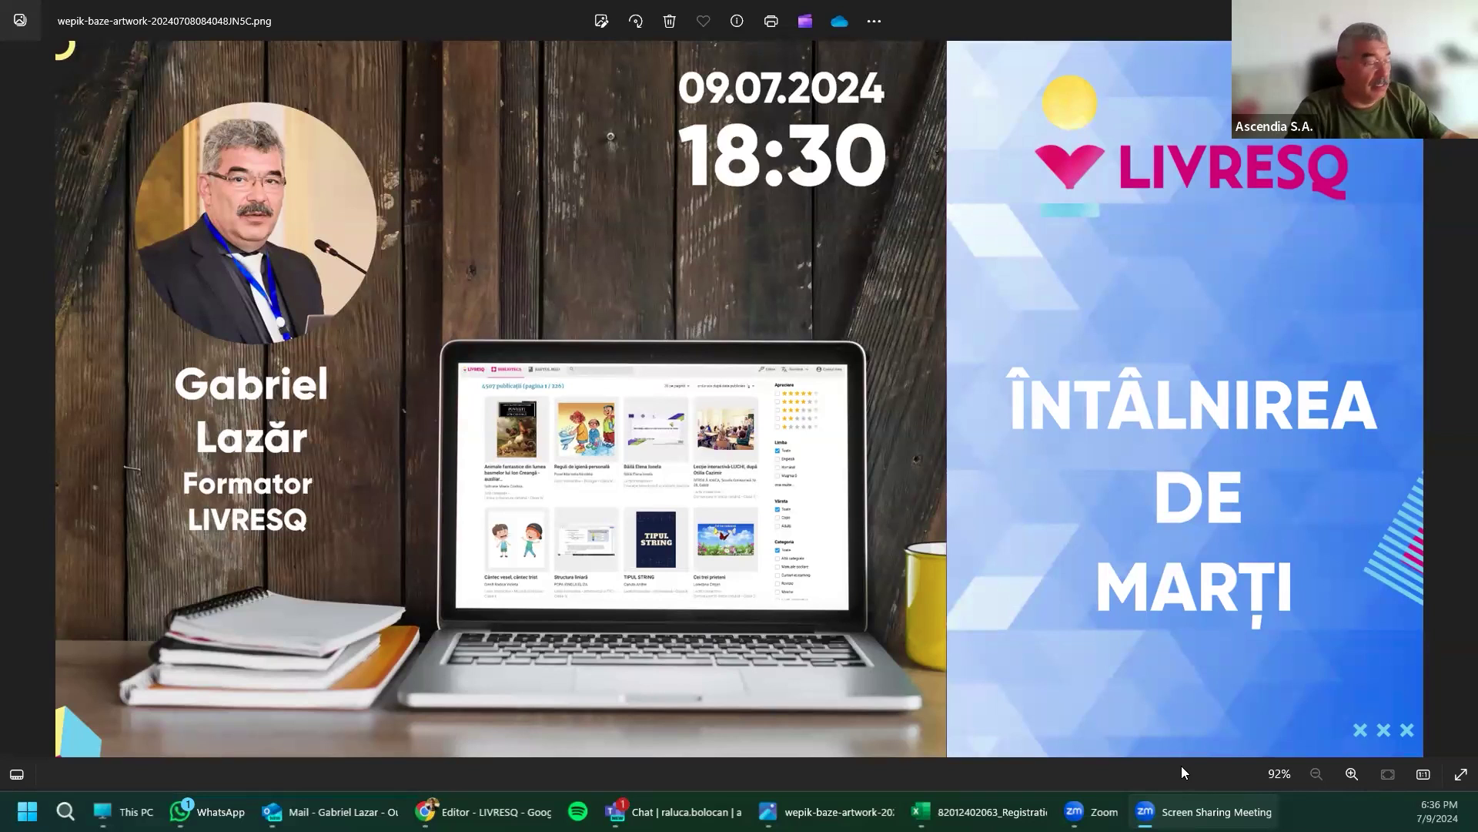
Step: Switch to the LIVRESQ editor in the browser and create a new blank section
mouse_move(1202, 812)
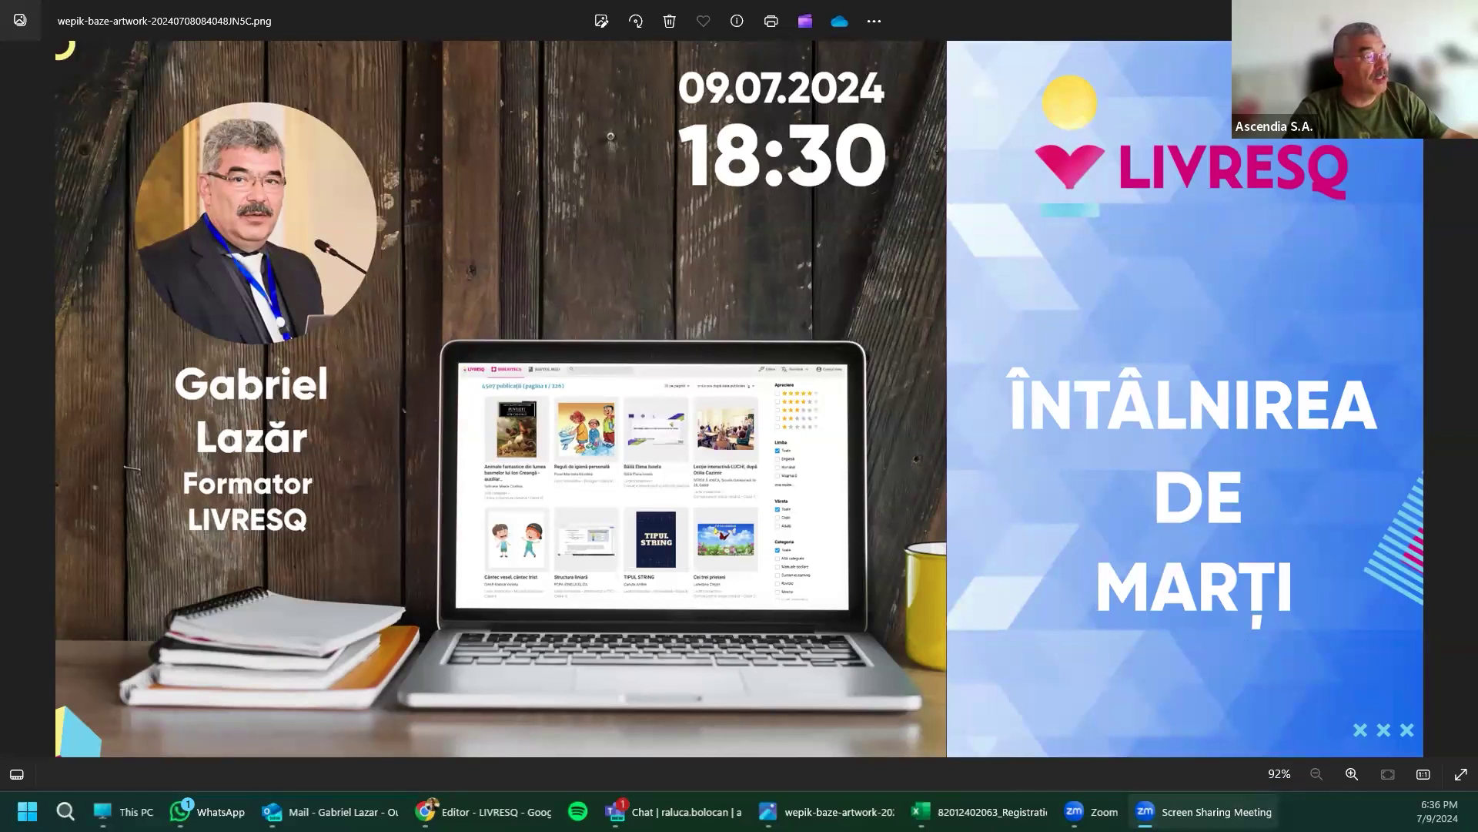
key("alt+Tab")
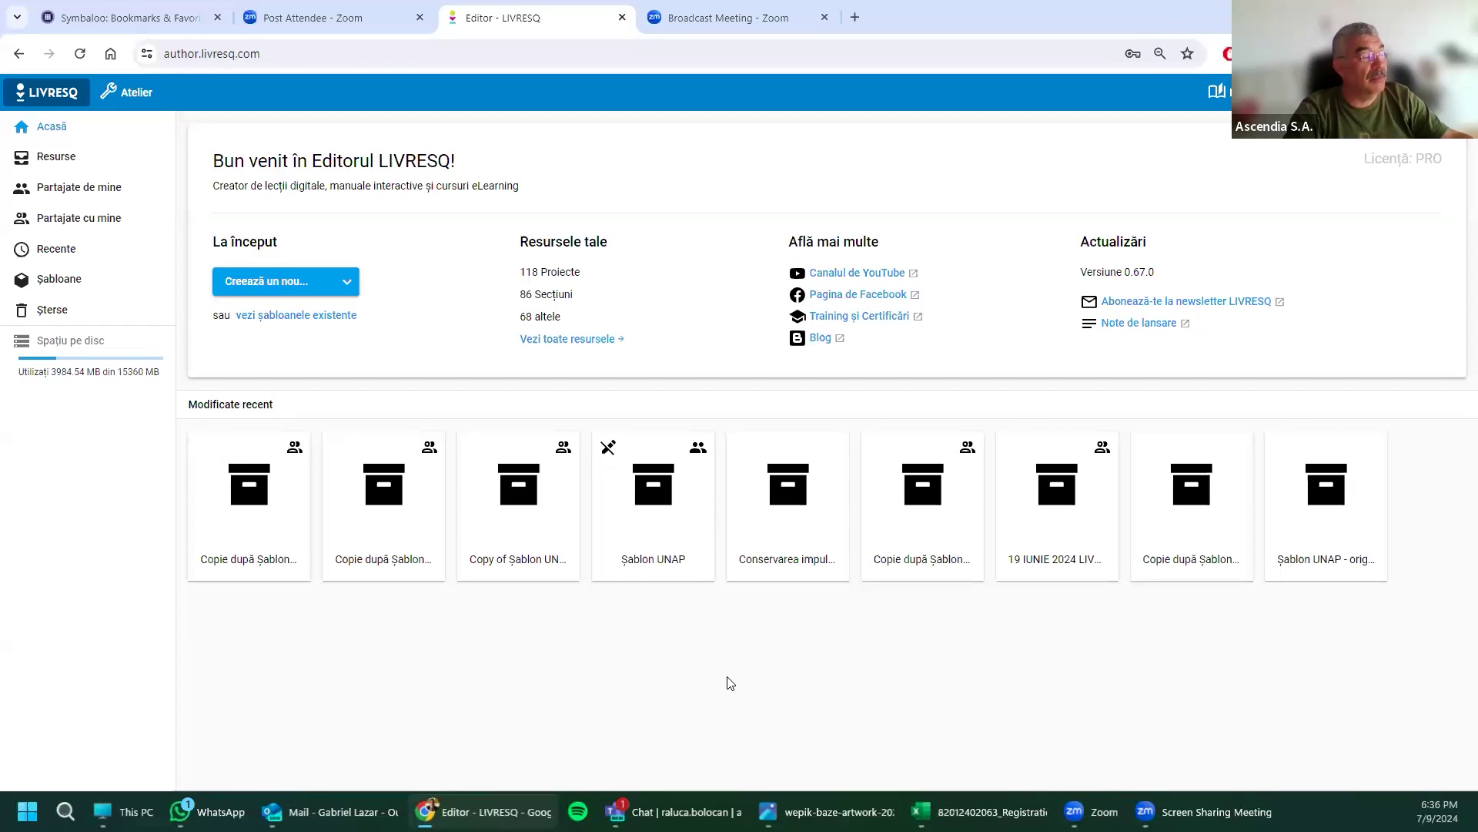
left_click(301, 282)
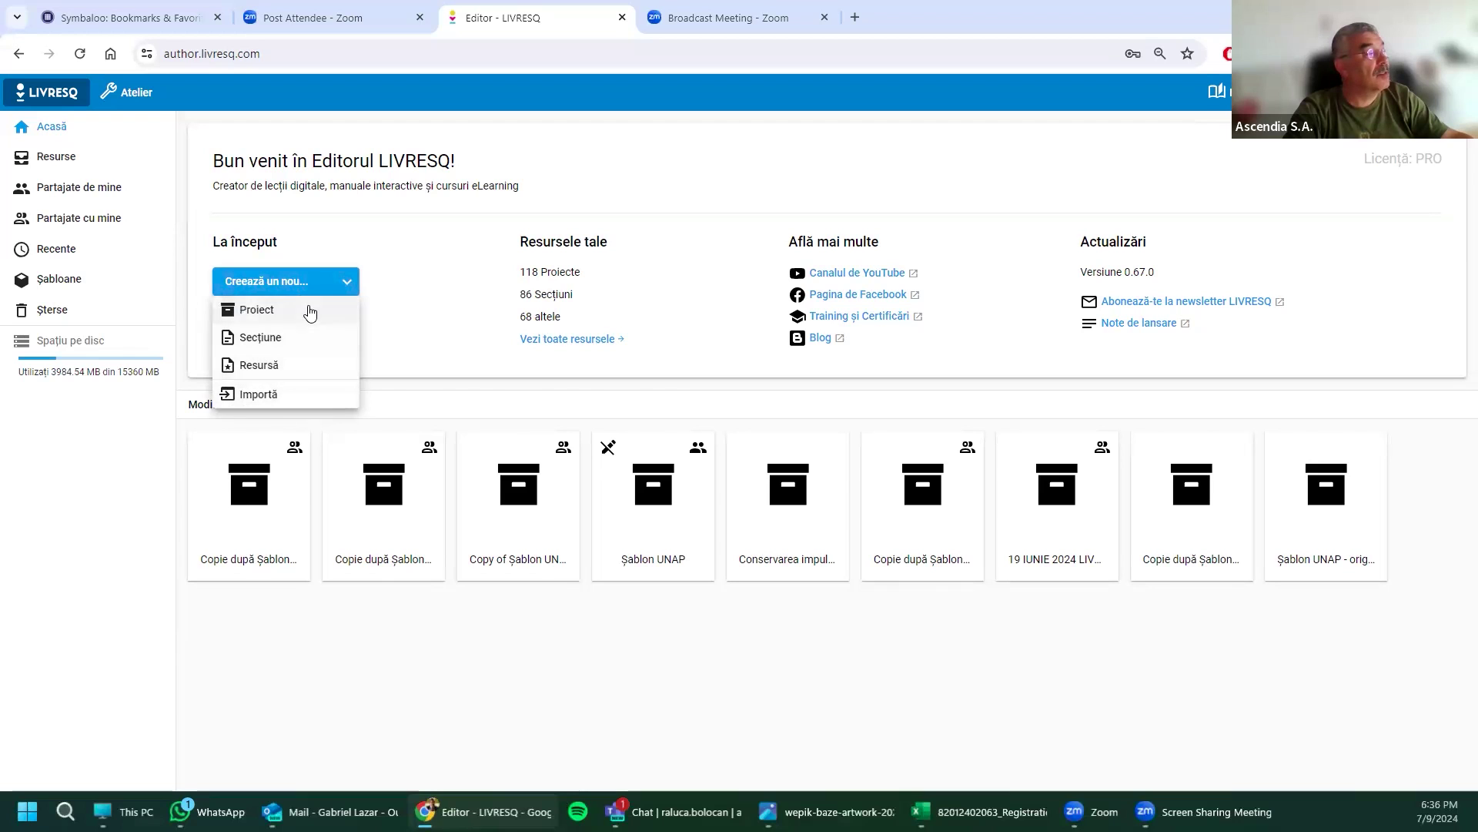
left_click(260, 336)
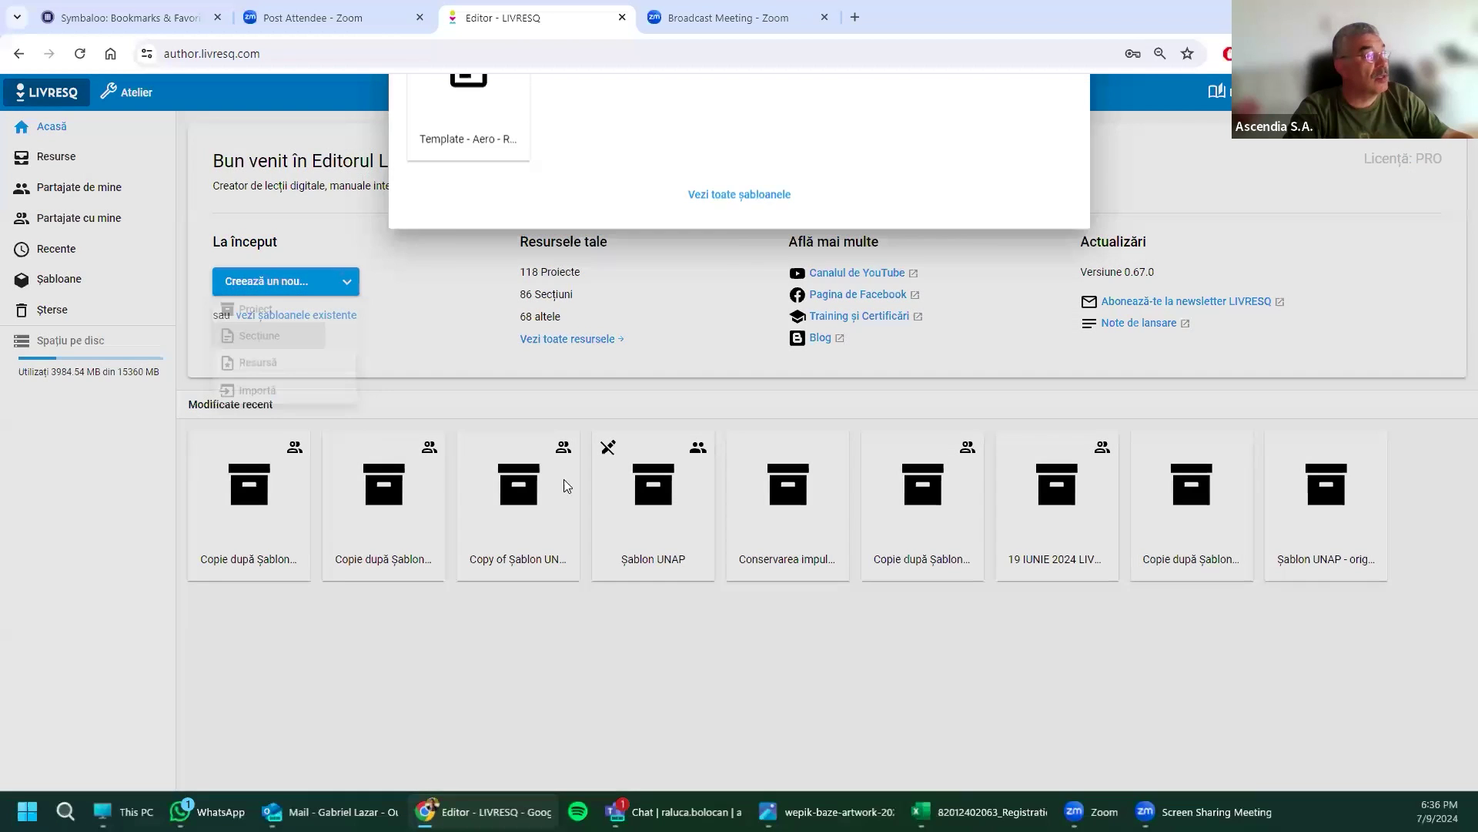
left_click(495, 260)
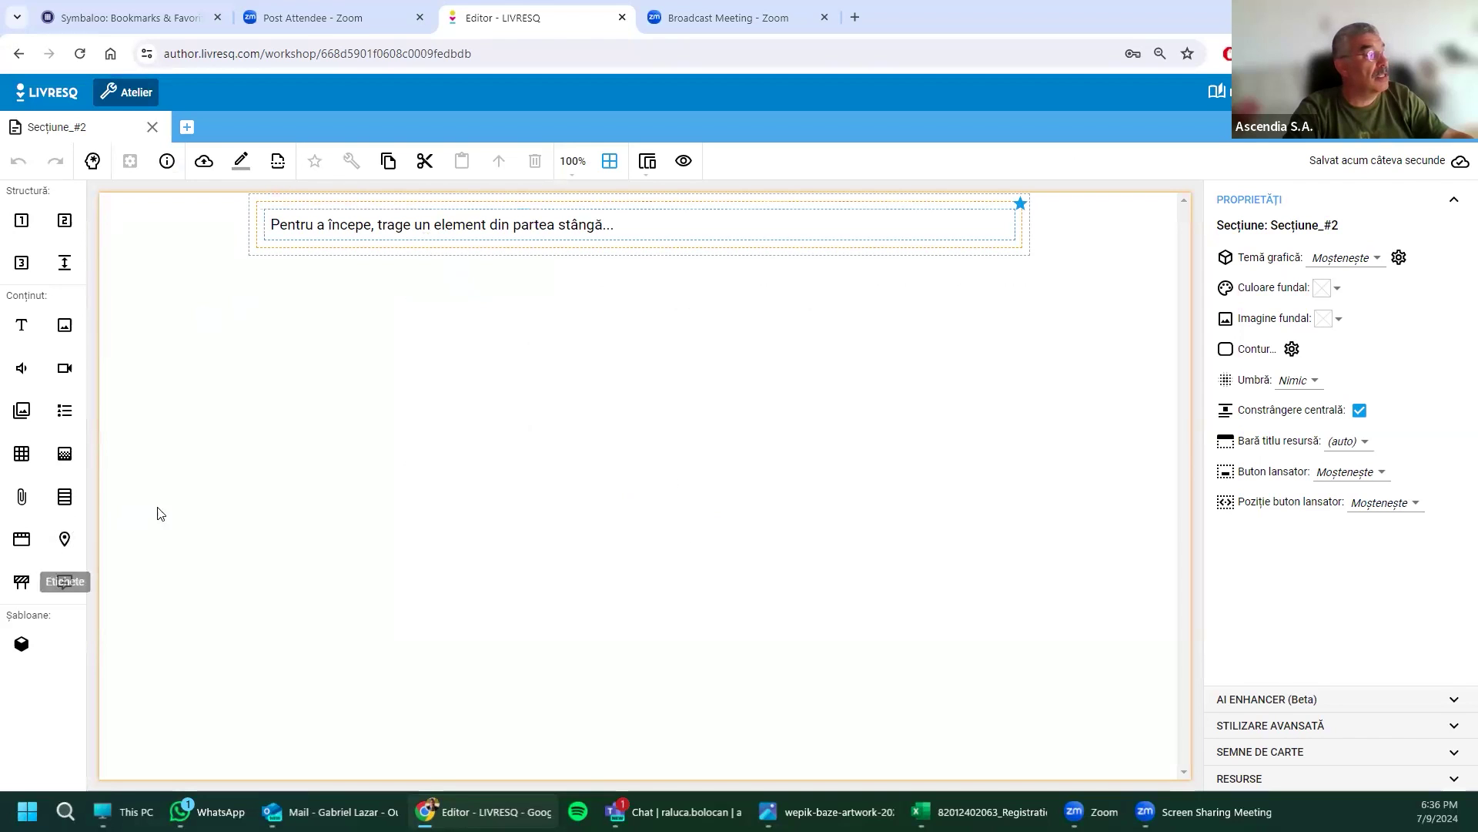
Step: Insert a quiz element beneath the placeholder text in the section and open it for editing
left_click_drag(64, 410, 316, 244)
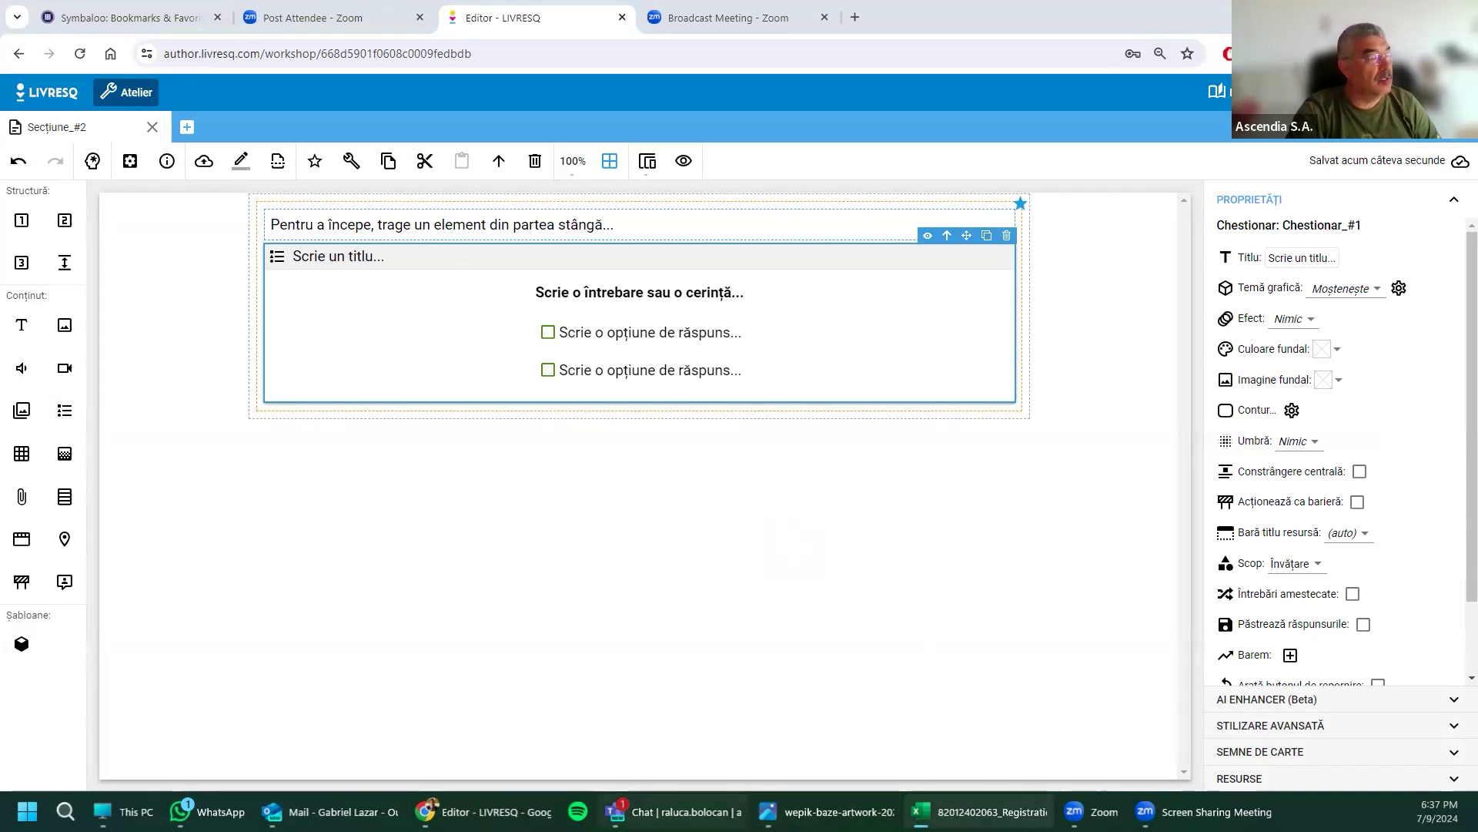
mouse_move(484, 812)
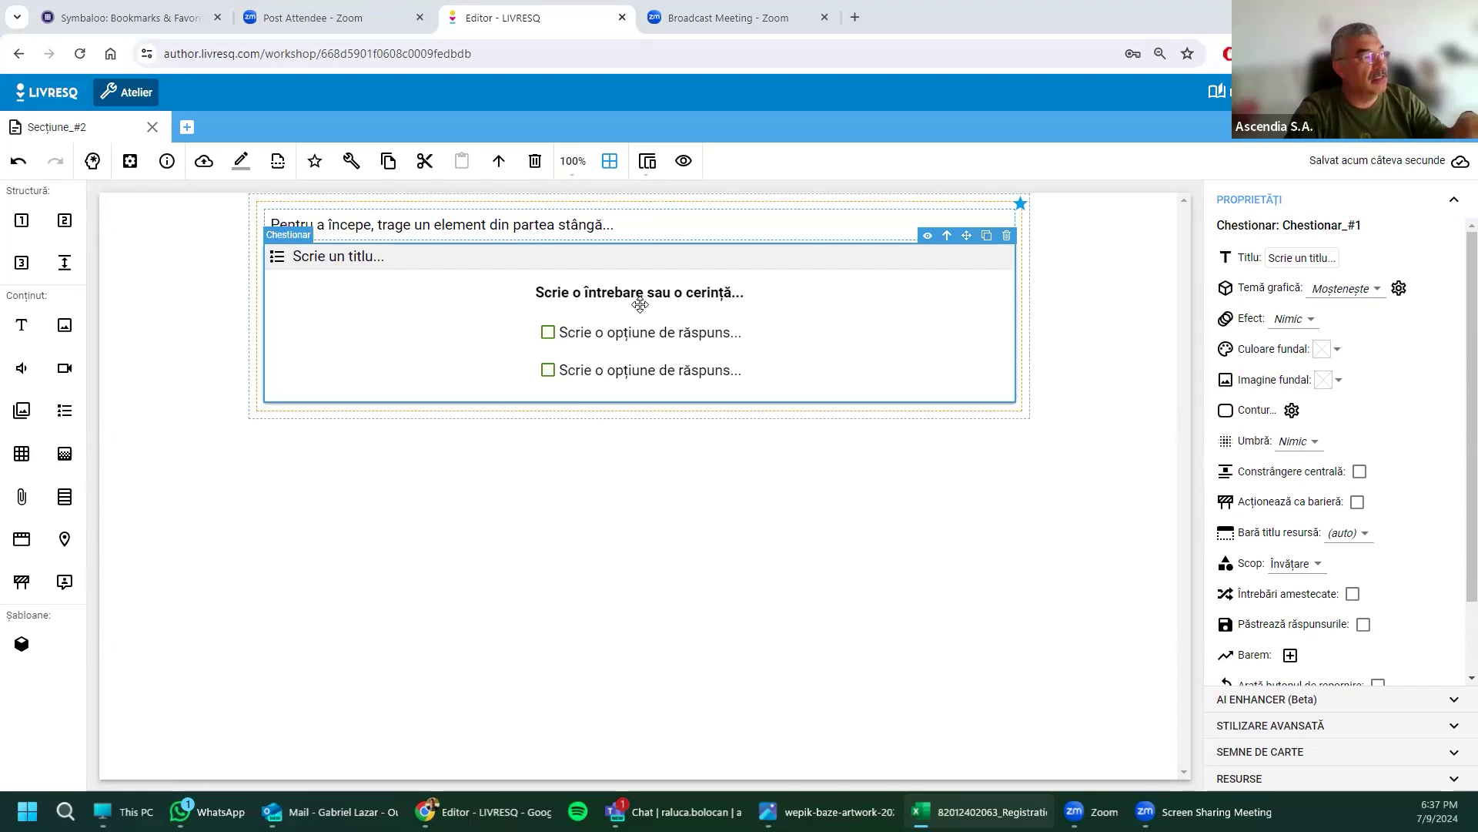
double_click(804, 325)
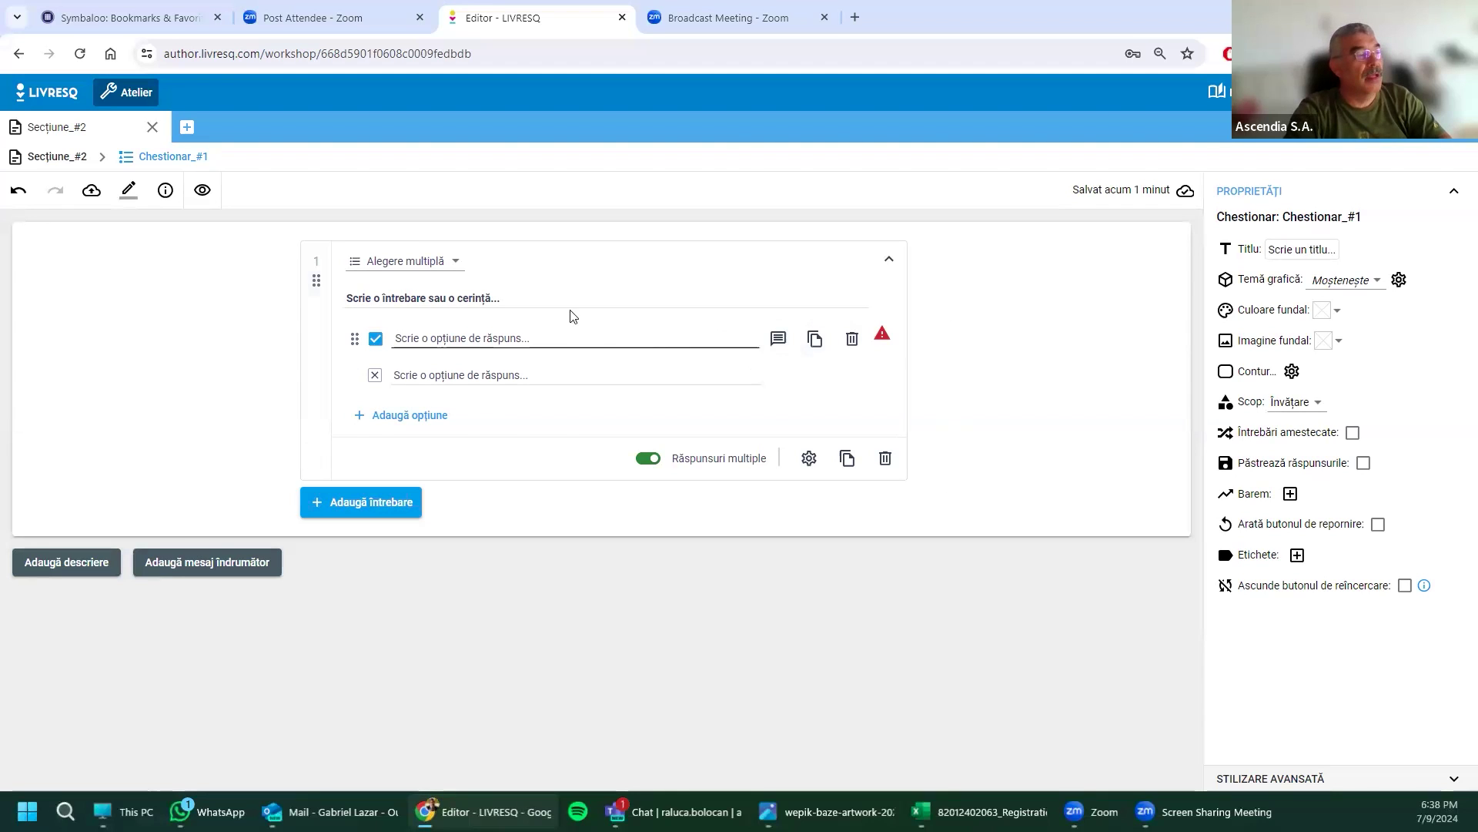
Step: Look over the available question types, and switch multiple answers off and back on for the question
left_click(456, 265)
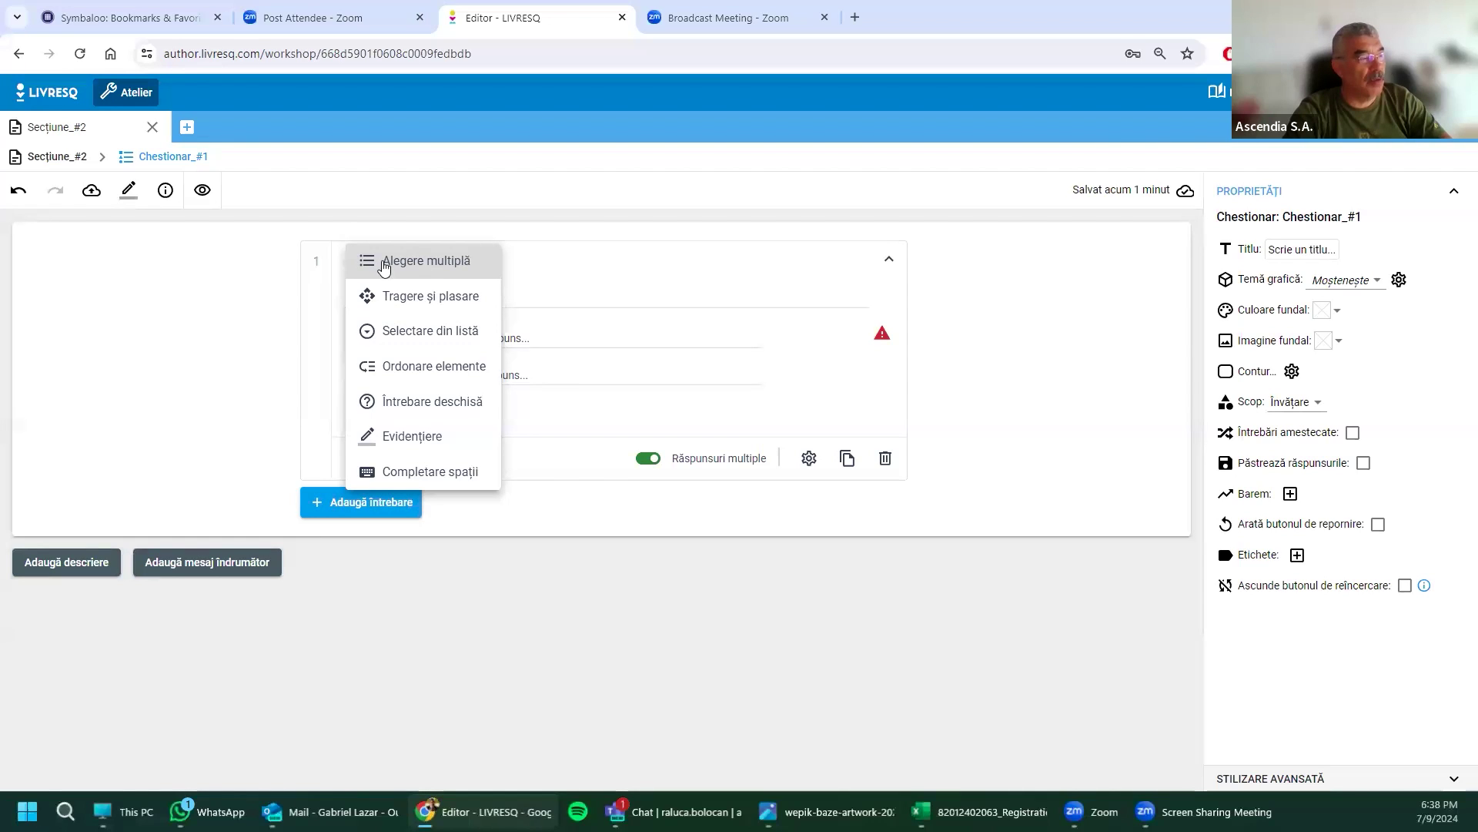
left_click(534, 258)
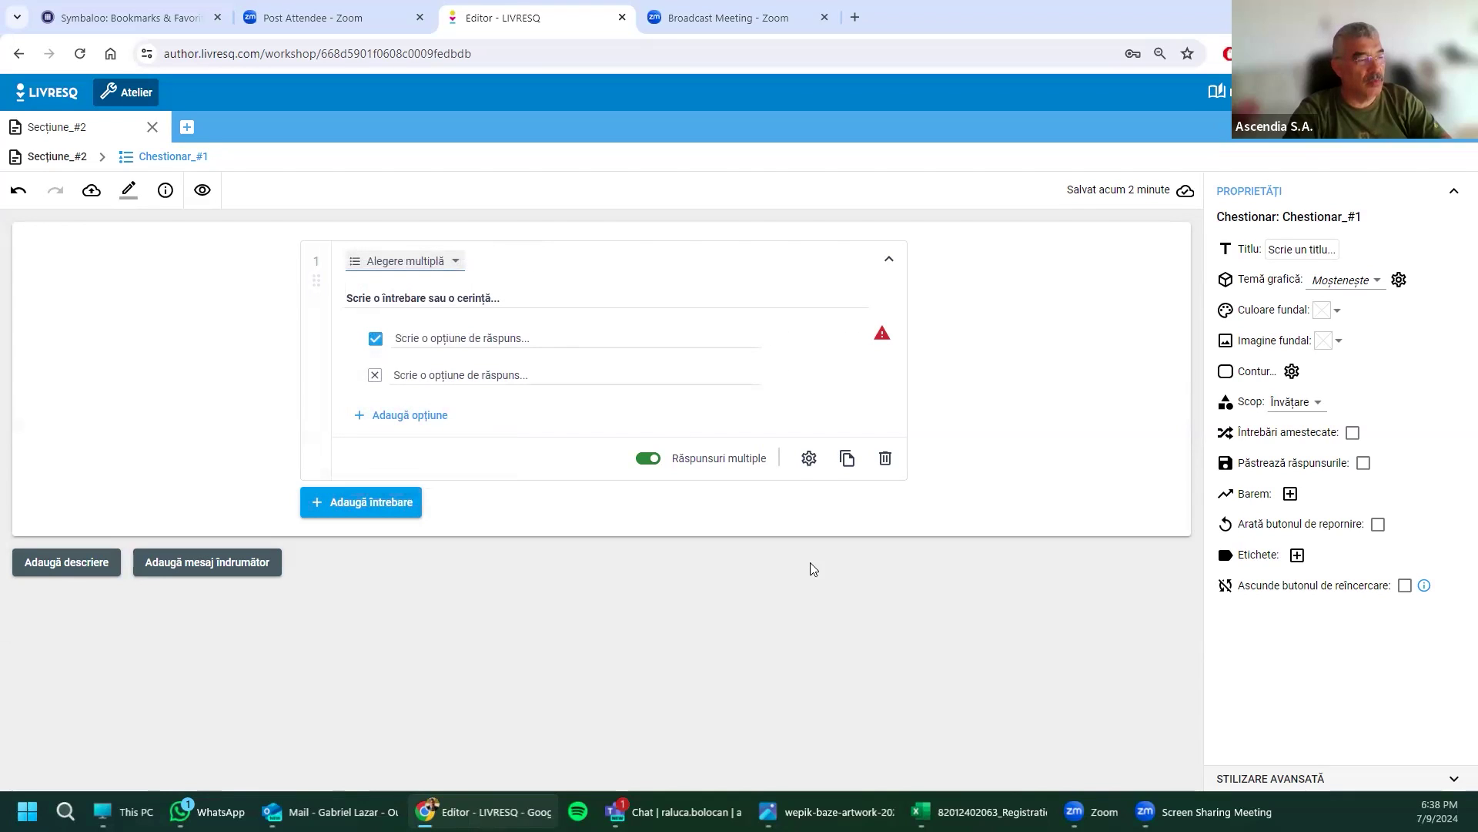
left_click(646, 459)
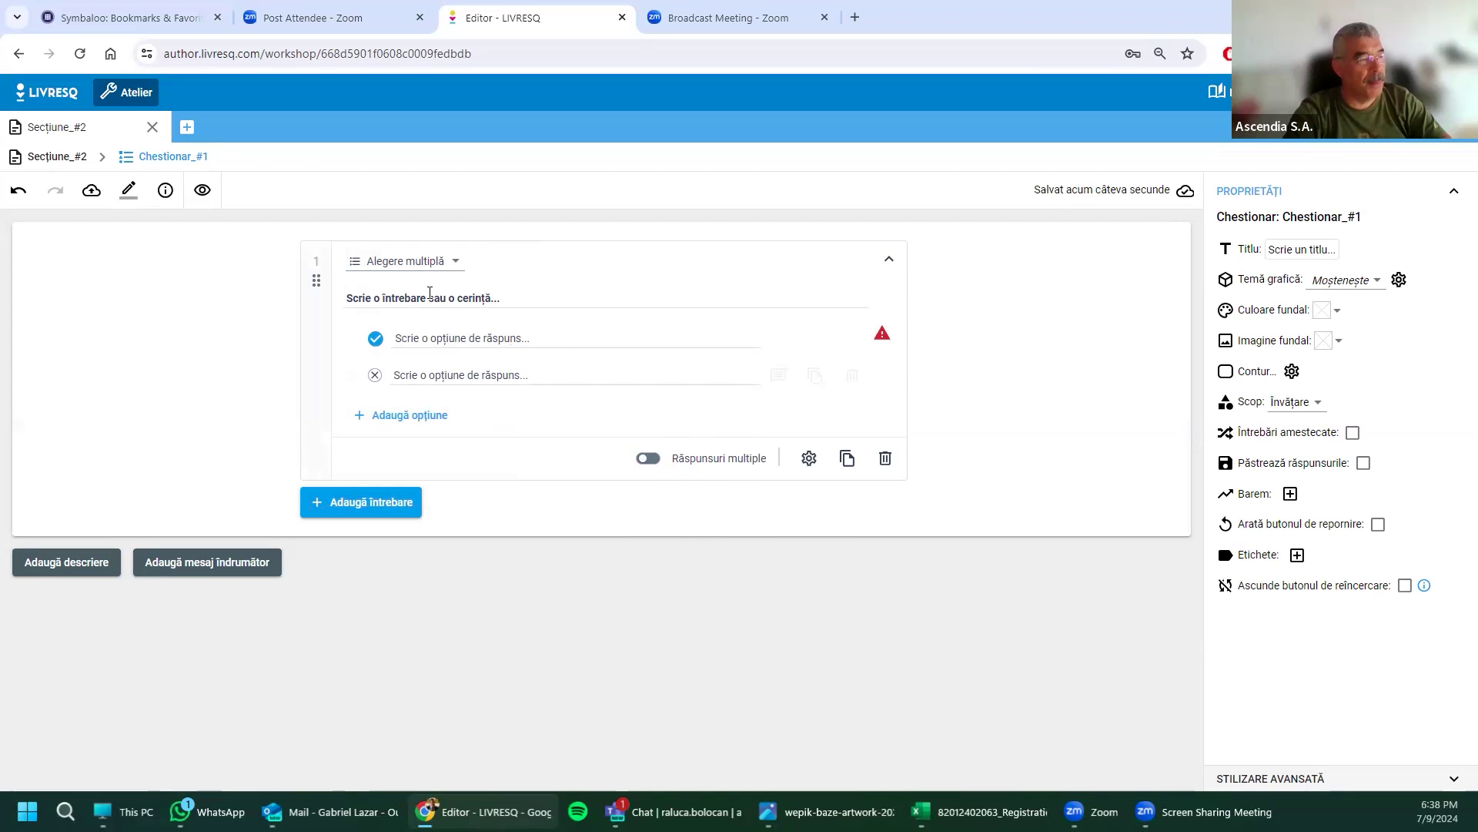
left_click(397, 375)
left_click(649, 459)
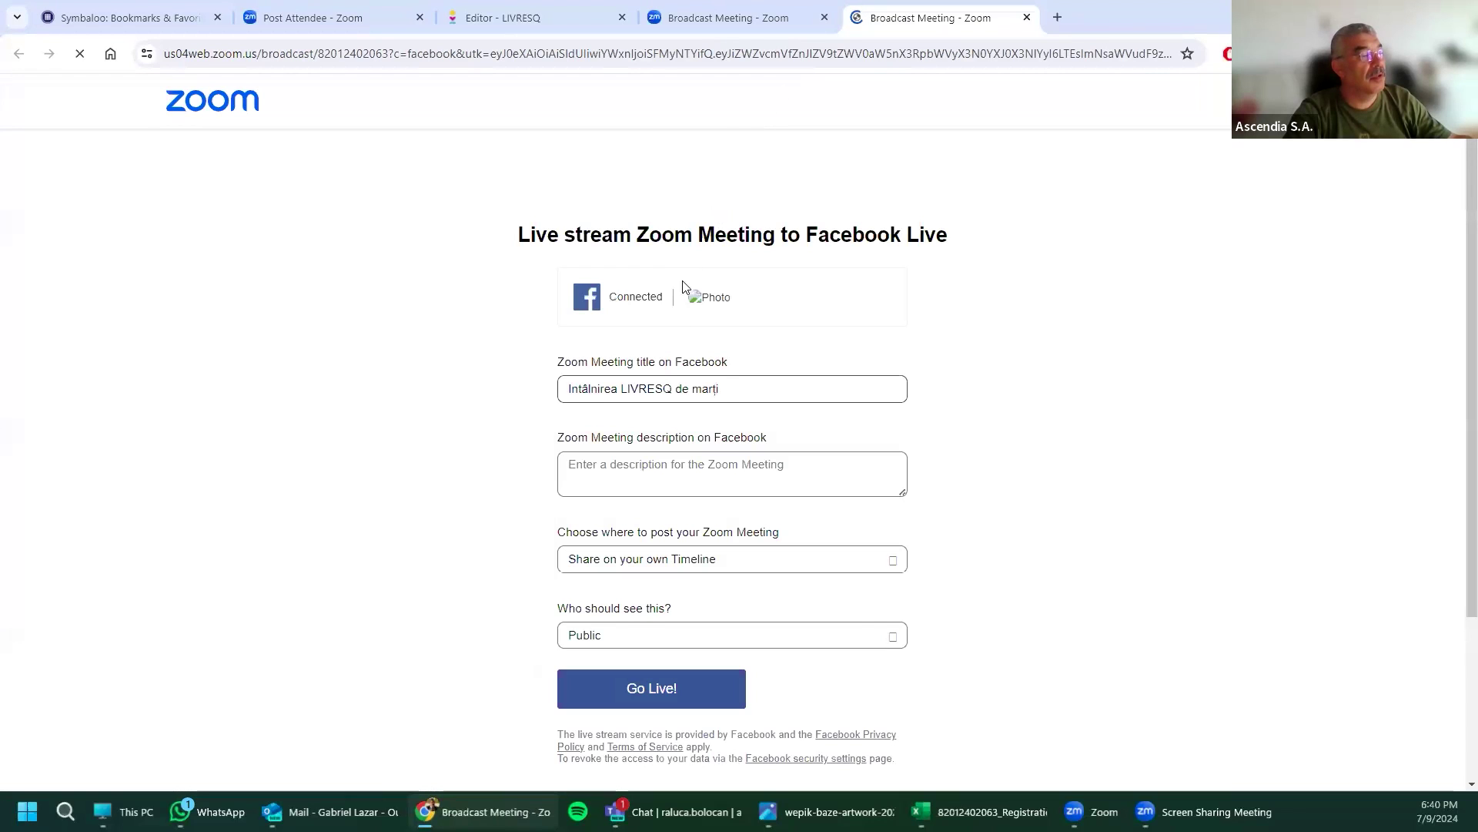
Step: Start the Facebook live stream of the Zoom meeting, shared to the Livresq Romania page
left_click(619, 558)
left_click(617, 621)
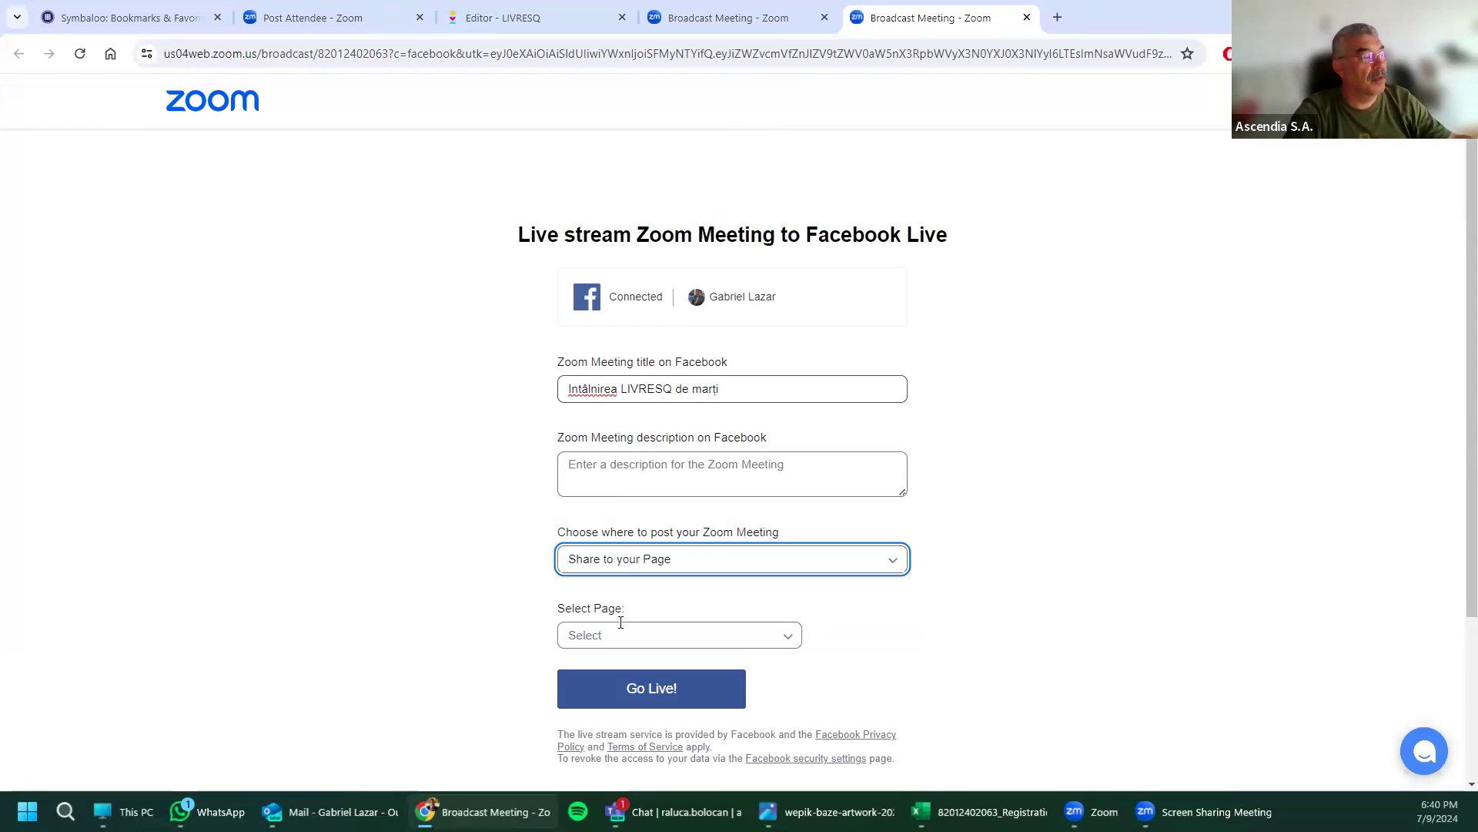
left_click(621, 633)
left_click(627, 676)
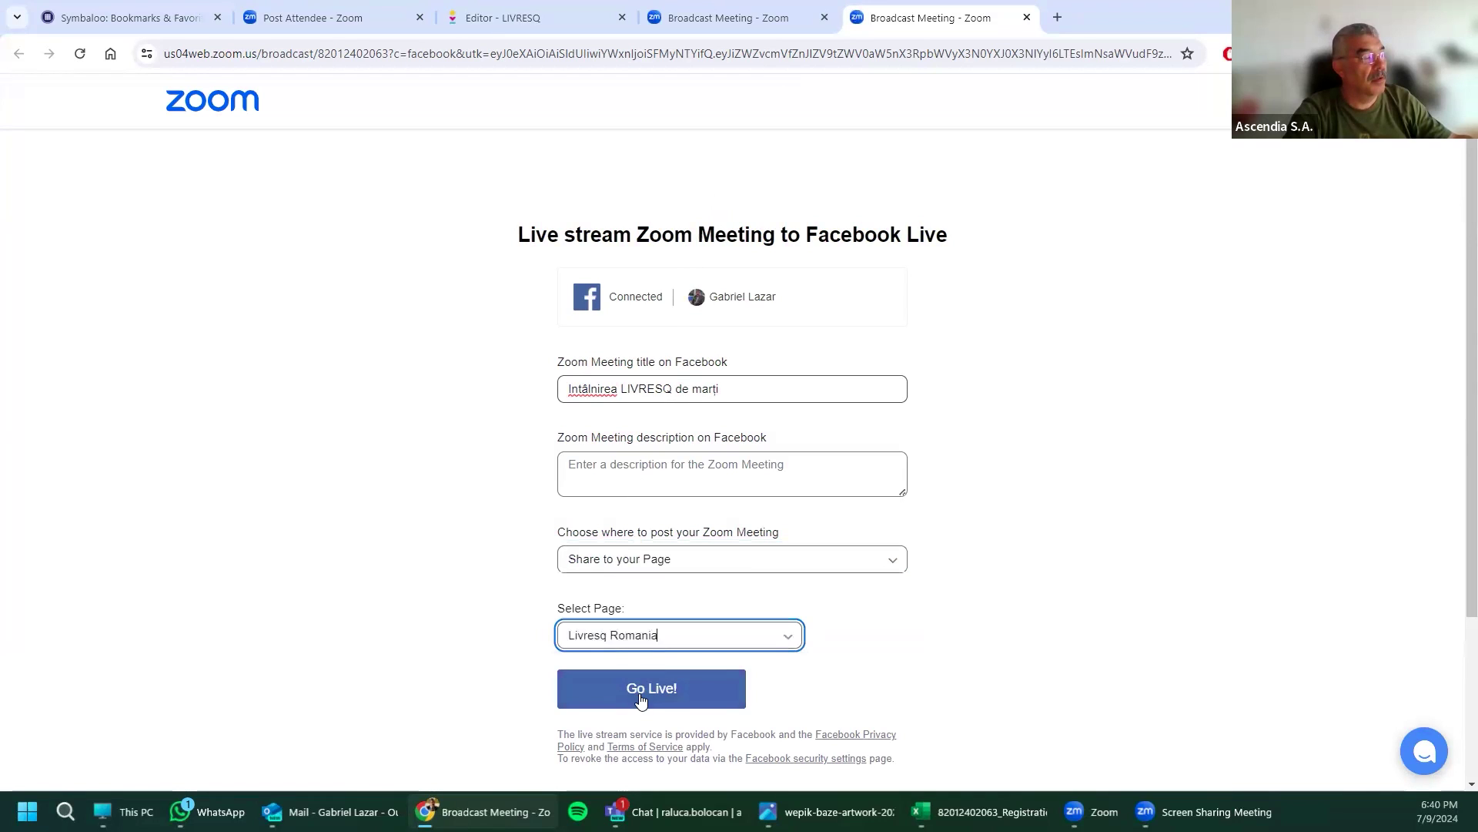
left_click(648, 690)
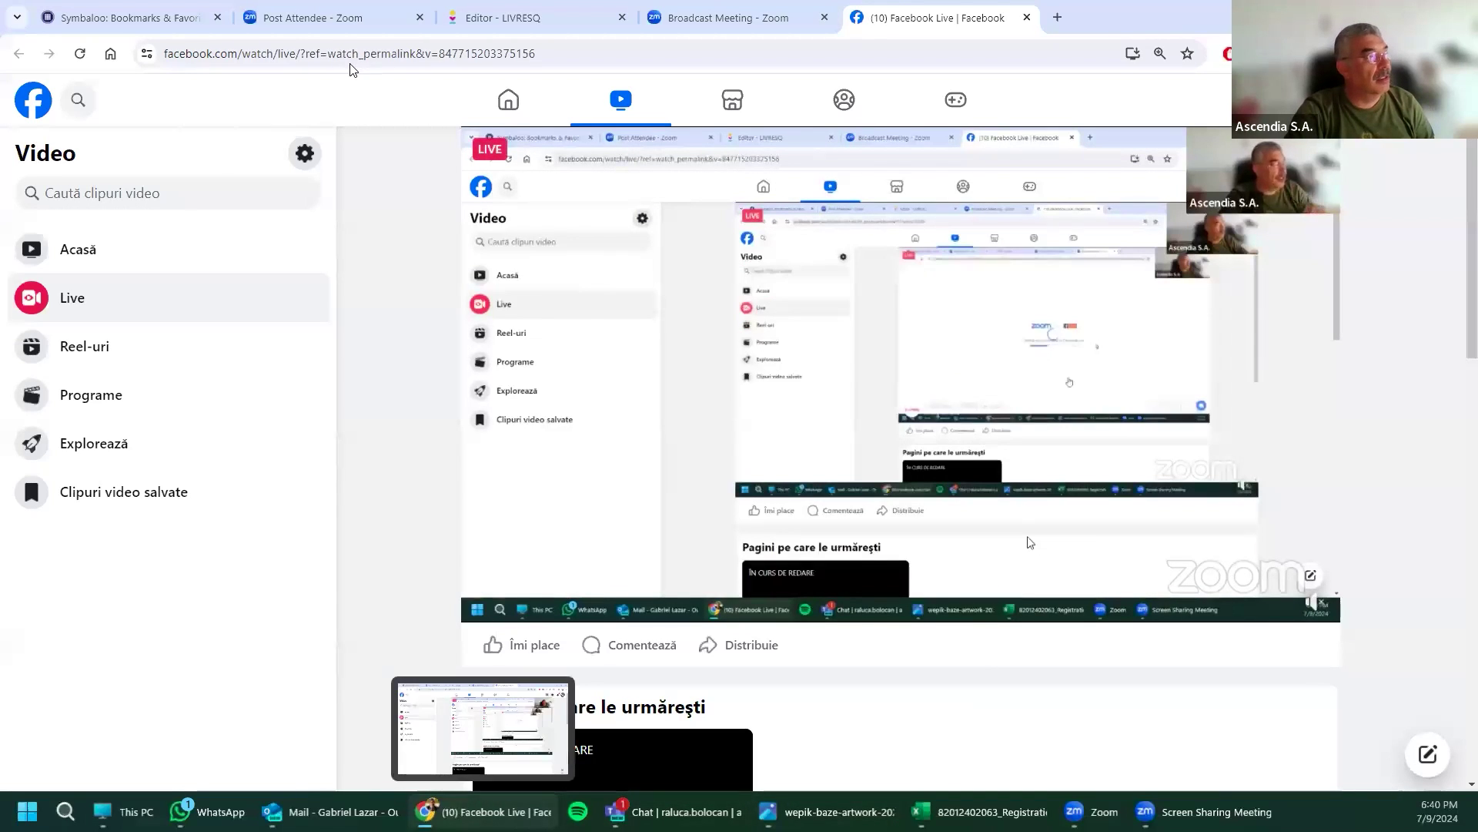
Step: Return to the LIVRESQ quiz editor and replace the question placeholder with "Intrebarea este..."
left_click(515, 25)
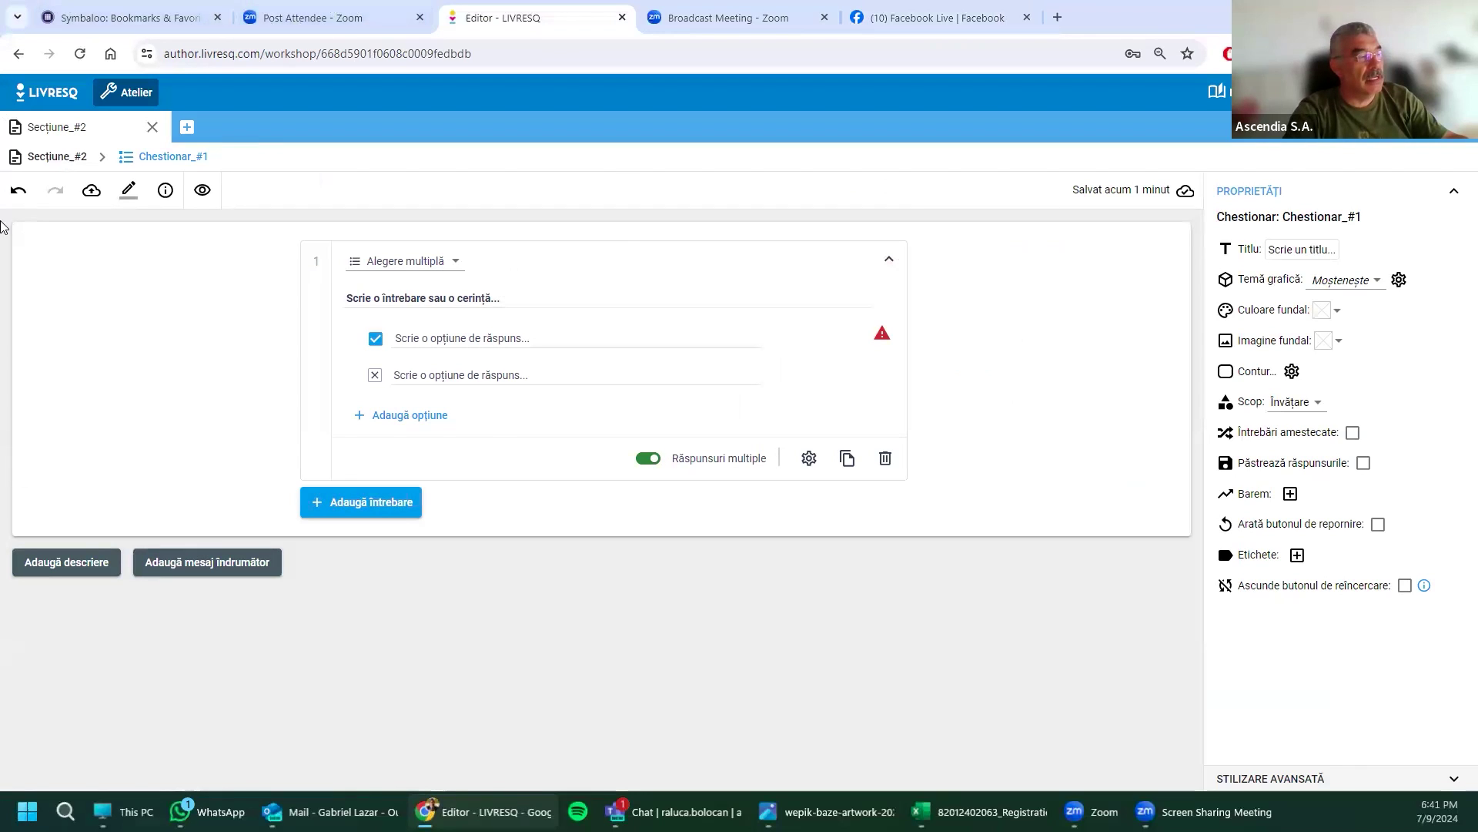
left_click(382, 300)
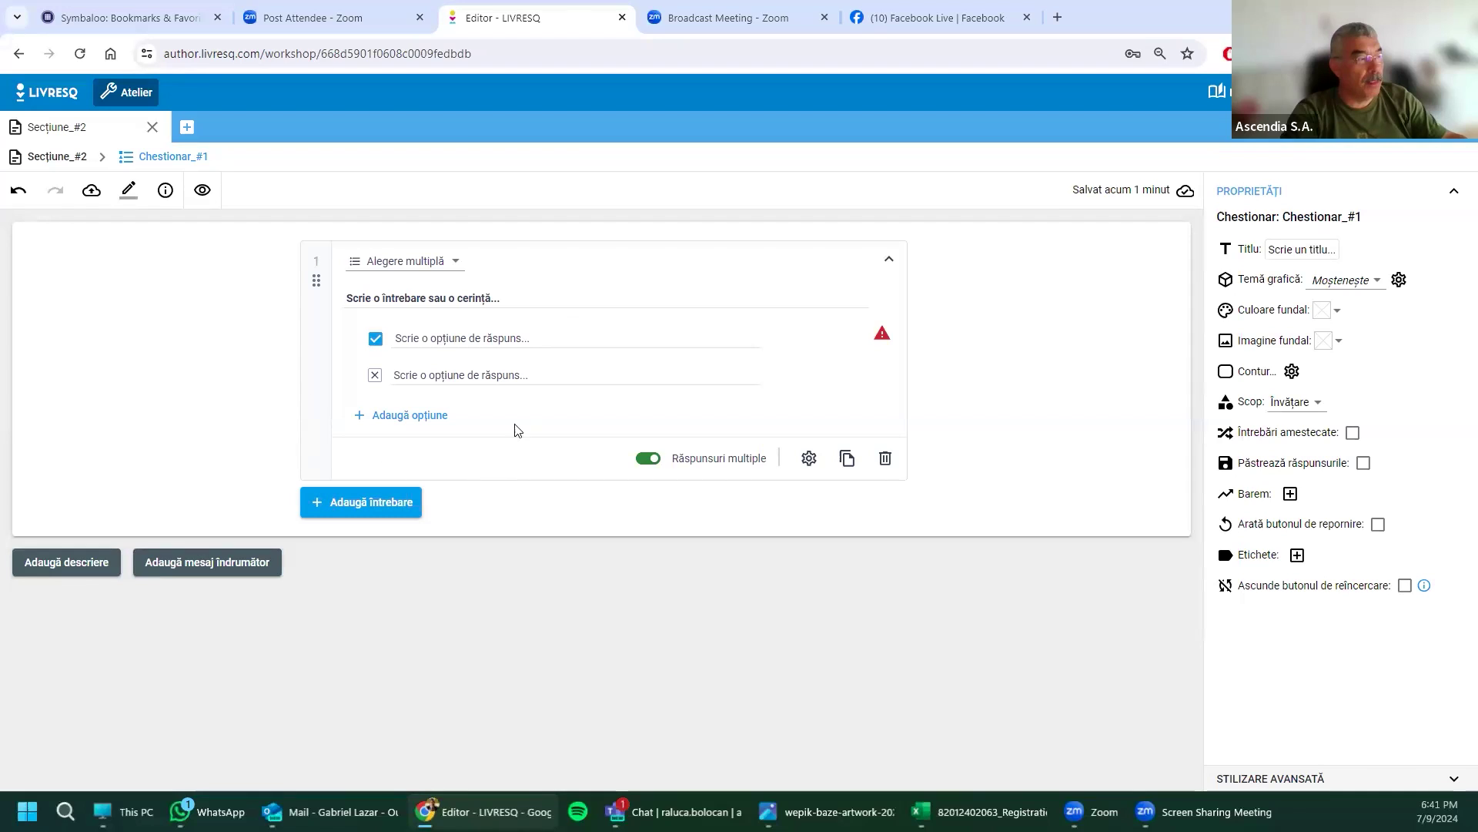
left_click(350, 297)
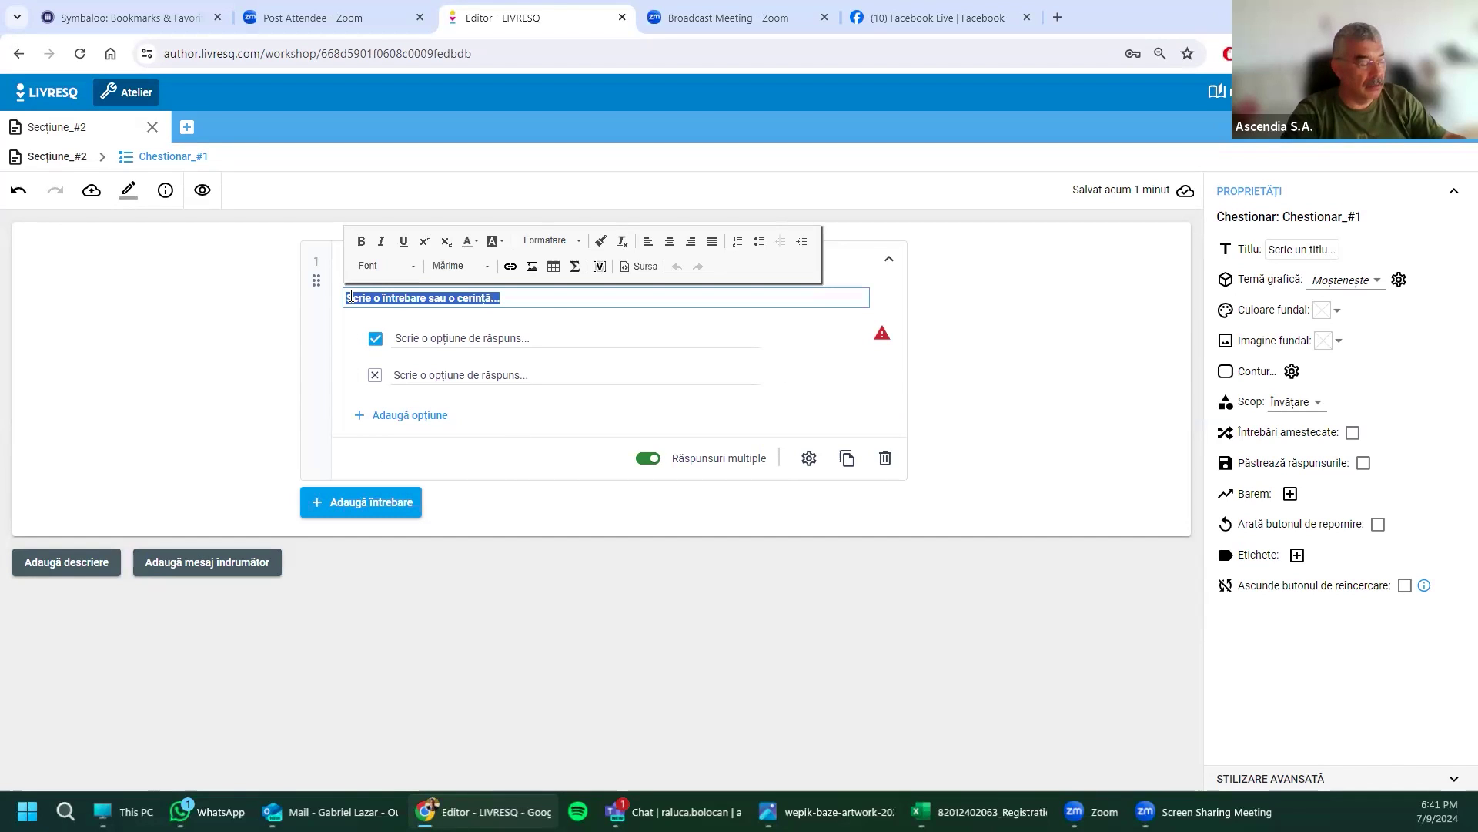
type("Într")
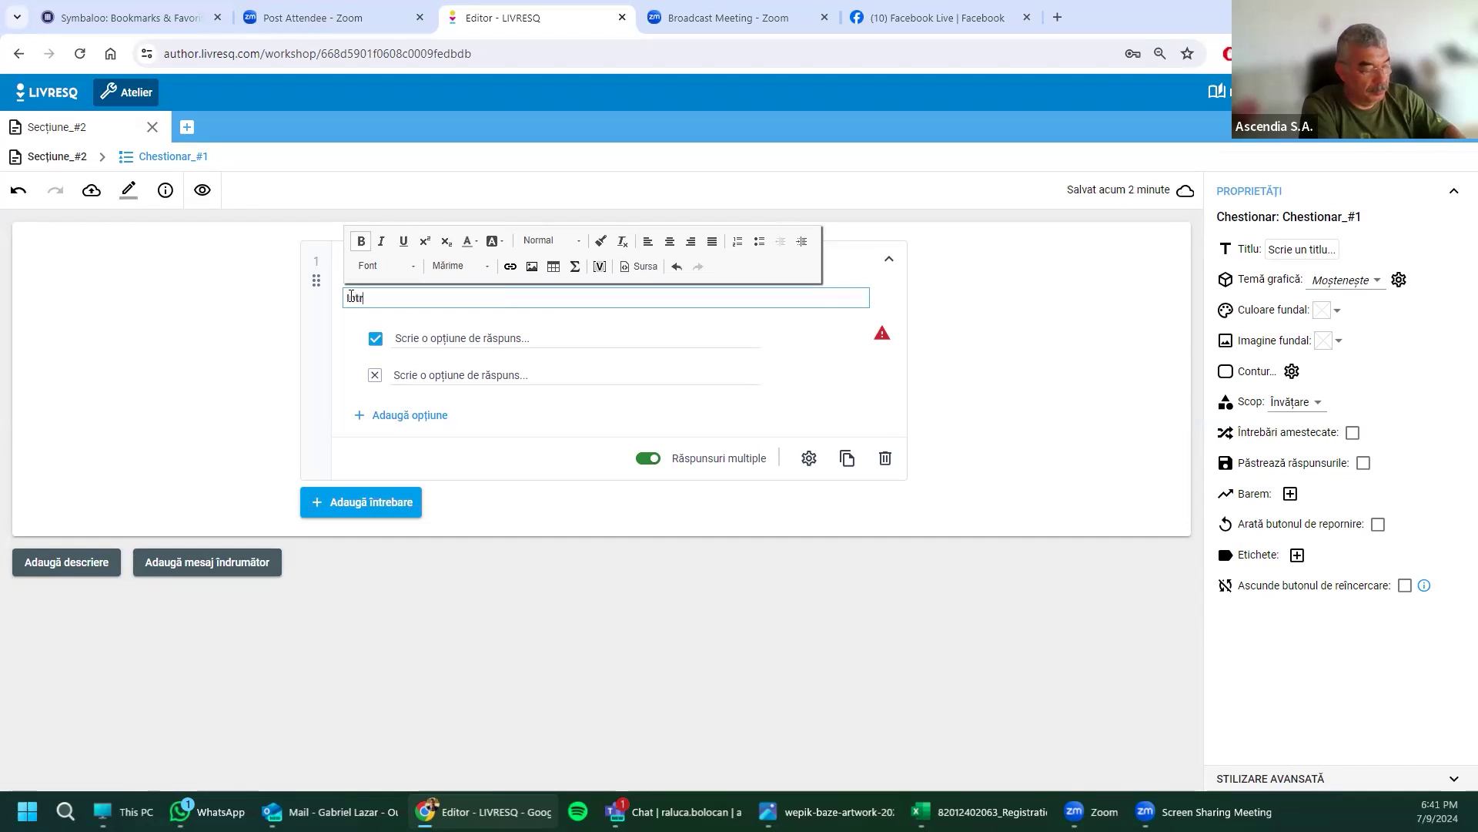
type("ebarea este...")
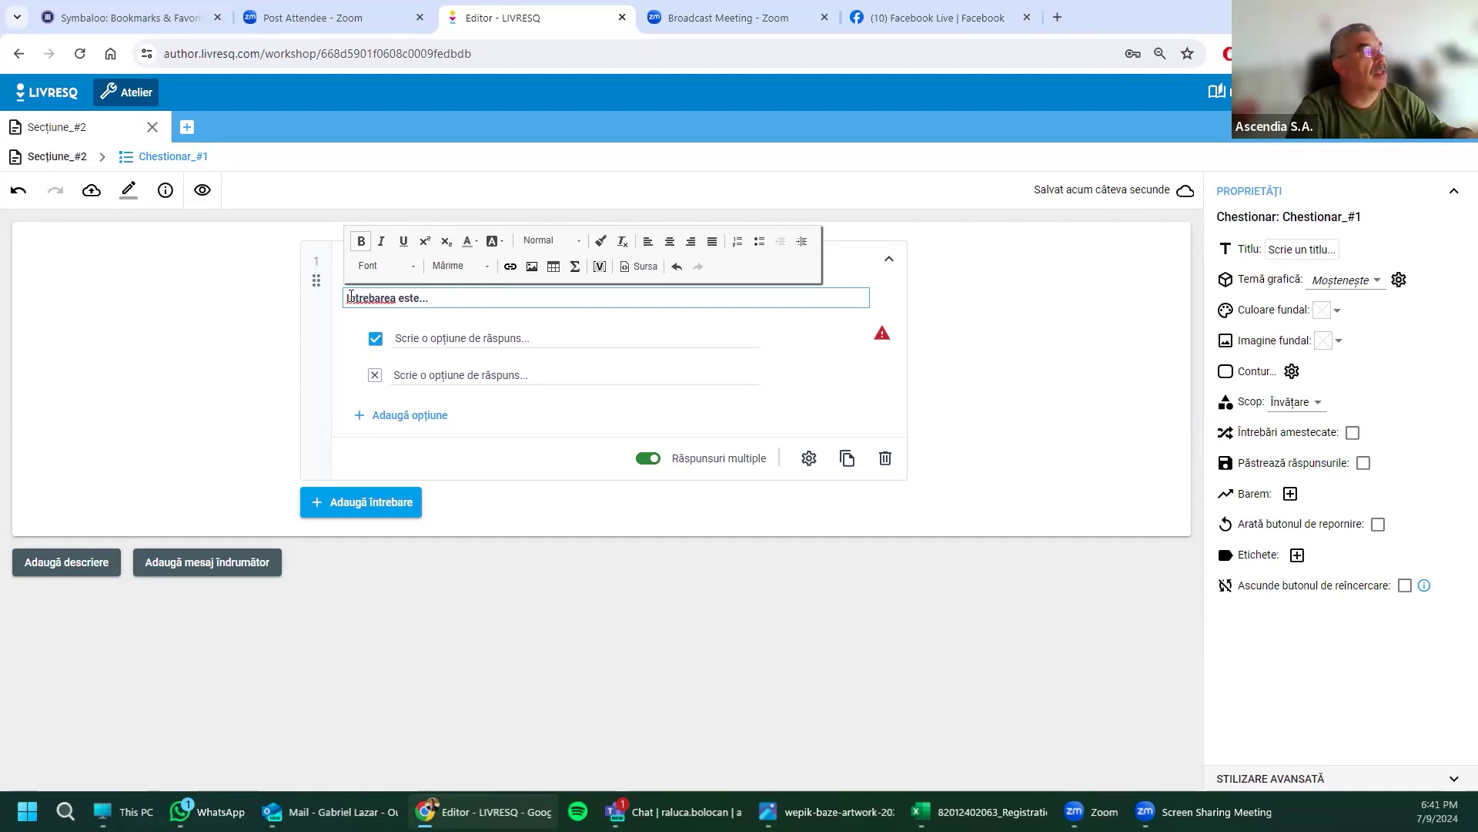
Step: Fill in the first two answer options as "Varianta 1" and "Varianta 2"
left_click(399, 339)
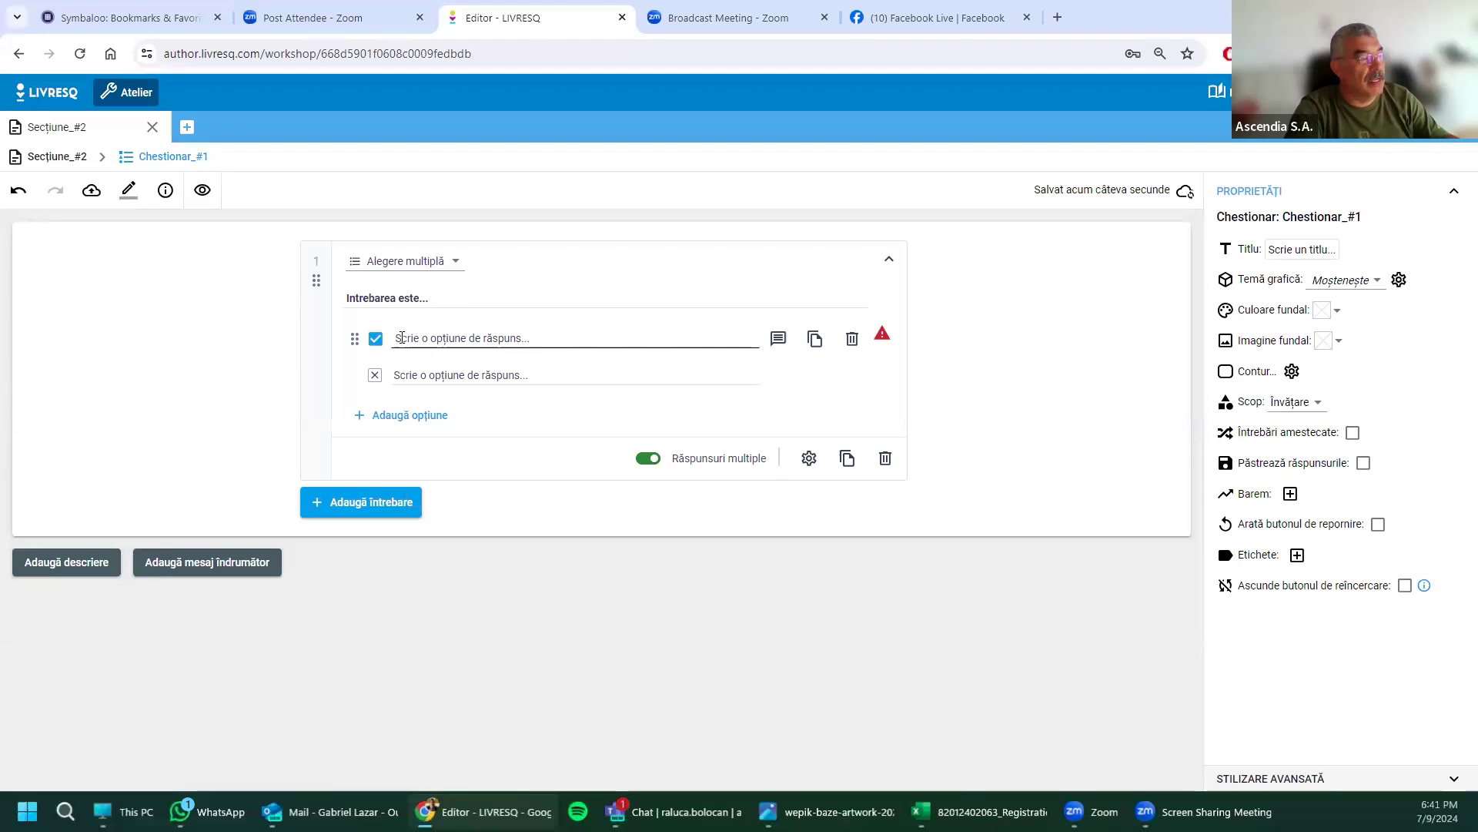
type("Varianta 1")
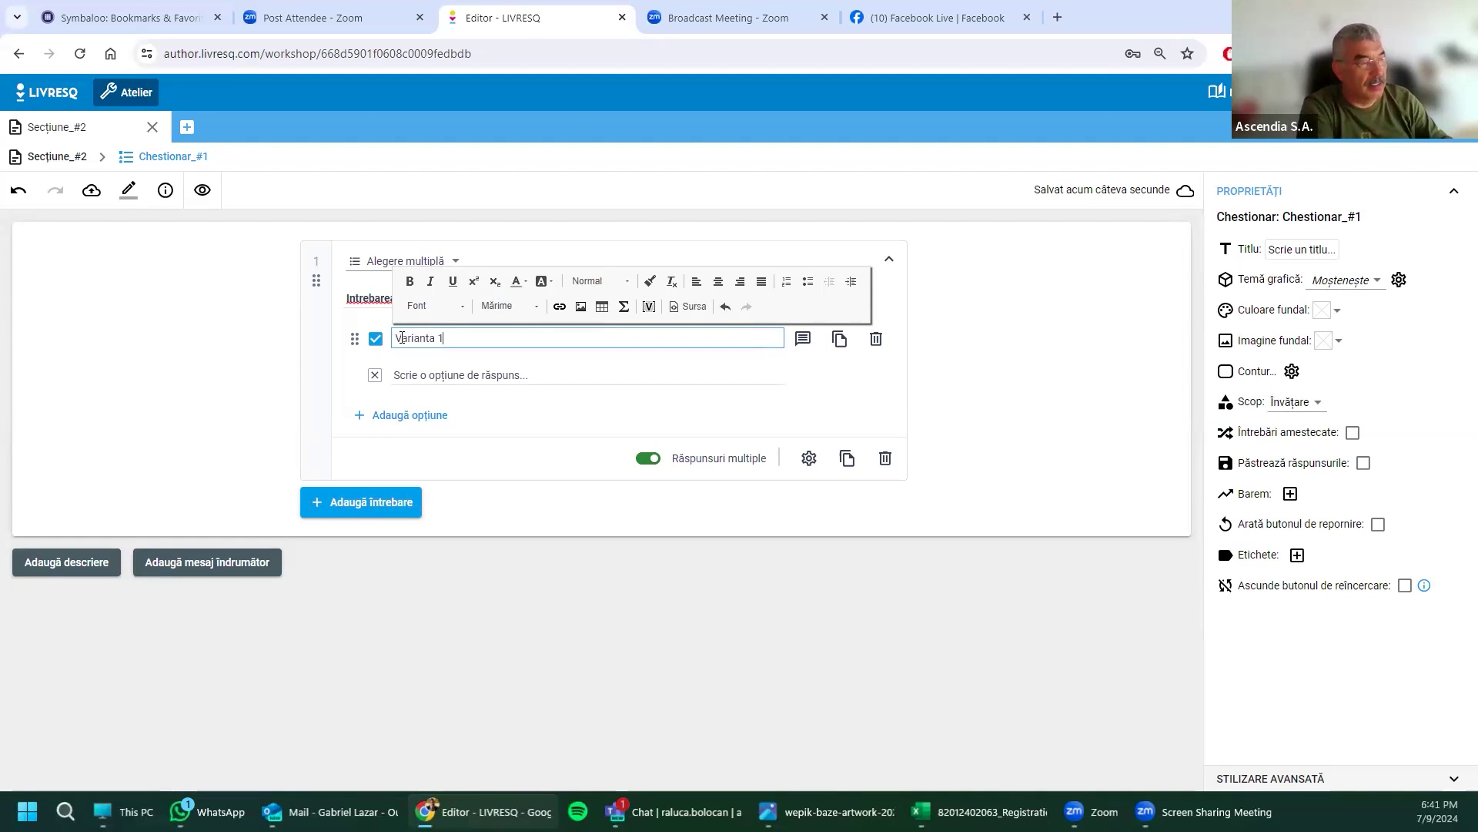
left_click(475, 375)
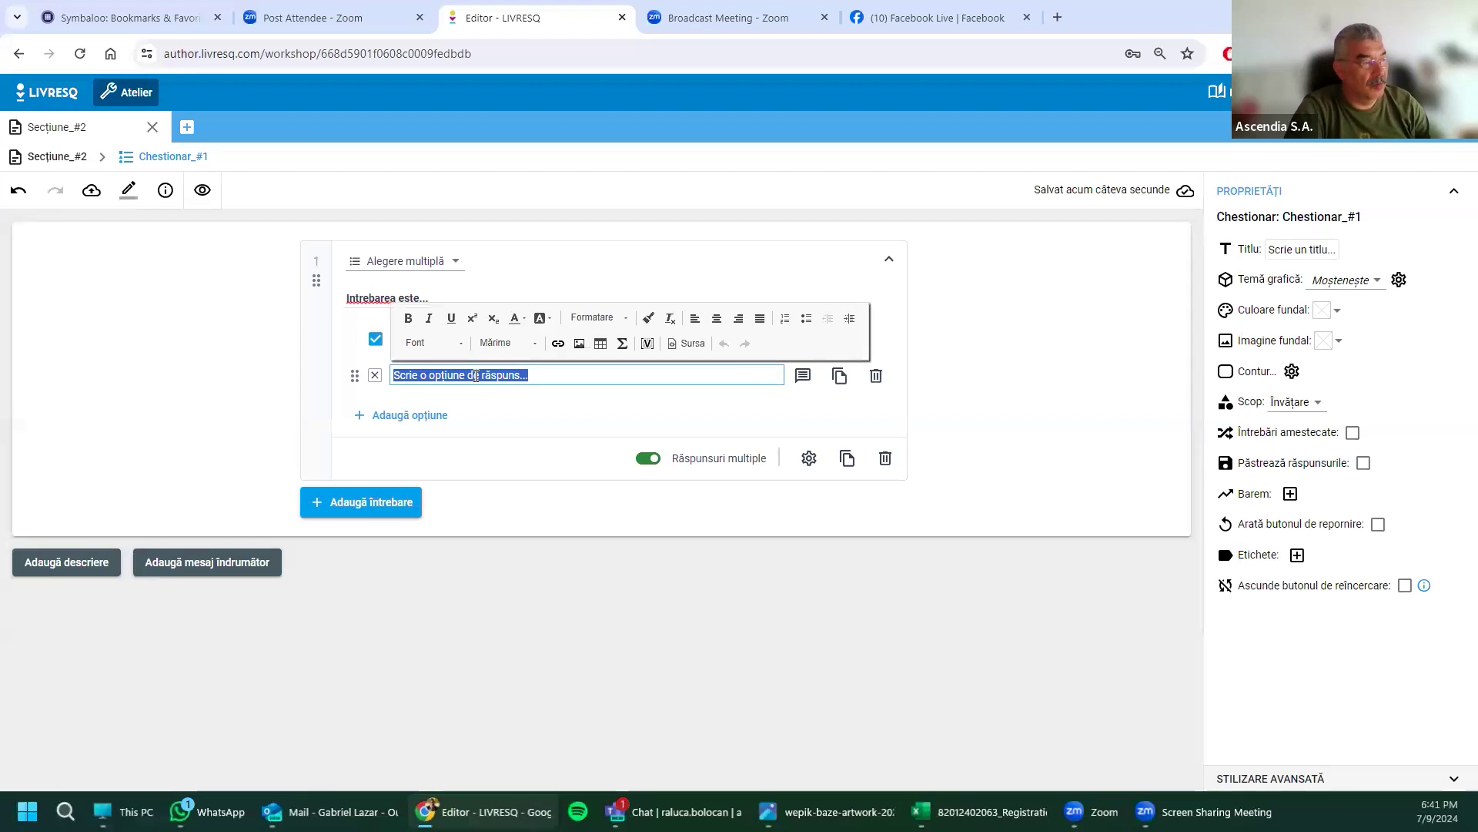
type("Varianta 2")
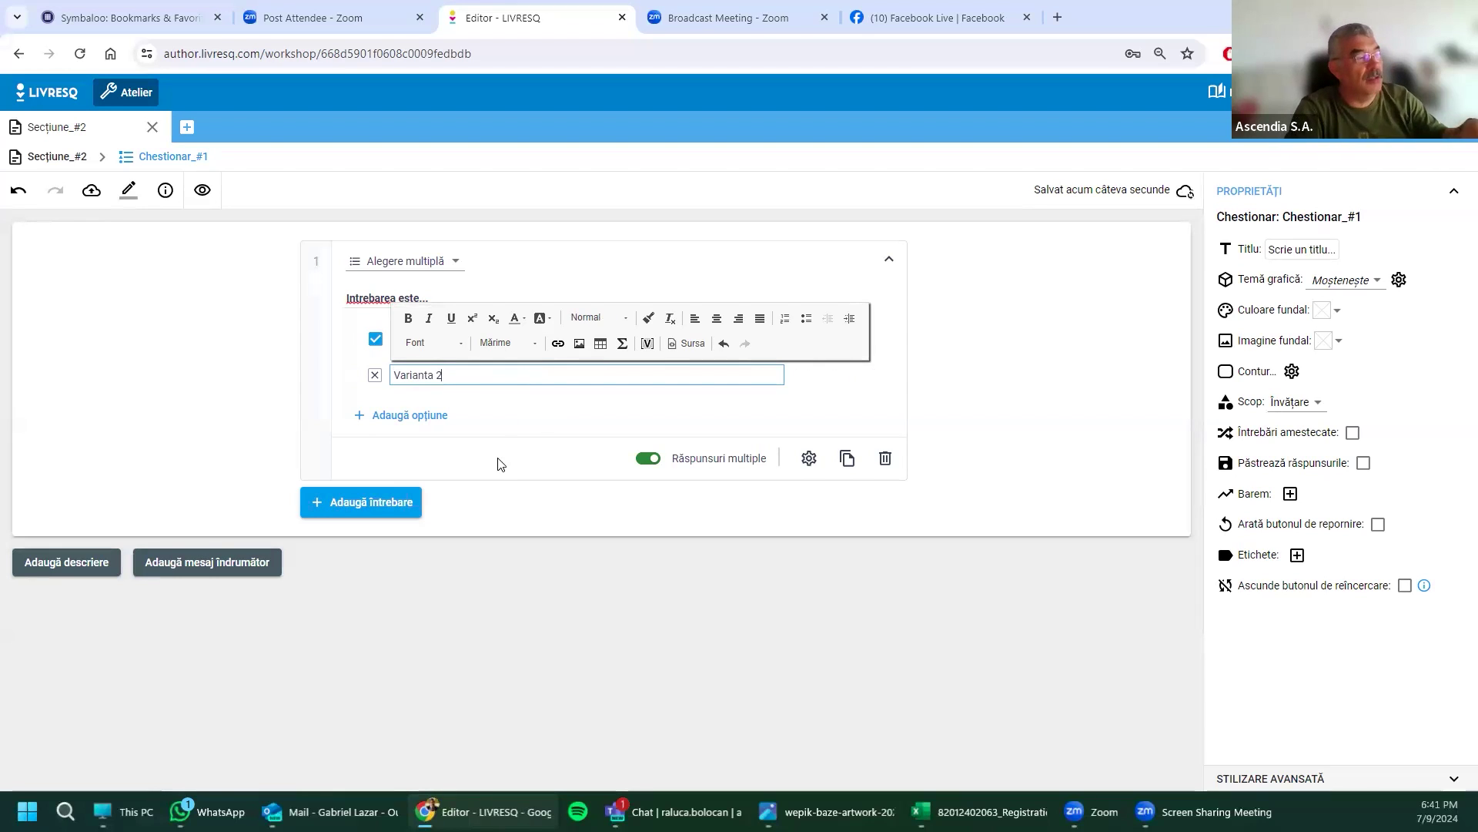
left_click(506, 408)
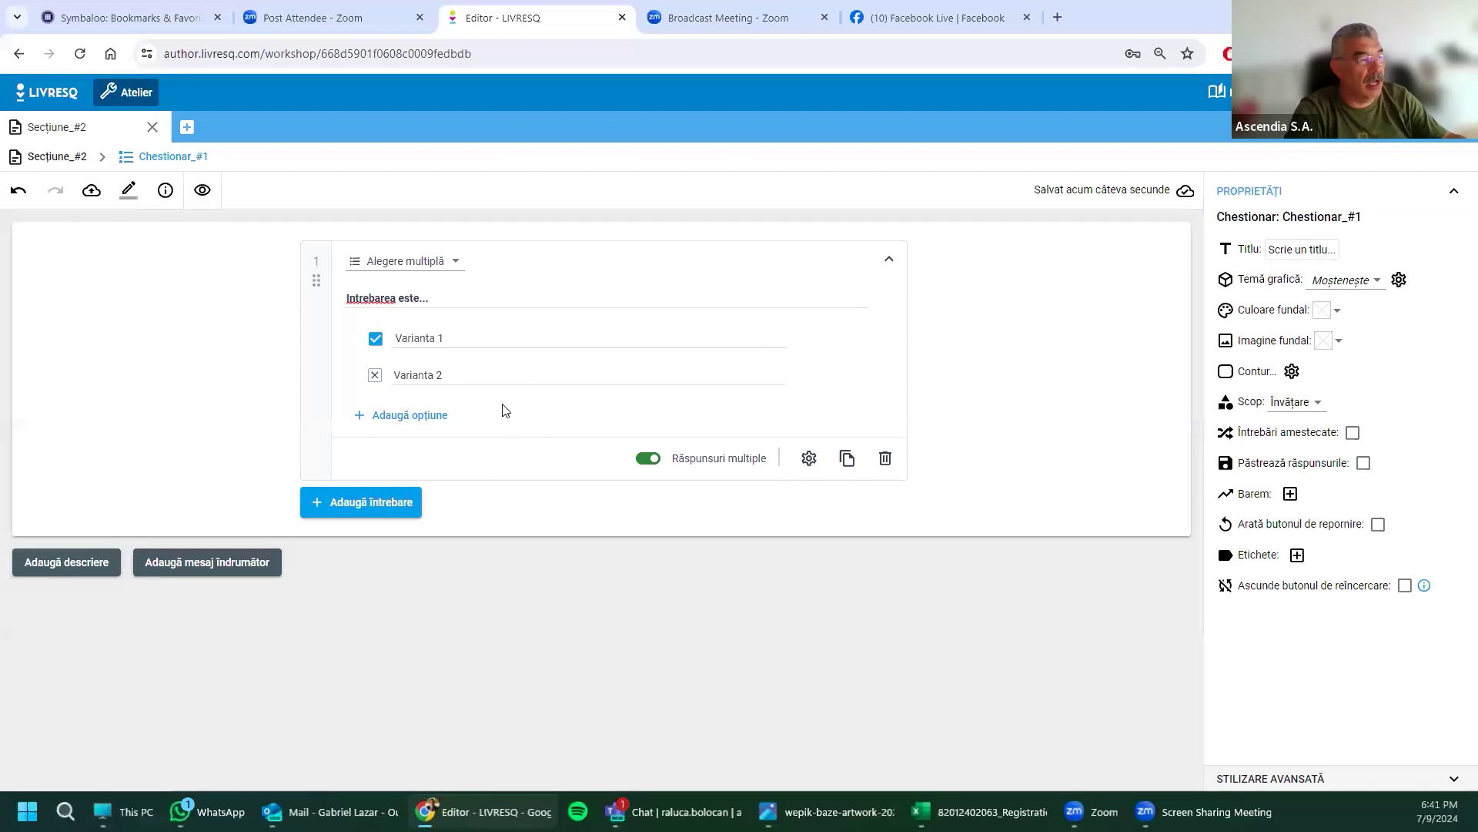
Step: Add a third answer option to the question with the text "Varianta 3"
left_click(356, 416)
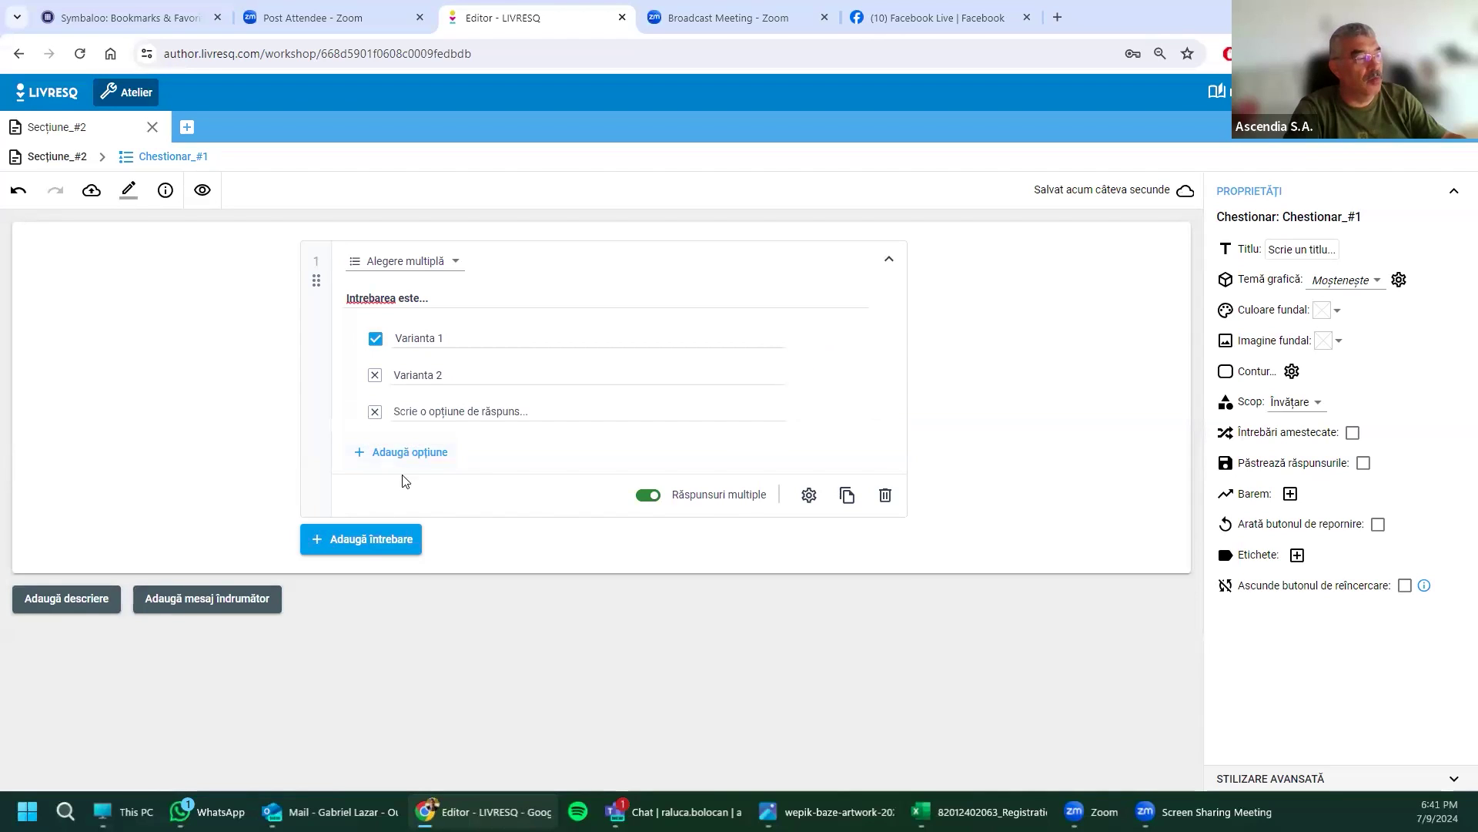
left_click(416, 408)
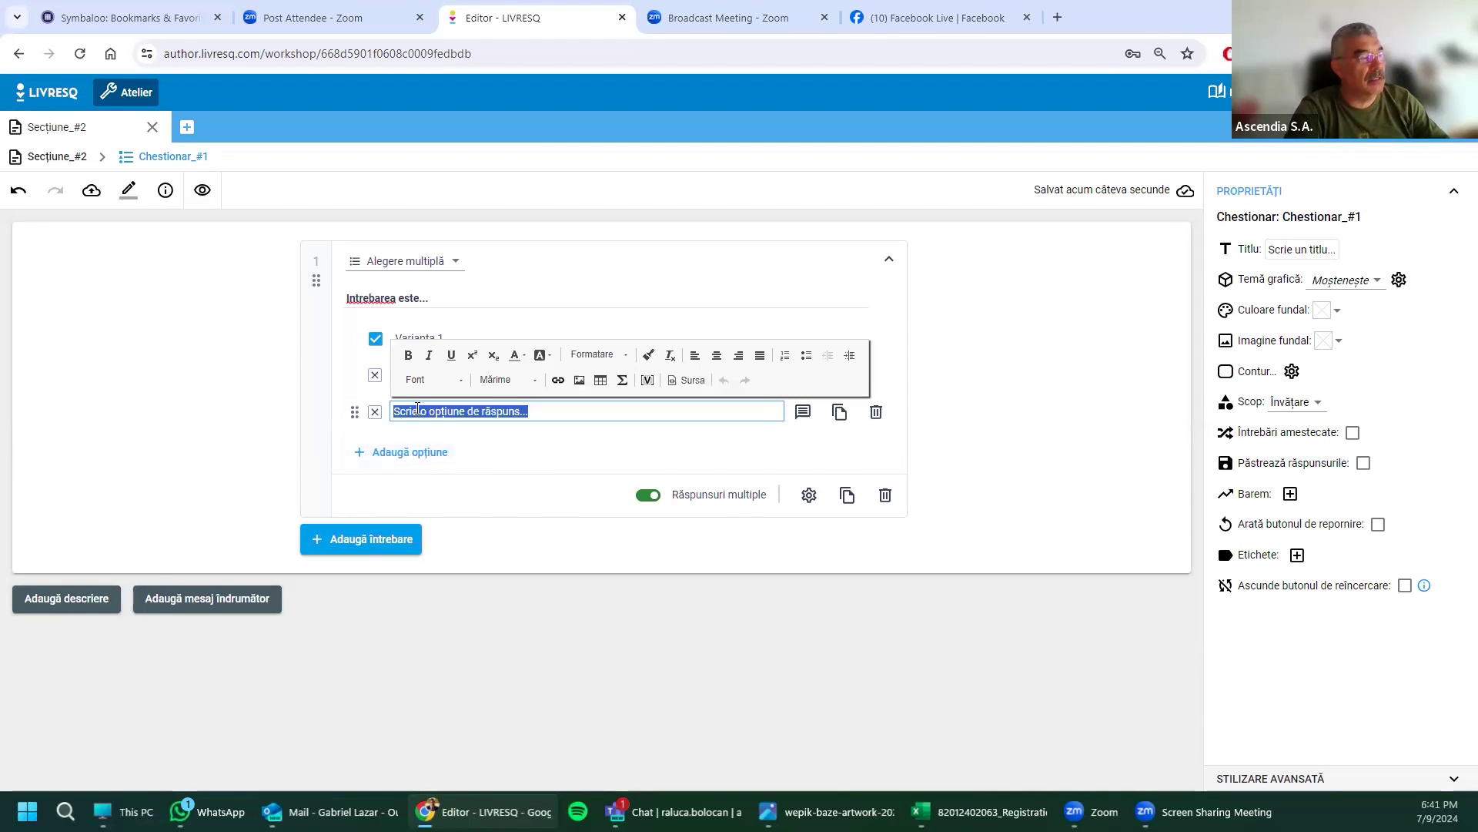
type("Varia")
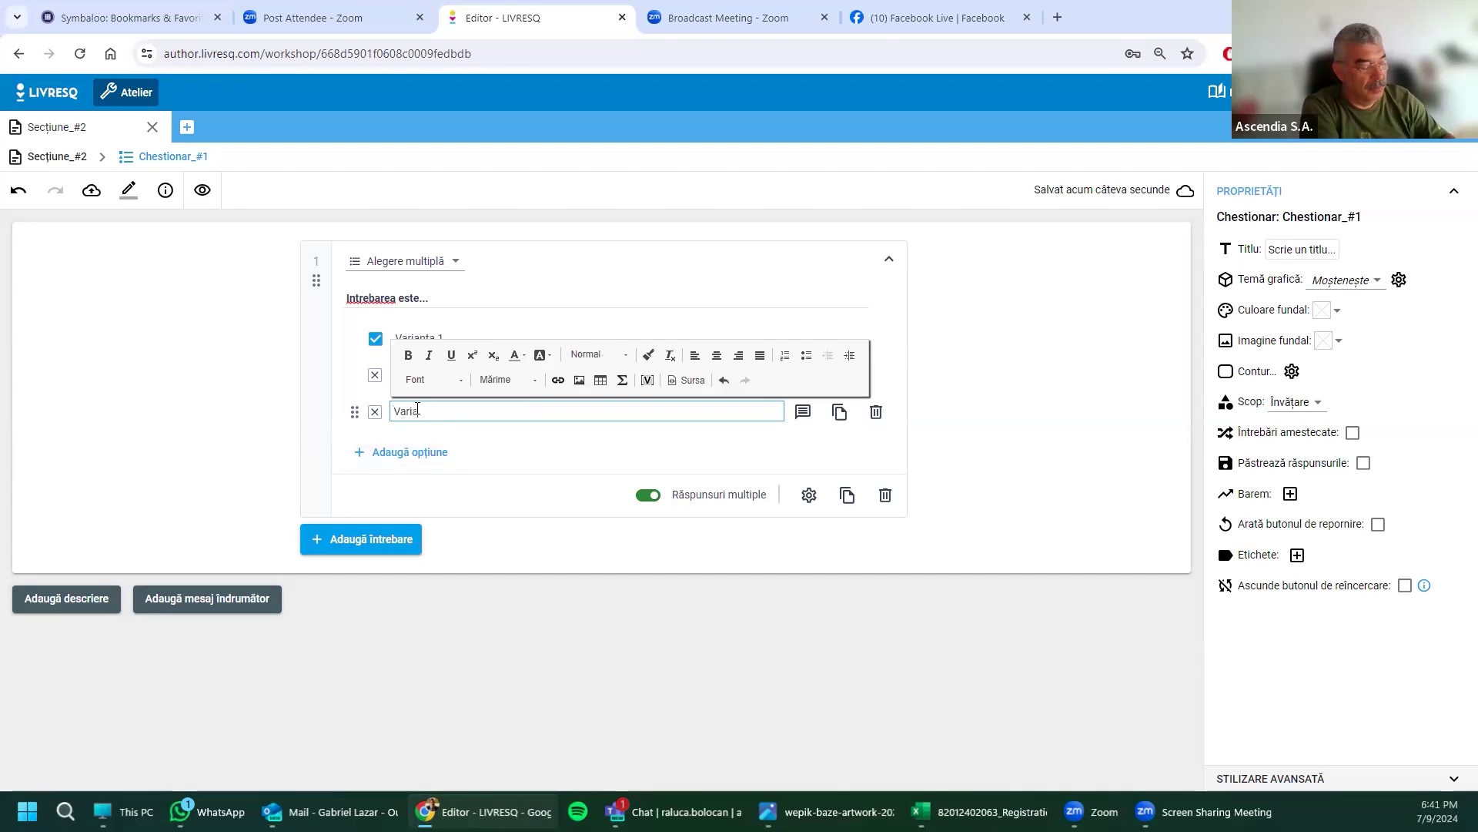
type("nta")
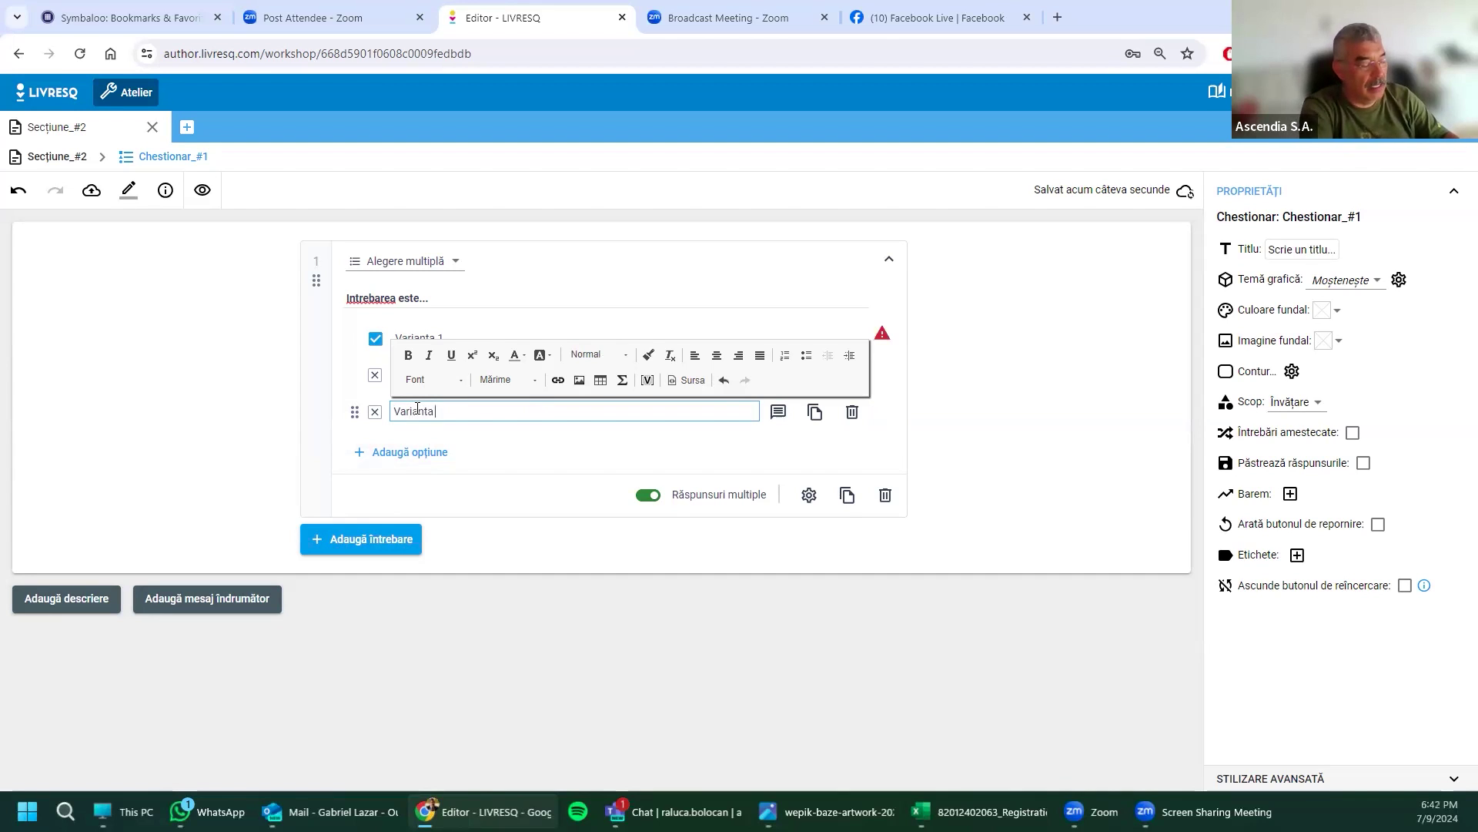
type(" 23")
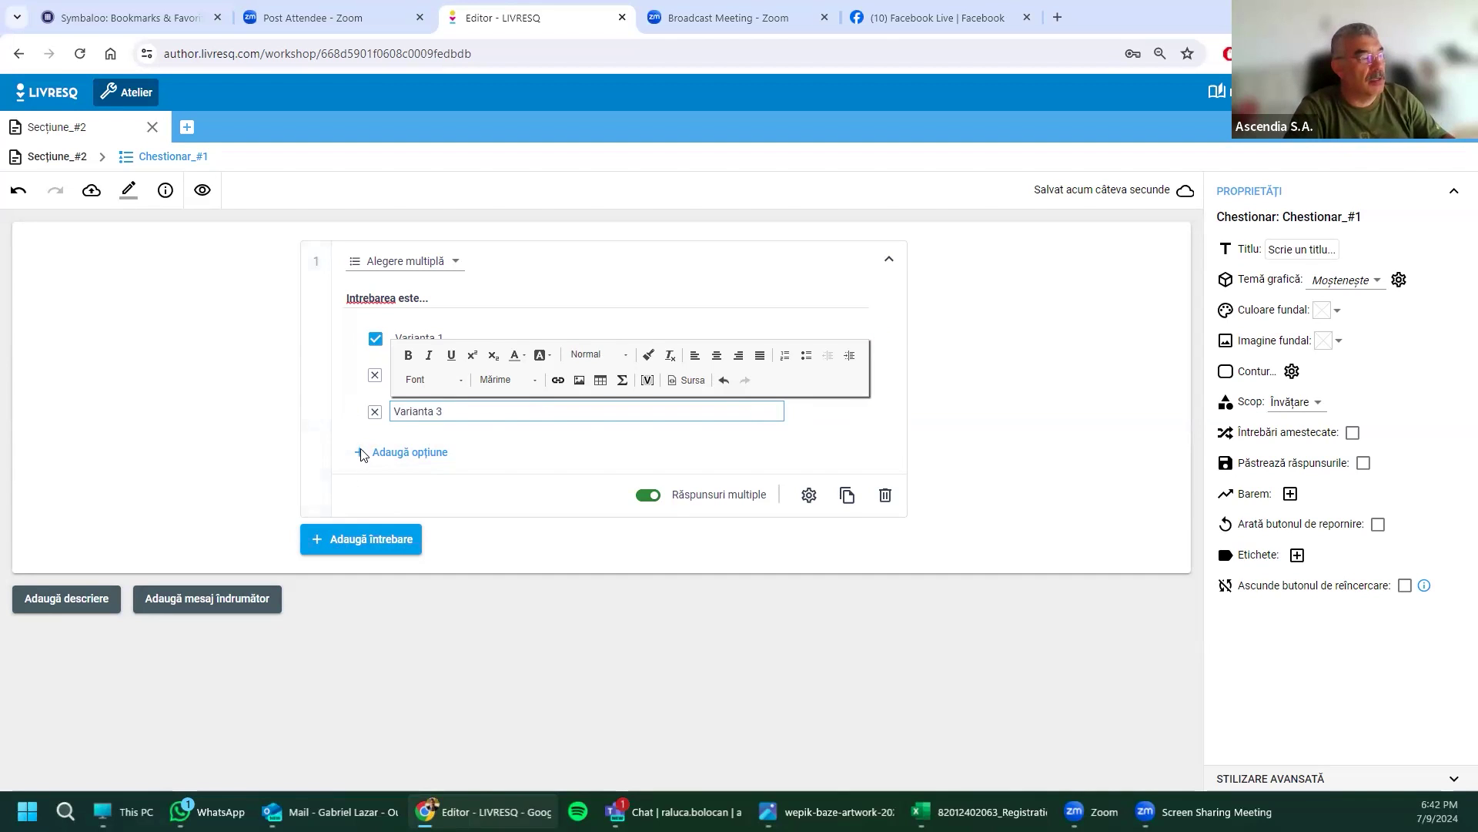
Step: Add a fourth answer option, "Varianta 4", and mark Varianta 3 and Varianta 4 as correct answers
left_click(394, 459)
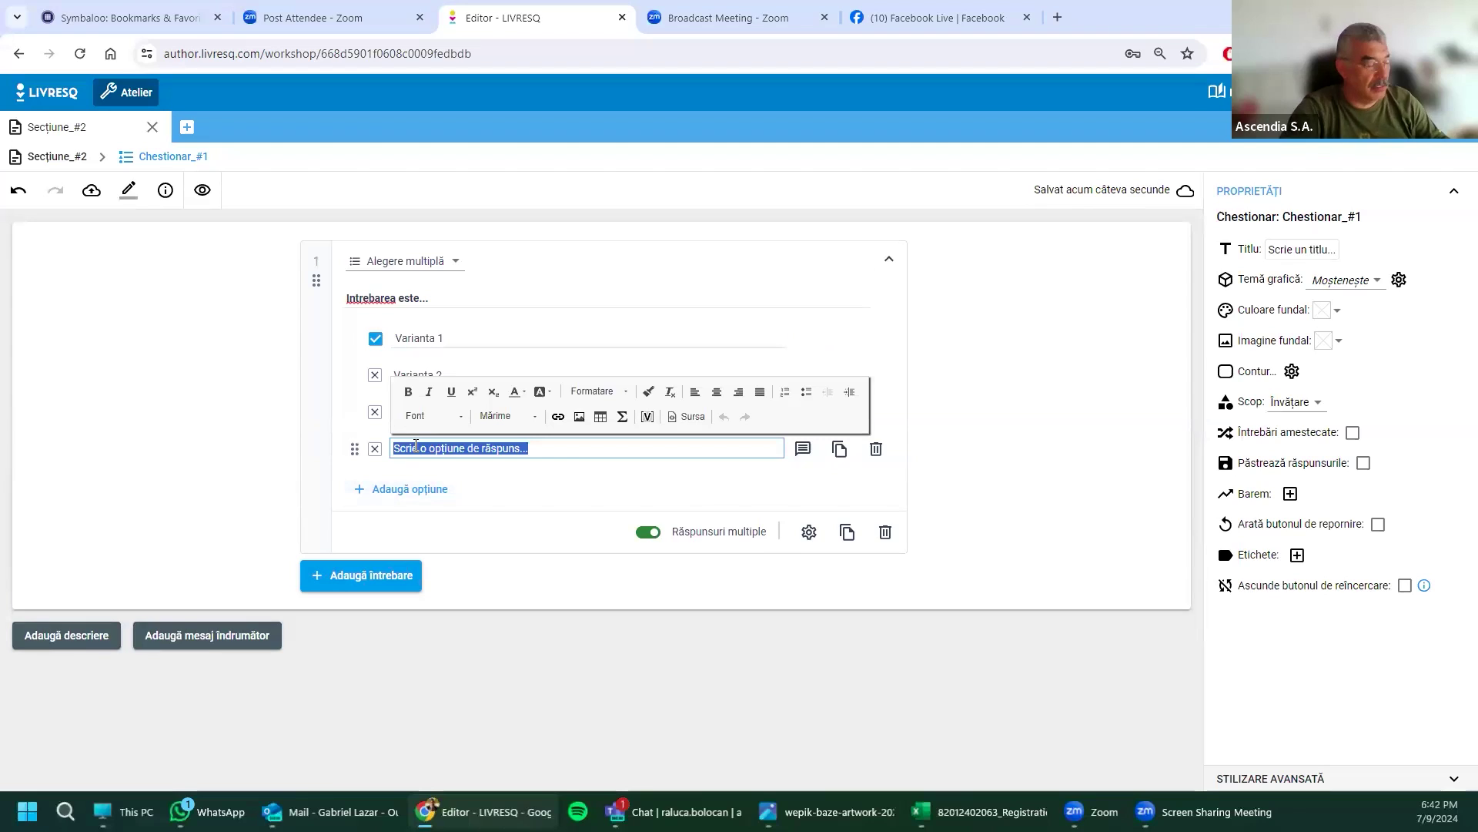
type("Varianta 4")
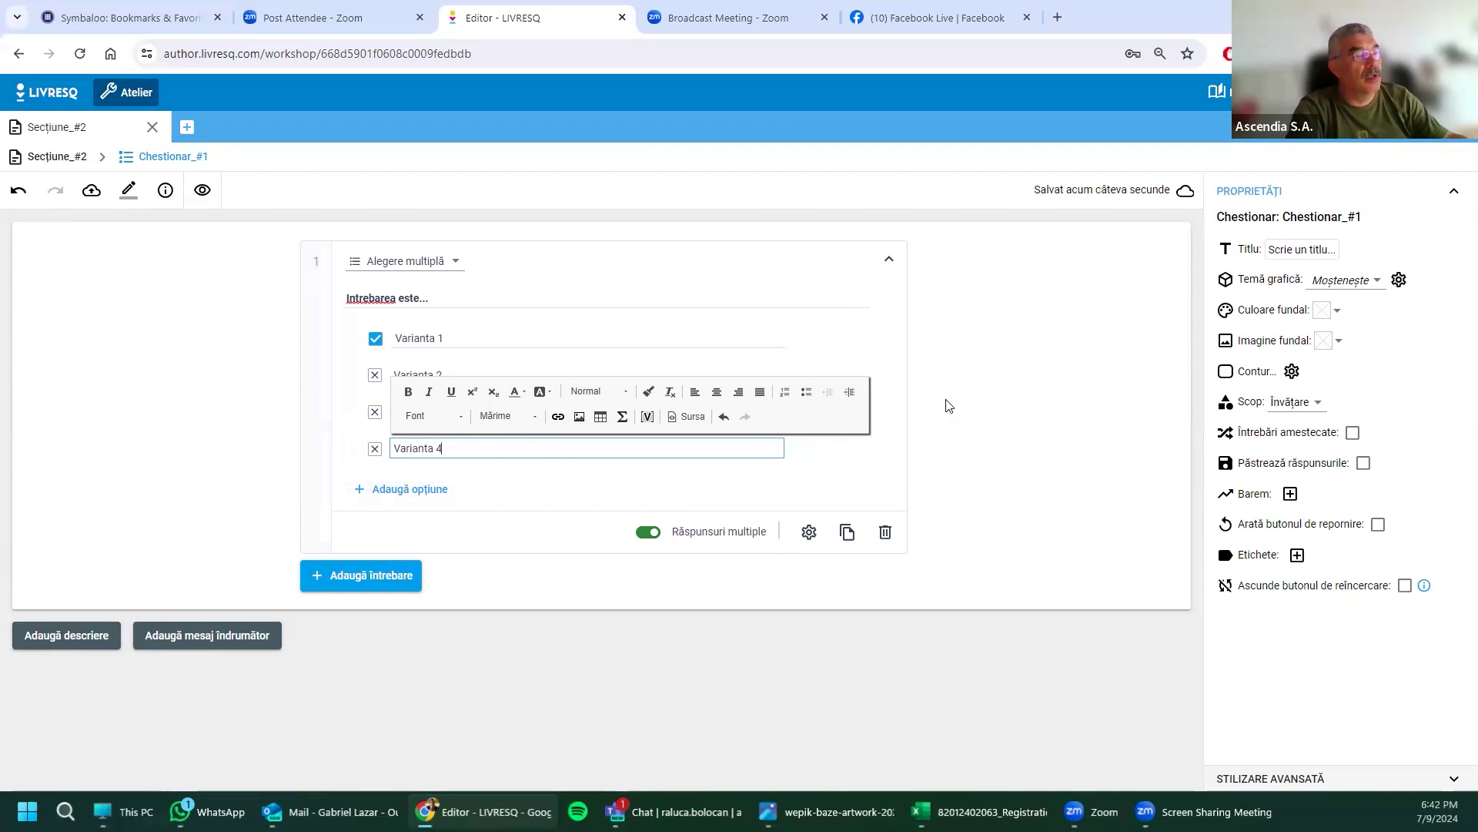
left_click(948, 403)
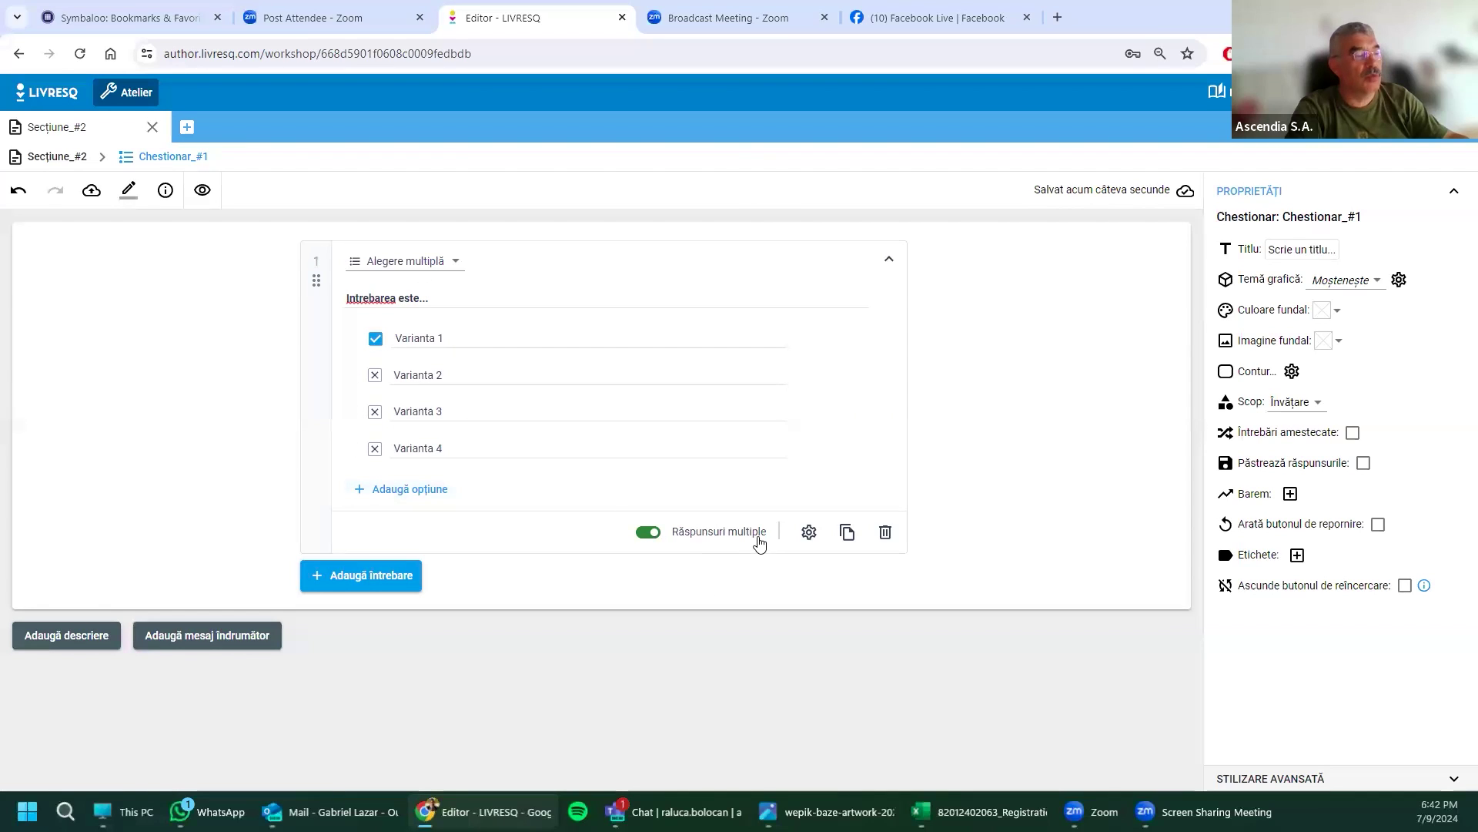
left_click(375, 411)
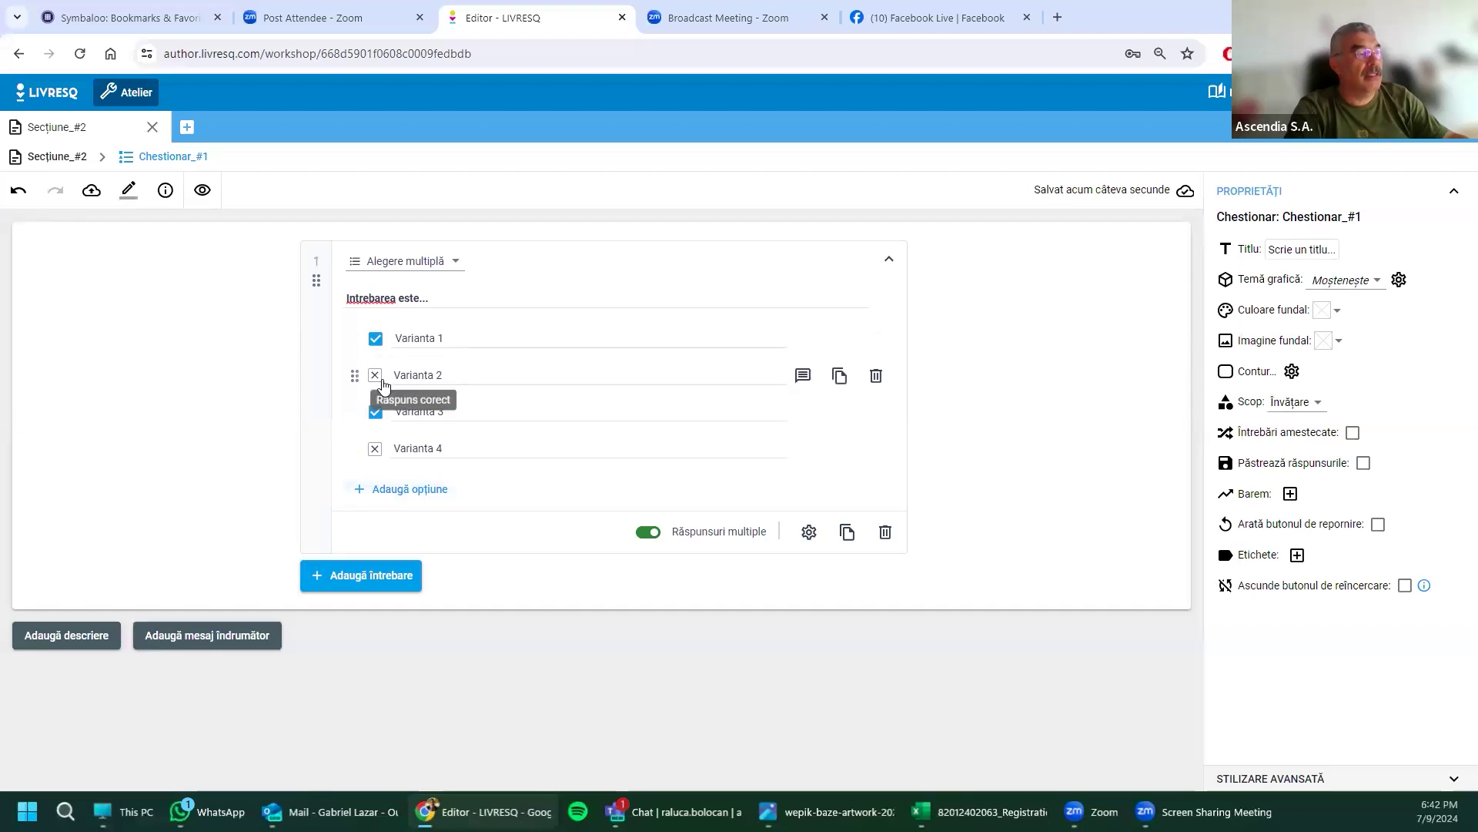
left_click(375, 448)
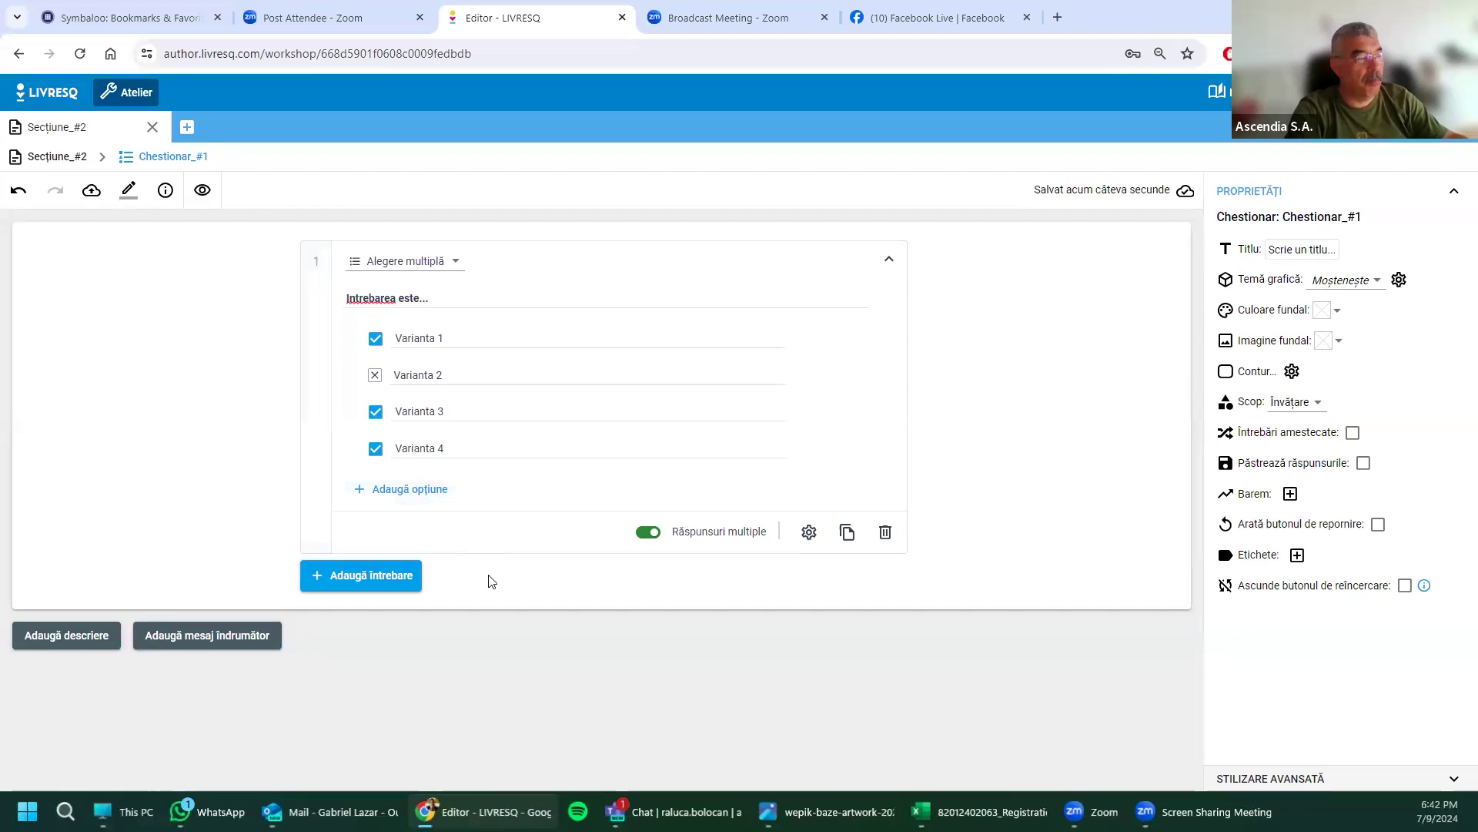
Step: Preview the quiz and test each of the four answer options, Varianta 1 to Varianta 4, before returning to editing
left_click(205, 194)
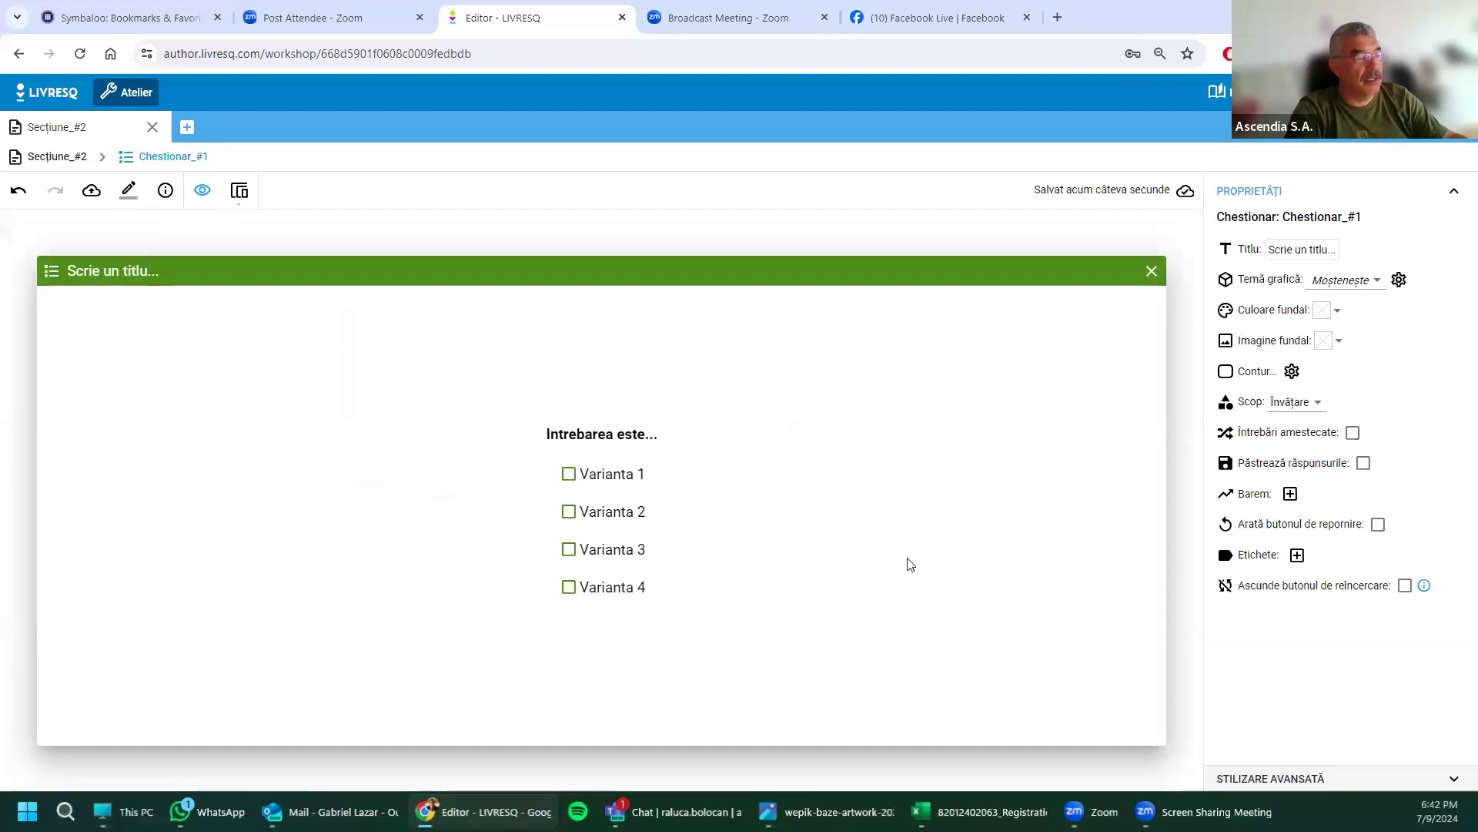
left_click(569, 476)
left_click(569, 514)
left_click(570, 514)
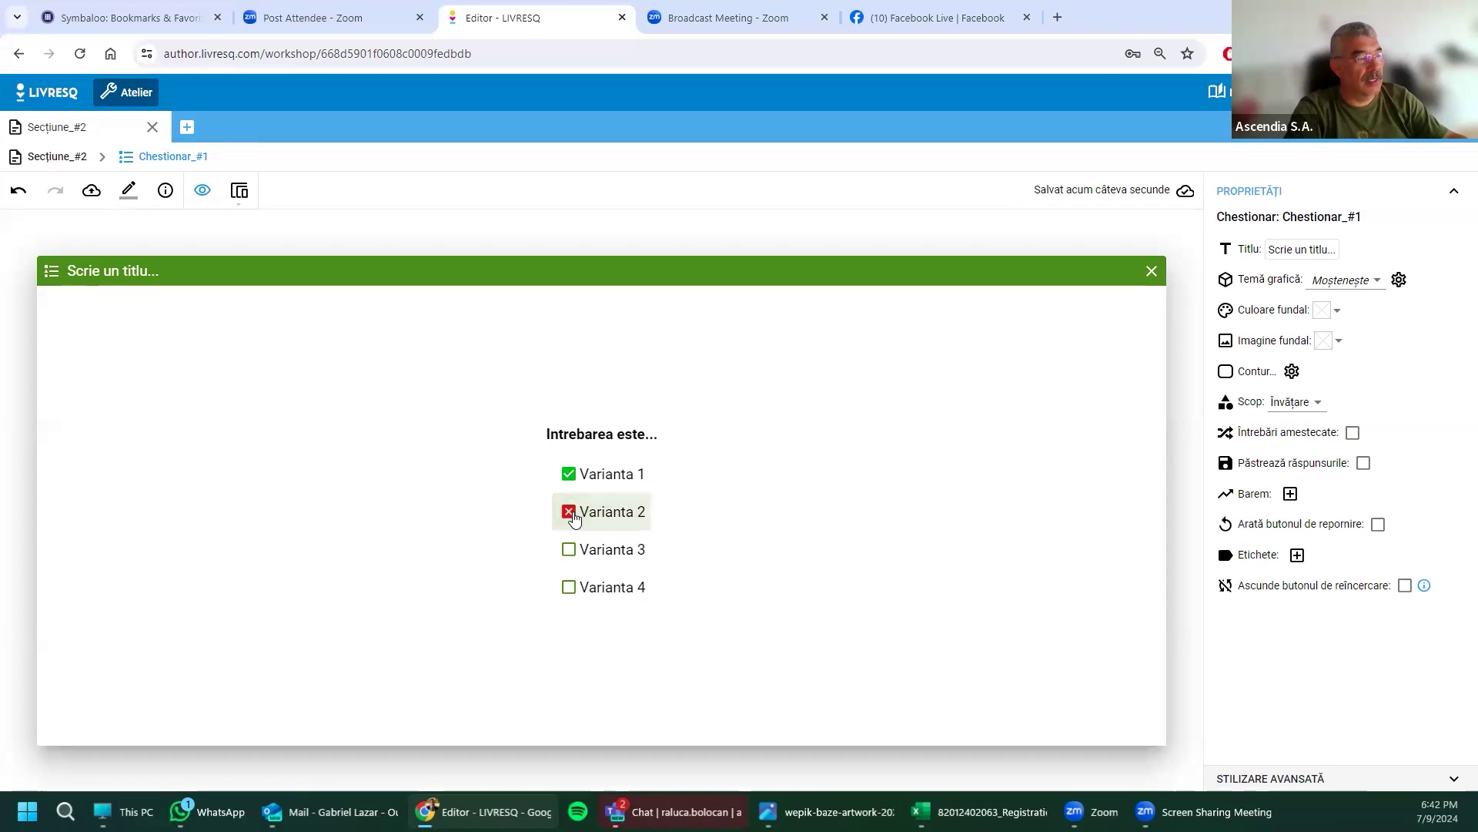
left_click(569, 552)
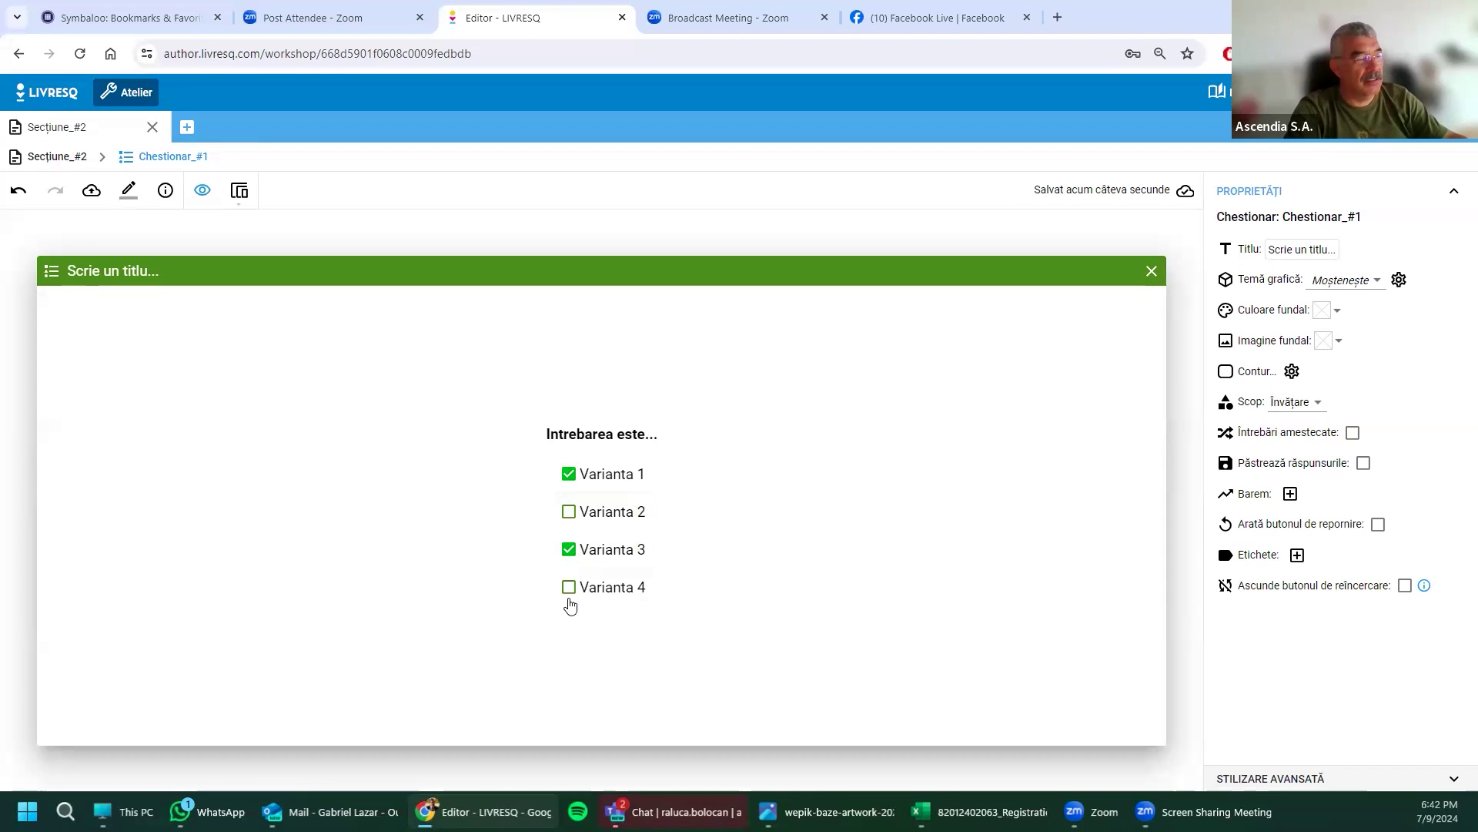
left_click(570, 590)
left_click(203, 190)
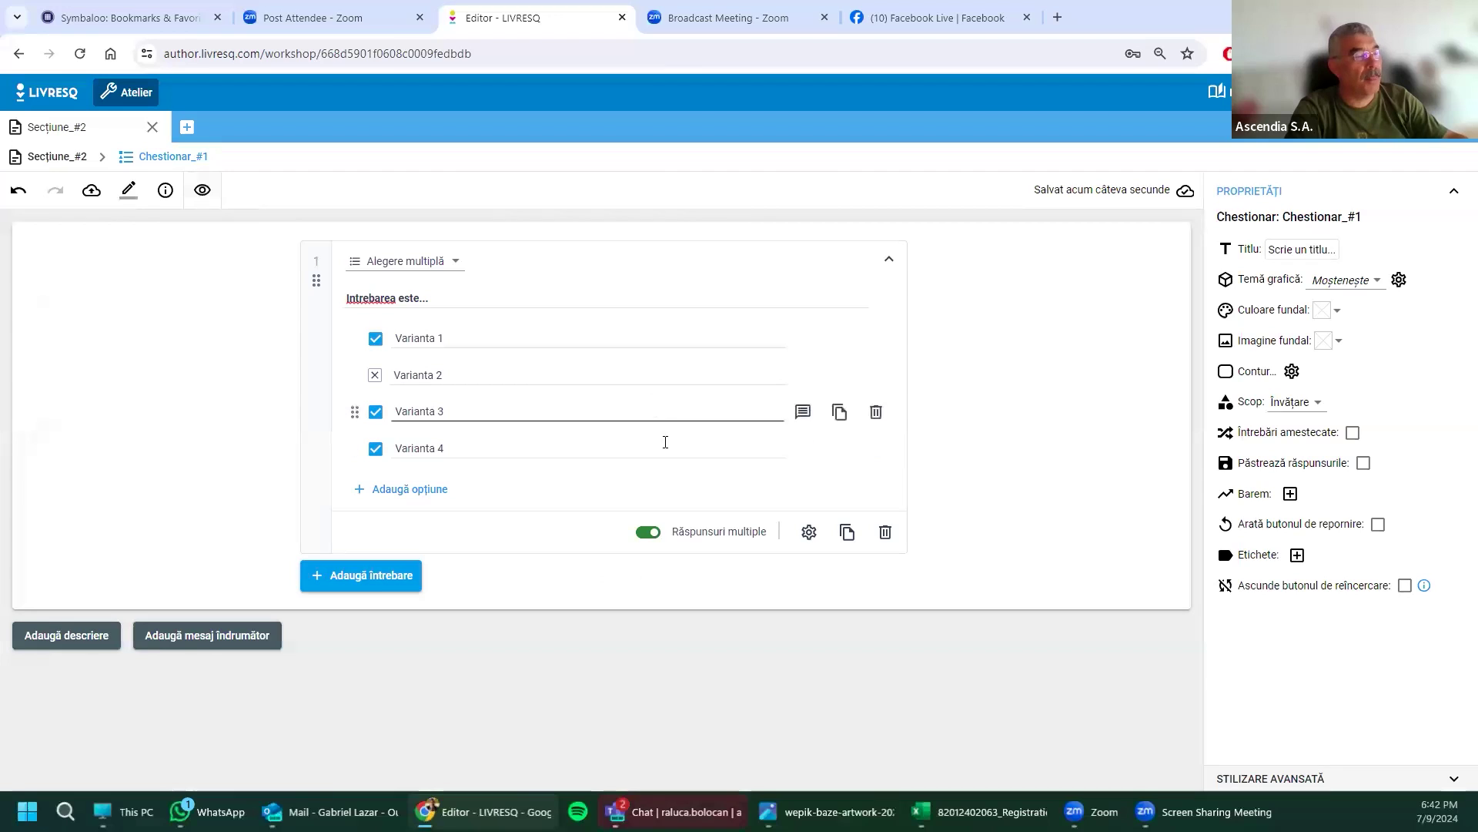
Step: Turn off multiple answers for the question and mark Varianta 4 as the only correct answer
left_click(647, 532)
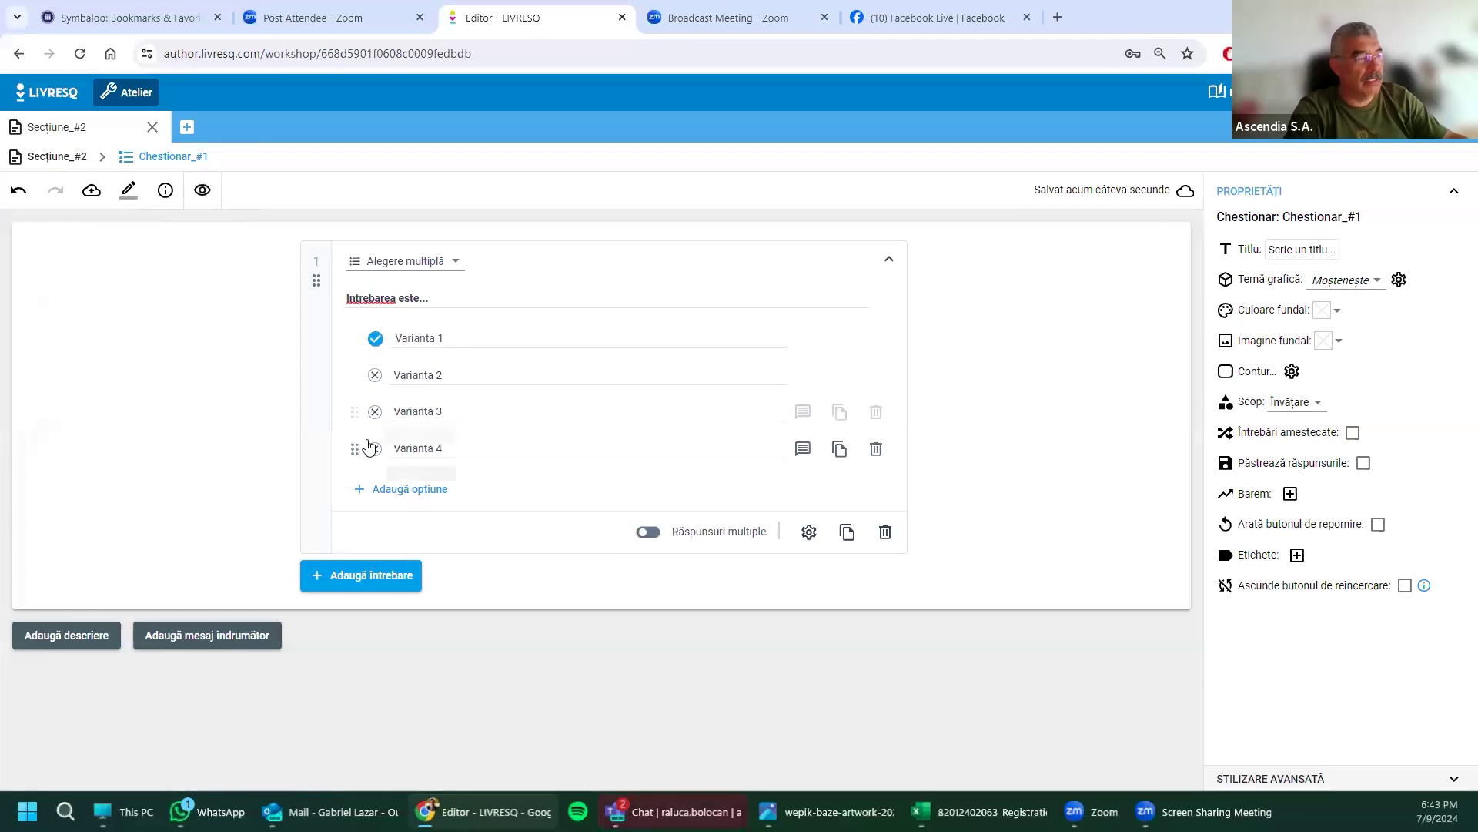
left_click(376, 377)
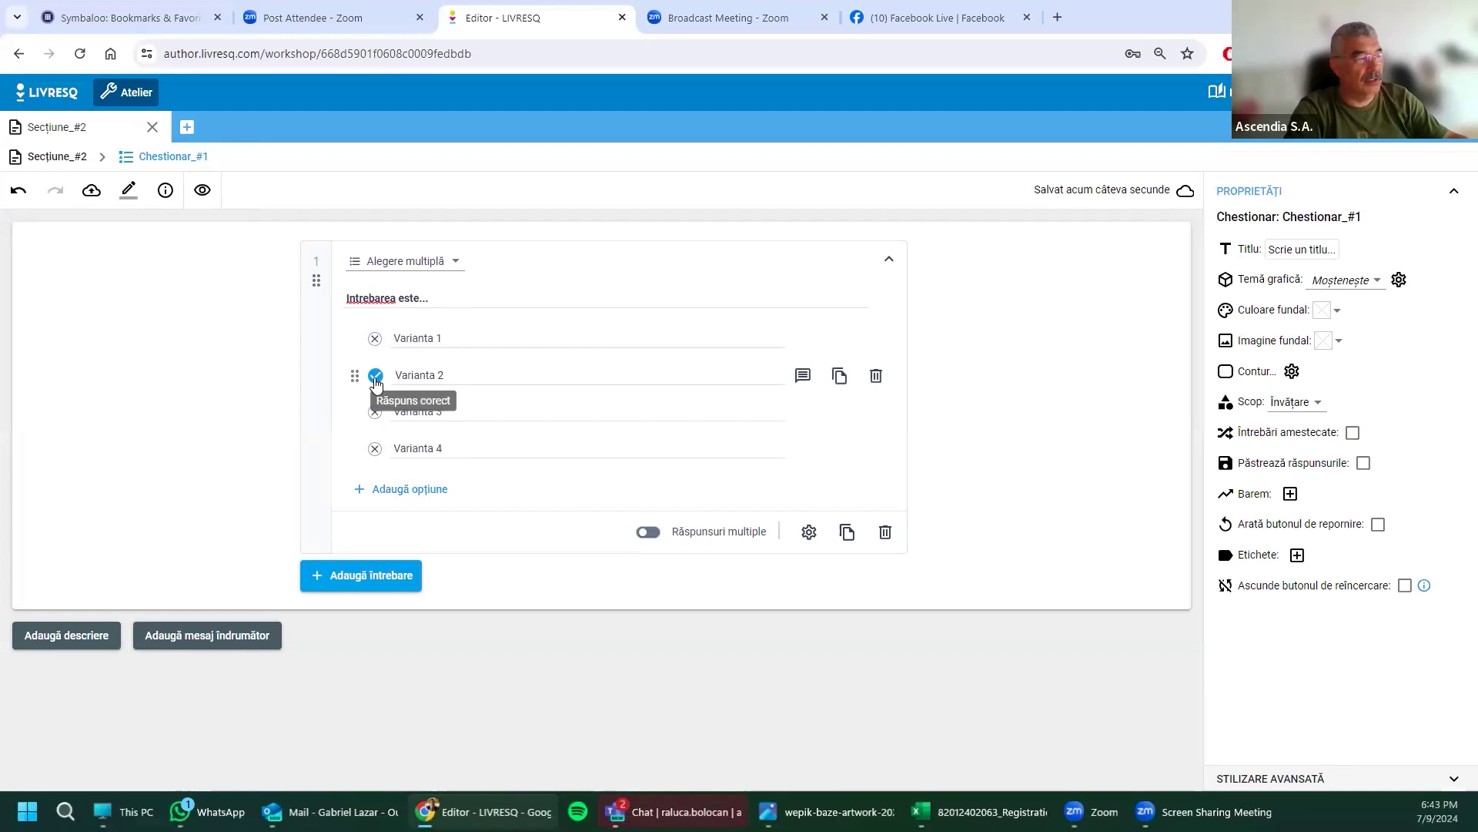
left_click(375, 411)
left_click(375, 449)
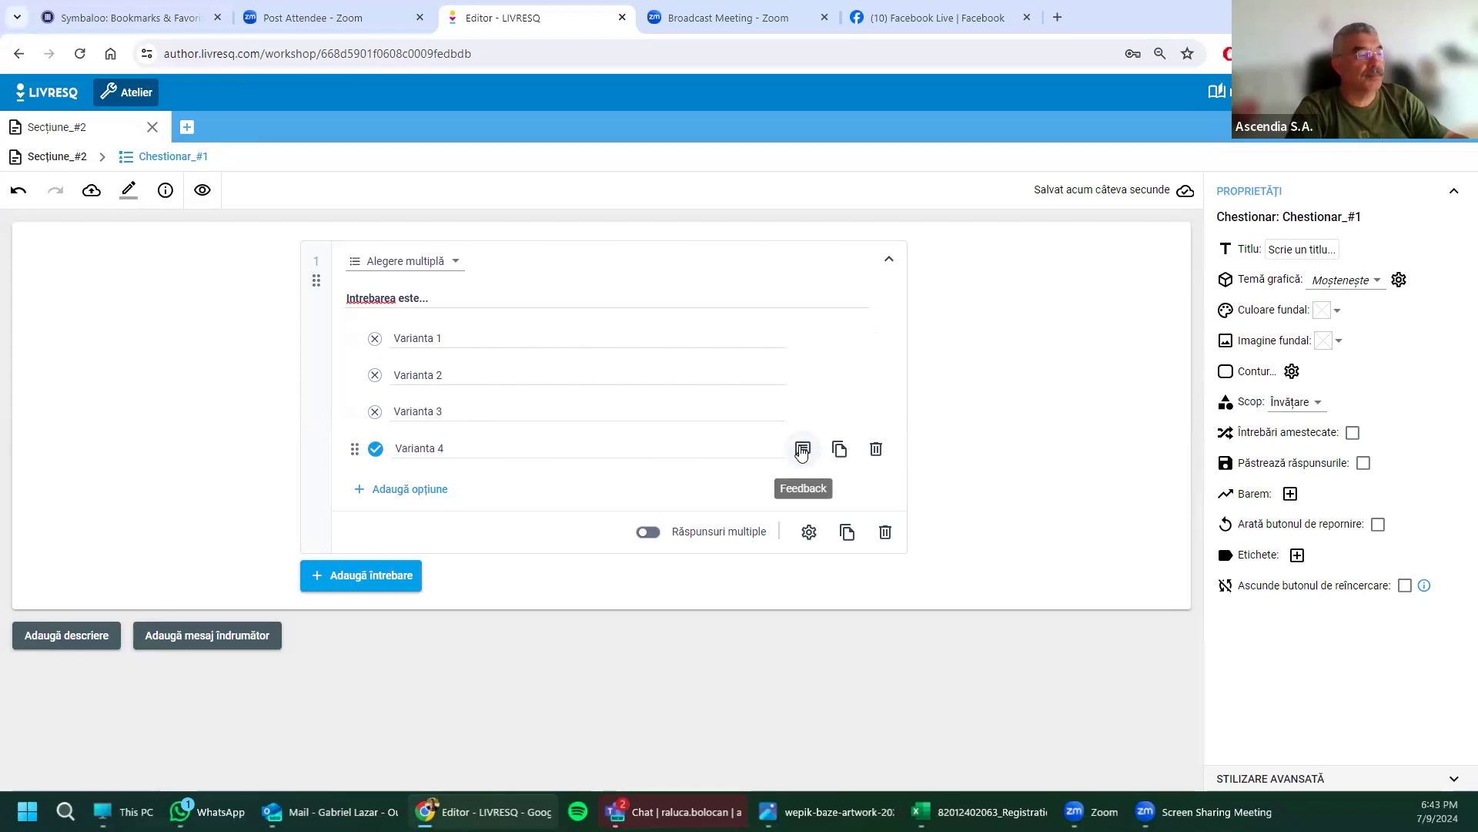
Step: Add the feedback "Bravo!" to the correct answer option, Varianta 4
left_click(801, 452)
left_click(407, 476)
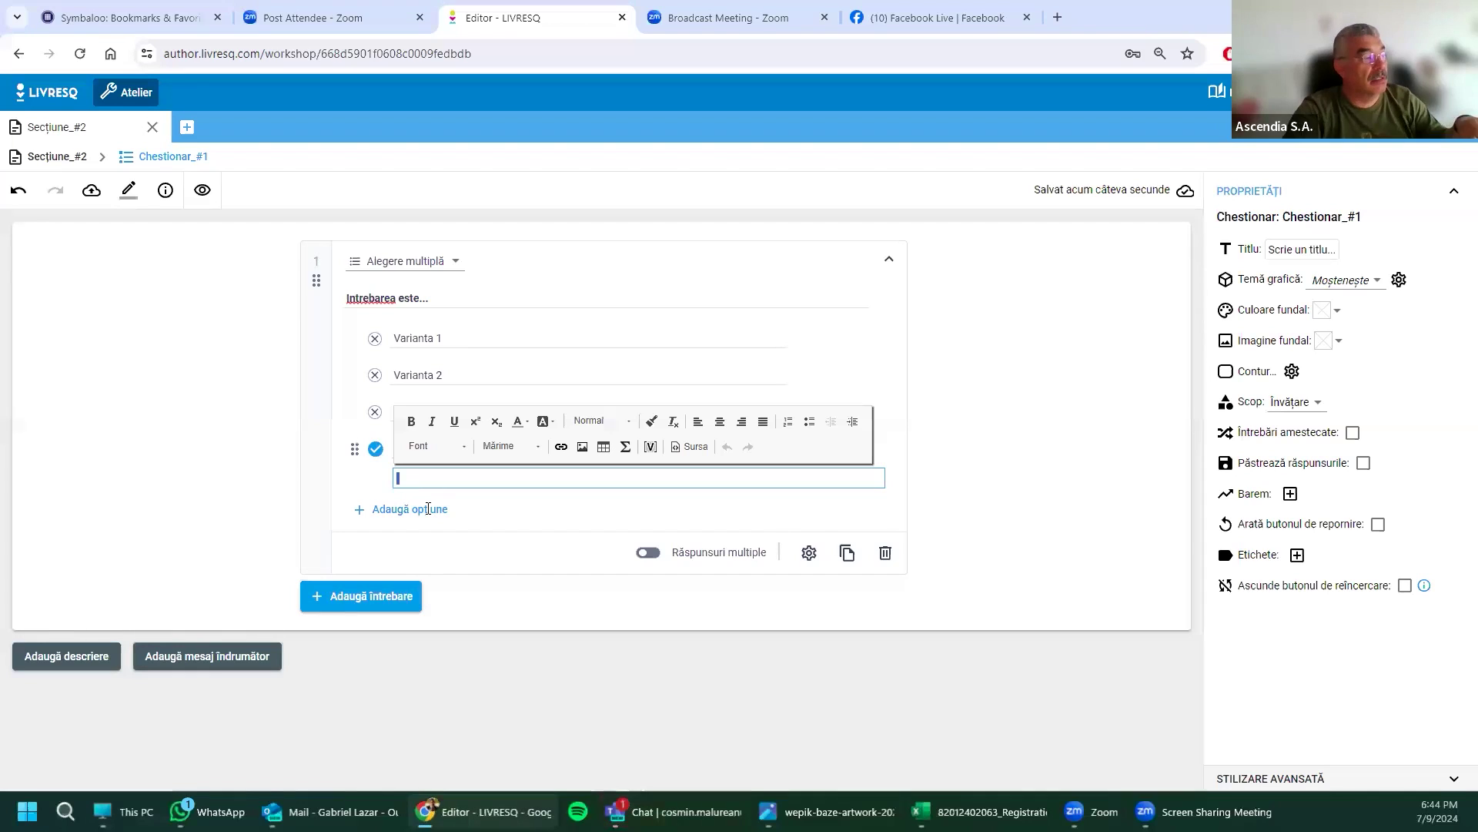
type("Bravo!")
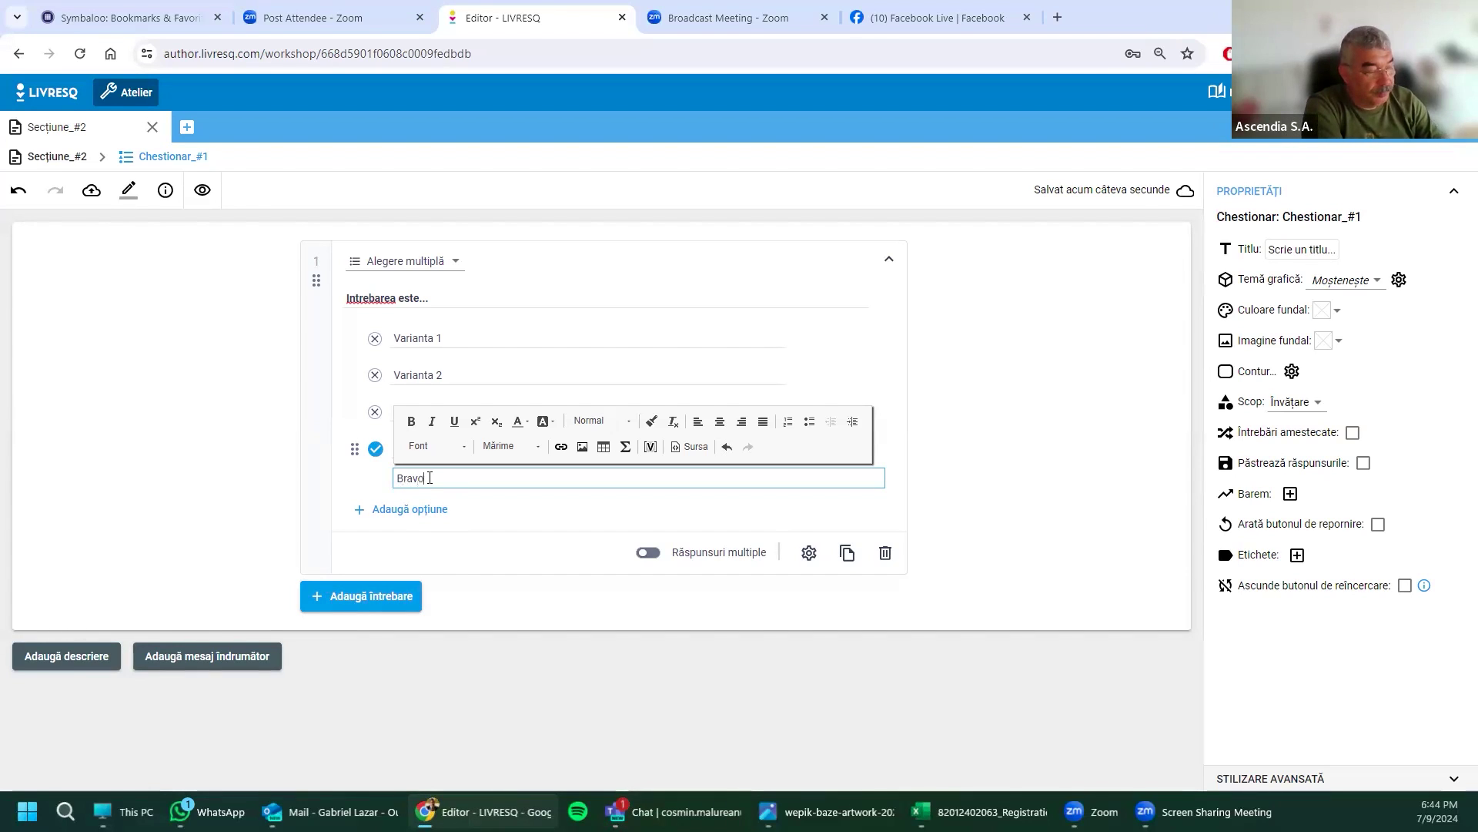
left_click(906, 418)
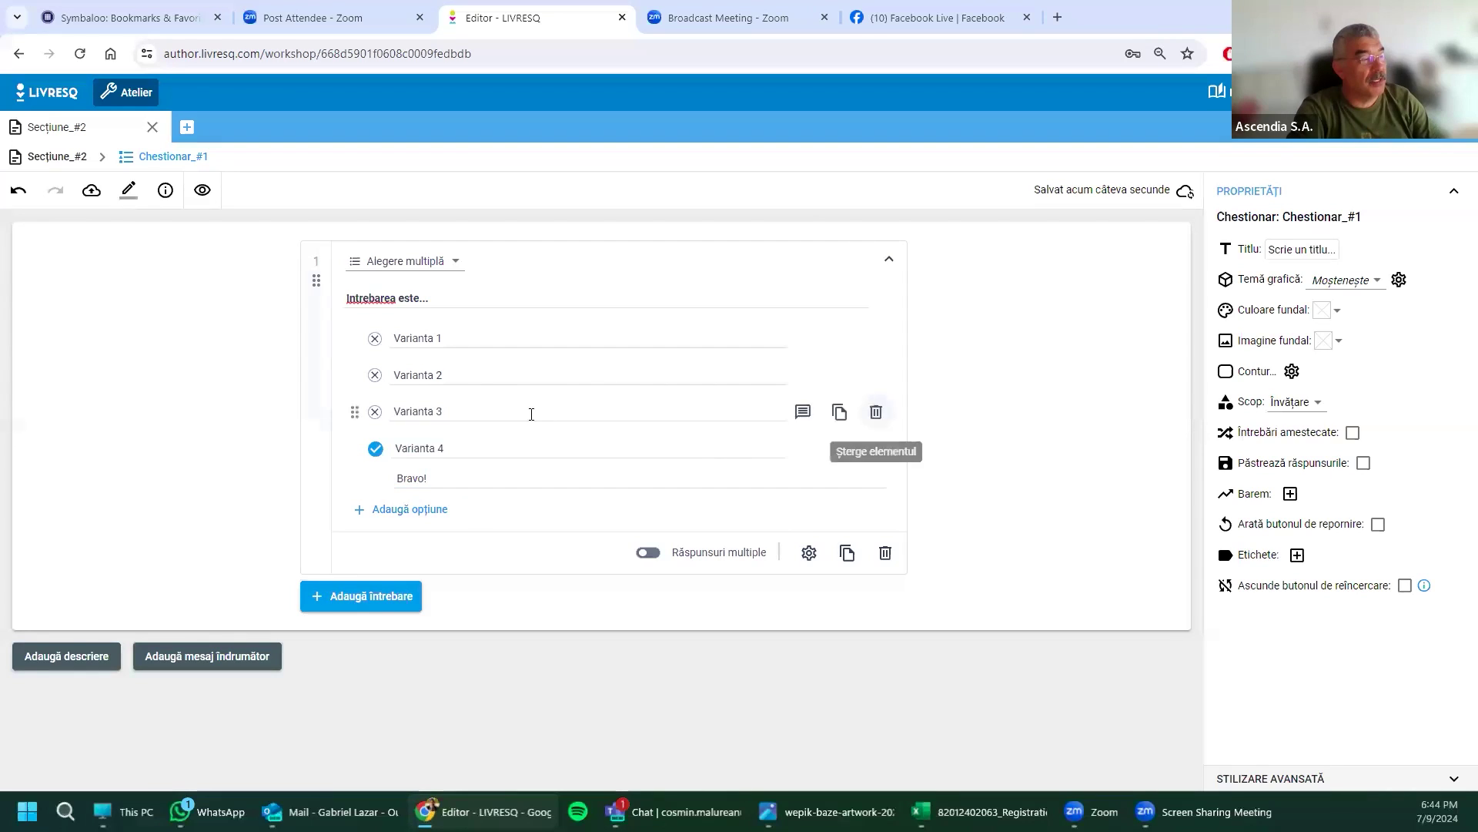
Step: Add the feedback "Nu este varianta corectă deoarece" to the wrong answer option Varianta 3
left_click(803, 411)
left_click(419, 442)
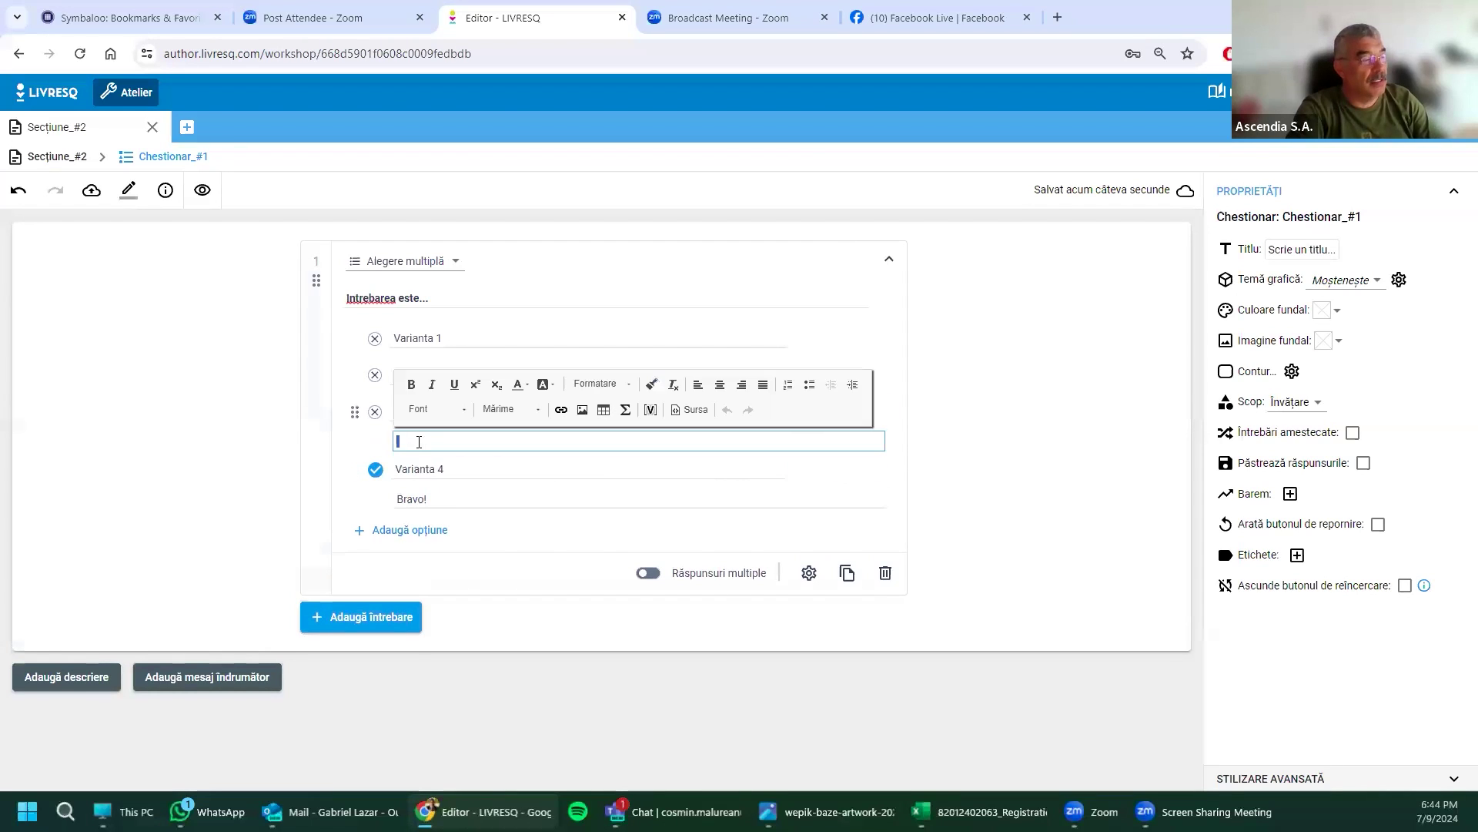
type("Nu este varianta corectă deoarece")
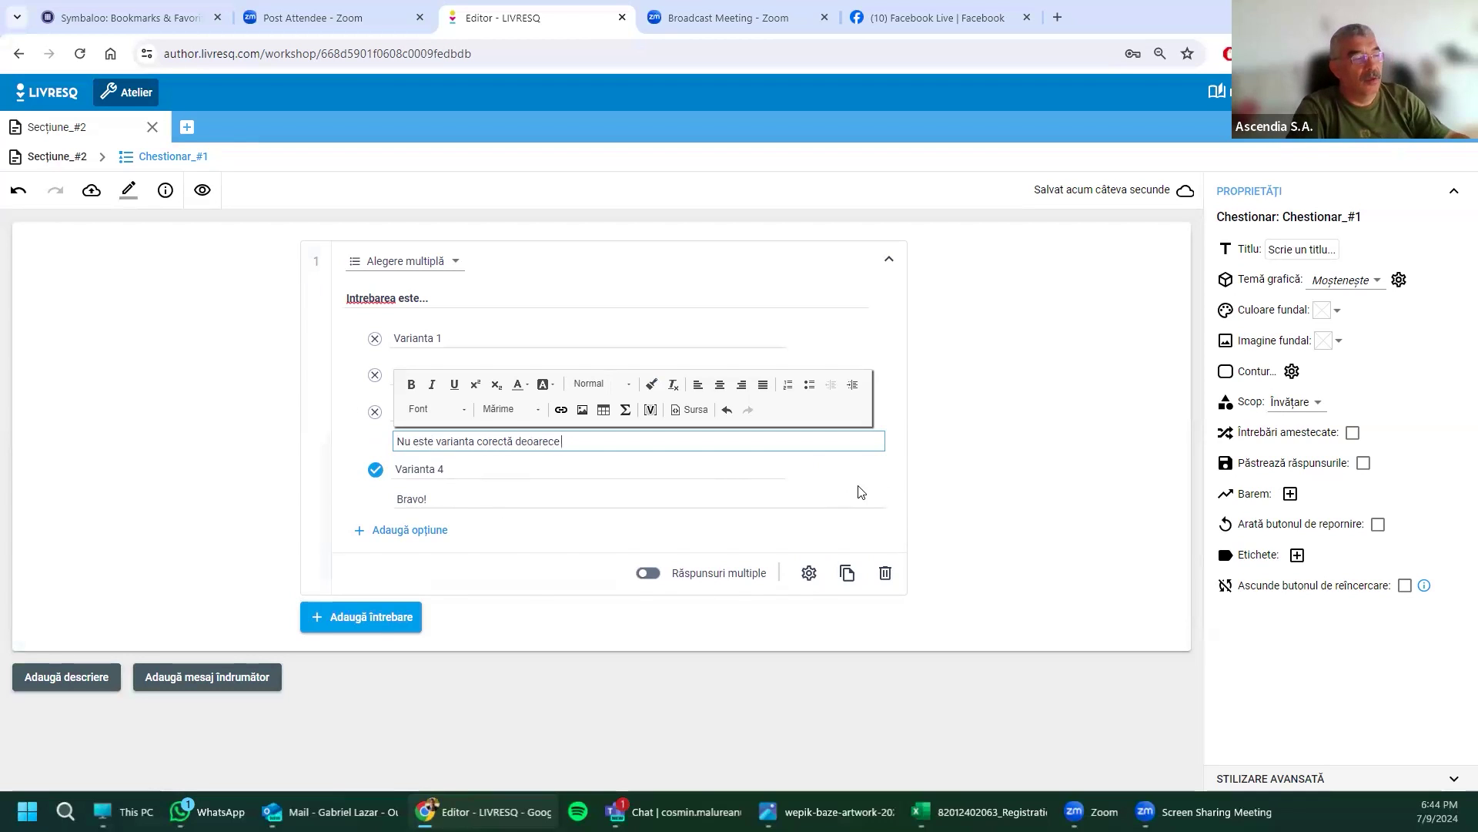
left_click(901, 470)
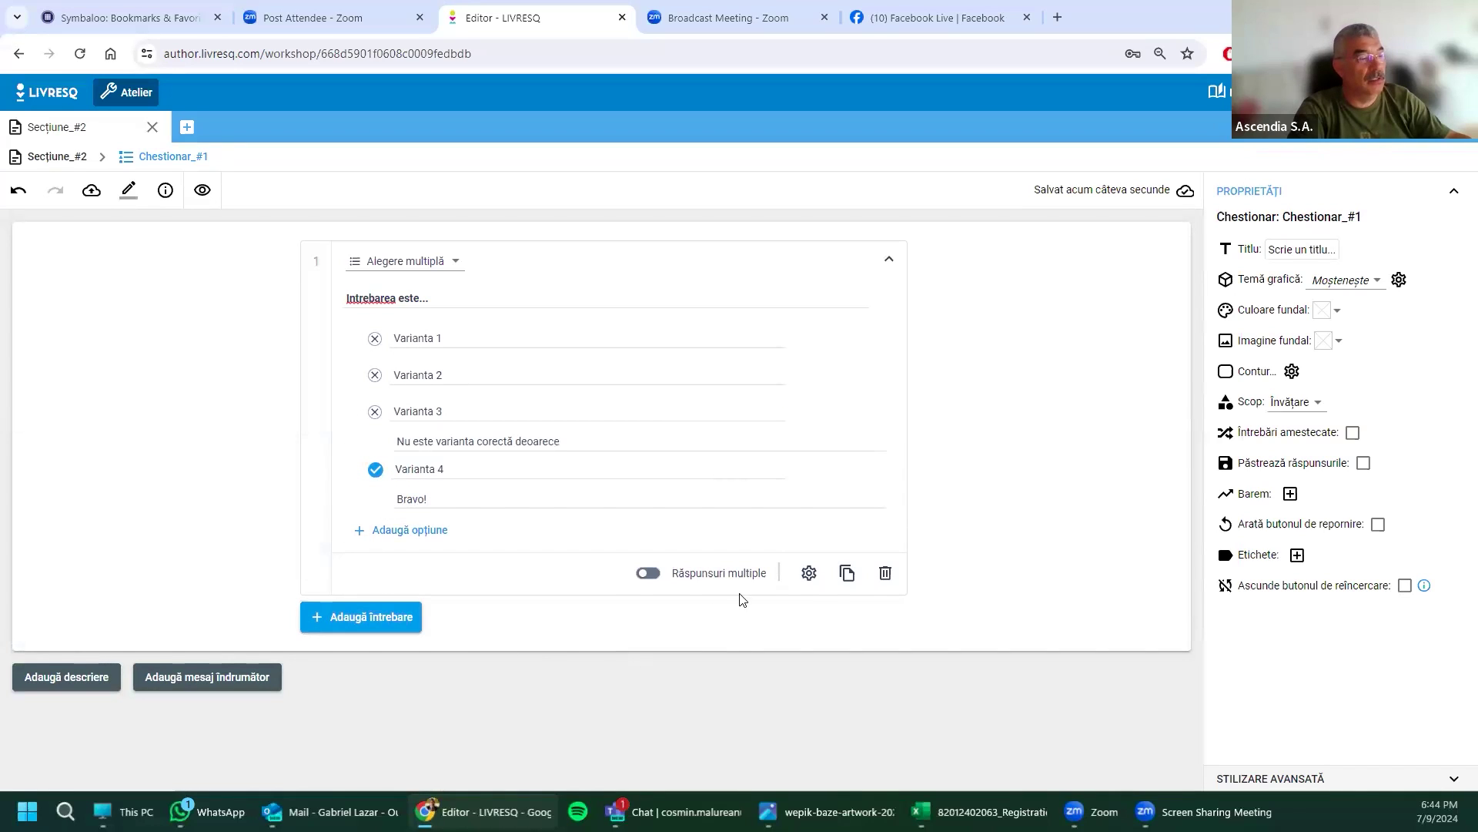
Step: Preview the quiz, try Varianta 3, Varianta 2 and Varianta 4, check their feedback, and return to editing
left_click(203, 192)
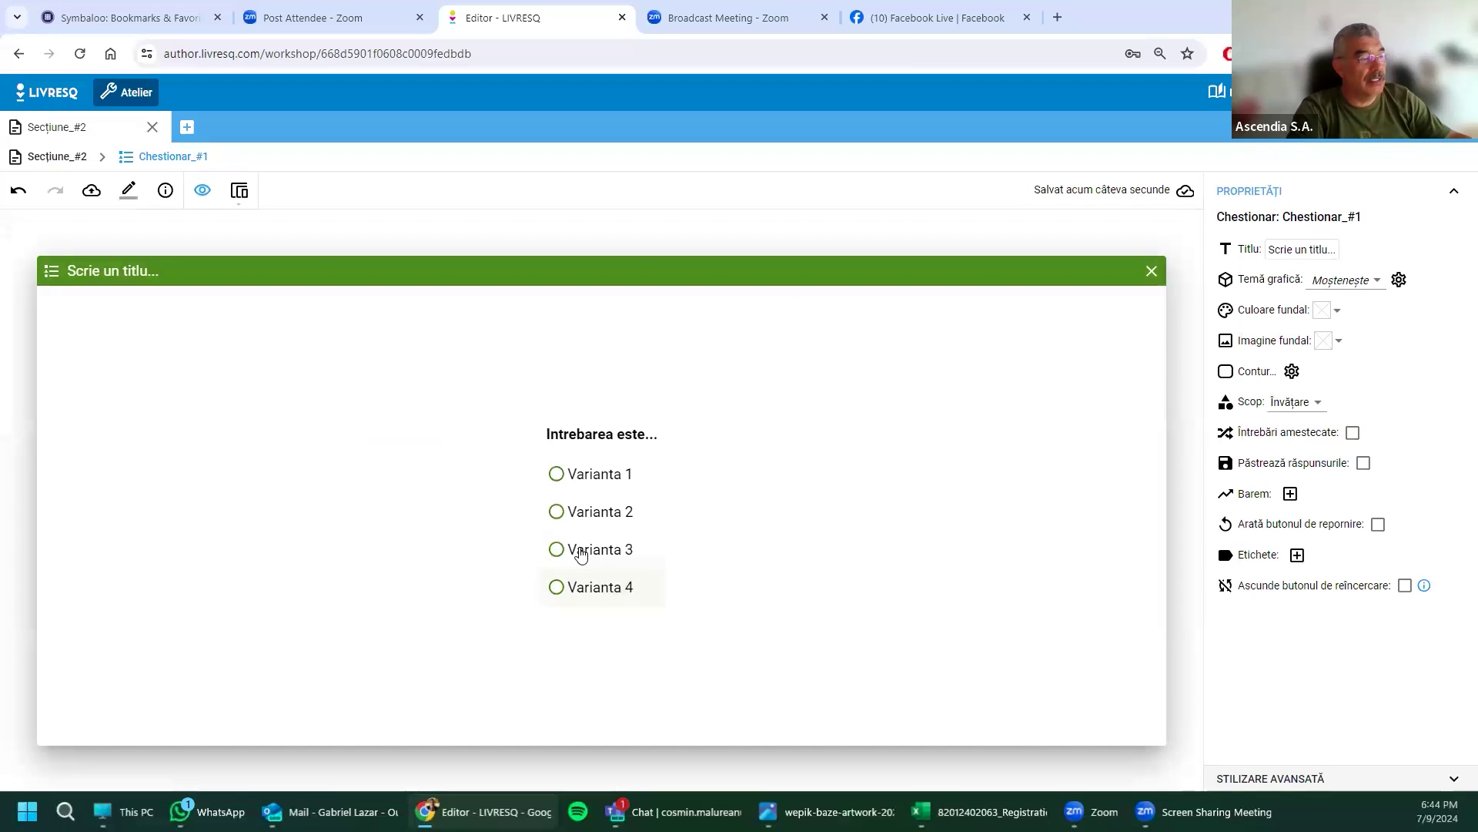
left_click(558, 550)
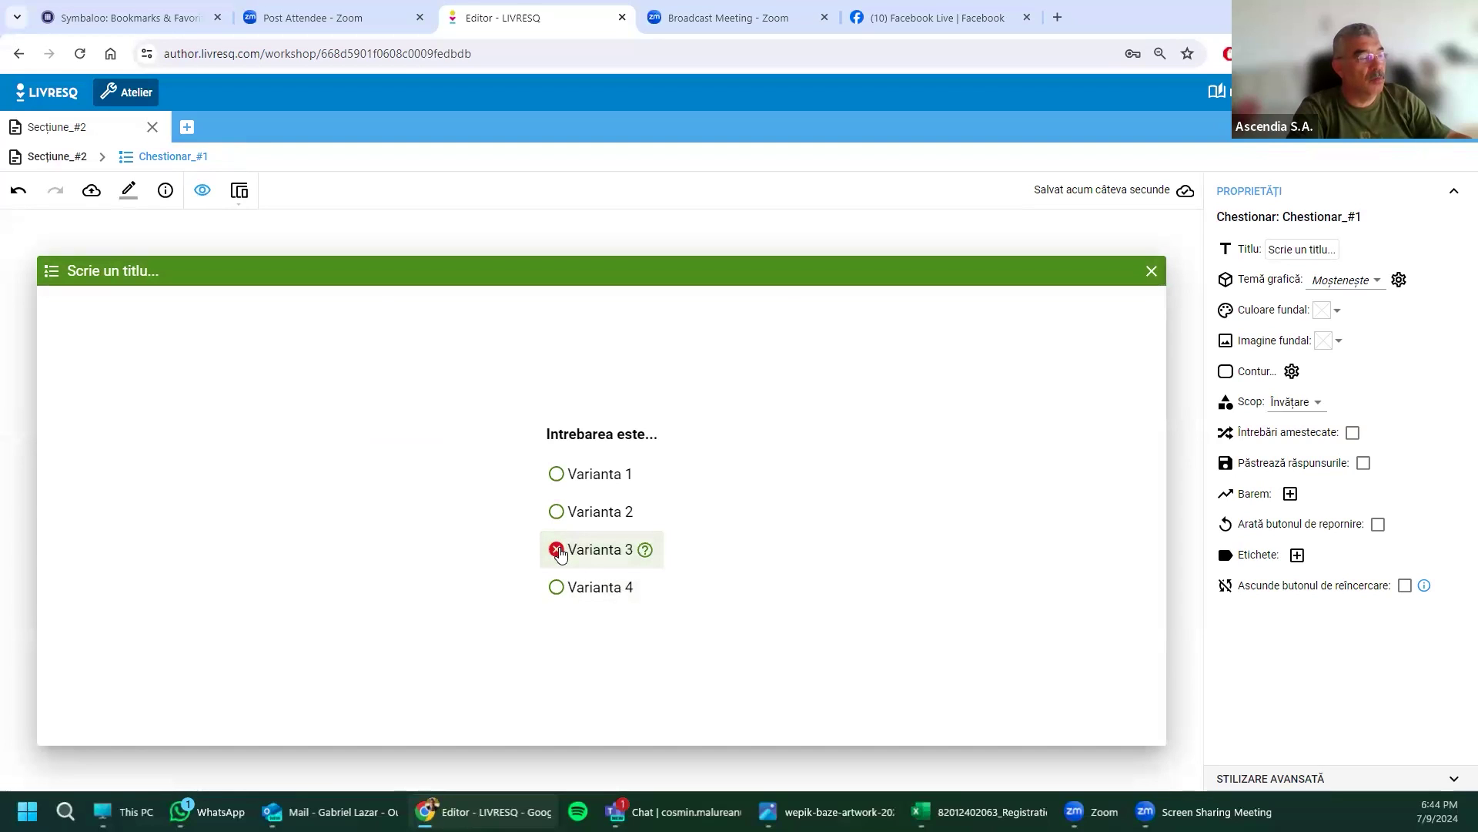
mouse_move(650, 560)
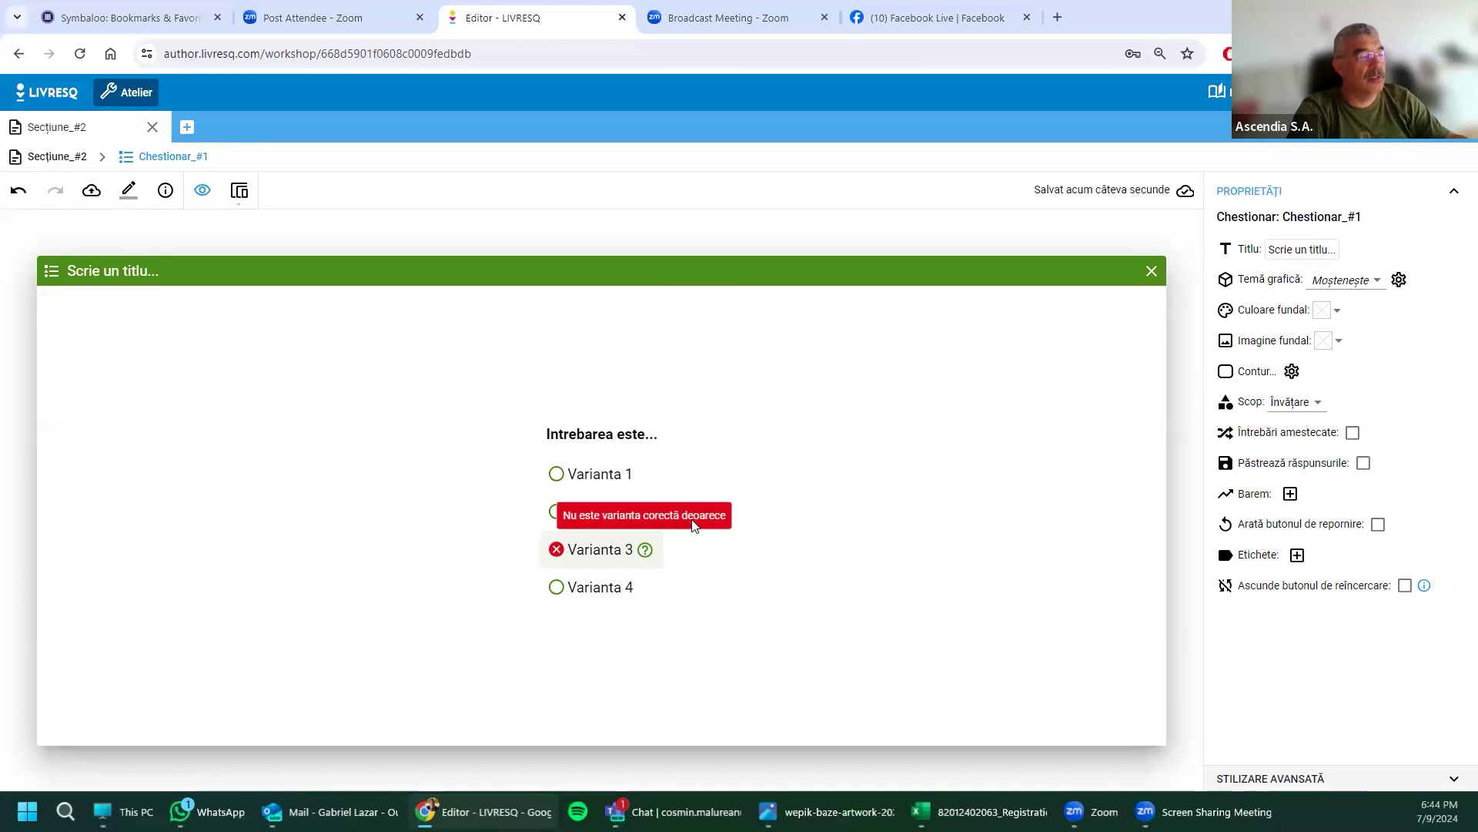
left_click(558, 515)
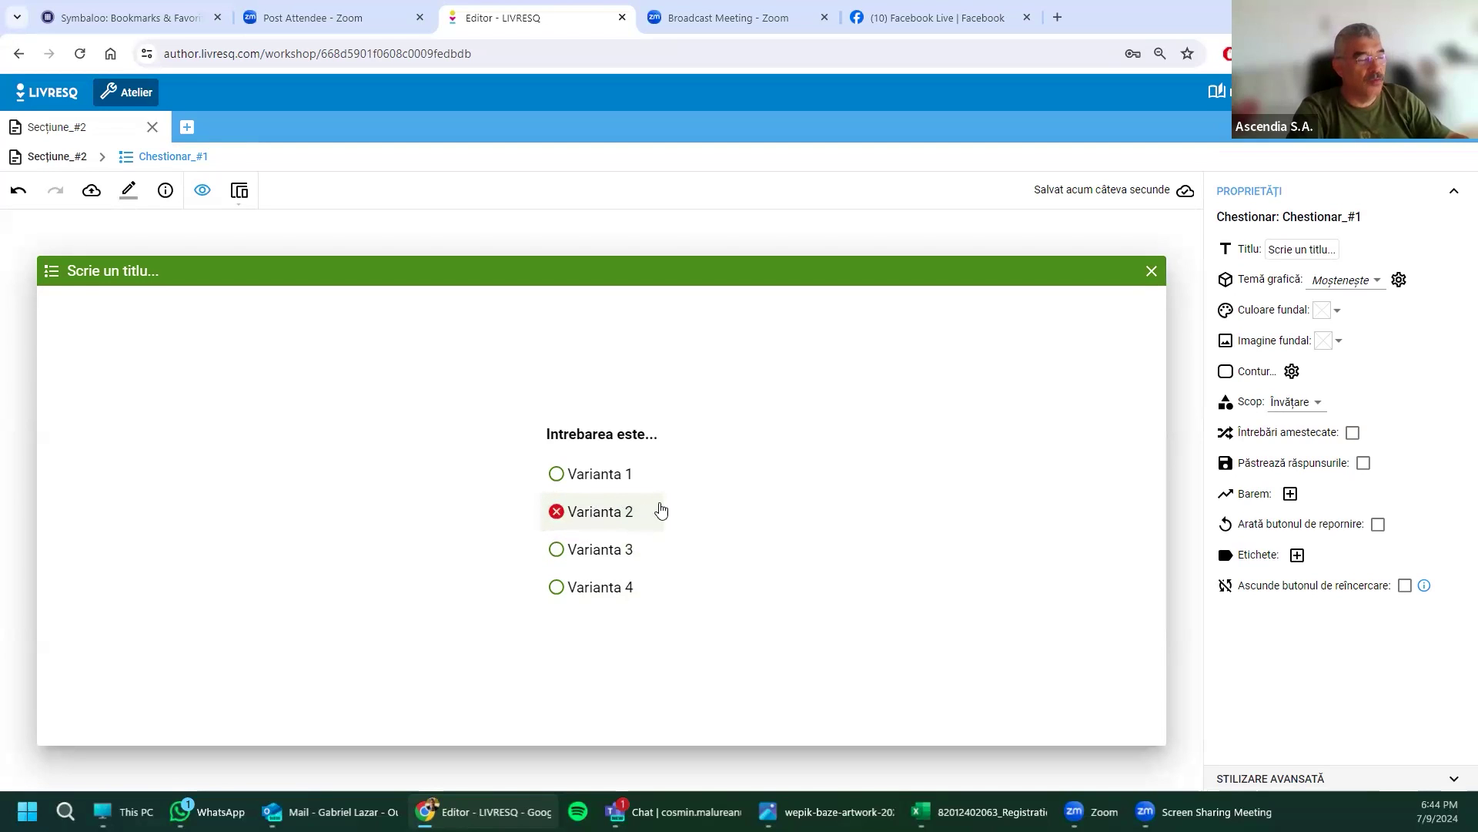
left_click(589, 591)
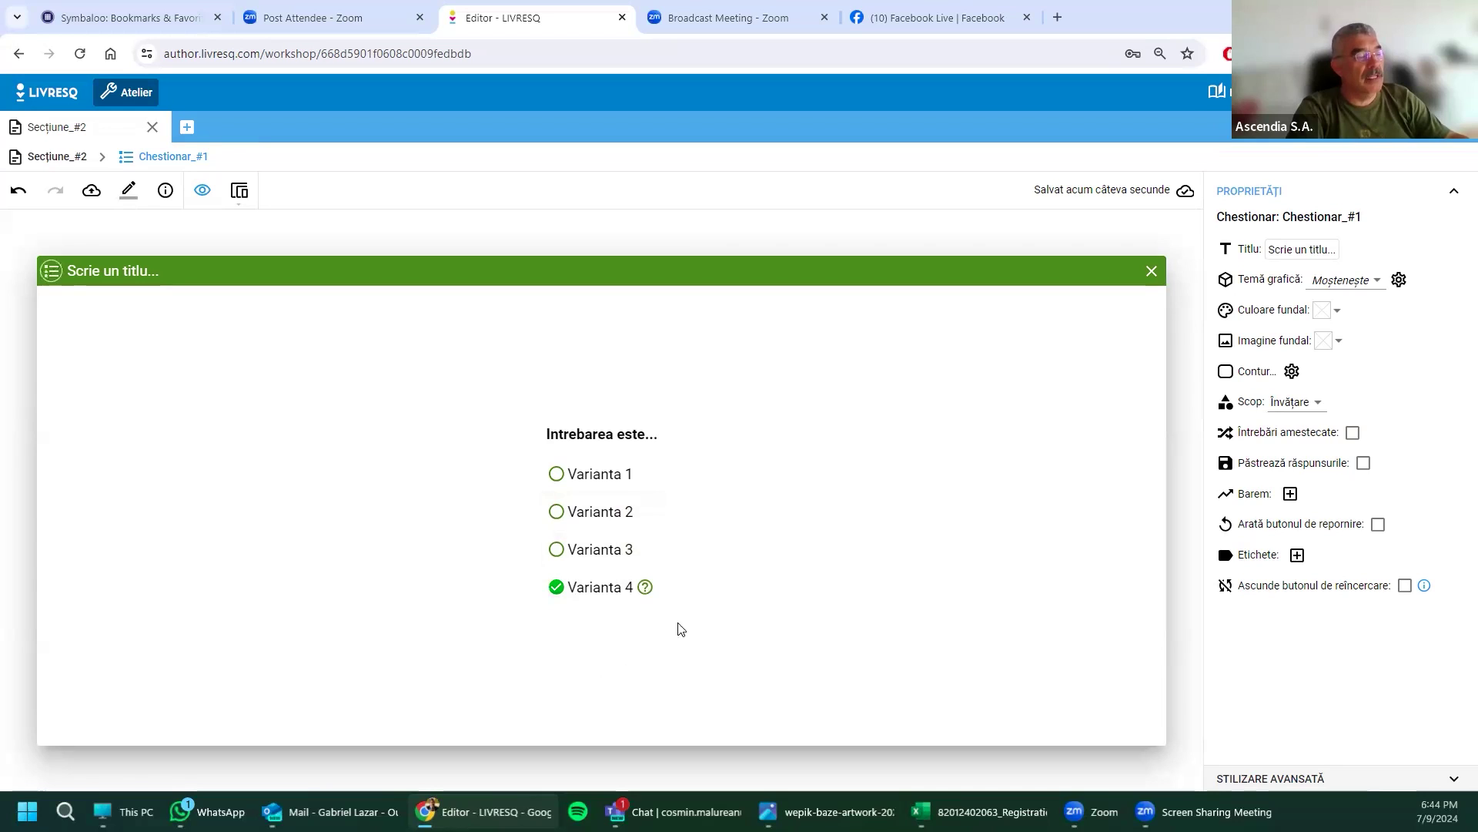
mouse_move(649, 593)
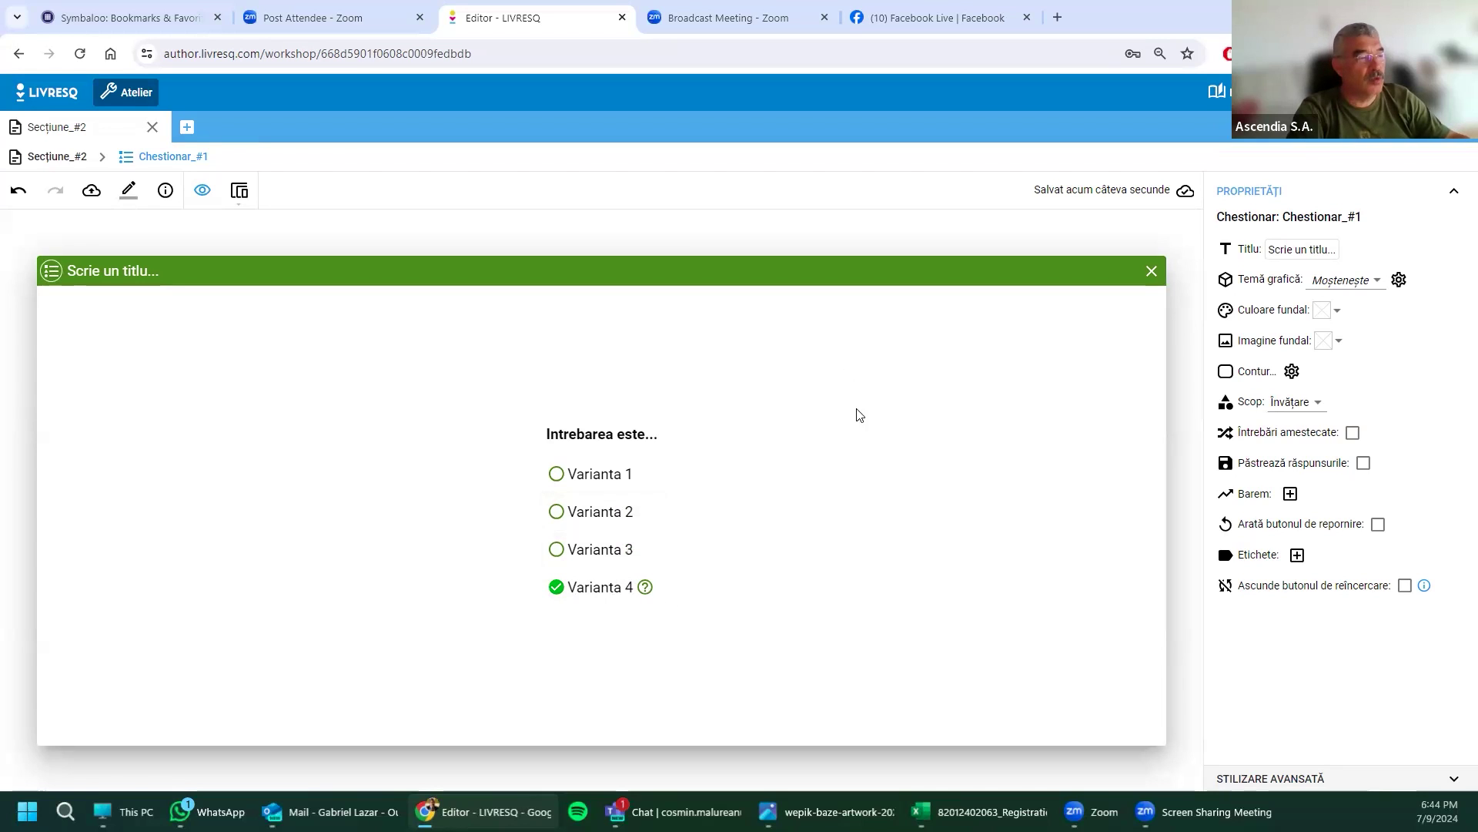
left_click(204, 192)
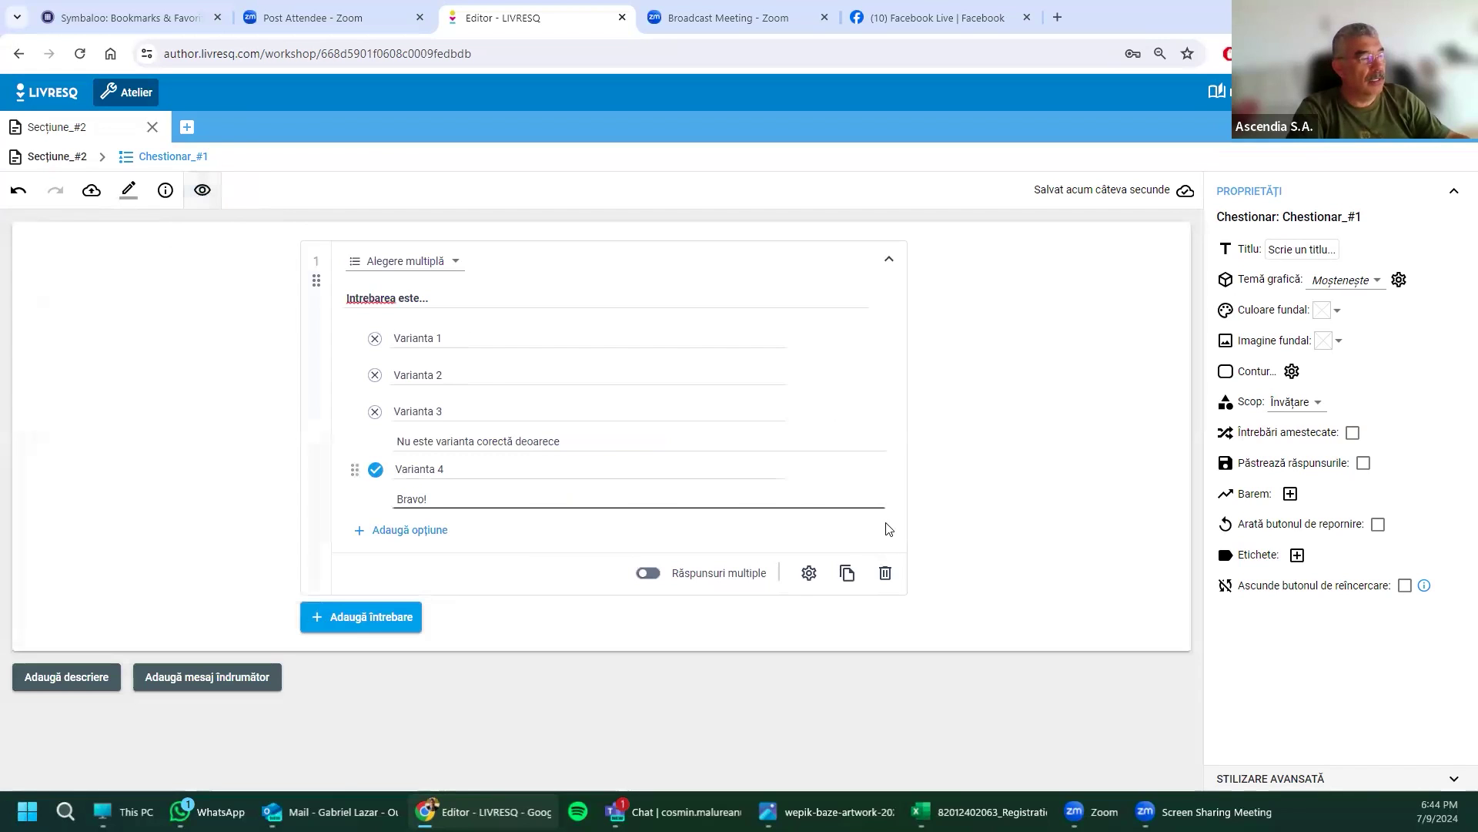
Step: Duplicate the multiple-choice question, and collapse and re-expand the original
left_click(847, 573)
scroll(502, 683, "down", 3)
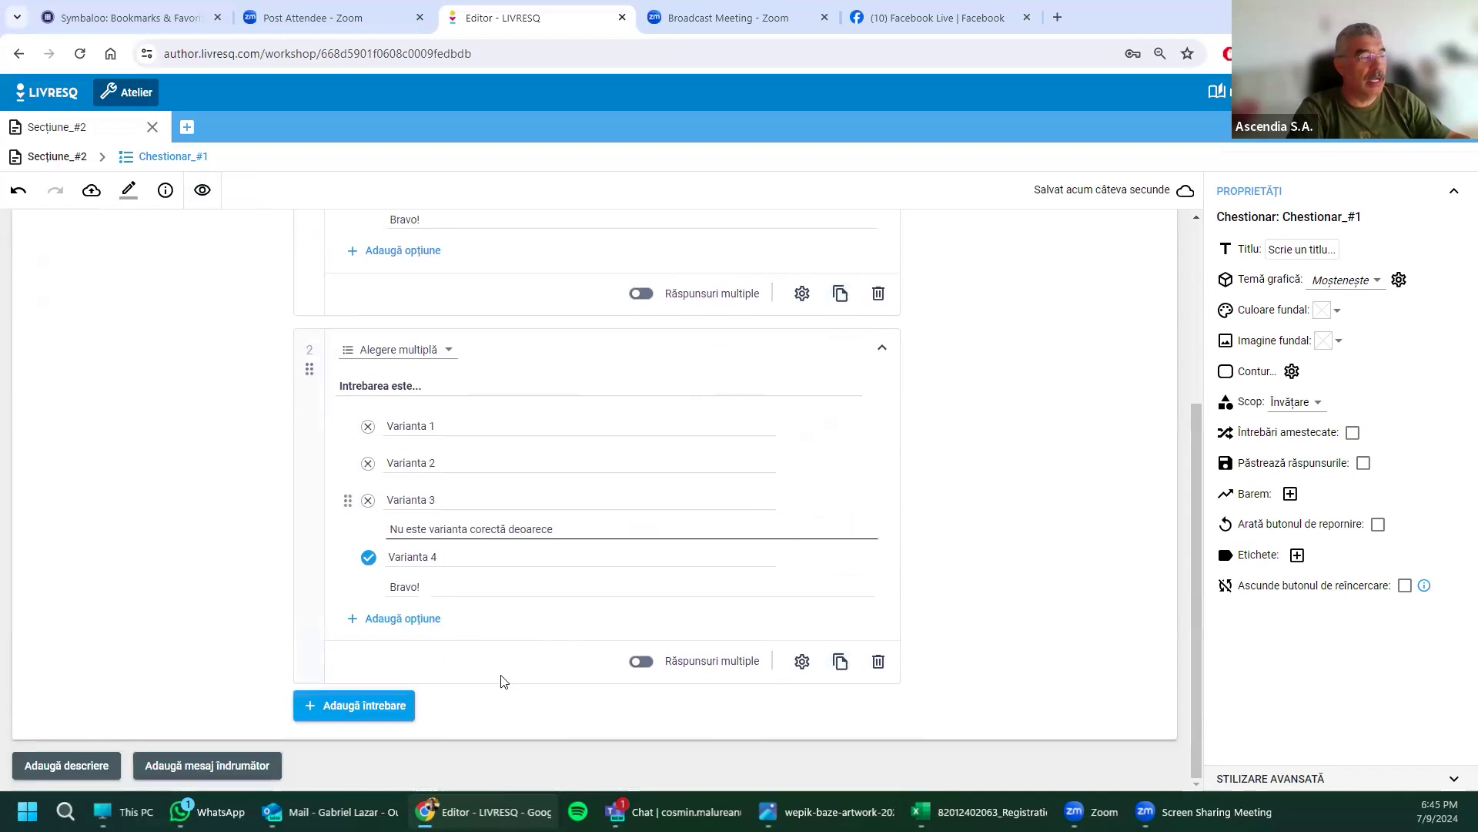
scroll(469, 597, "up", 4)
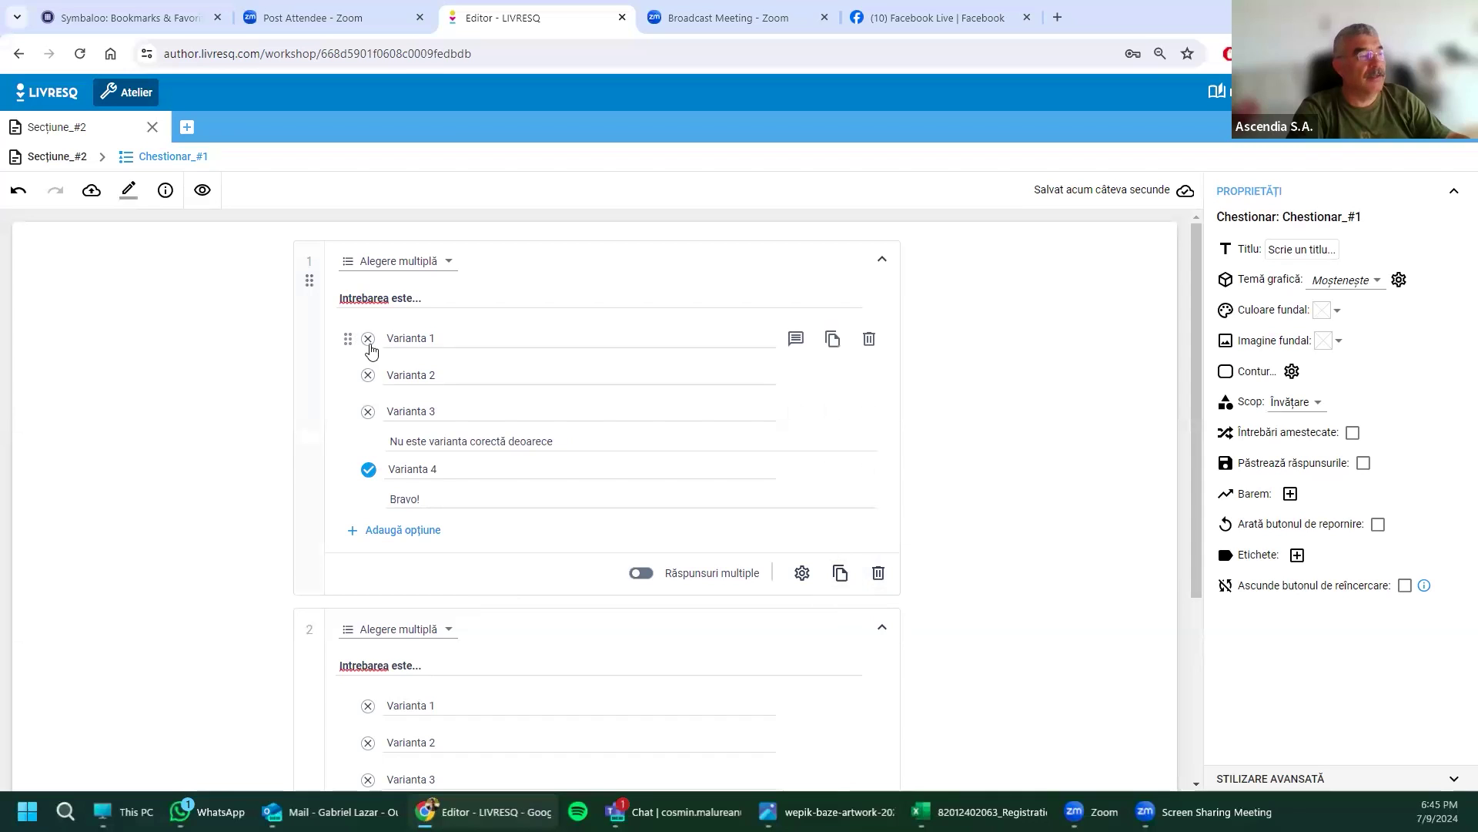
scroll(597, 590, "down", 2)
scroll(597, 593, "up", 2)
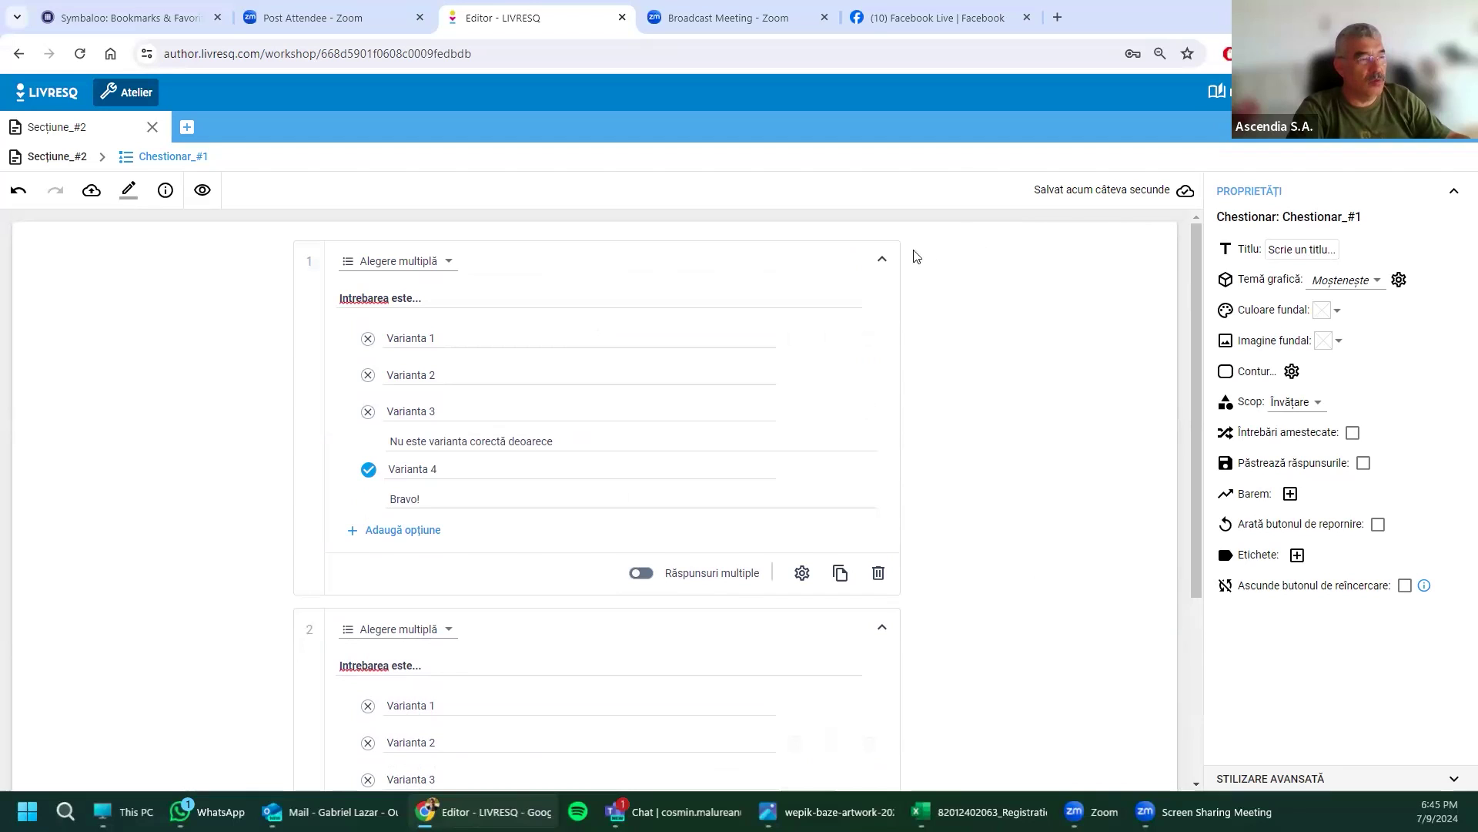
left_click(883, 263)
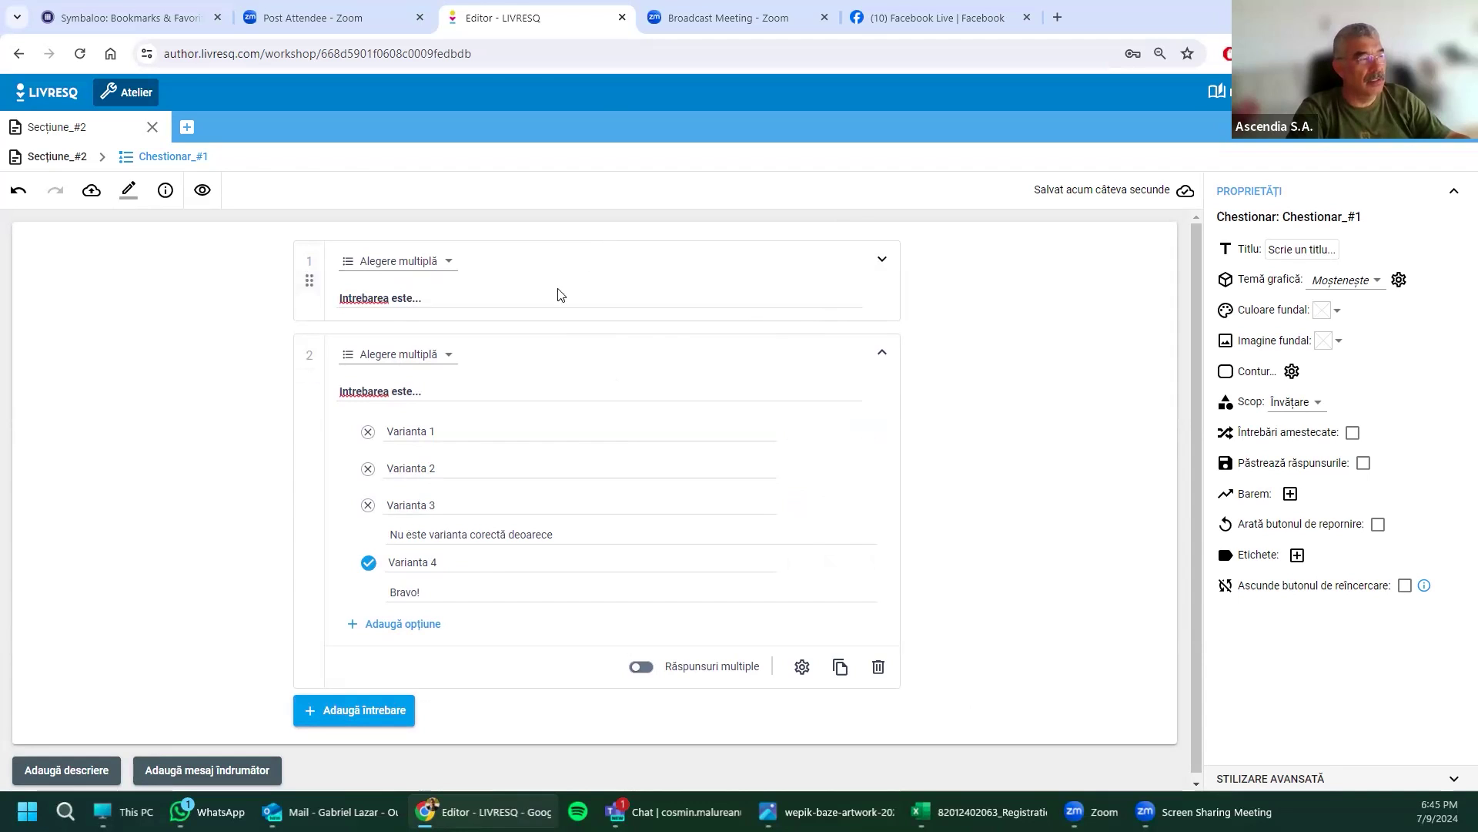
left_click(883, 260)
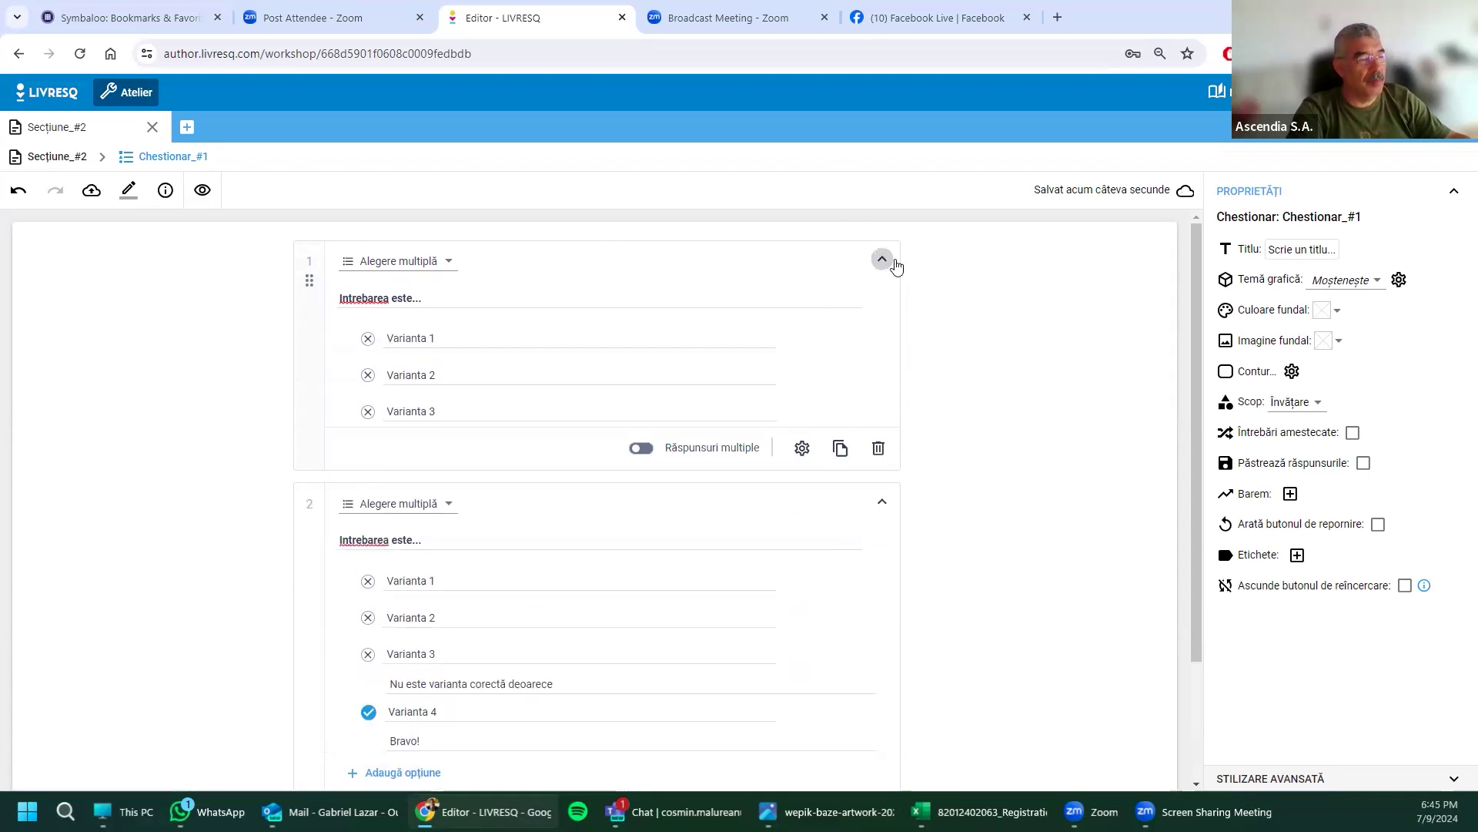
Step: Hide and restore the first question's prompt, and enable shuffling of its answer options (Amestecă ordinea opțiunilor)
left_click(802, 574)
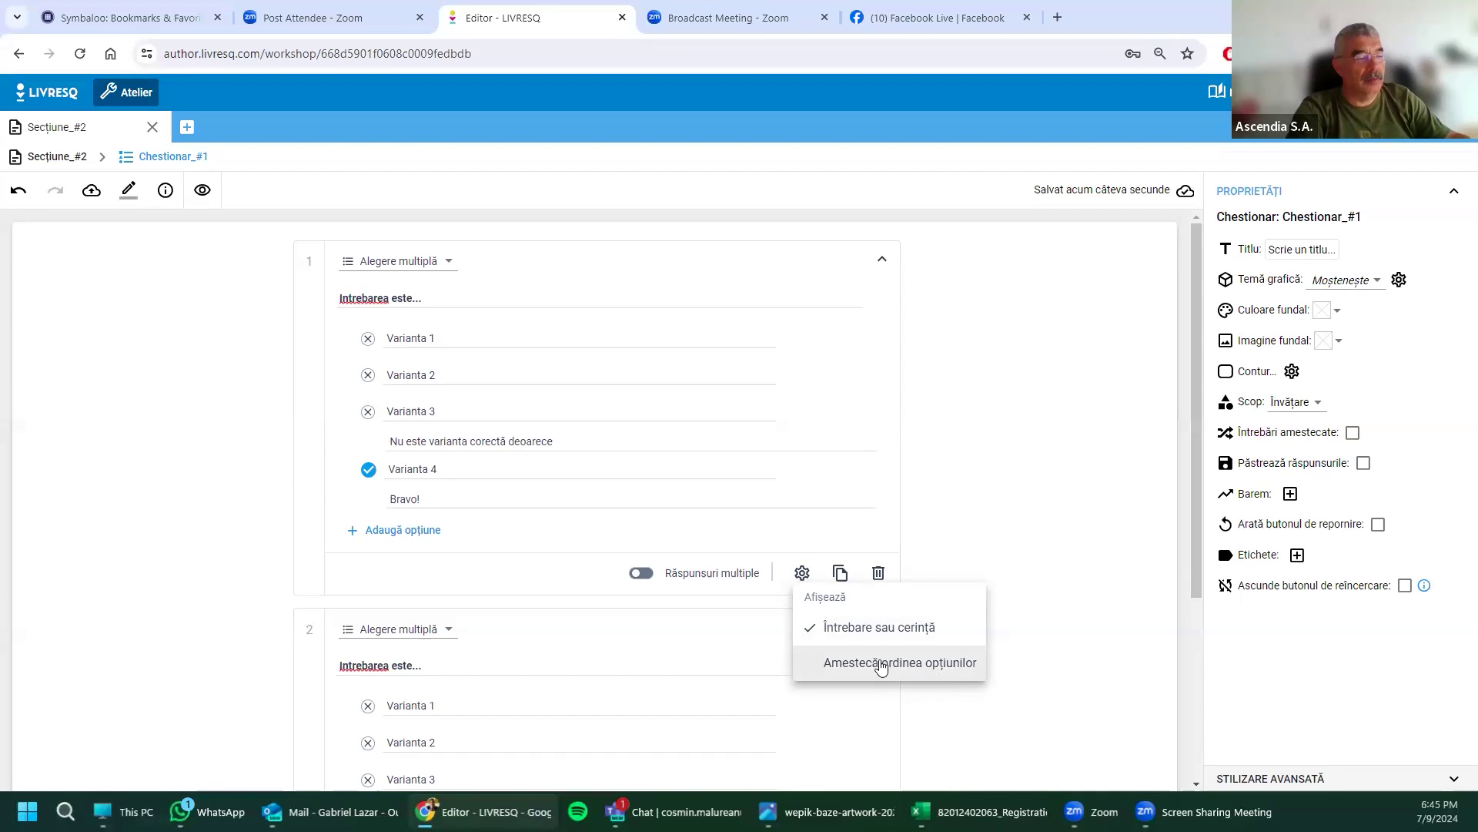
left_click(847, 628)
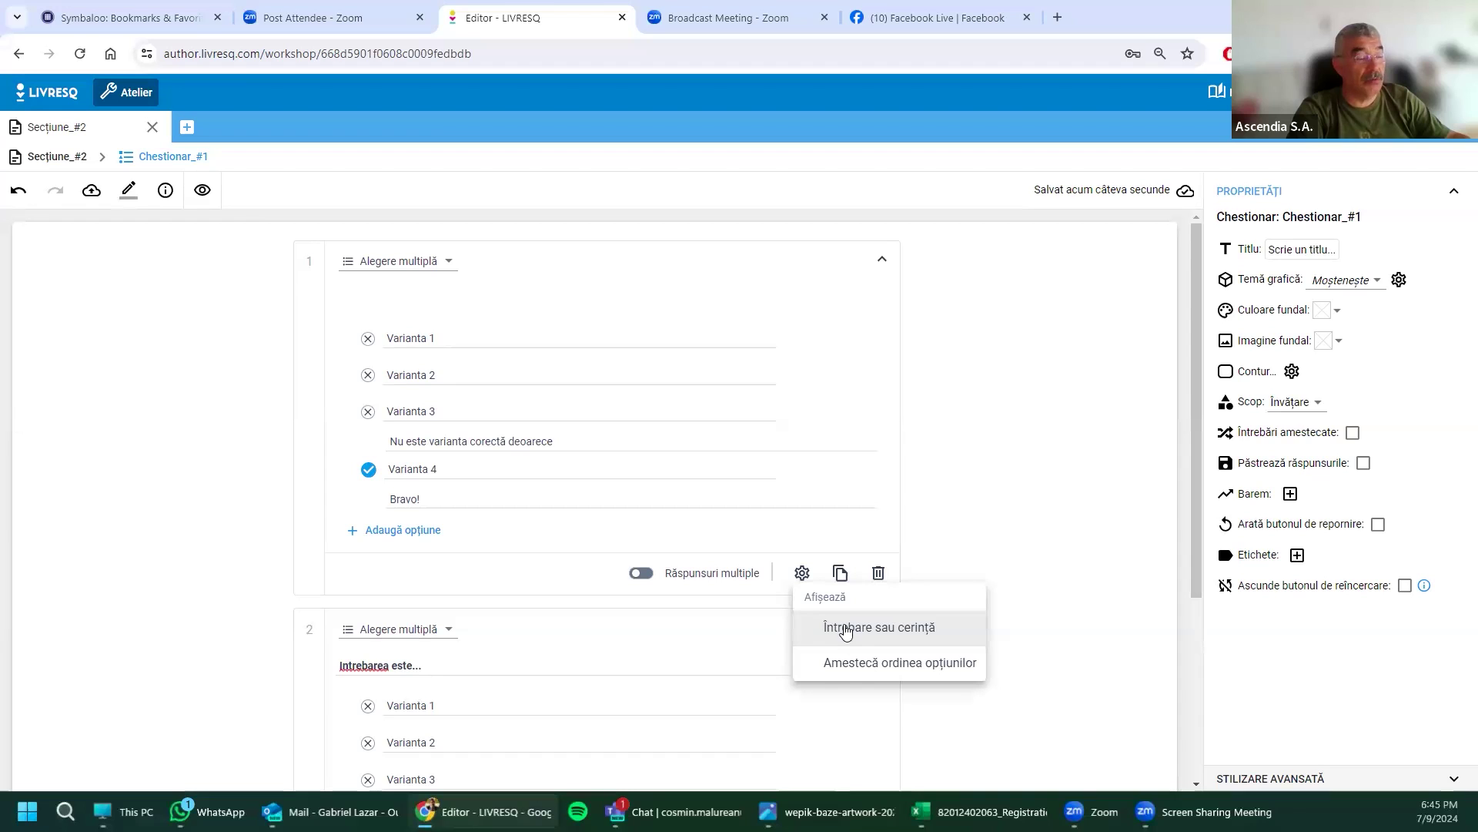
left_click(847, 629)
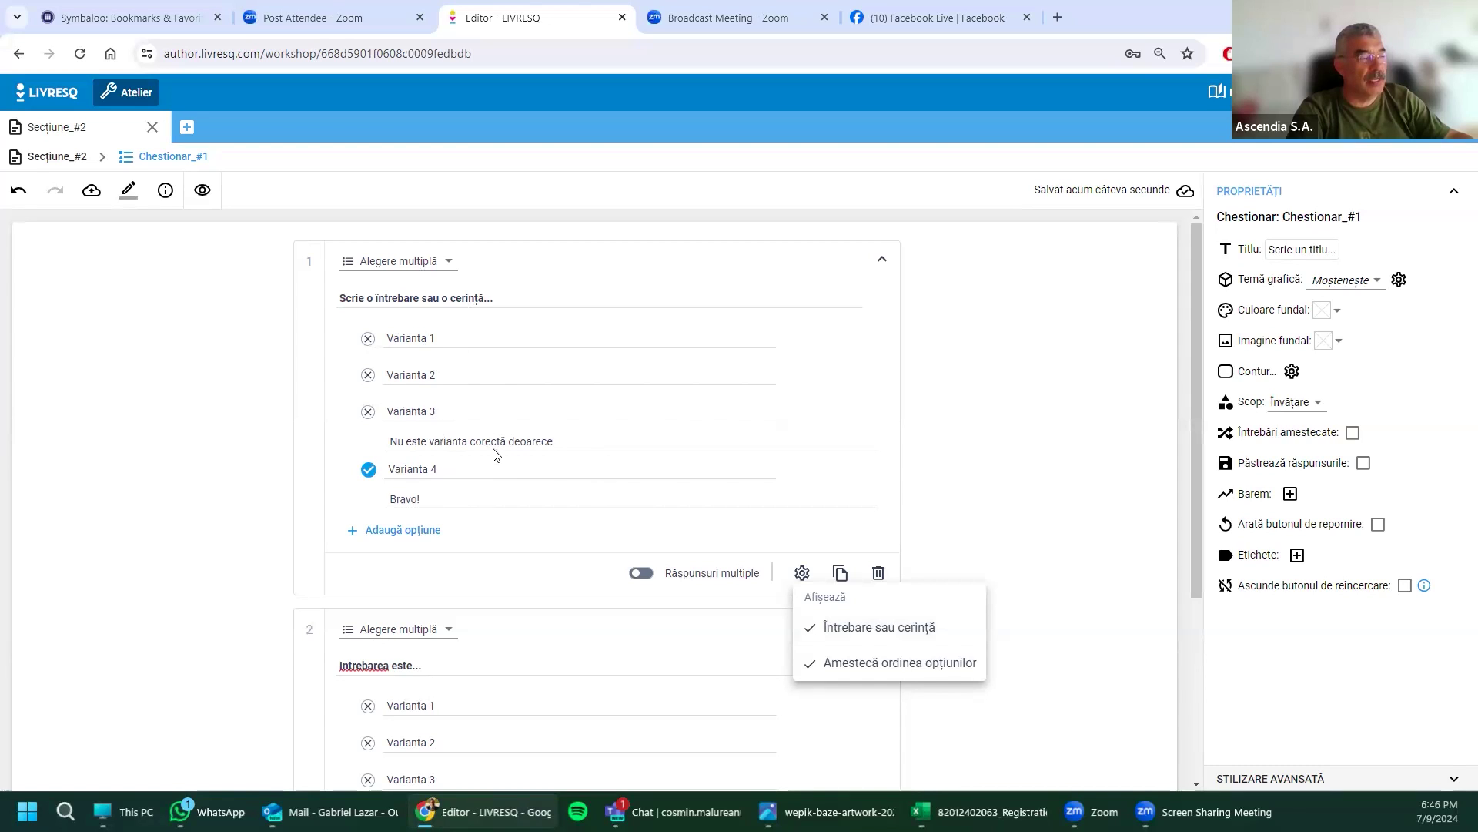
left_click(967, 497)
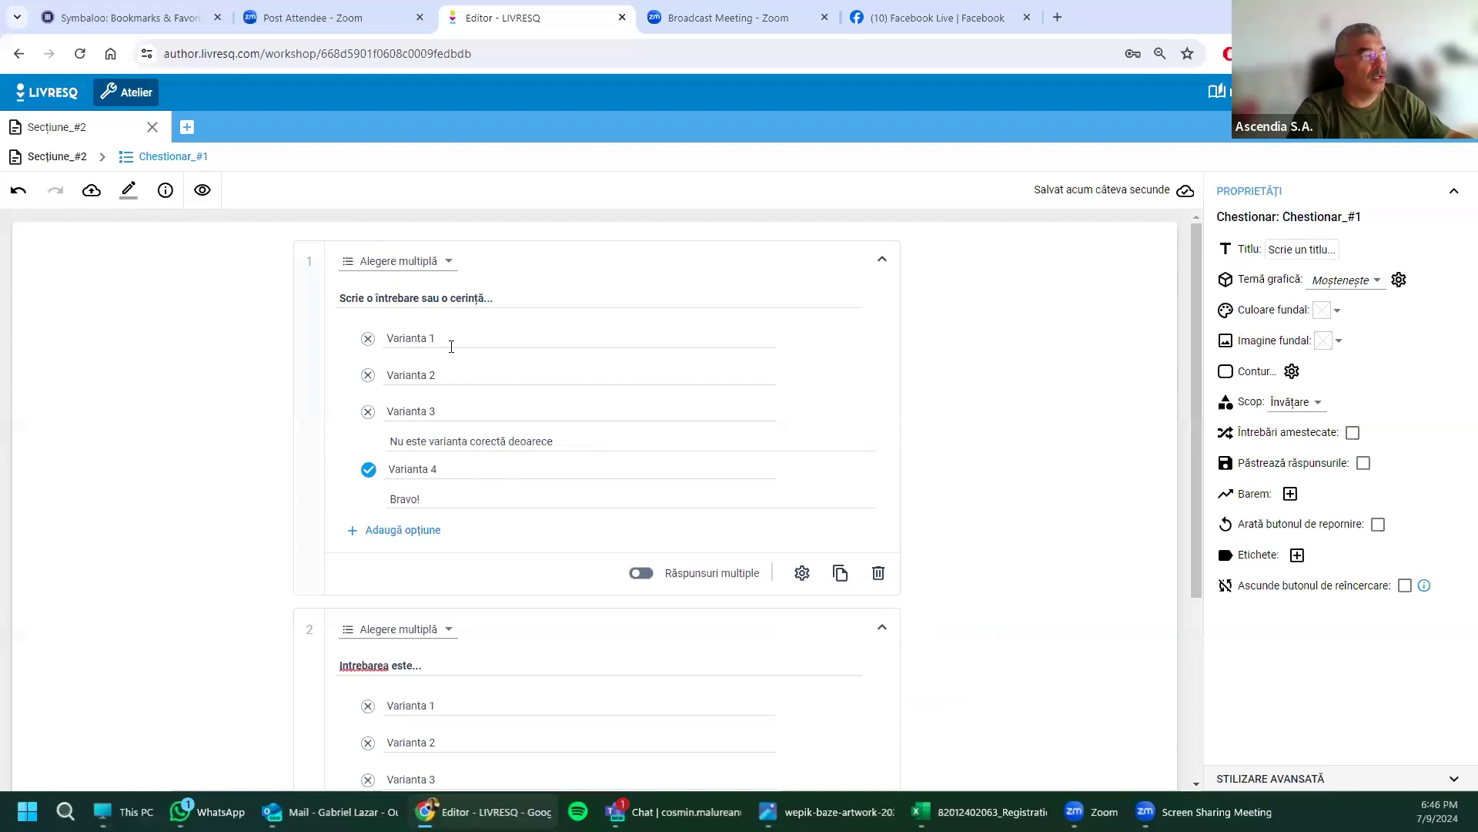
Step: Preview the quiz twice to compare the order of the first question's answer options
left_click(204, 193)
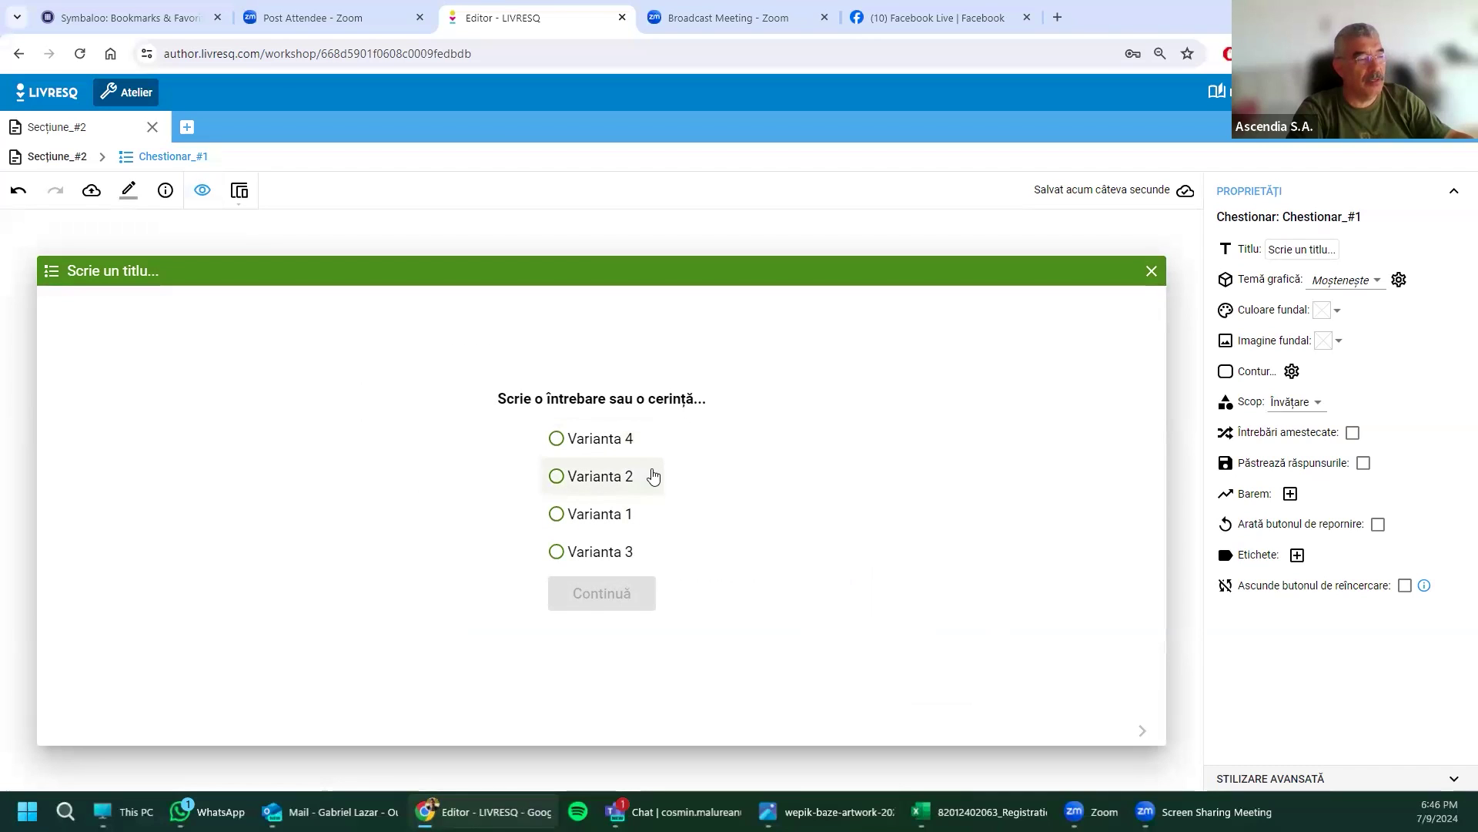
left_click(1150, 272)
left_click(201, 196)
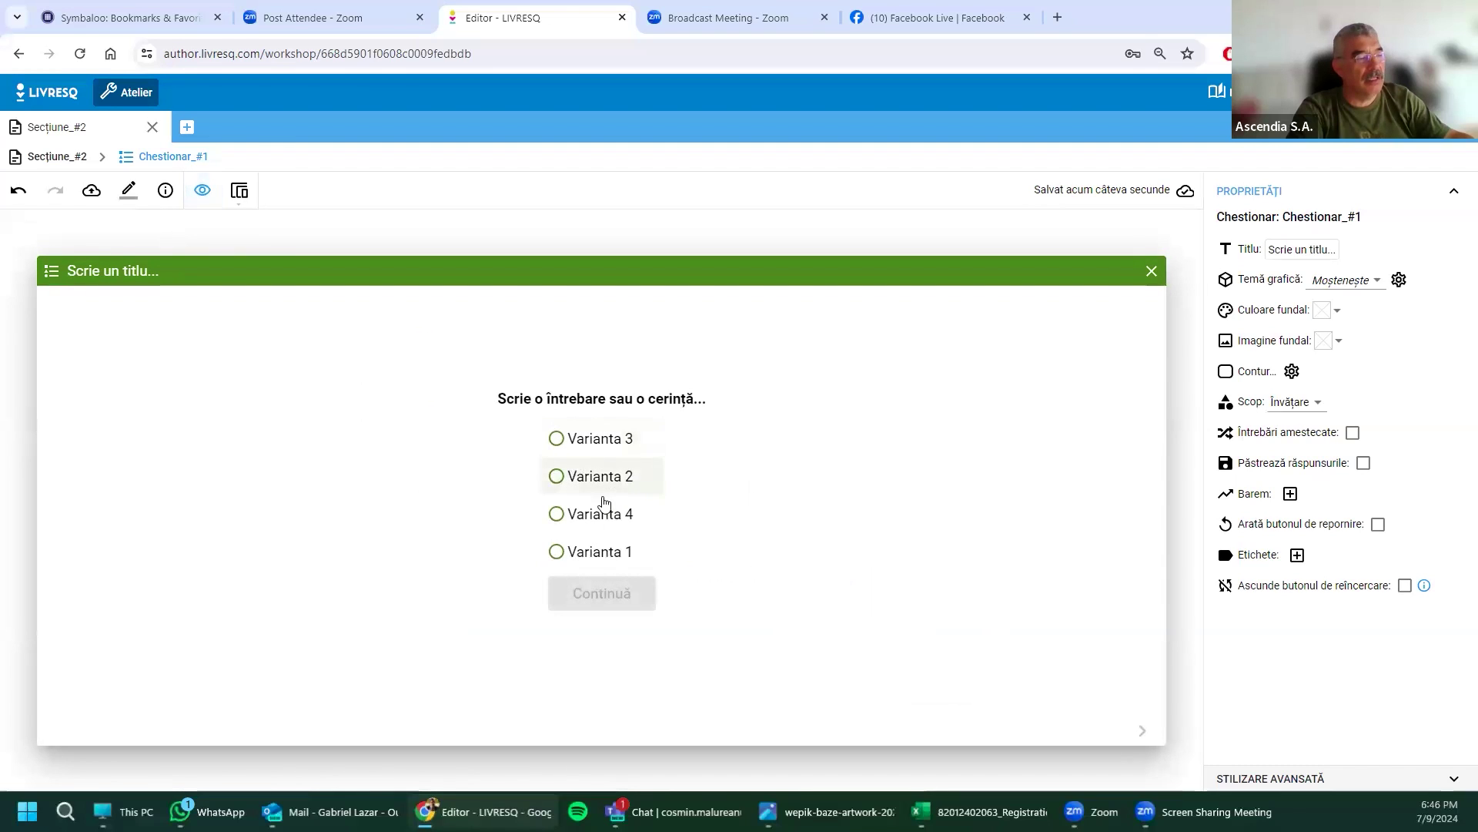
left_click(1152, 271)
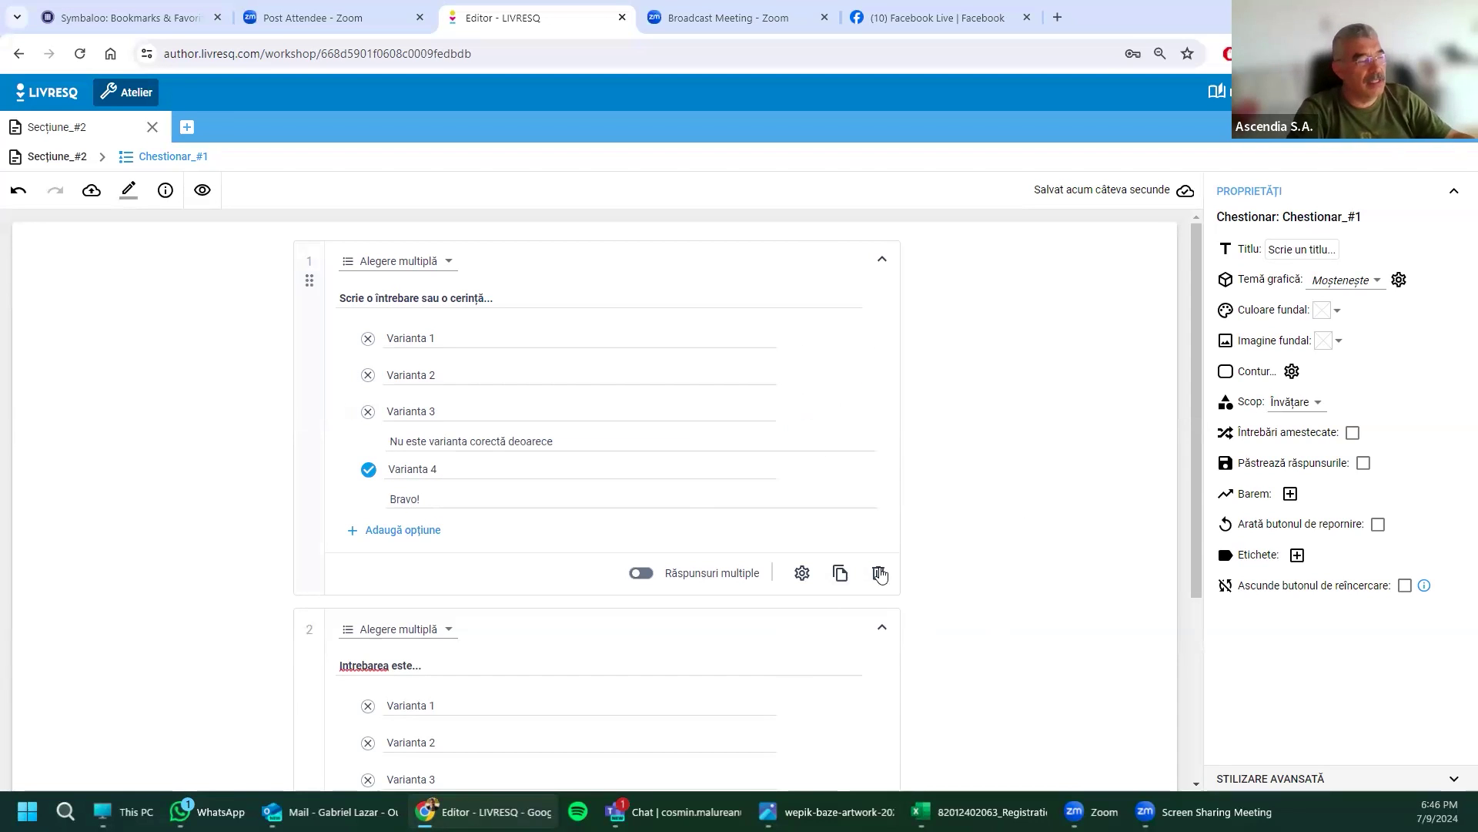
Step: Change the second question's type to drag and drop (Tragere și plasare)
scroll(970, 556, "down", 3)
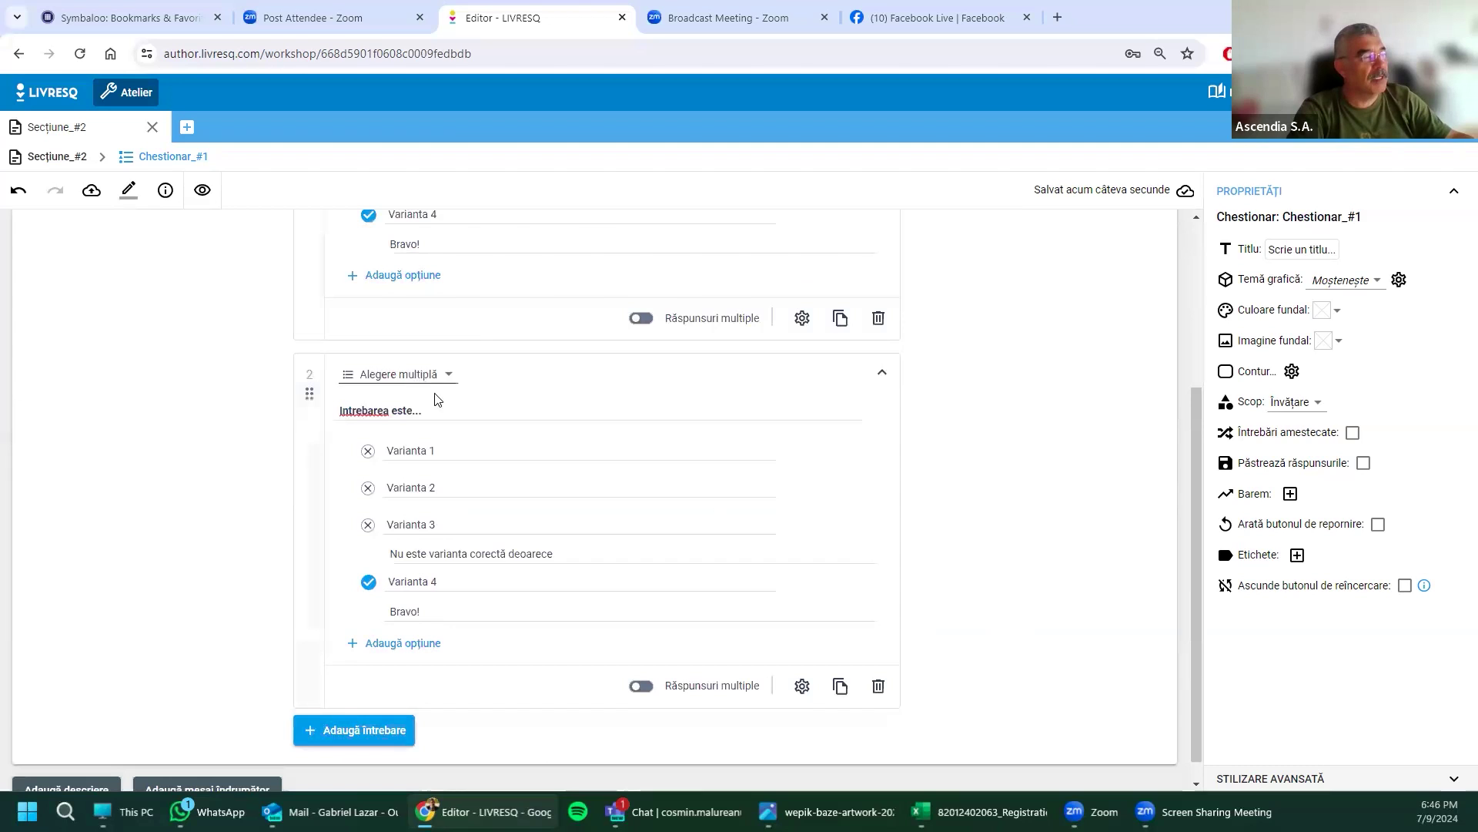
left_click(448, 375)
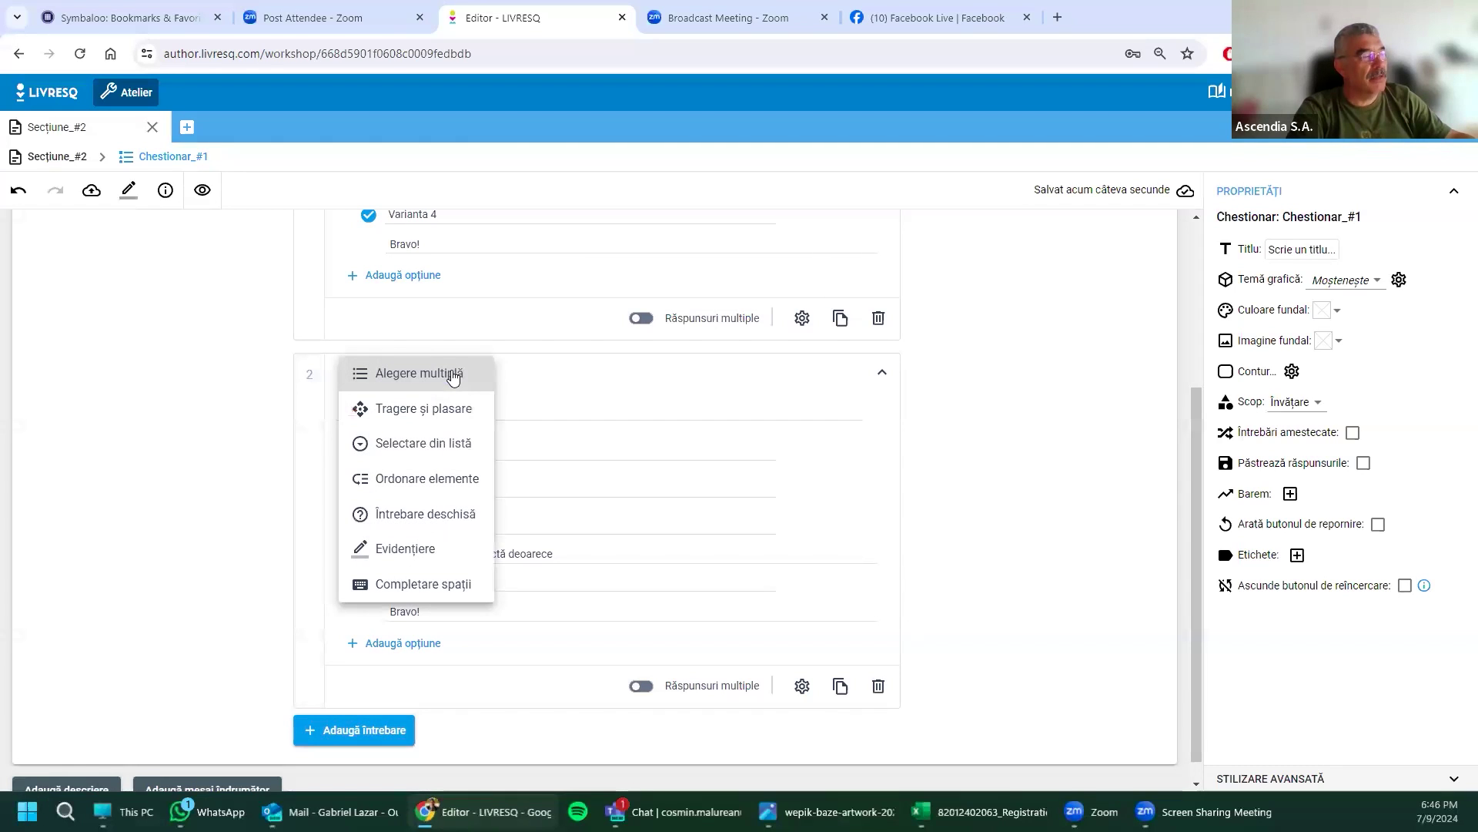
left_click(433, 418)
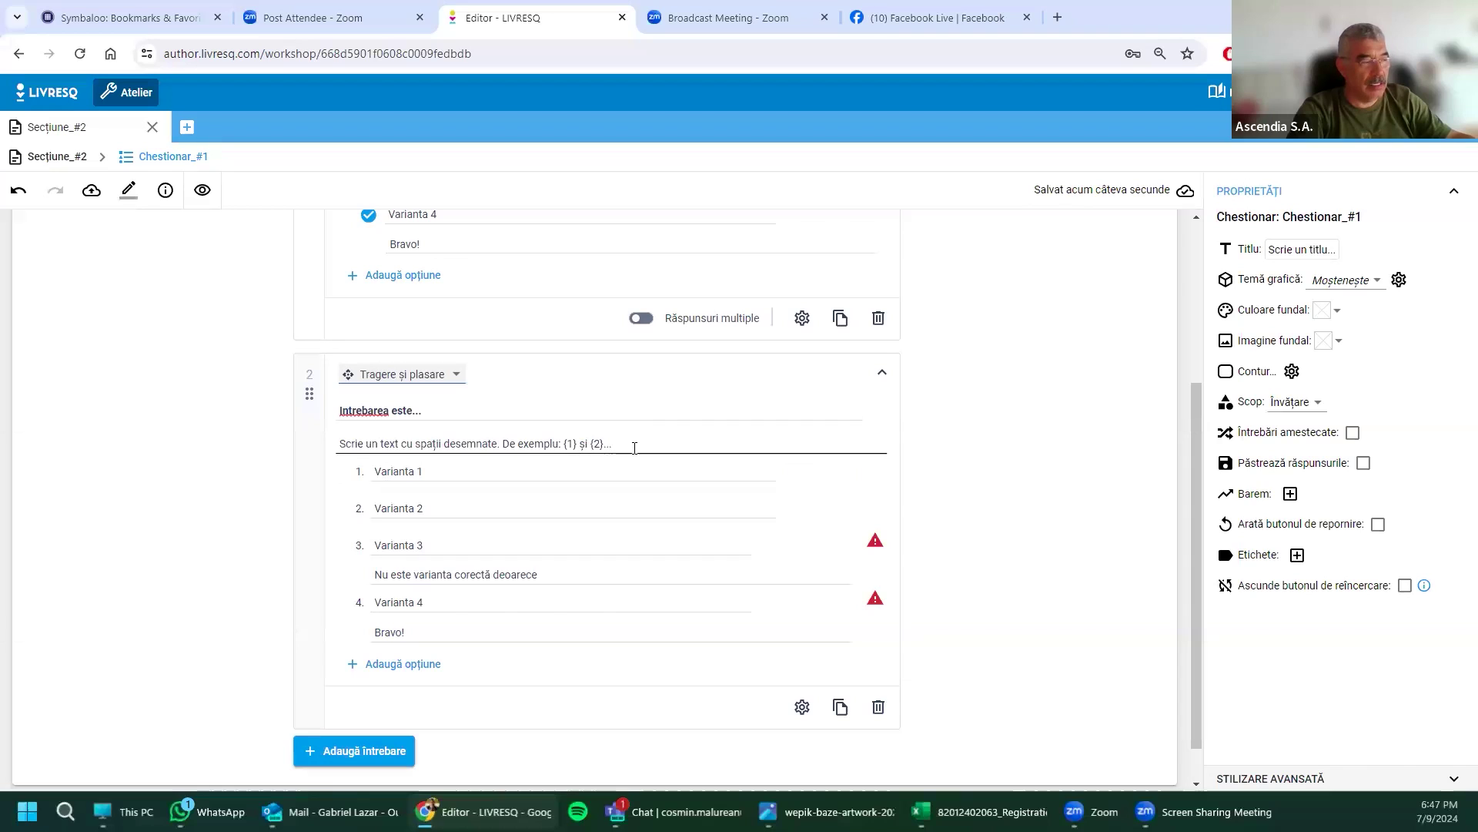
Step: Replace the drag-and-drop question's prompt with "Plasează fiecare valoare în poziția corectă"
left_click(436, 413)
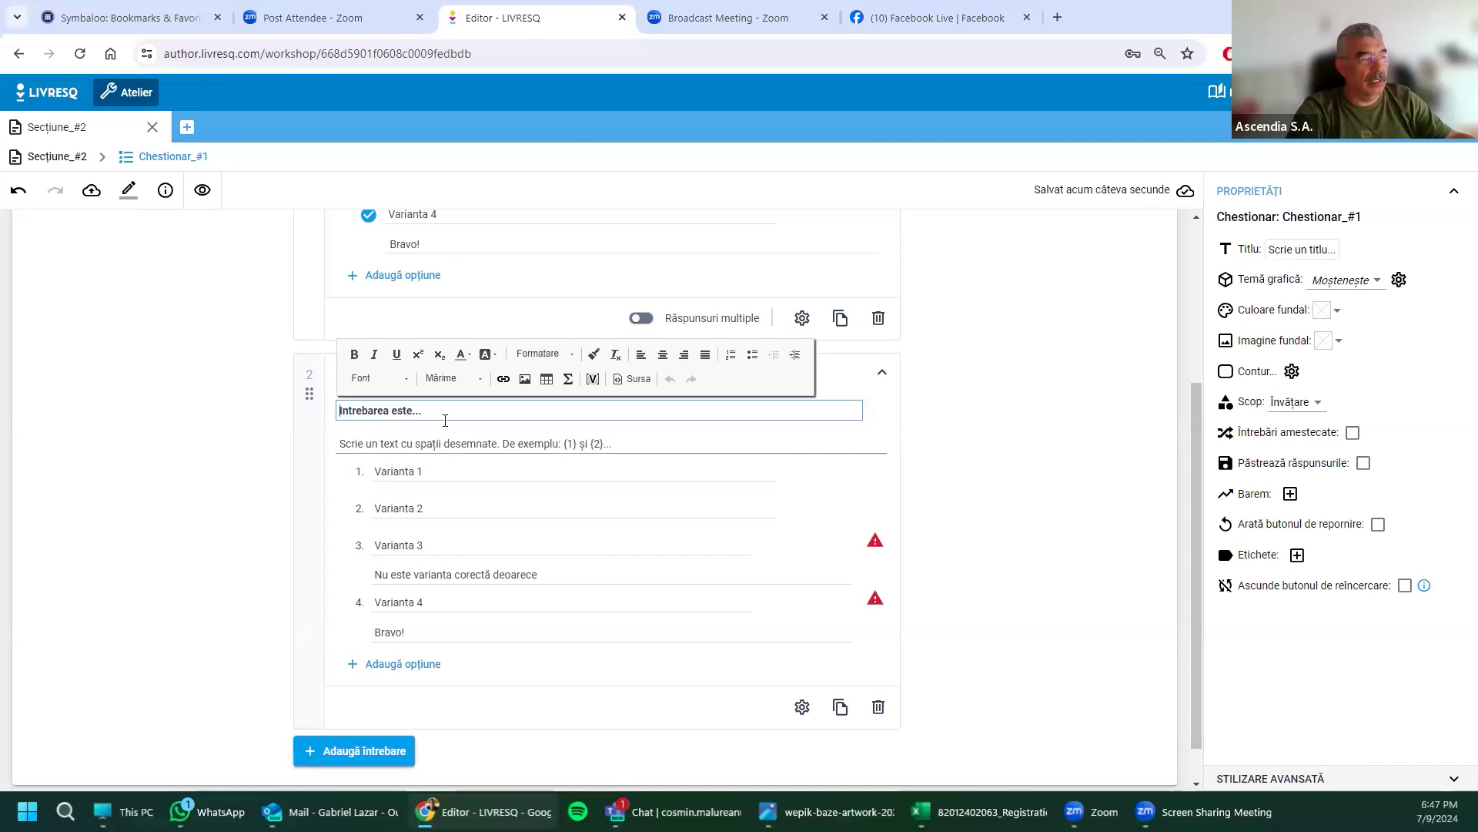
left_click(608, 431)
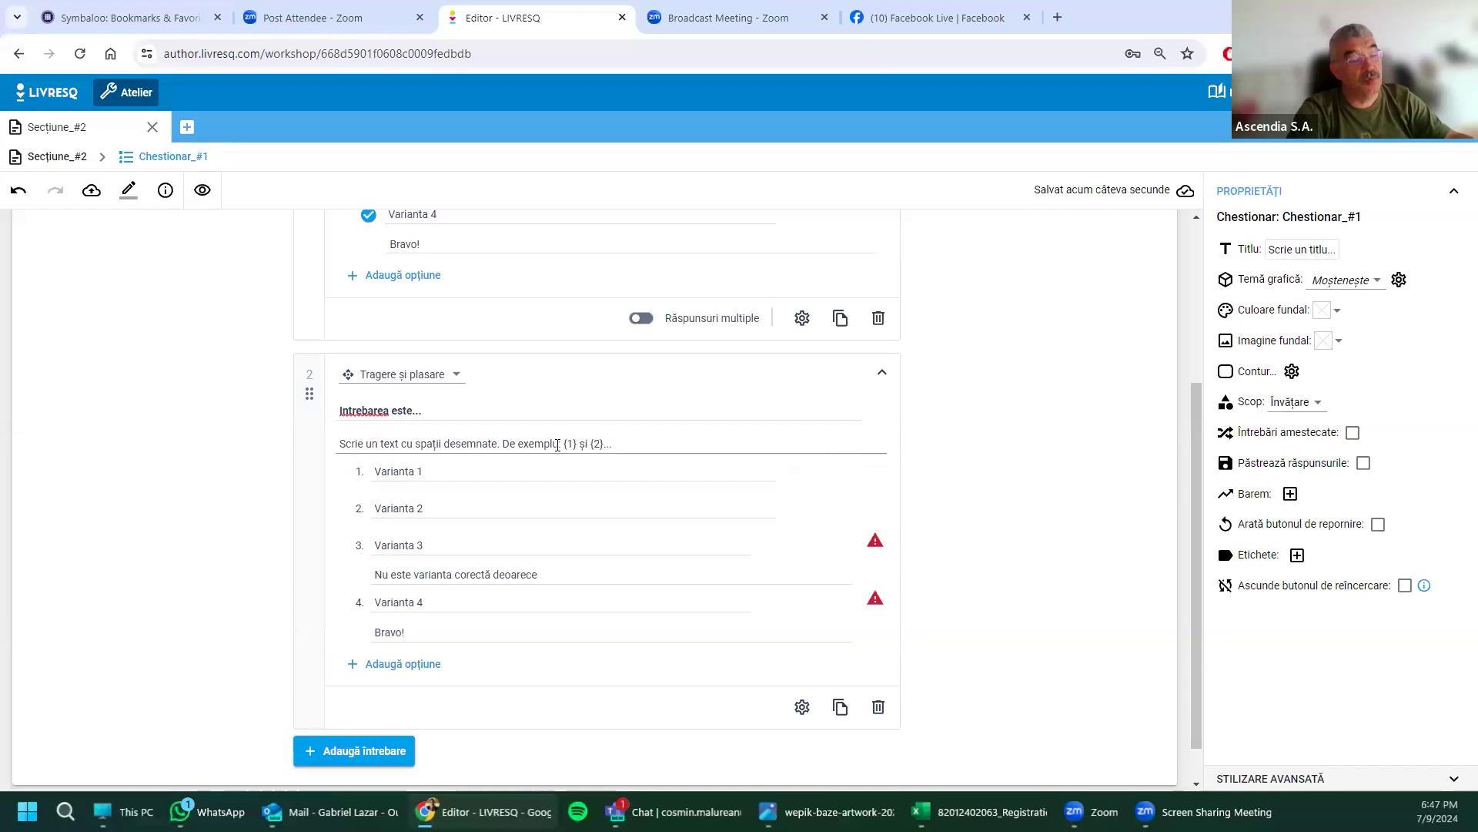
left_click(430, 413)
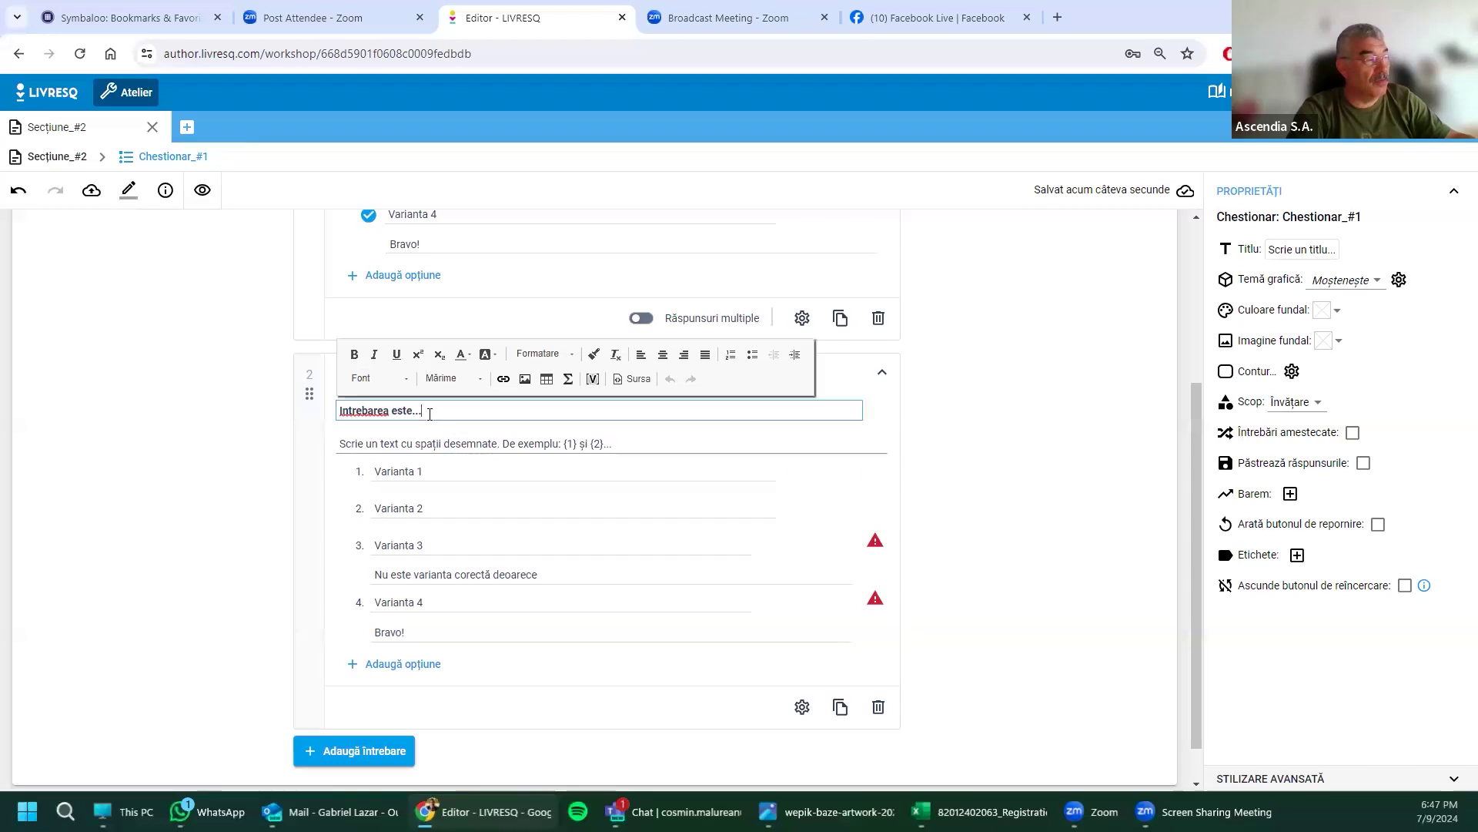
left_click_drag(339, 404, 451, 432)
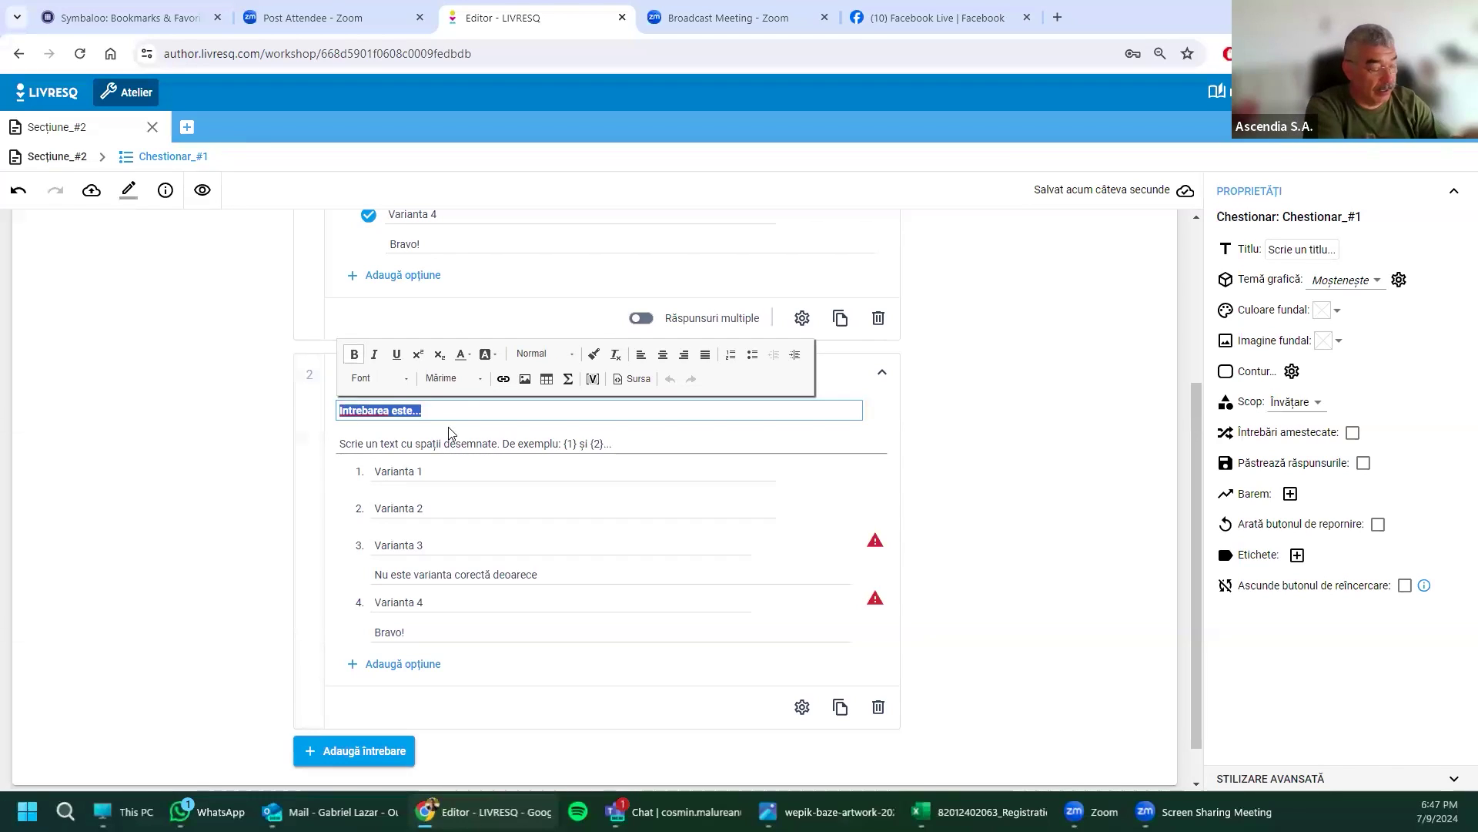
type("Plasează fiecare valoare în poziția corectă")
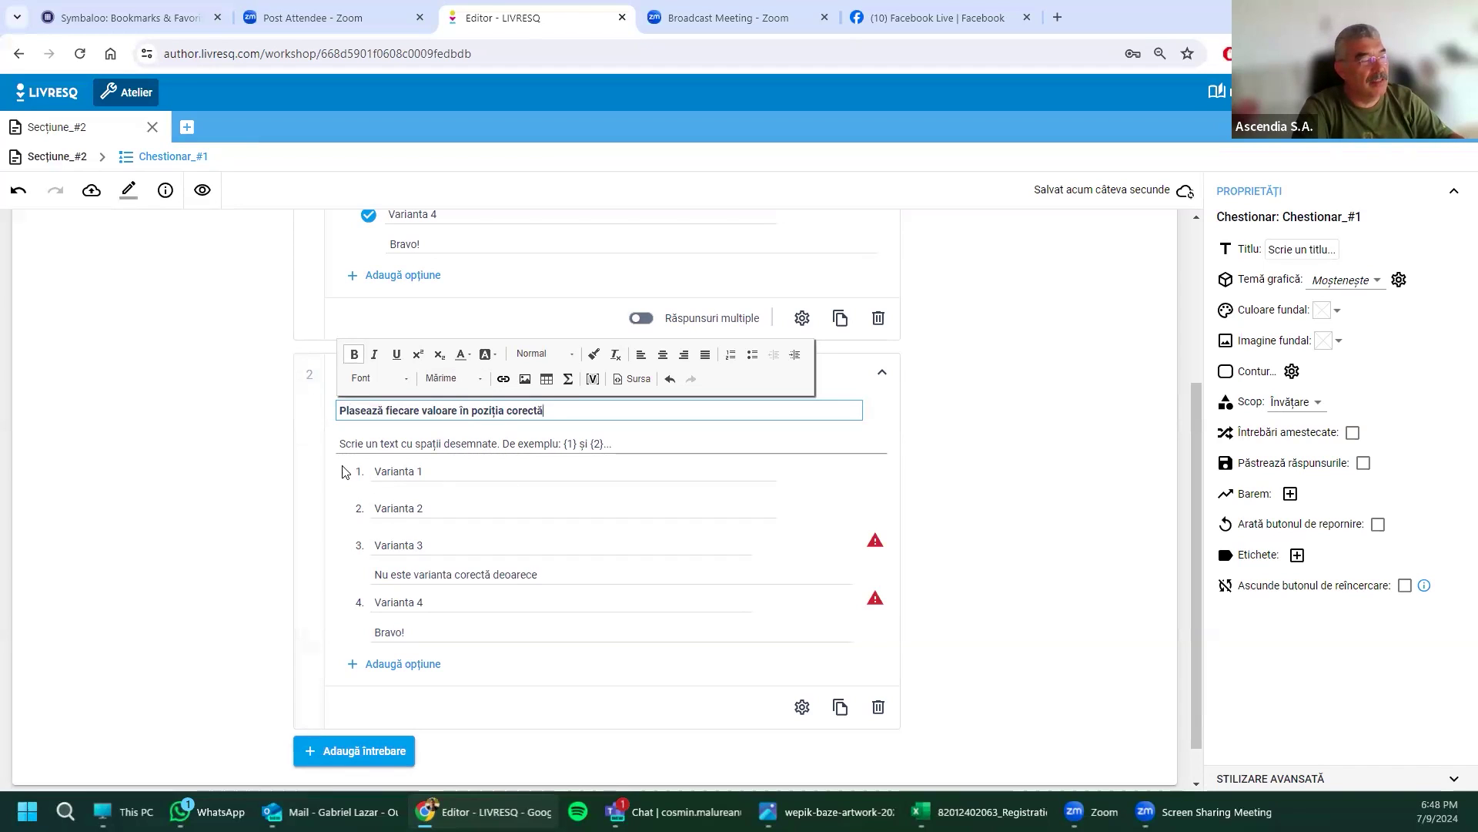
Step: Replace the sample wording before the first gap of the drag-and-drop text with "Temperatura de topire a gheții este", keeping {1}
left_click(345, 442)
left_click(342, 444)
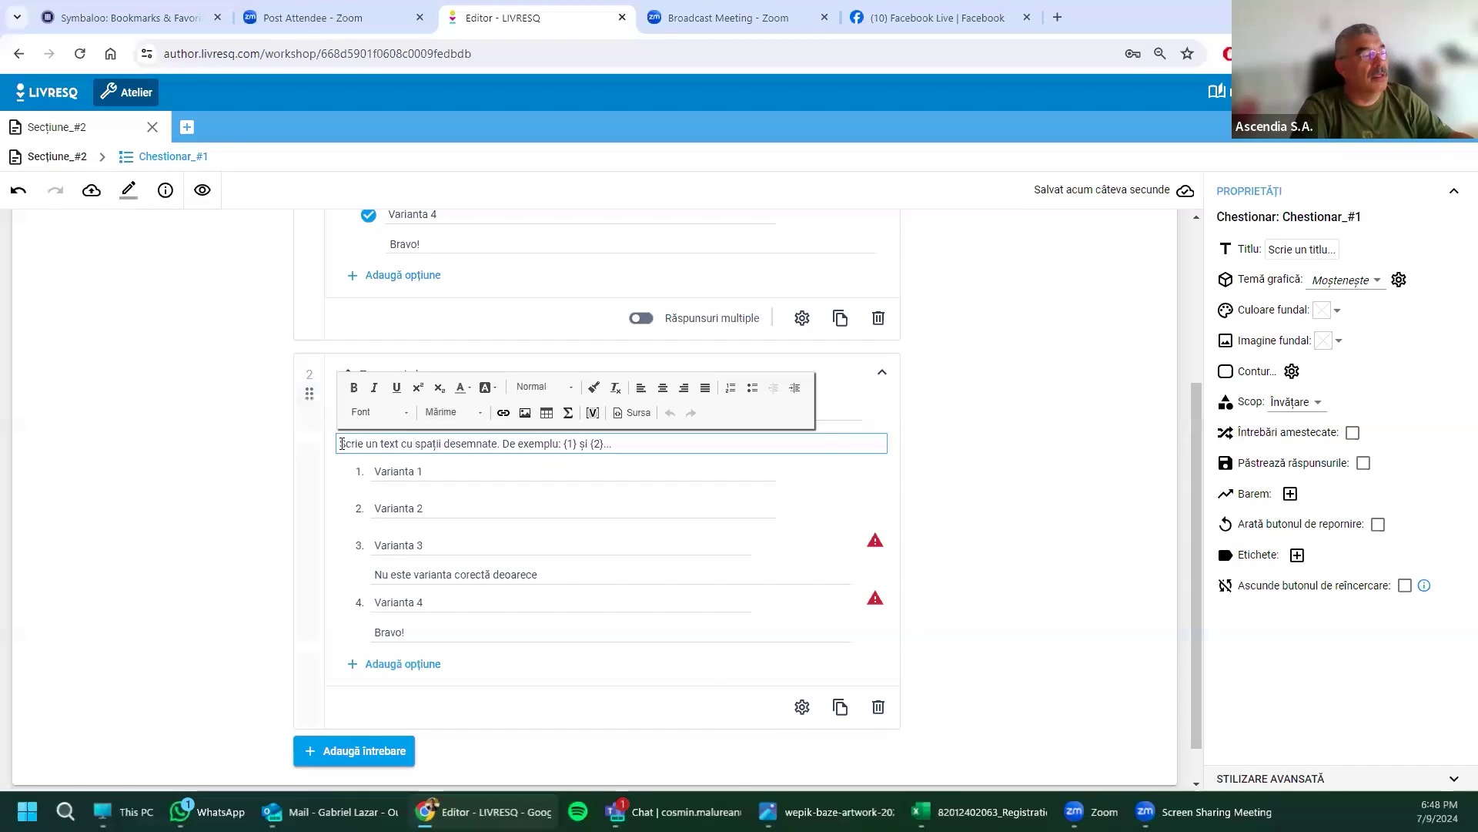
left_click_drag(342, 445, 560, 443)
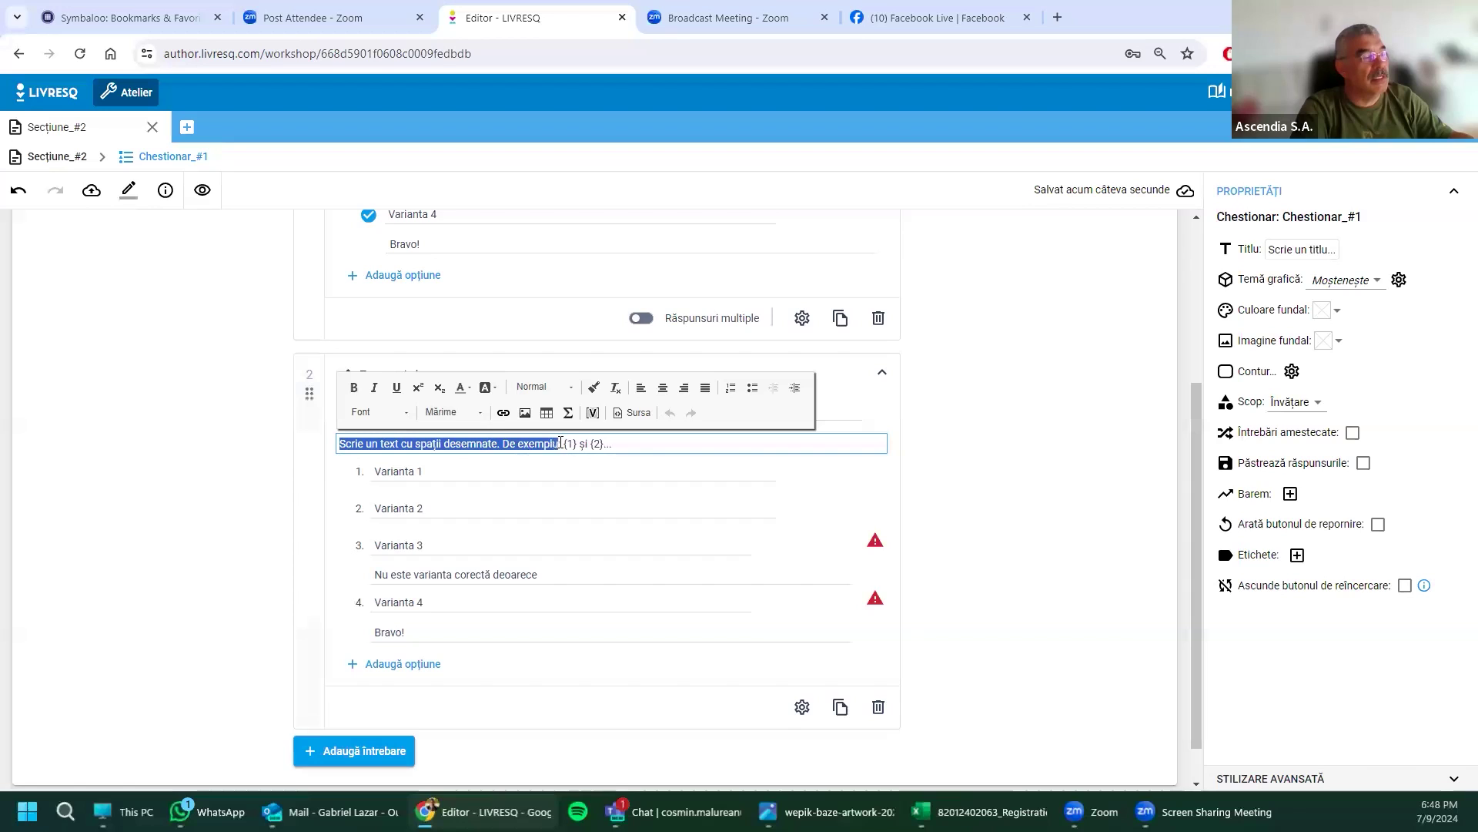
type("Temperatura de ")
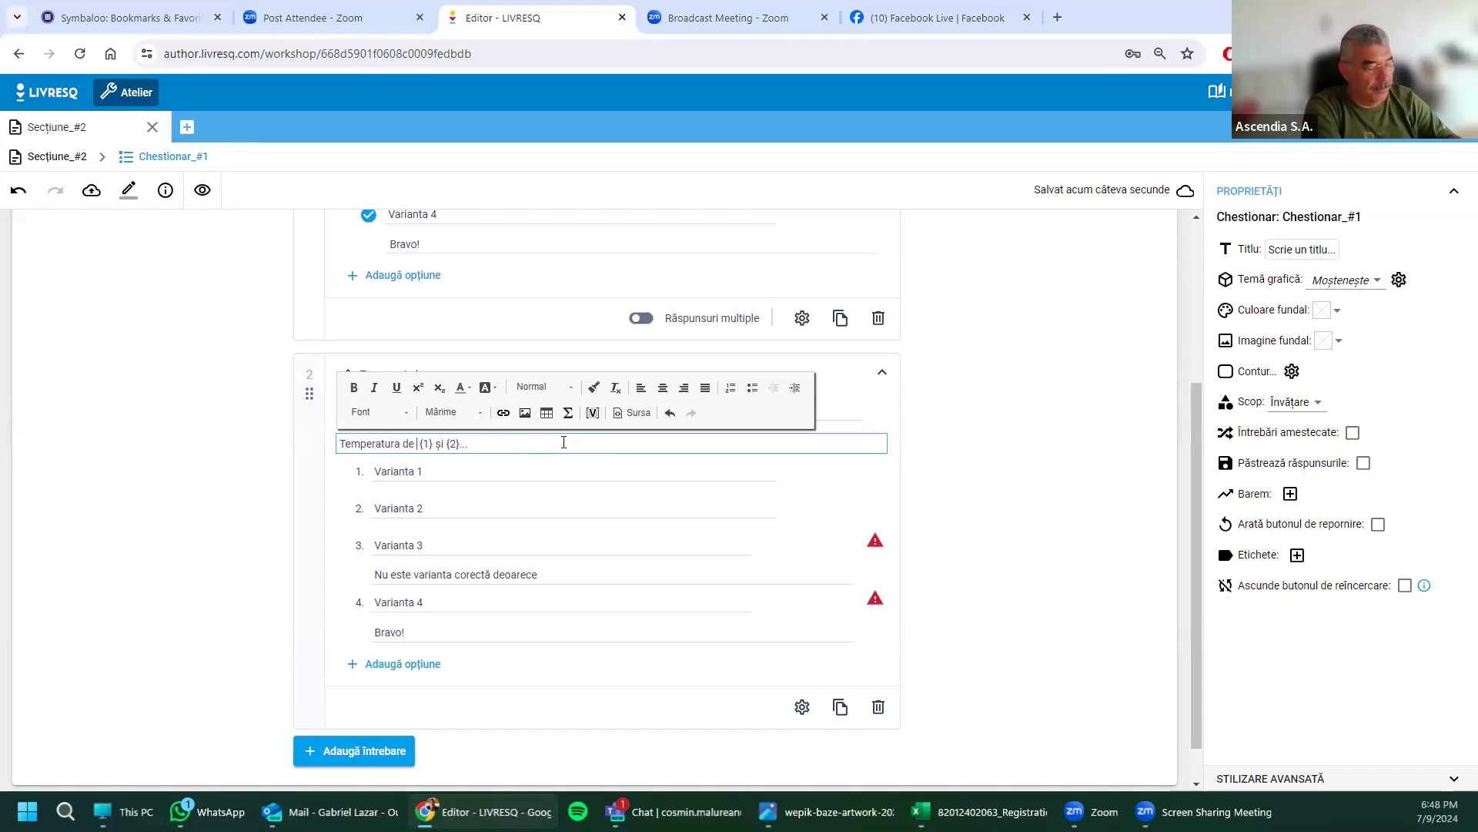
type("în")
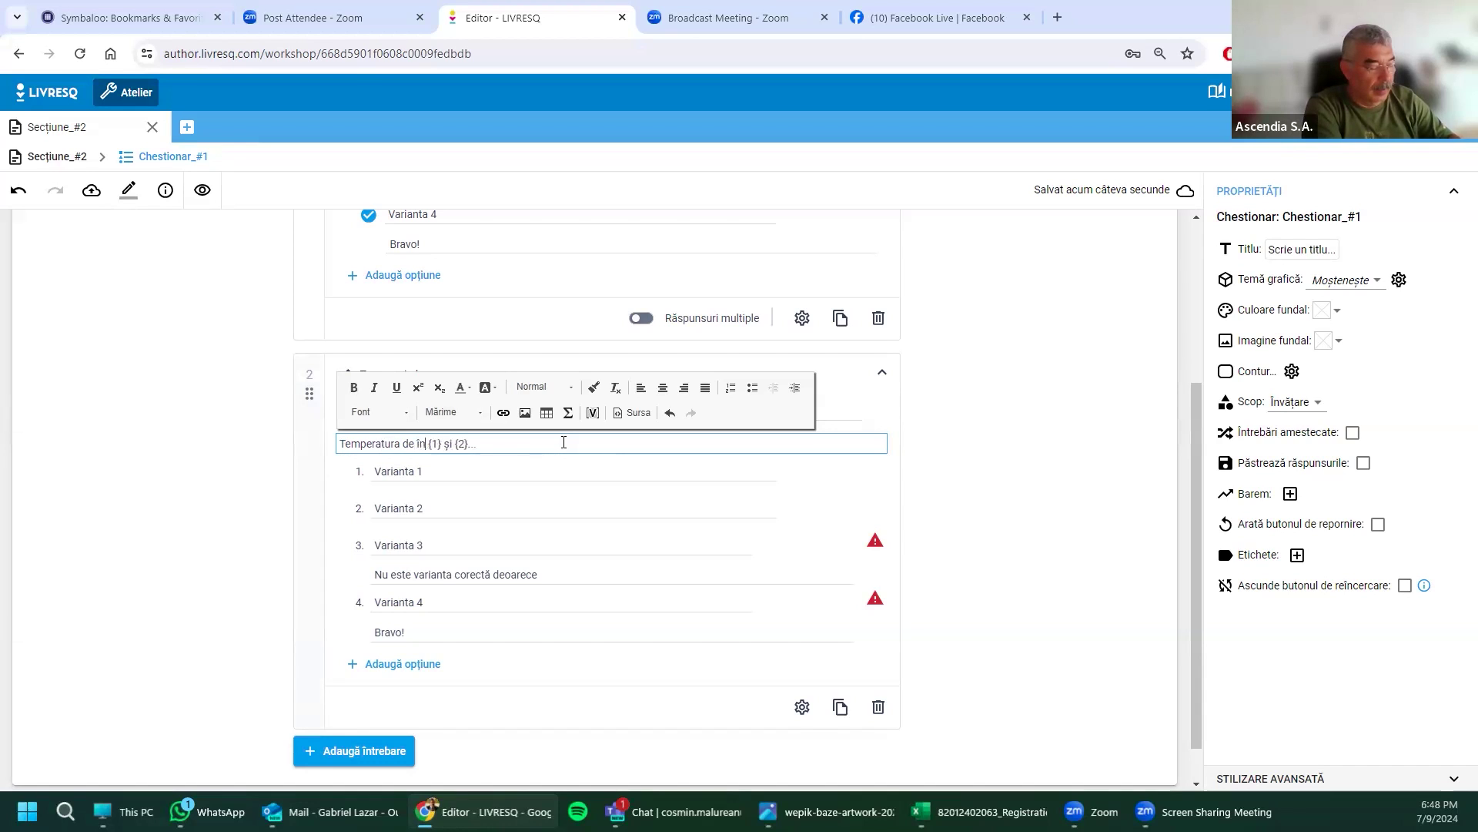
key("BackSpace")
key("BackSpace")
type("topire a ")
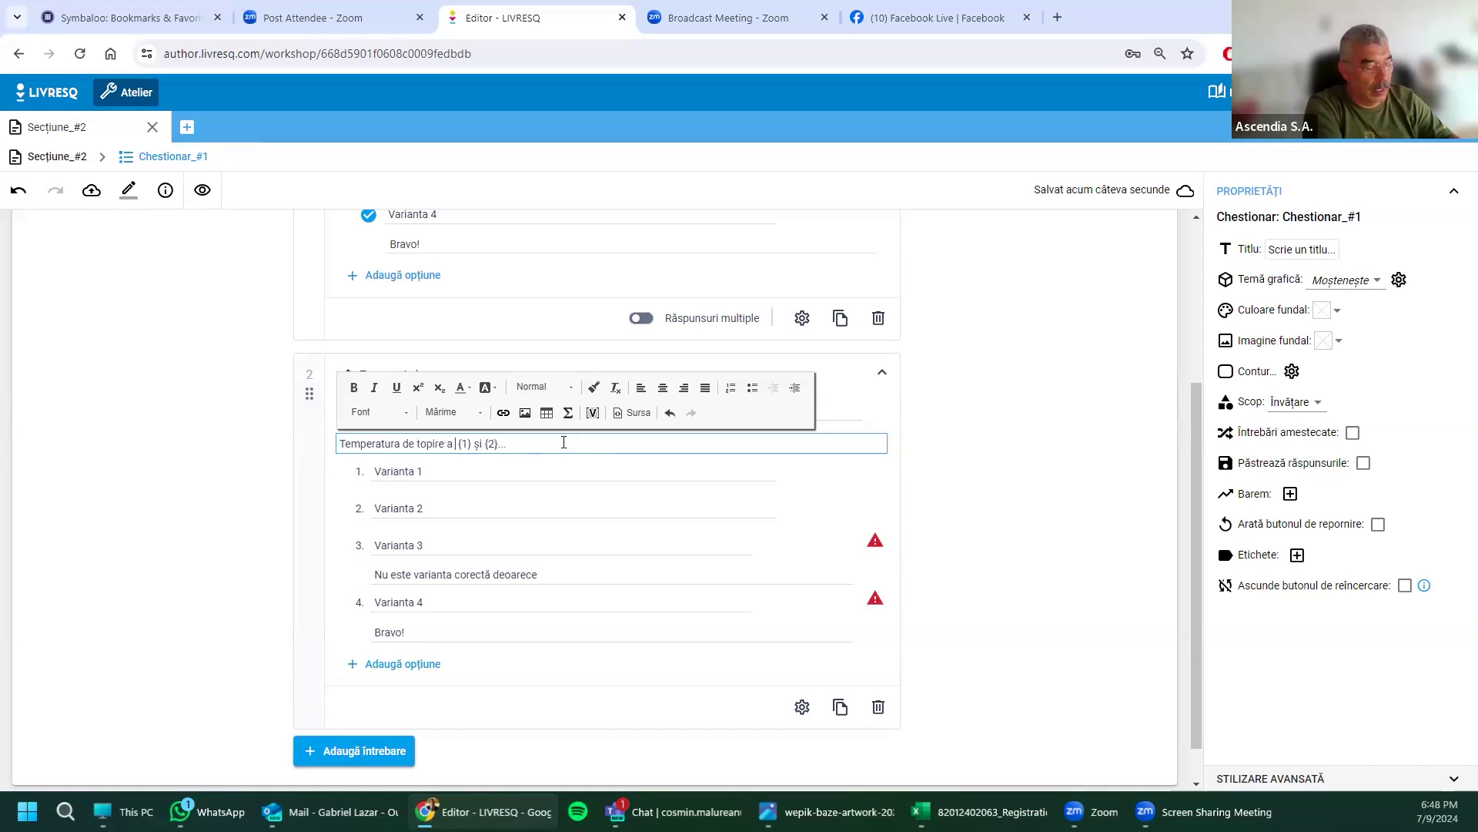
type("g")
type("heții ")
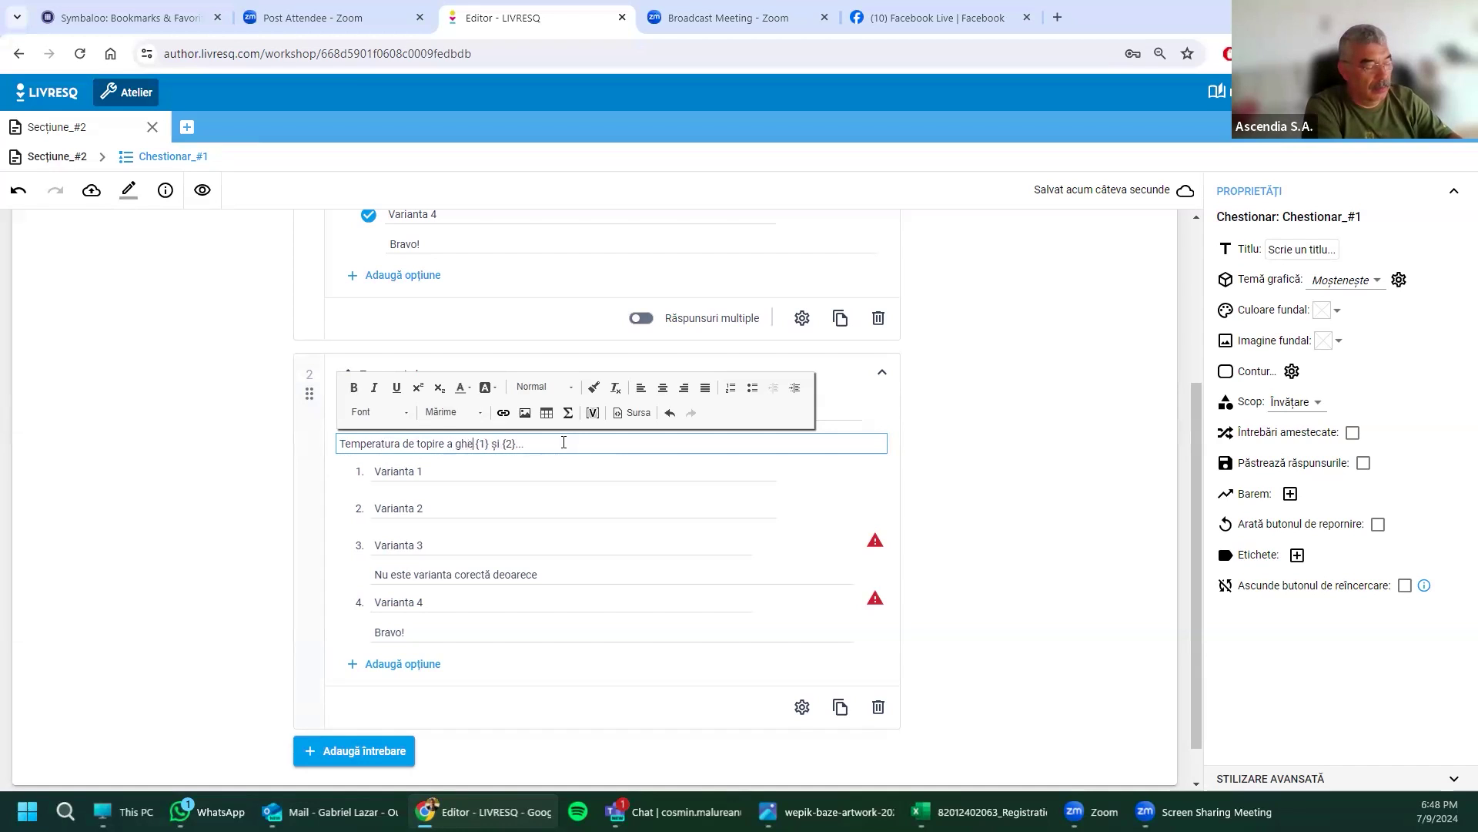
type("este")
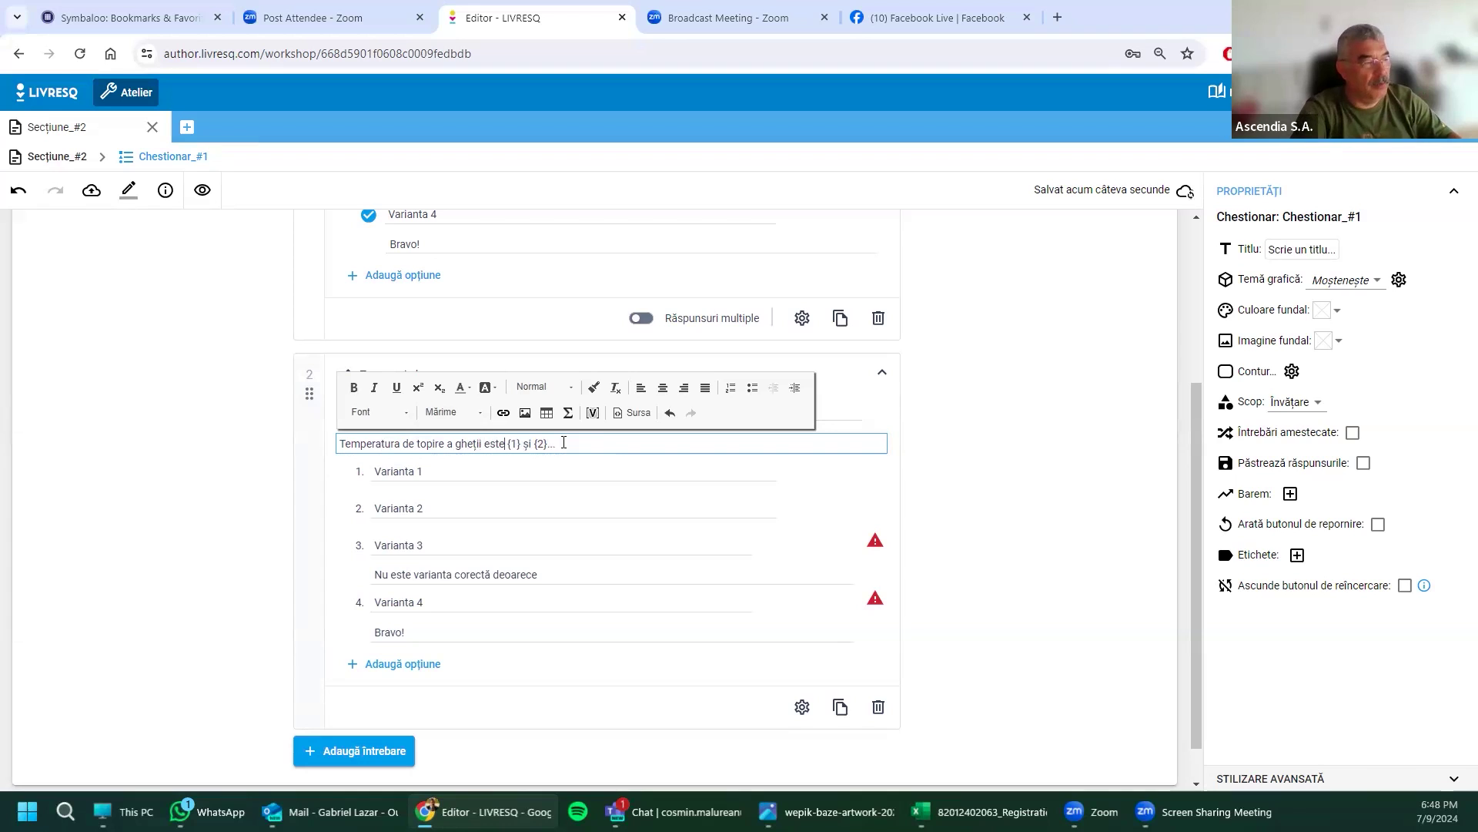
Step: Continue the gap text after {1} with ", iar temperatura de fierbere a apei este {2}."
double_click(526, 444)
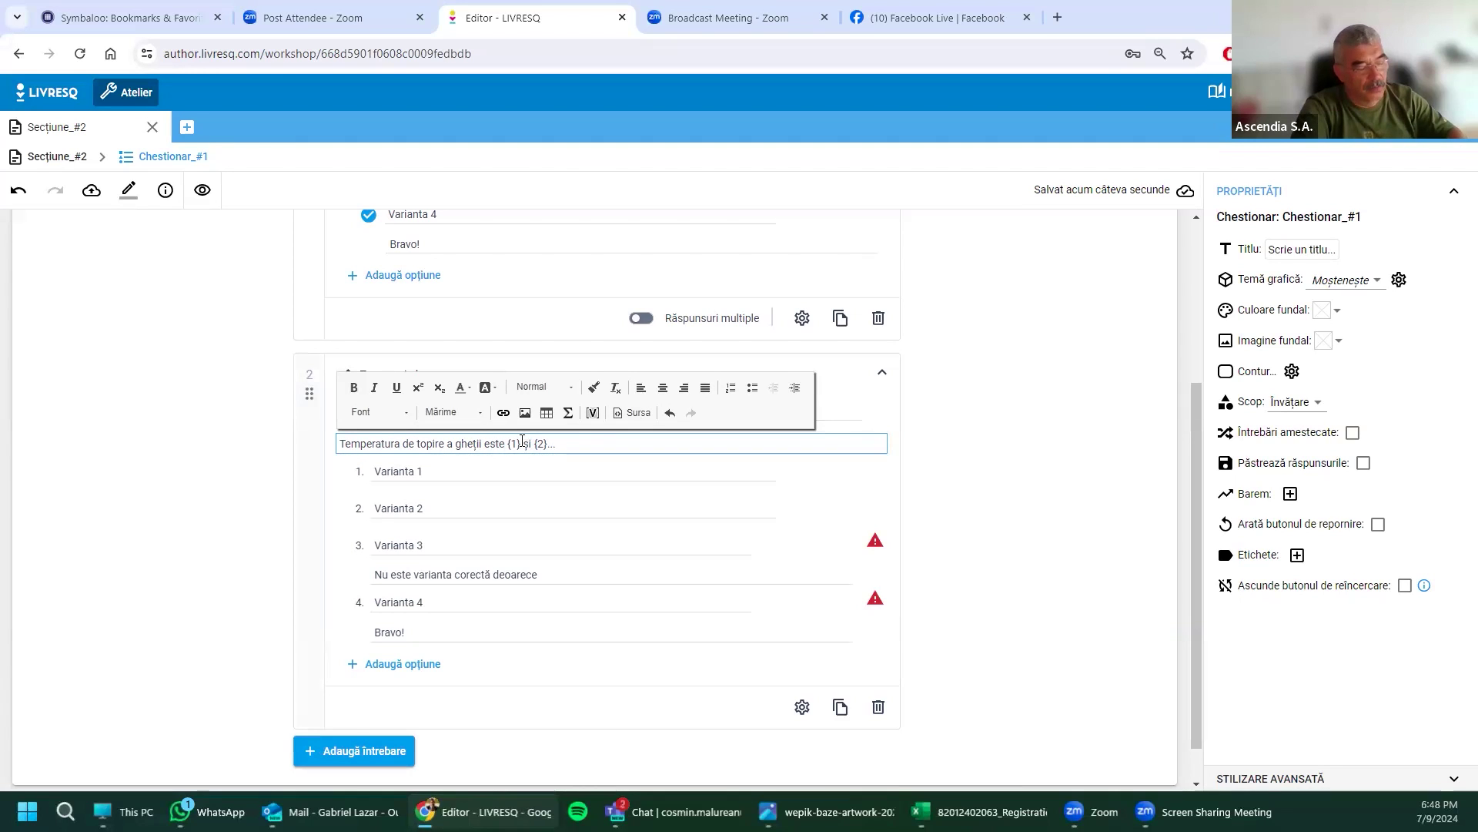
type(",")
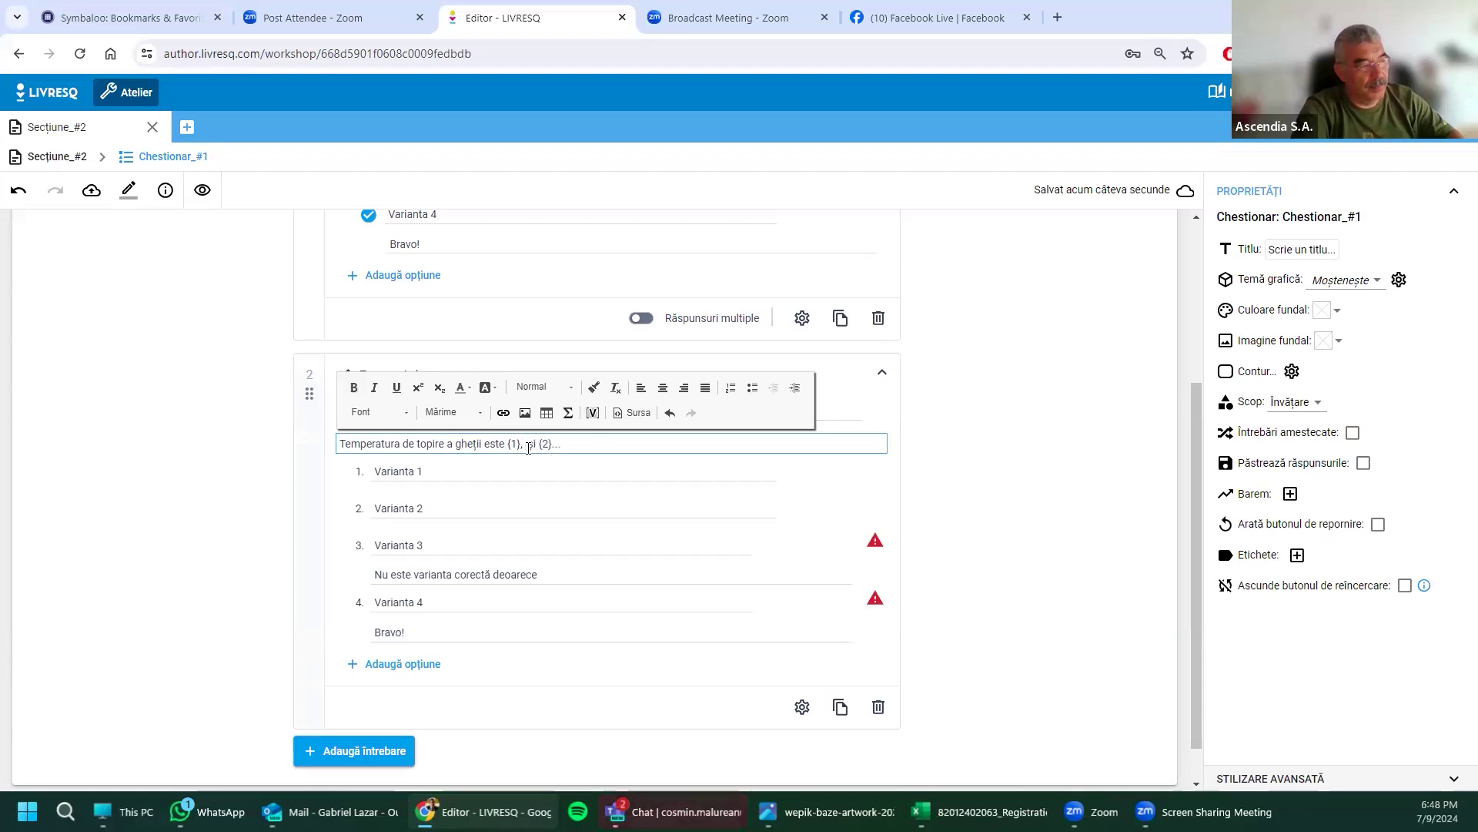
left_click(528, 444)
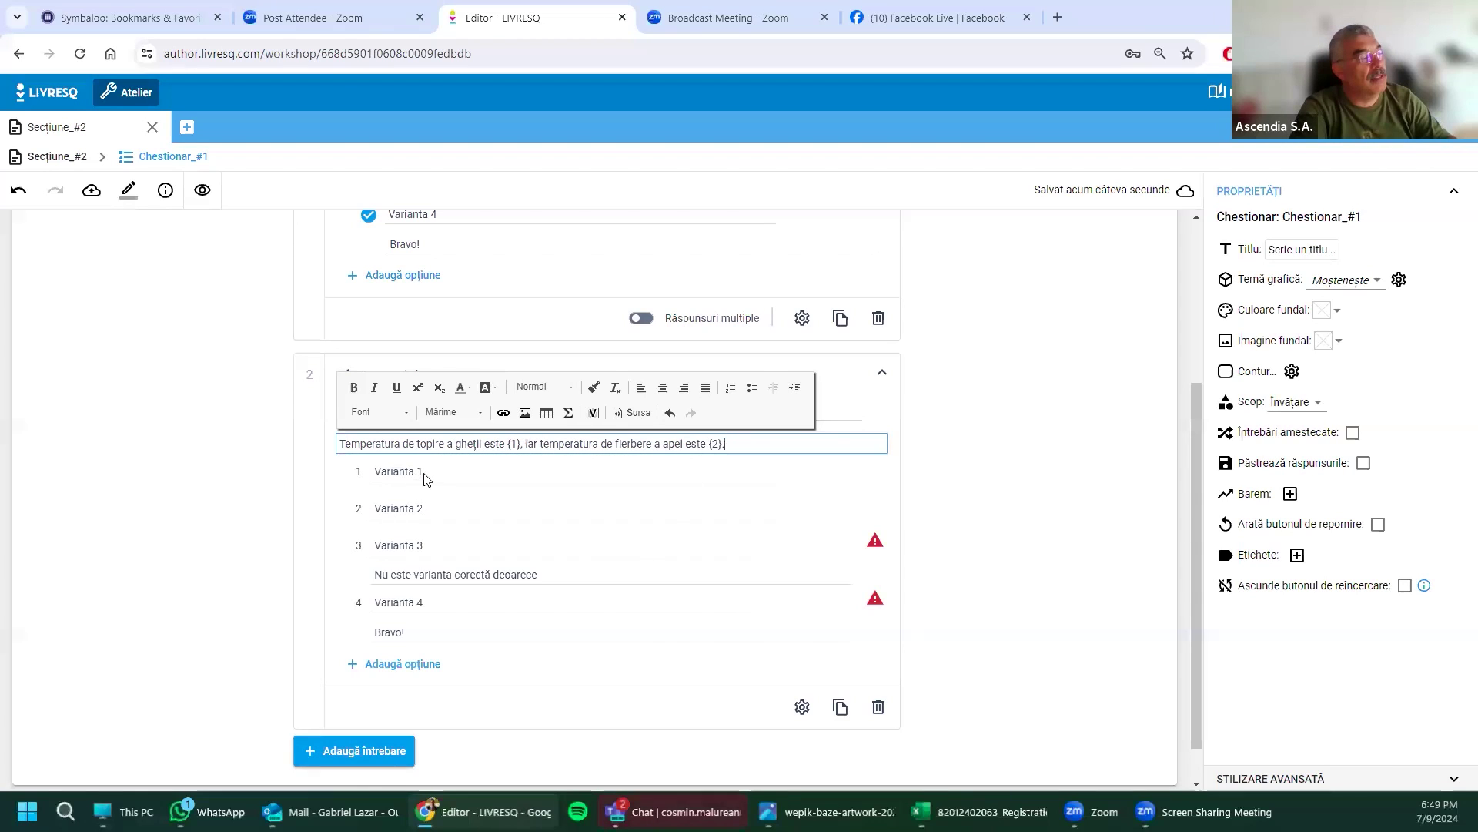
Step: Replace the text of the drag-and-drop question's first option with "0 grade"
left_click(402, 471)
left_click(525, 442)
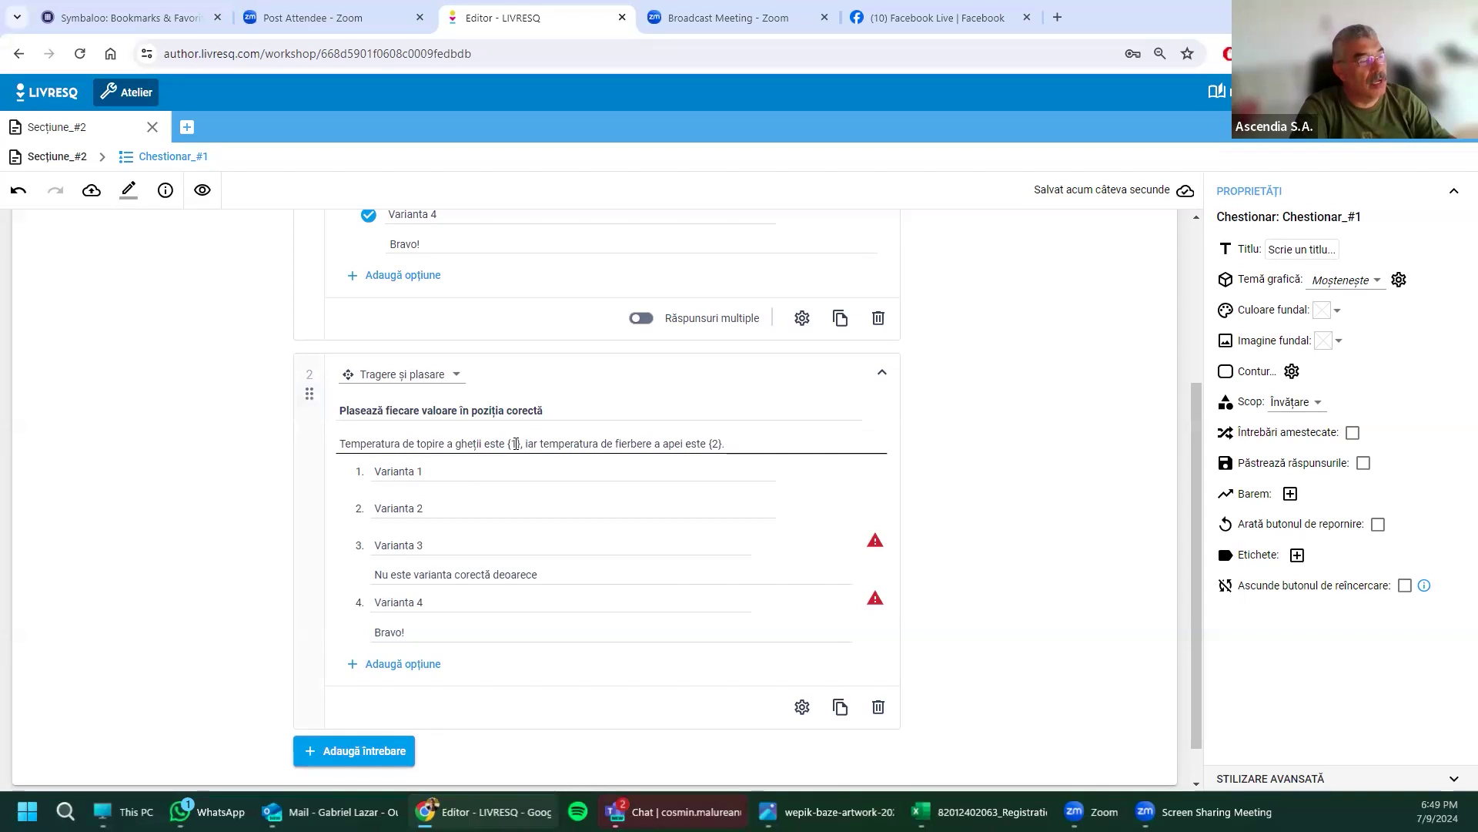
left_click(377, 472)
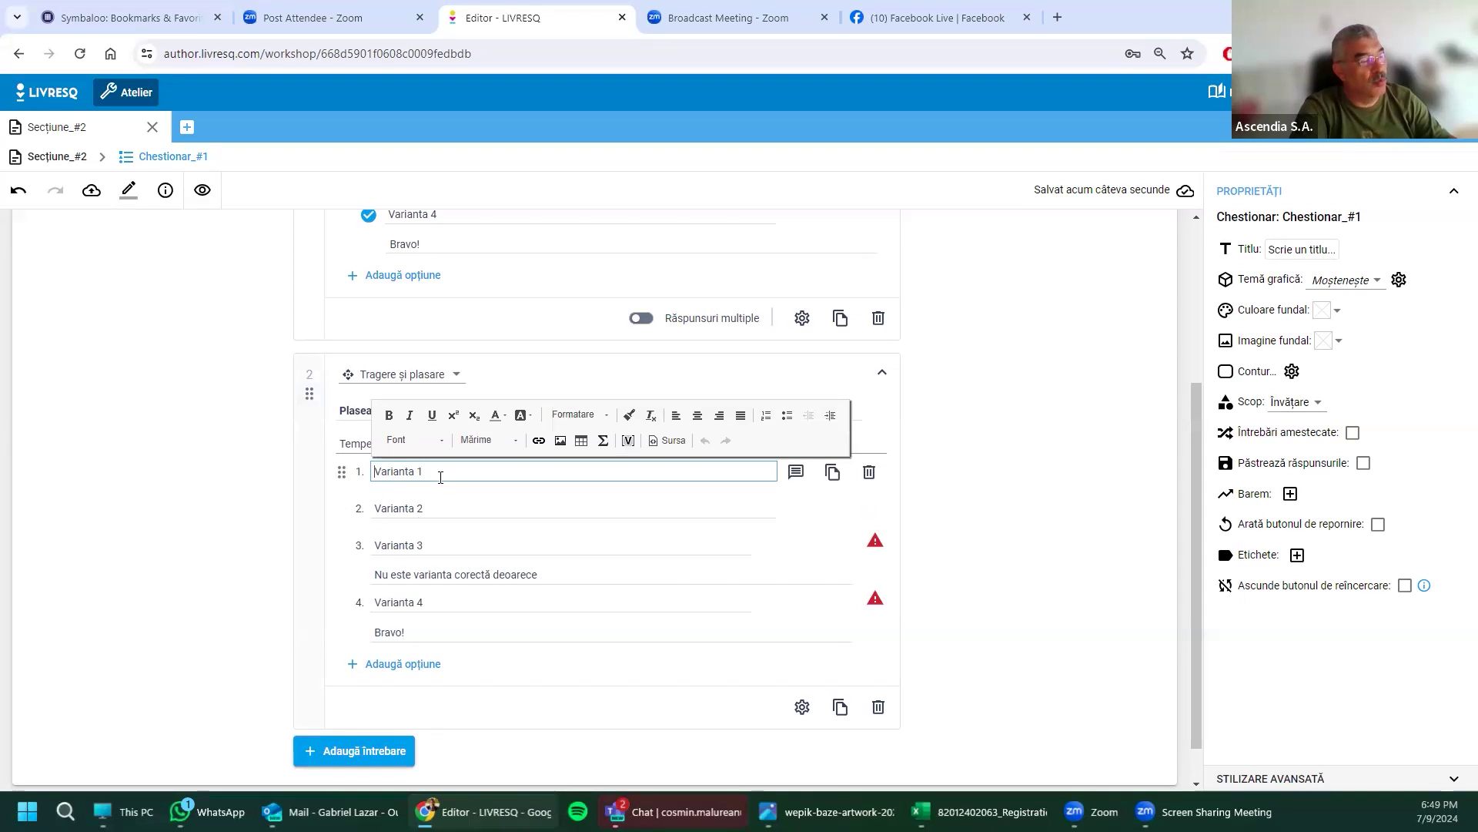
key("Delete")
key("Delete")
key("Delete")
key("Delete")
key("Delete")
key("Delete")
key("Delete")
key("Delete")
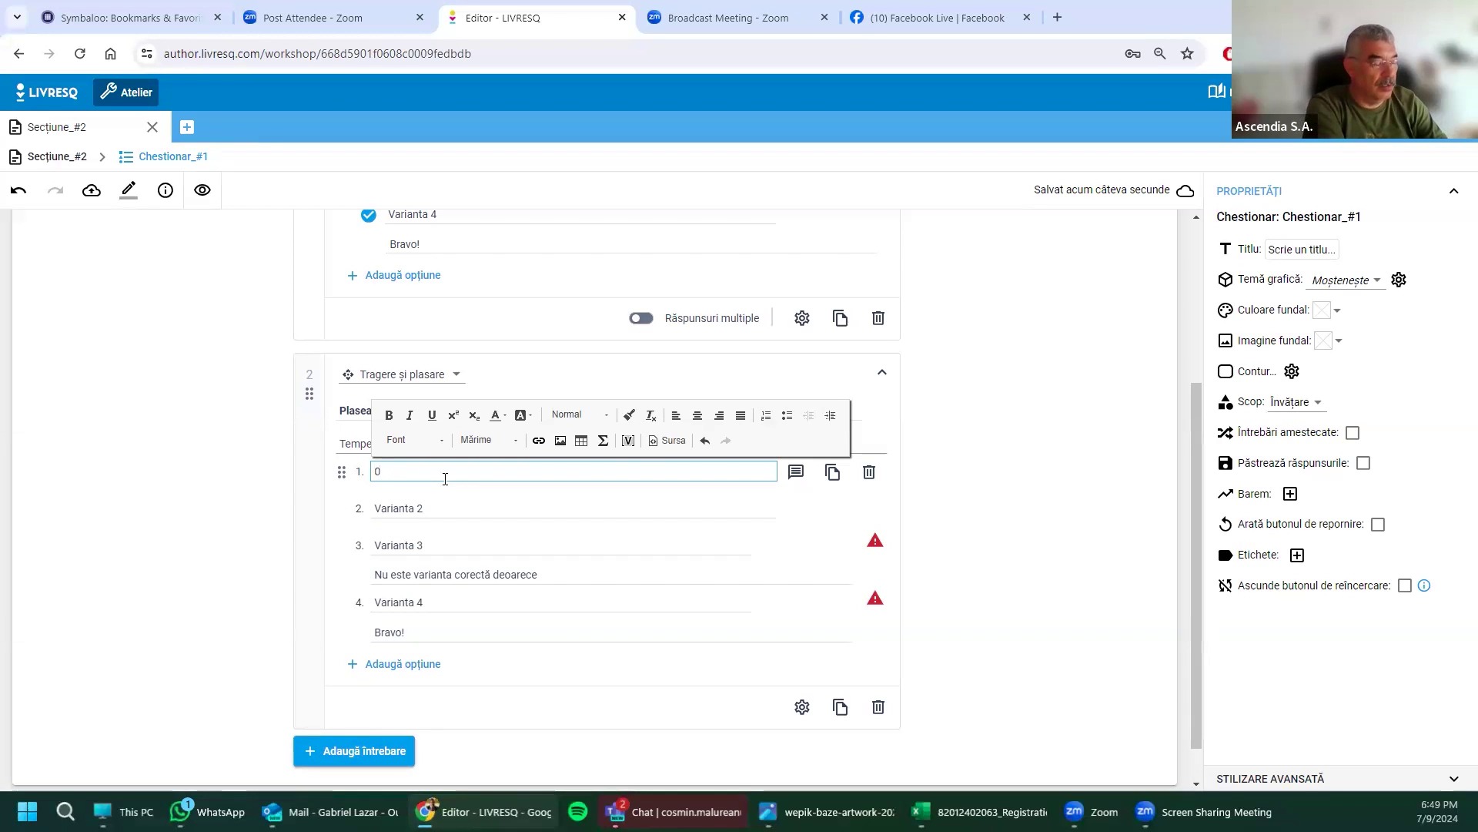
type("grade")
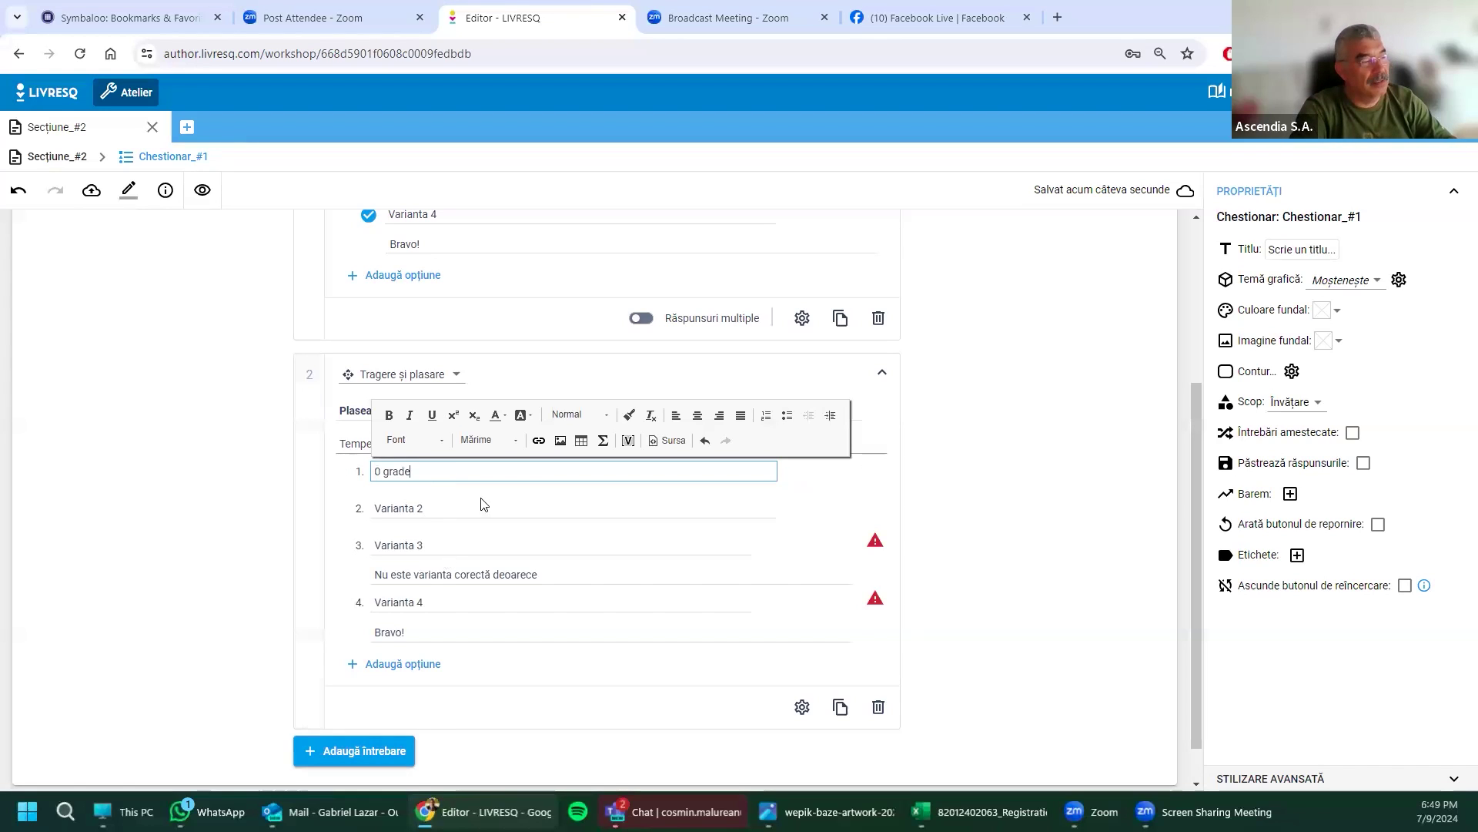
Step: Replace the text of the drag-and-drop question's second option with "100 grade"
left_click(392, 514)
left_click(376, 510)
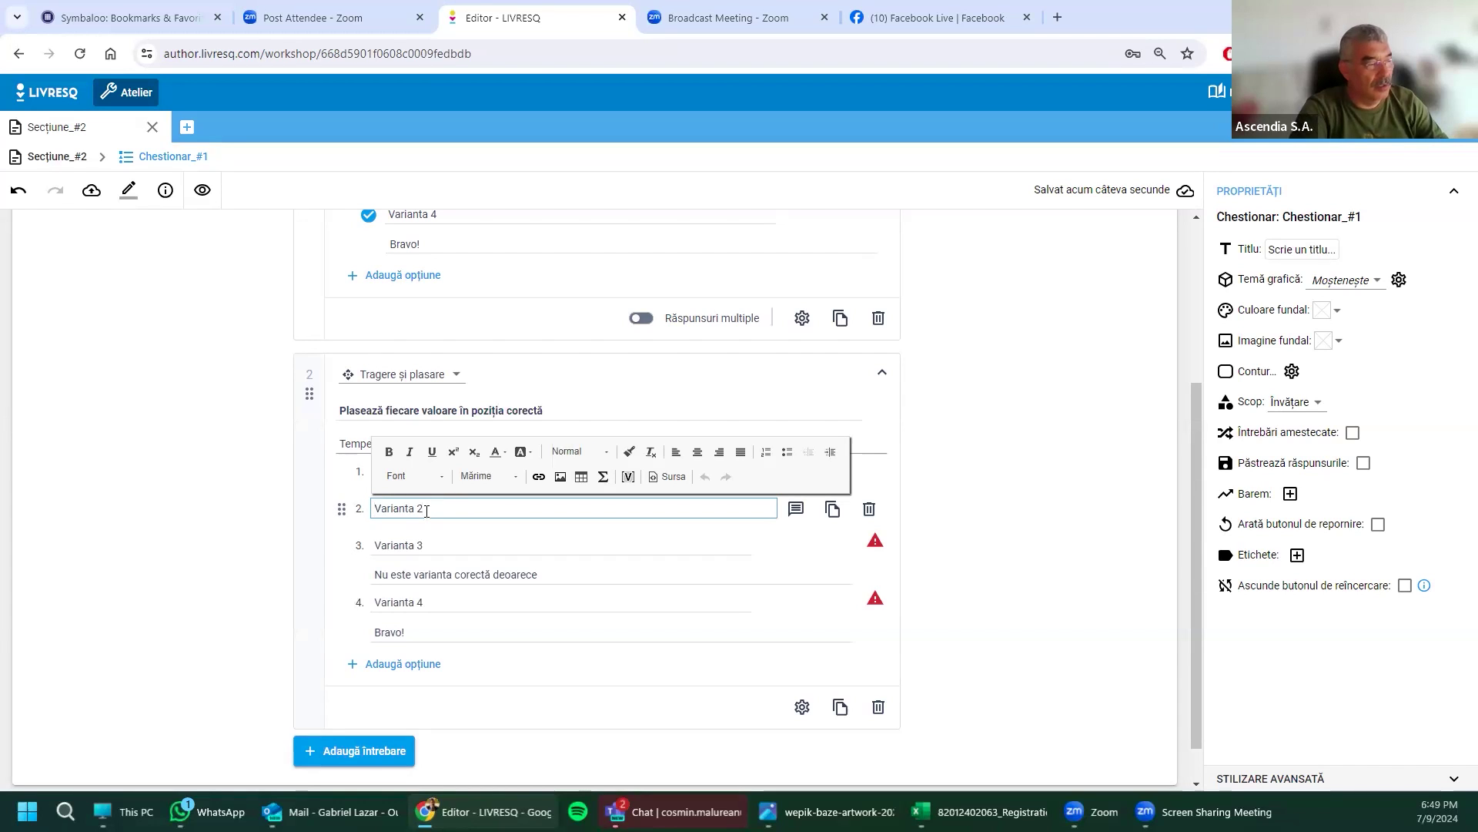
left_click_drag(426, 511, 343, 505)
type("100 grade")
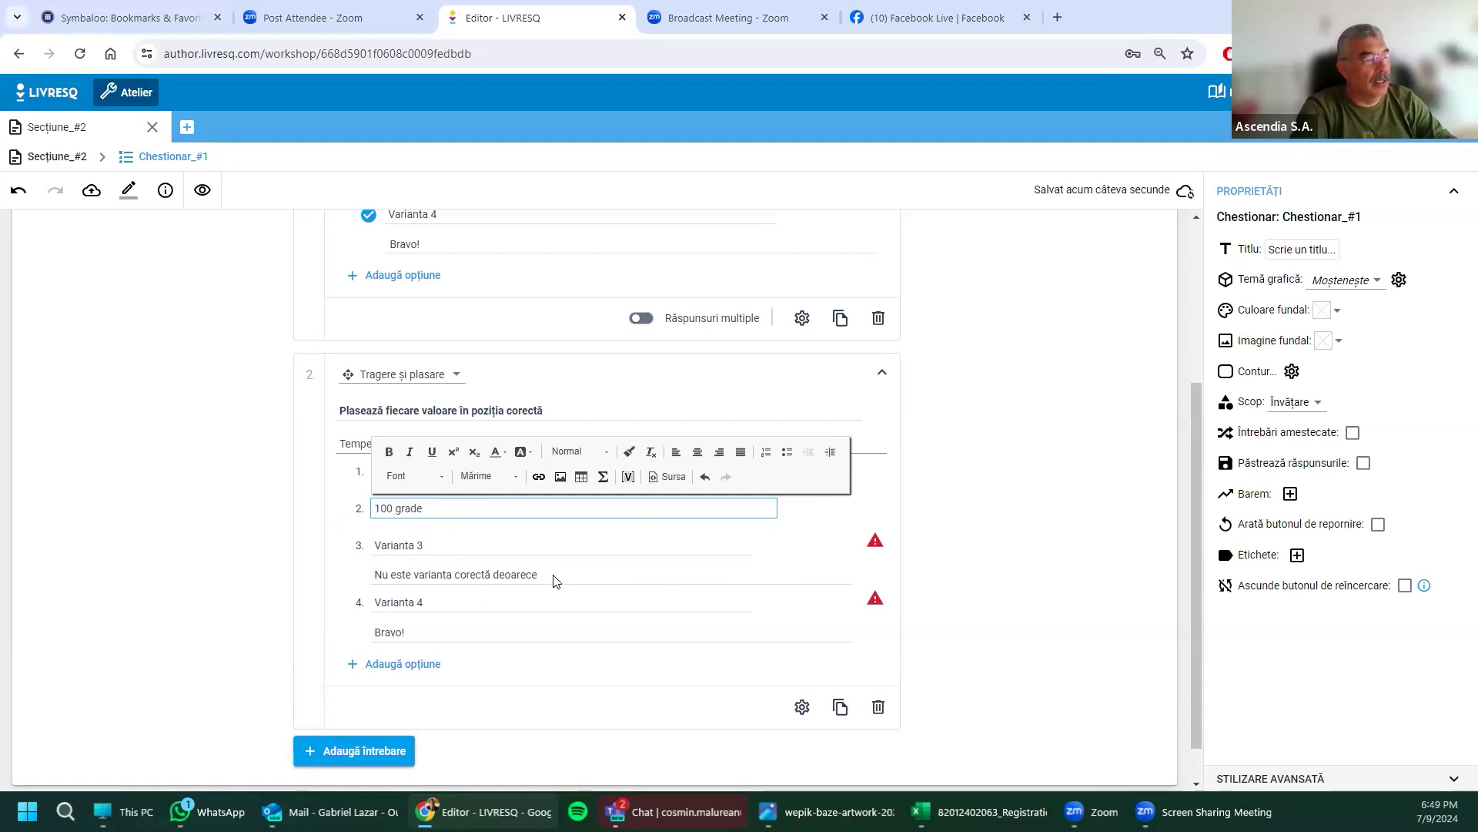
Step: Clear the feedback texts under the third and fourth options of the drag-and-drop question
left_click(630, 547)
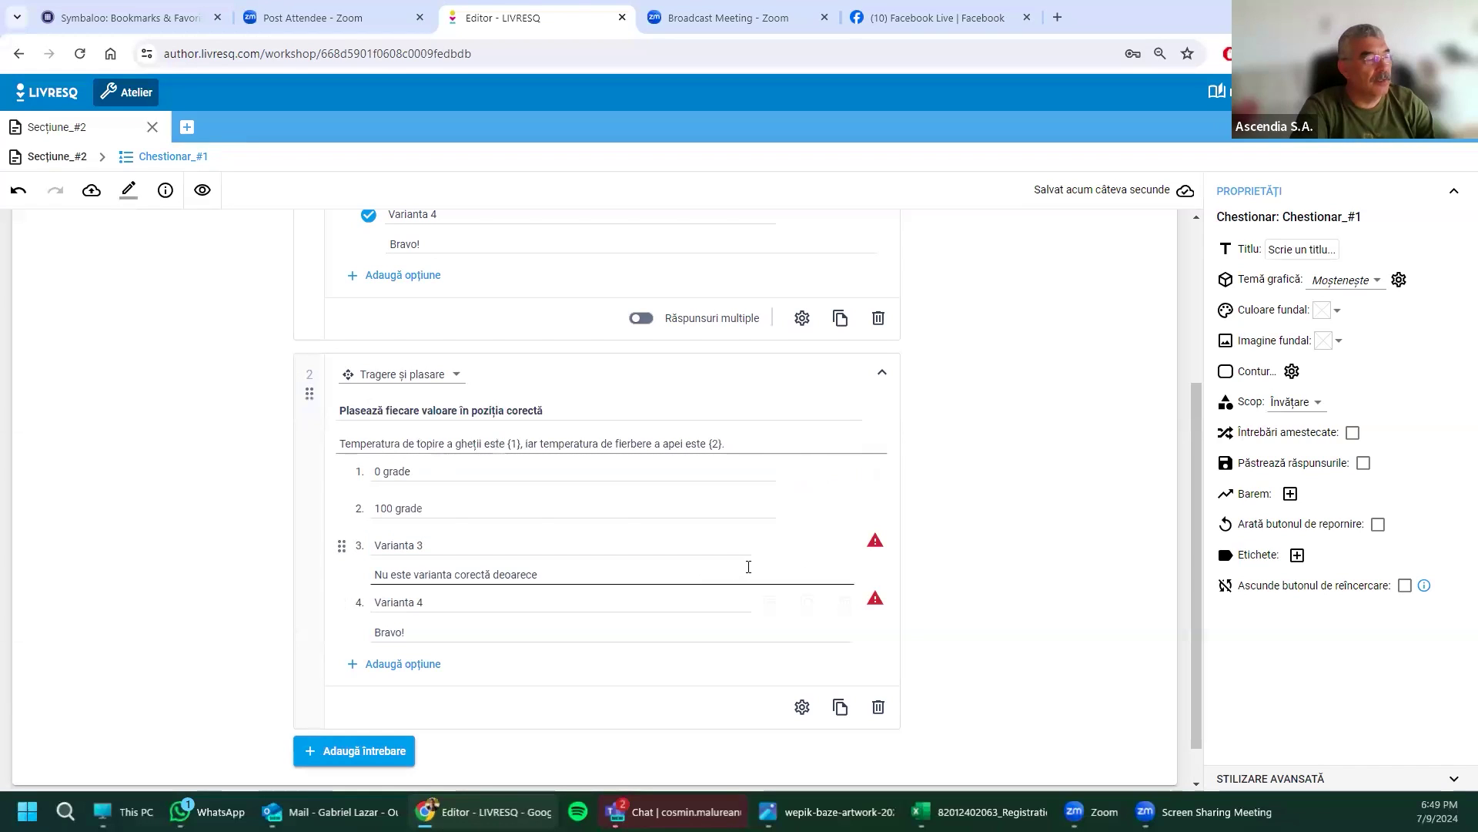
triple_click(663, 570)
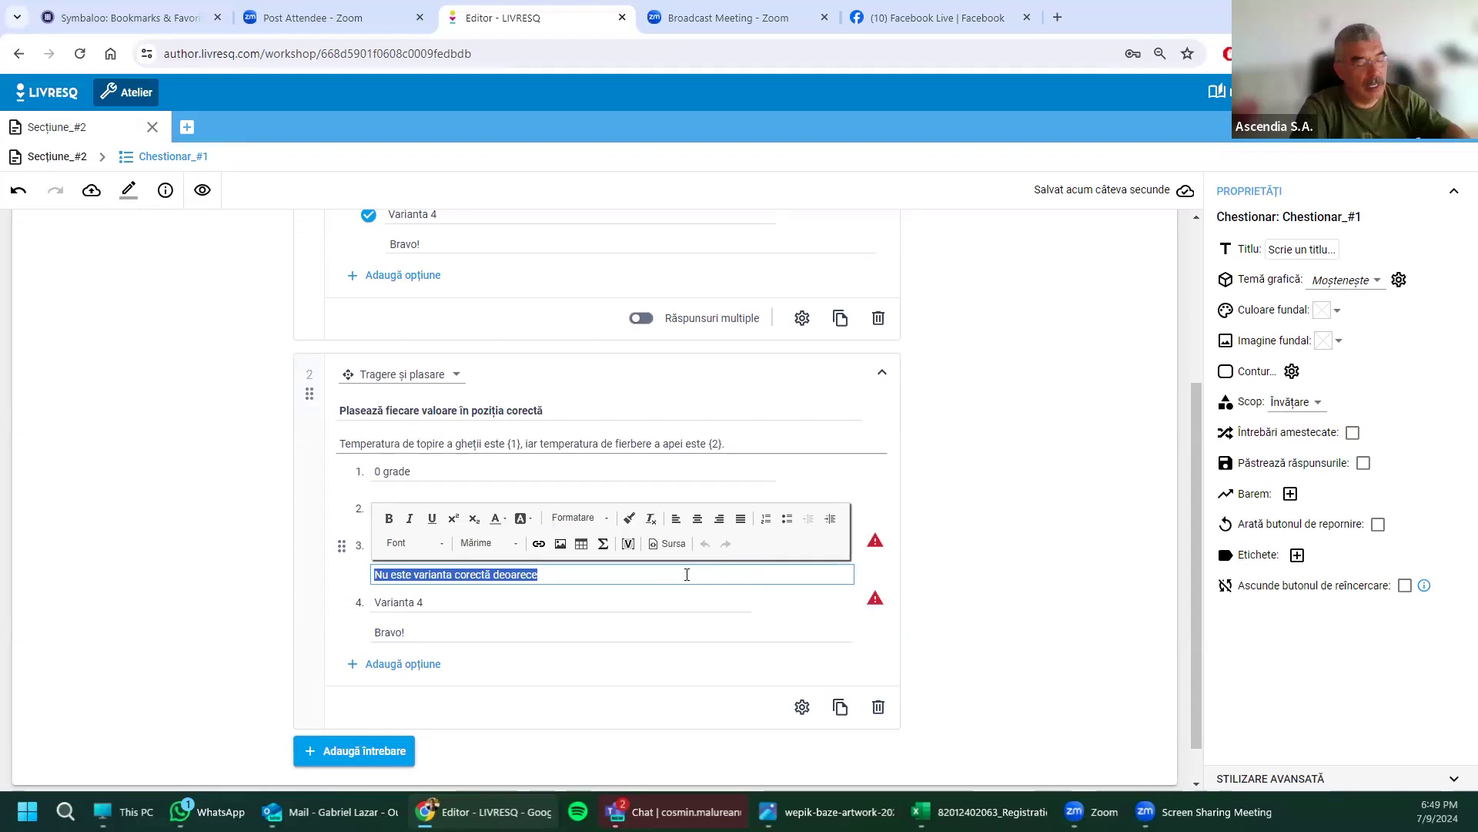
key("BackSpace")
left_click(870, 581)
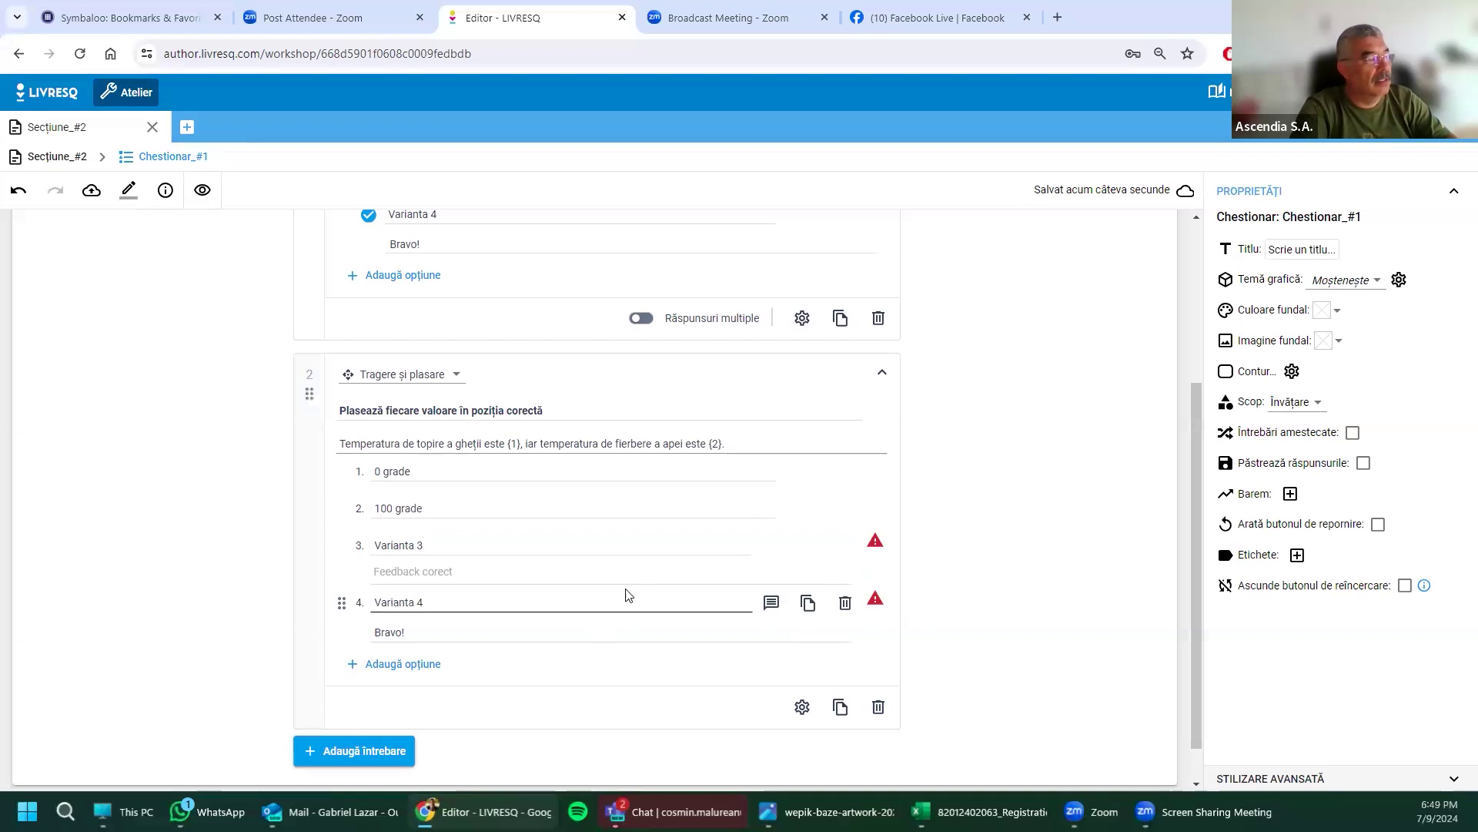
triple_click(481, 624)
key("BackSpace")
left_click(927, 547)
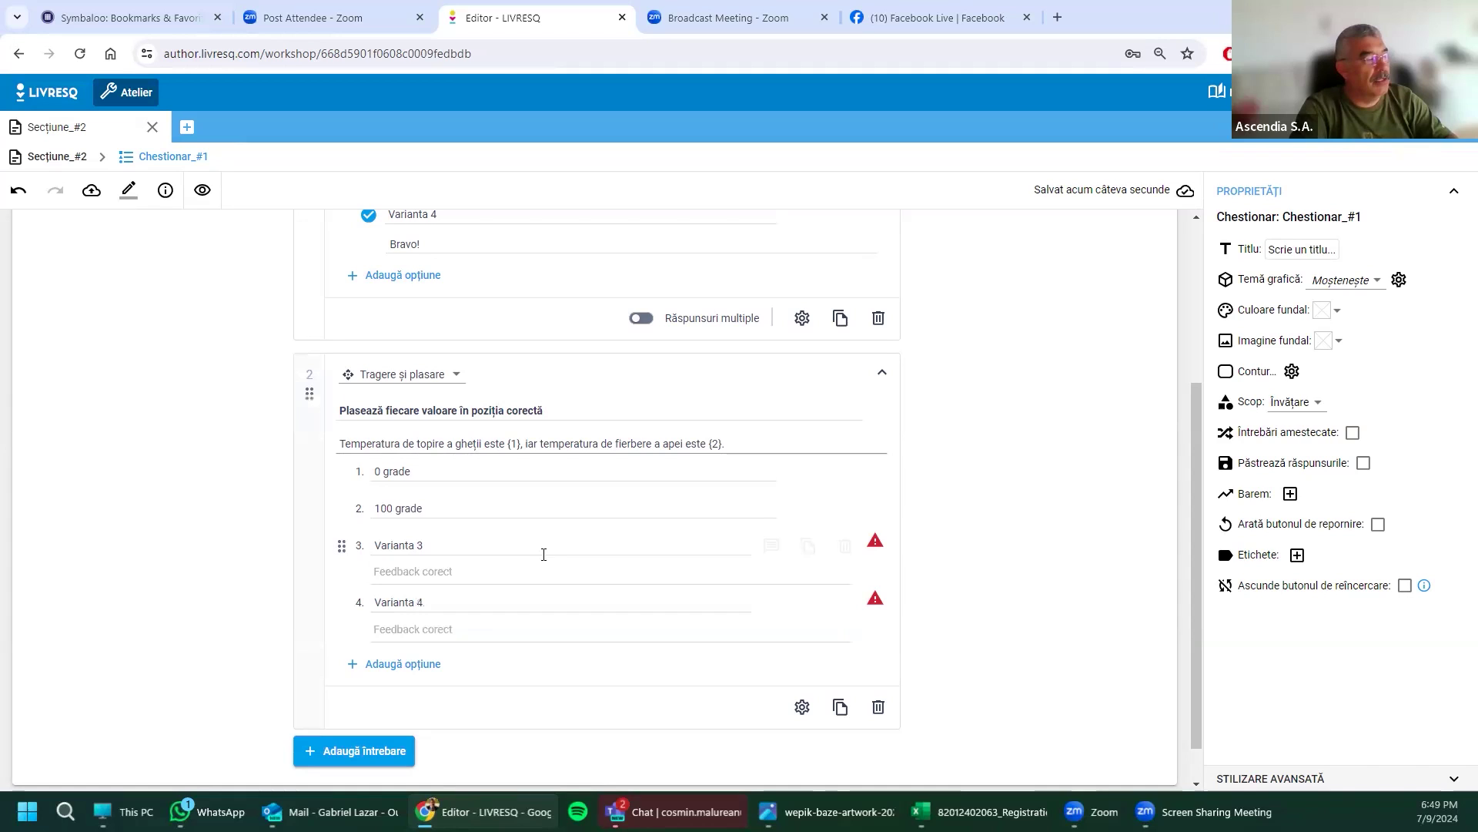
Step: Replace the text of the drag-and-drop question's third option with the distractor "200 grade"
left_click(406, 546)
left_click_drag(456, 545, 344, 548)
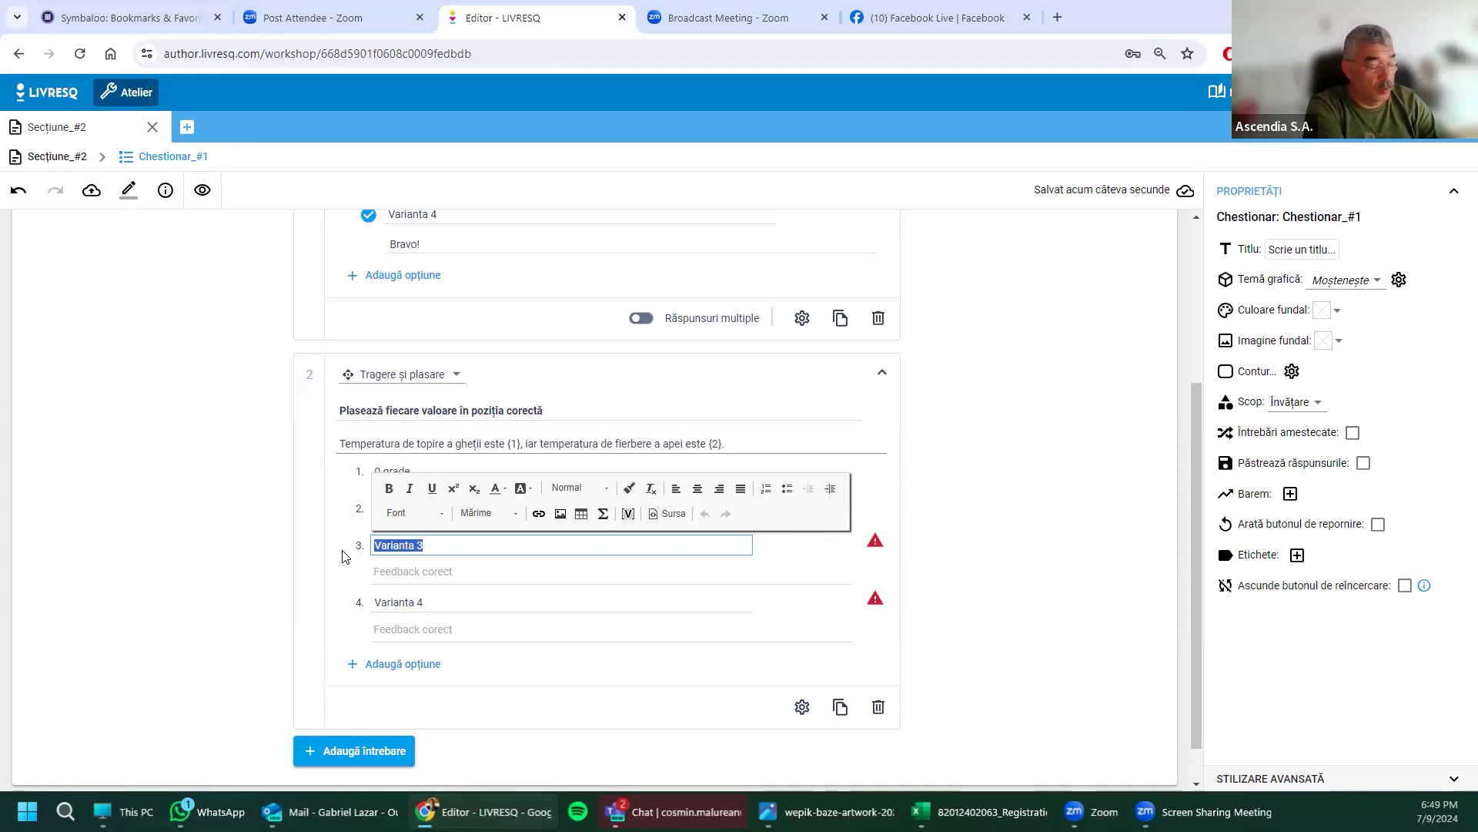
type("200 grade")
Step: Replace the text of the drag-and-drop question's fourth option with the distractor "-10 grade"
left_click(399, 602)
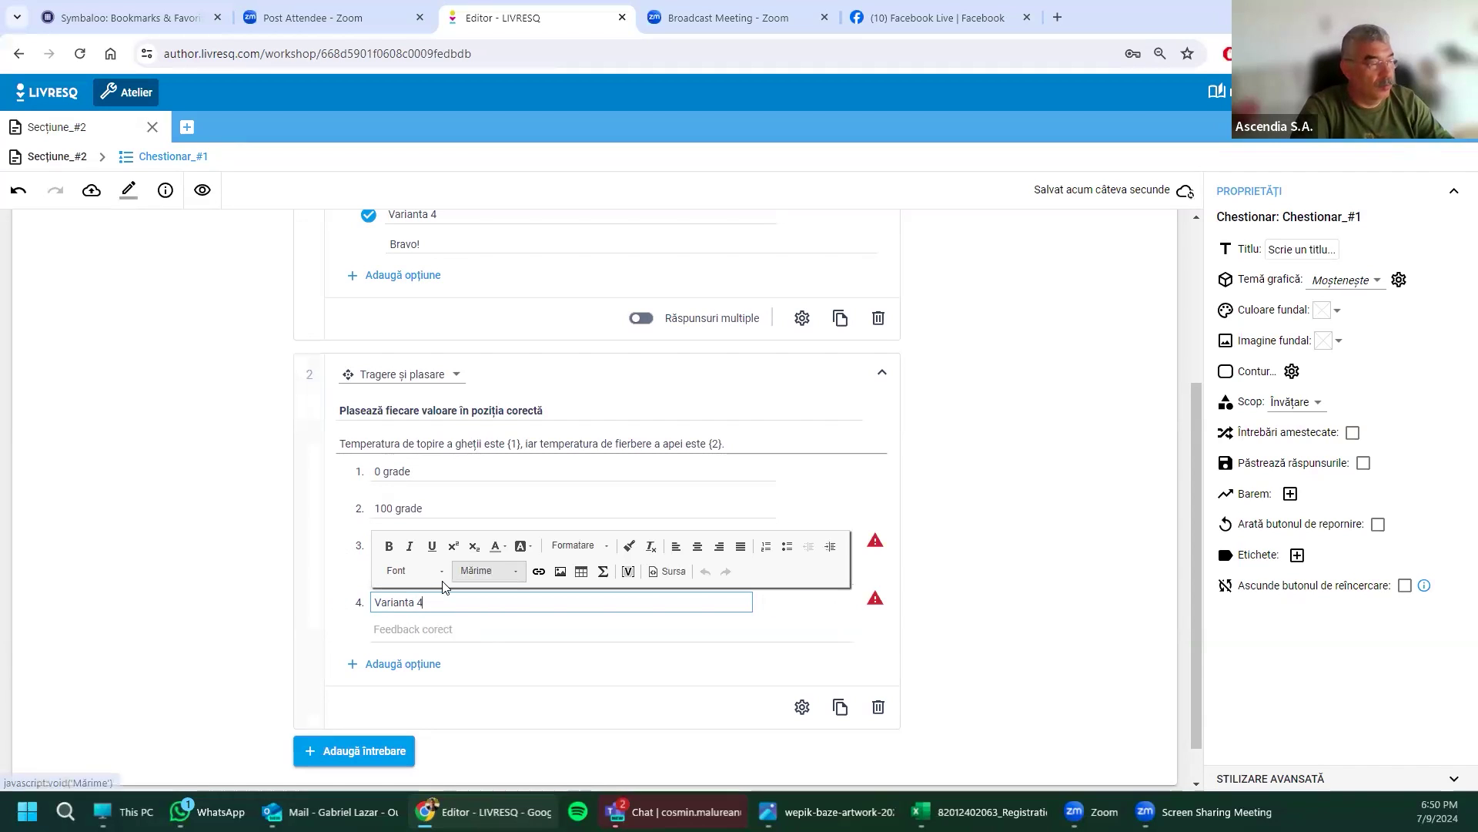
left_click_drag(425, 602, 350, 608)
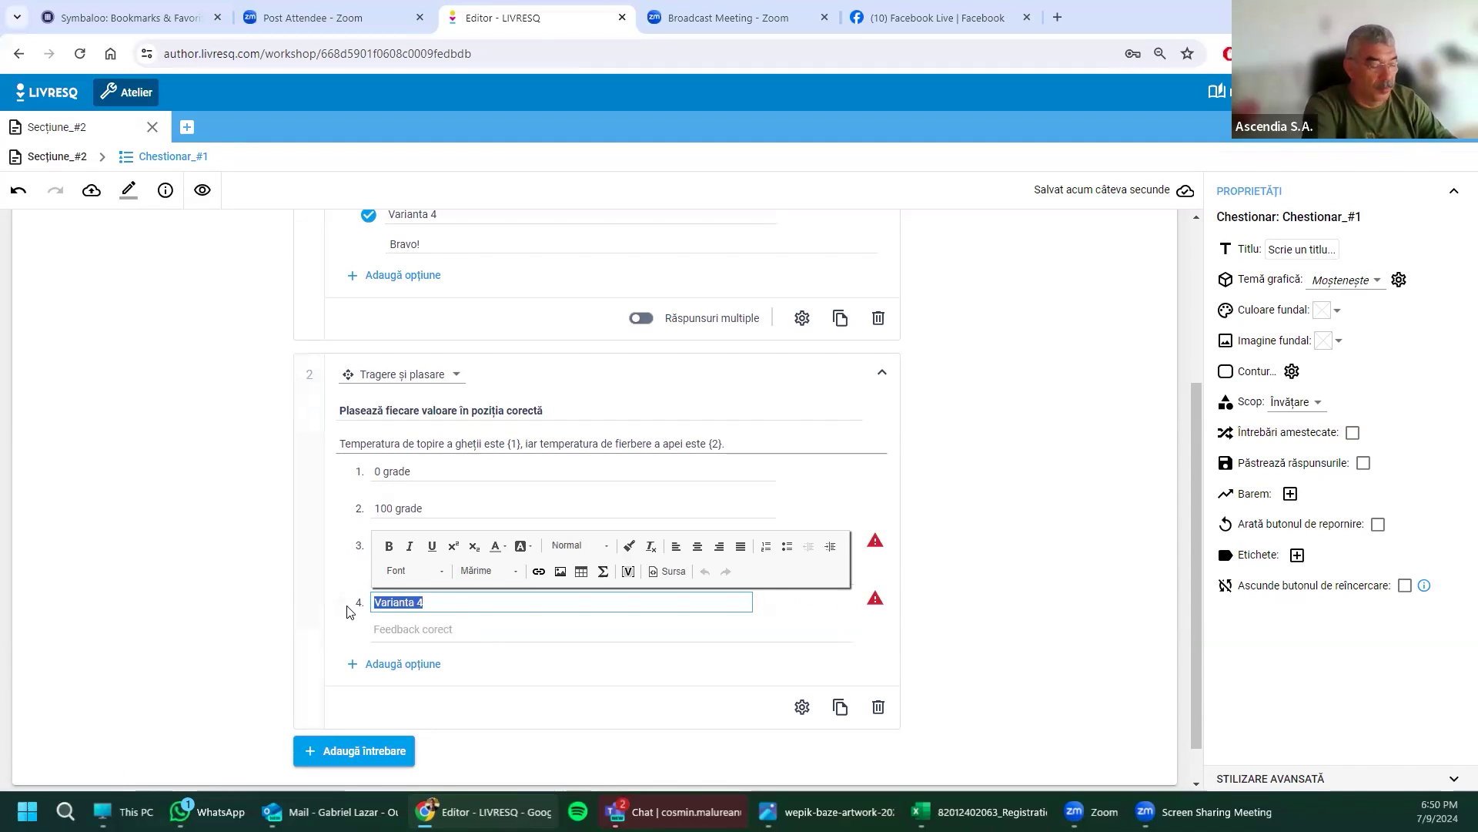
key("BackSpace")
type("-10 grade")
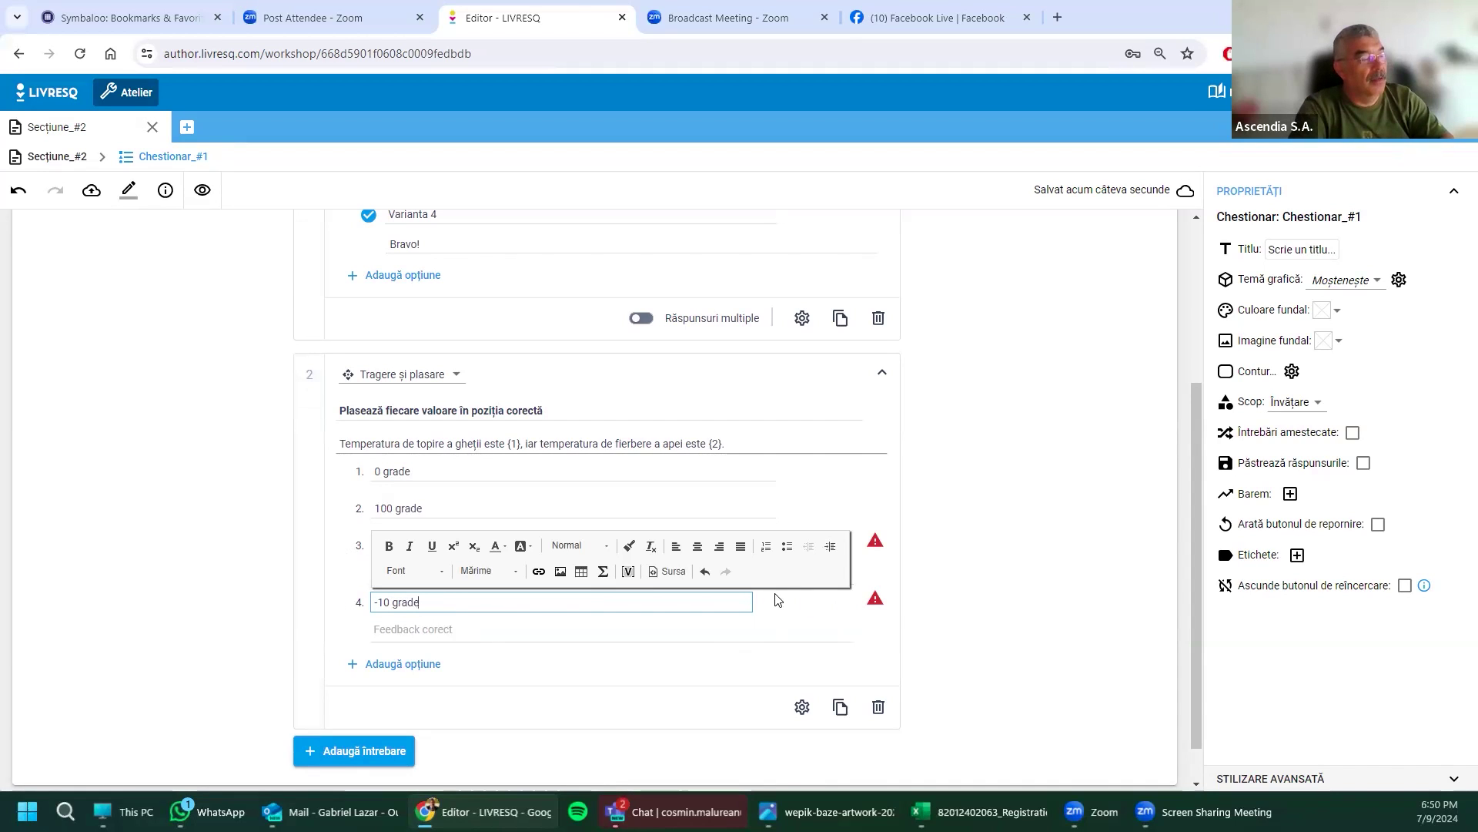
left_click(771, 618)
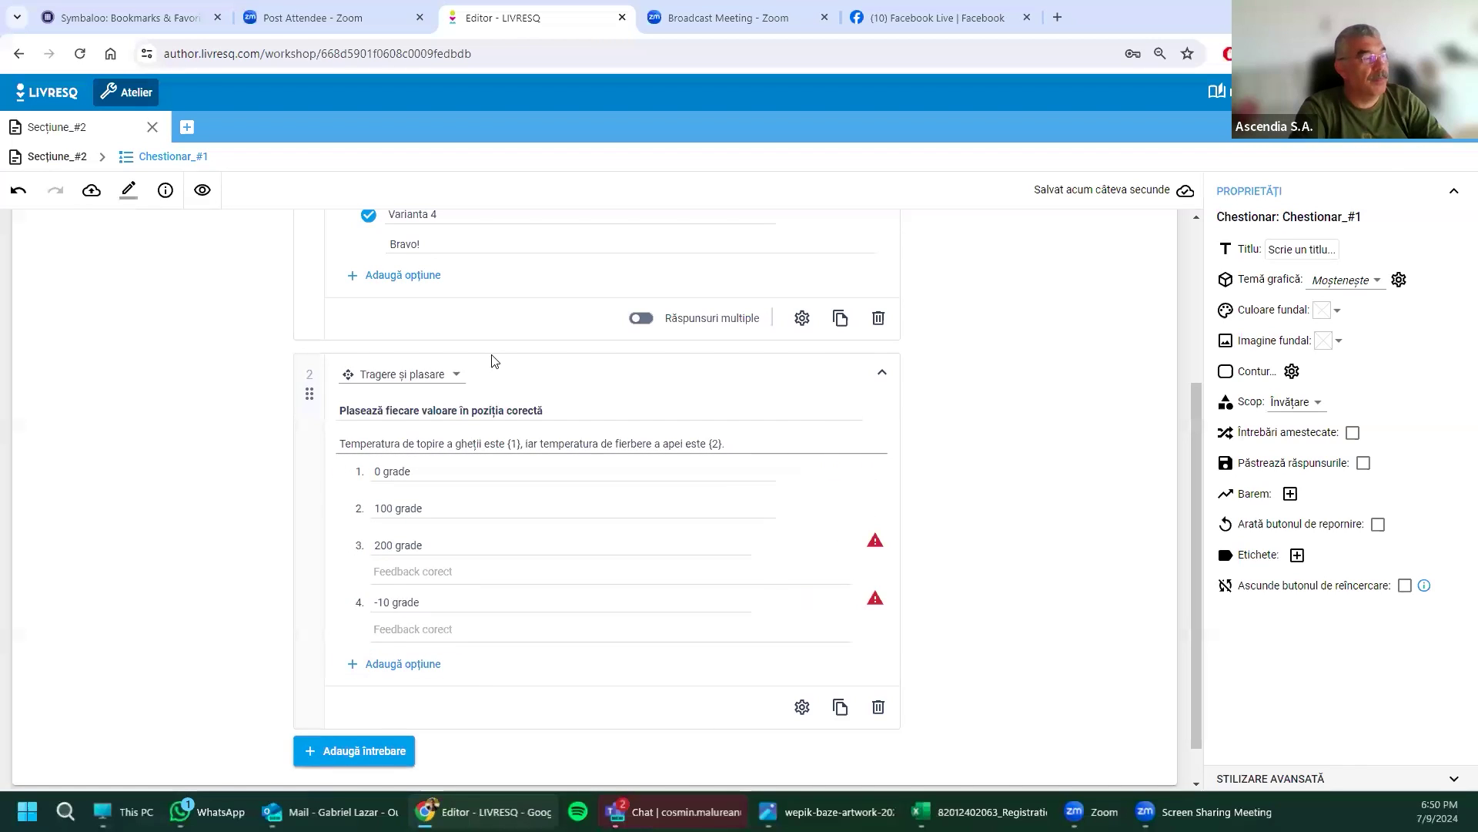
Step: Move the drag-and-drop question above the multiple-choice question so it comes first in the quiz
scroll(494, 359, "up", 2)
scroll(493, 360, "up", 1)
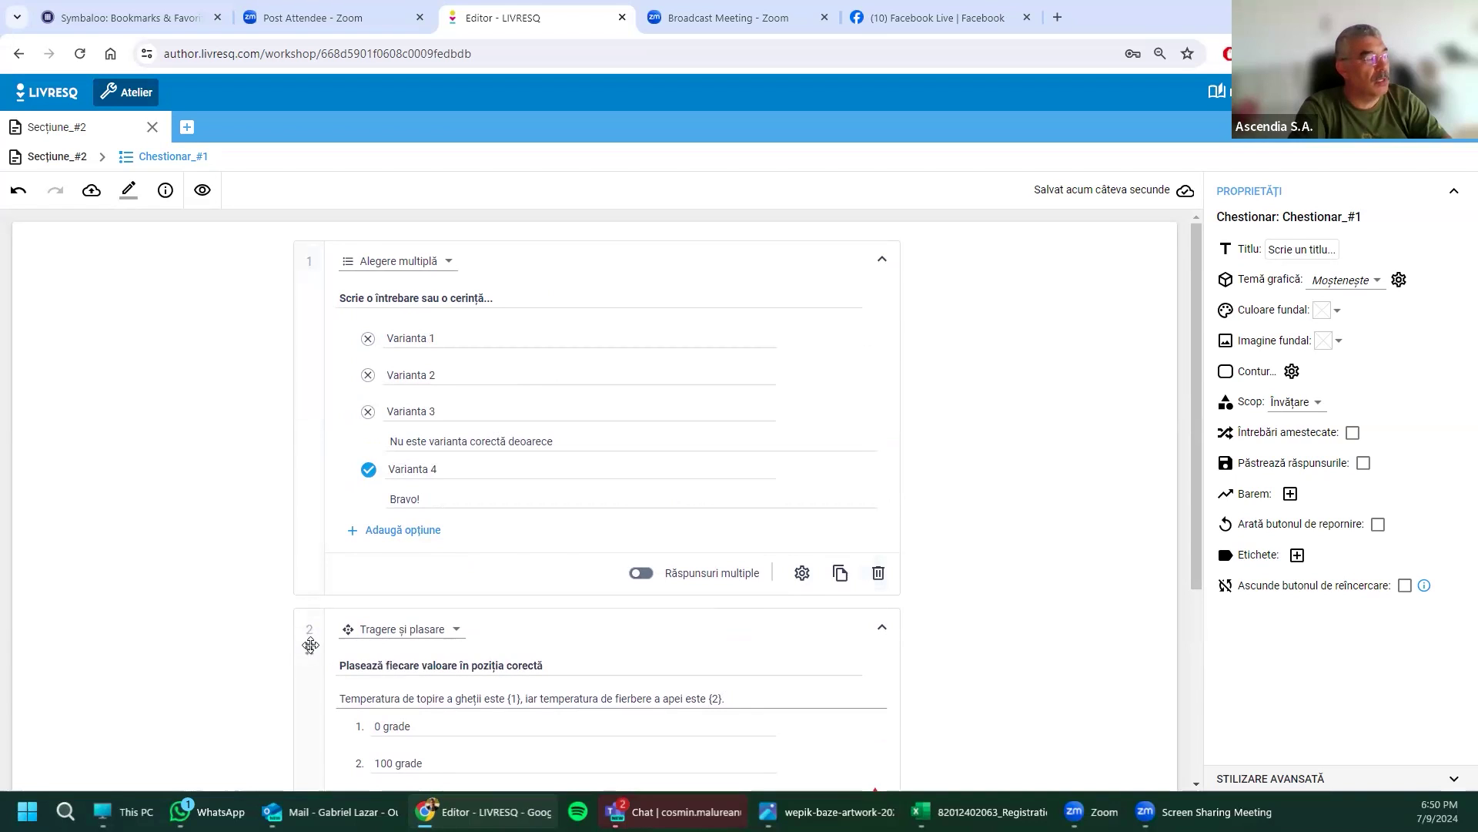
left_click_drag(308, 646, 307, 286)
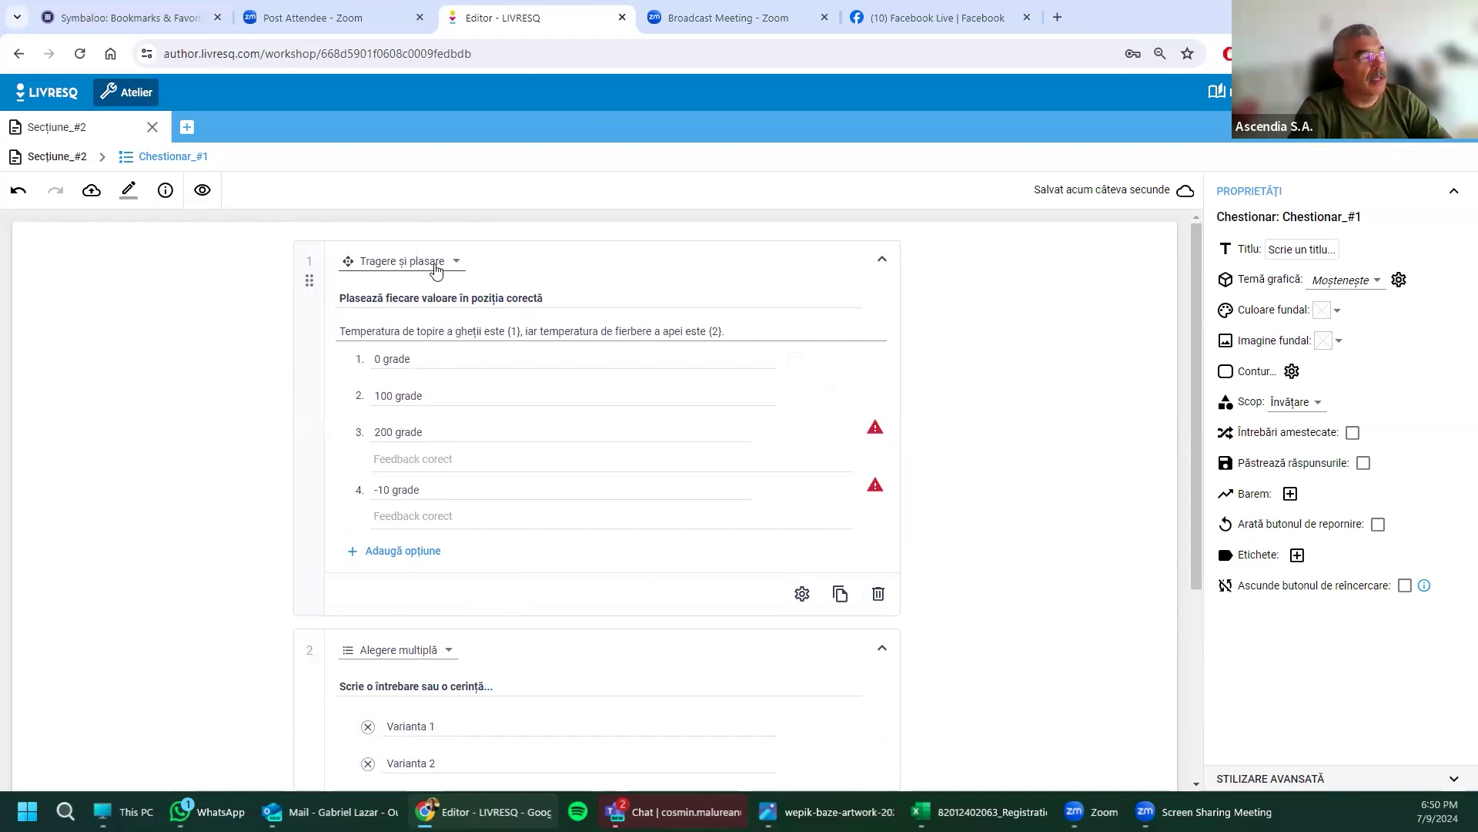
Step: Test the drag-and-drop question in preview by trying "200 grade", "0 grade" and "100 grade" in the gaps, continue, and return to editing
left_click(202, 199)
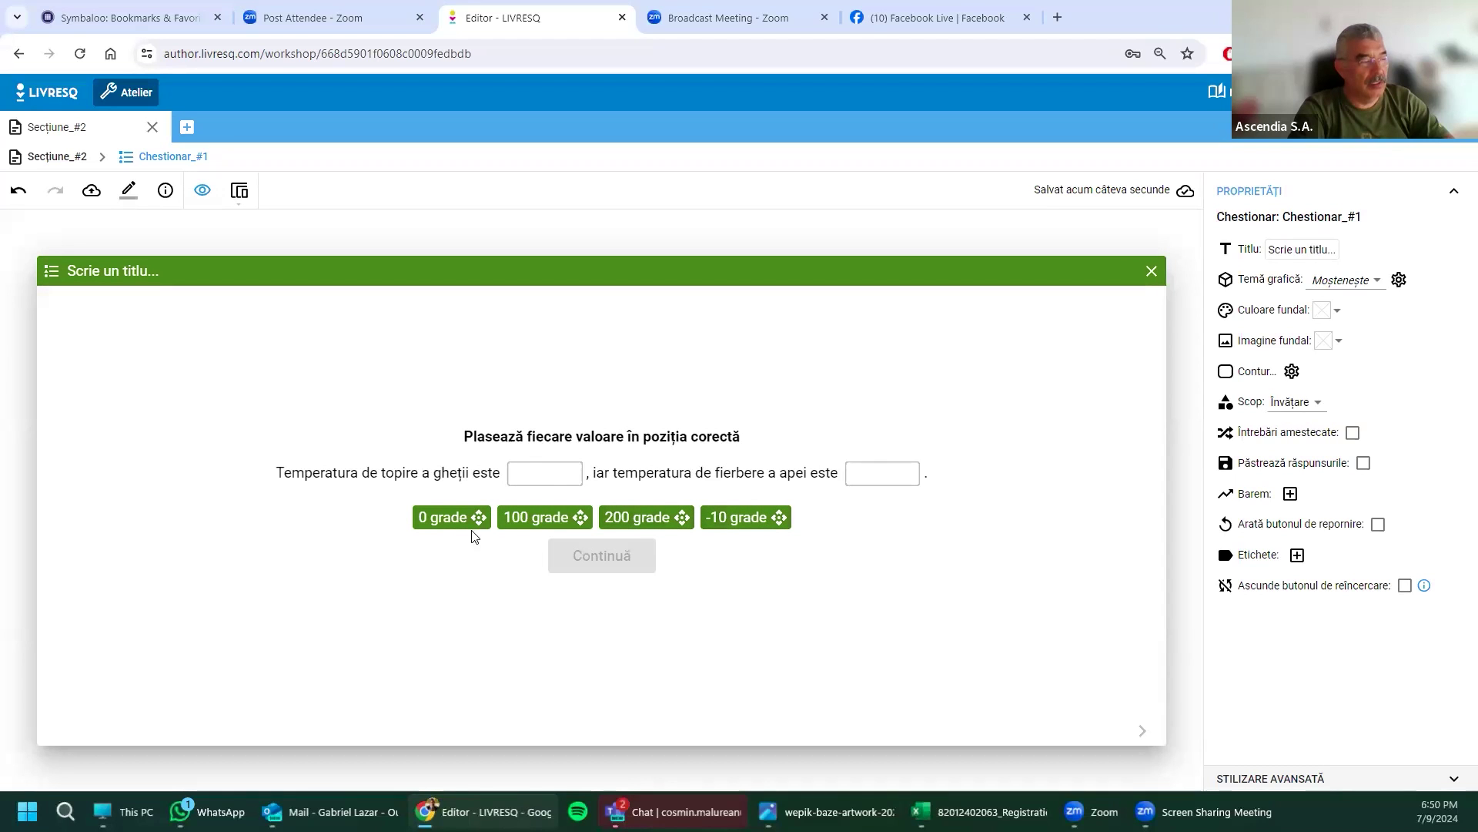
left_click_drag(601, 519, 527, 472)
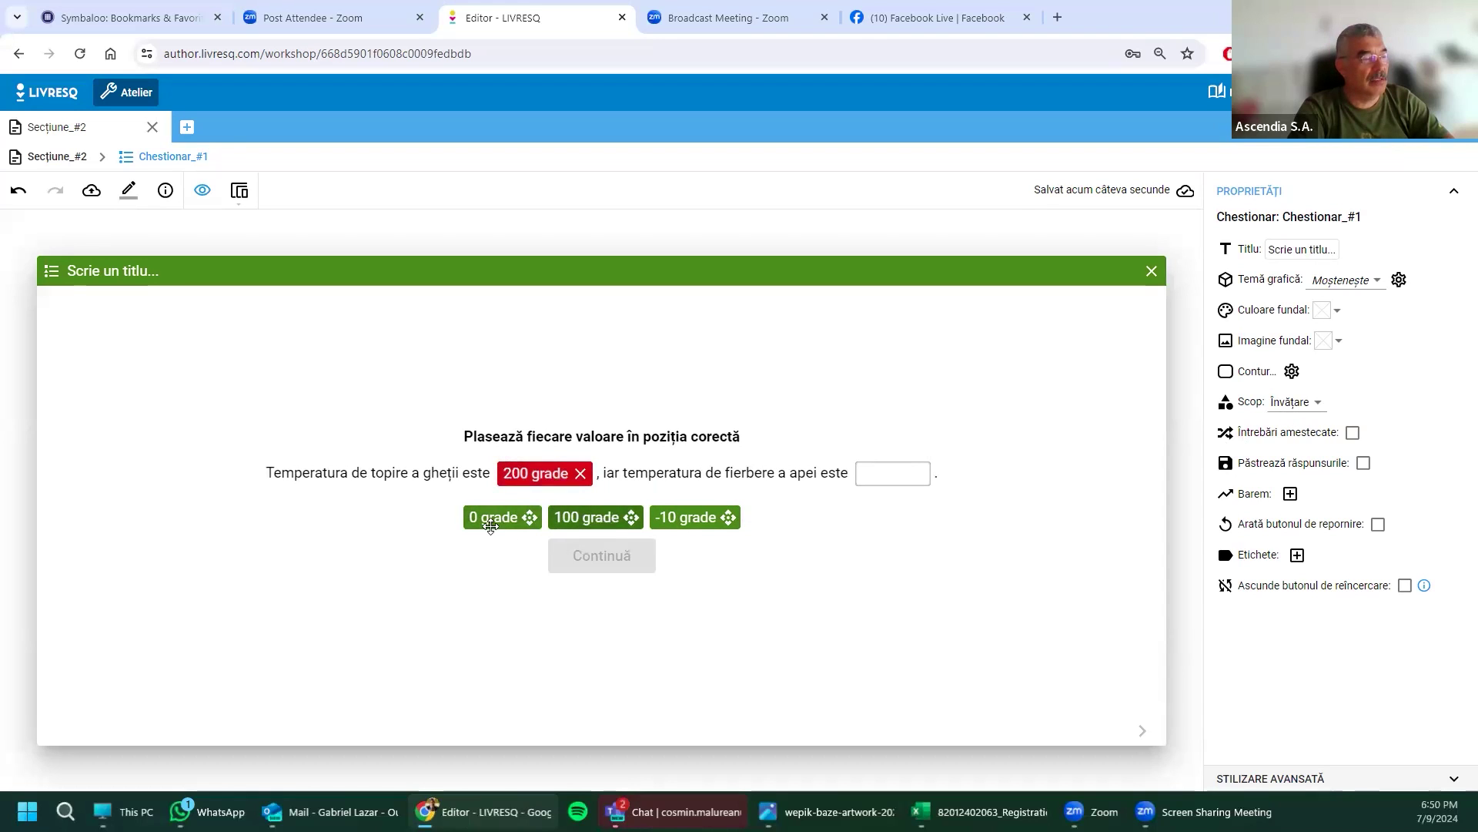
left_click_drag(504, 516, 552, 464)
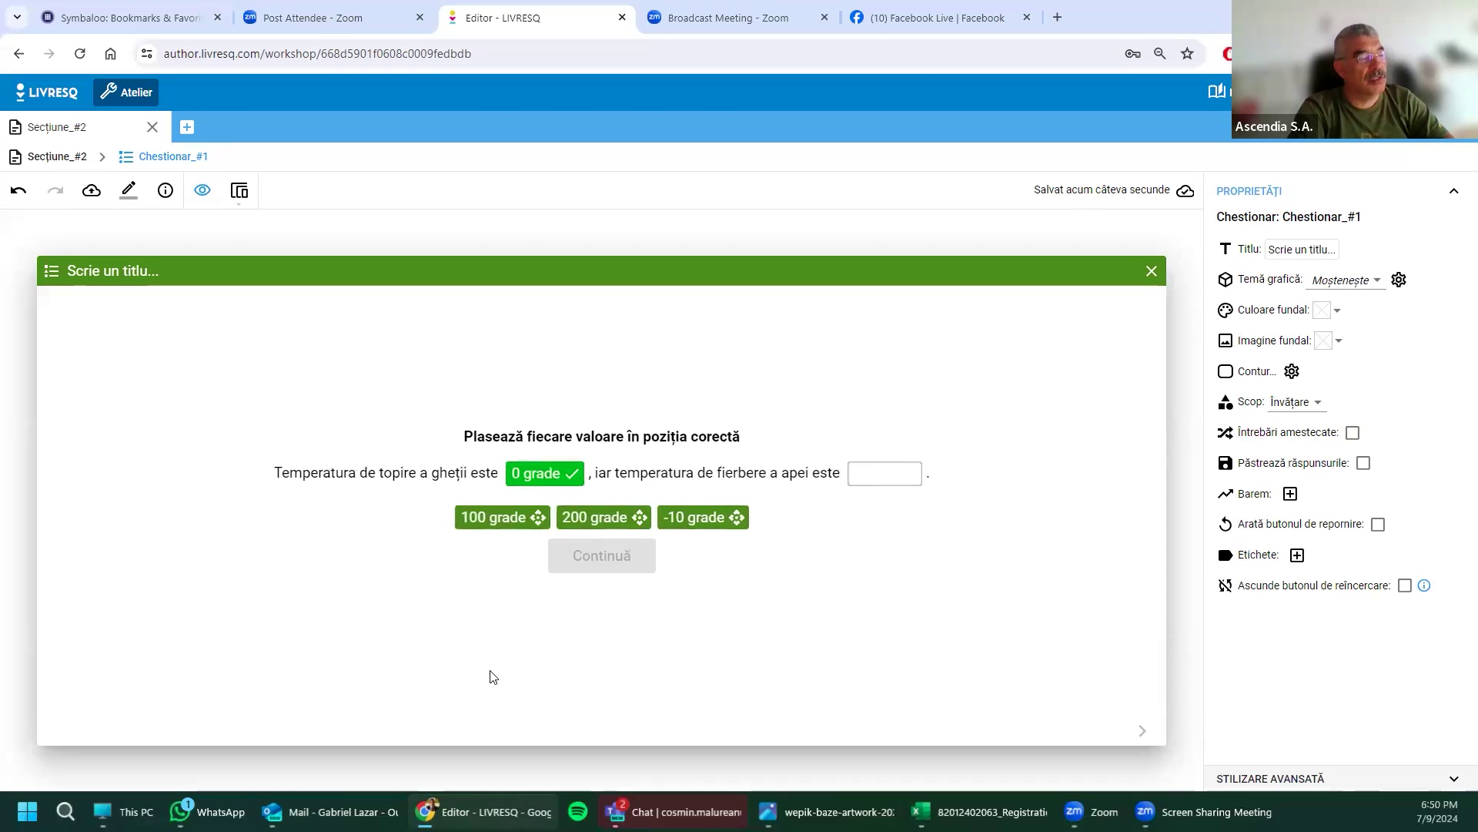
left_click_drag(517, 518, 921, 456)
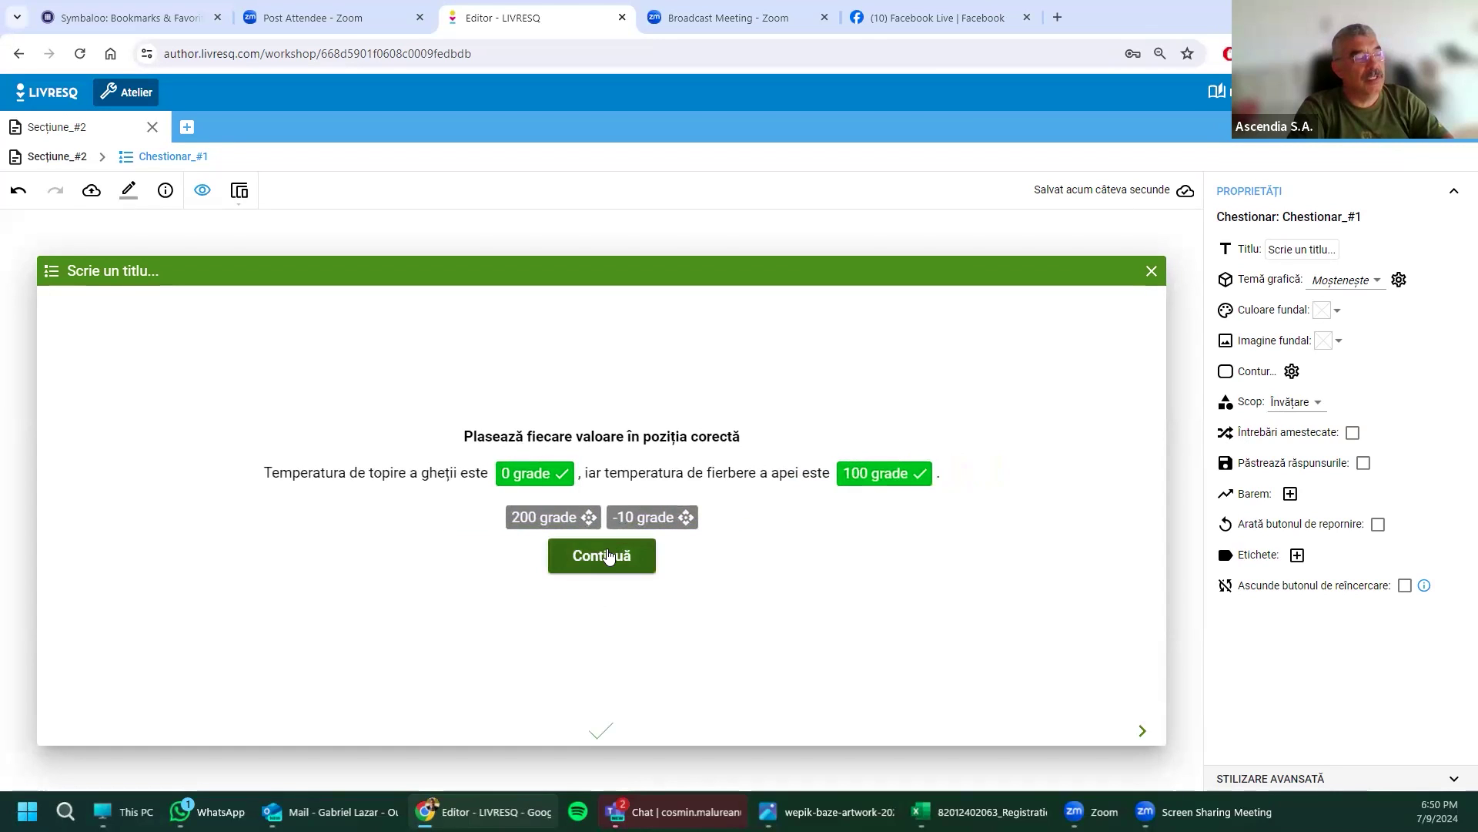
left_click(605, 551)
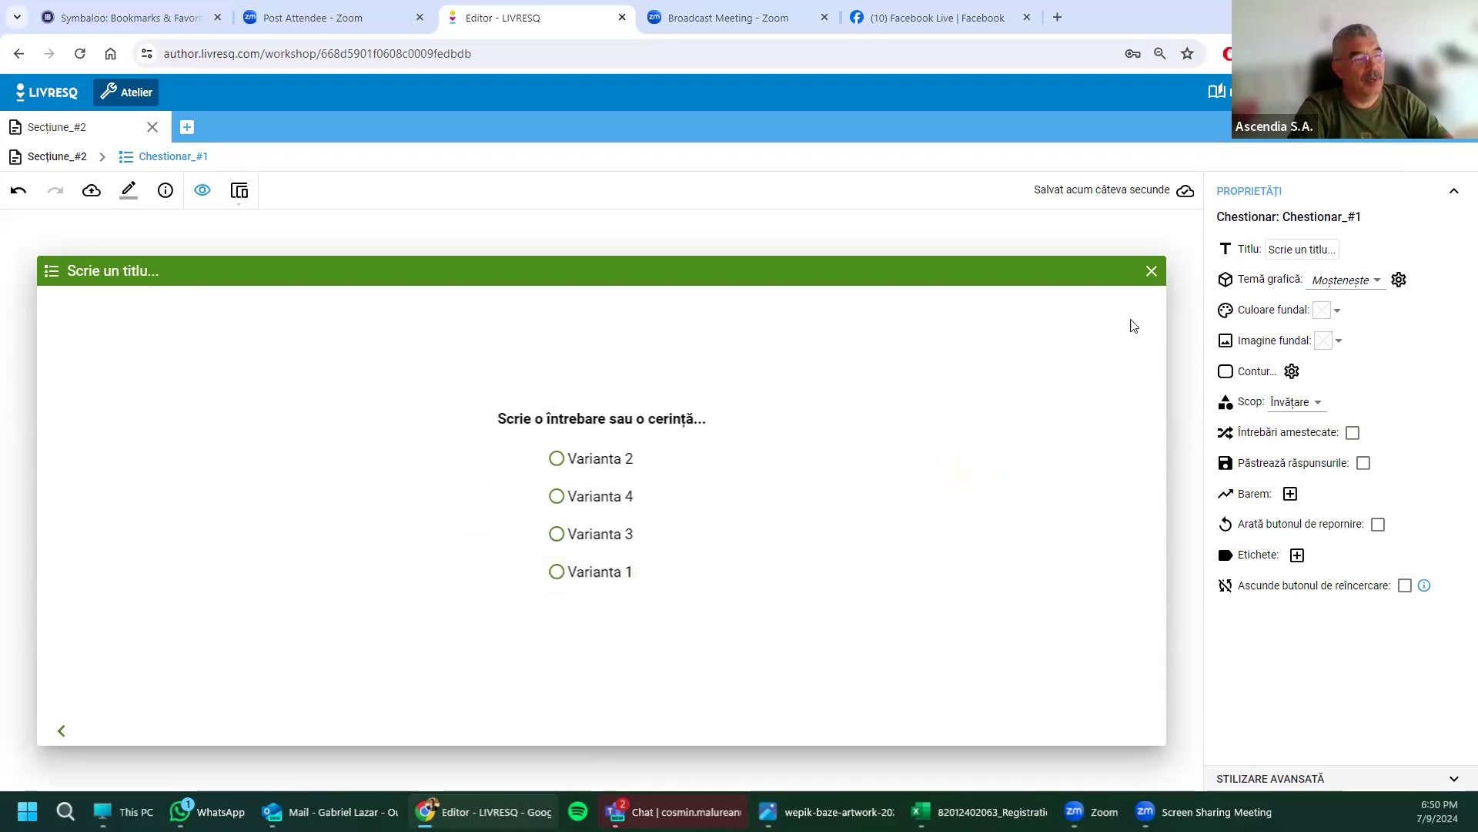
left_click(202, 191)
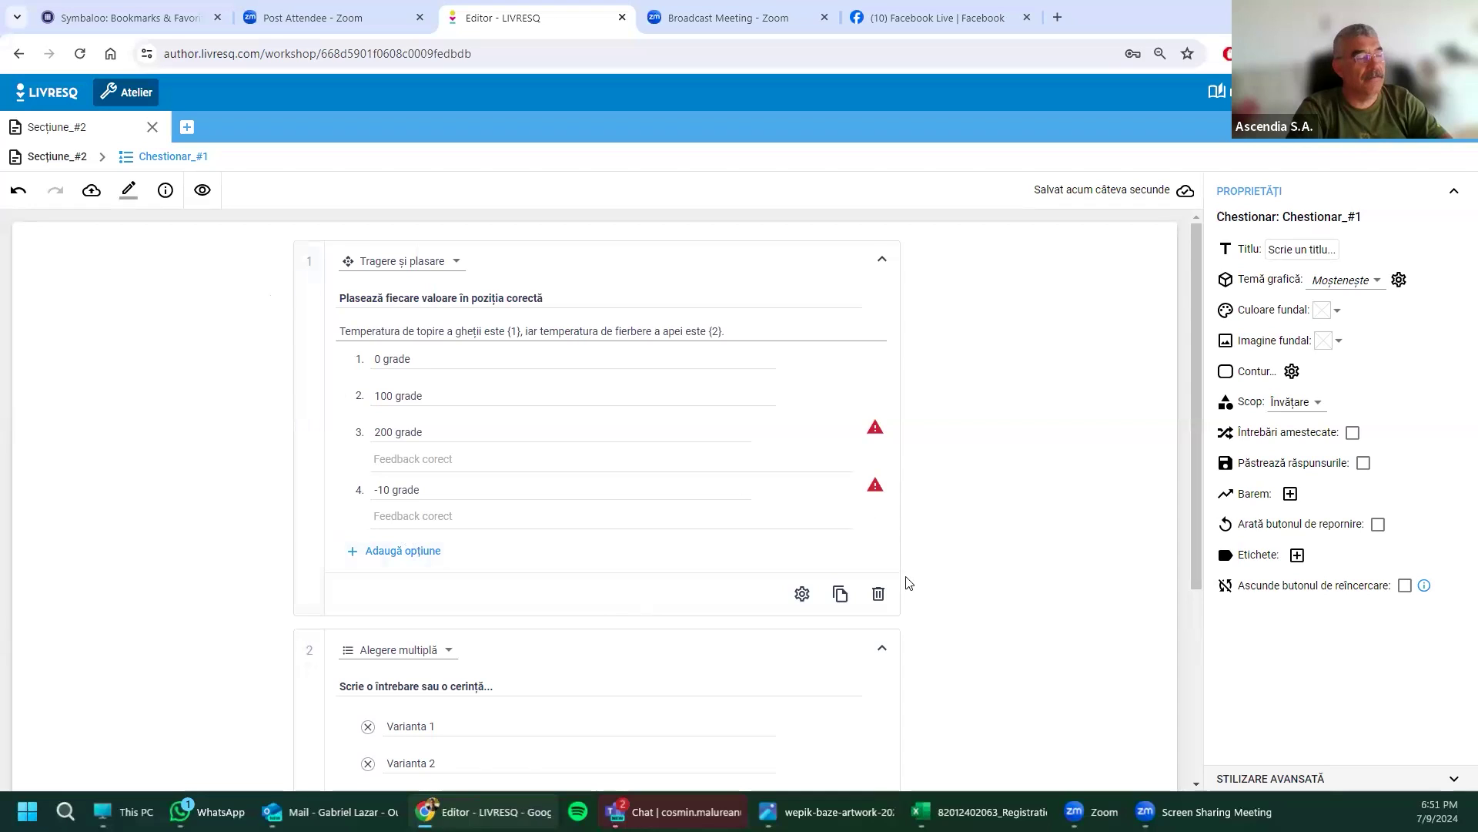
Step: Duplicate the drag-and-drop question and change the first copy's type to "Selectare din listă"
left_click(840, 595)
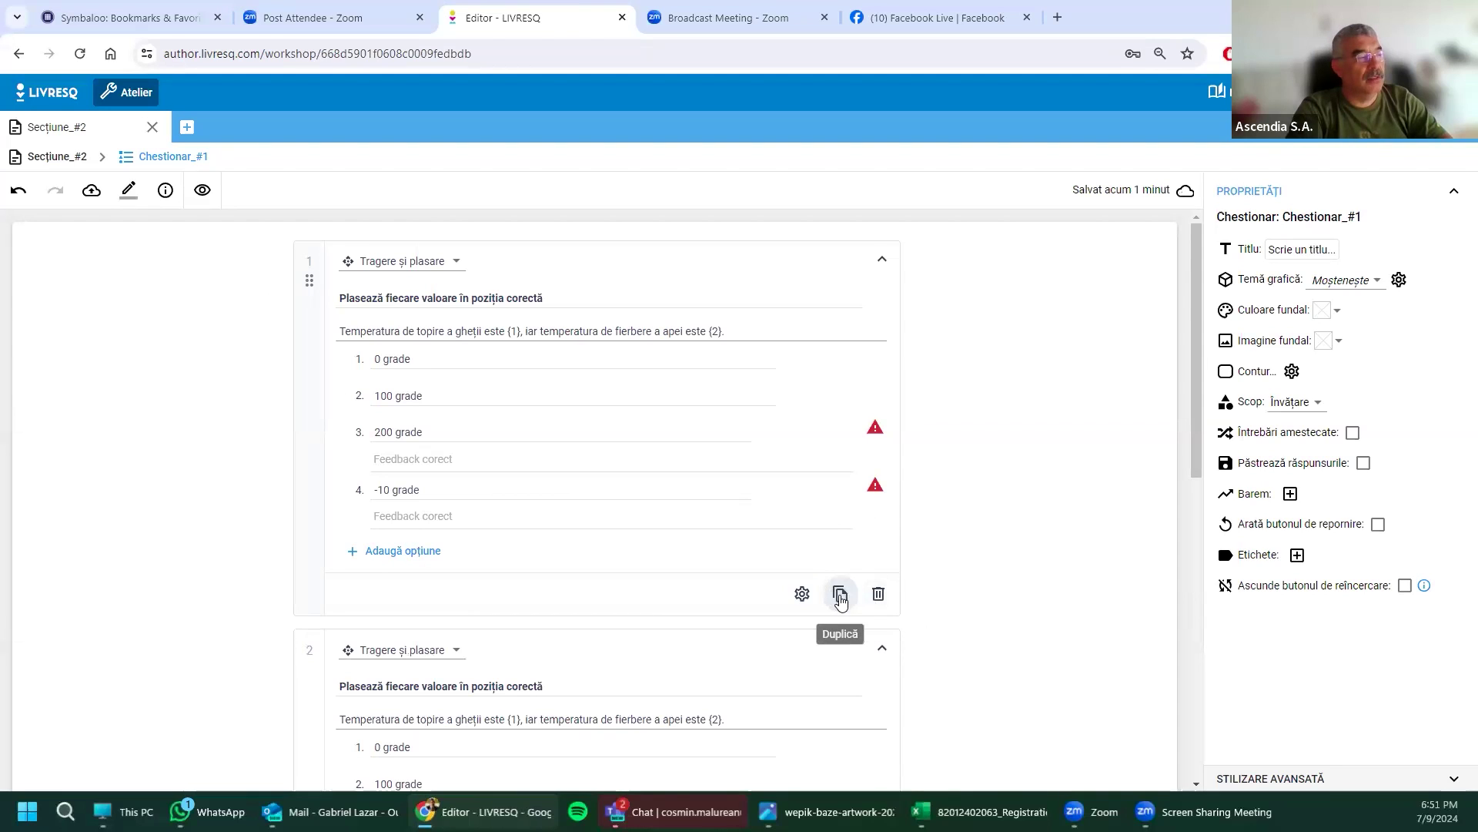
left_click(457, 260)
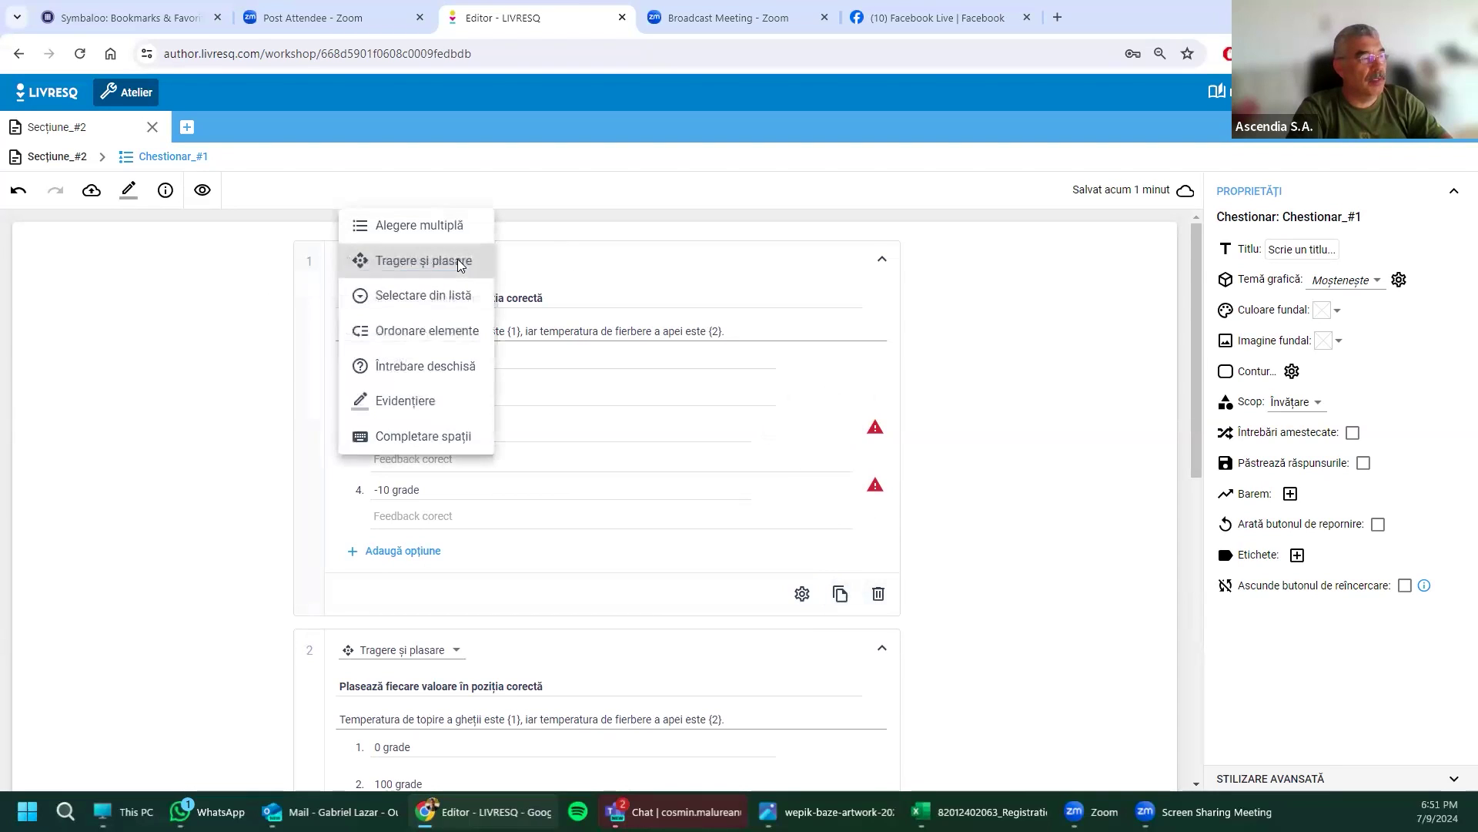
left_click(418, 299)
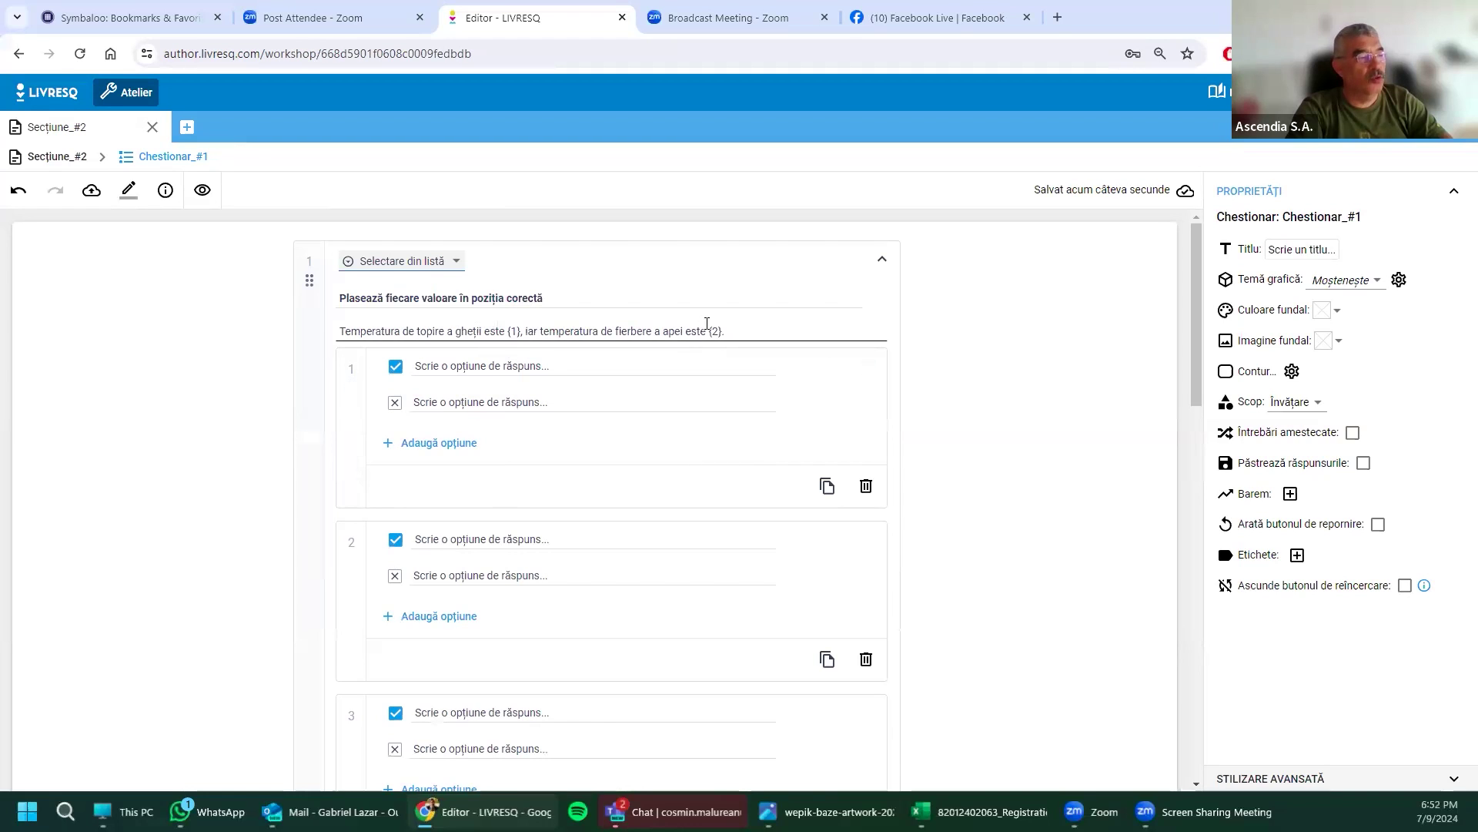
Step: Delete the two surplus answer lists, the third and fourth, from the list-selection question
scroll(339, 613, "down", 4)
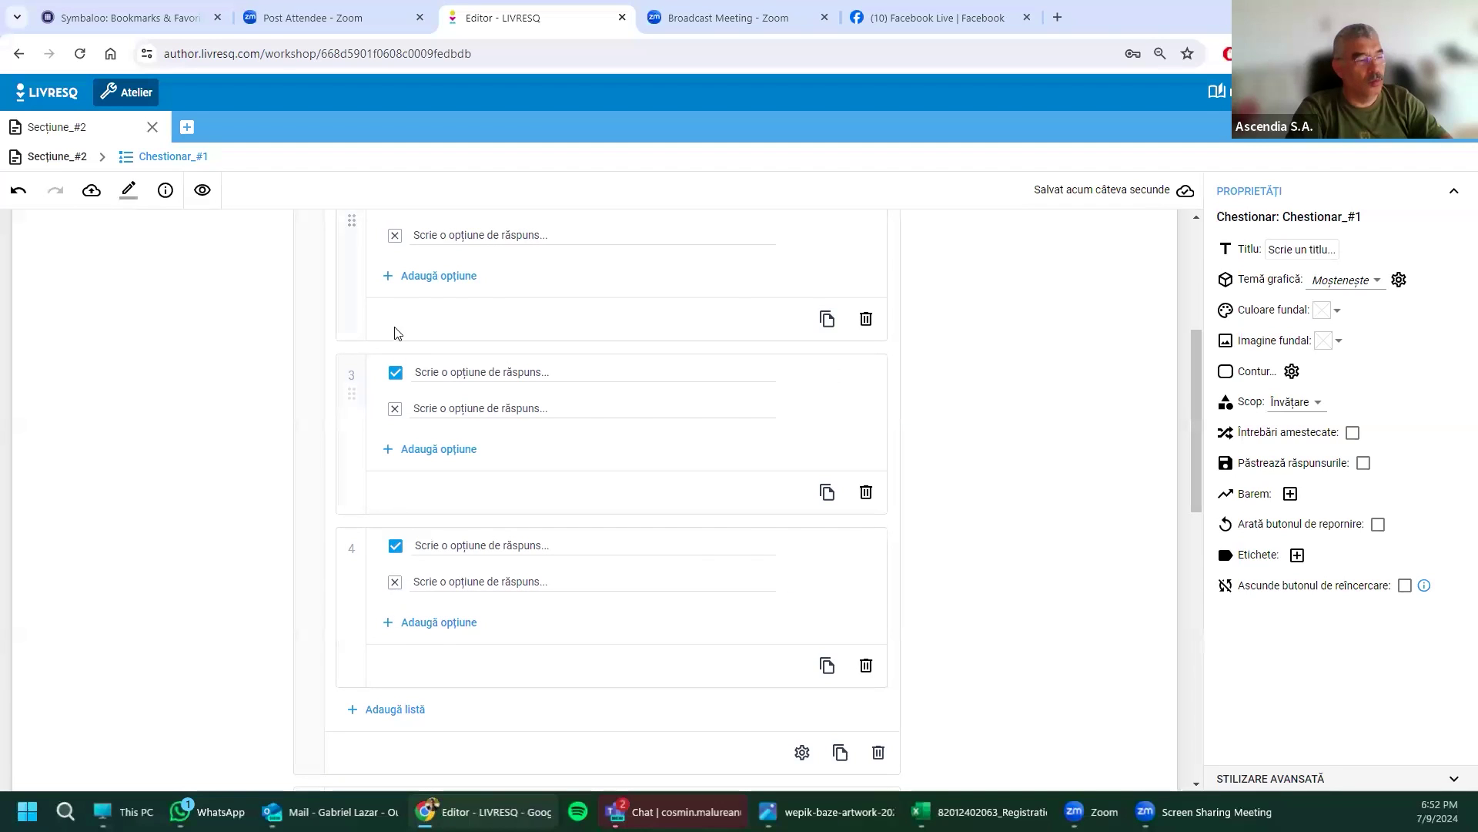
left_click(867, 493)
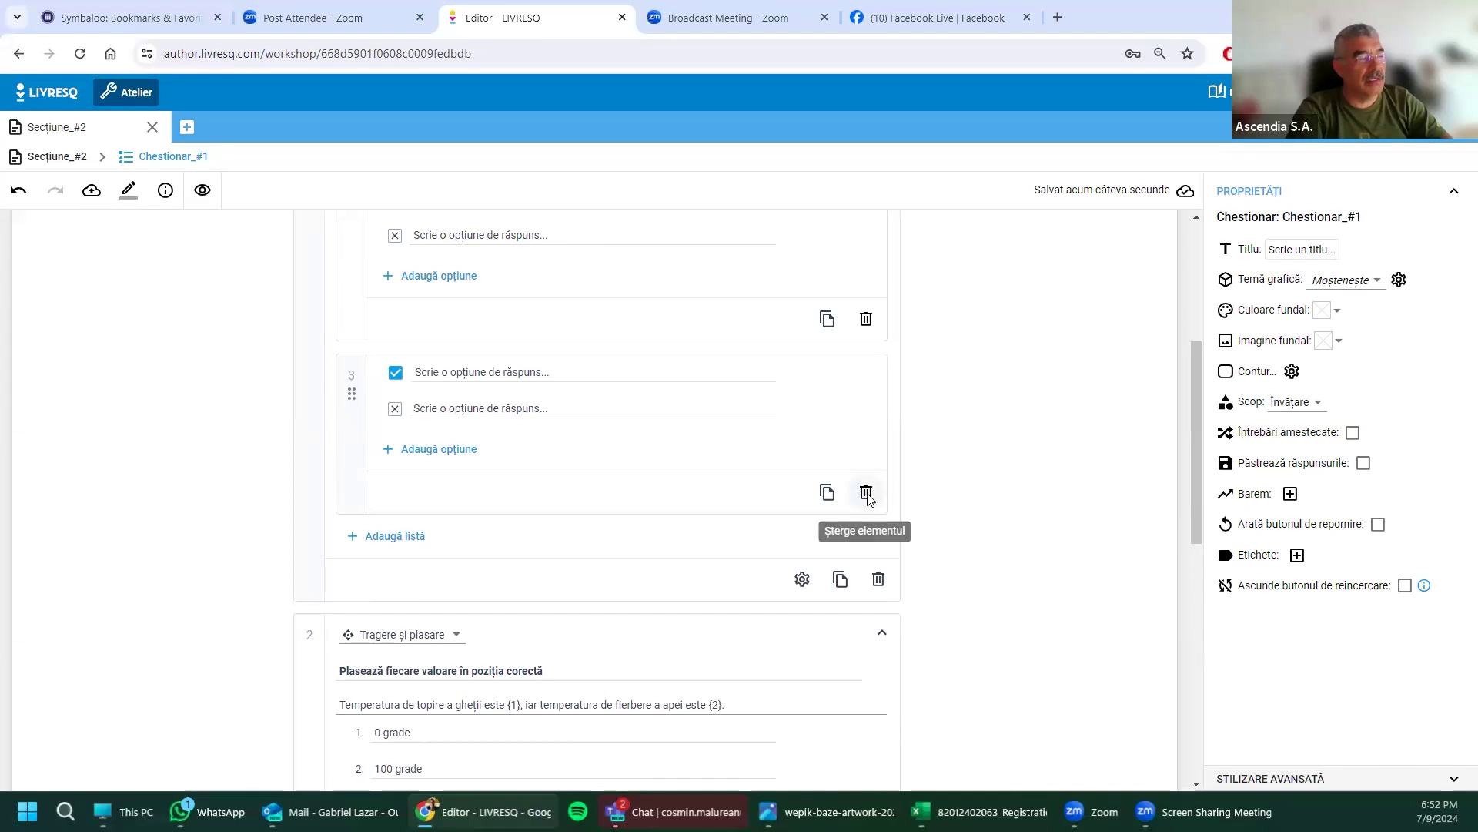
left_click(867, 493)
Step: Fill the first answer list with "0 grade" as the correct option and "100 grade" as the wrong one
scroll(475, 383, "up", 4)
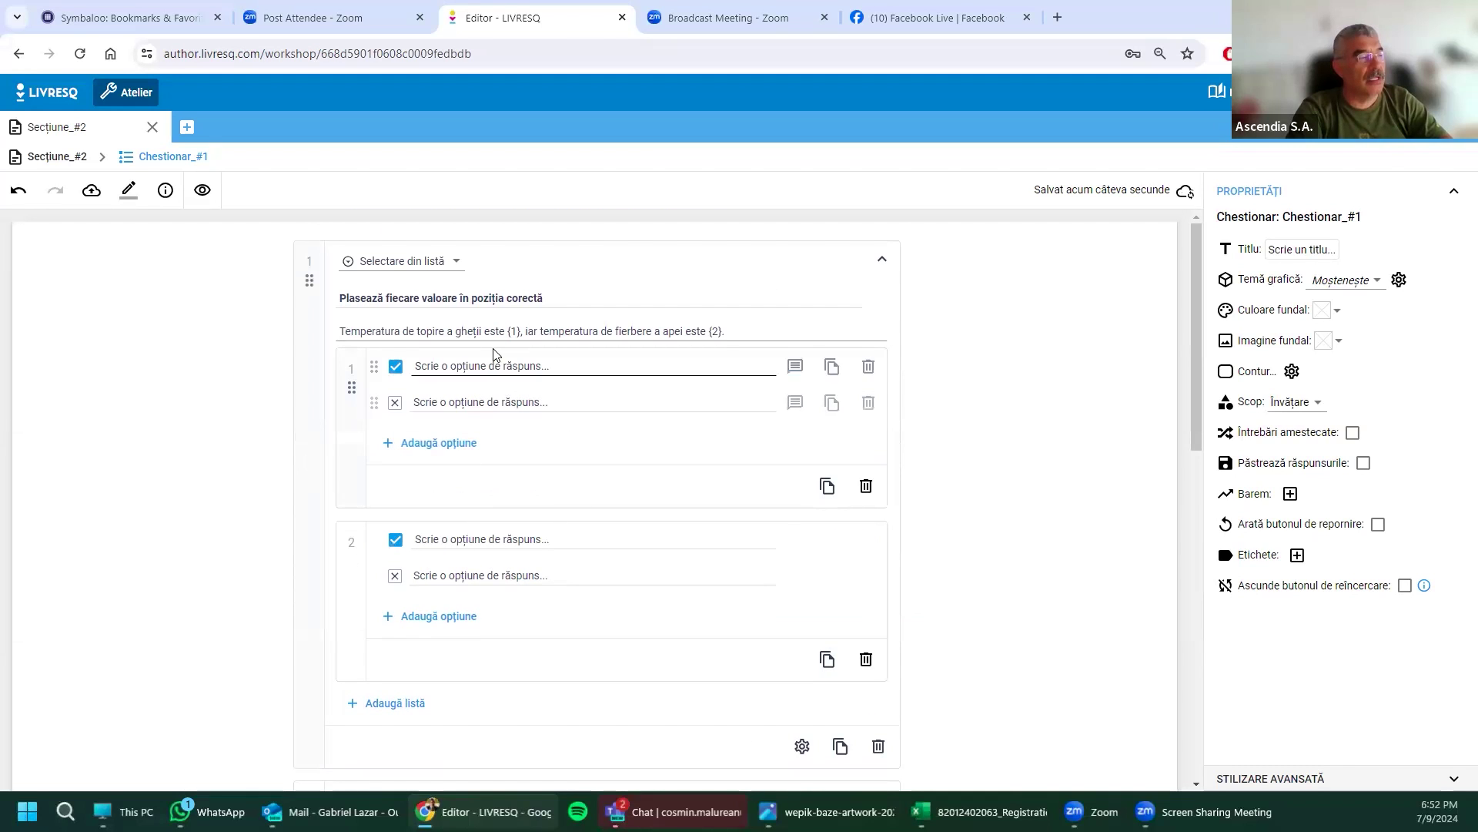
left_click(426, 366)
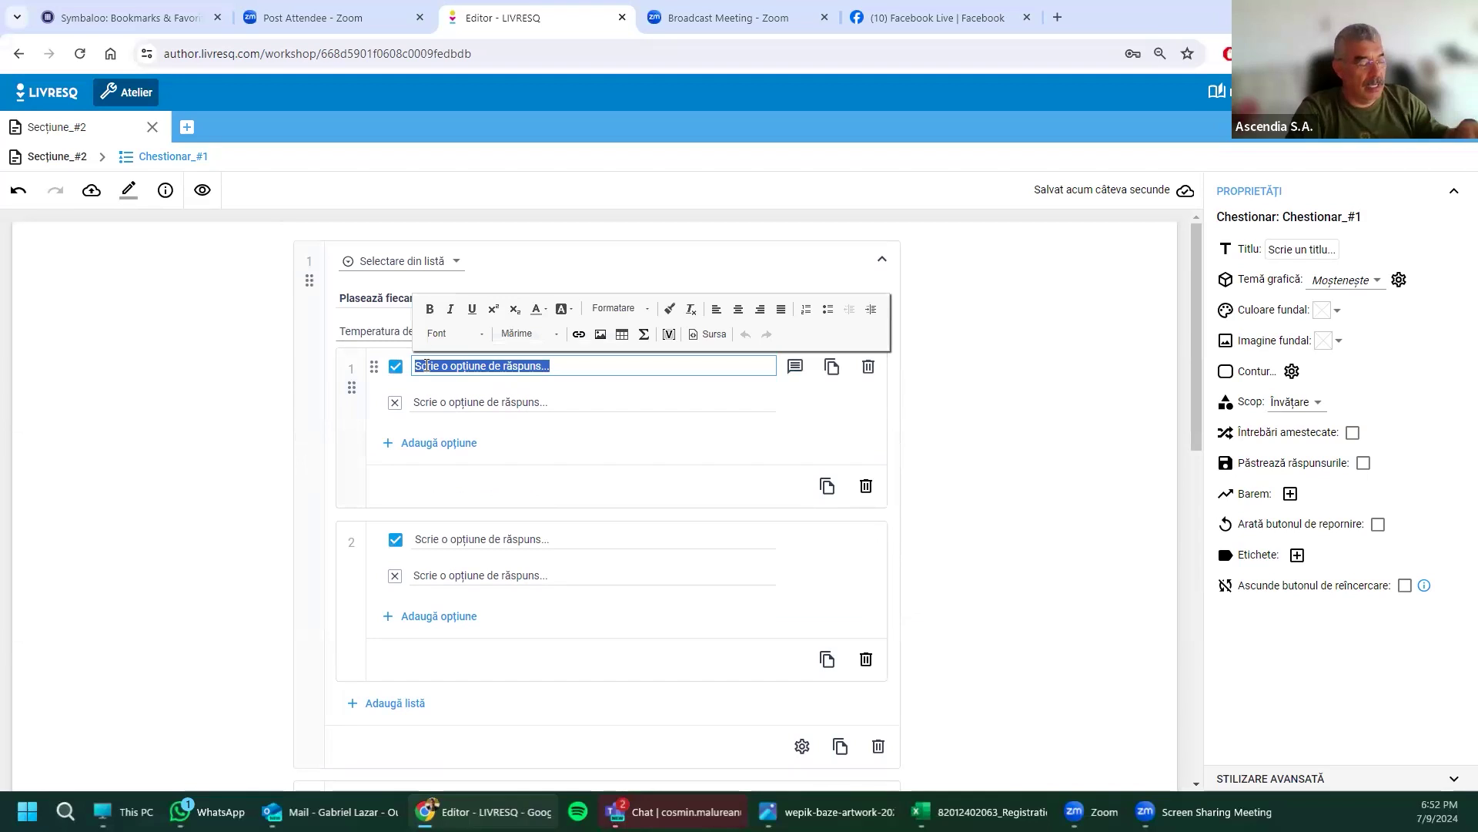
type("q")
type(" gra")
type("de")
left_click(417, 401)
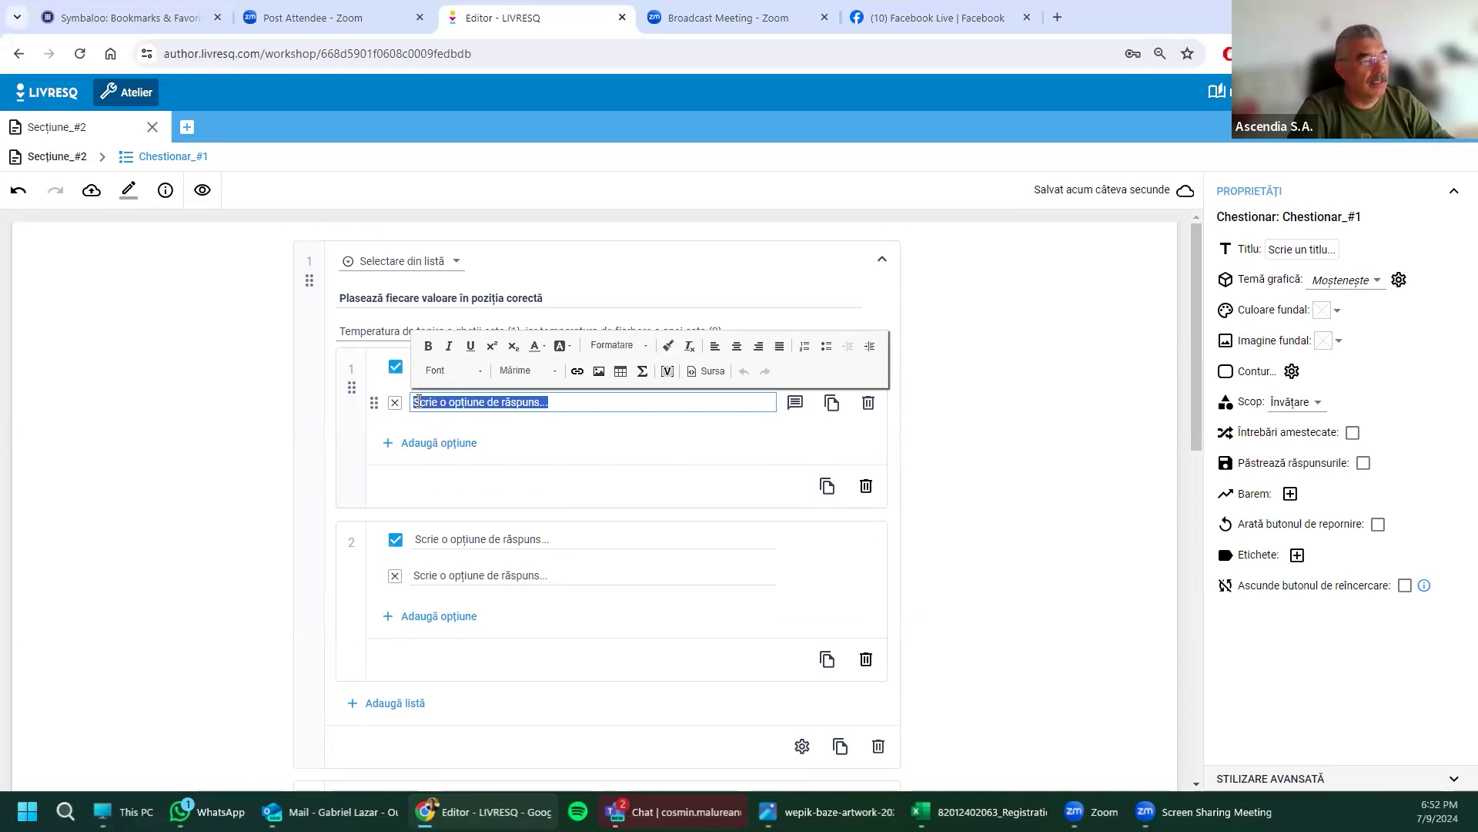
type("100 grade")
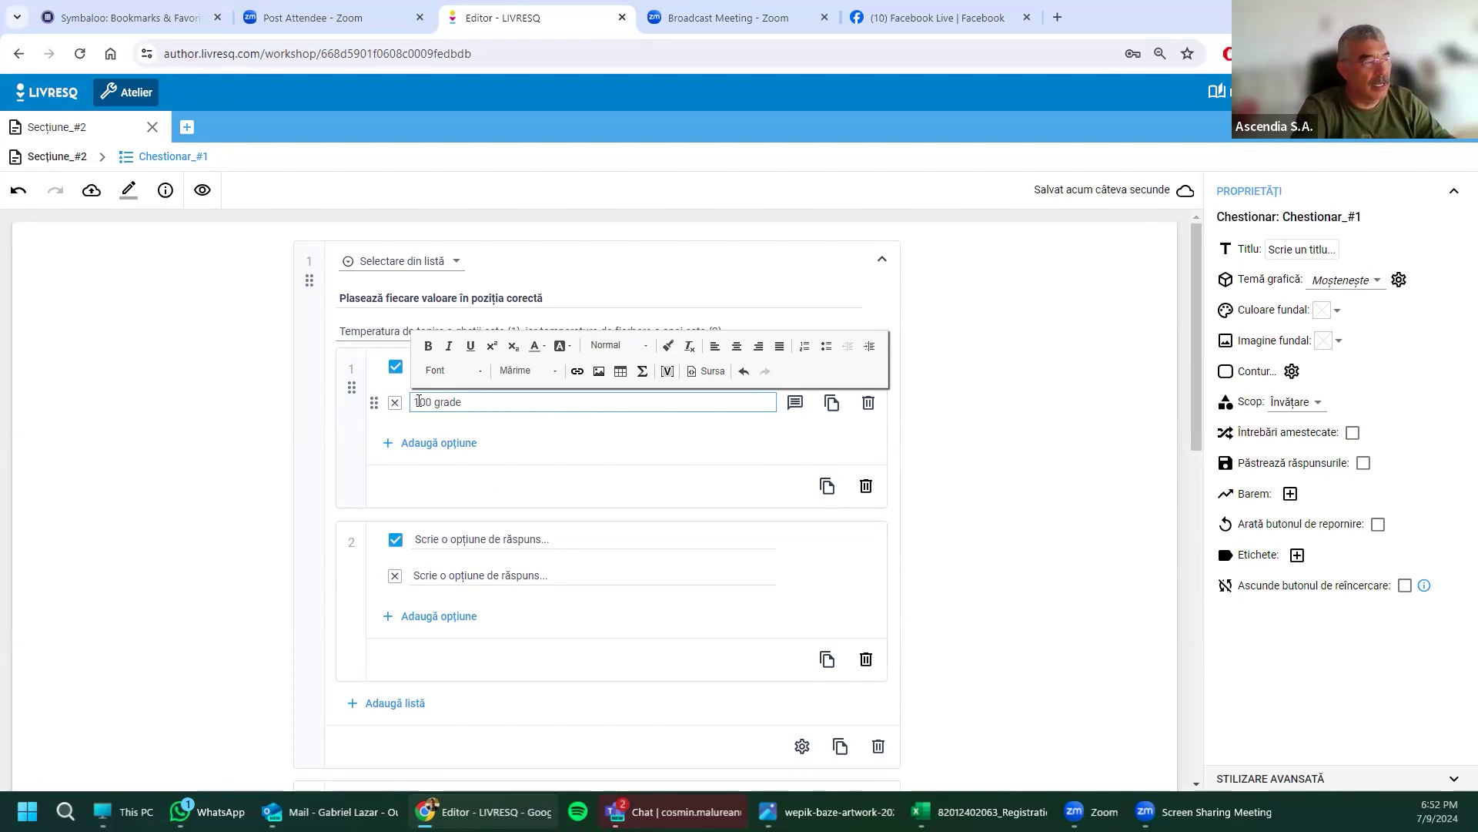
left_click(391, 445)
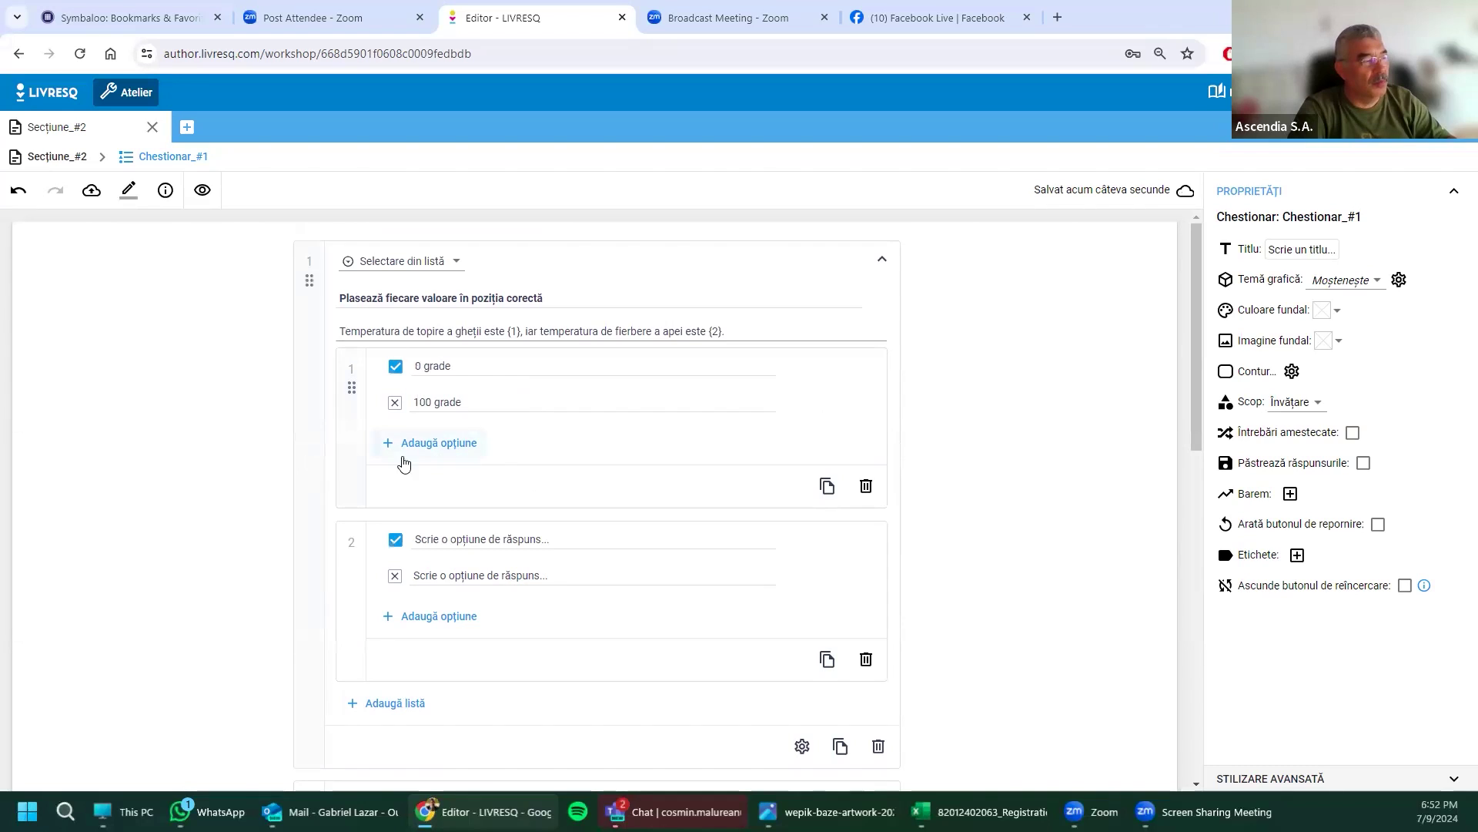
Step: Add a third option, "10 grade", to the first answer list as a wrong answer
left_click(437, 445)
left_click(462, 439)
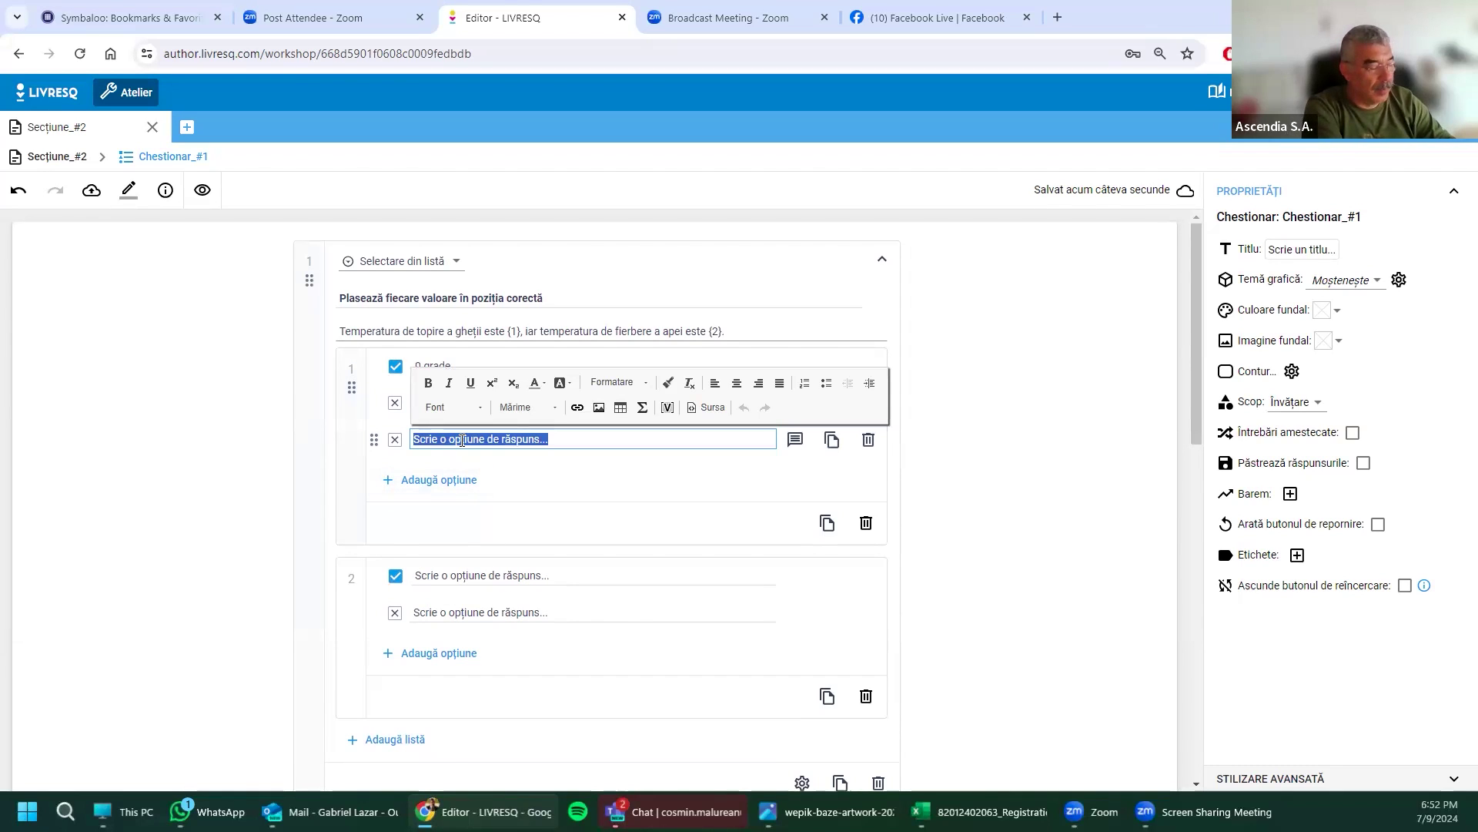
type("10 grade")
left_click(791, 497)
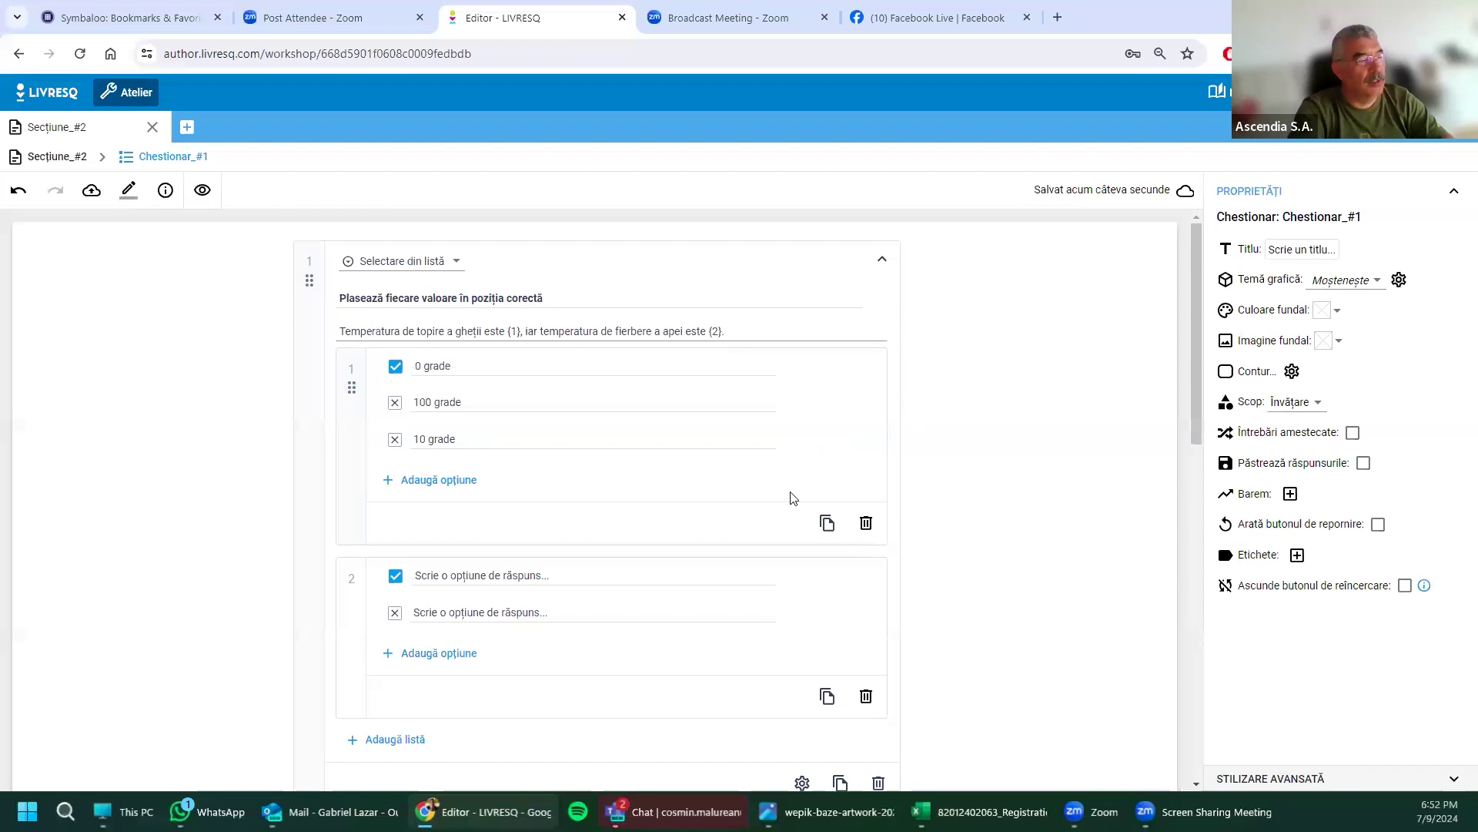
Step: Duplicate the first answer list and delete the remaining list with placeholder options
left_click(826, 524)
scroll(645, 594, "down", 3)
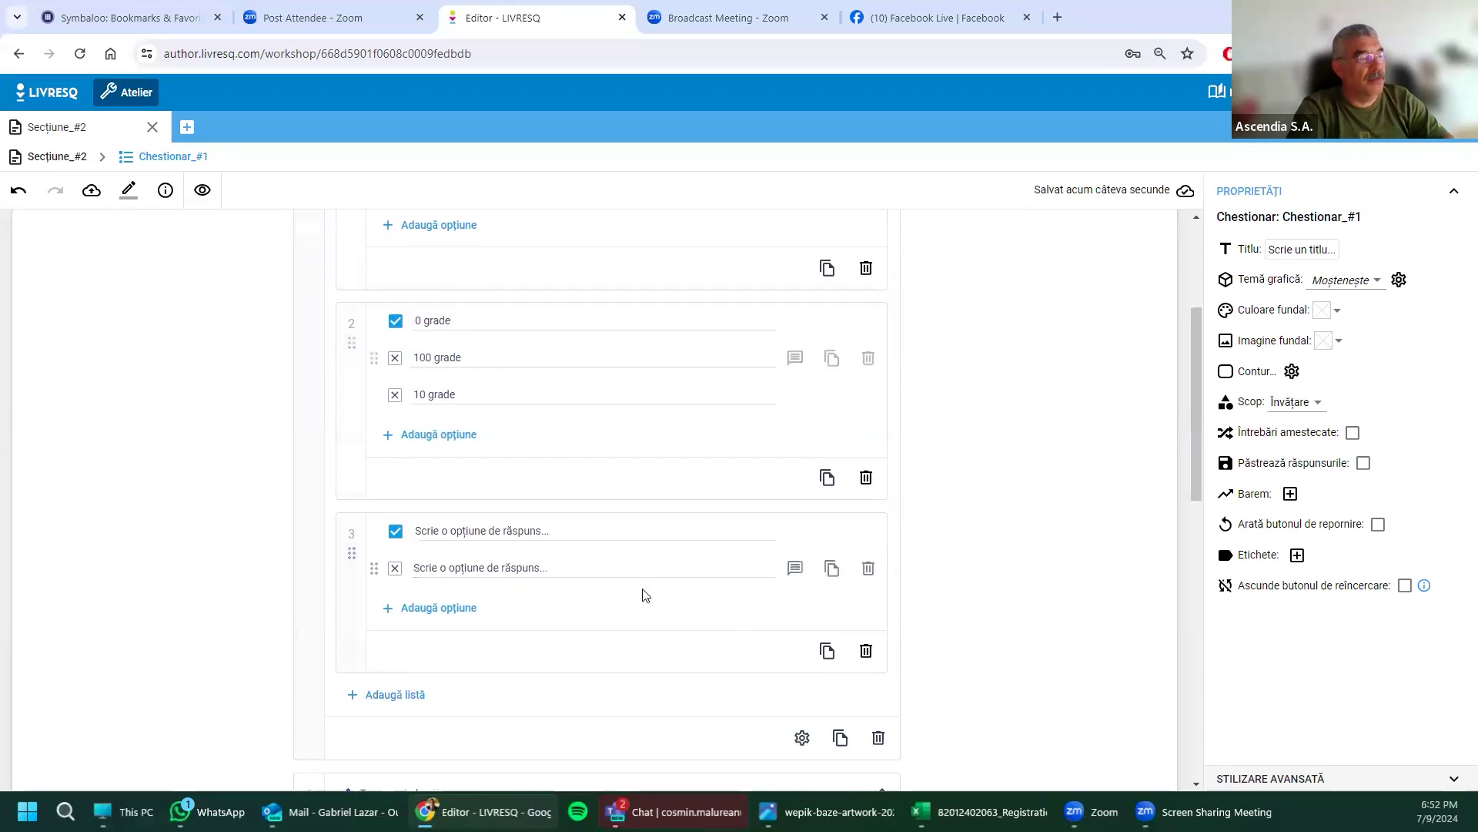
left_click(867, 653)
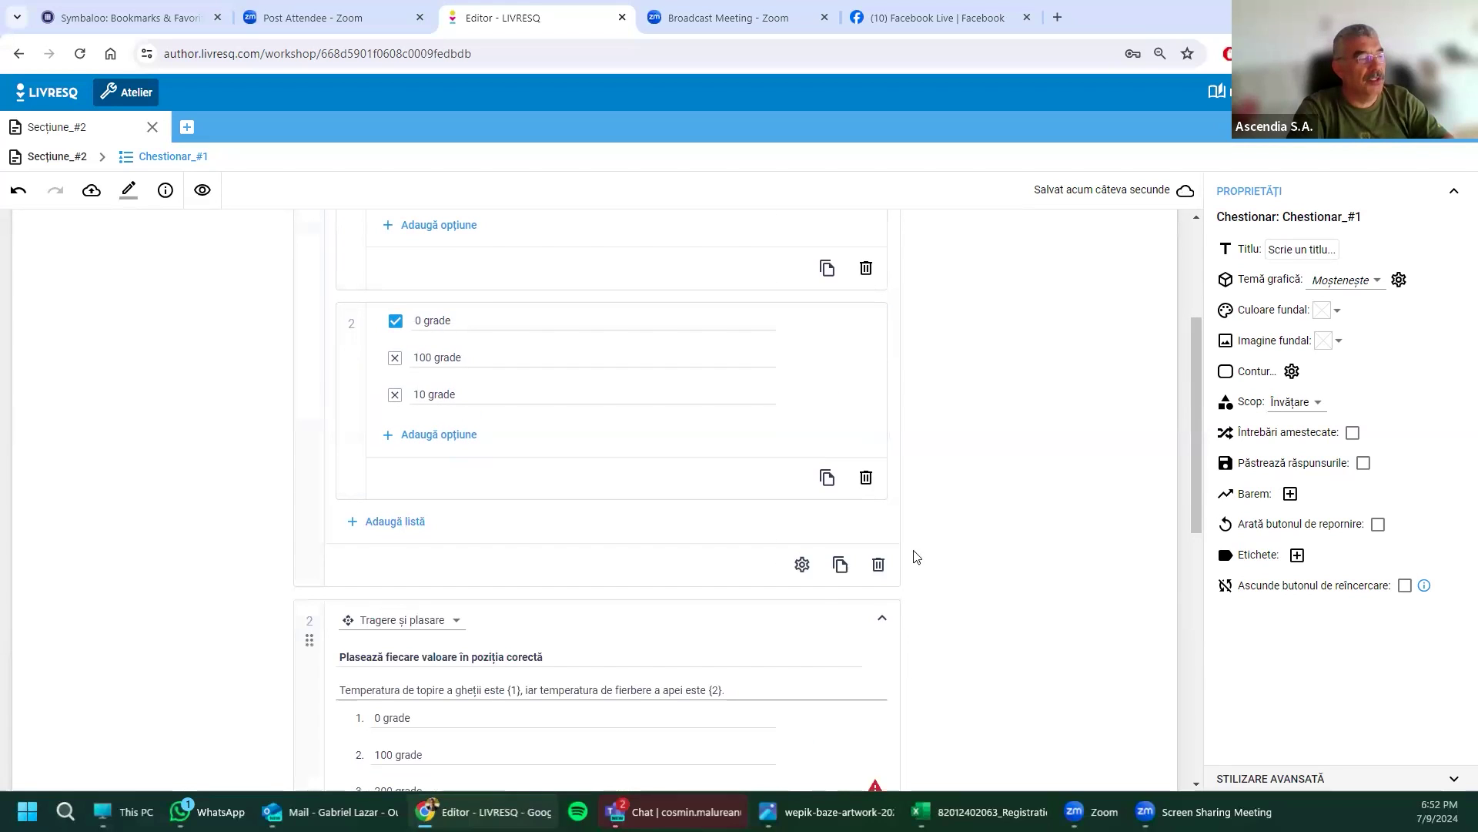
Step: Make "100 grade" the only correct answer in the second list, unmarking "0 grade"
scroll(587, 522, "up", 3)
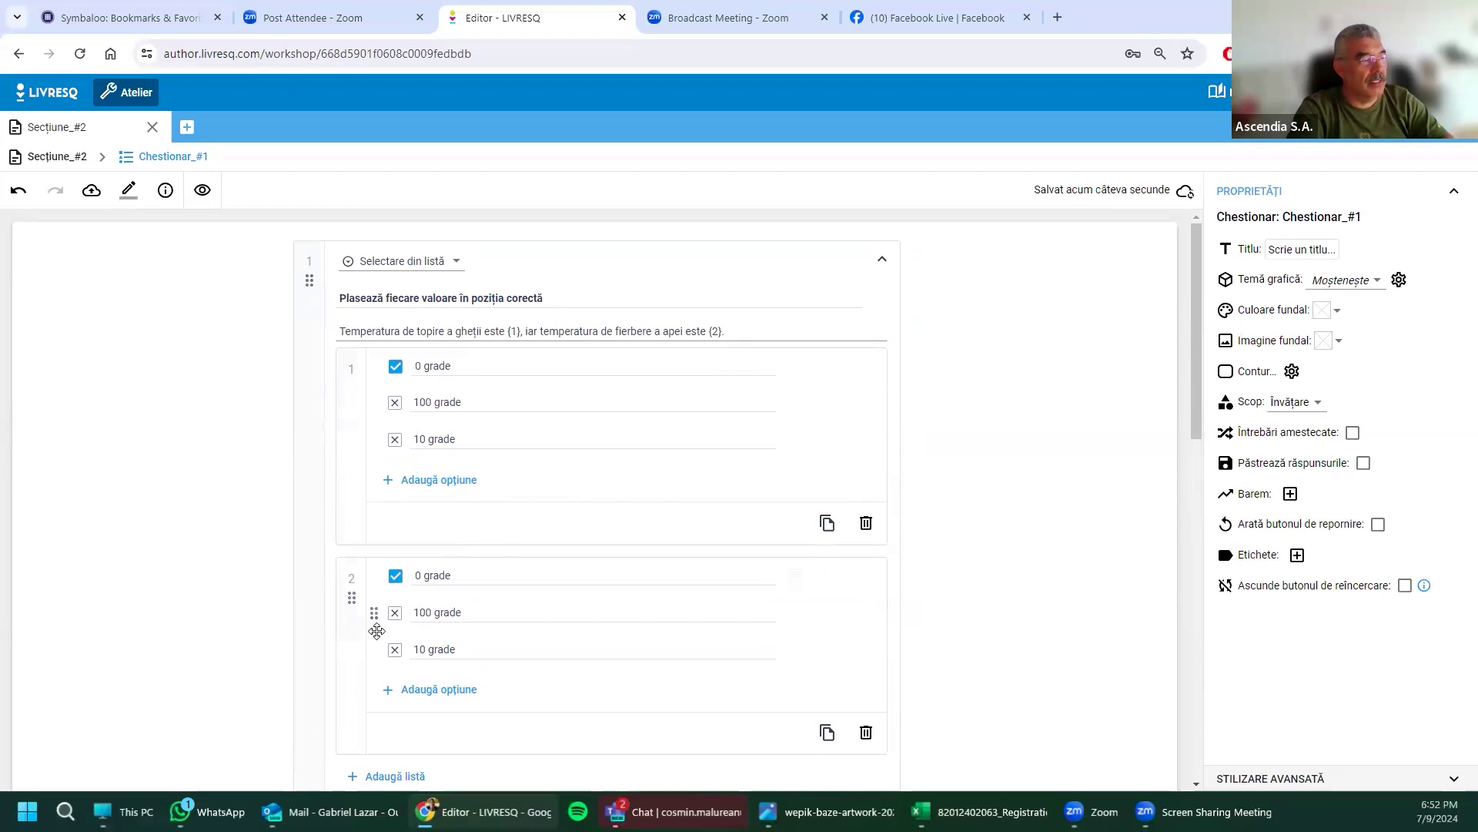
left_click(395, 612)
left_click(396, 578)
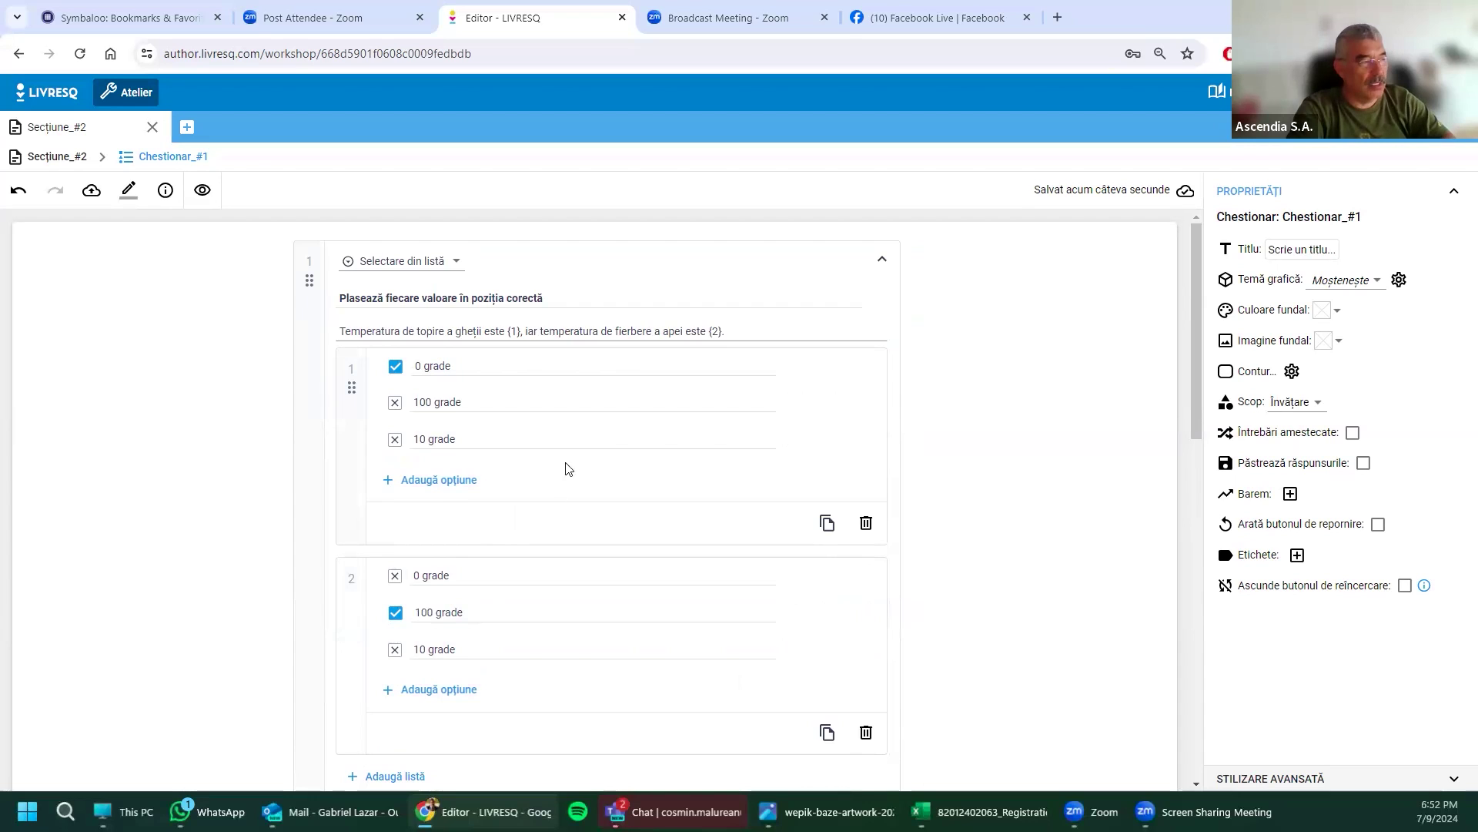
Step: Test the list-selection question in preview with "10 grade" and "0 grade" in the first gap and "100 grade" in the second, continue, and exit preview
scroll(574, 455, "down", 2)
scroll(574, 455, "up", 2)
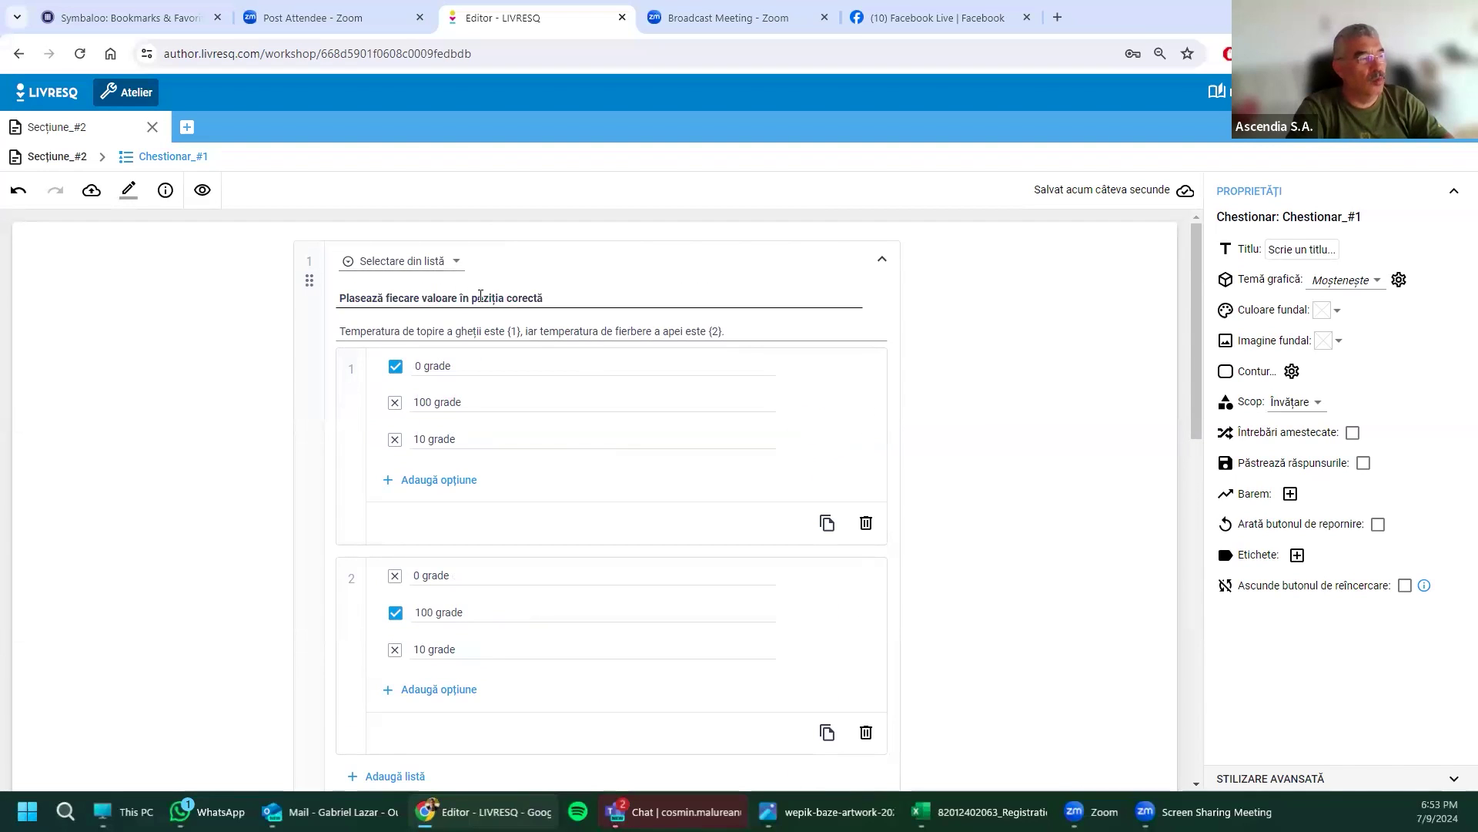
left_click(203, 190)
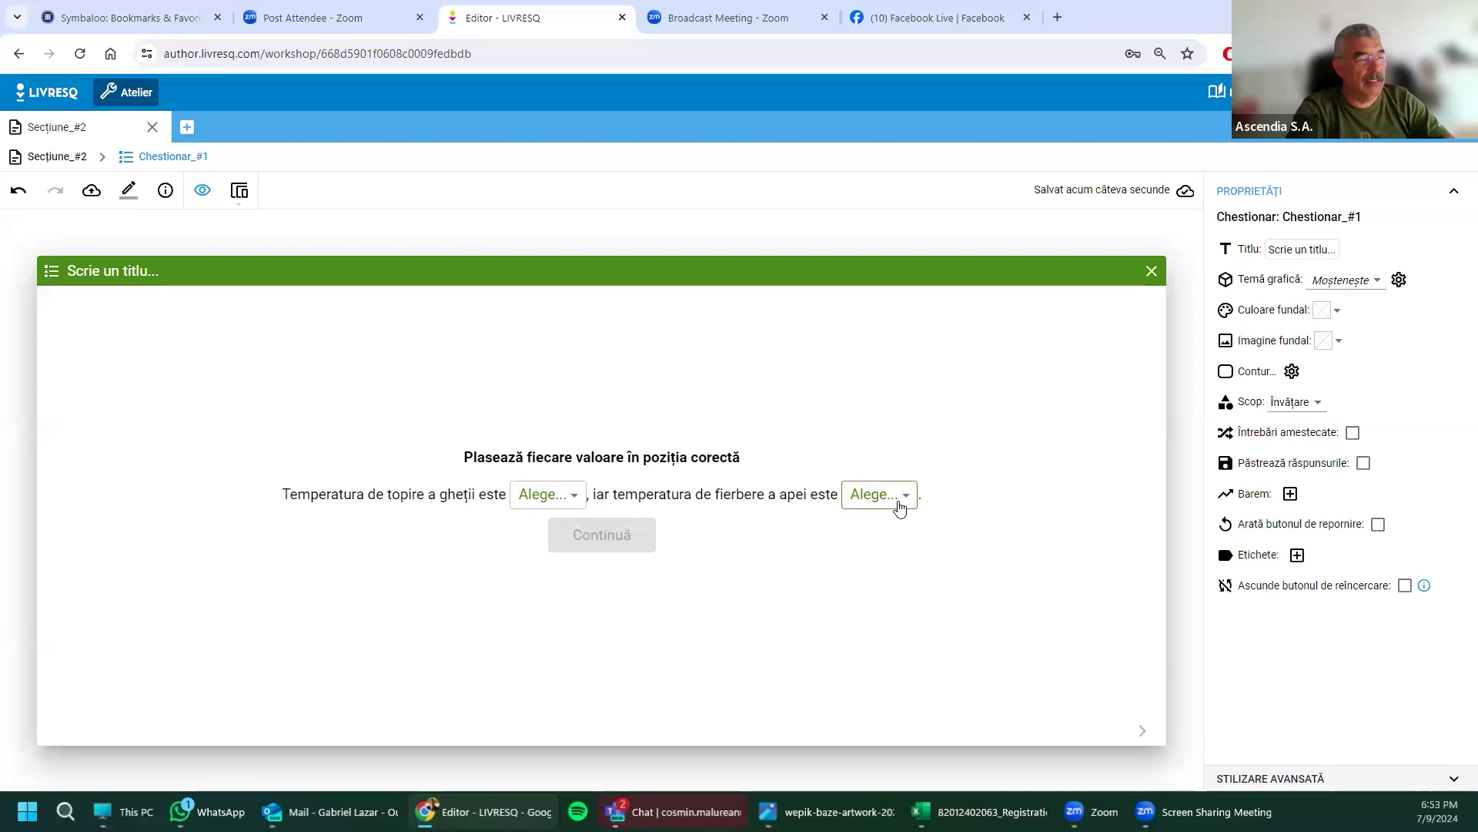
left_click(575, 496)
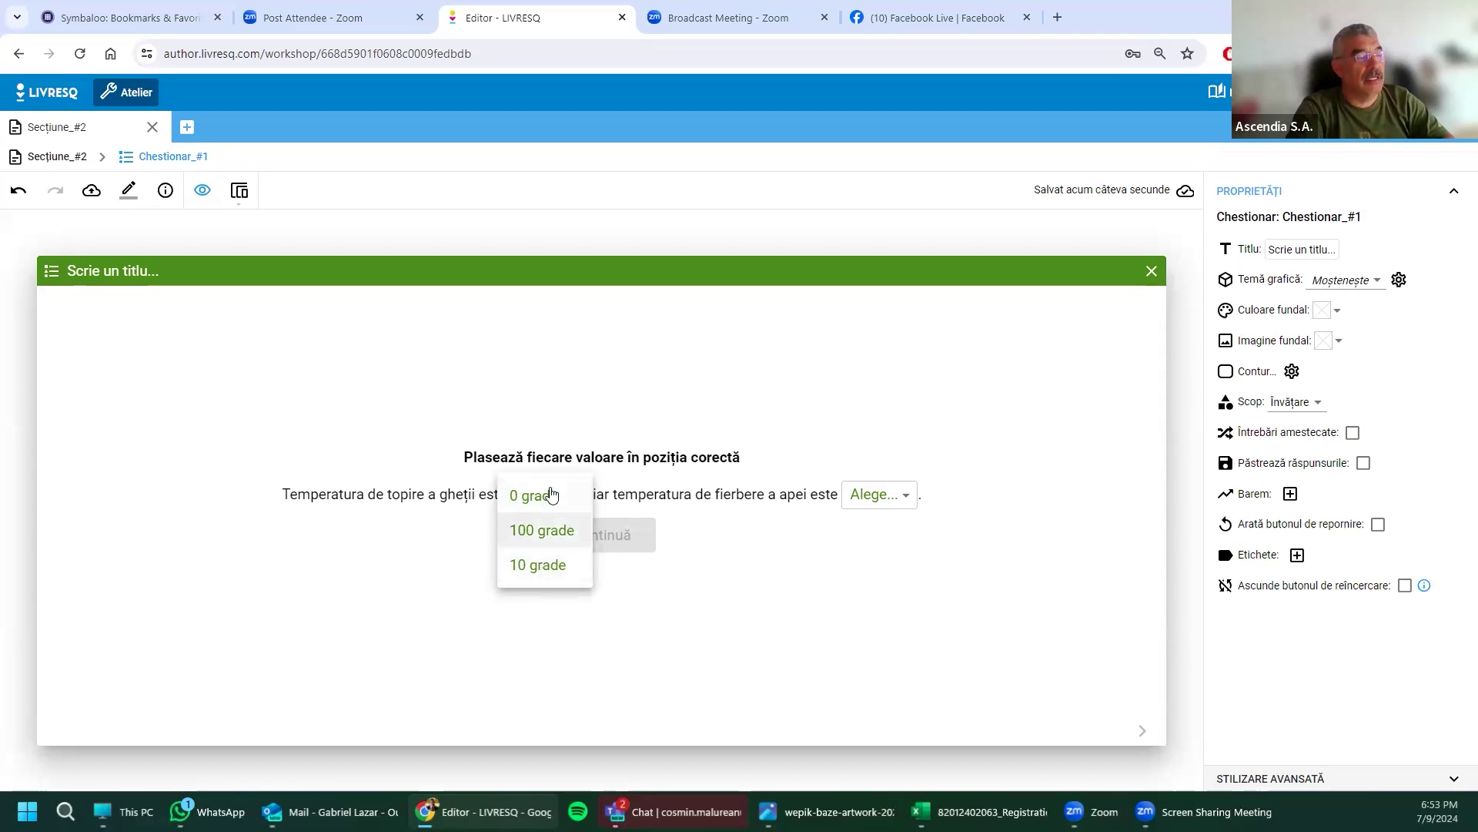
left_click(537, 566)
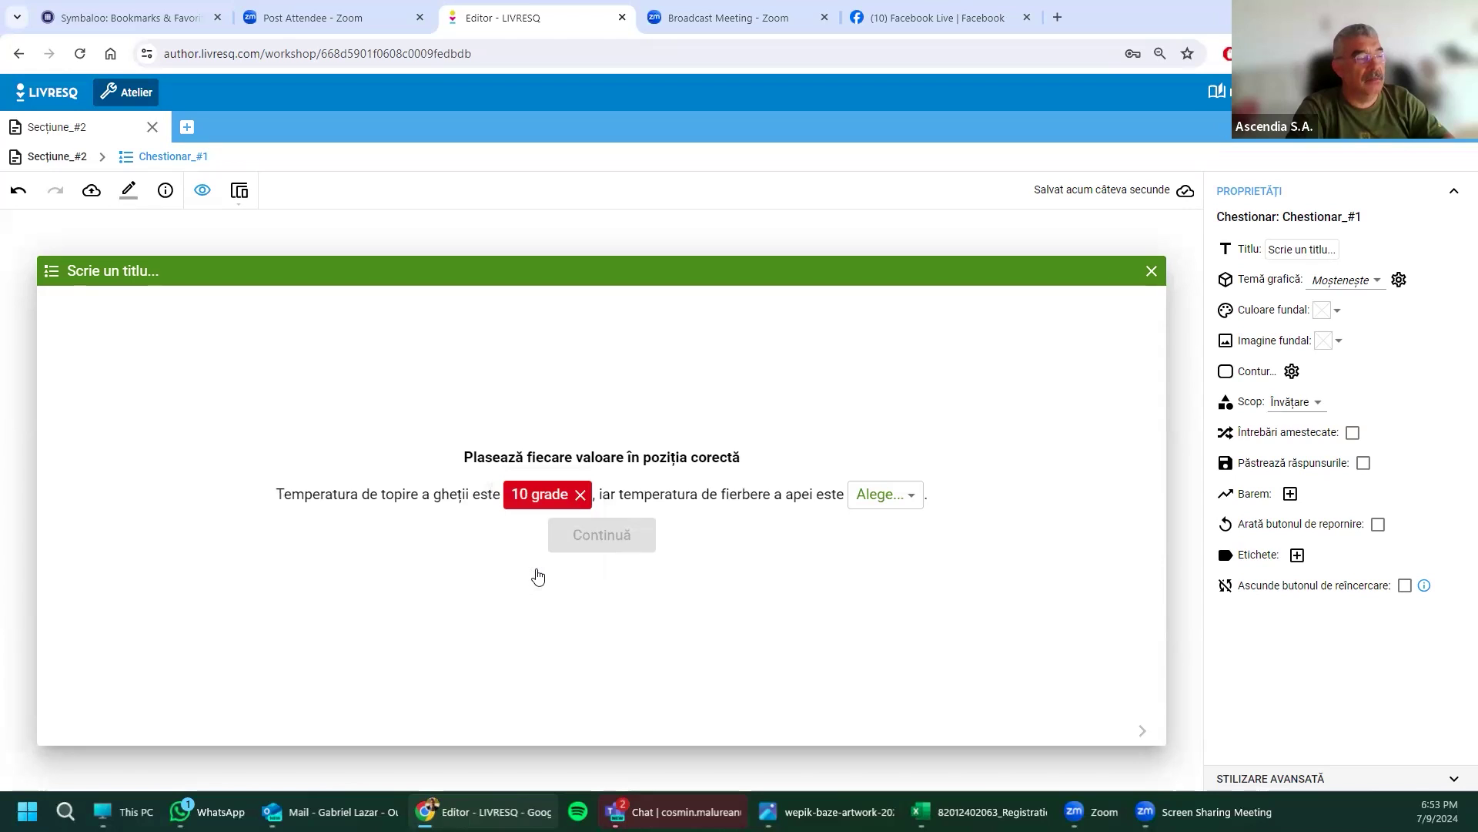
left_click(559, 501)
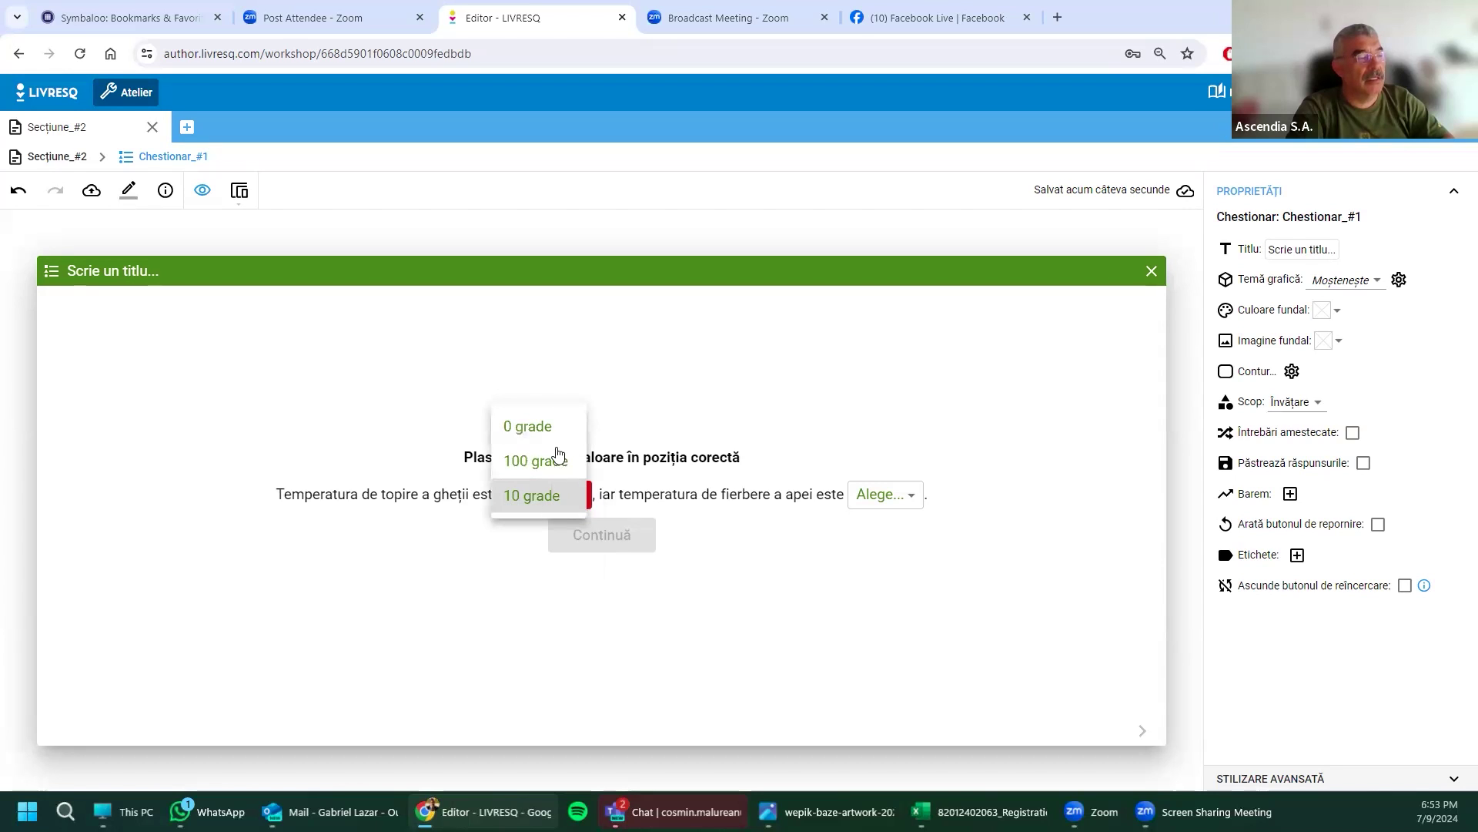
left_click(527, 426)
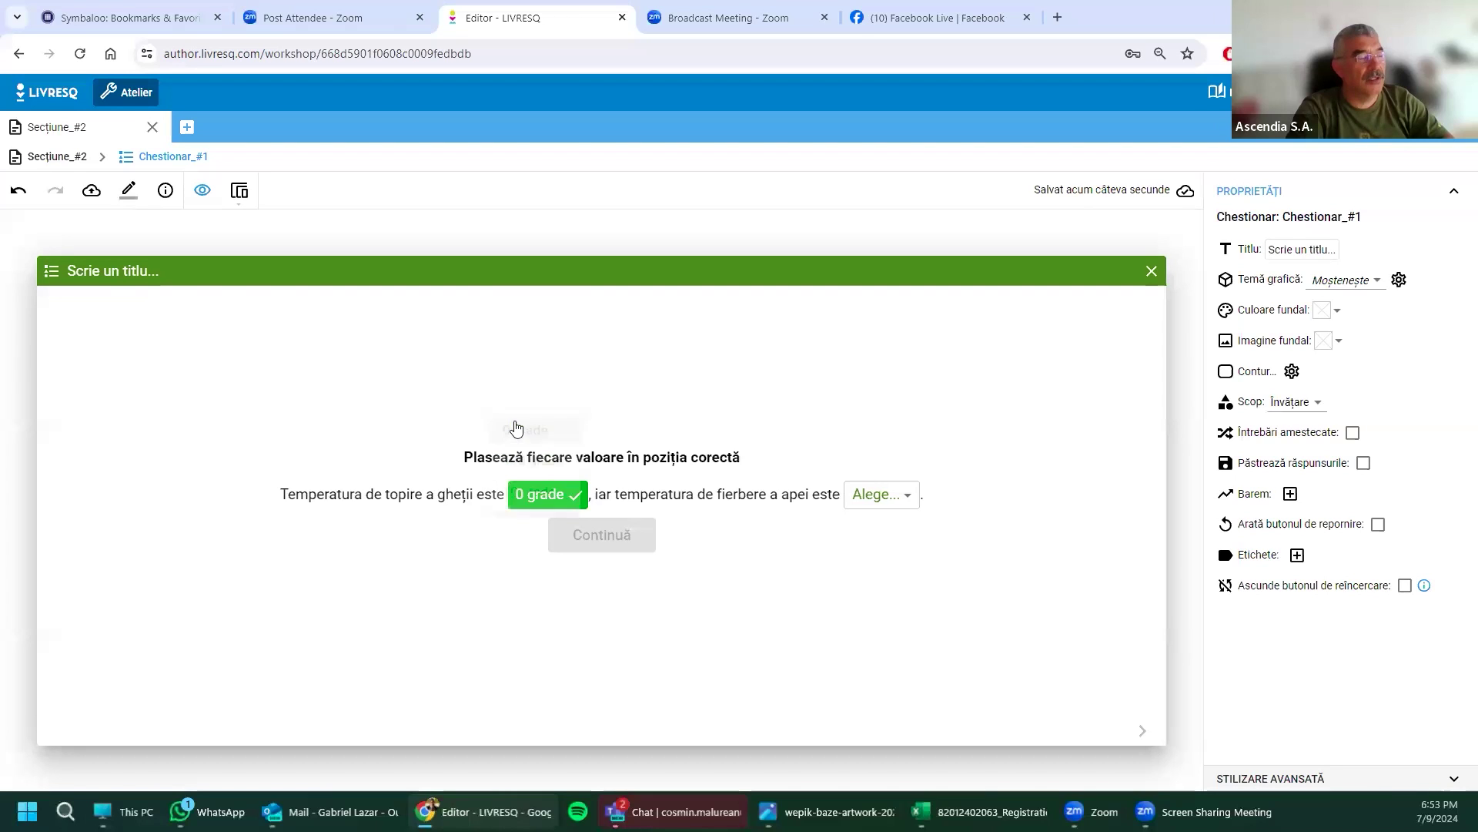
left_click(899, 498)
left_click(876, 537)
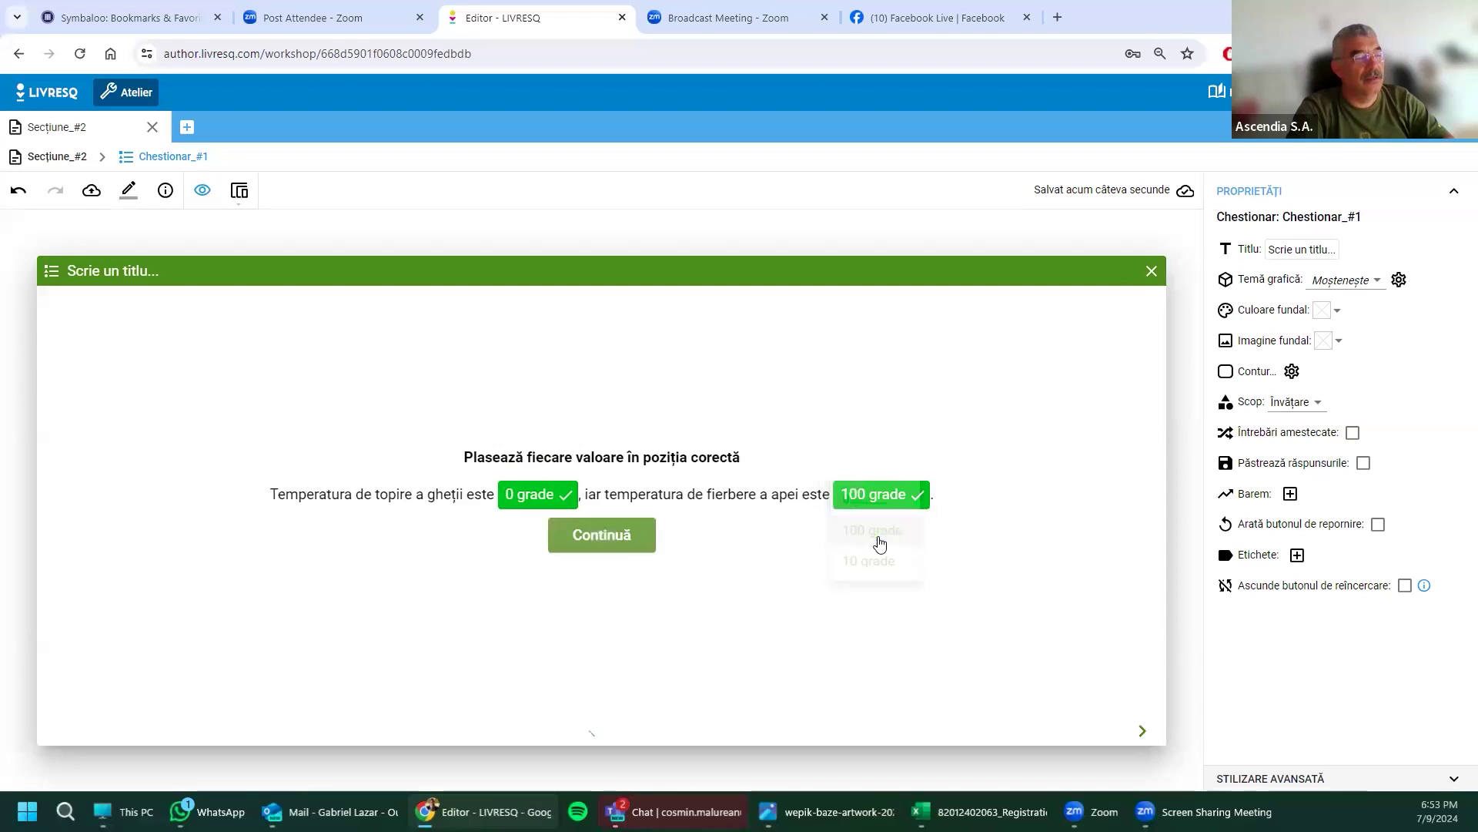
left_click(597, 538)
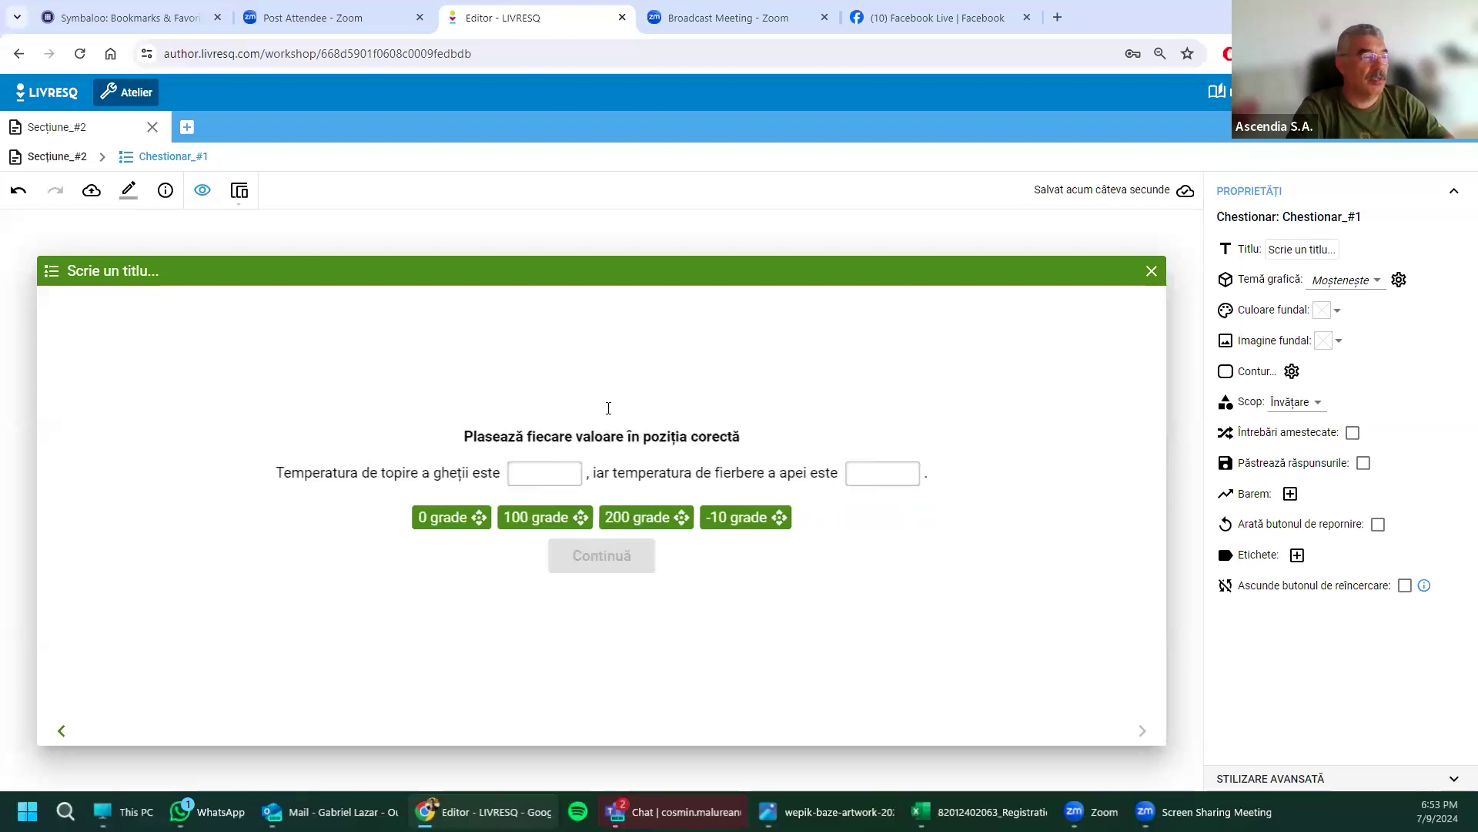
left_click(240, 207)
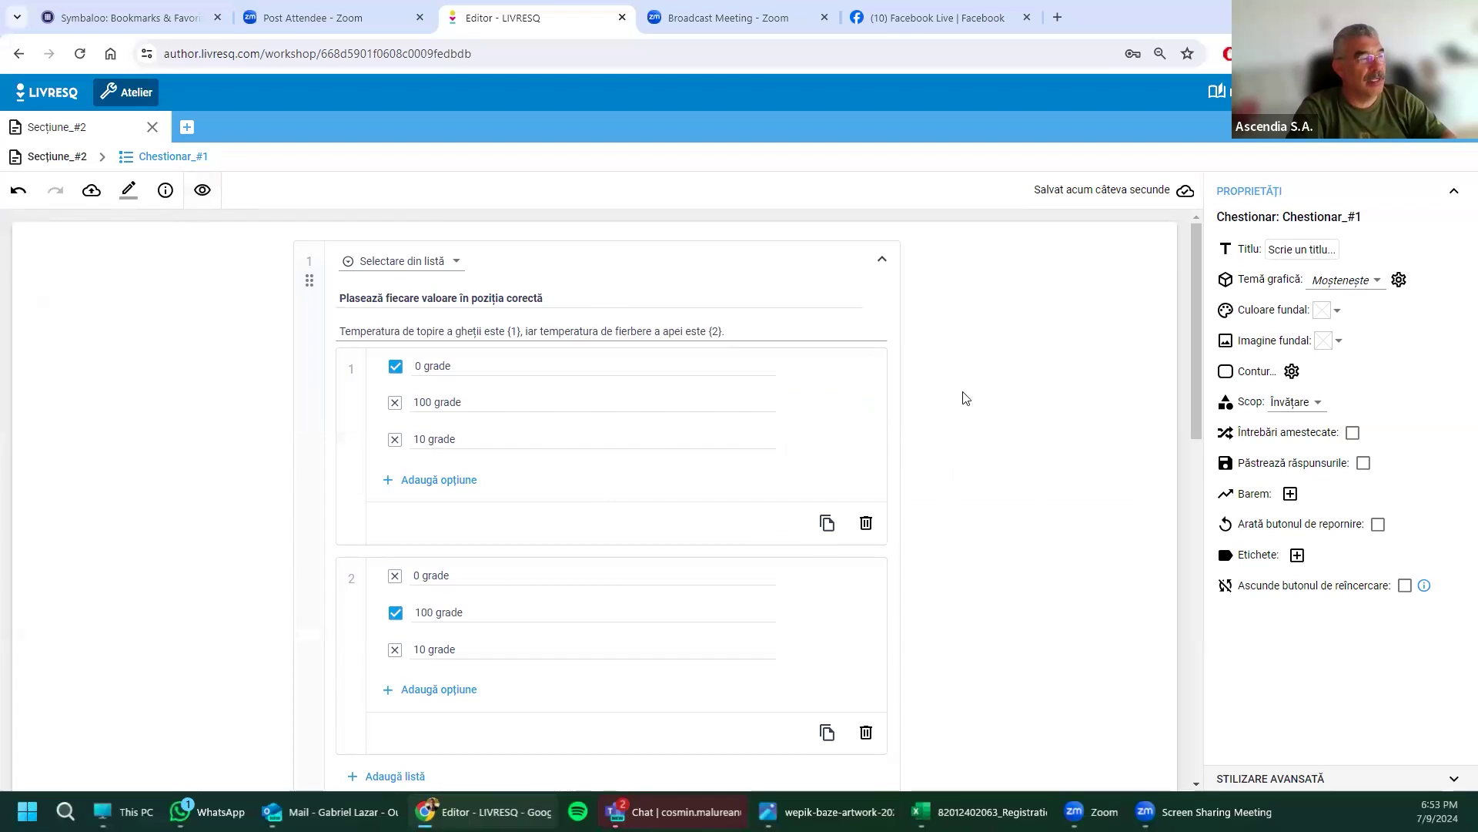
Step: Duplicate the whole list-selection question at the start of the quiz
scroll(783, 485, "down", 1)
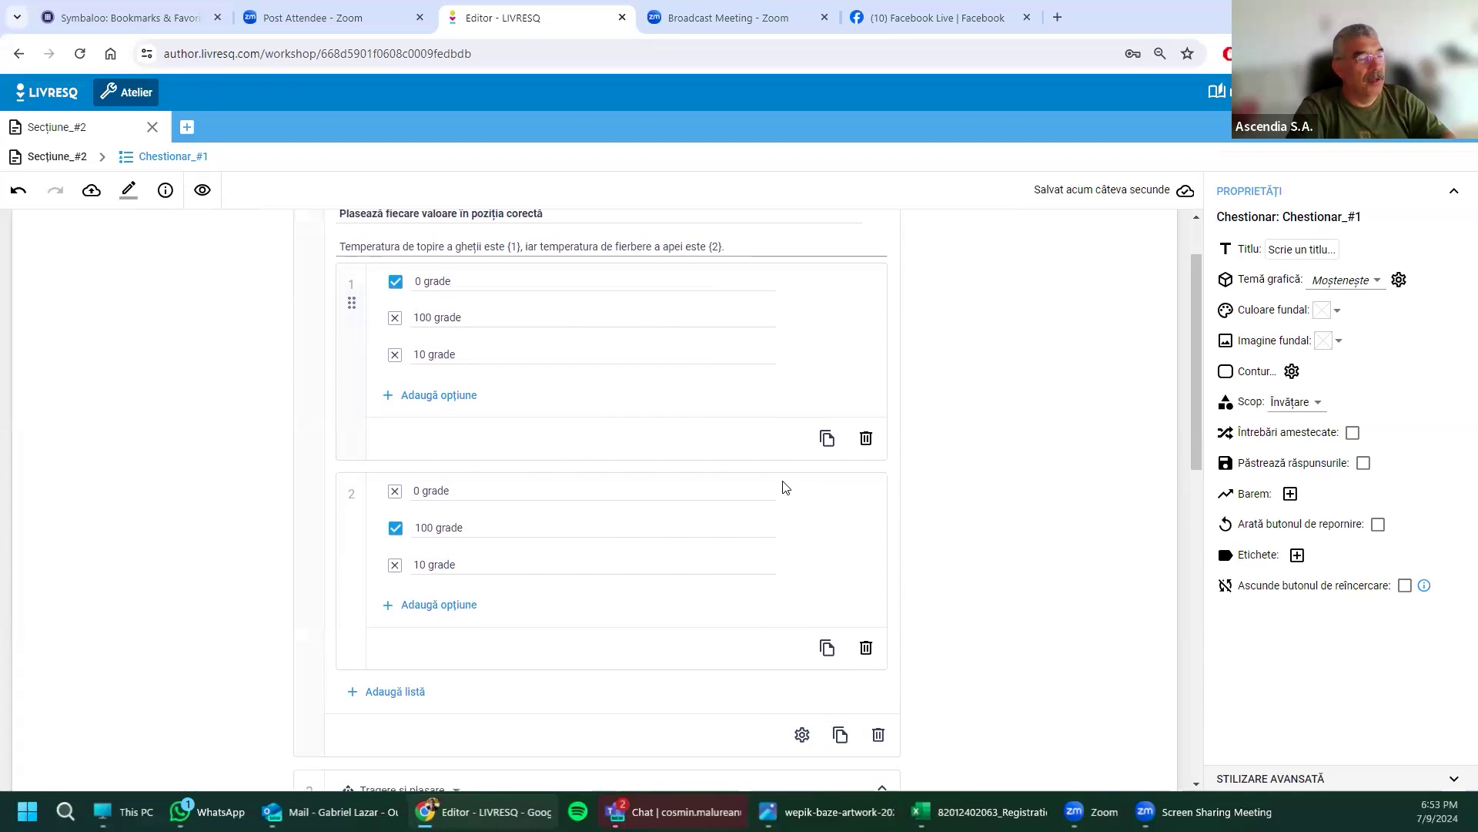
scroll(783, 485, "up", 1)
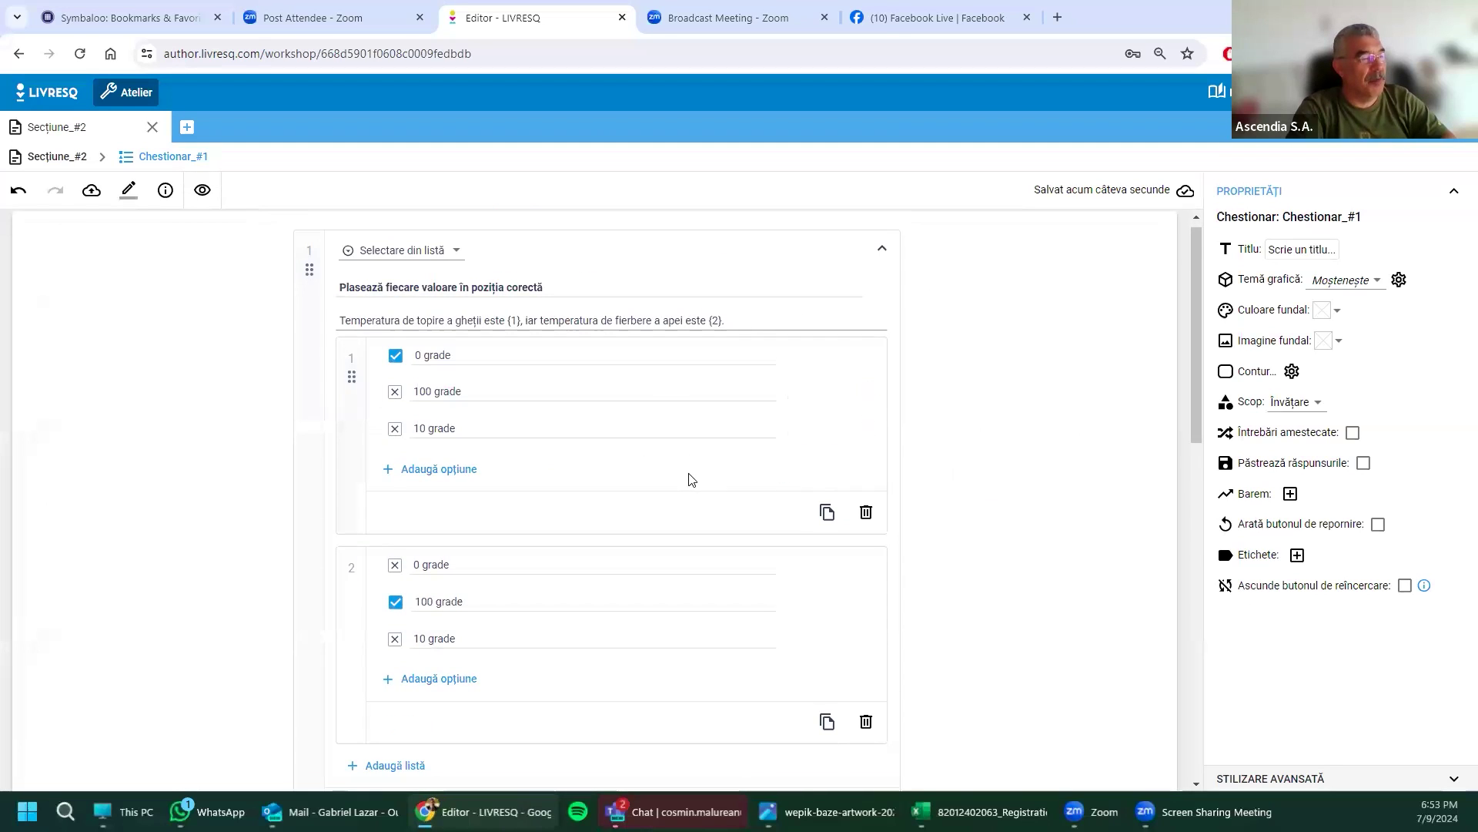
scroll(690, 477, "down", 2)
scroll(709, 422, "down", 6)
scroll(709, 422, "up", 6)
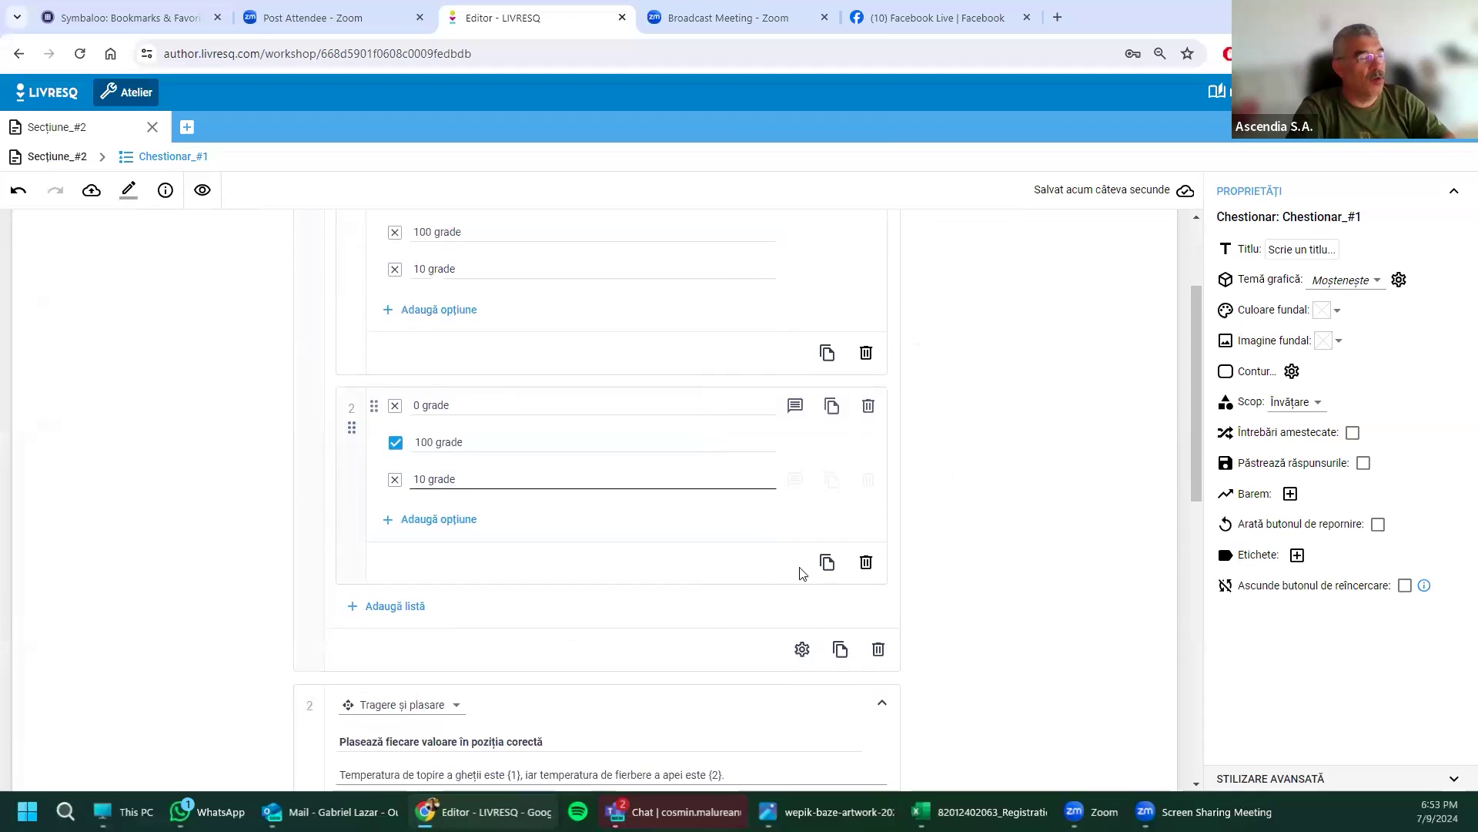
left_click(841, 651)
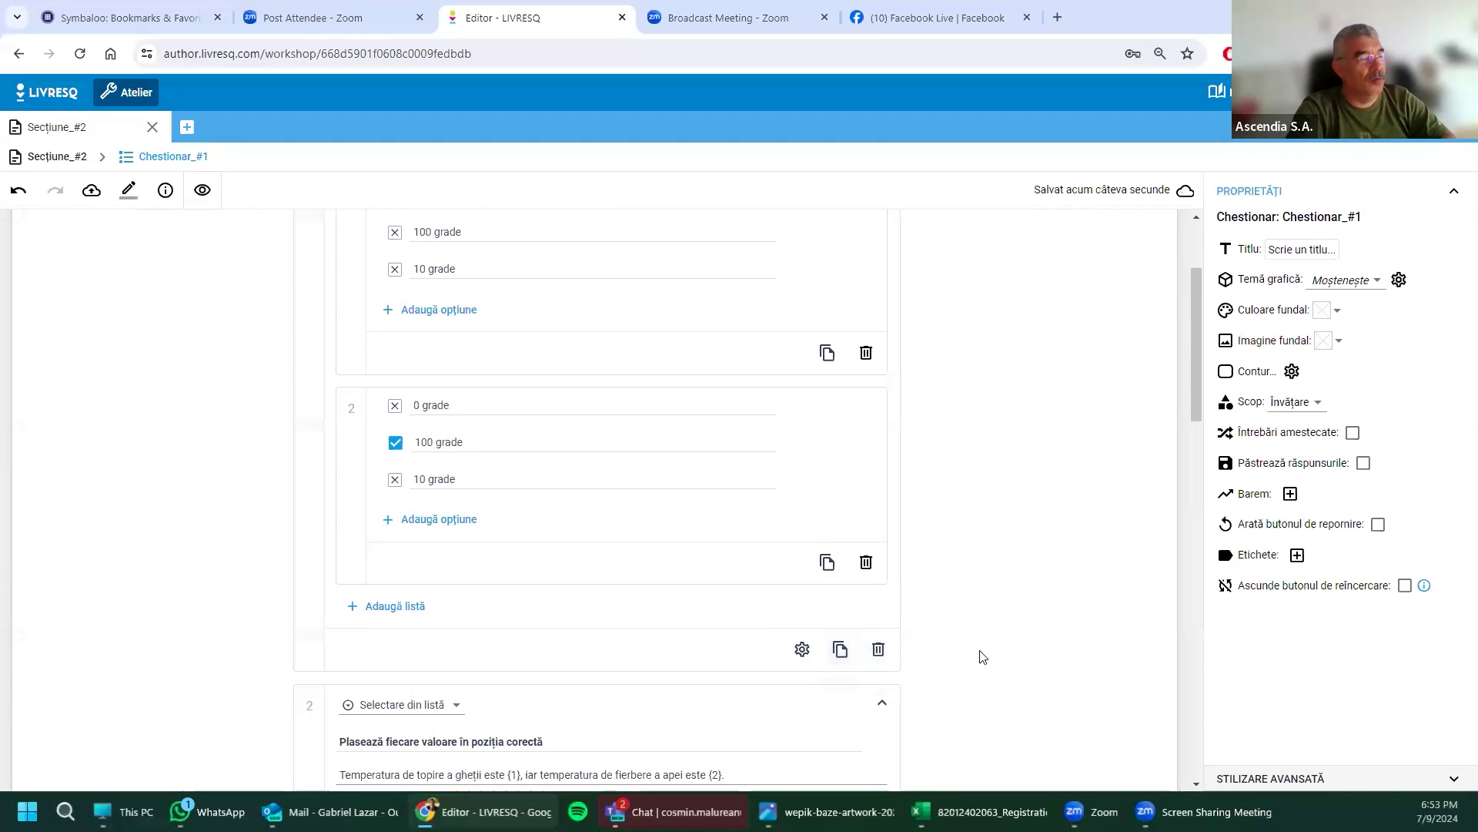
Step: Change the type of the duplicated first question from list selection to "Ordonare elemente"
scroll(982, 657, "down", 5)
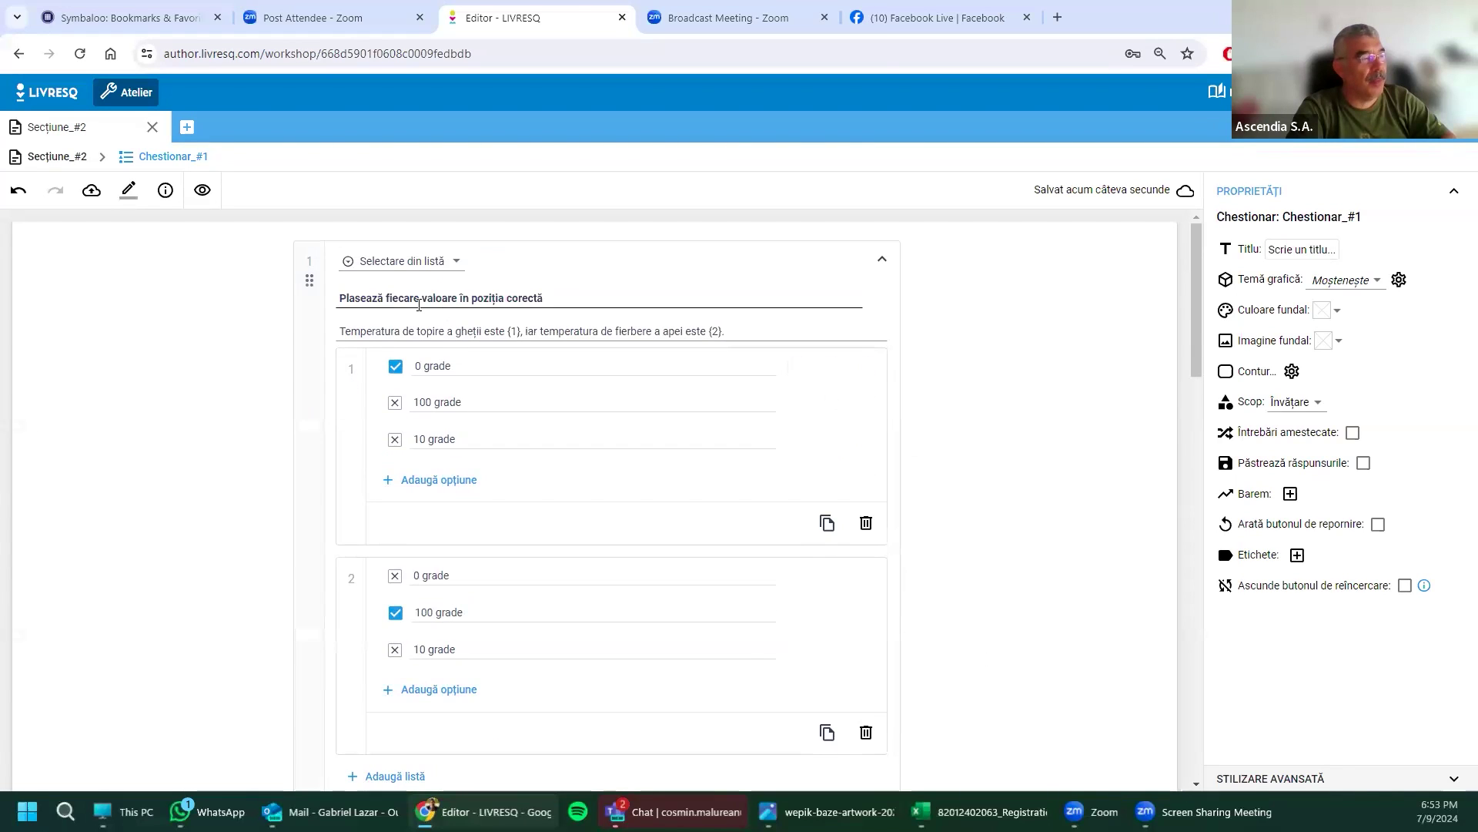
scroll(981, 656, "up", 3)
scroll(462, 601, "up", 4)
left_click(454, 264)
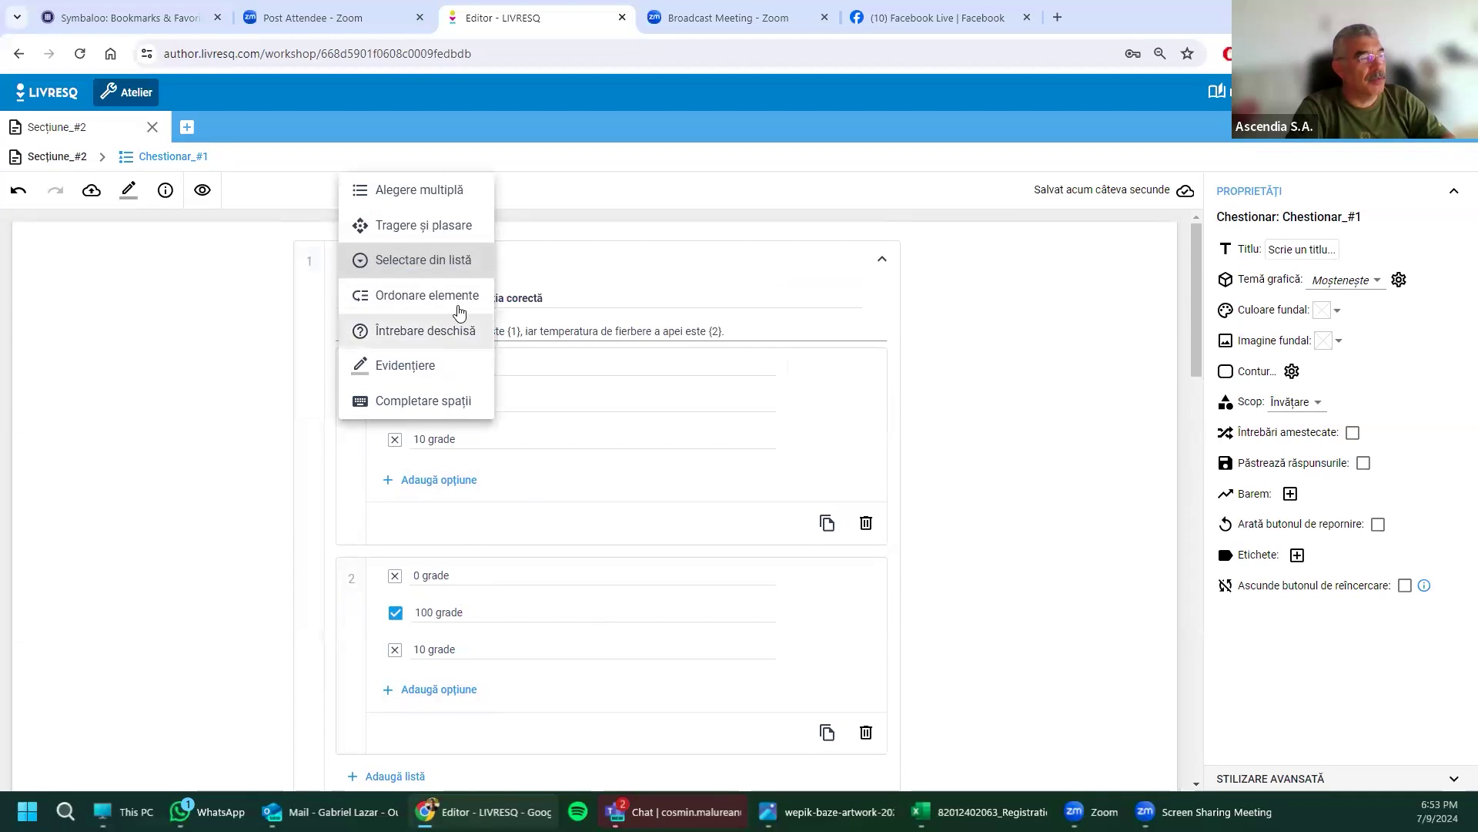
left_click(392, 299)
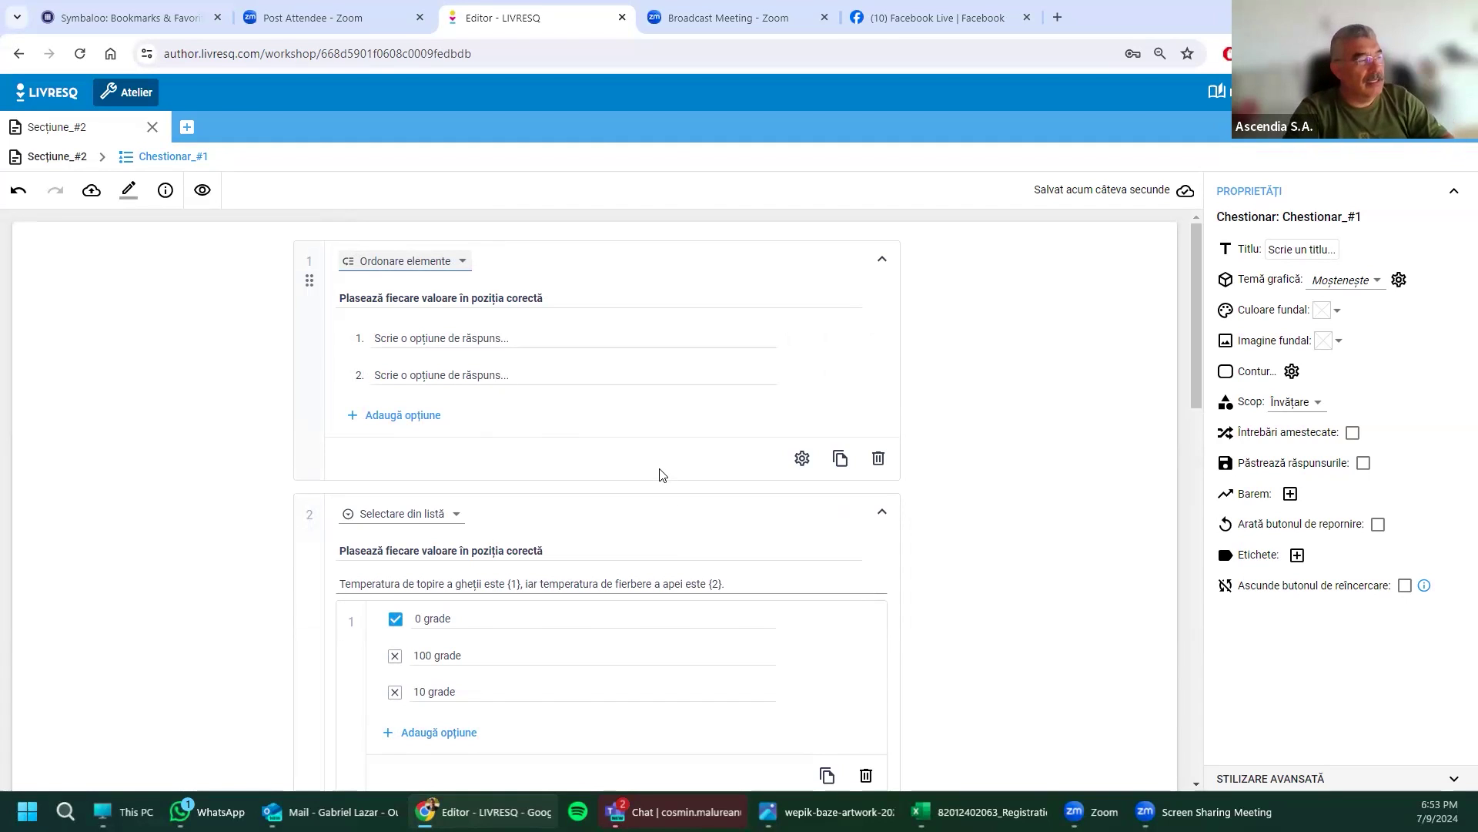
Step: Check the list-selection question's display options and enable "Amestecă ordinea opțiunilor" and "Afișare secvențială" for the drag-and-drop question
scroll(509, 423, "down", 2)
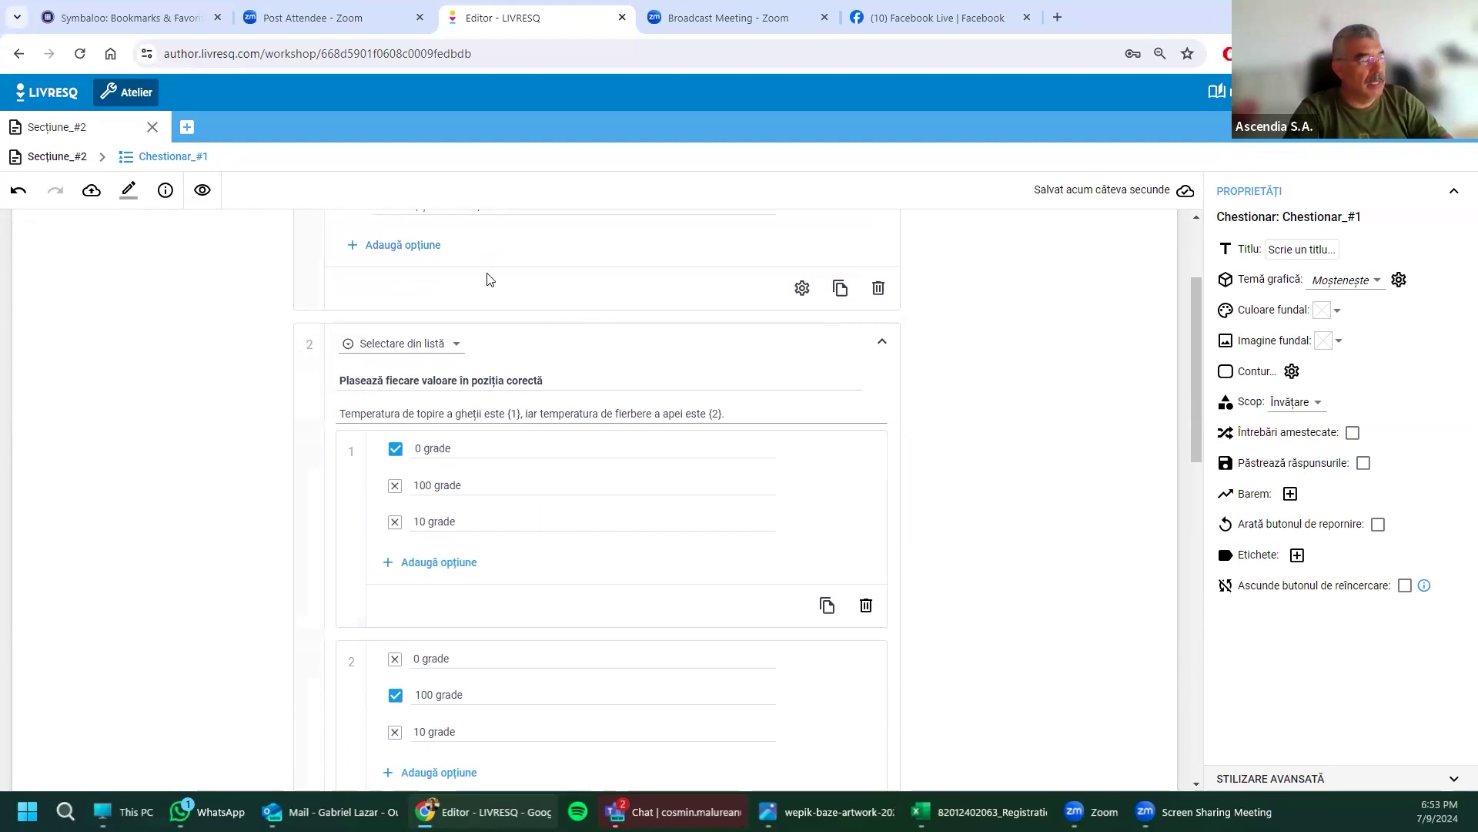
scroll(488, 277, "down", 3)
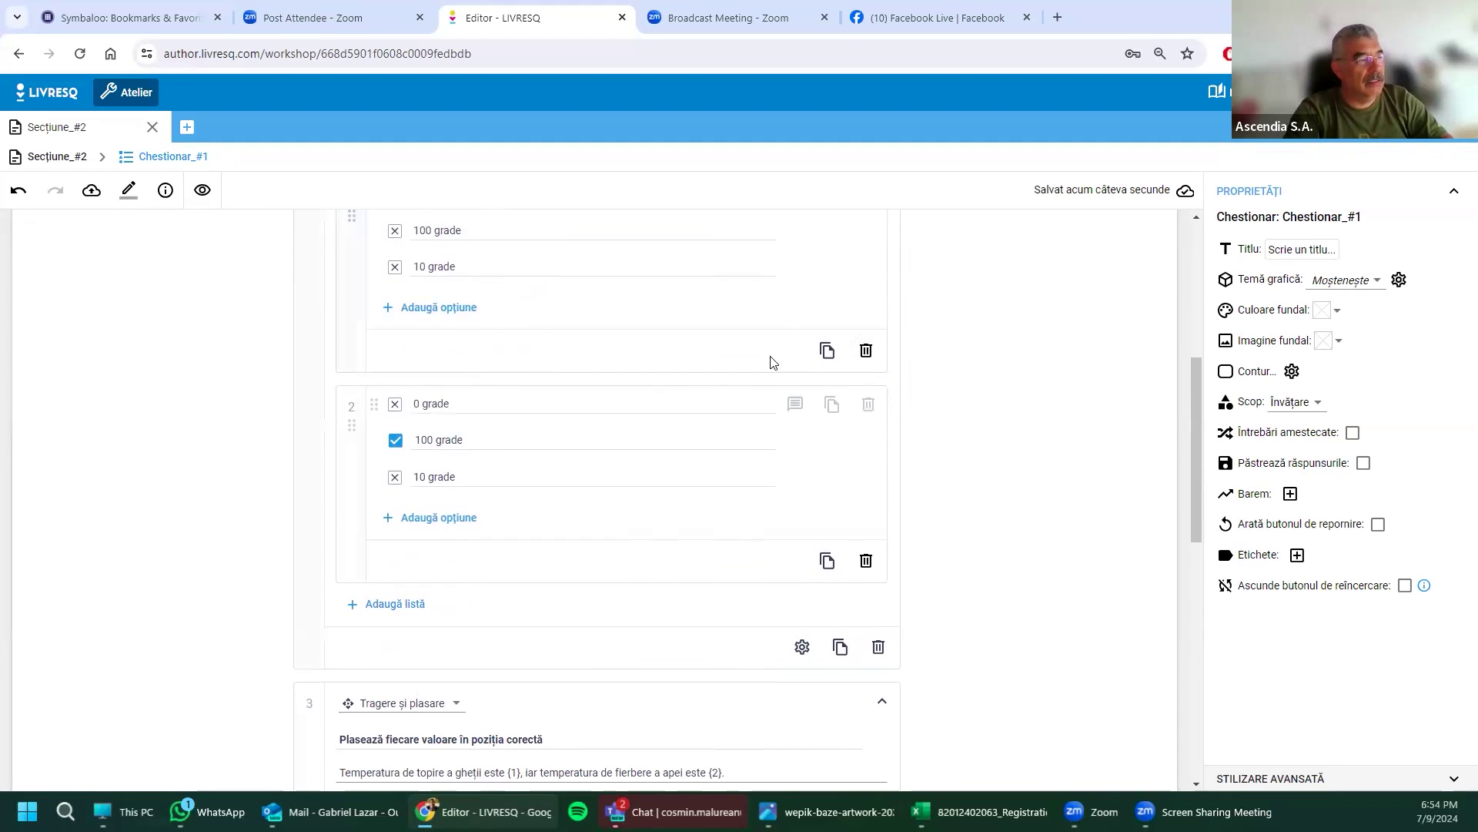
scroll(620, 428, "down", 1)
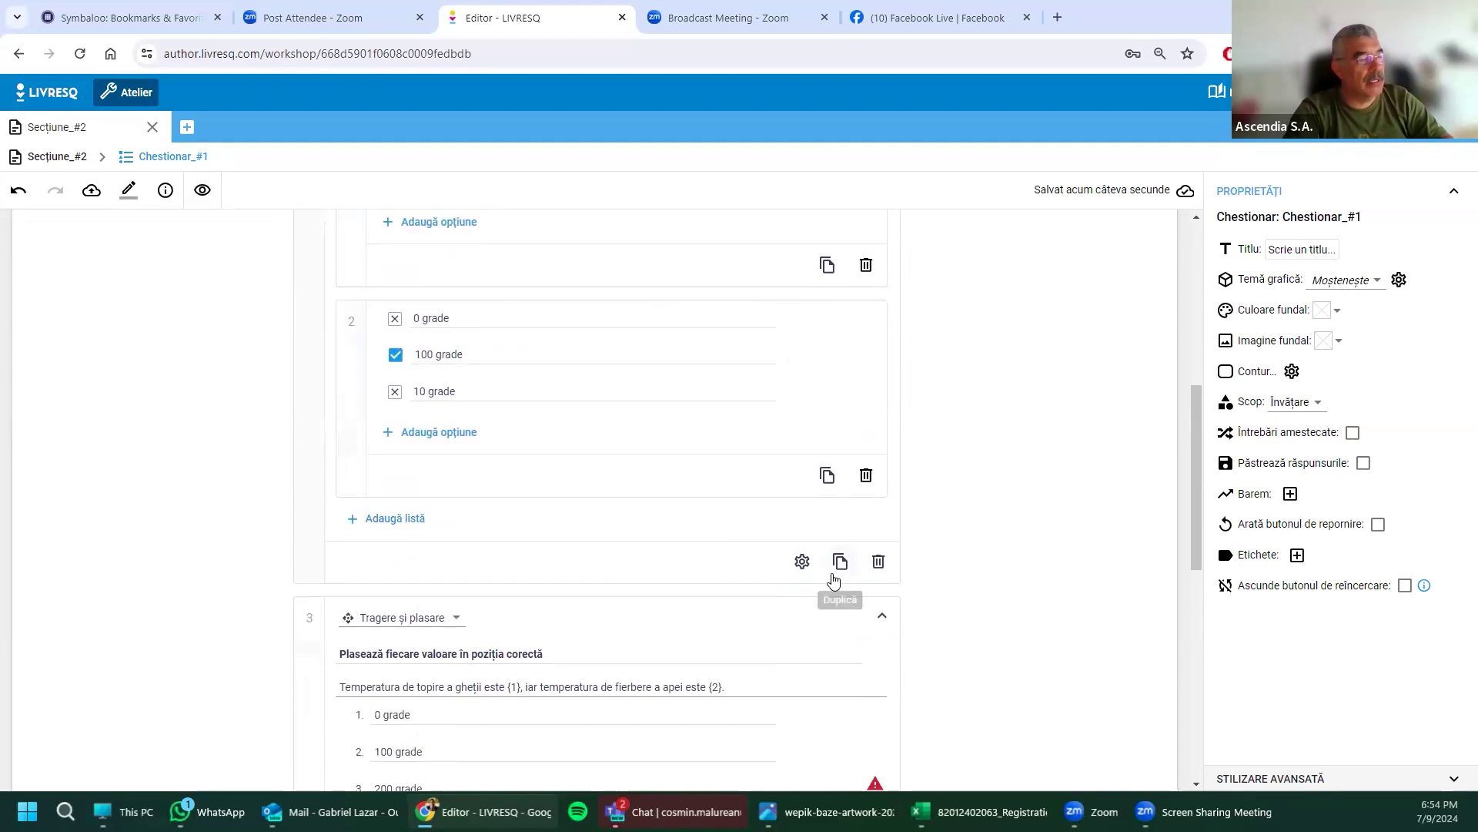
left_click(803, 561)
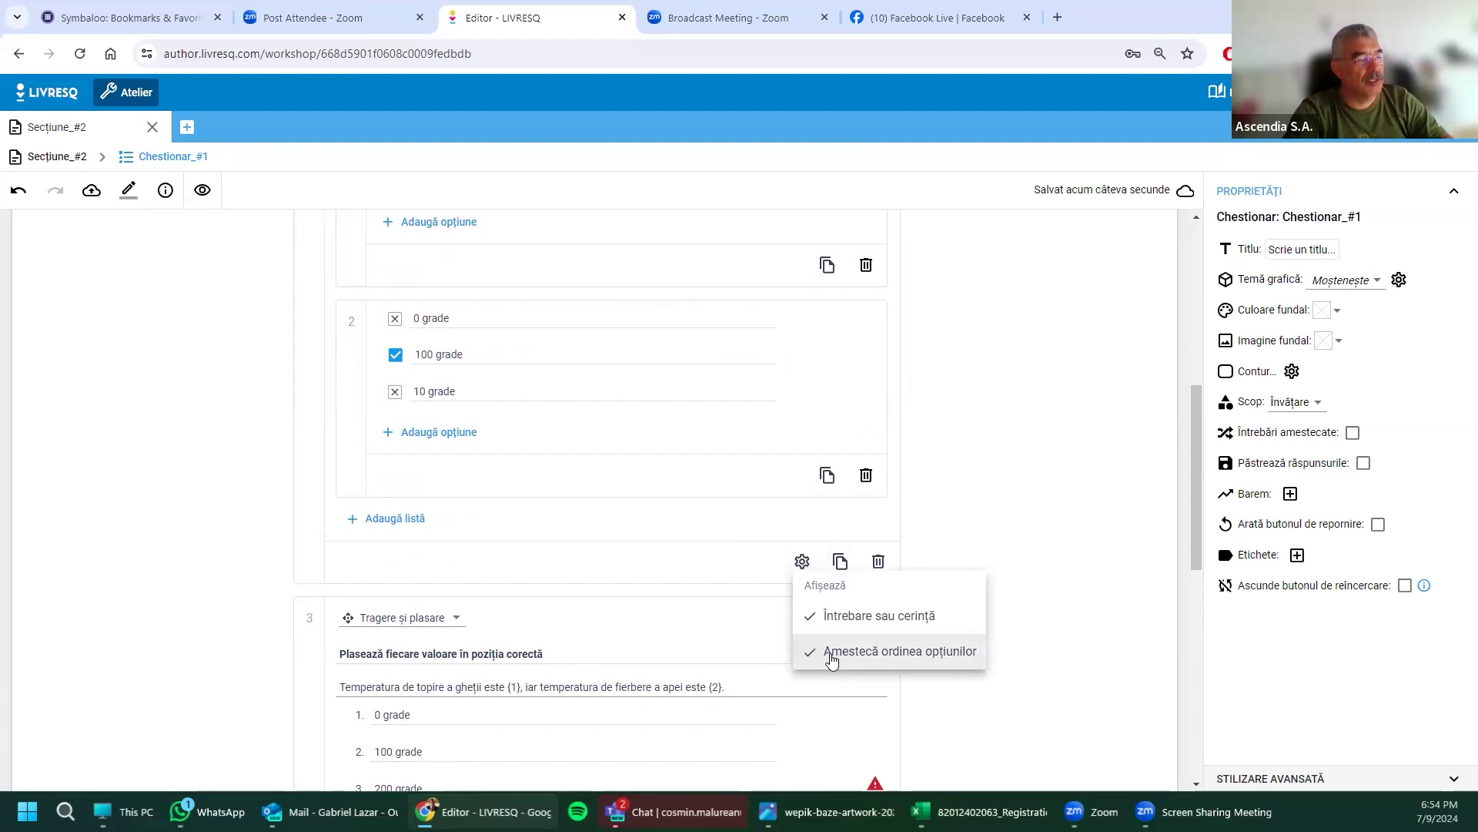
left_click(1013, 517)
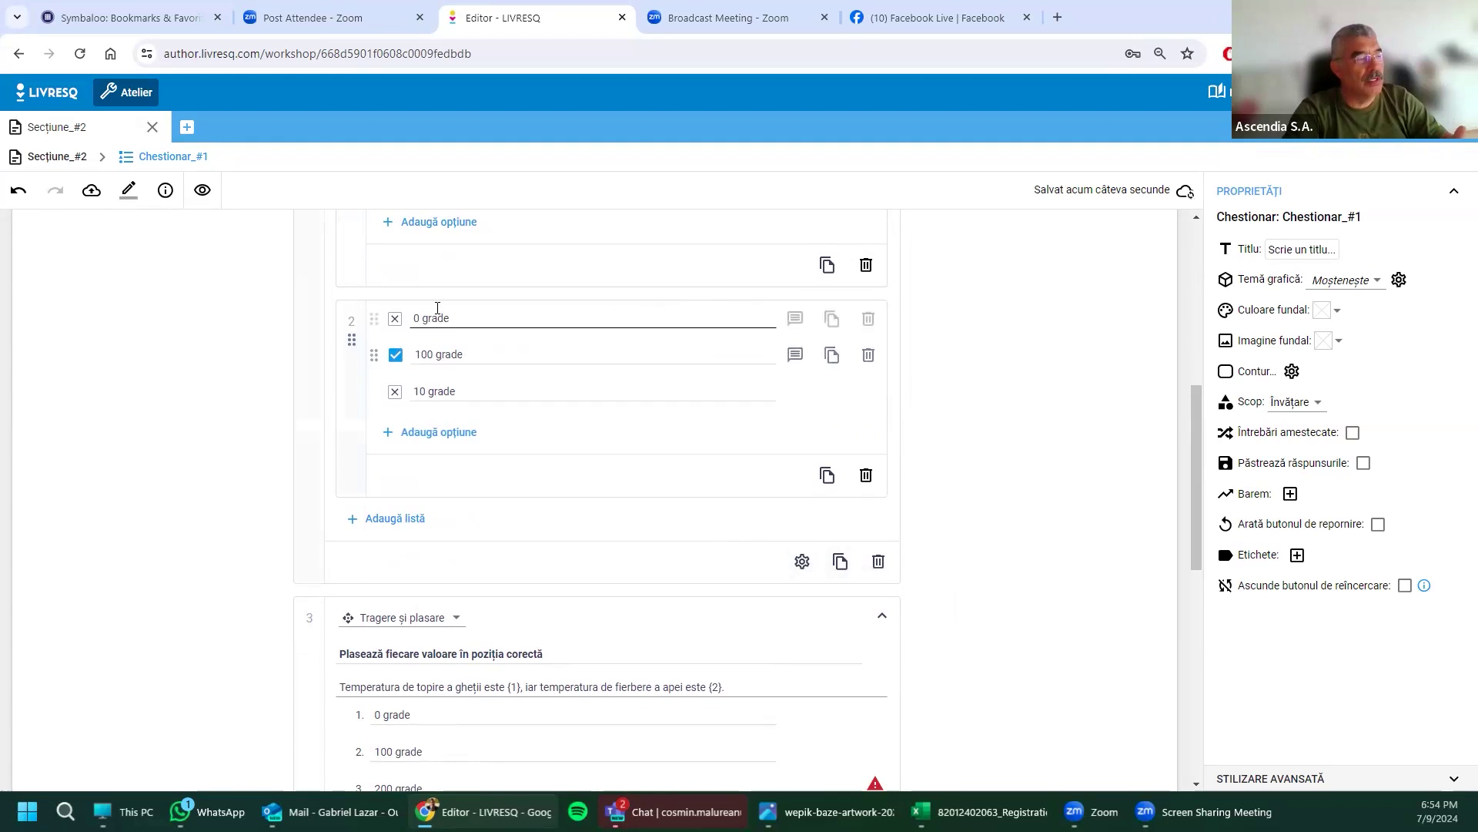
scroll(501, 479, "down", 4)
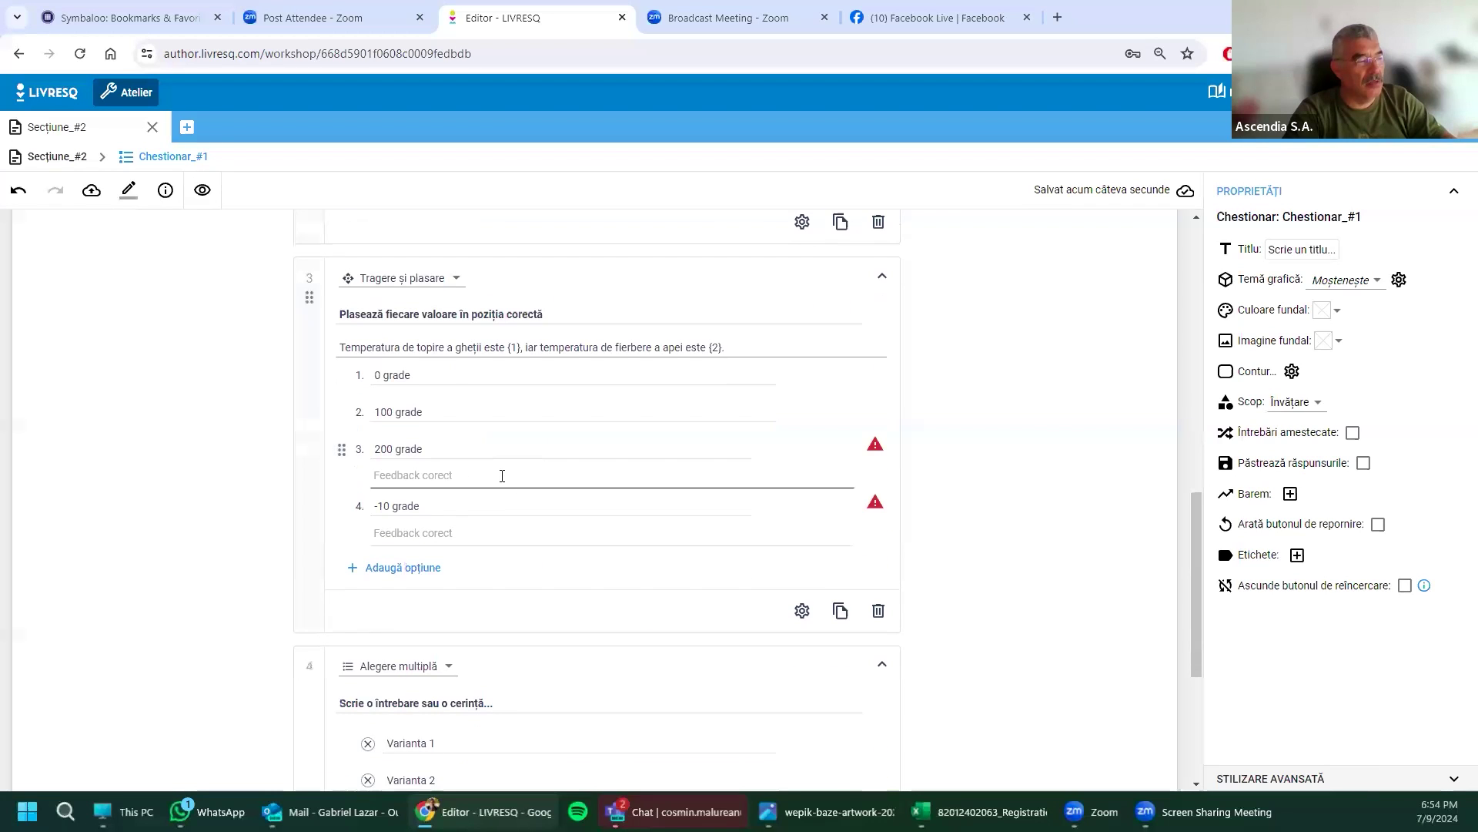
left_click(802, 611)
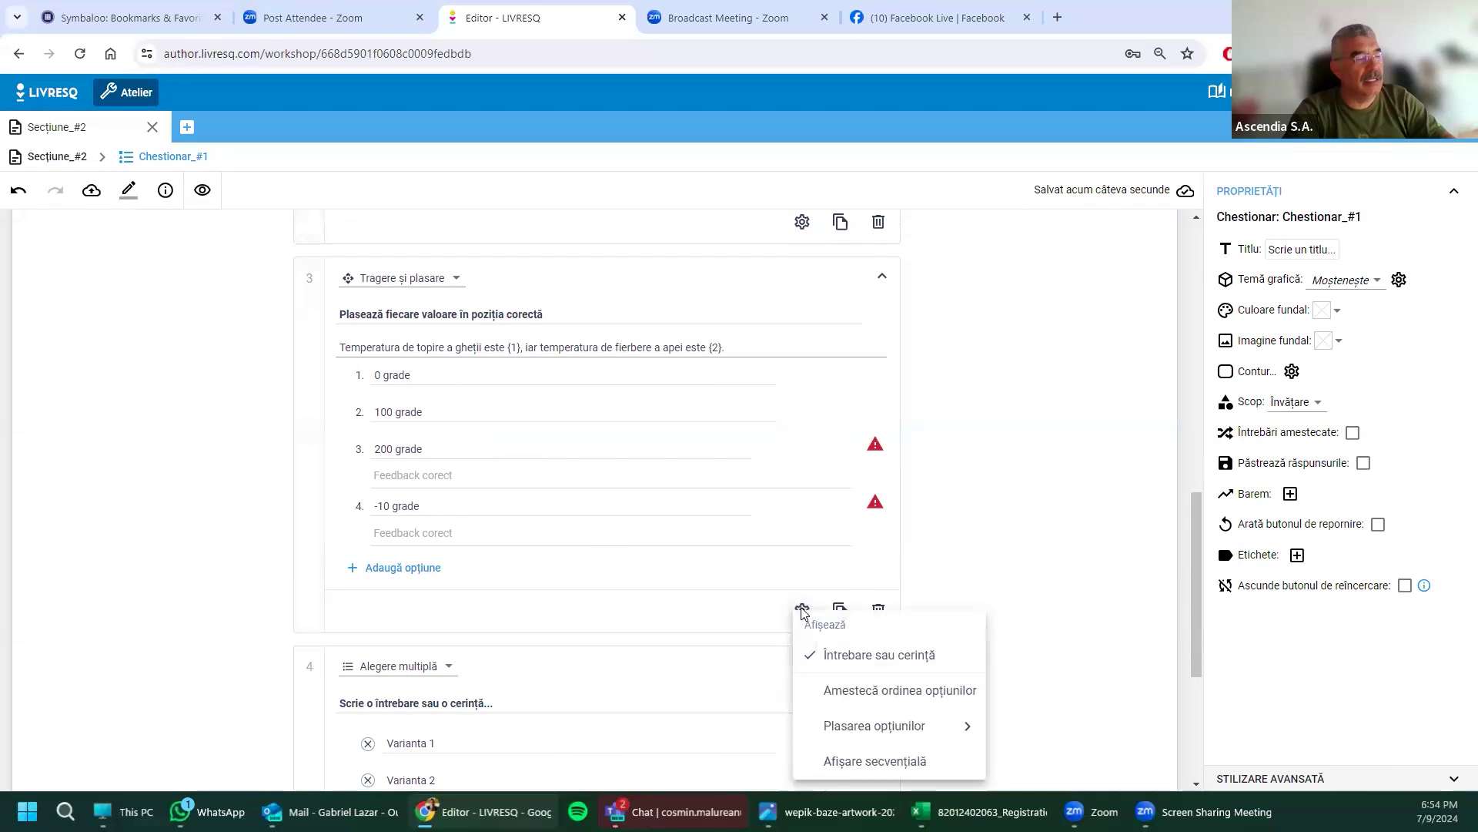
left_click(863, 696)
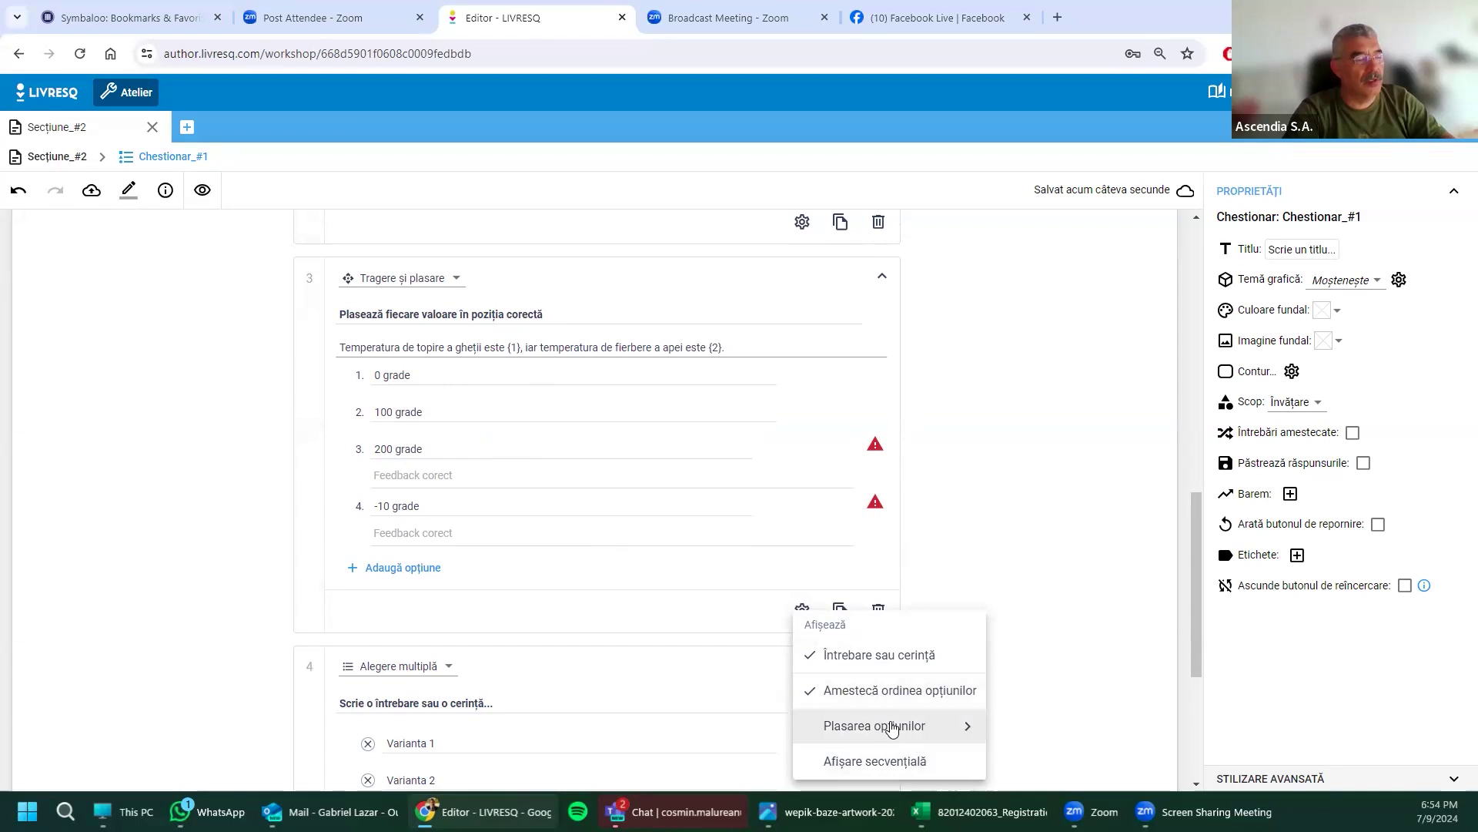
mouse_move(893, 727)
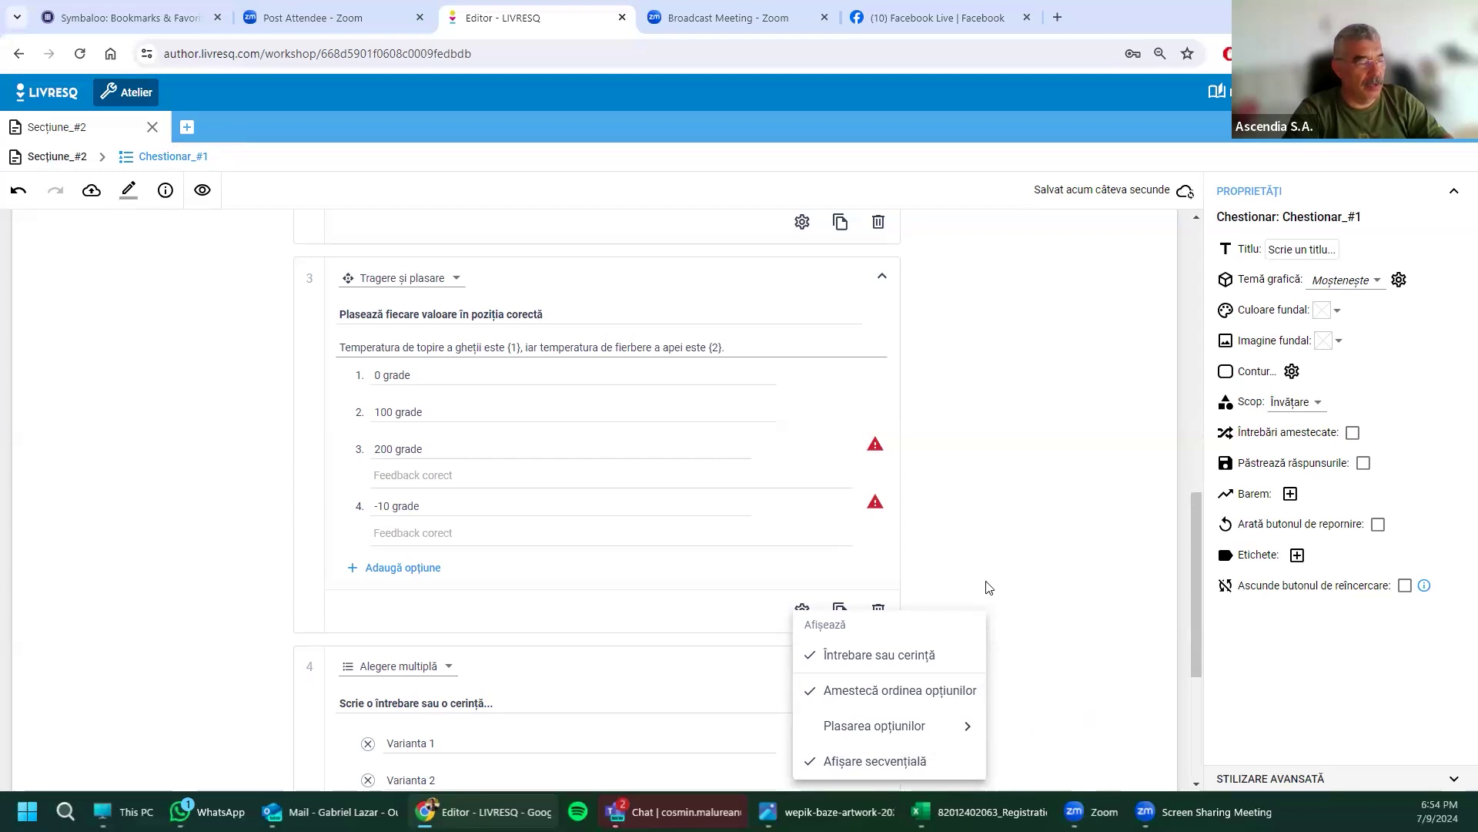
left_click(1045, 498)
Step: Collapse the list-selection and ordering questions and move the drag-and-drop question to the start of the quiz
scroll(478, 416, "up", 5)
scroll(340, 571, "down", 2)
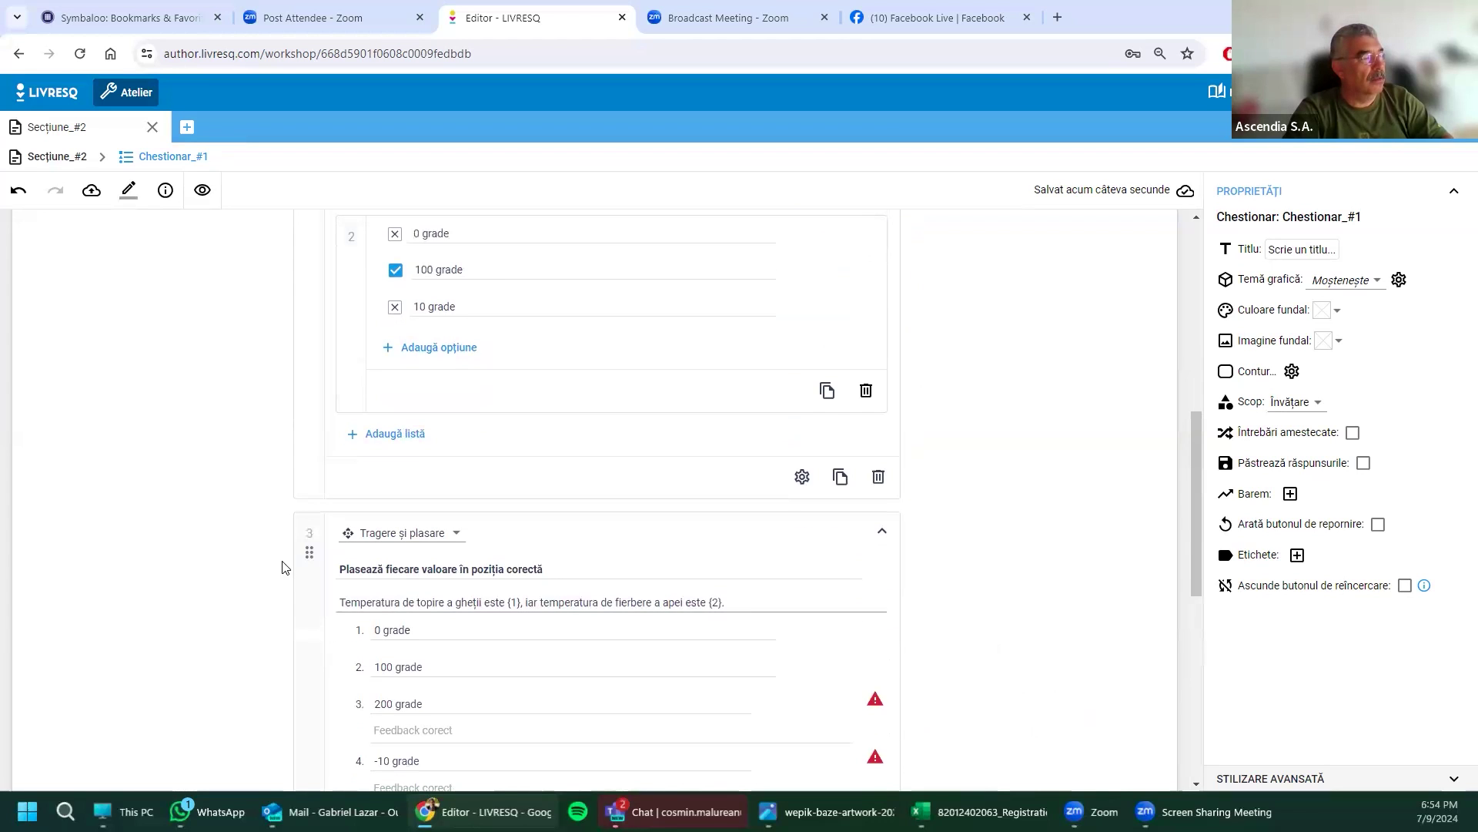
scroll(781, 305, "up", 5)
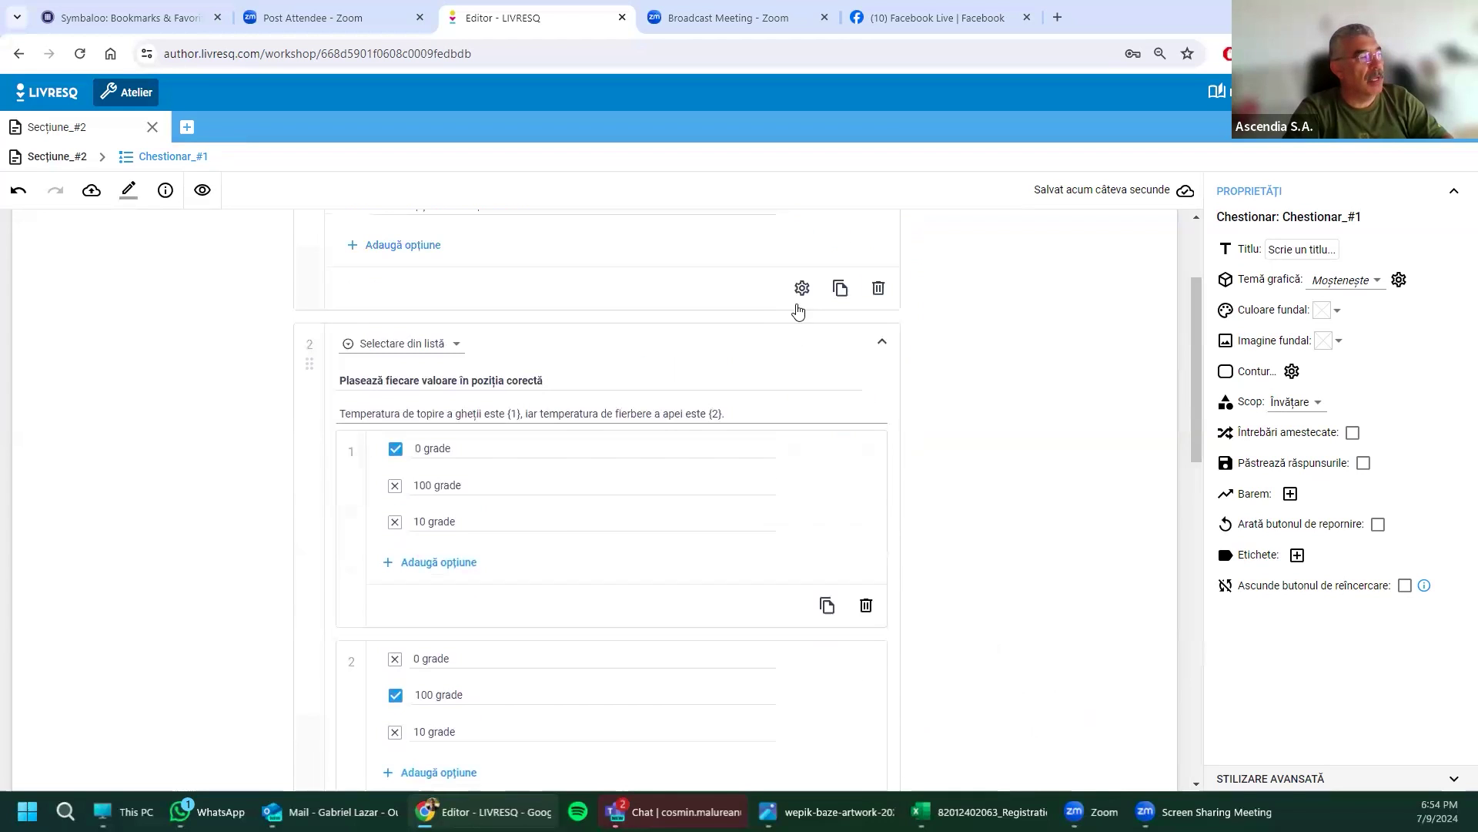
left_click(882, 341)
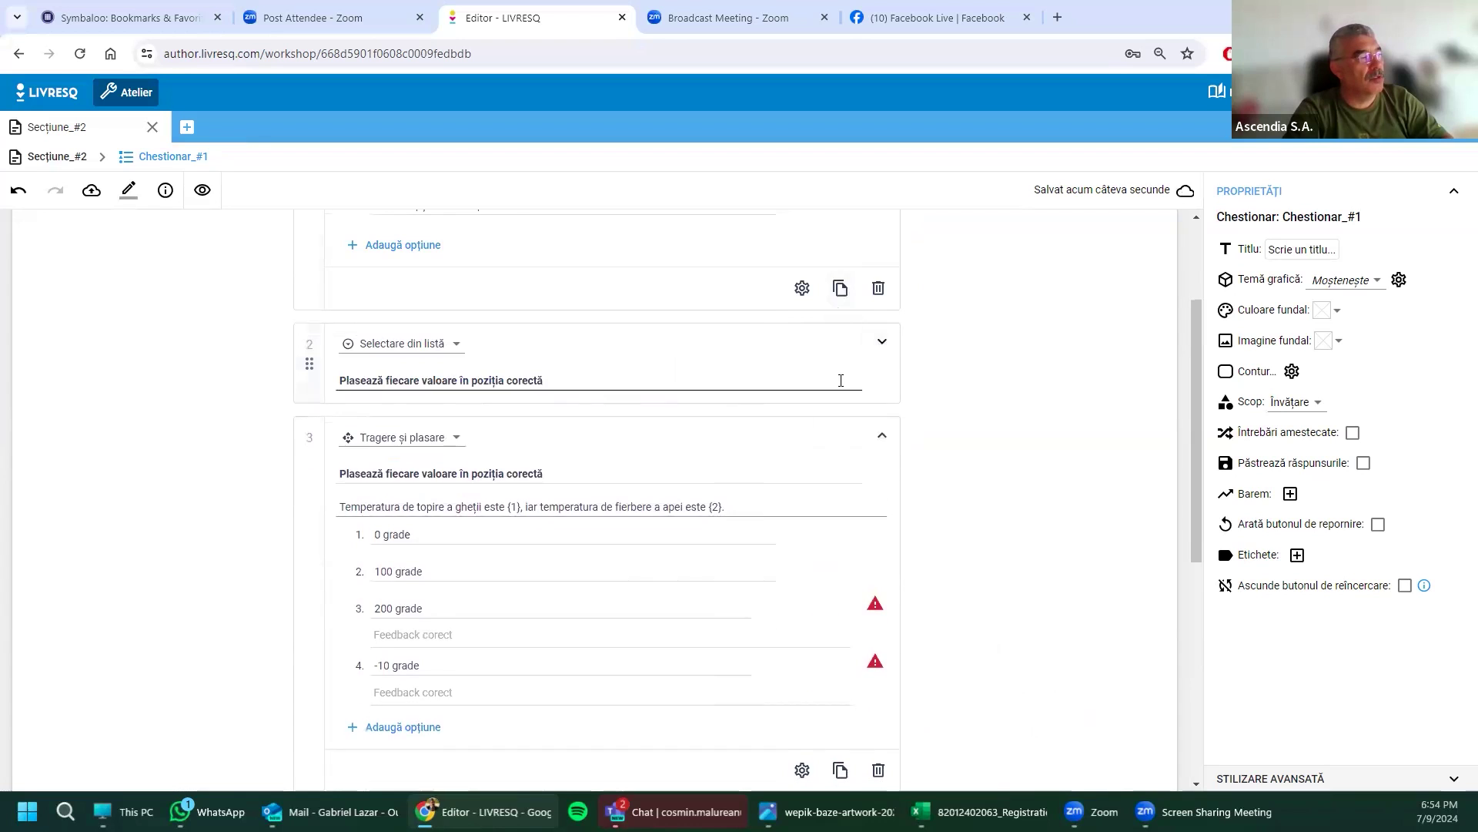
scroll(785, 428, "up", 2)
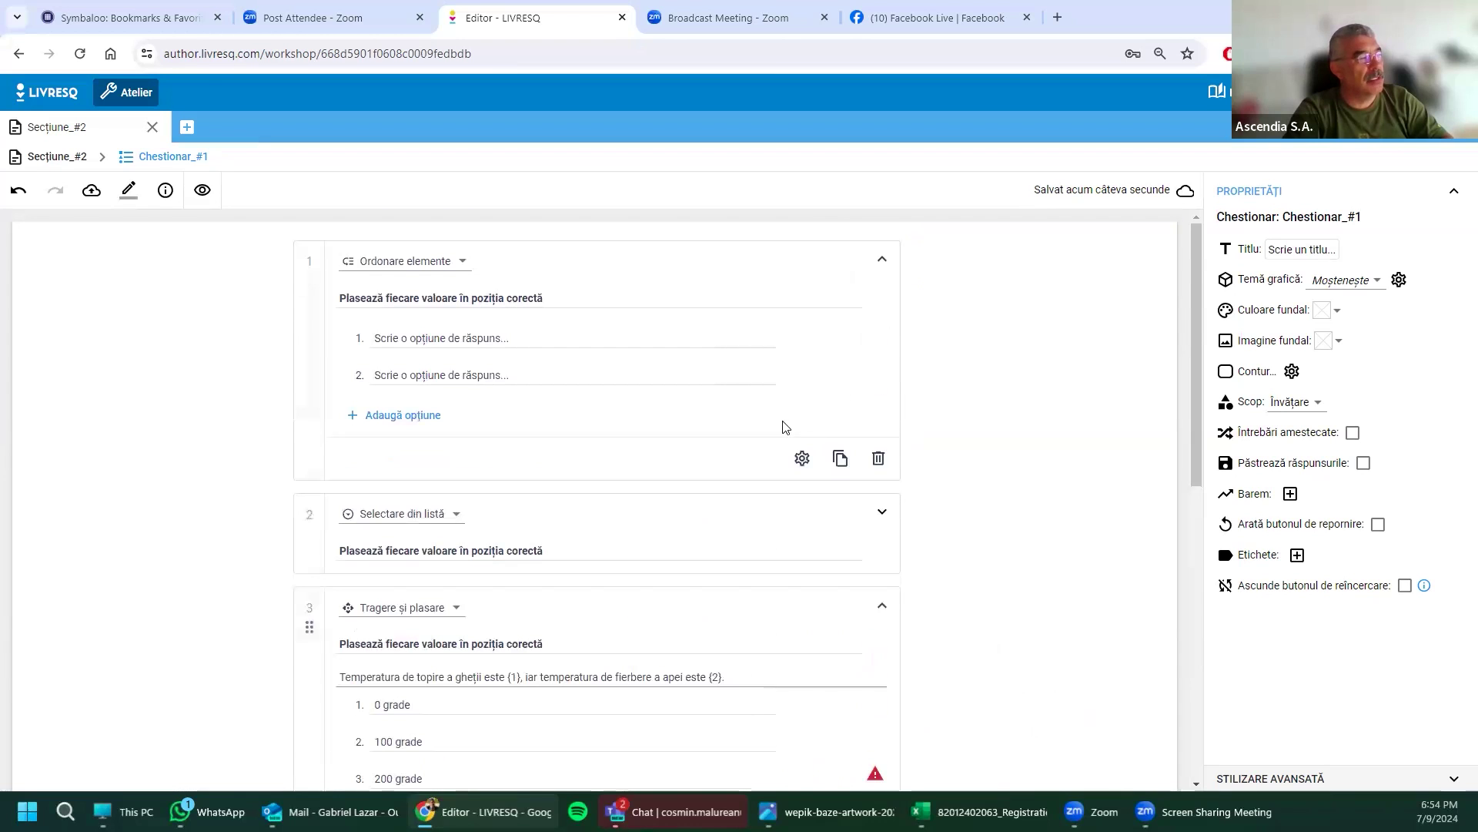
left_click(883, 261)
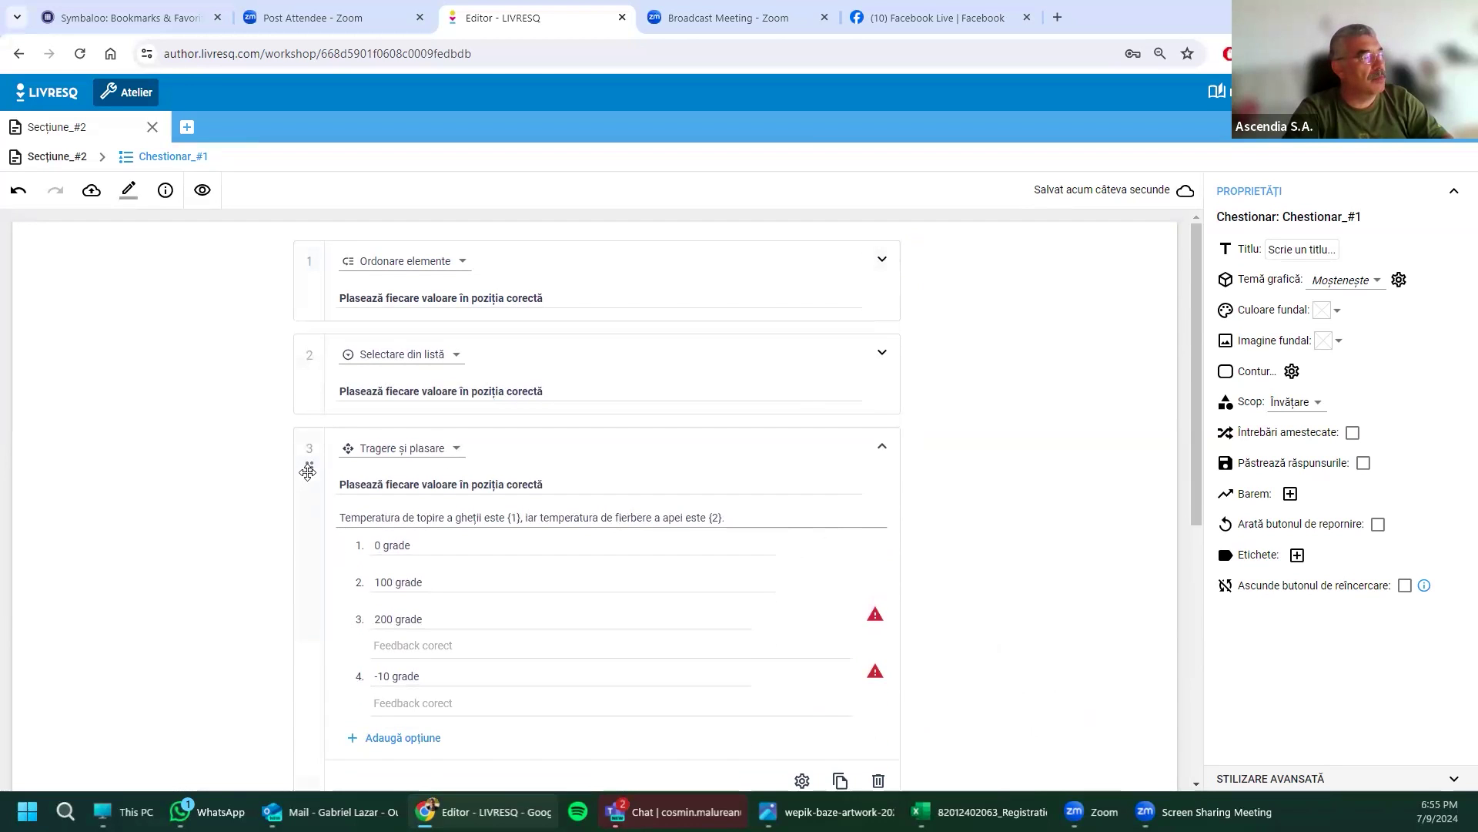
left_click_drag(307, 468, 309, 260)
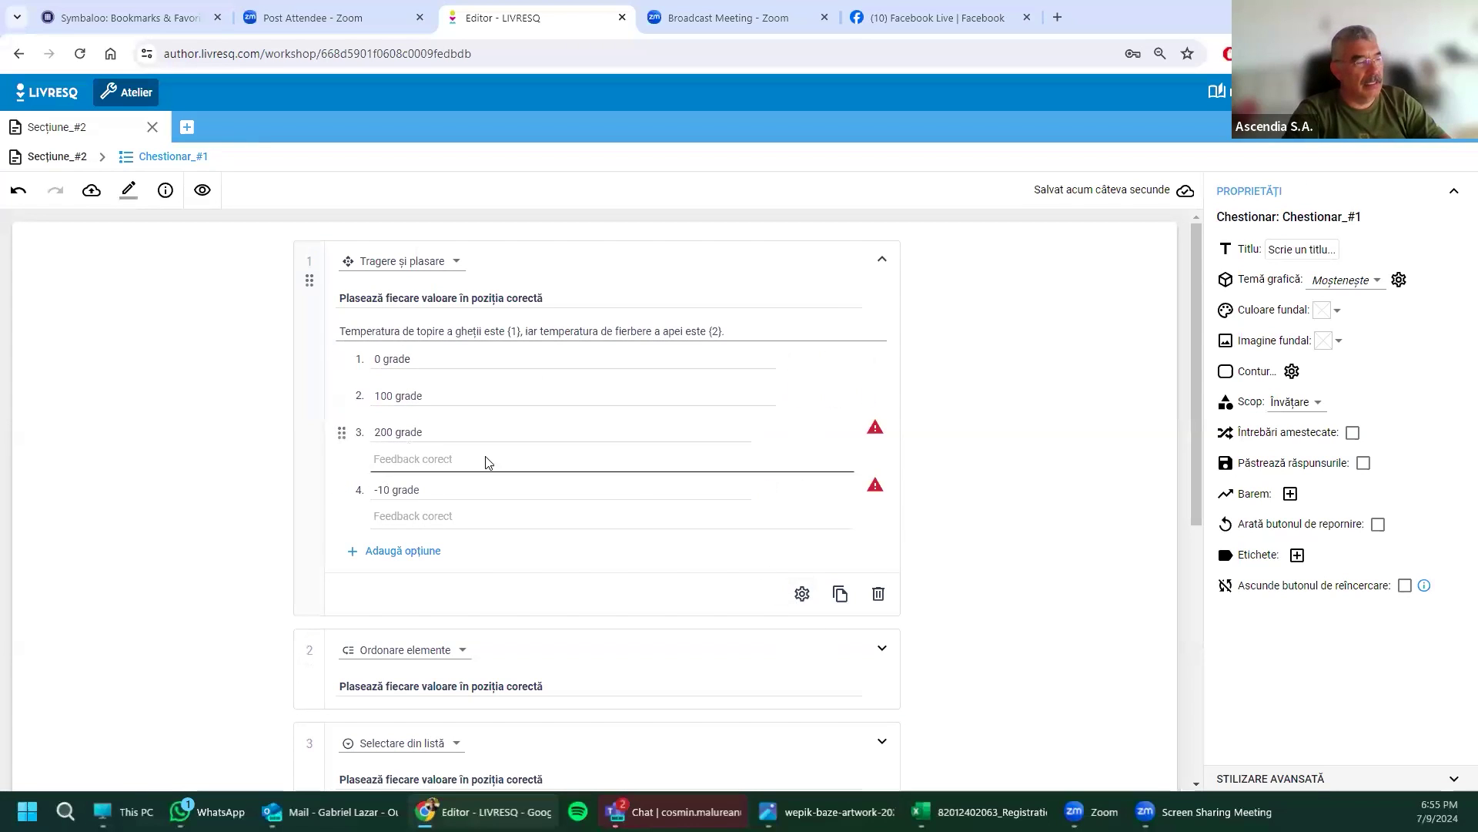
Step: Review the drag-and-drop question's display options and test it in preview with "100 grade" in the second gap and "0 grade" in the first
left_click(803, 594)
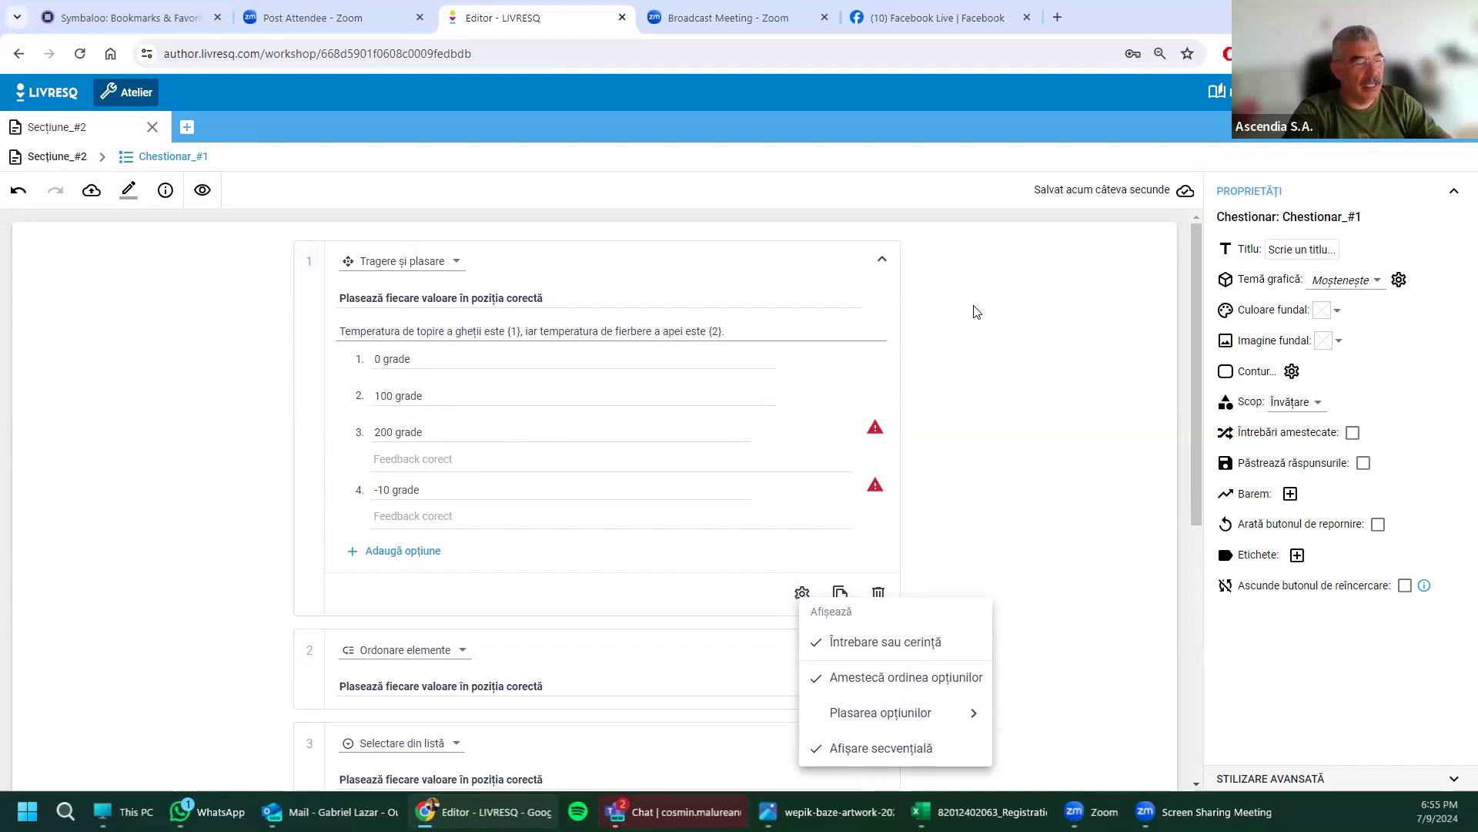
left_click(960, 334)
left_click(570, 330)
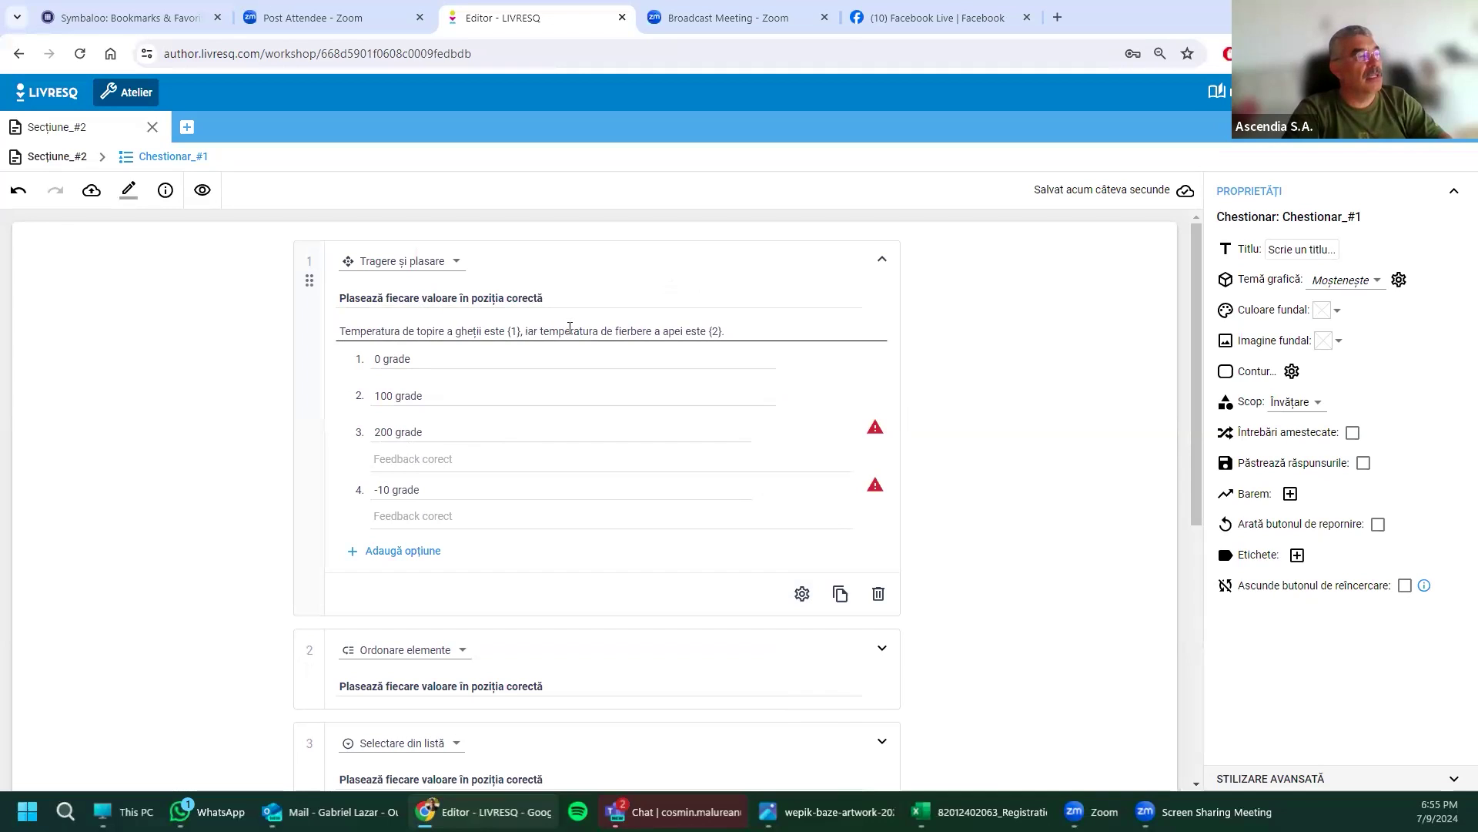
left_click(202, 190)
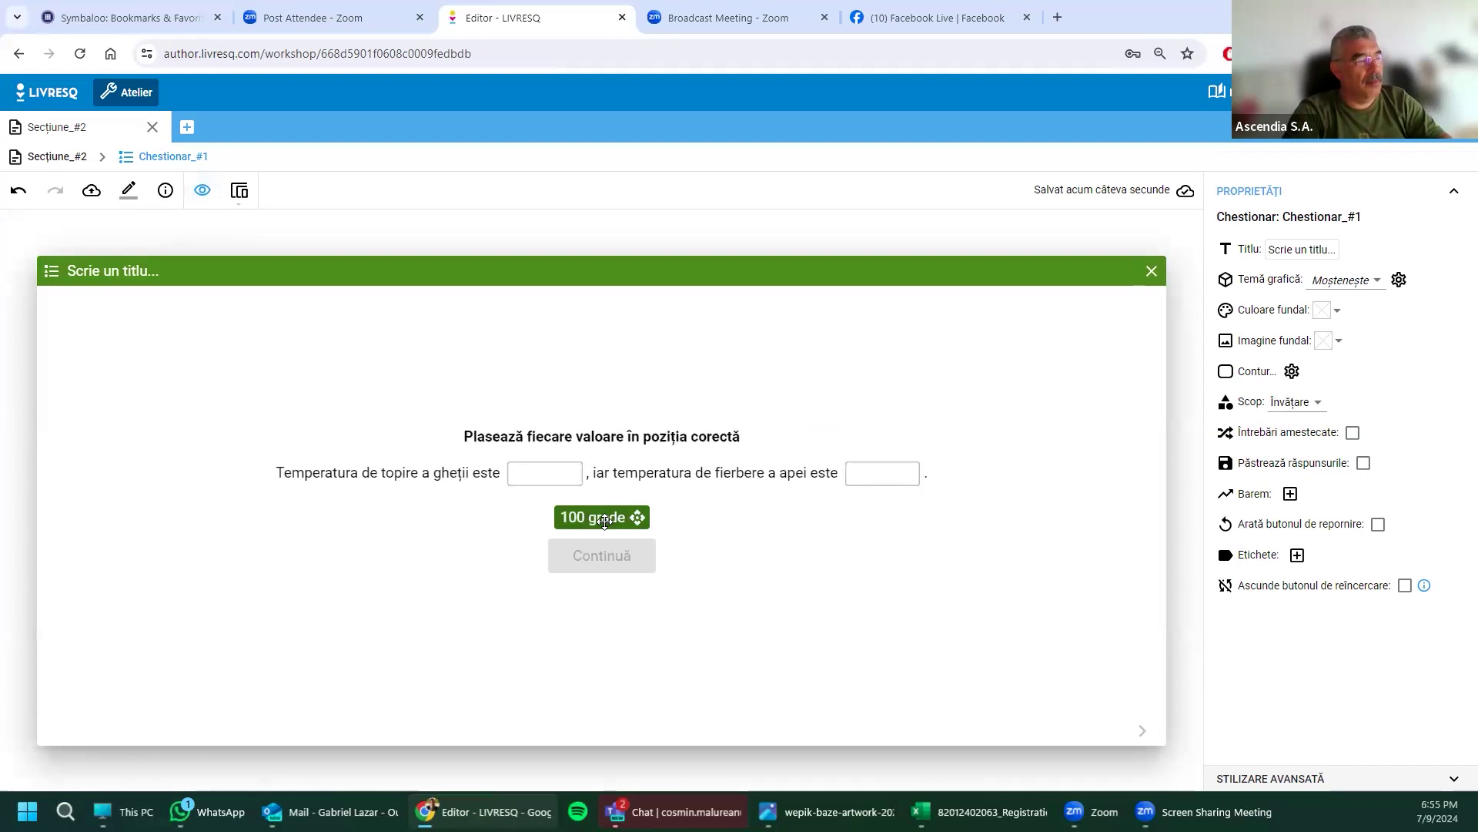
left_click_drag(605, 517, 892, 454)
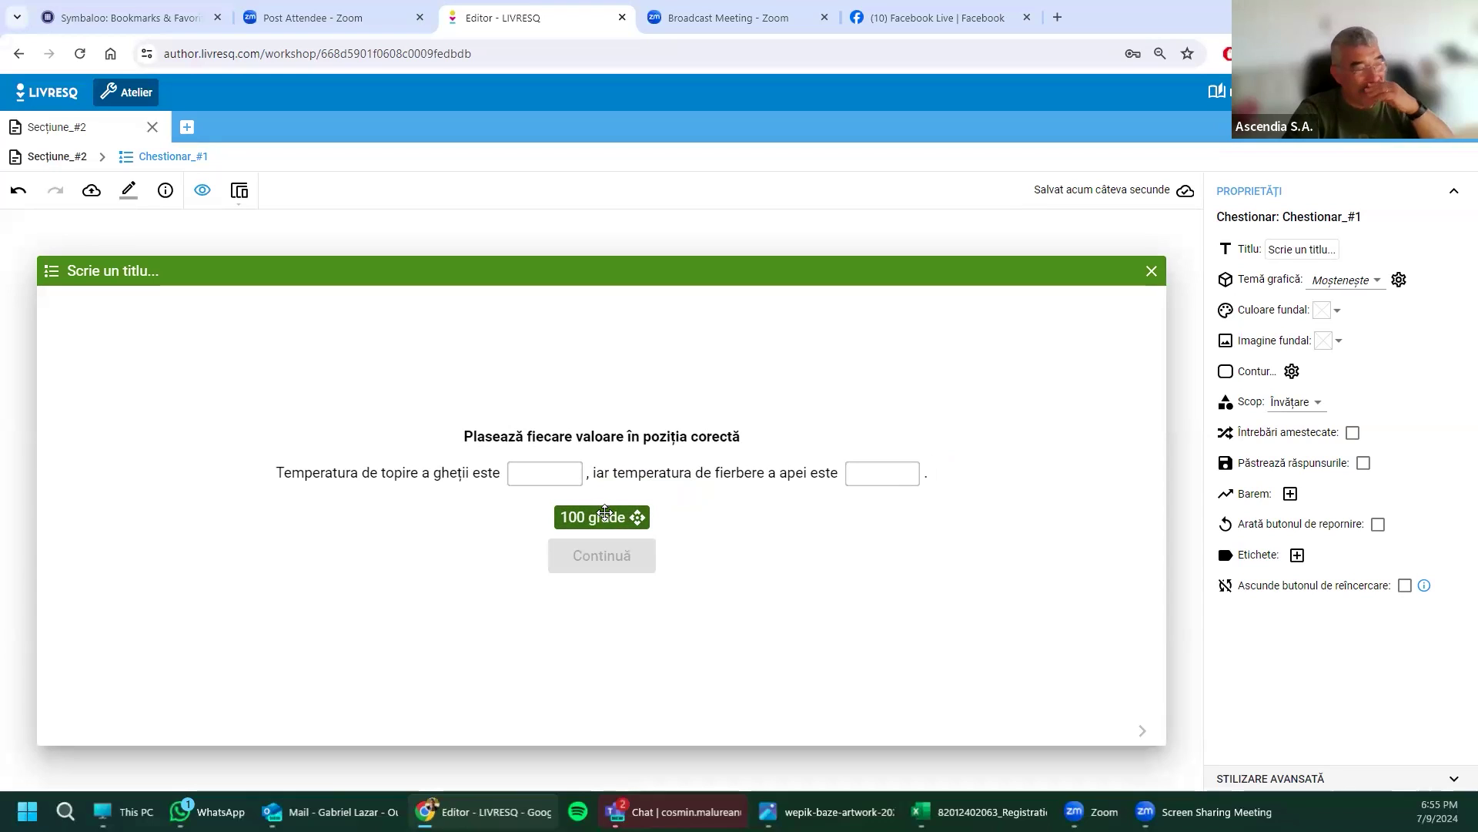
left_click_drag(604, 514, 890, 467)
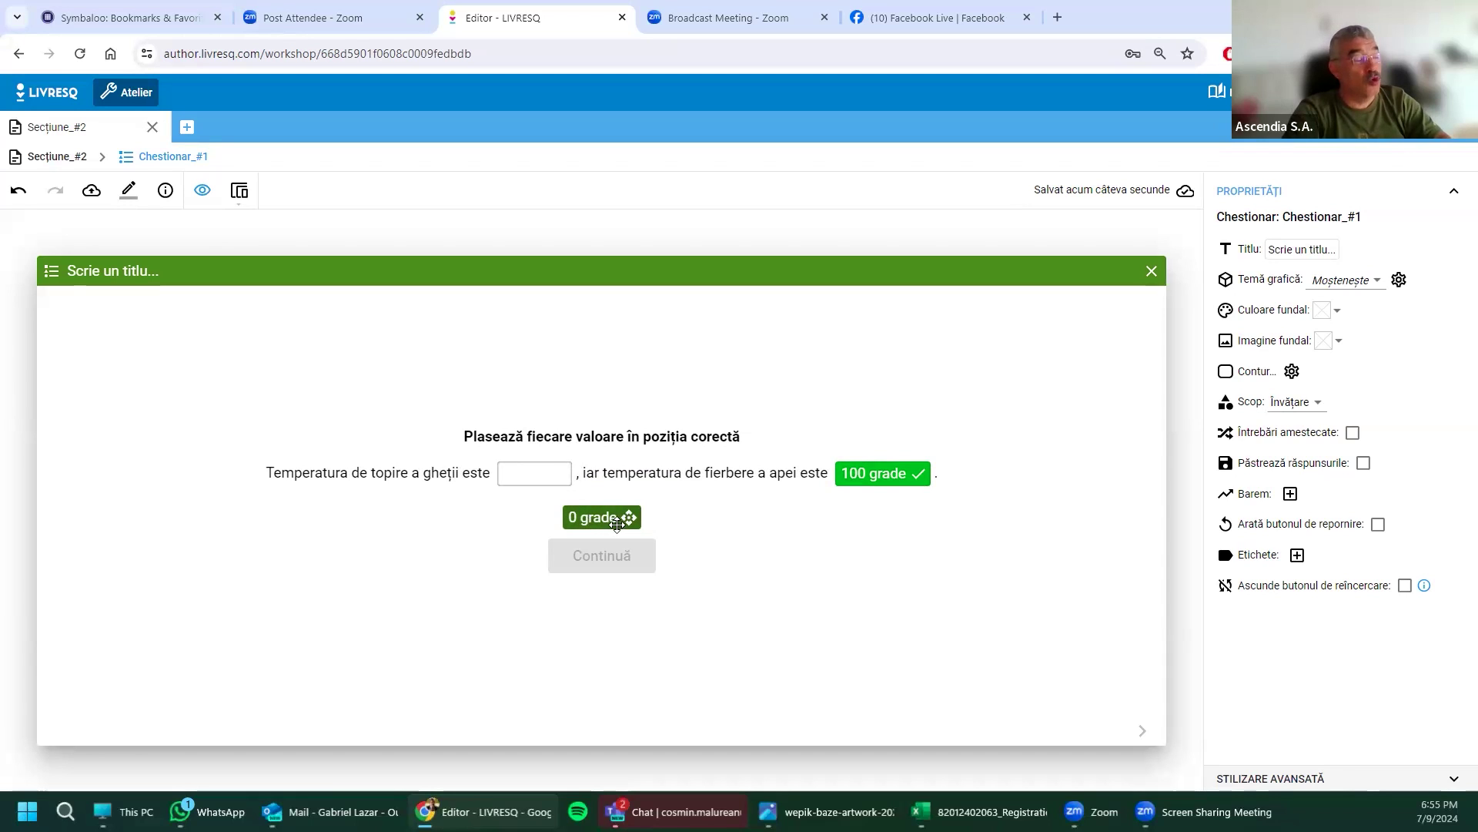
left_click_drag(607, 519, 535, 473)
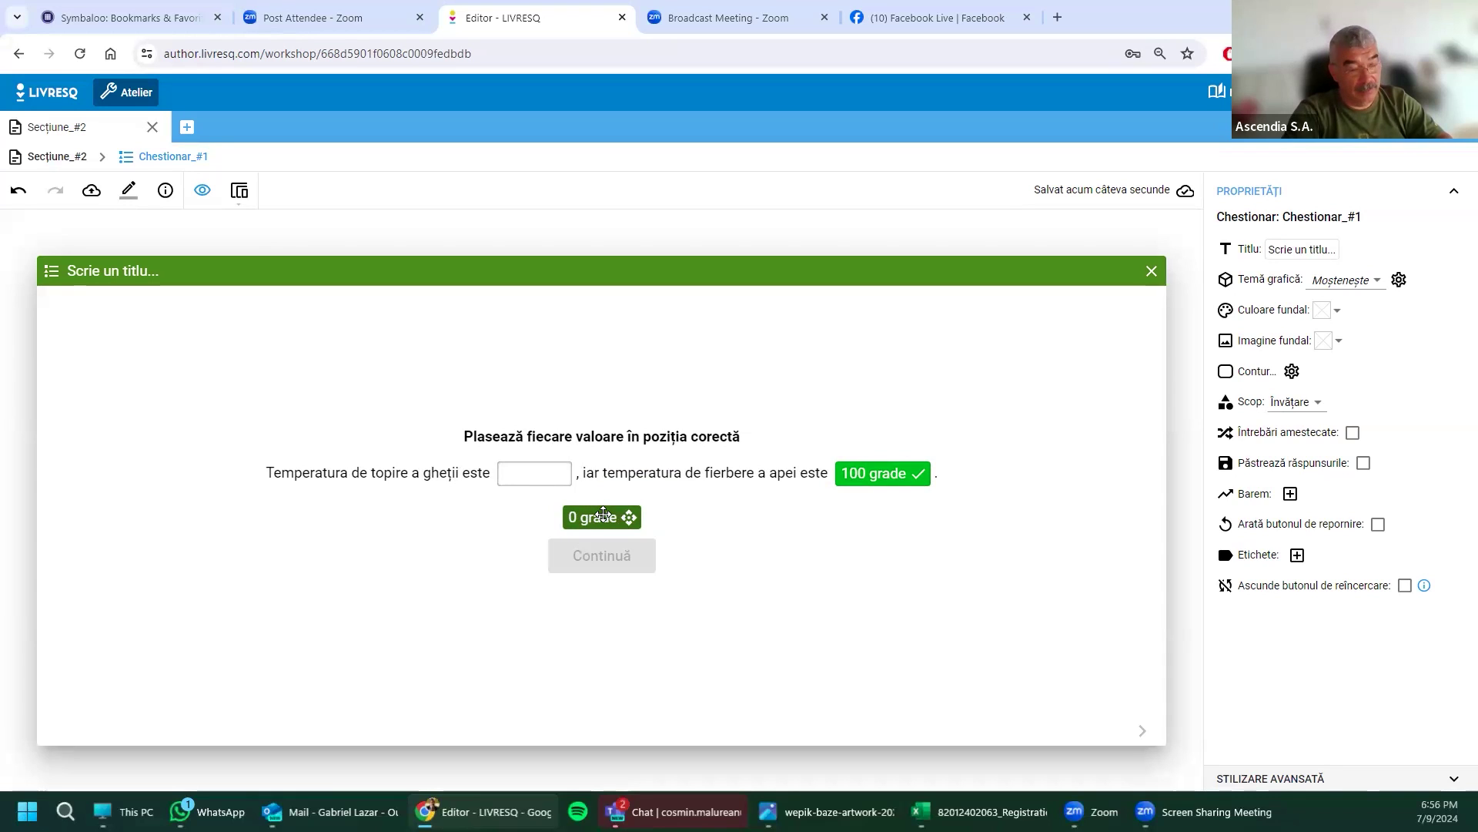
left_click_drag(593, 517, 532, 467)
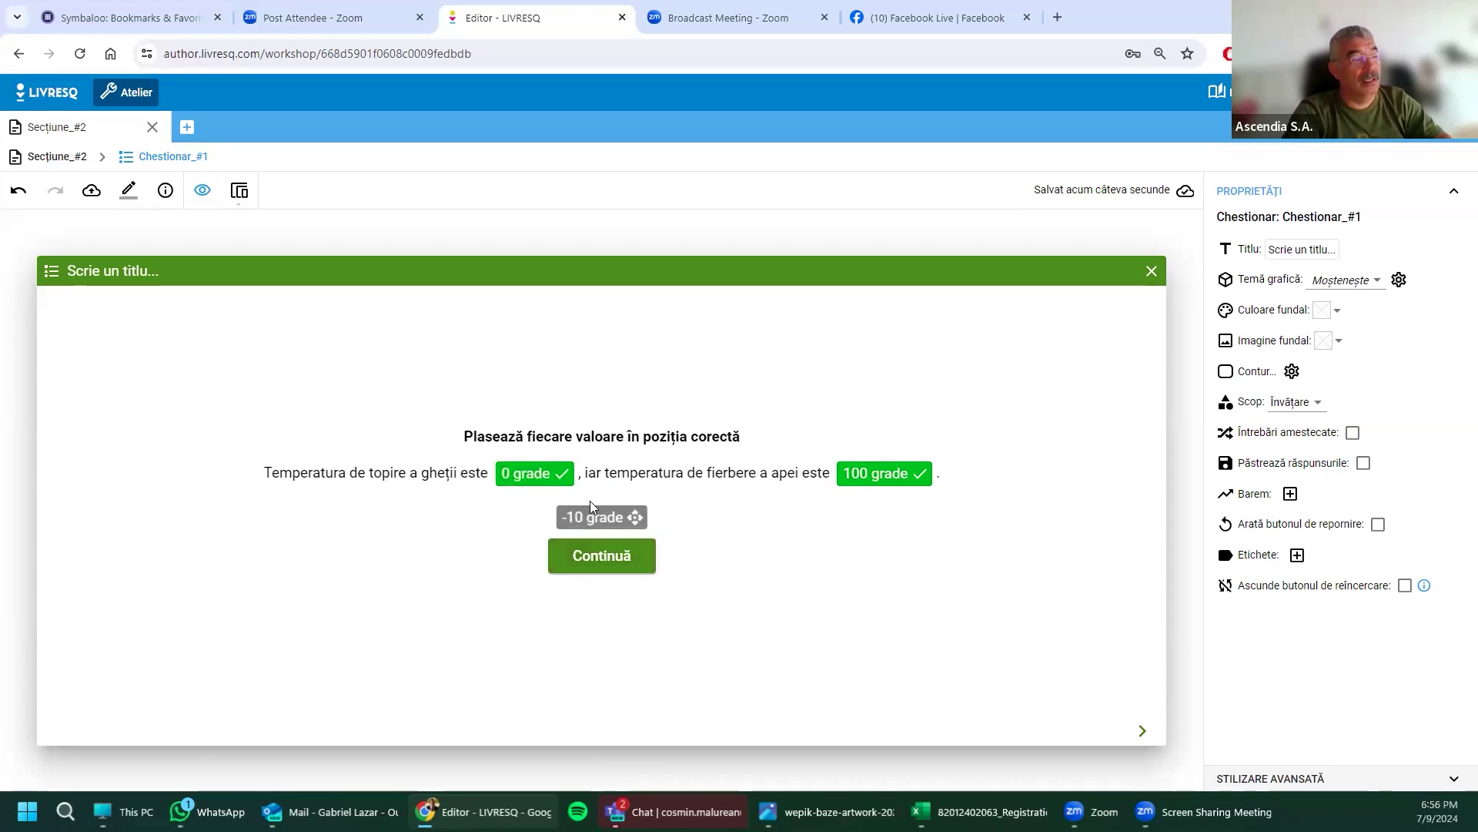
left_click(202, 190)
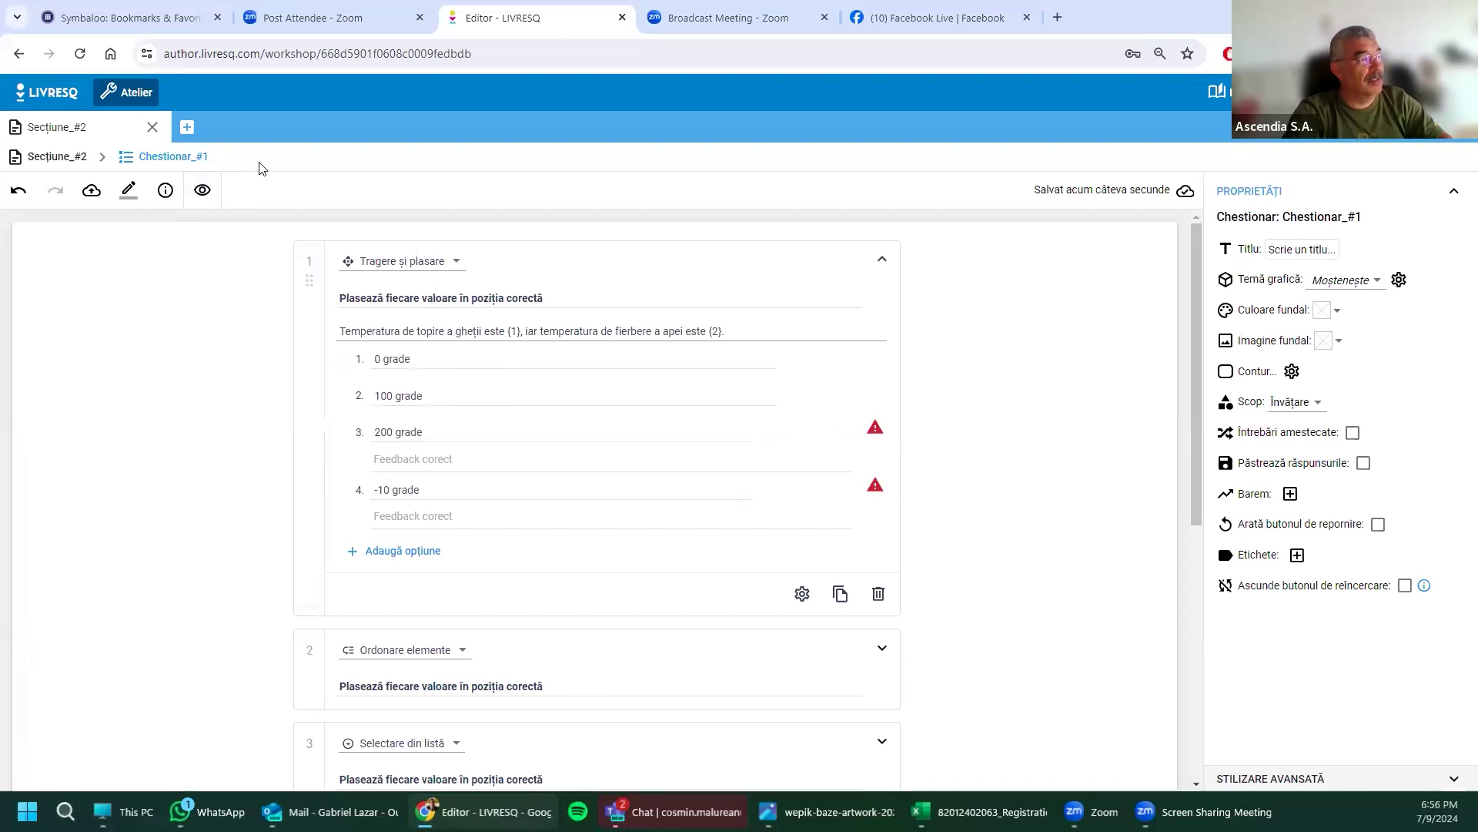
Step: Preview the question again with "100 grade" in the second gap, try "200 grade" in the first, take it back out, and exit preview
left_click(204, 204)
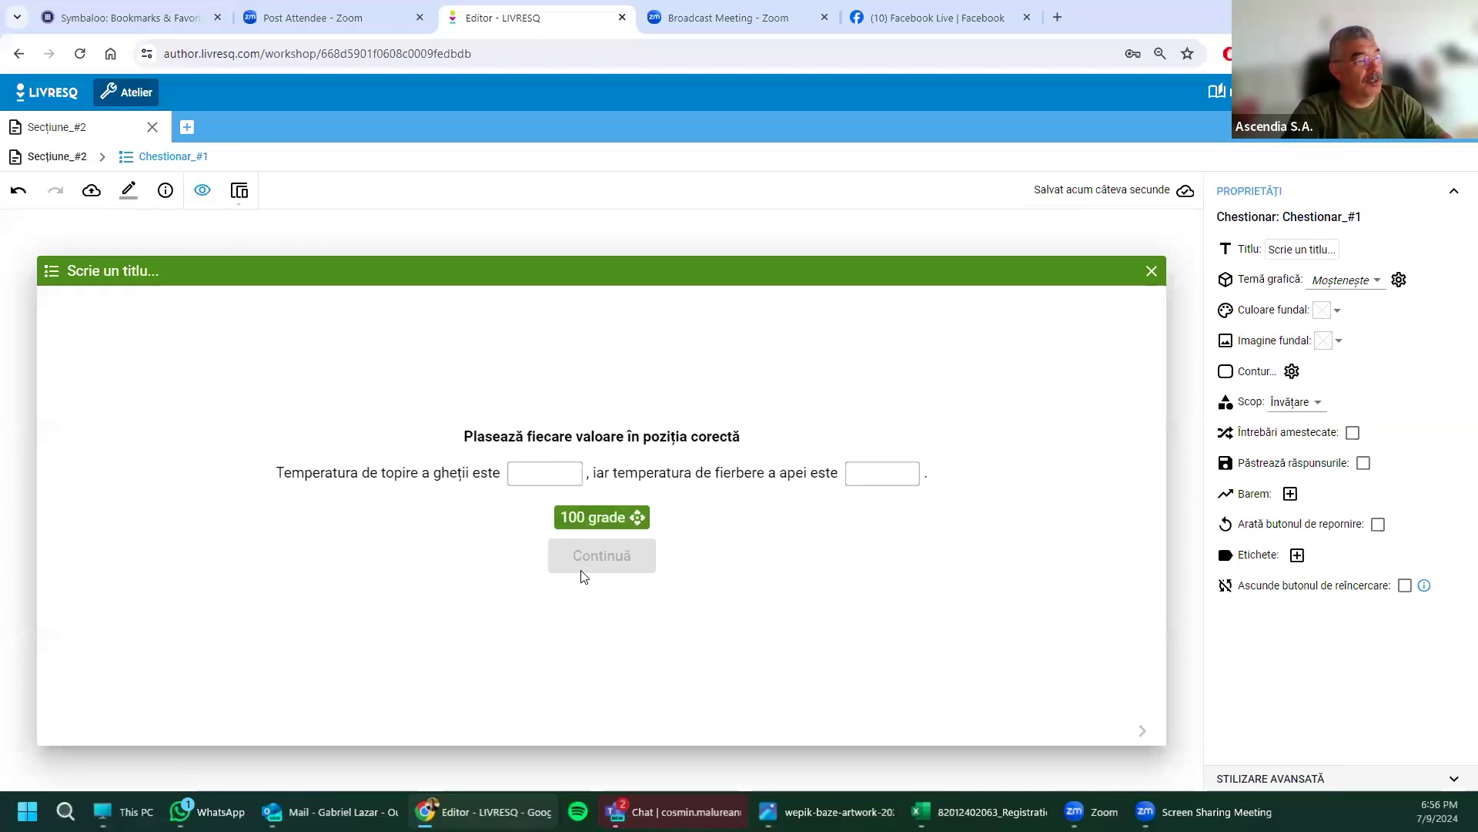
left_click_drag(593, 518, 867, 459)
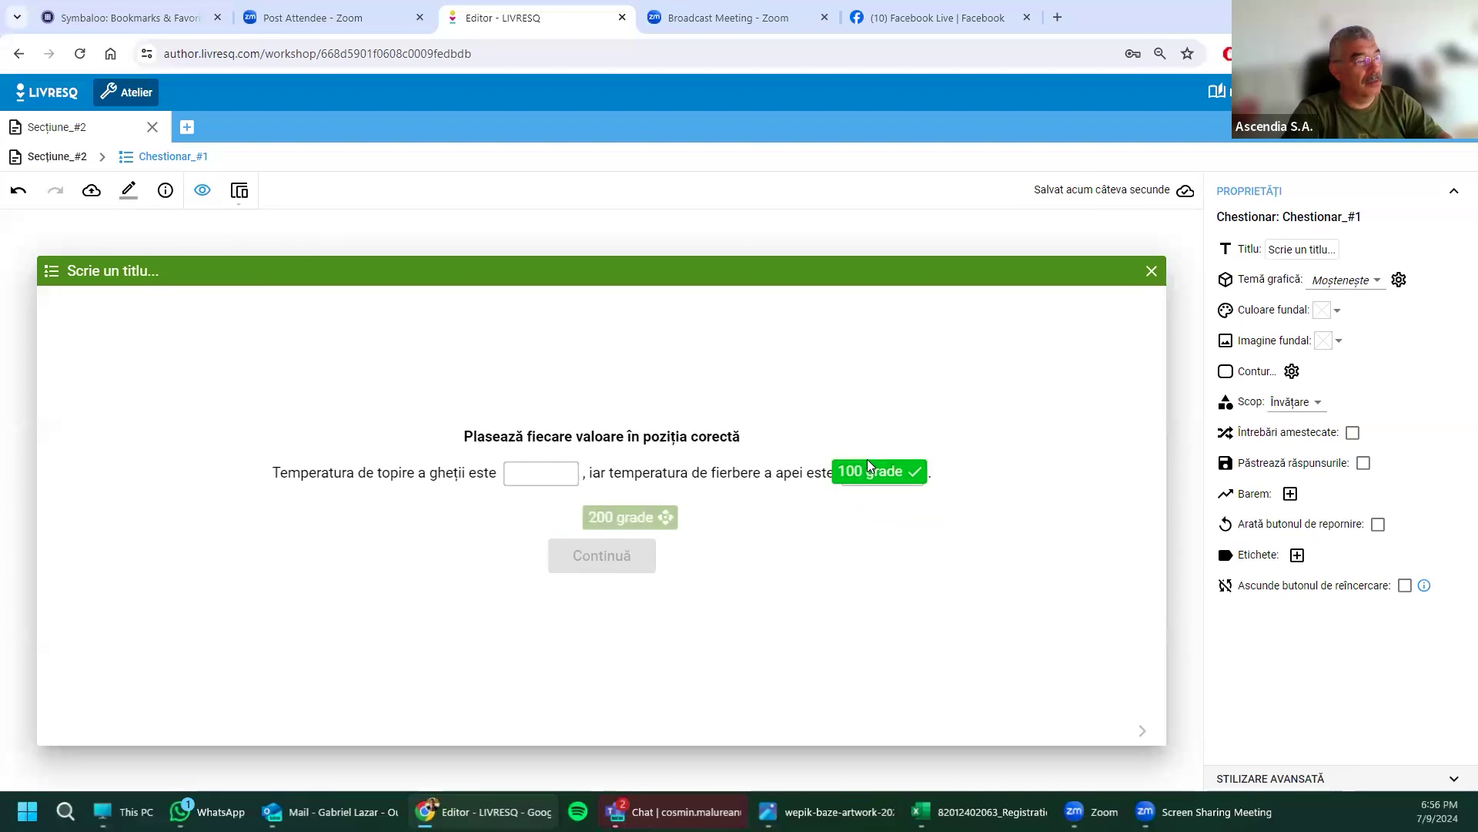
left_click_drag(649, 519, 566, 496)
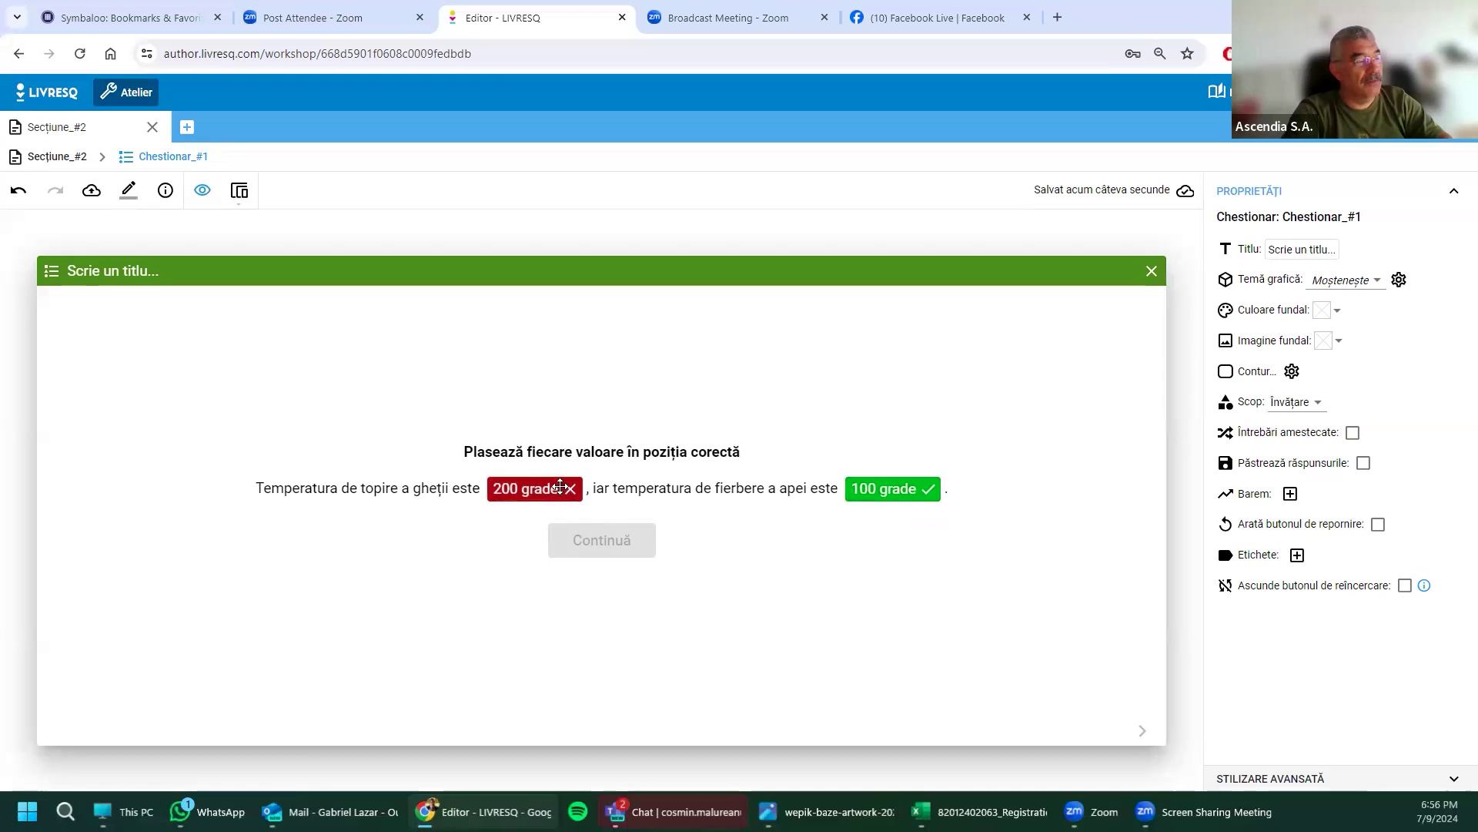
left_click_drag(570, 494, 641, 517)
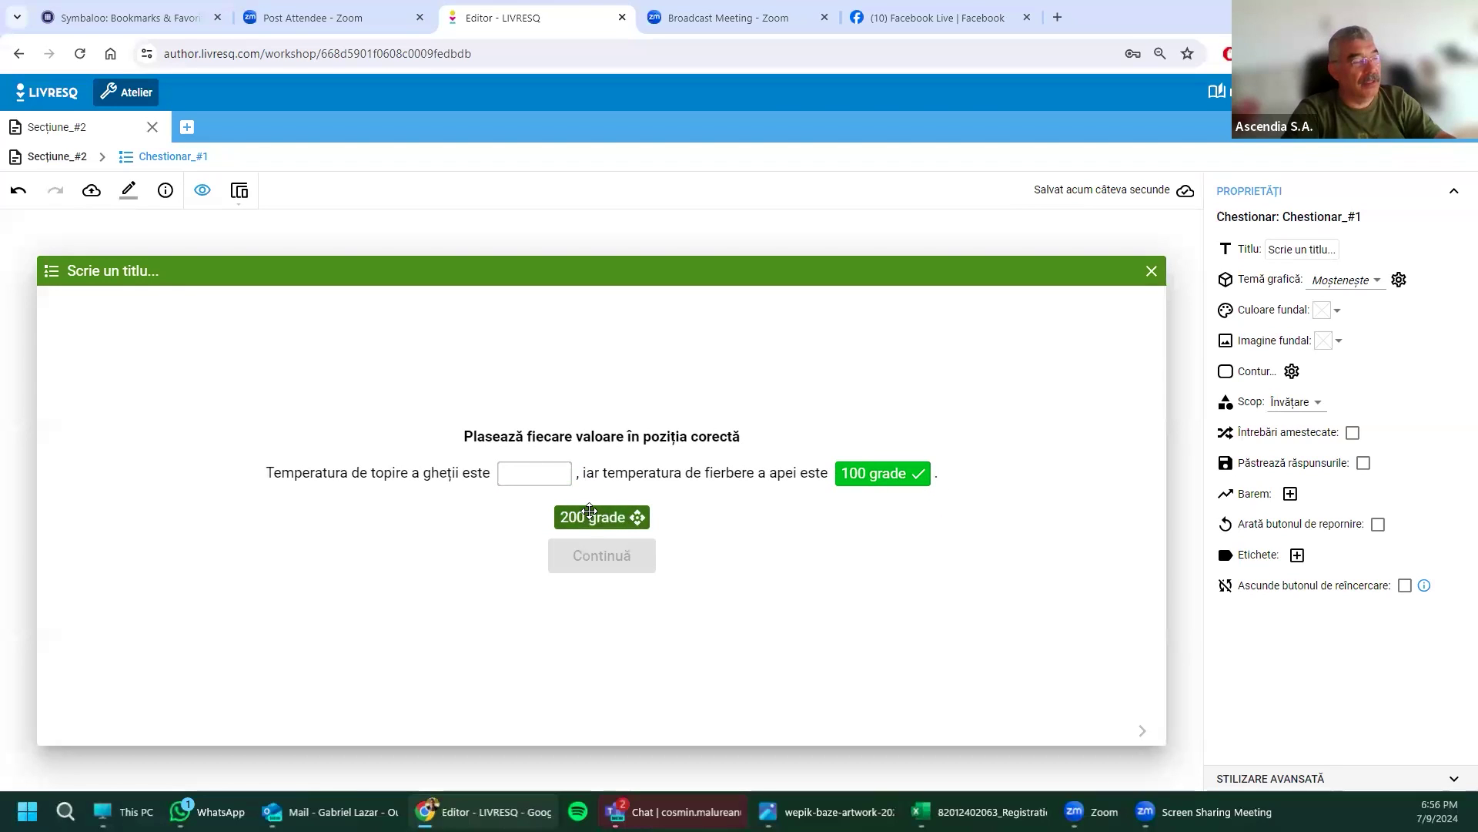
left_click_drag(591, 517, 656, 524)
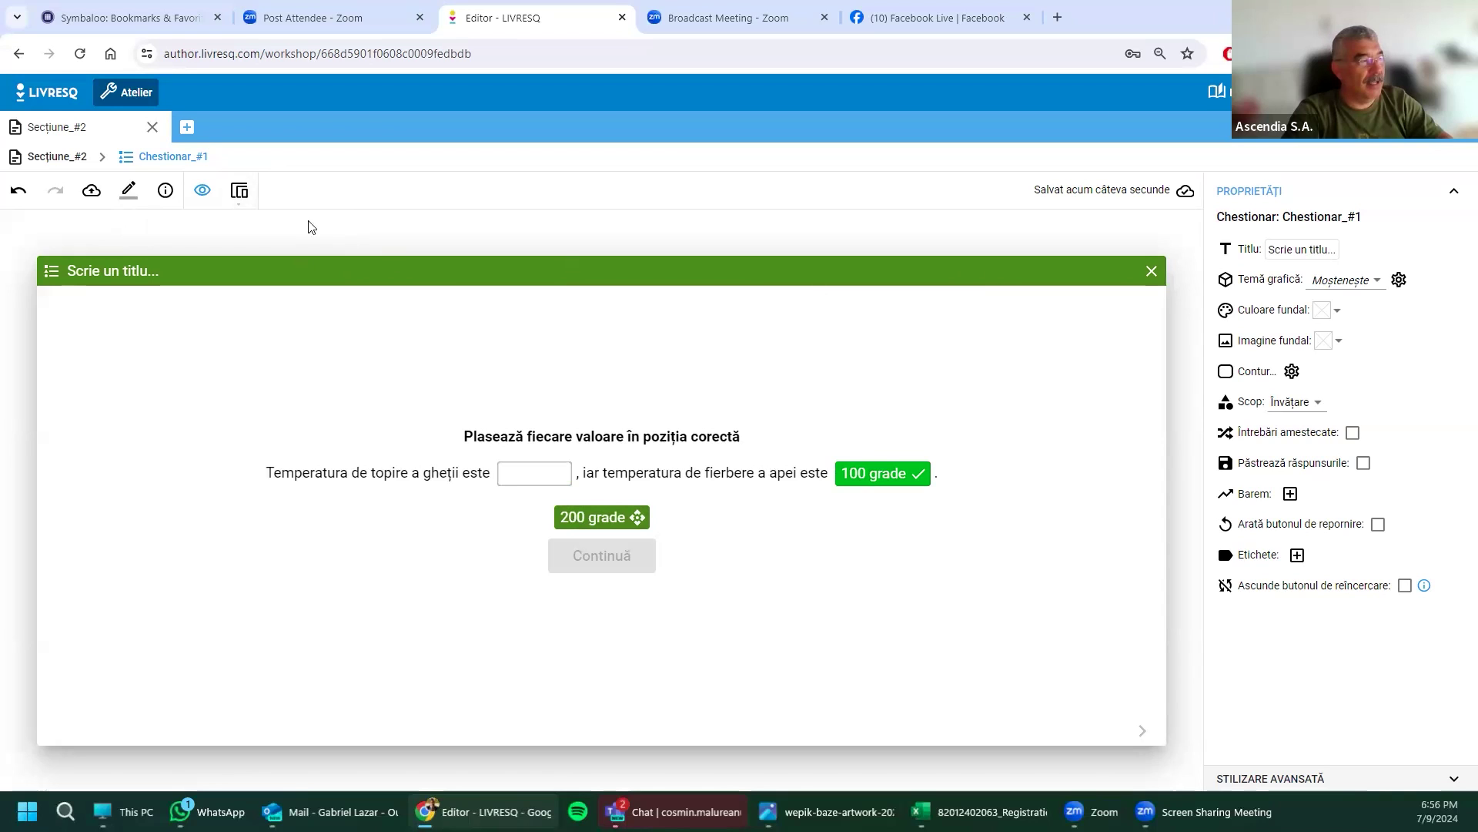
left_click(202, 190)
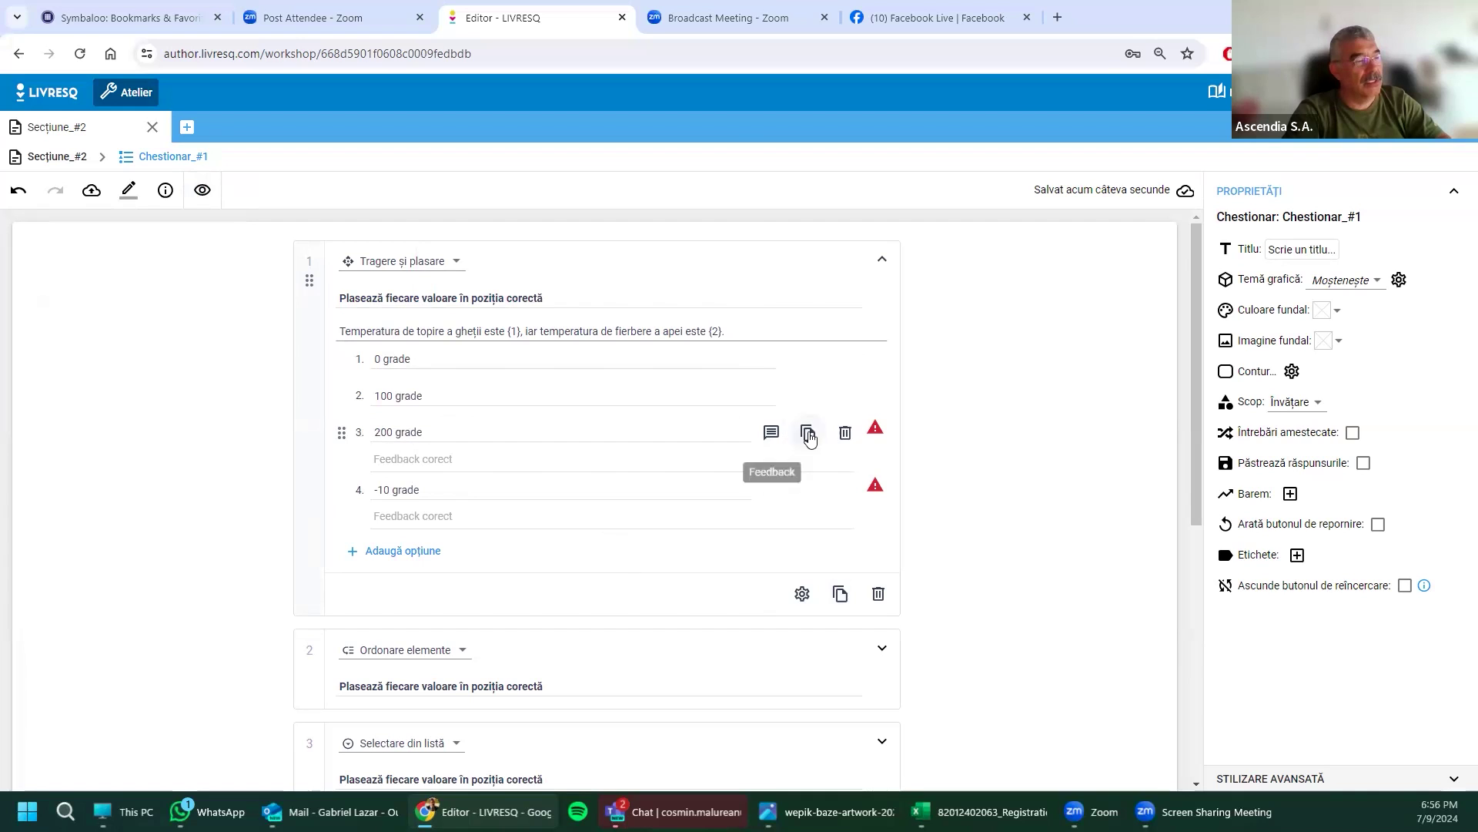
Step: Delete the extra options "200 grade" and "-10 grade" from the drag-and-drop question and open its display options
left_click(844, 432)
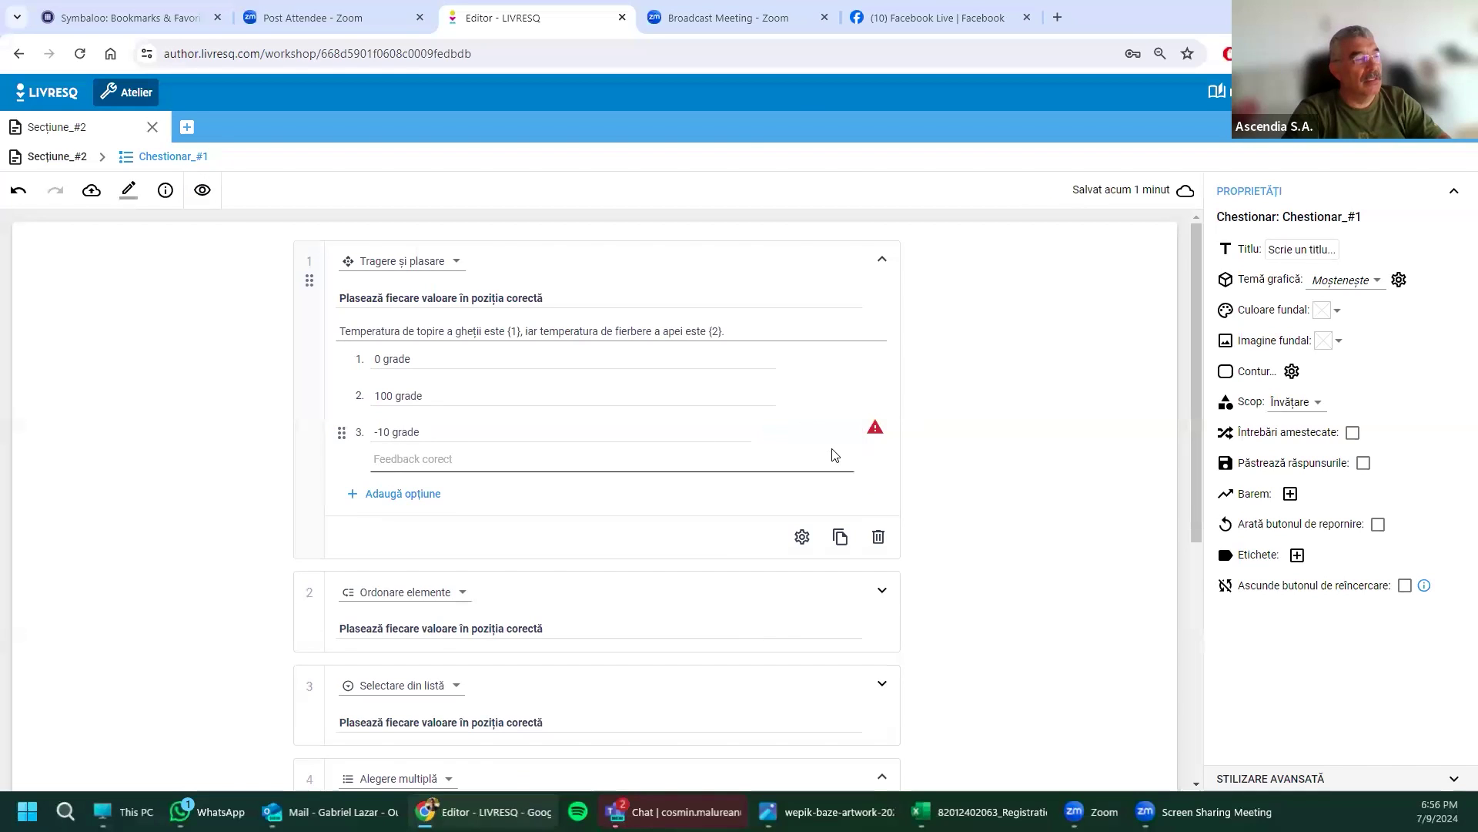
left_click(845, 432)
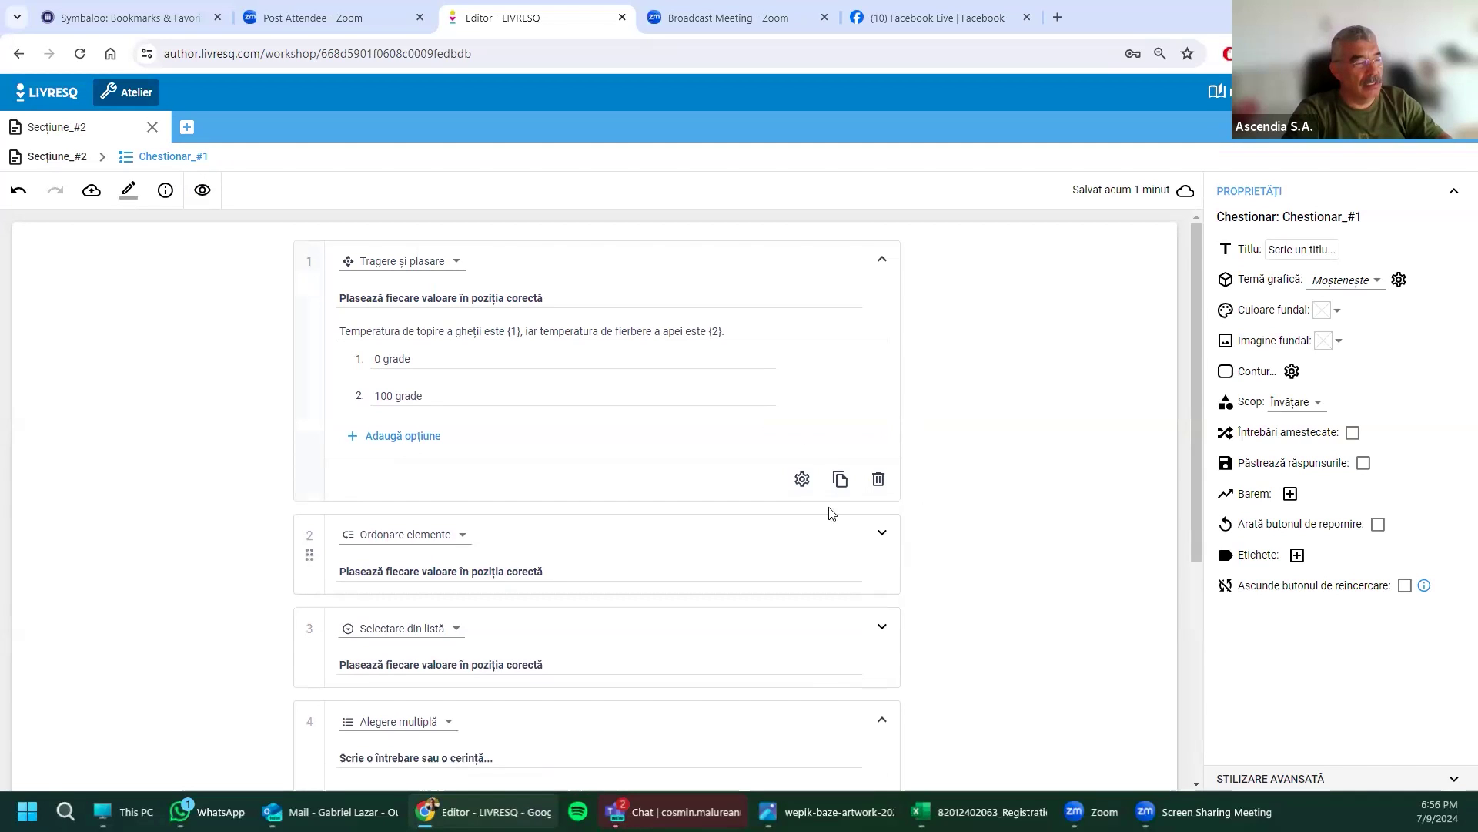
left_click(802, 478)
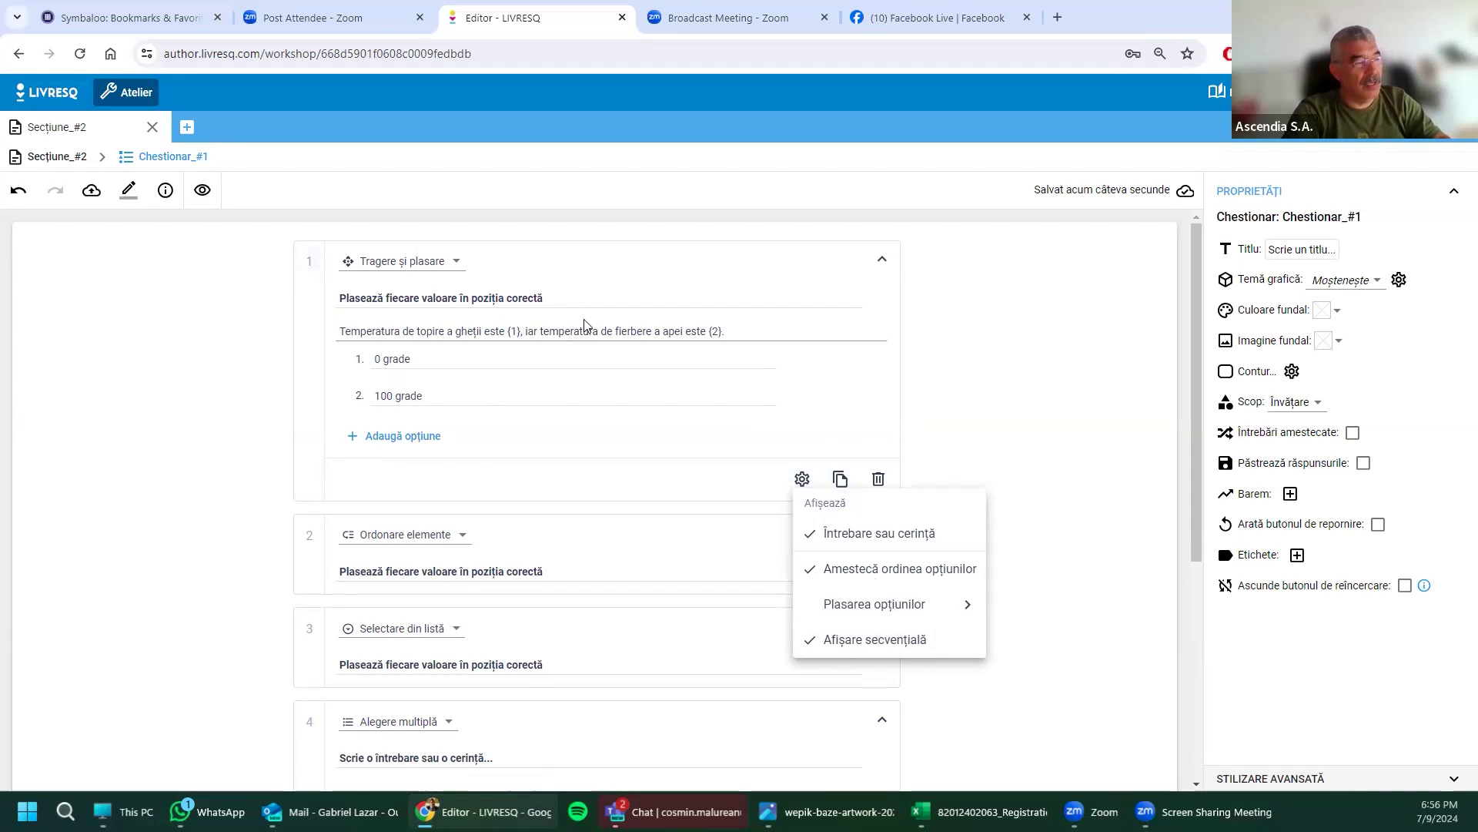
Step: Move the drag-and-drop question below the ordering question and expand the ordering question
left_click(963, 366)
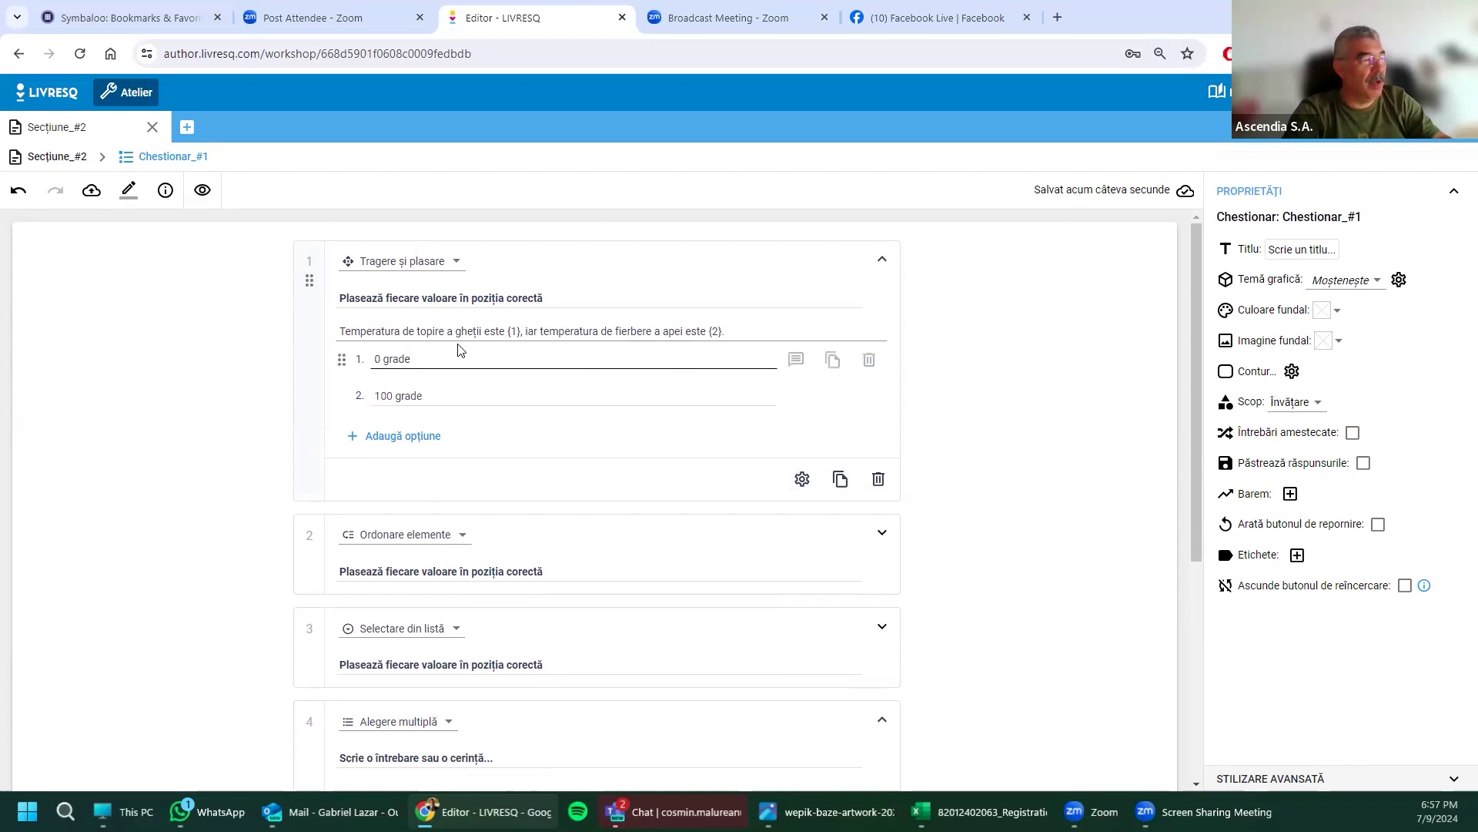
left_click(720, 333)
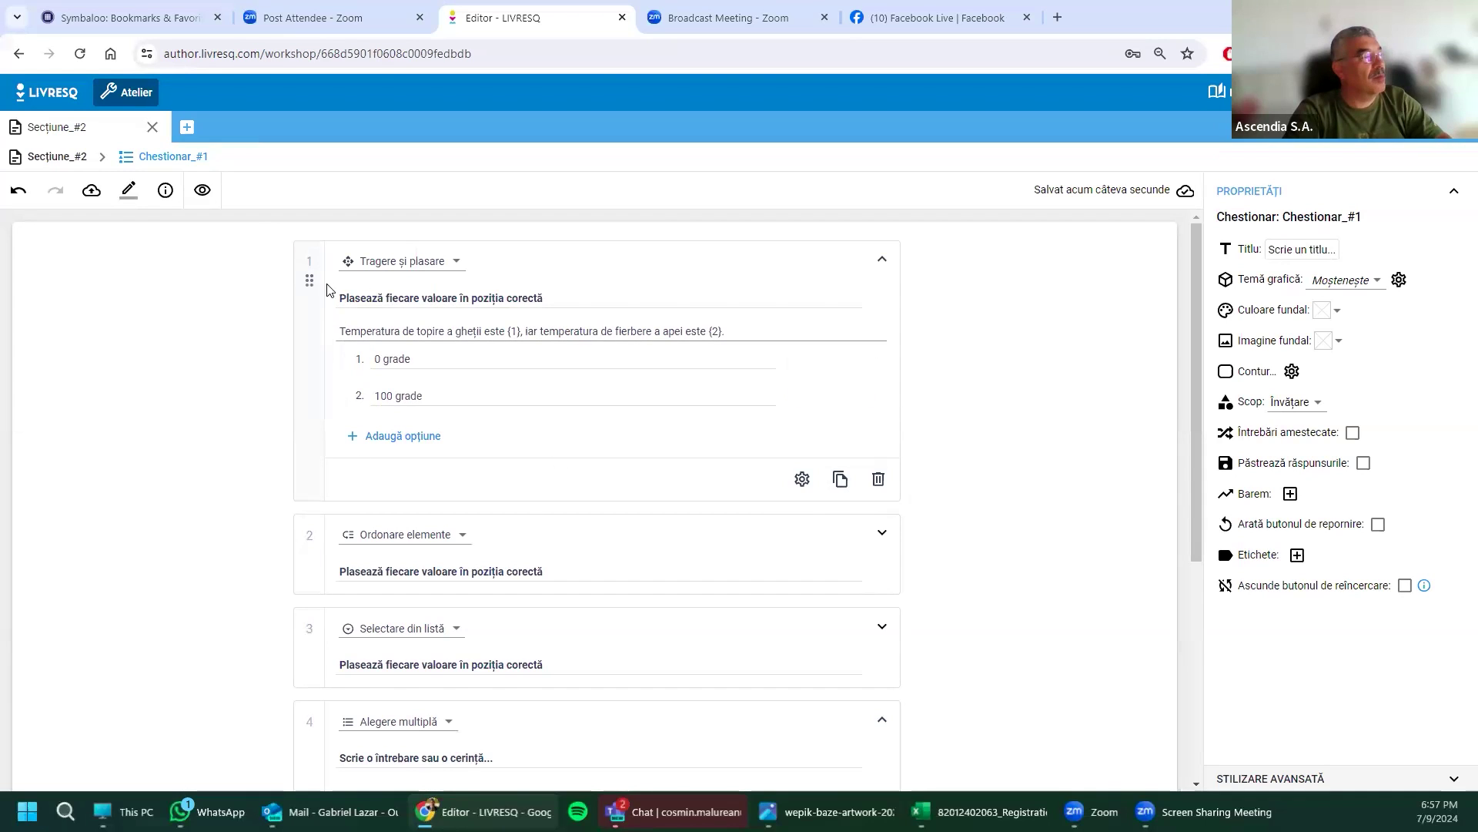
left_click_drag(316, 380, 337, 585)
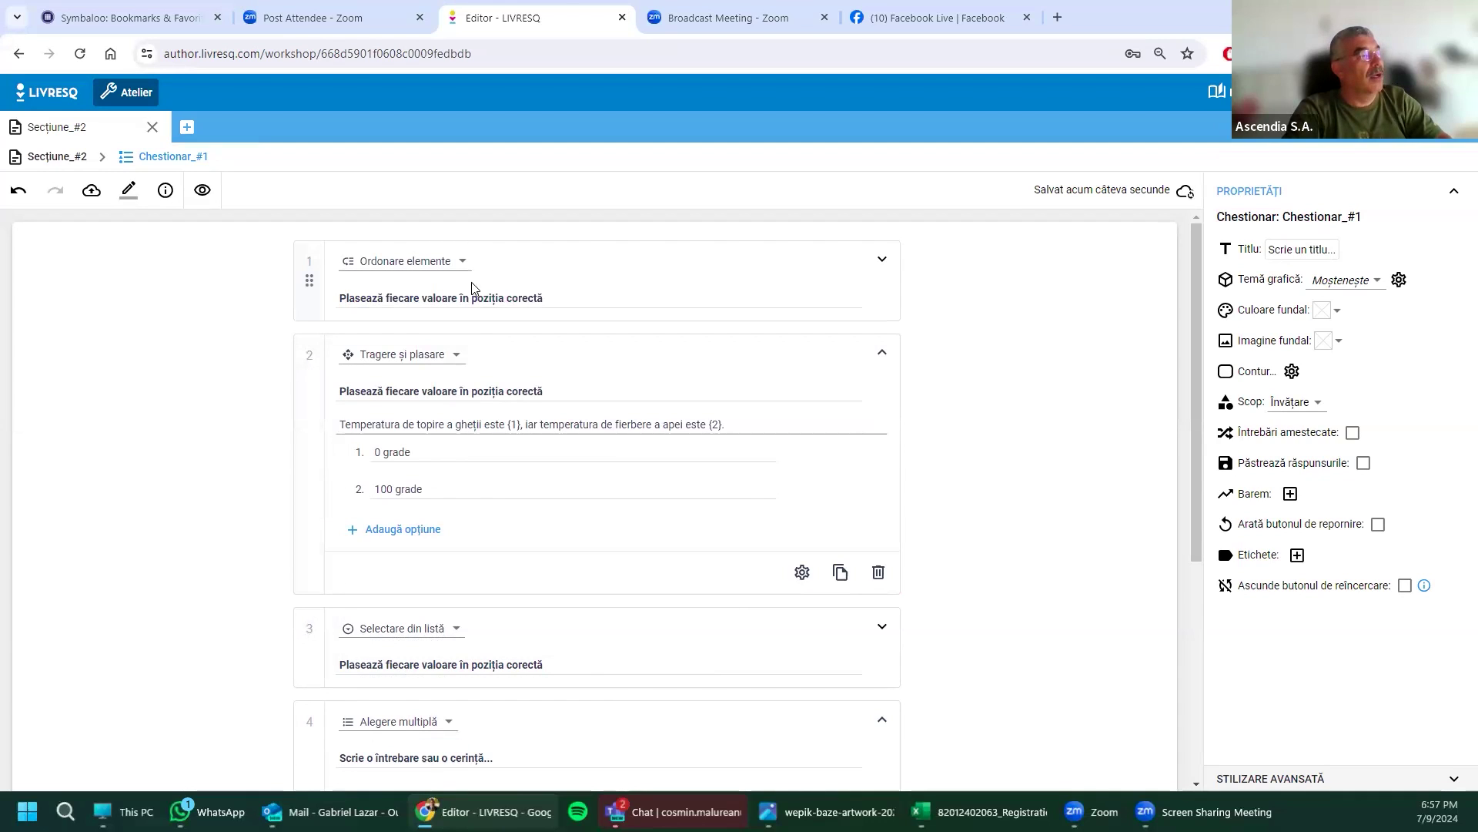
left_click(883, 261)
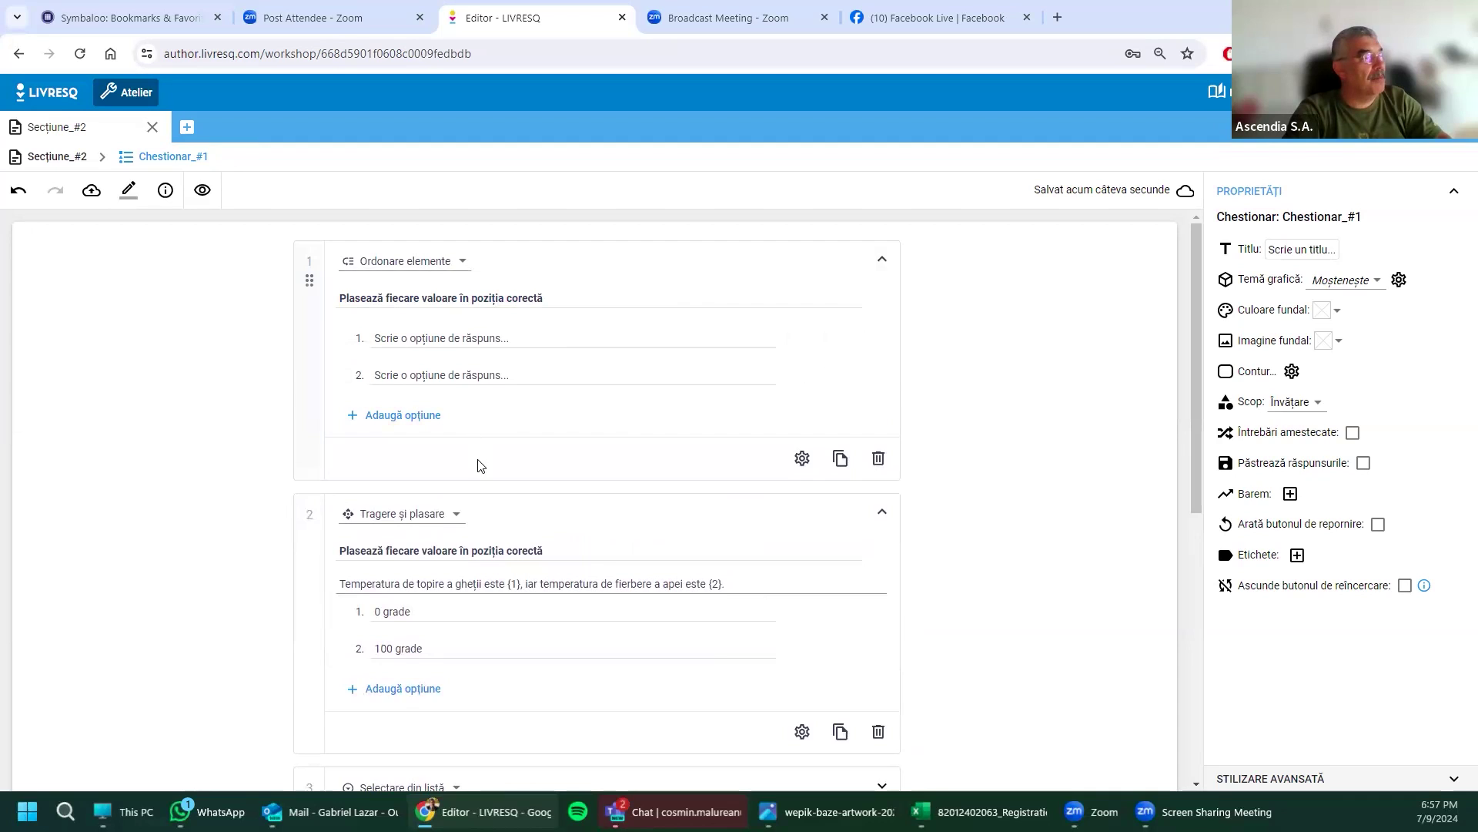
scroll(477, 464, "down", 4)
scroll(477, 465, "up", 4)
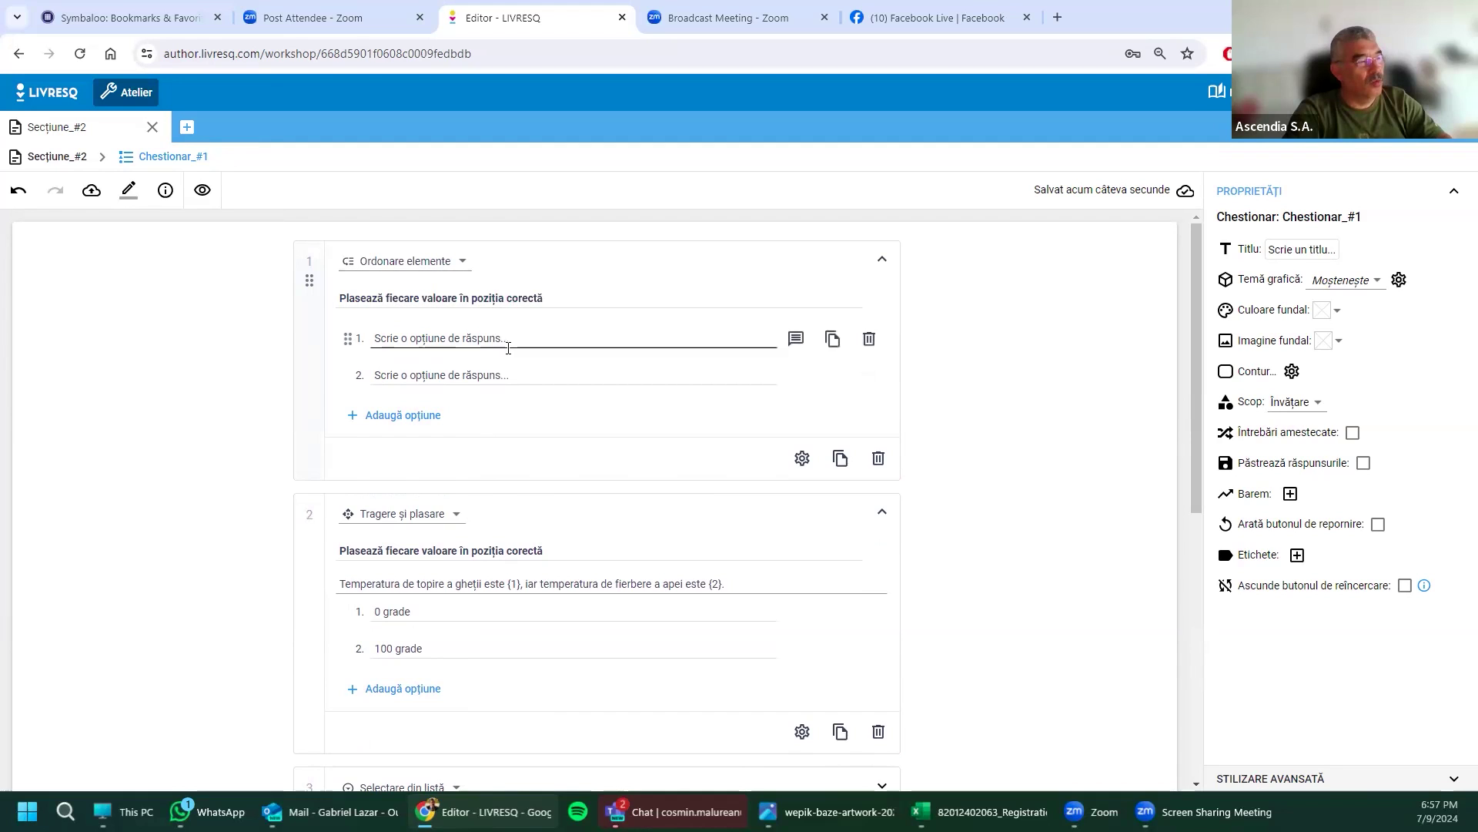
Step: Review the display options of the ordering question
left_click(802, 458)
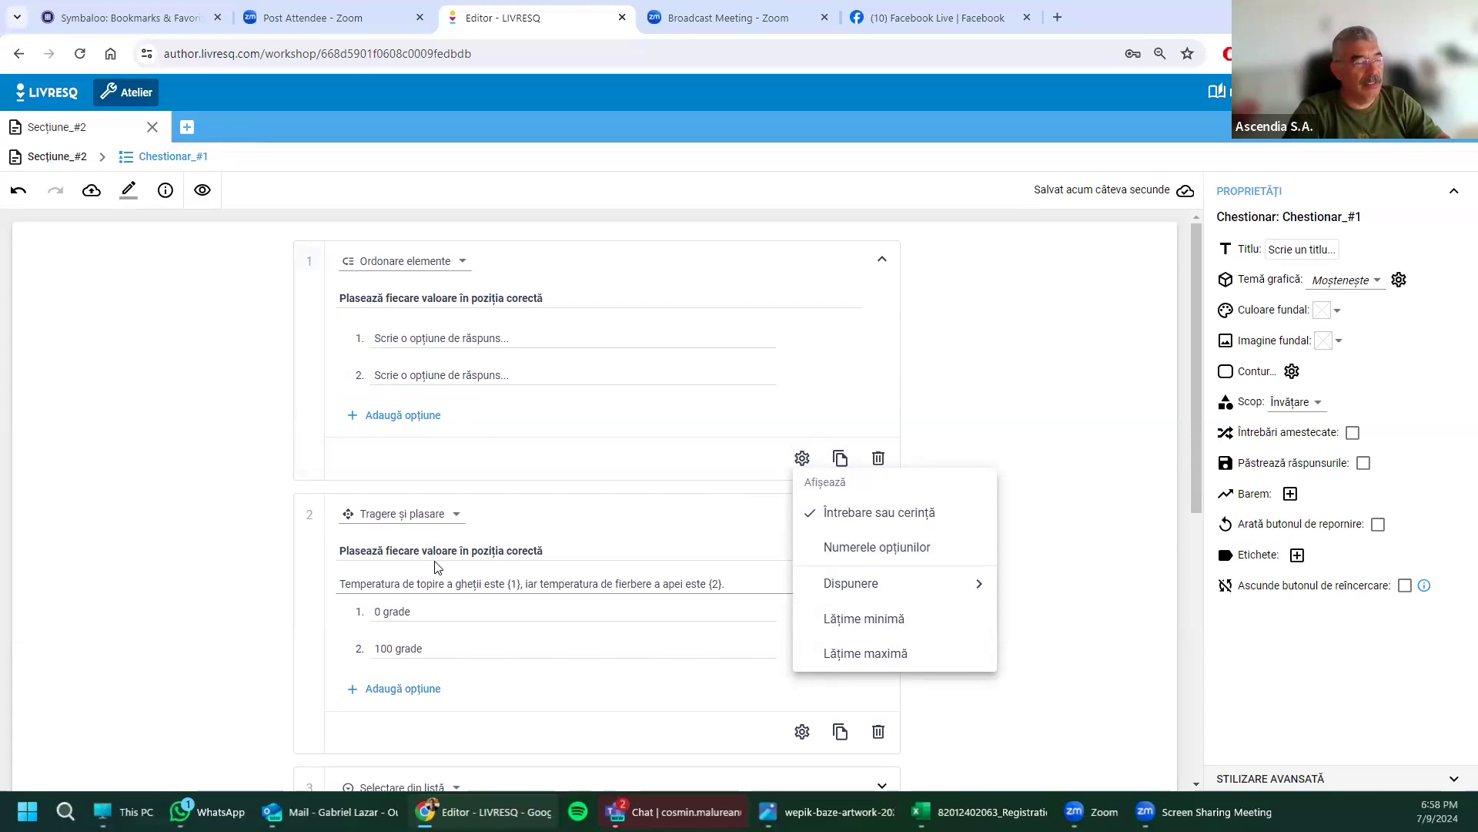
left_click(866, 592)
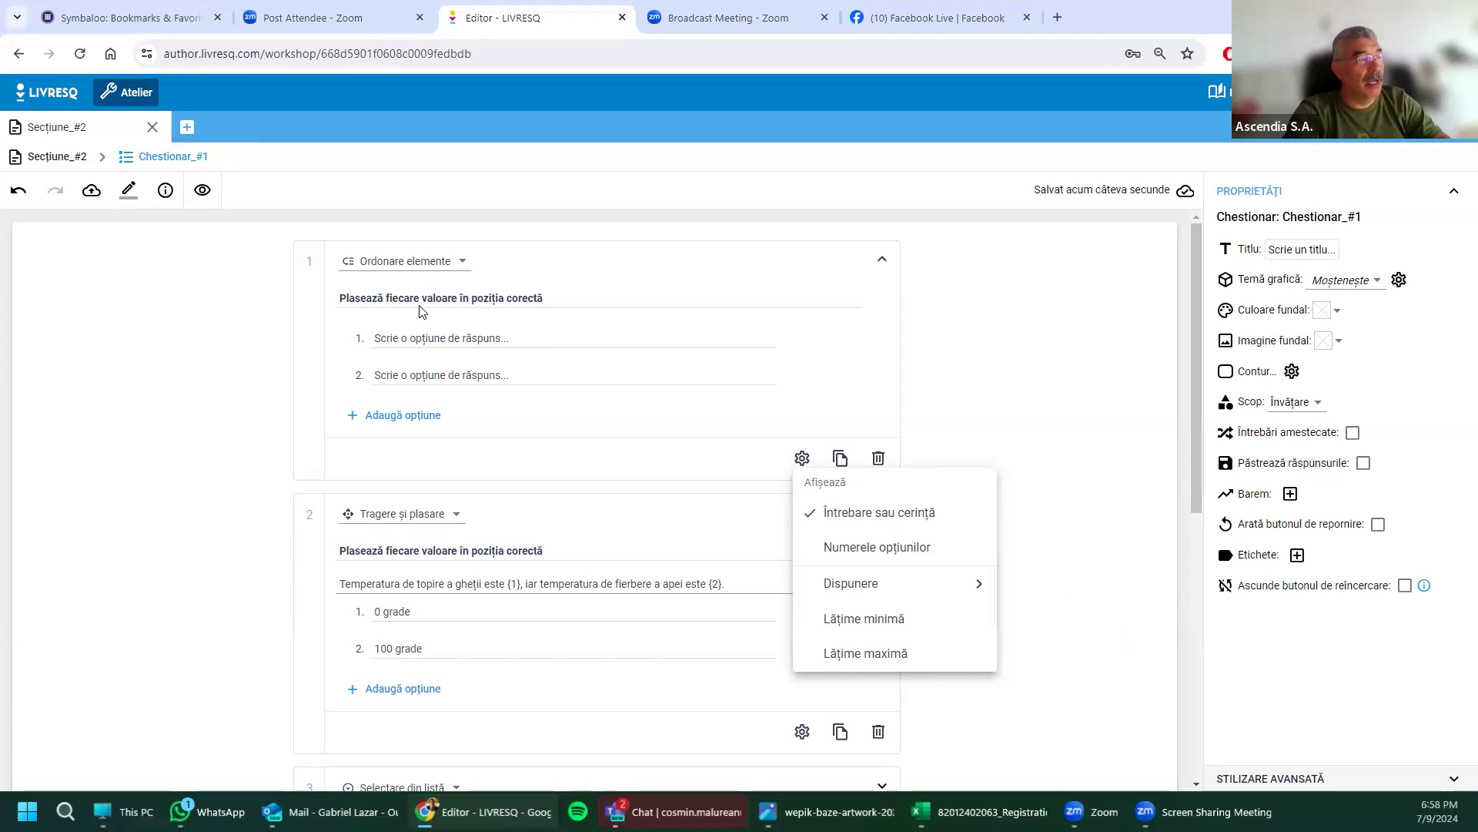
left_click(374, 298)
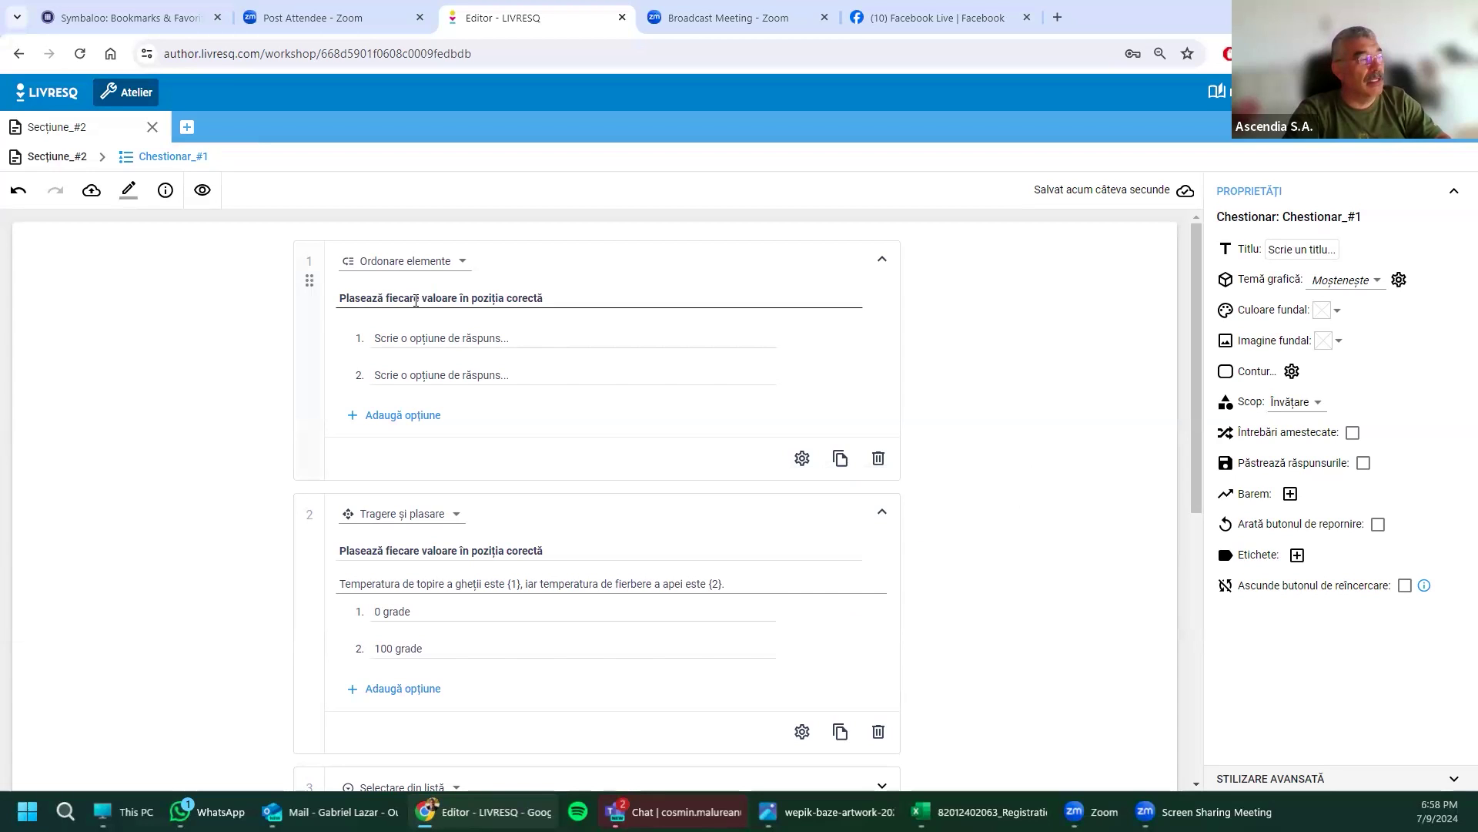
Step: Replace the ordering question's prompt with "Plasează numerele în ordine crescătoare"
left_click(338, 298)
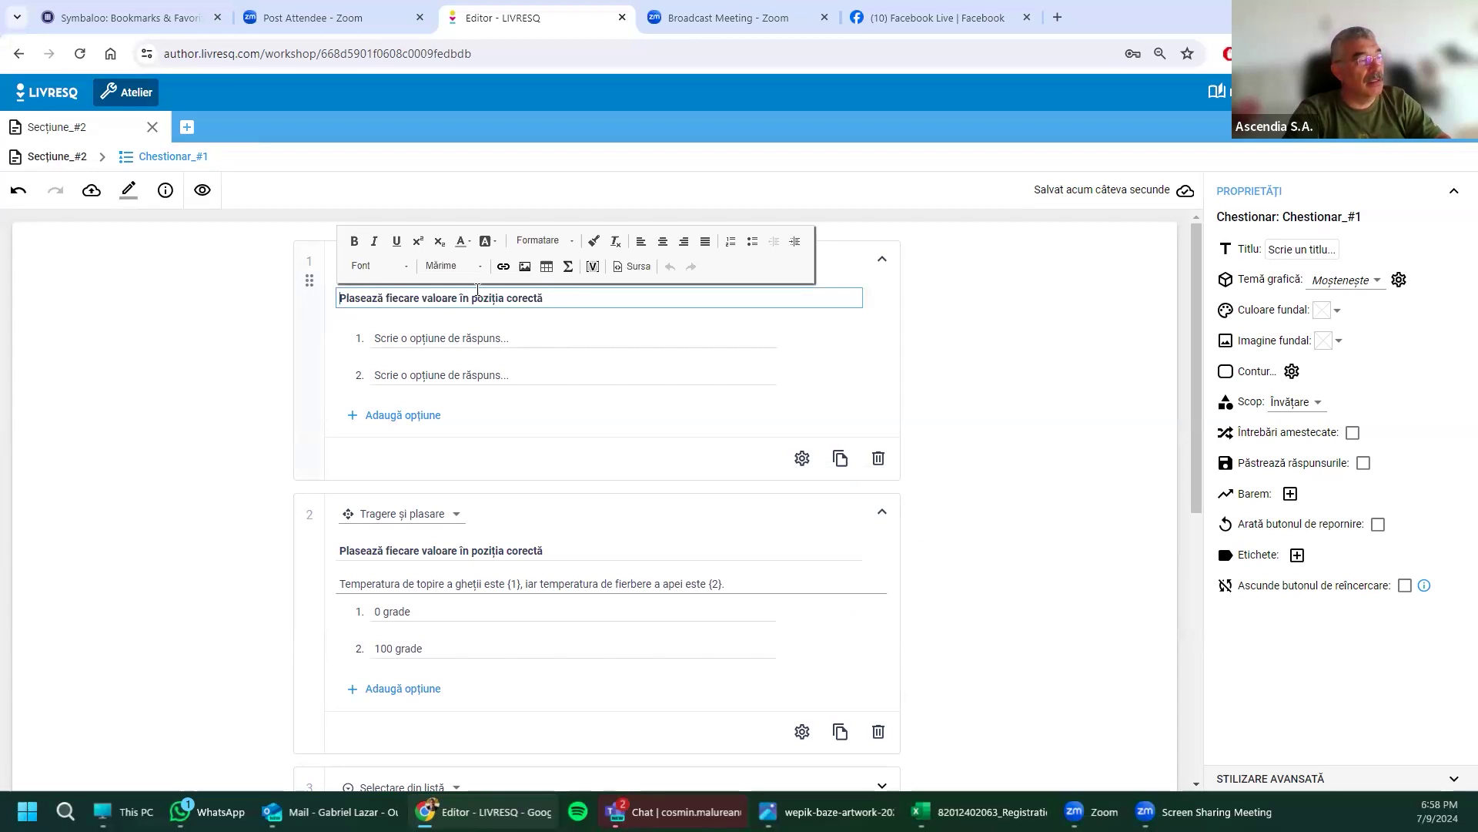
left_click_drag(486, 308, 331, 323)
type("Pla")
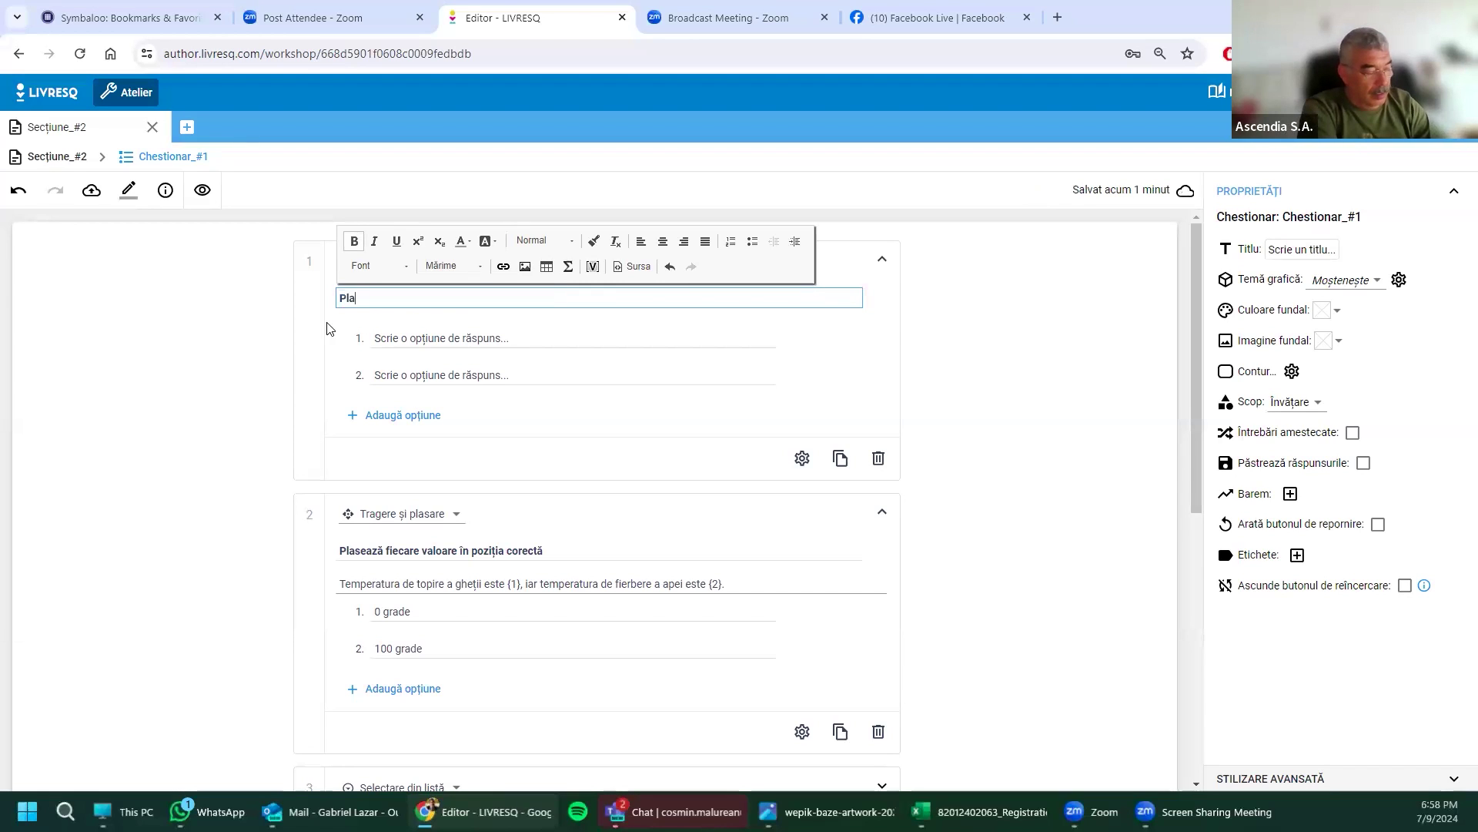
type("sează num")
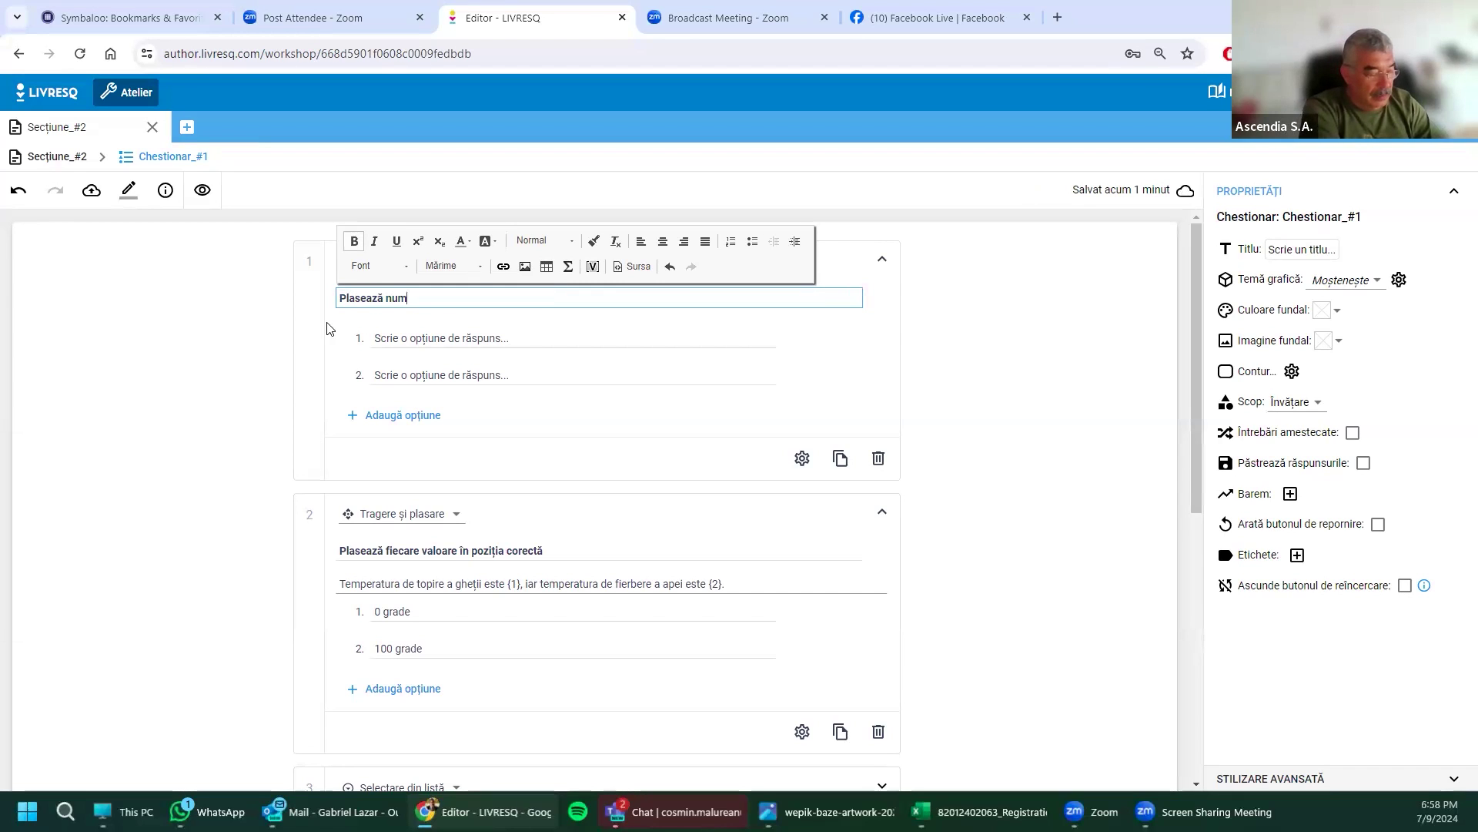
type("erele în orf")
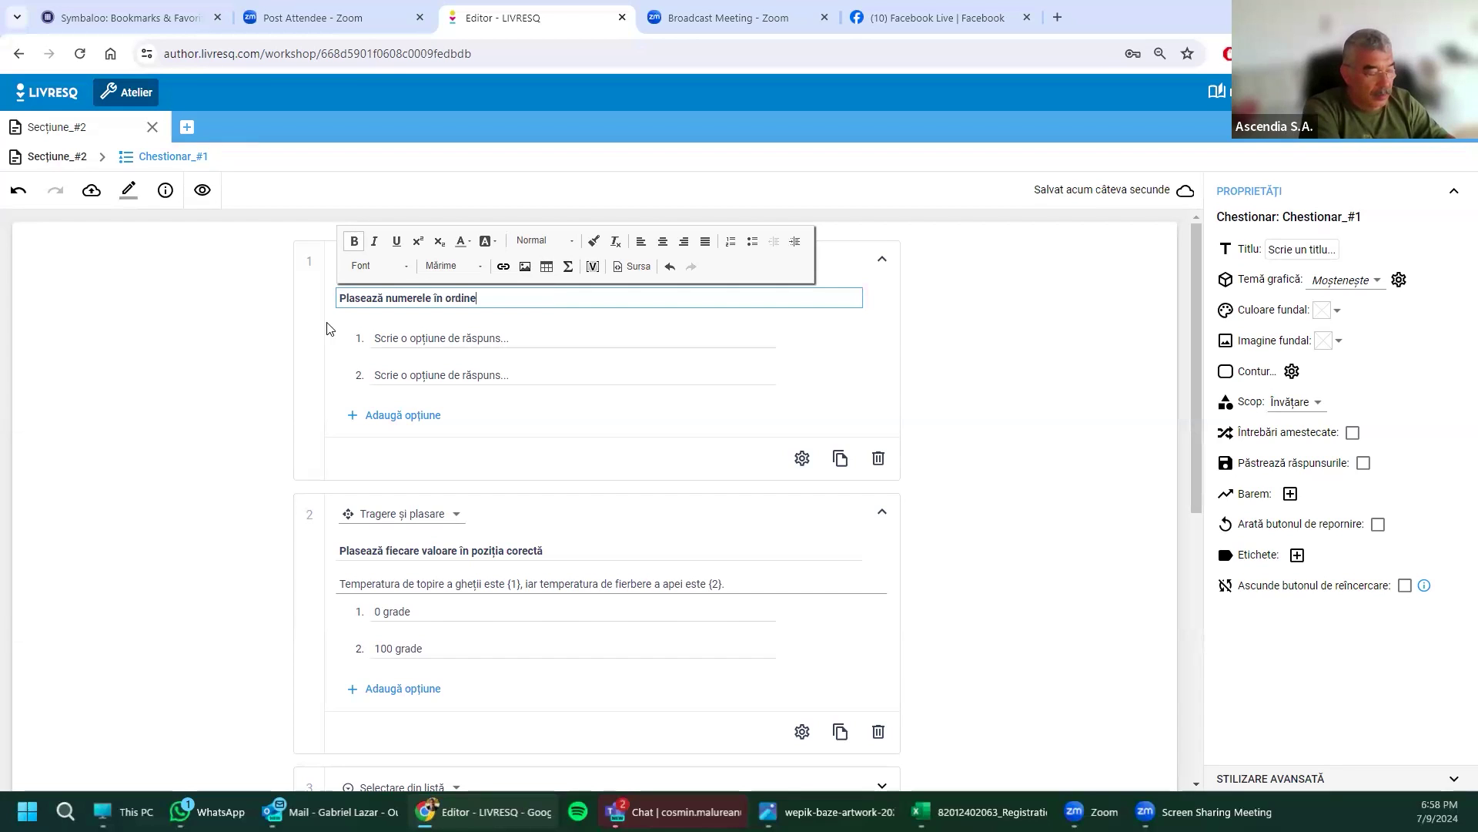
type("ătoare")
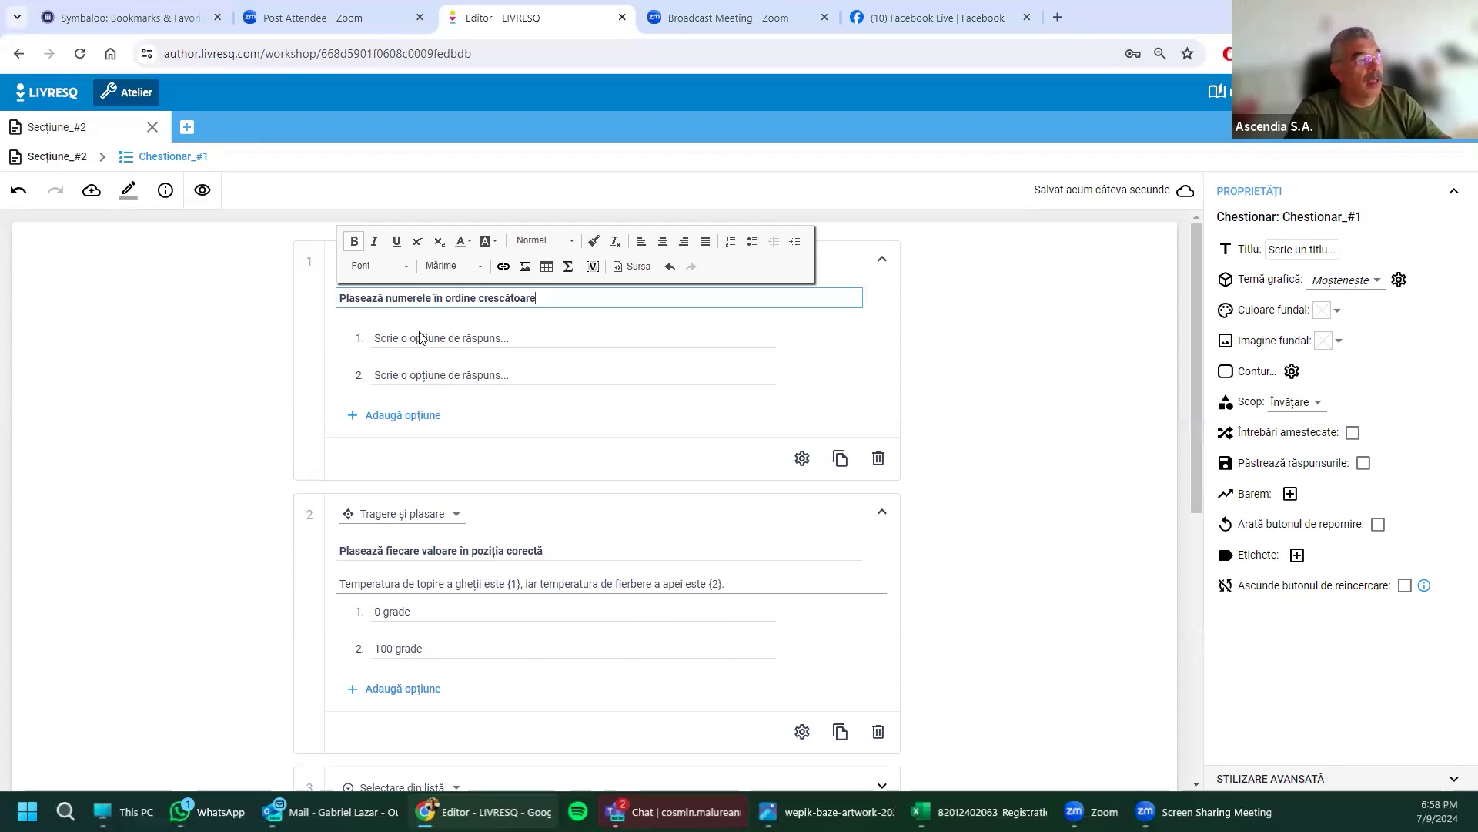
Step: Fill in the ordering question's answer options as 2, 3, 4 and 5, adding two more options
left_click(393, 336)
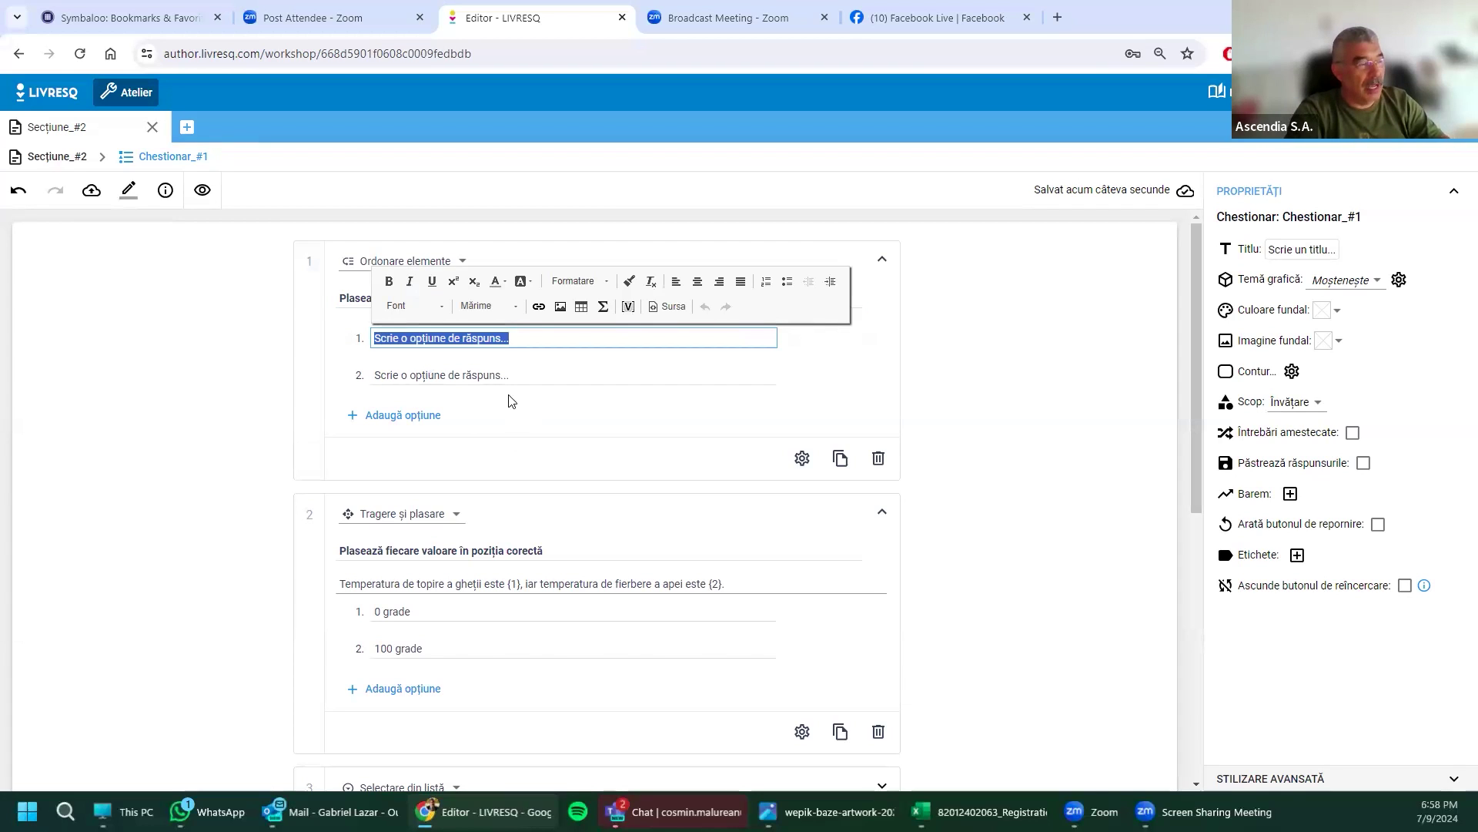
type("1")
left_click(473, 375)
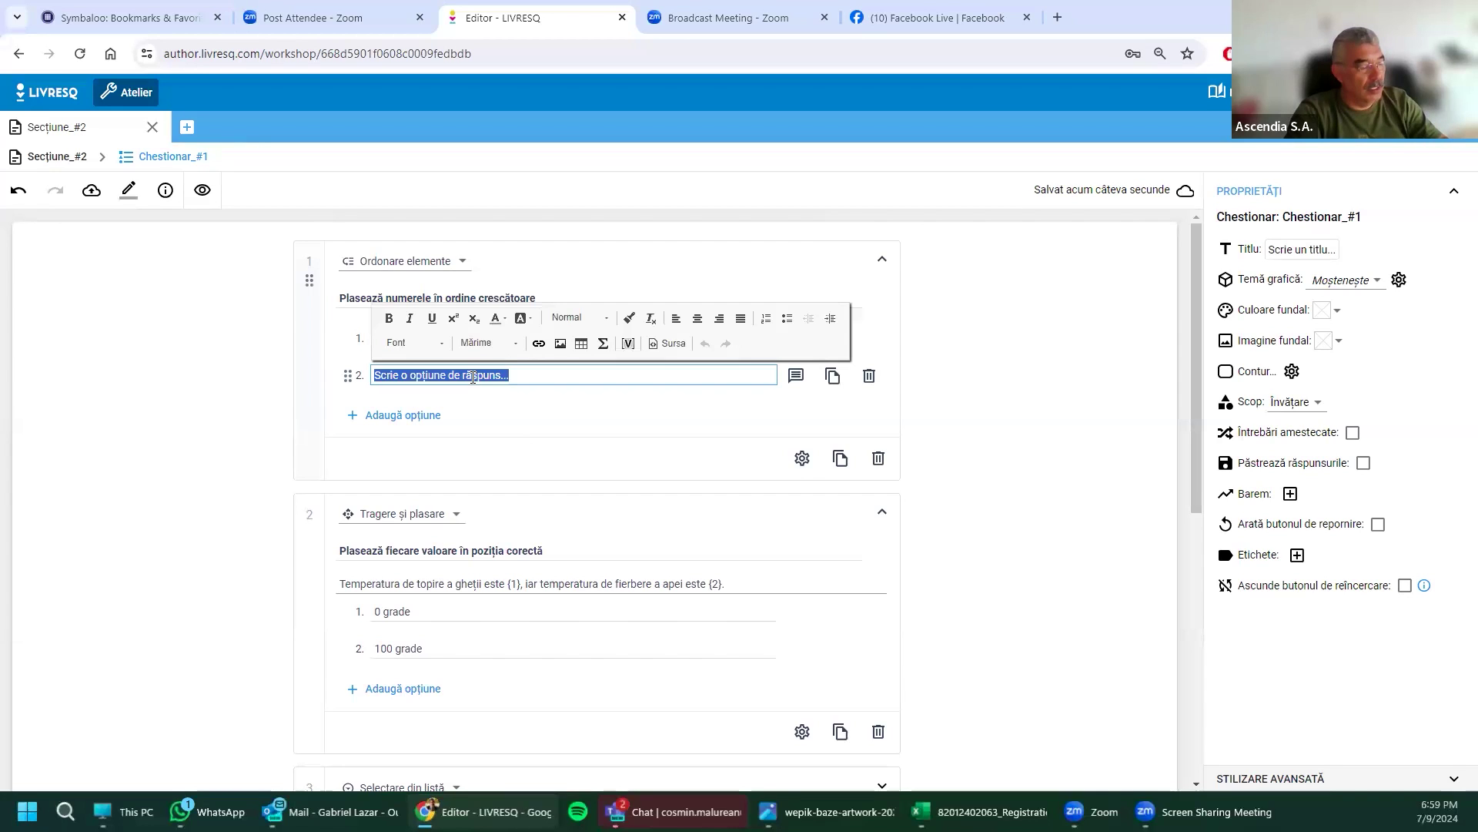
type("3")
left_click(374, 414)
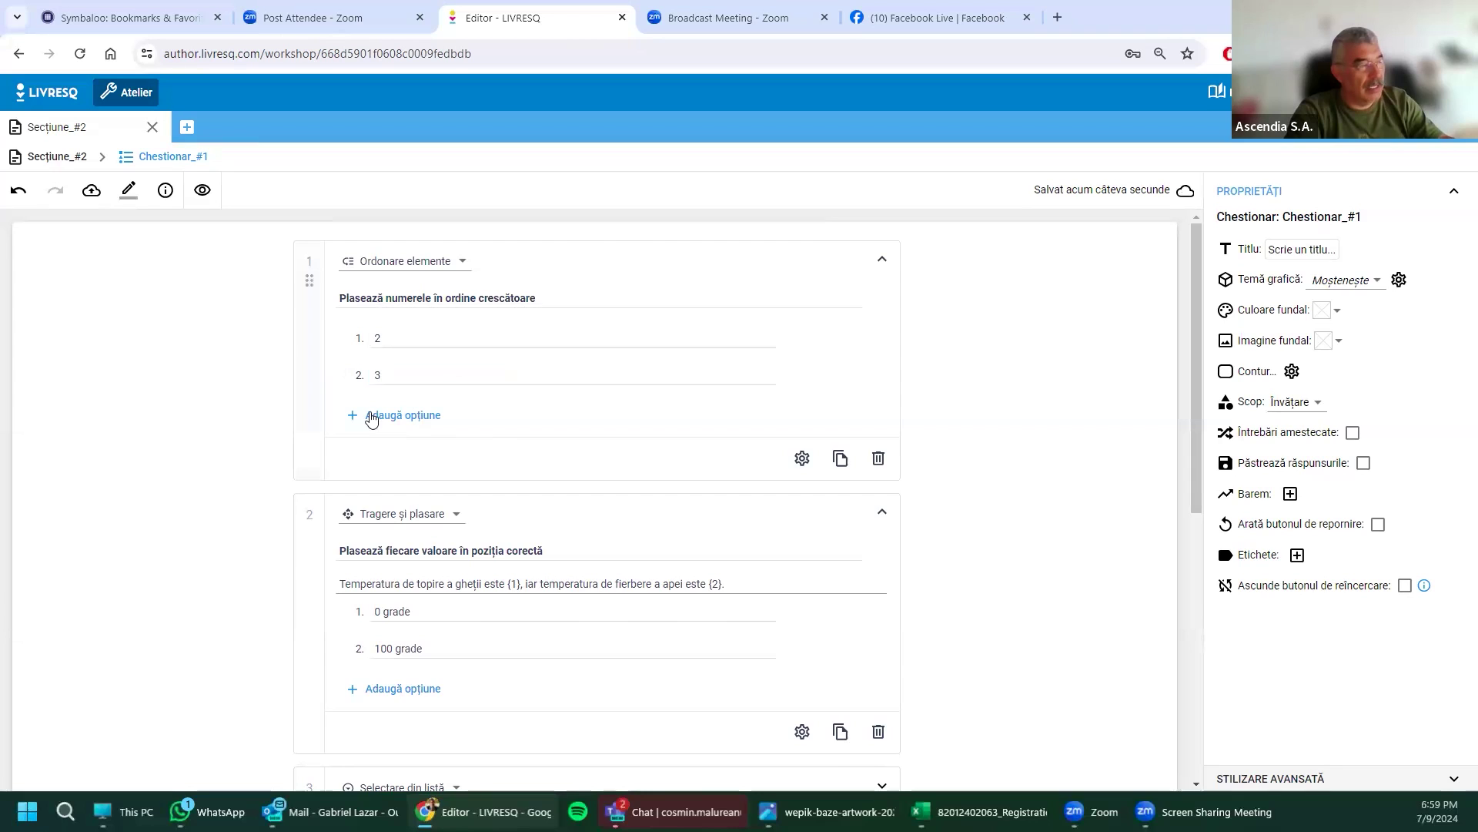
left_click(394, 415)
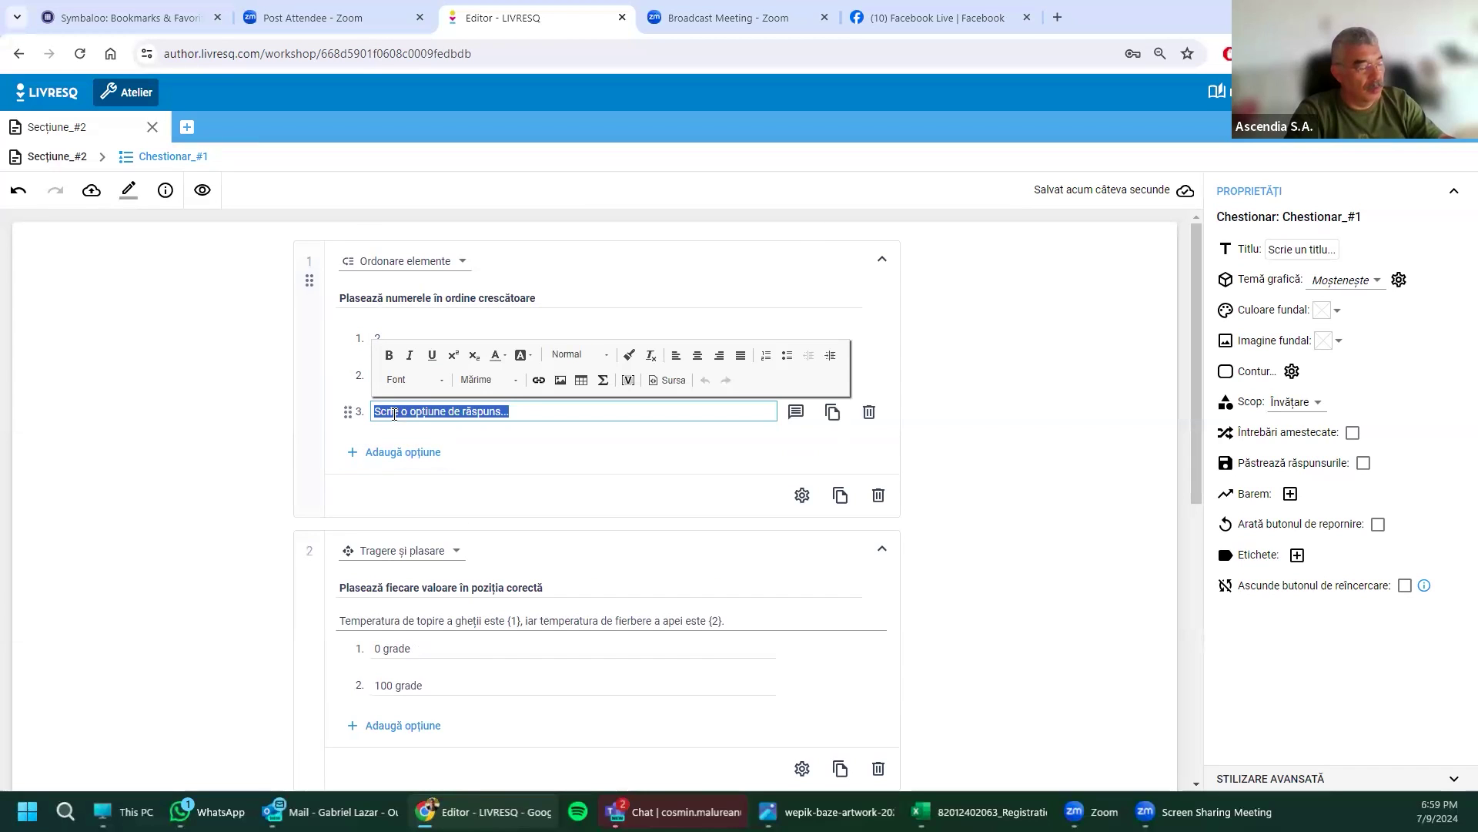
type("4")
left_click(370, 454)
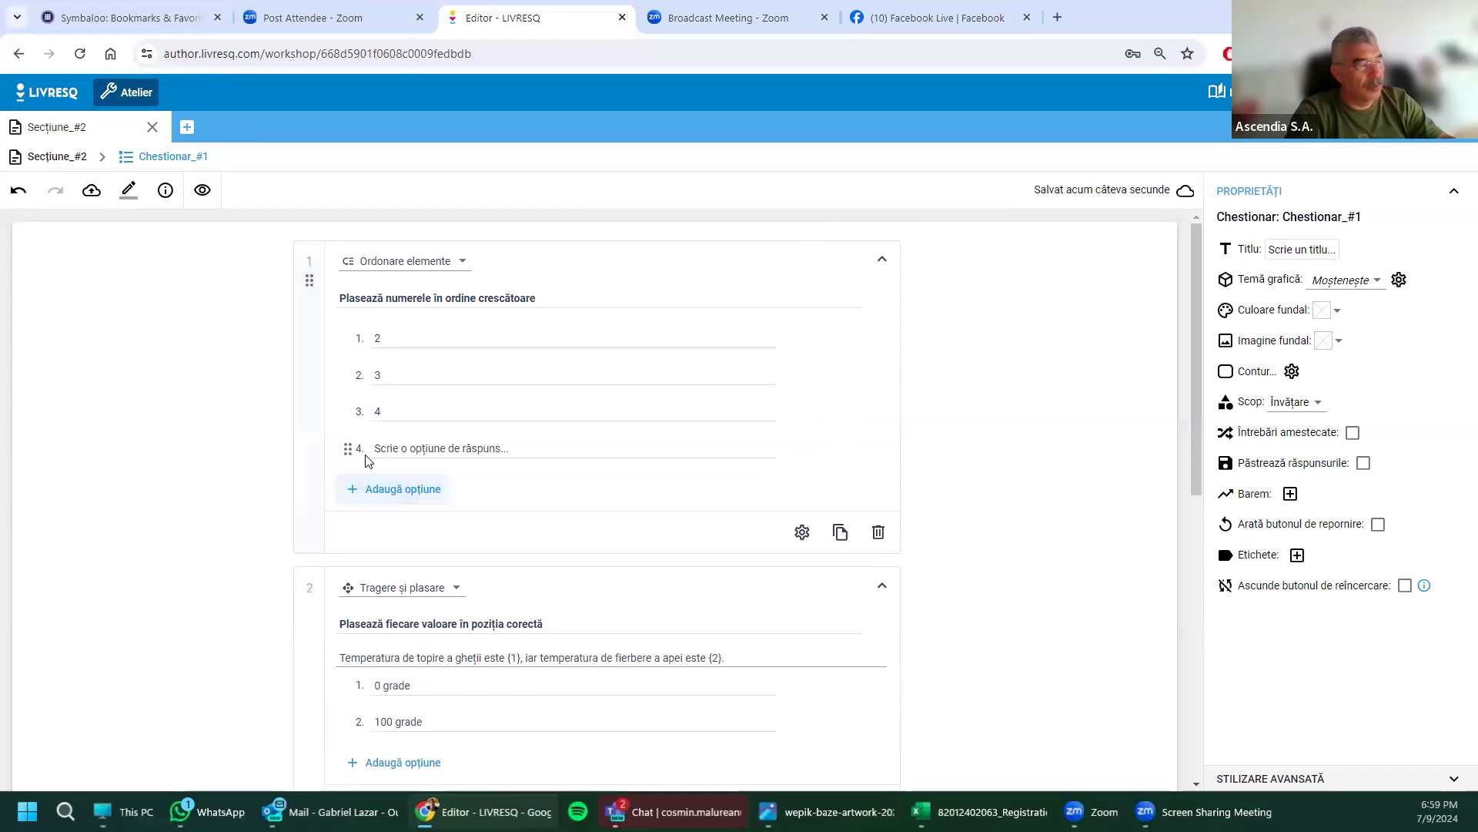
left_click(416, 443)
type("5")
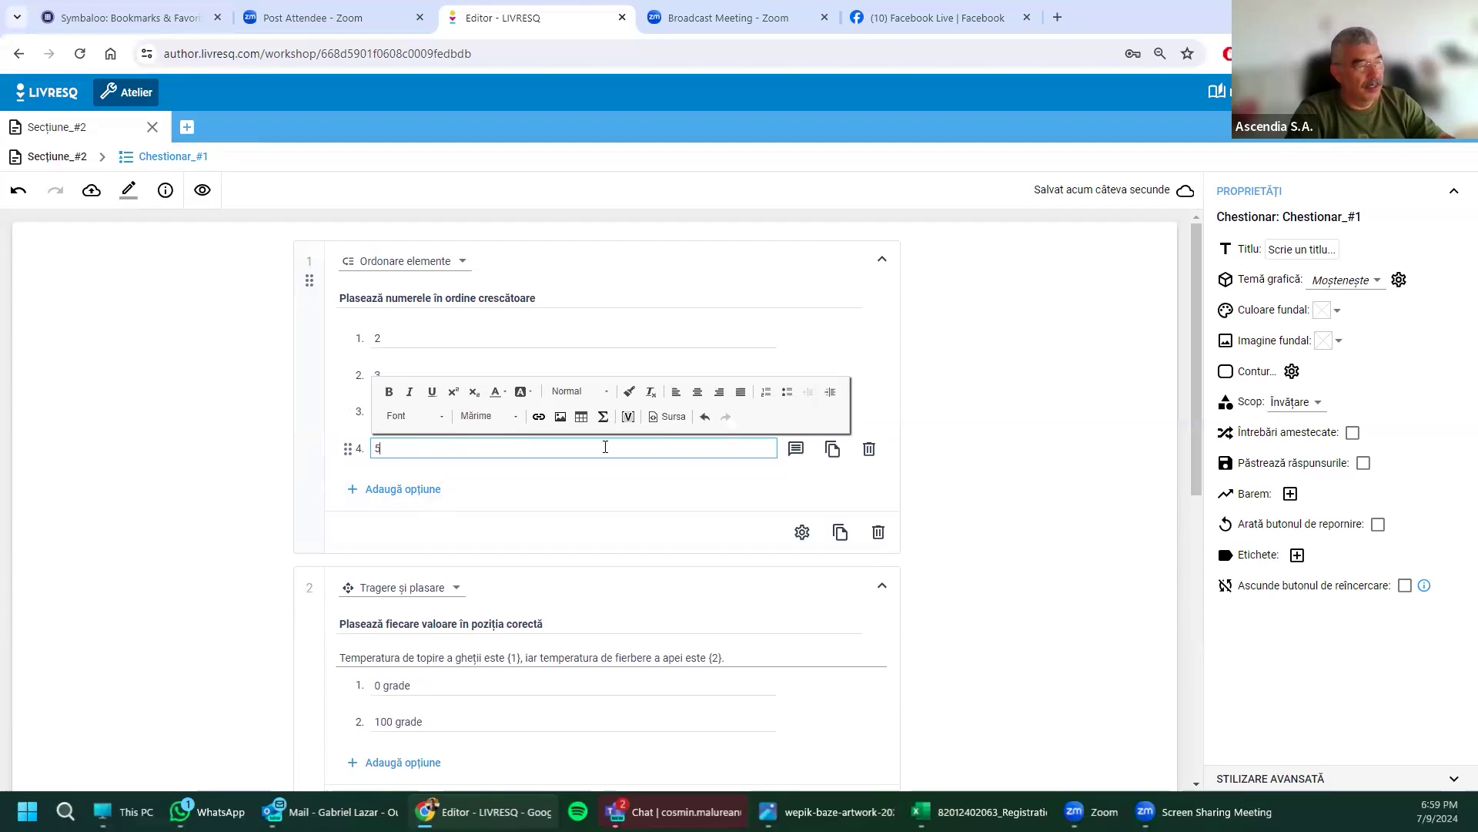
left_click(529, 320)
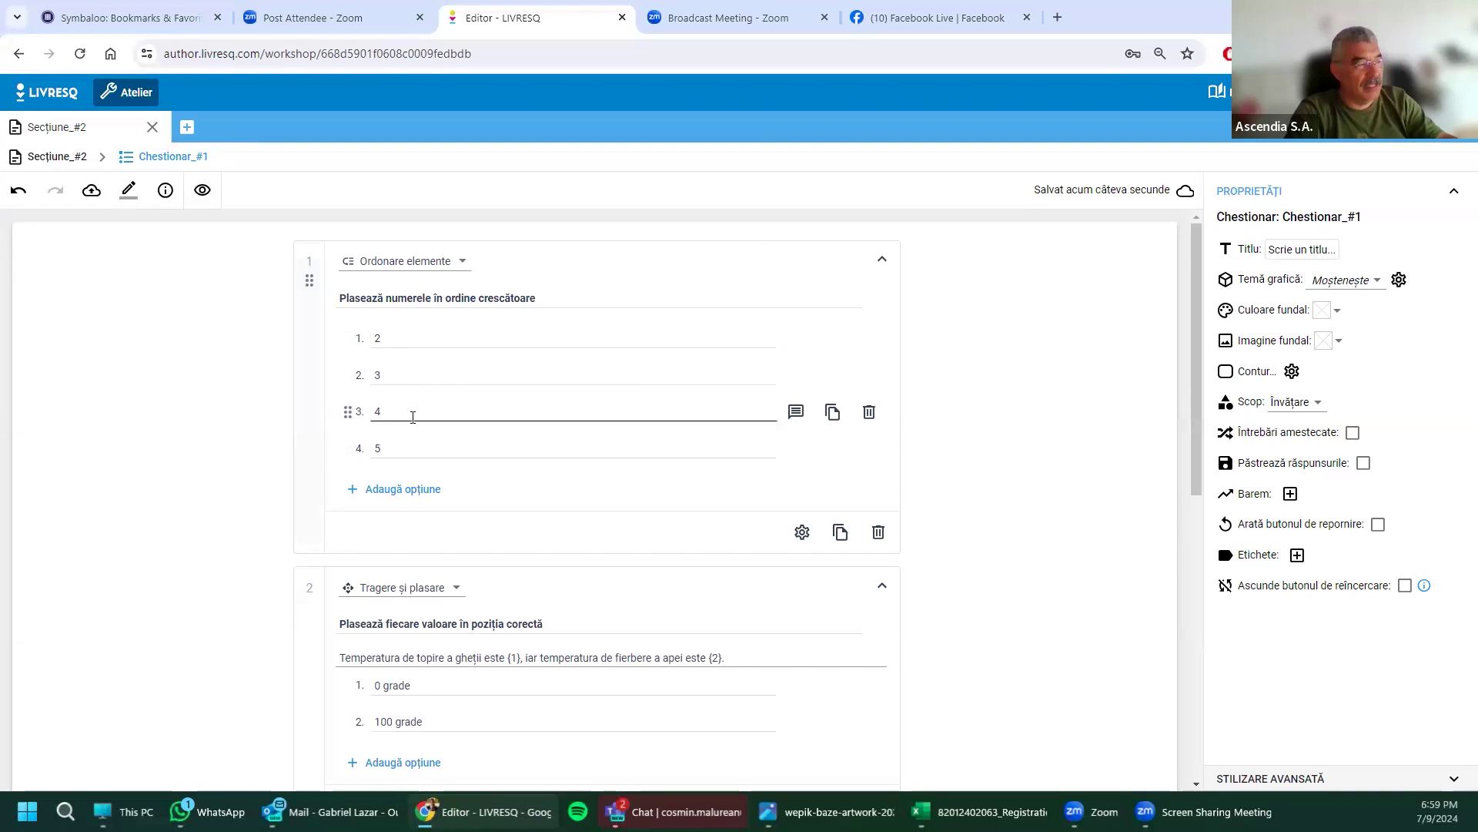
Step: Check the ordering question's display options and test it in preview, moving 2 to first place, 5 to second, and 3 to second
left_click(801, 533)
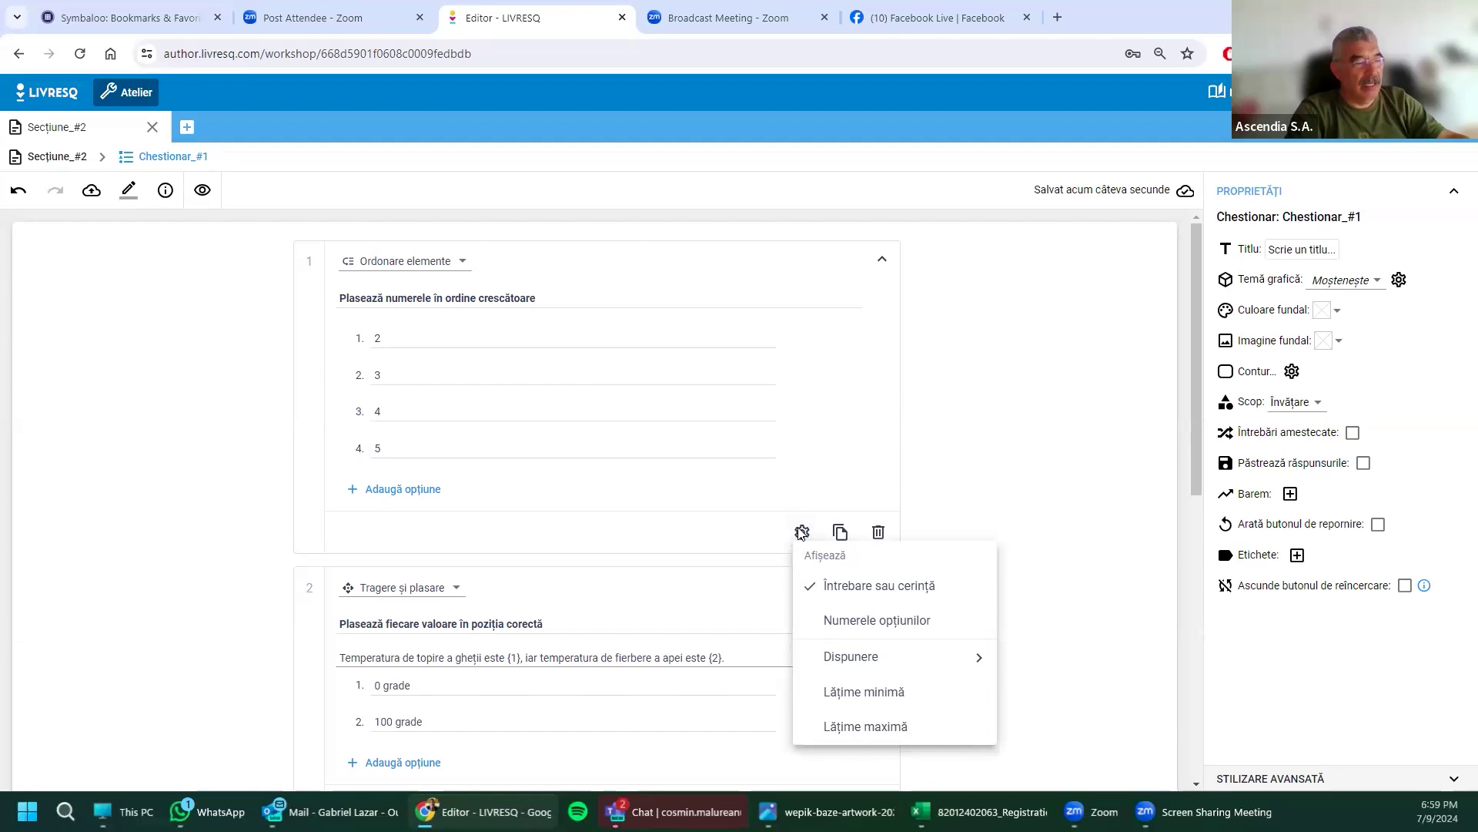
left_click(802, 533)
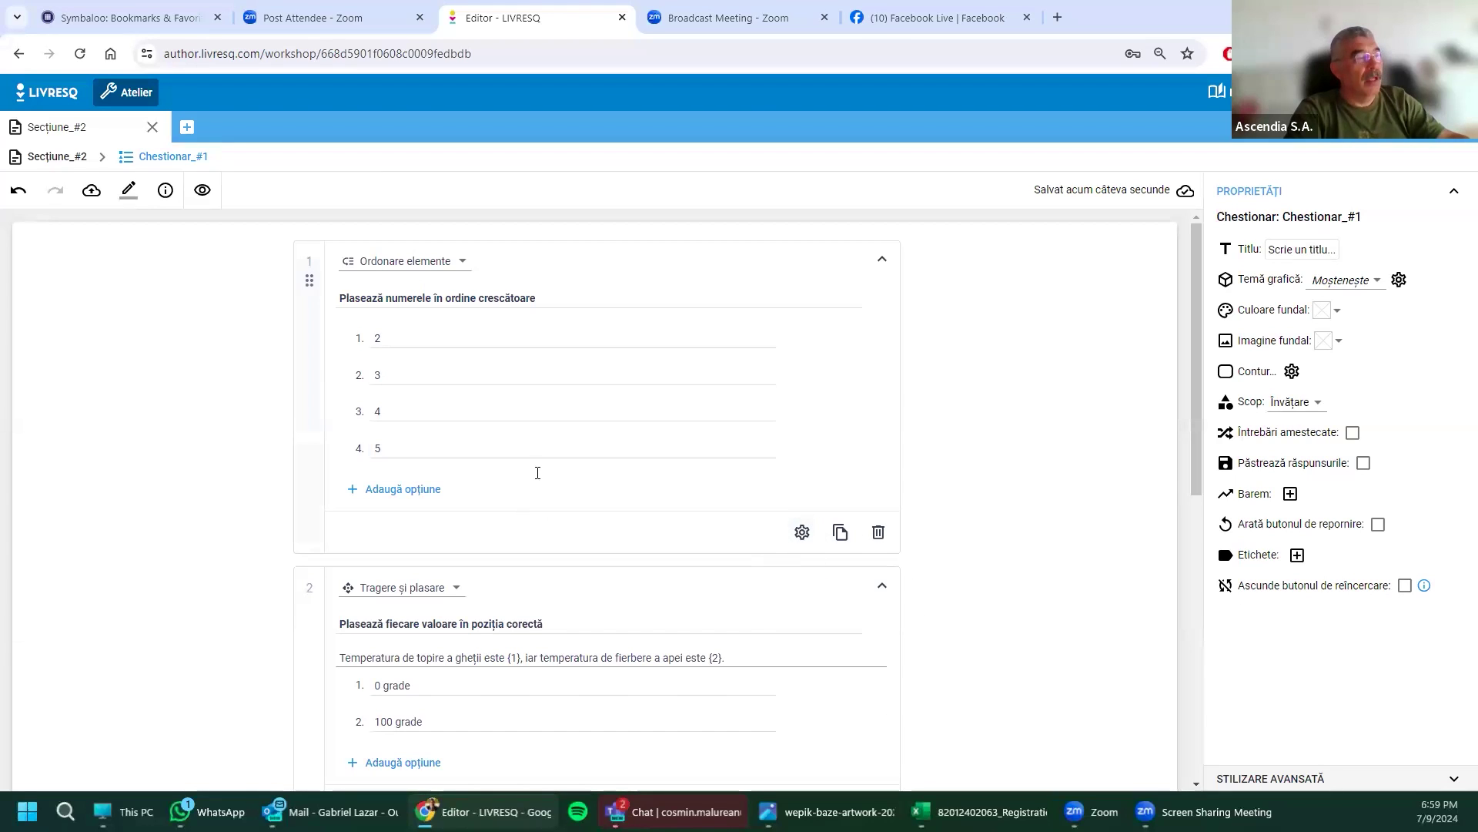
left_click(202, 192)
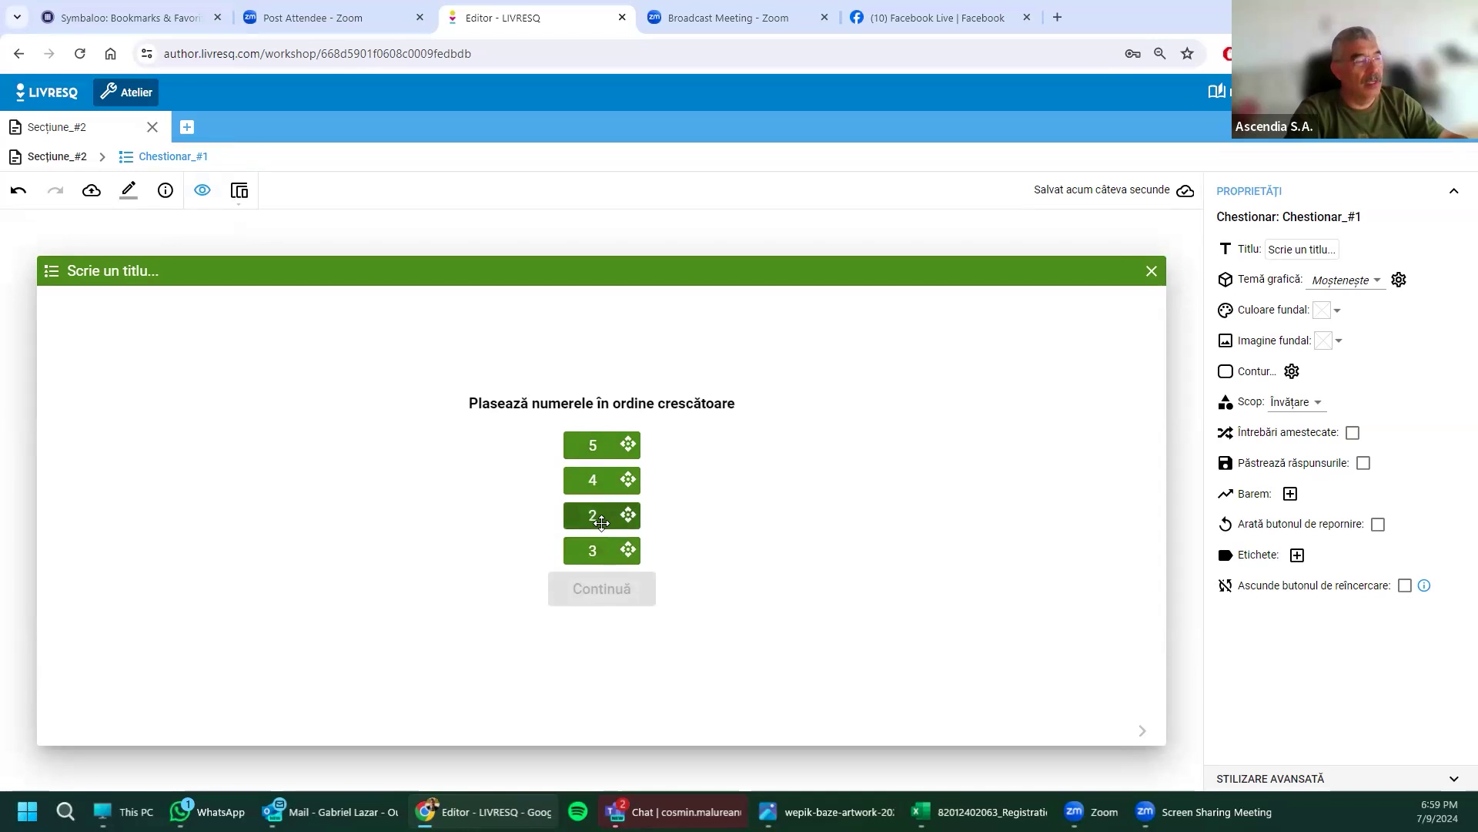
left_click_drag(601, 523, 594, 445)
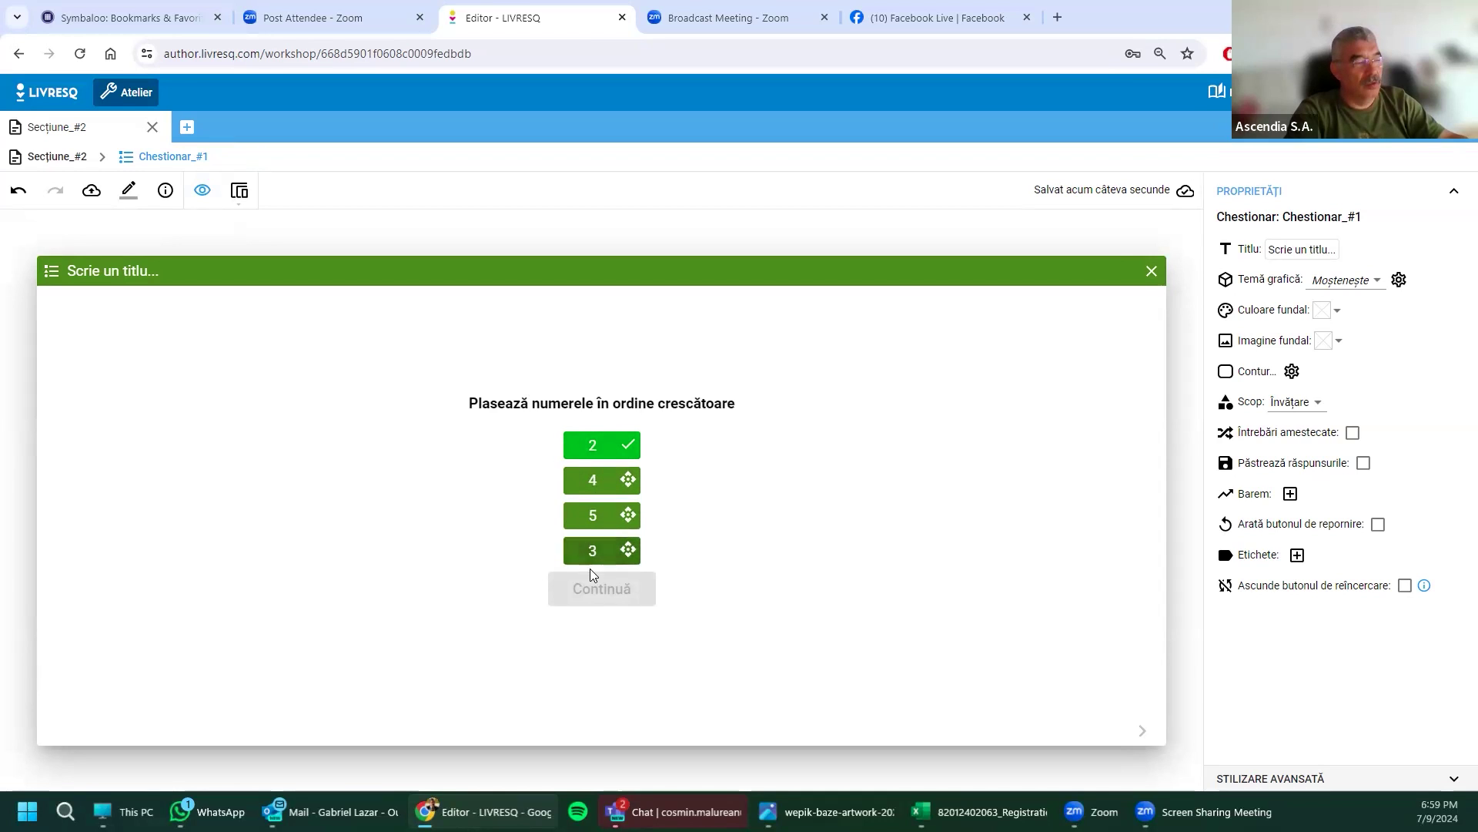
left_click_drag(601, 509, 604, 464)
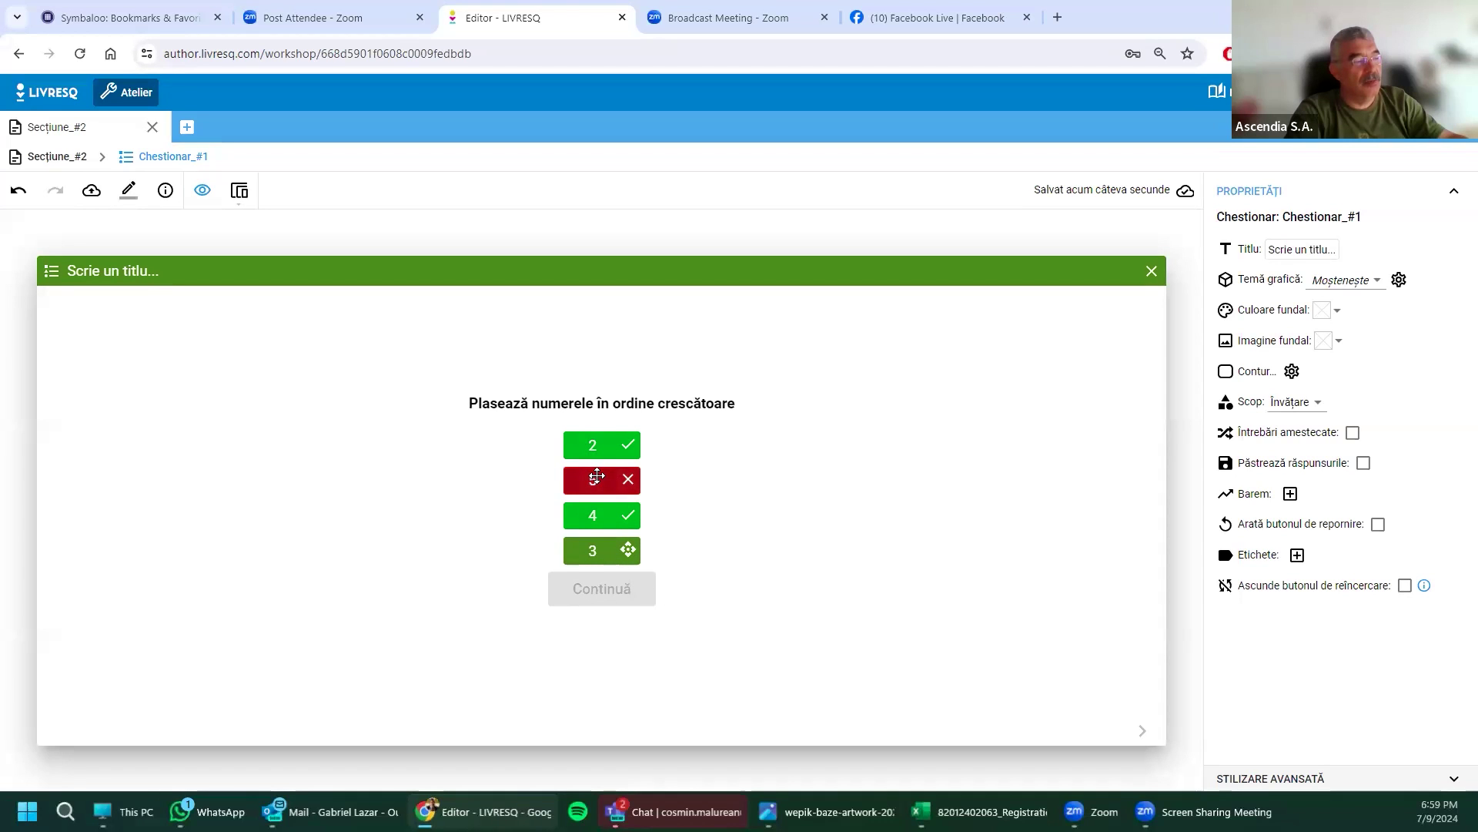
left_click_drag(588, 554, 602, 479)
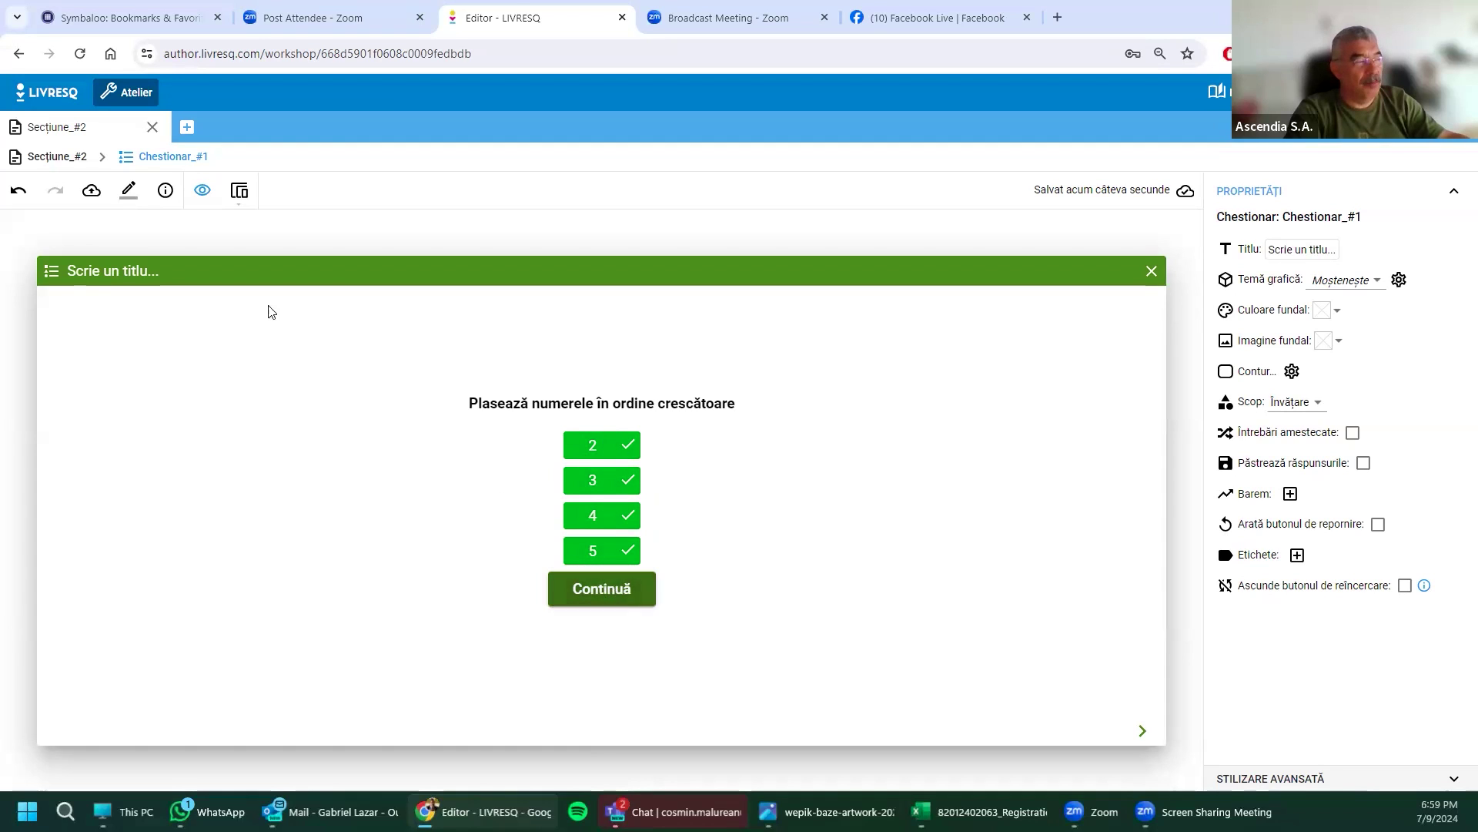
left_click(204, 193)
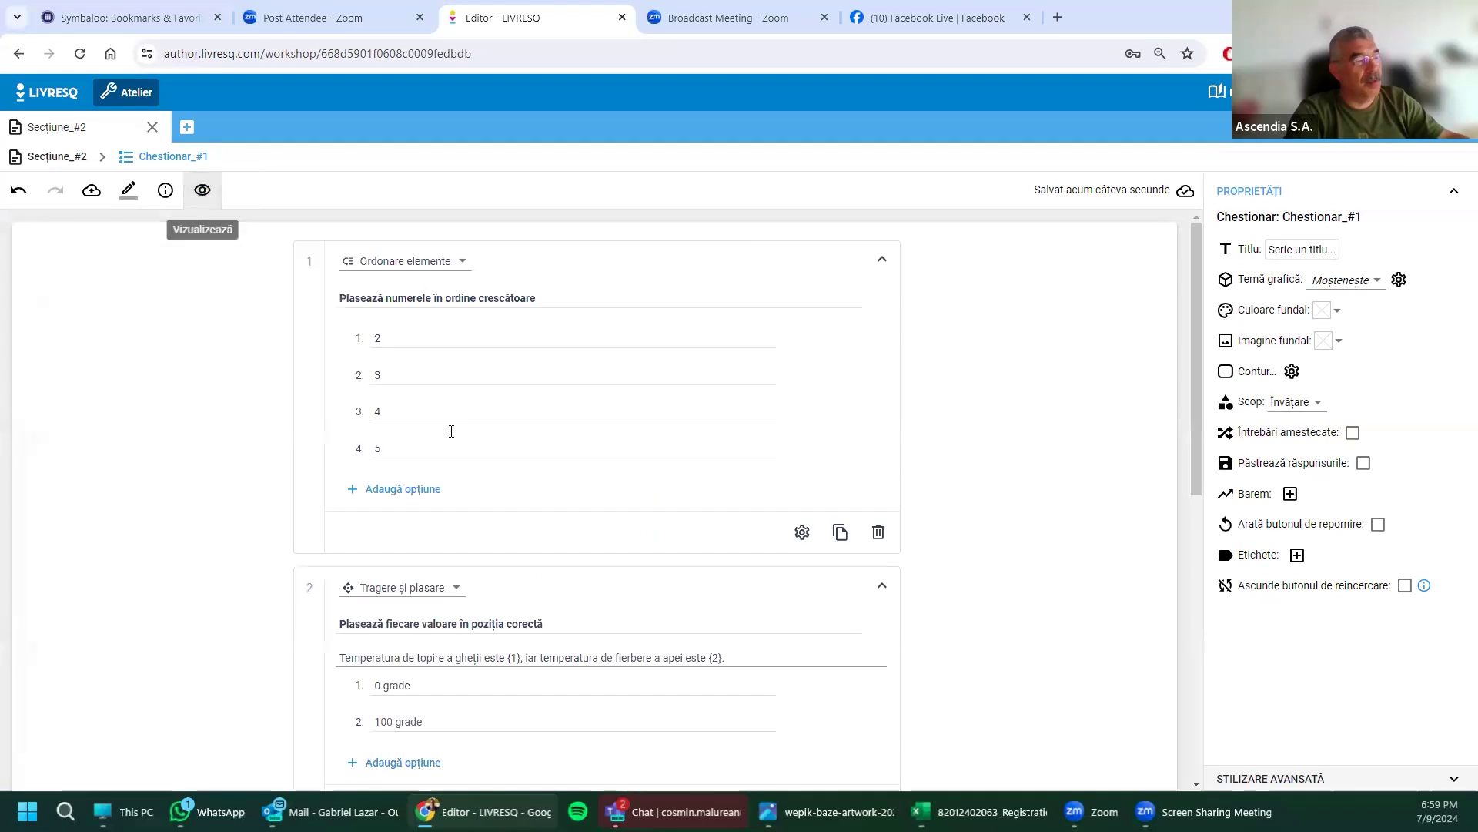
Step: Enable Numerele opțiunilor for the ordering question and test it in preview by moving 4 and 5 in turn to first place
left_click(801, 532)
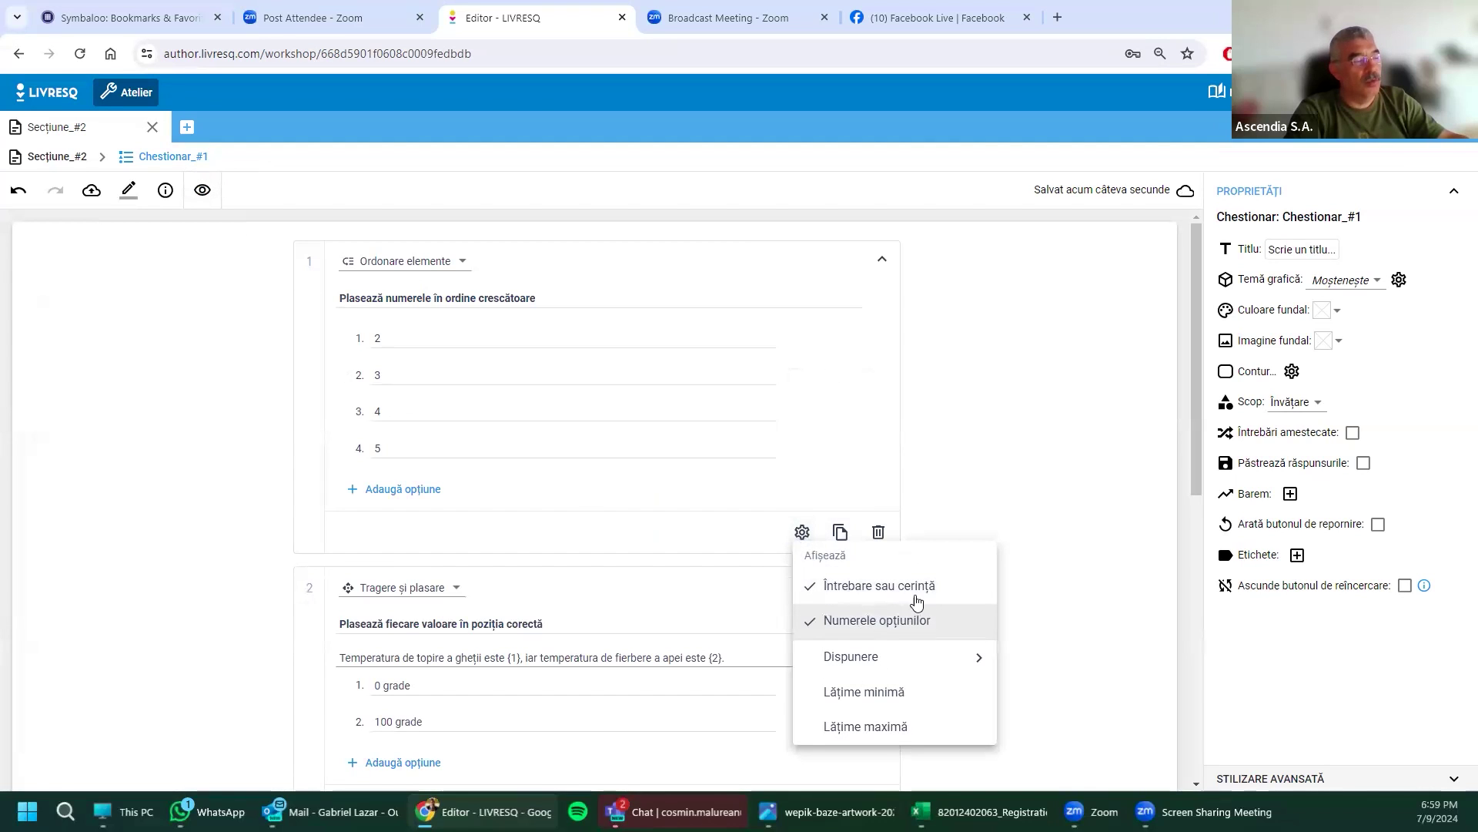
left_click(1043, 562)
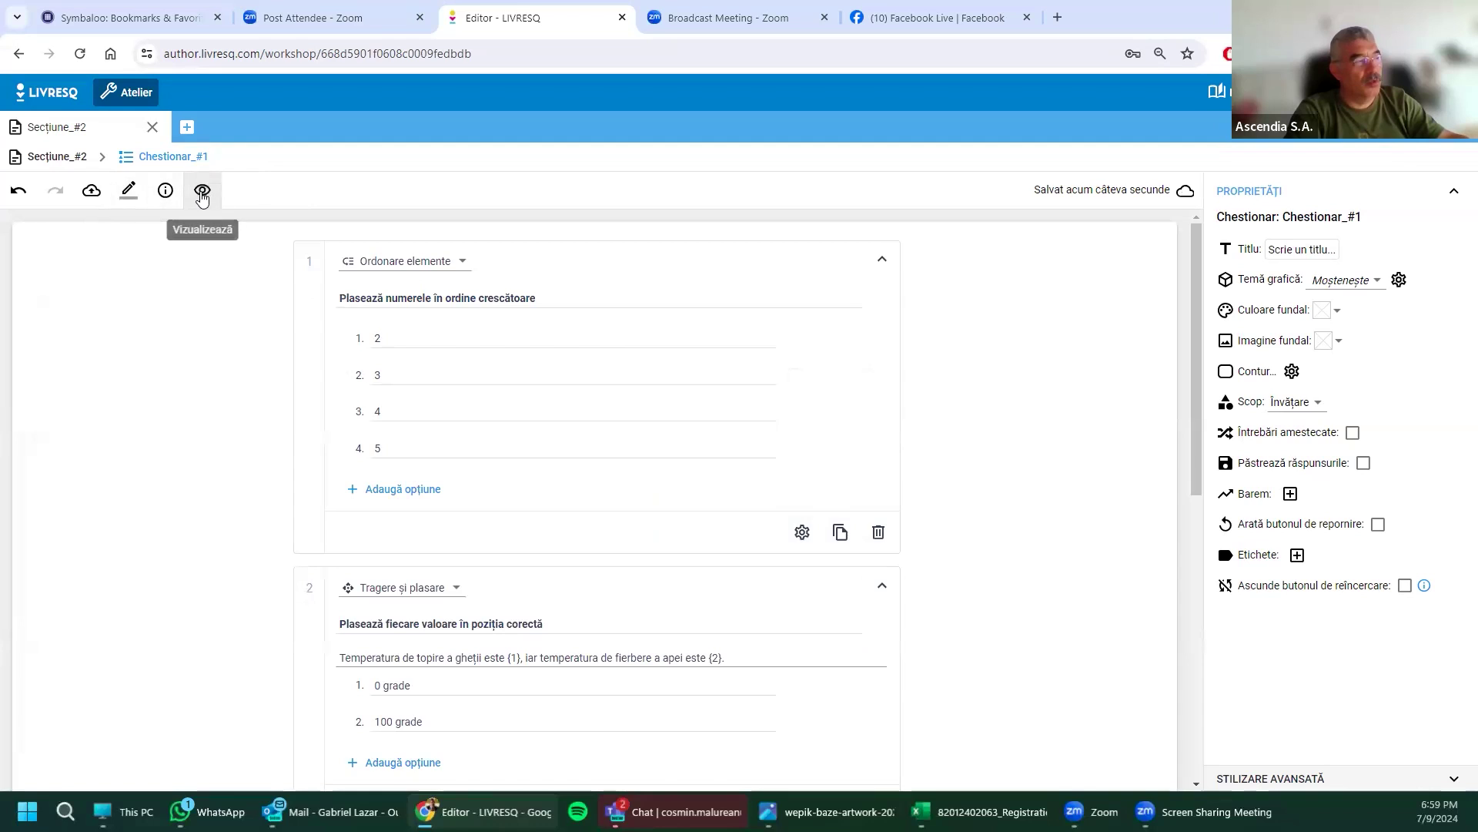
left_click(203, 190)
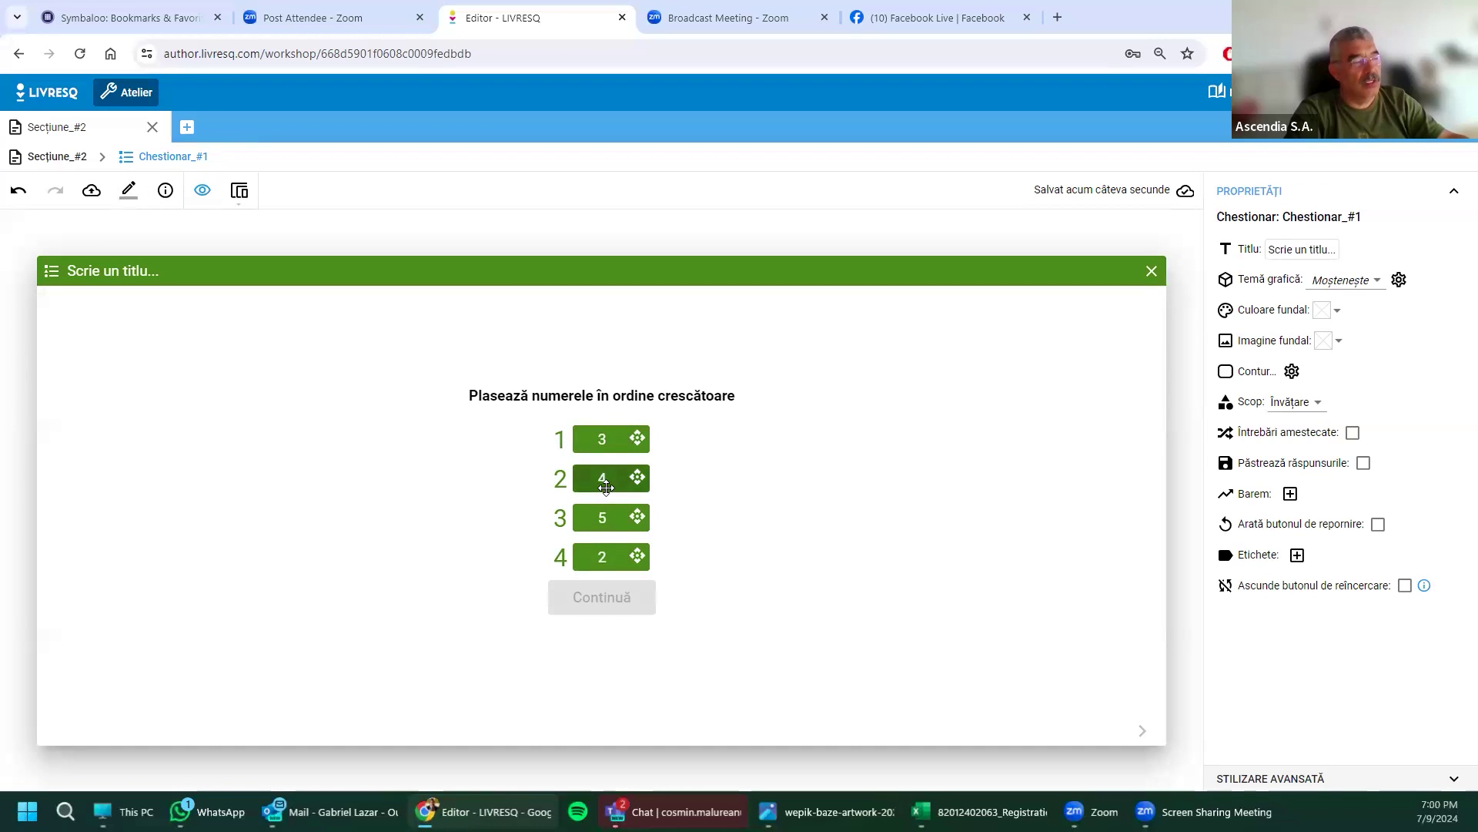
left_click_drag(616, 482, 616, 439)
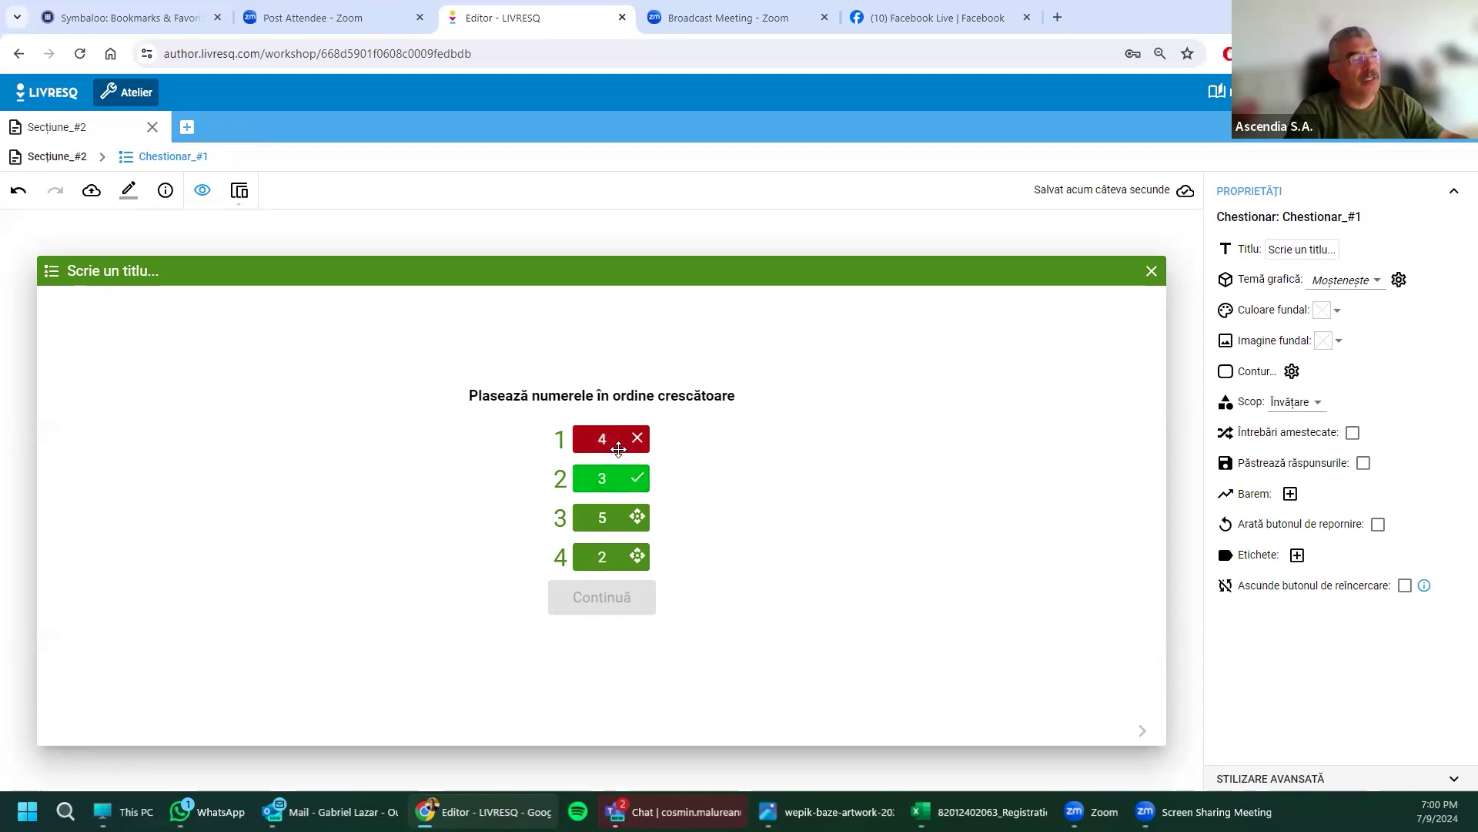
left_click_drag(613, 516, 612, 439)
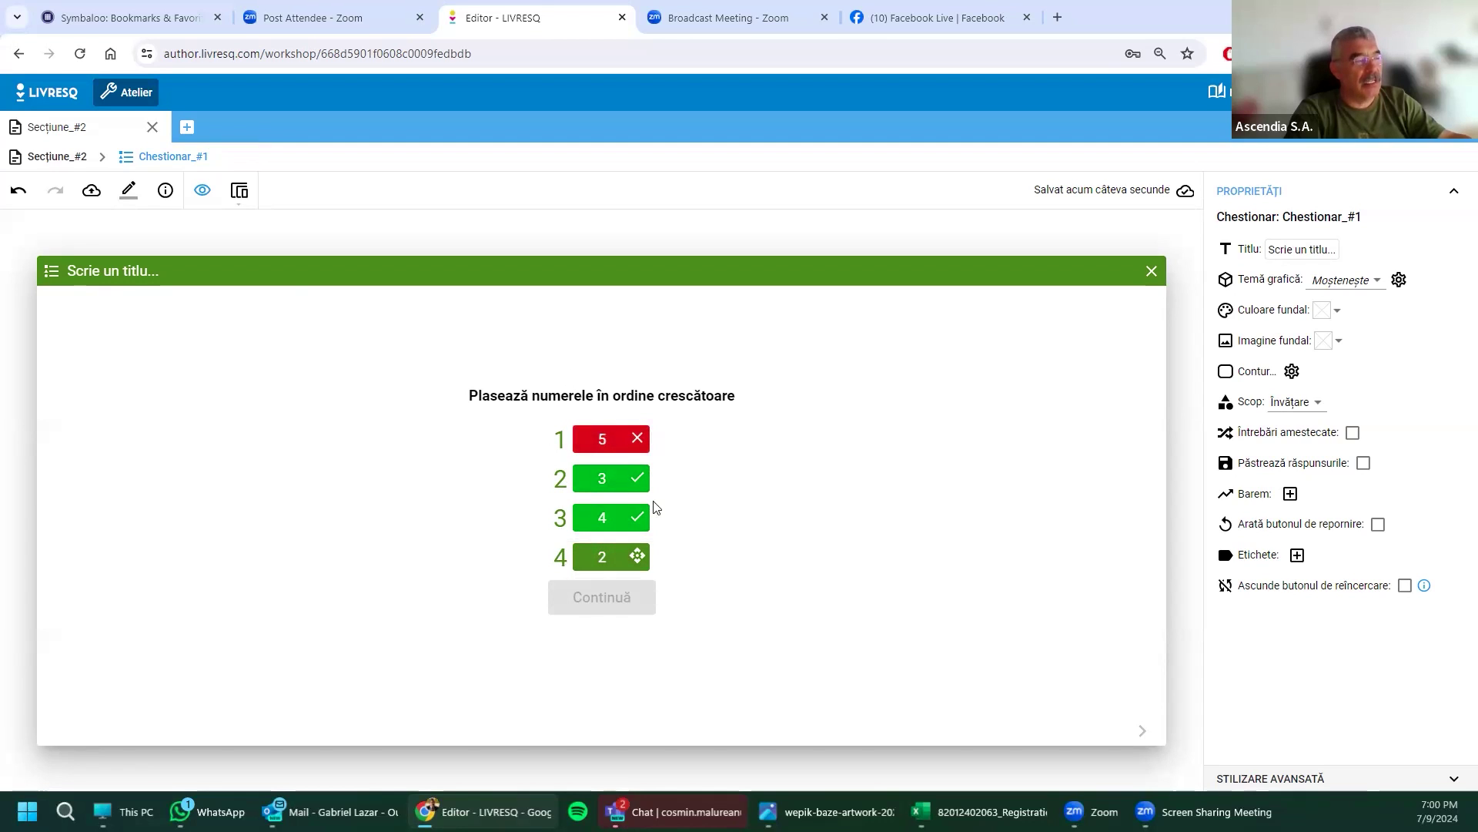
left_click(202, 190)
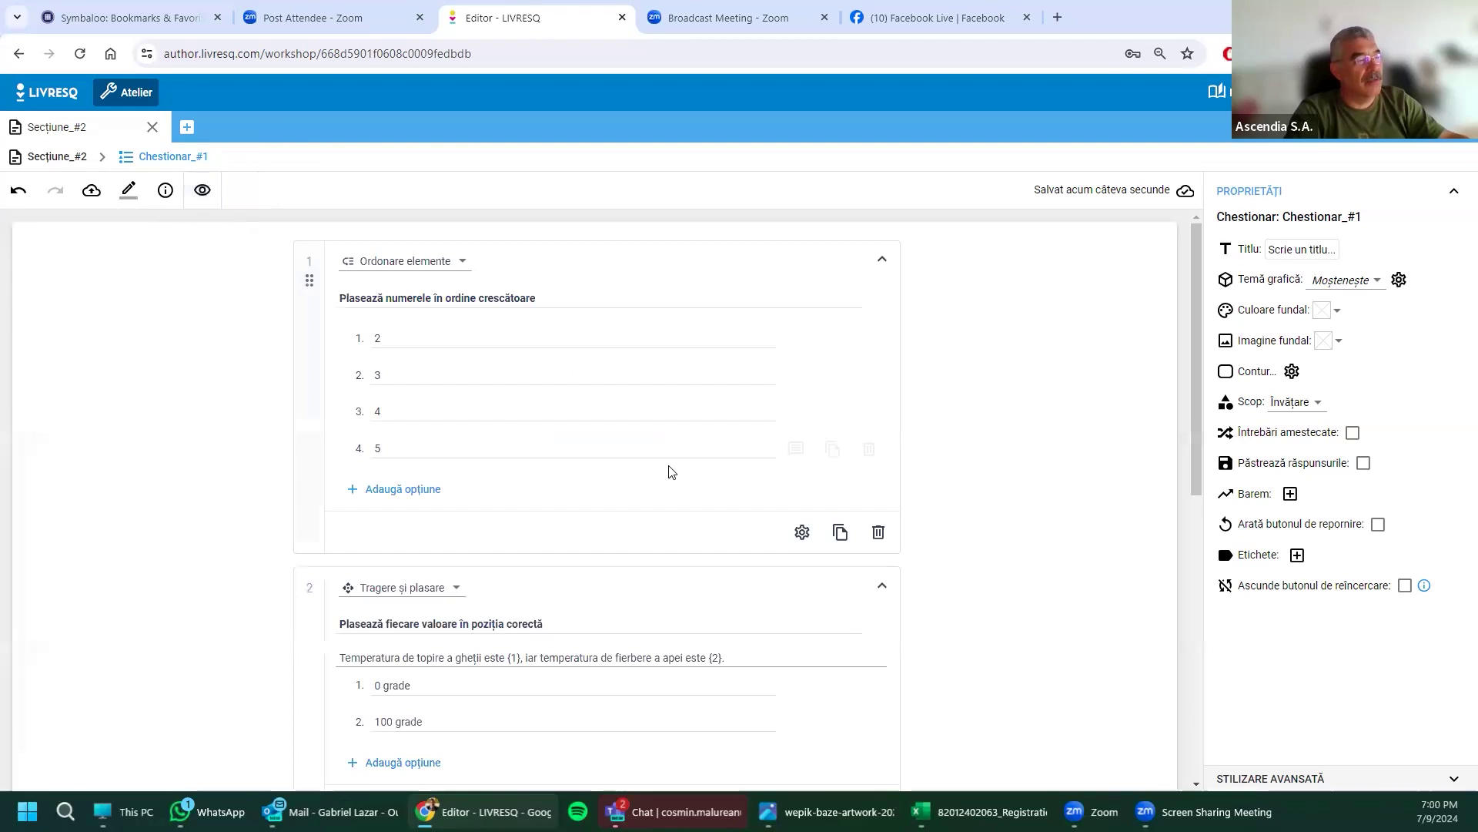
Step: Turn off Numerele opțiunilor for the ordering question and set its Dispunere to Orizontală
left_click(802, 531)
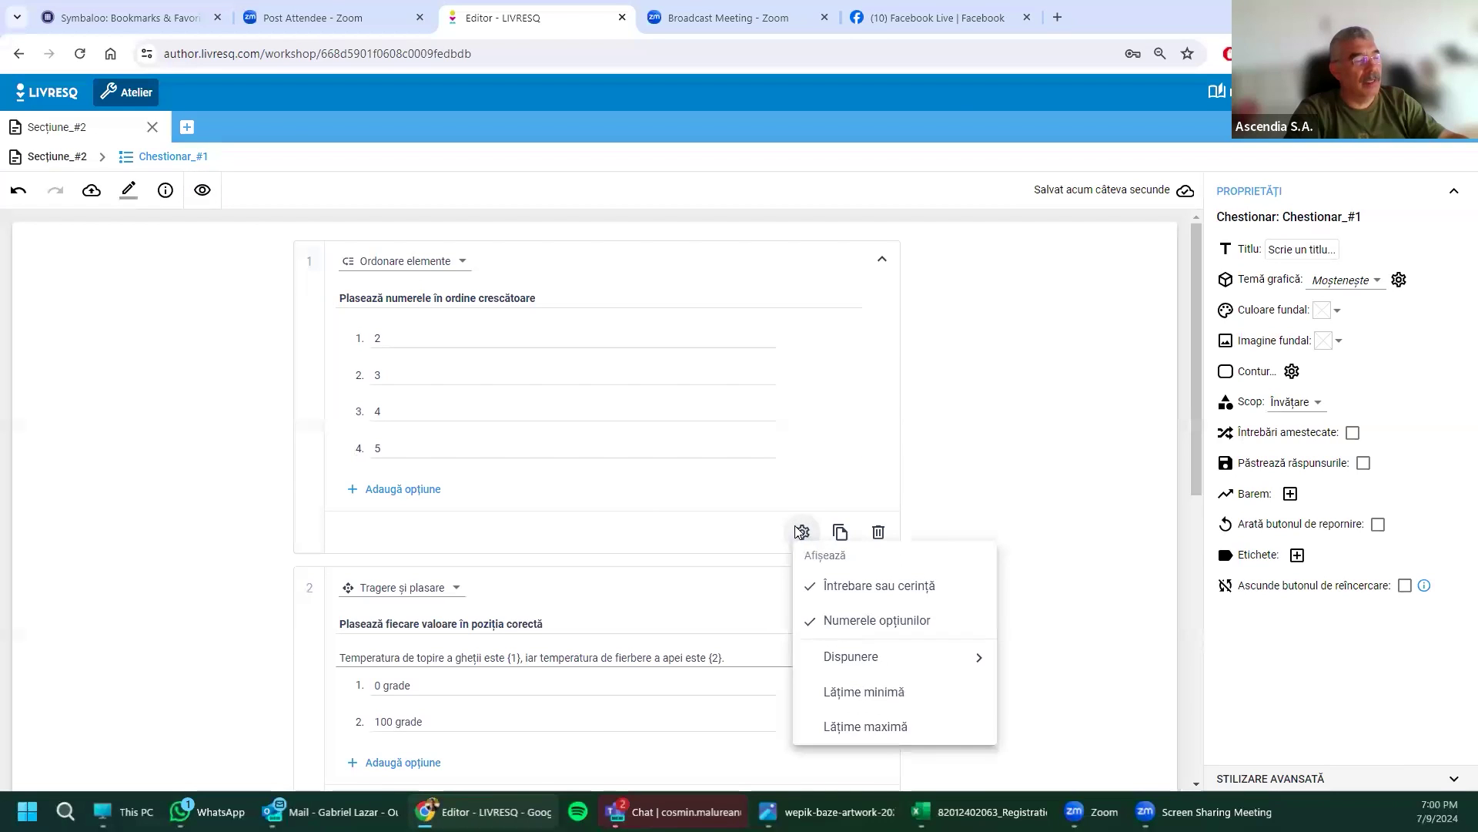
left_click(841, 660)
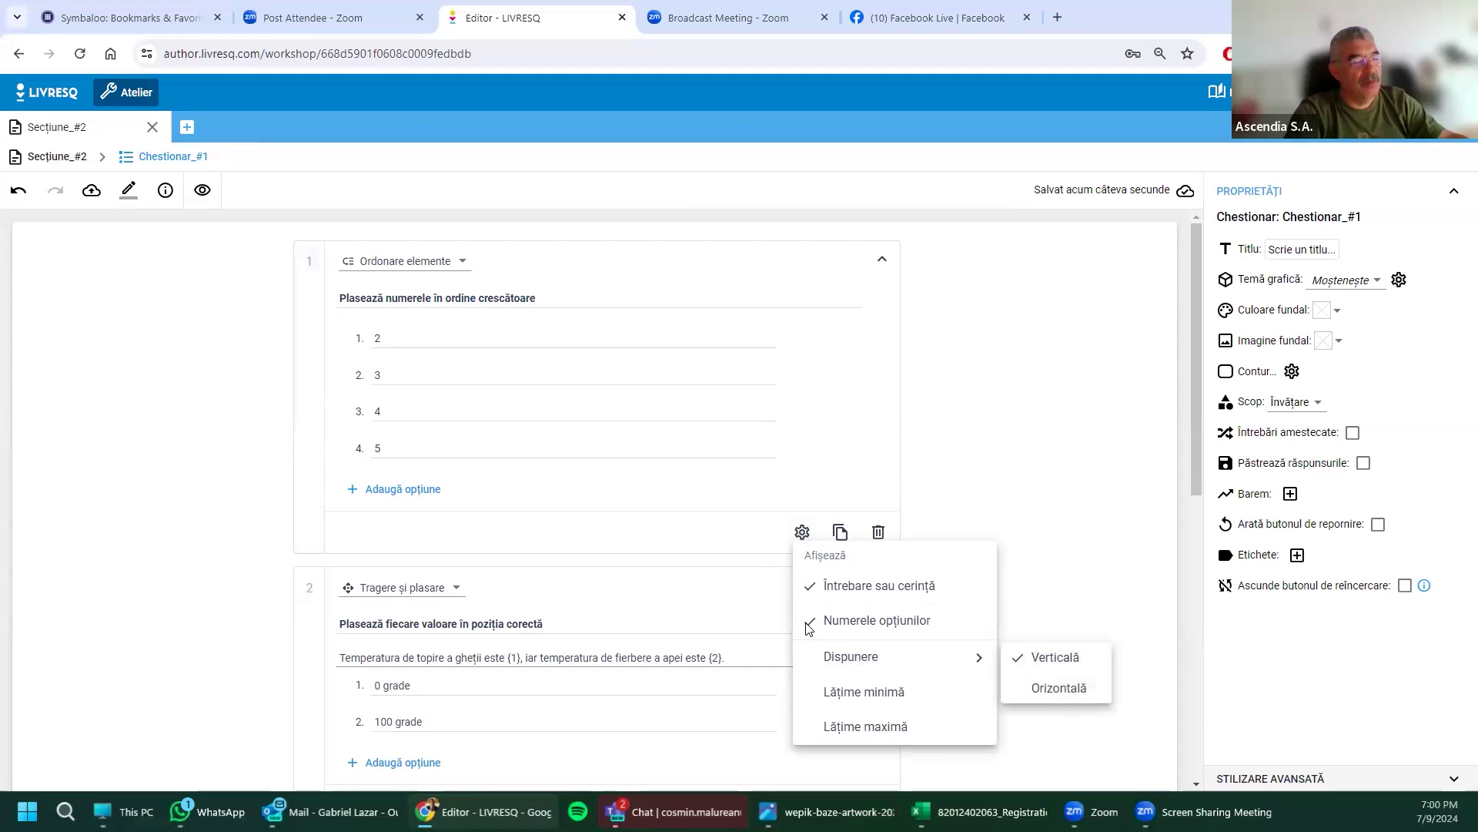
left_click(839, 633)
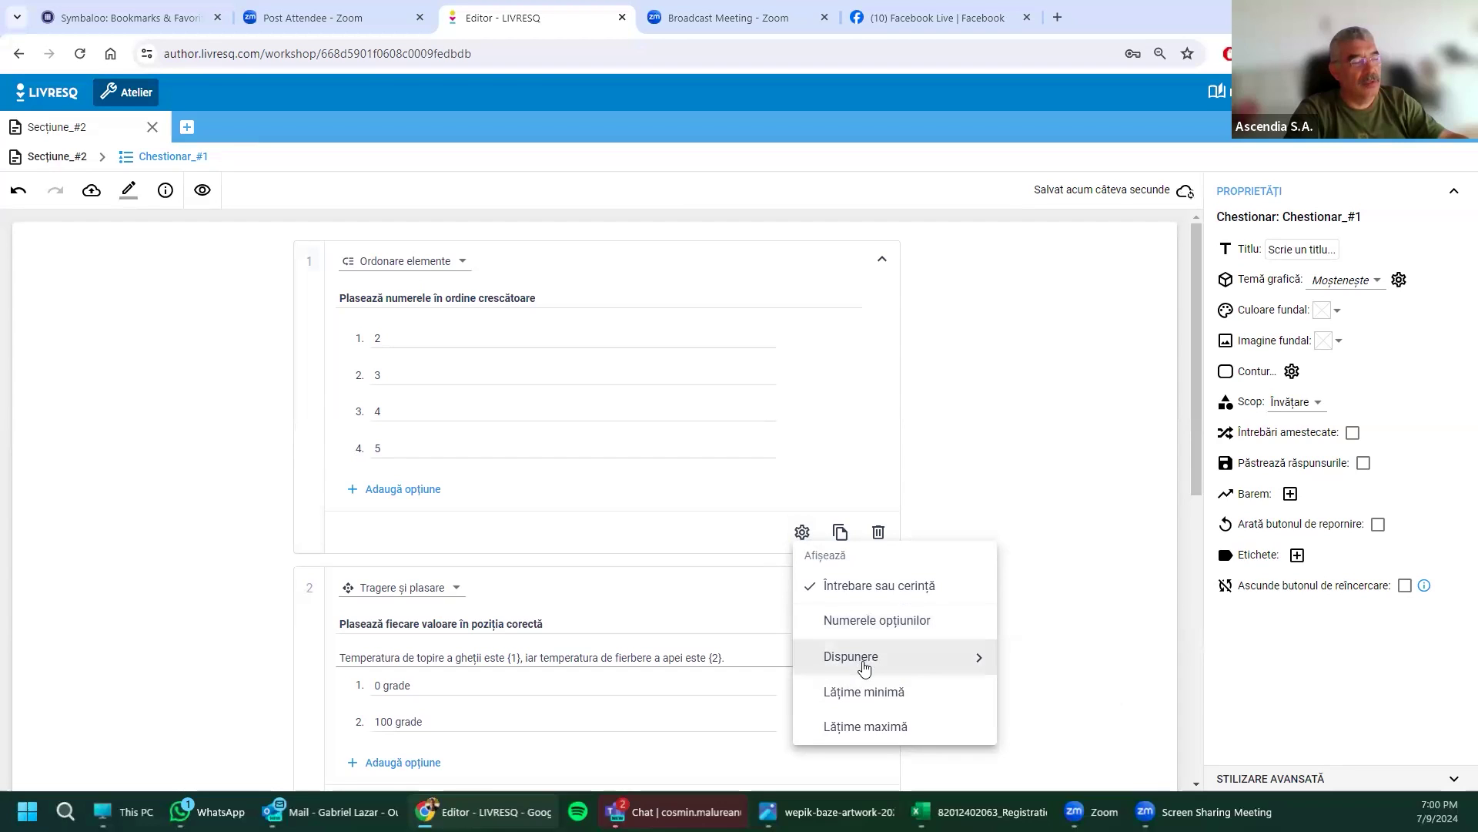
left_click(865, 666)
left_click(1053, 689)
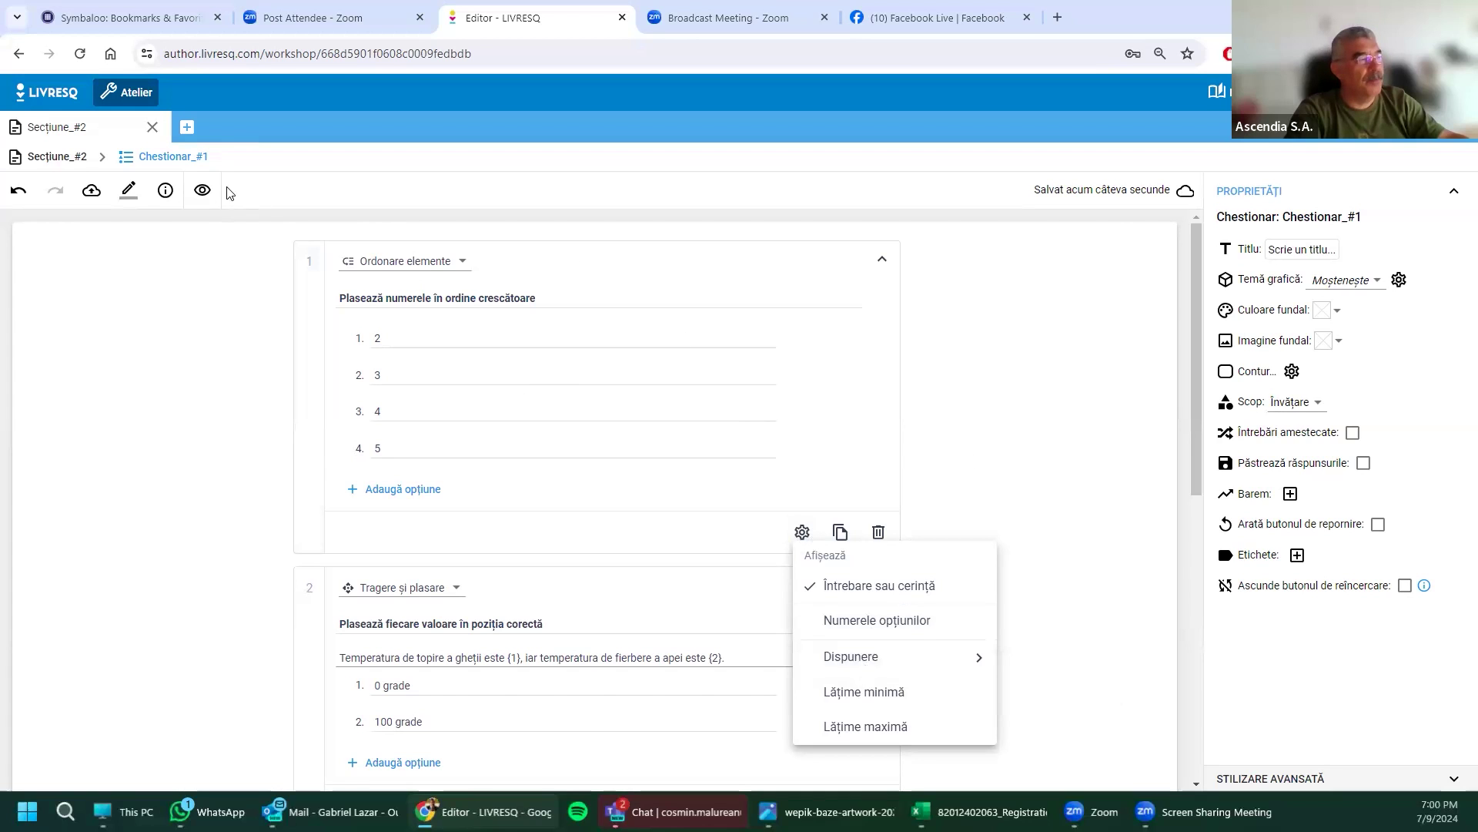
Step: Test the horizontal ordering question in preview, moving 2 to first place, 3 to second and 4 to third, and return to editing
left_click(205, 192)
left_click(205, 193)
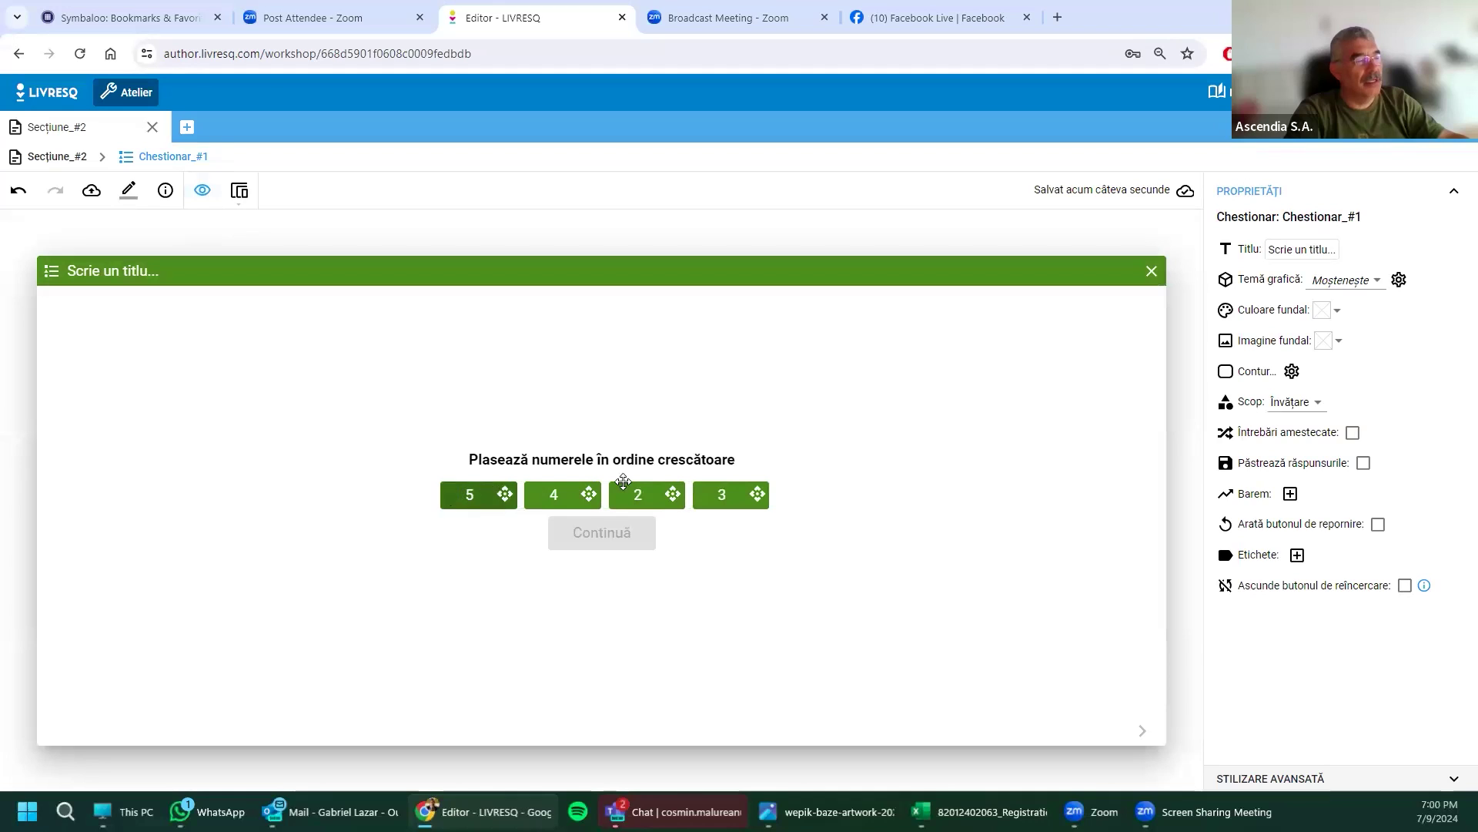
left_click_drag(640, 494, 477, 493)
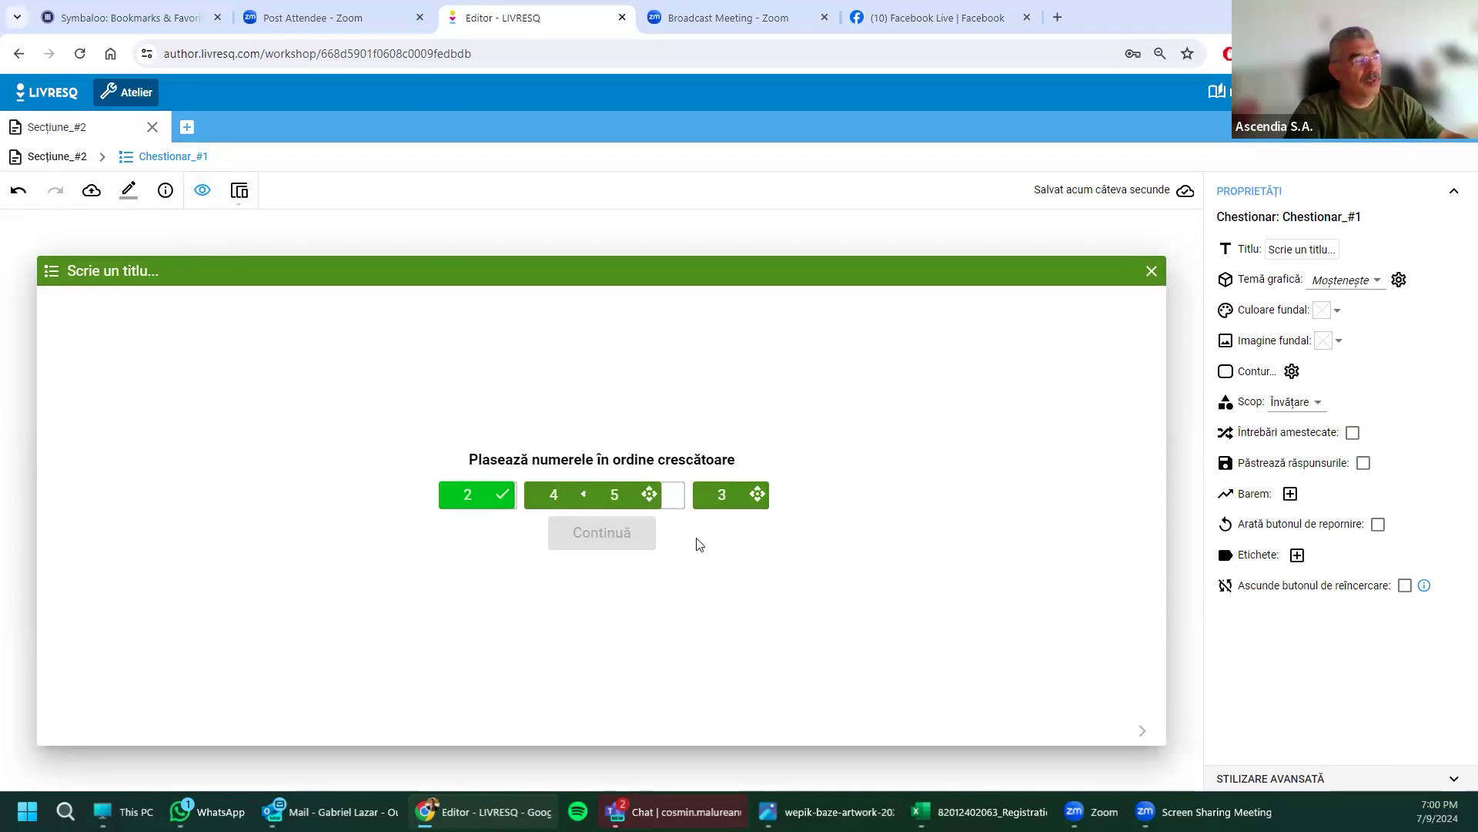
left_click_drag(743, 497, 554, 495)
left_click_drag(759, 495, 677, 497)
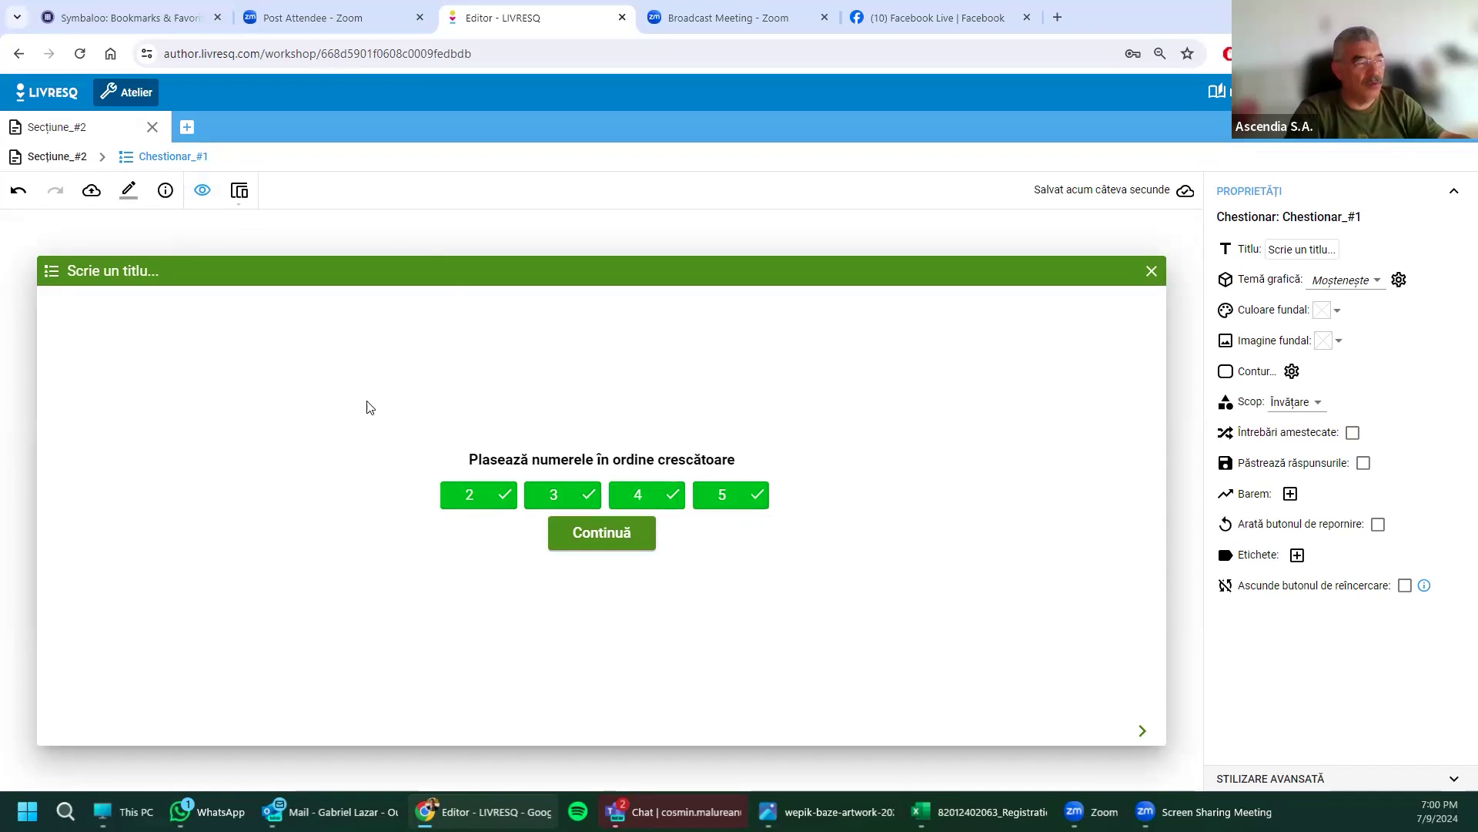
left_click(203, 190)
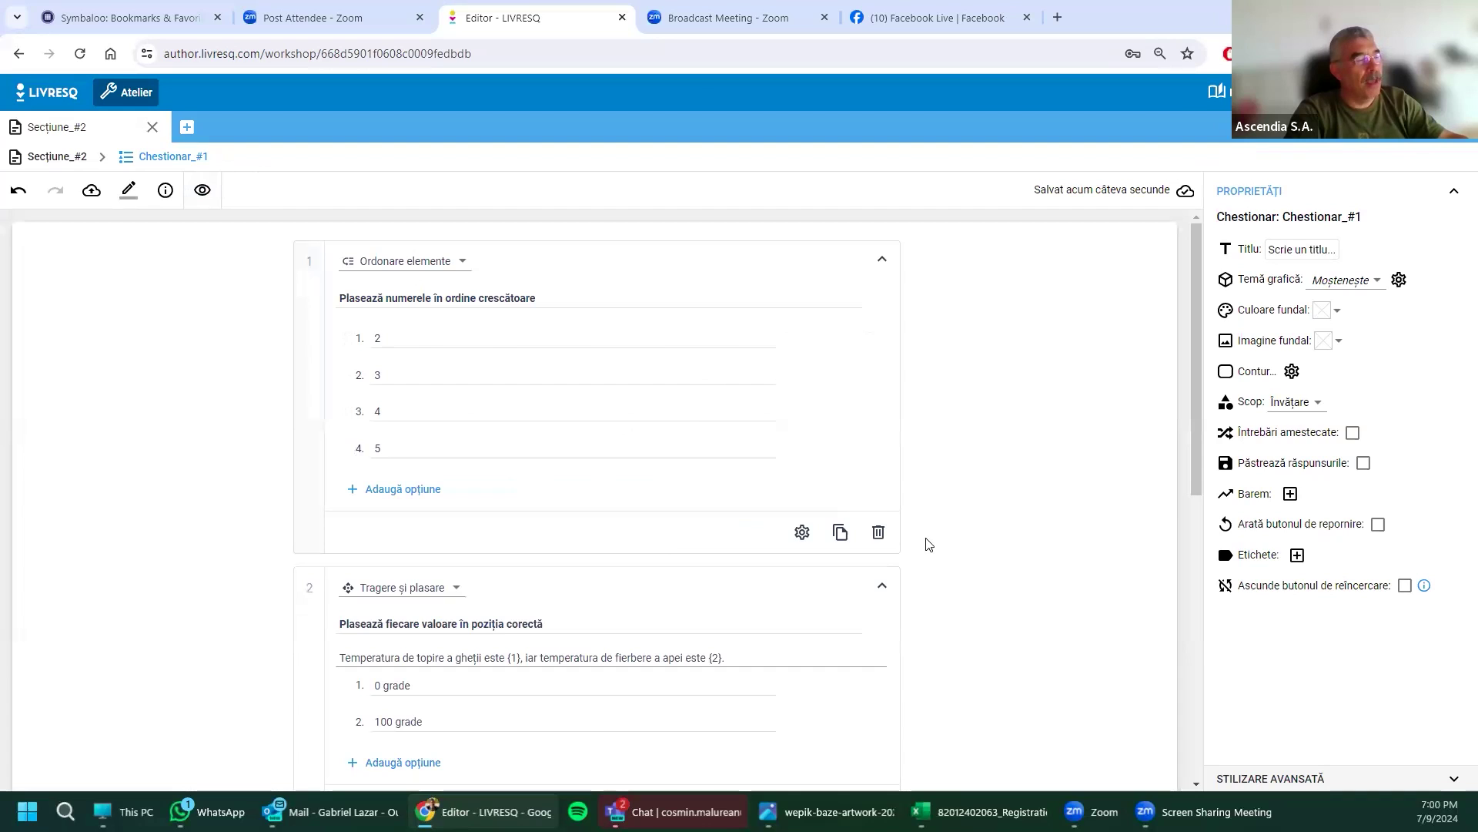
Step: Duplicate the ordering question and change the first copy's type to Întrebare deschisă
left_click(841, 532)
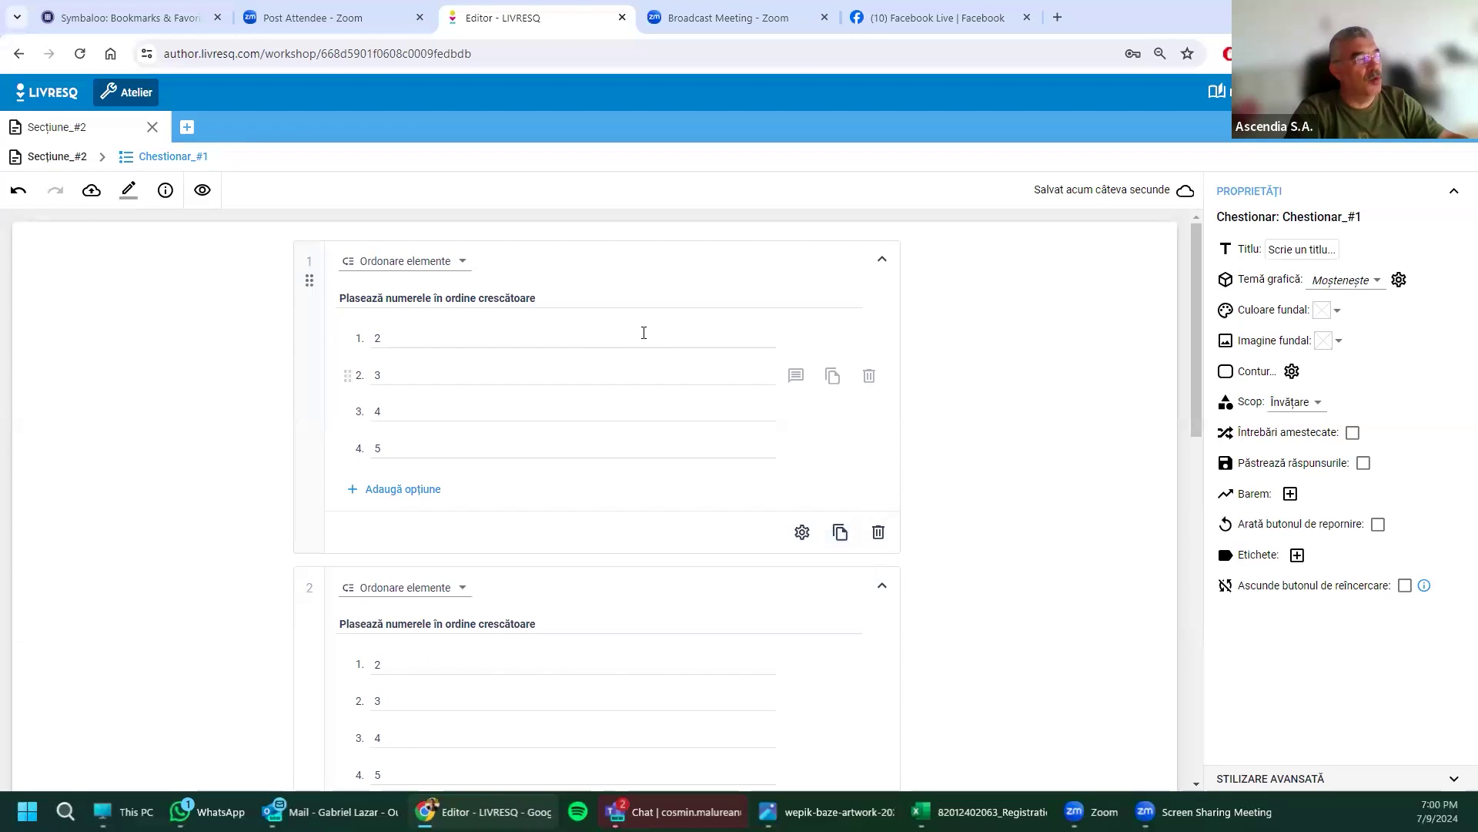
left_click(411, 266)
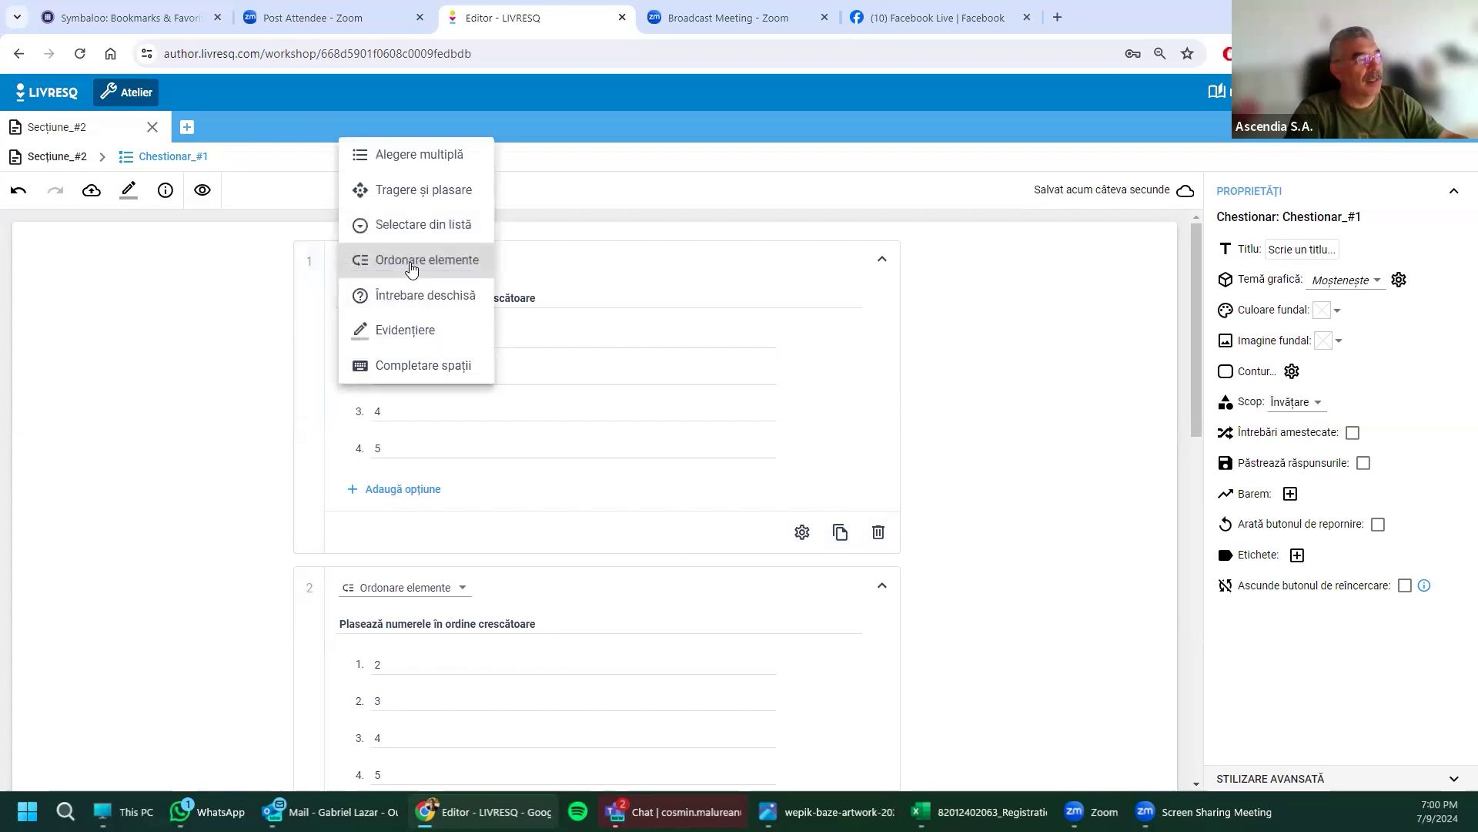
left_click(435, 302)
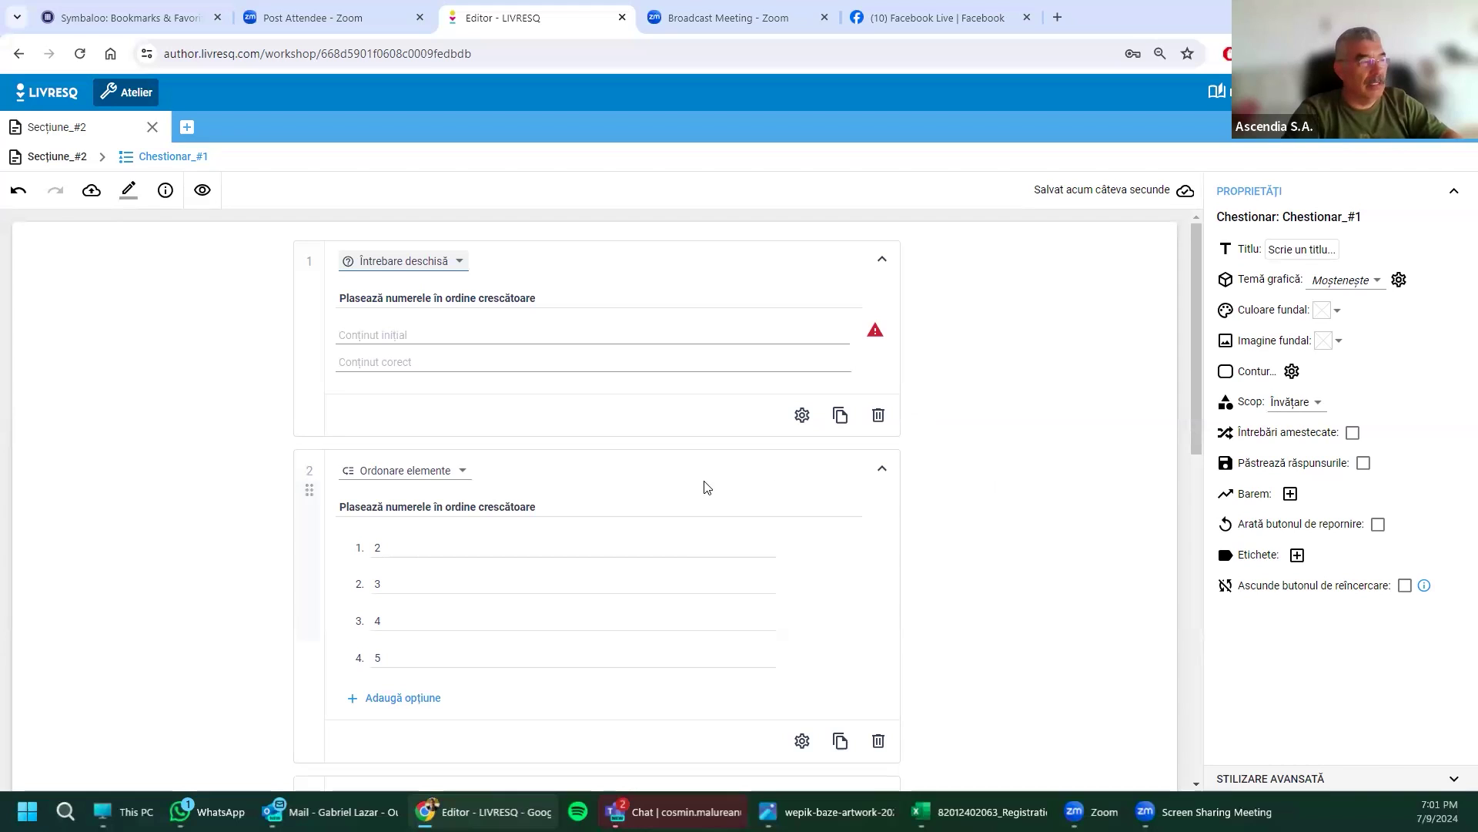
left_click(460, 262)
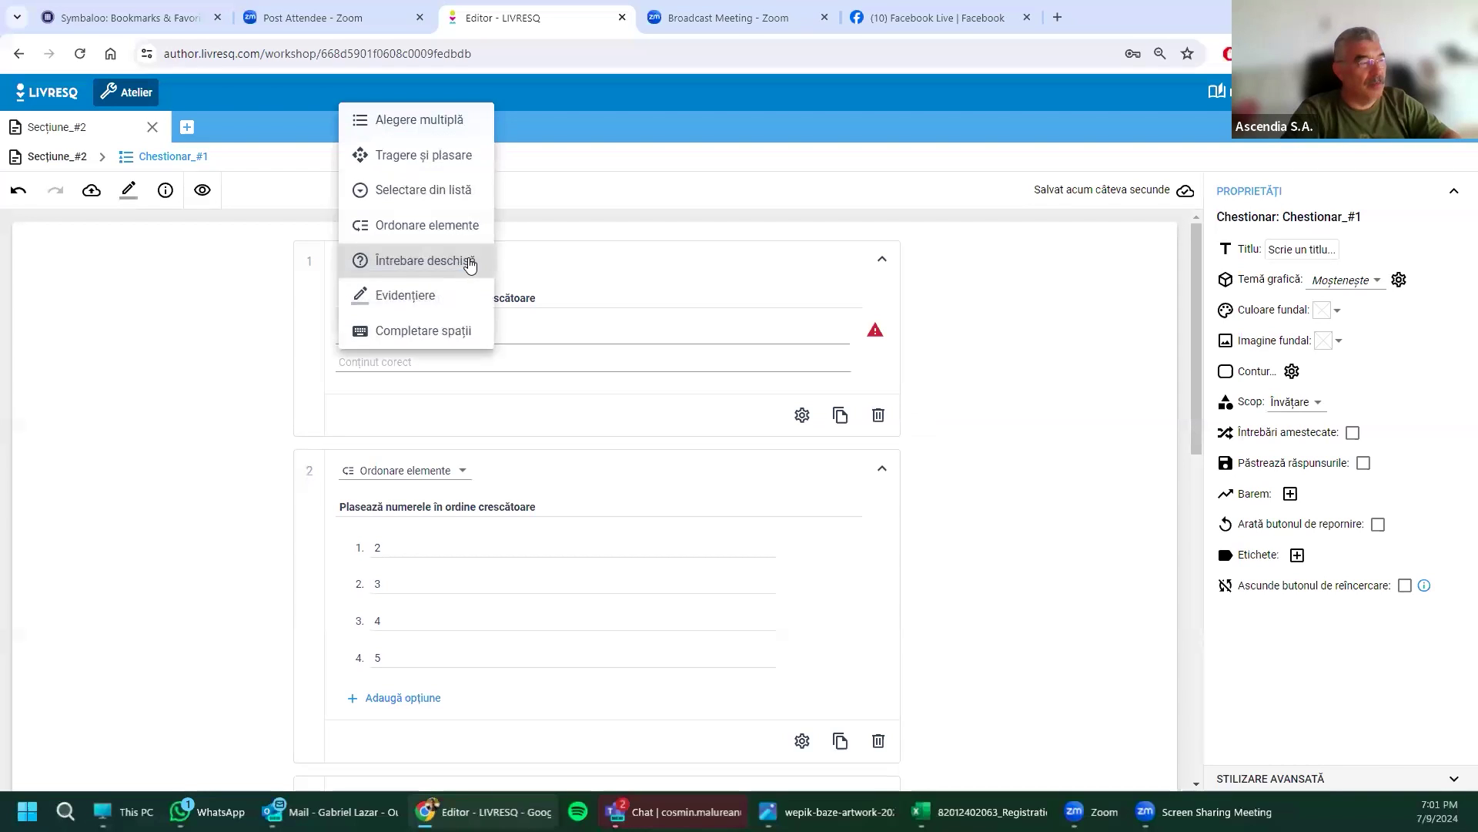
left_click(422, 260)
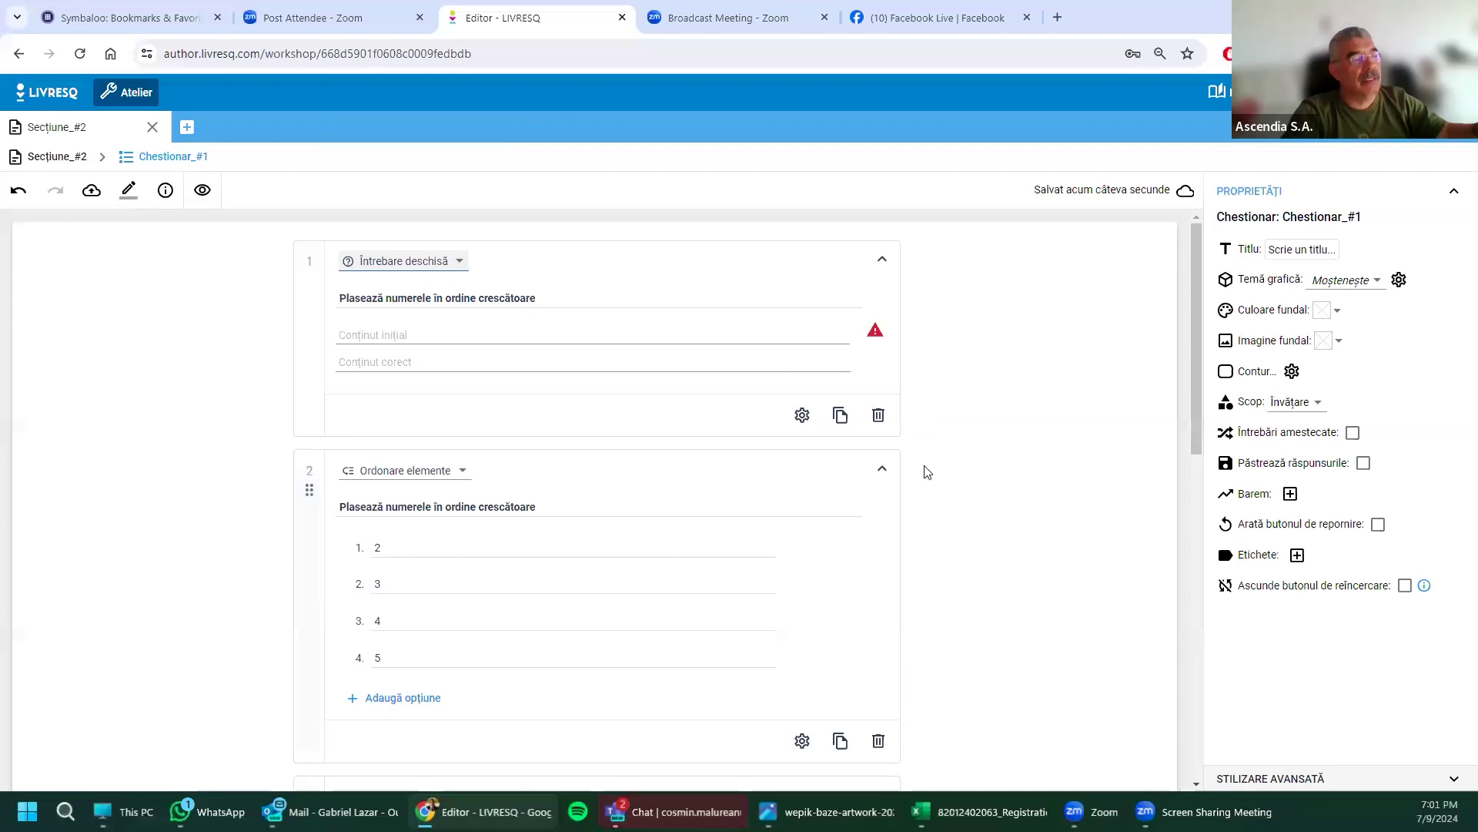
Step: Review the quiz's Scop choices and the open question's prompt and initial content fields
left_click(1319, 404)
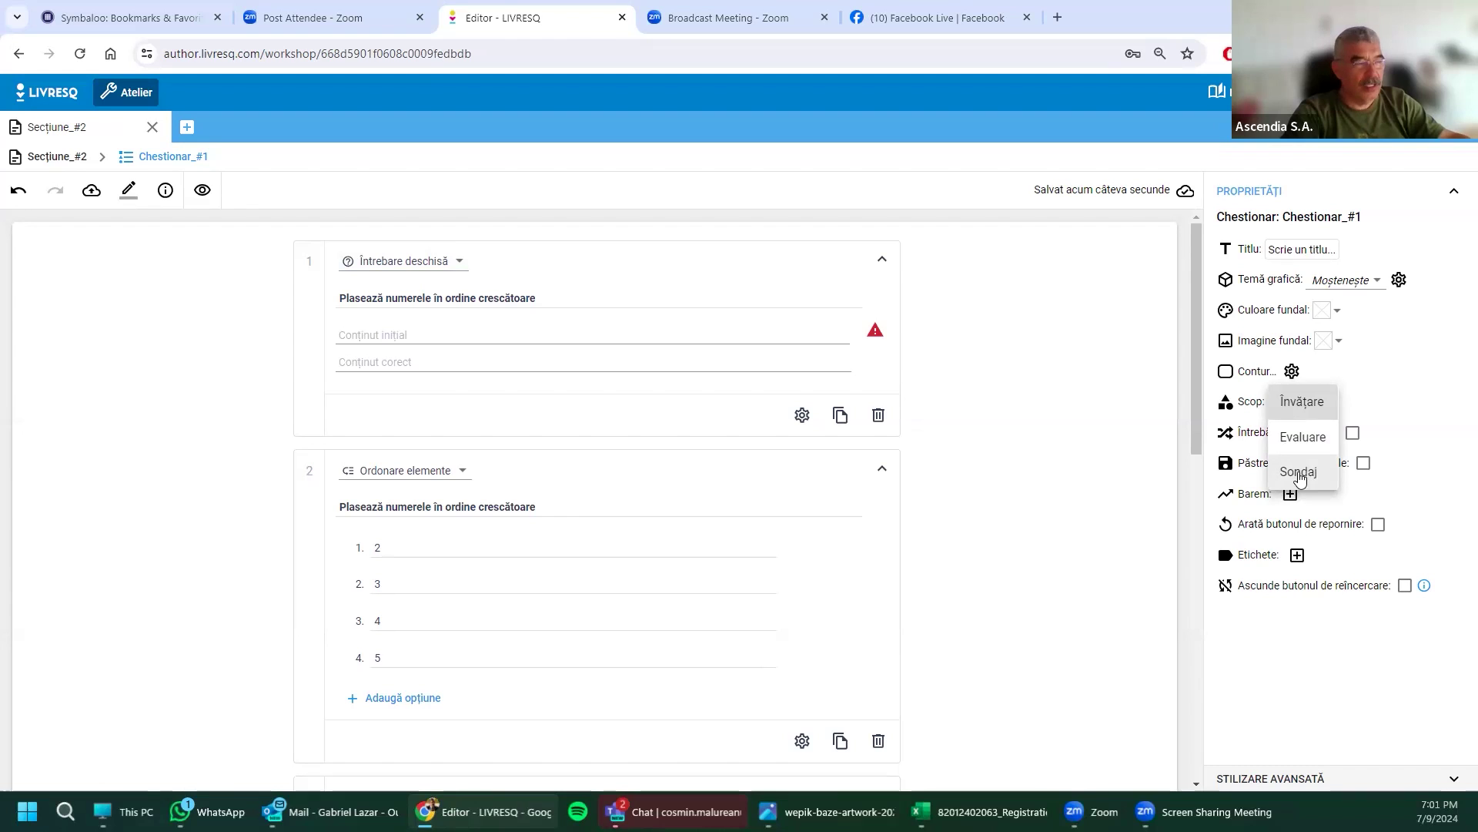
left_click(1020, 423)
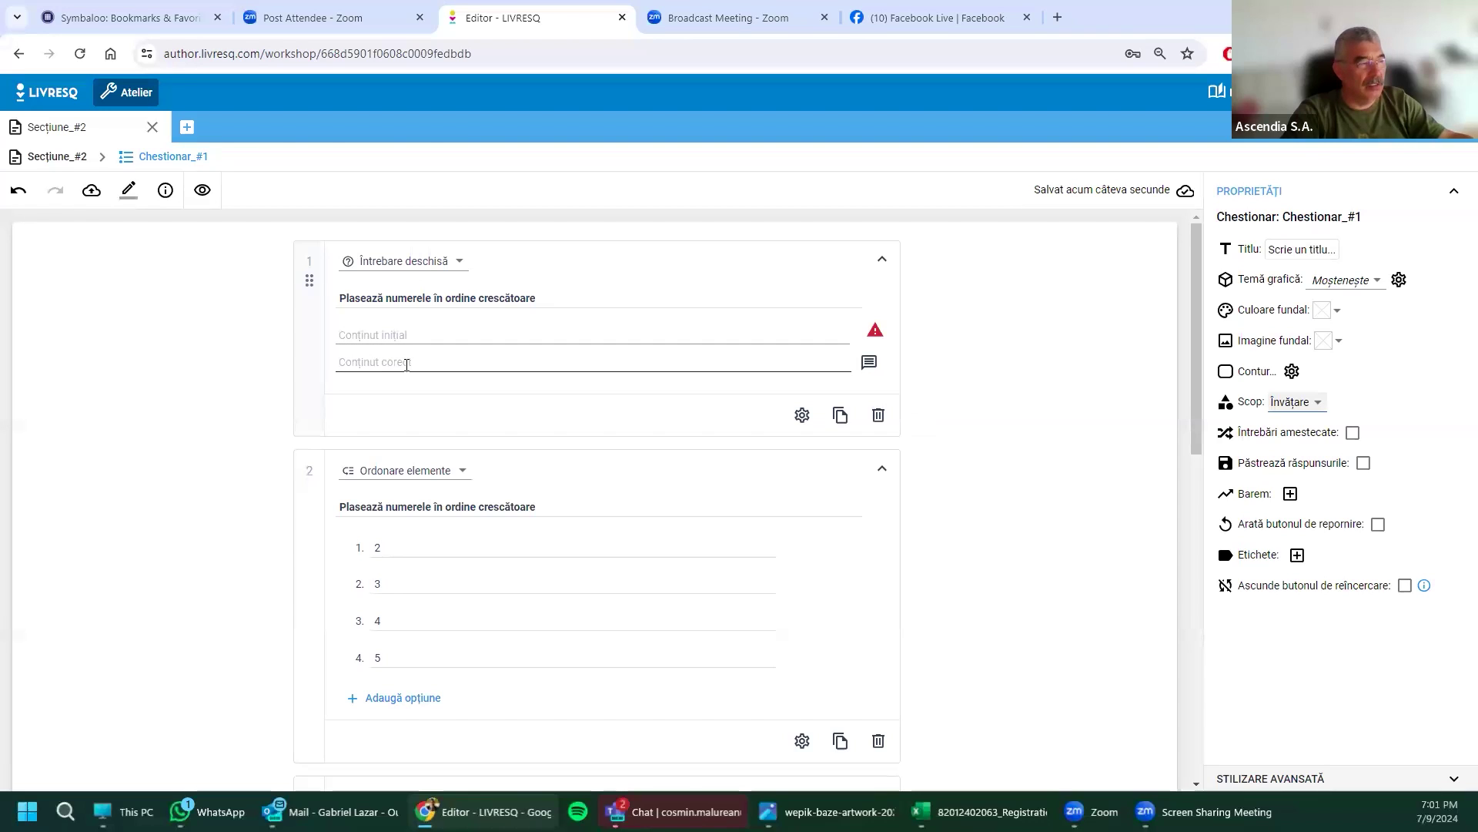
left_click(458, 294)
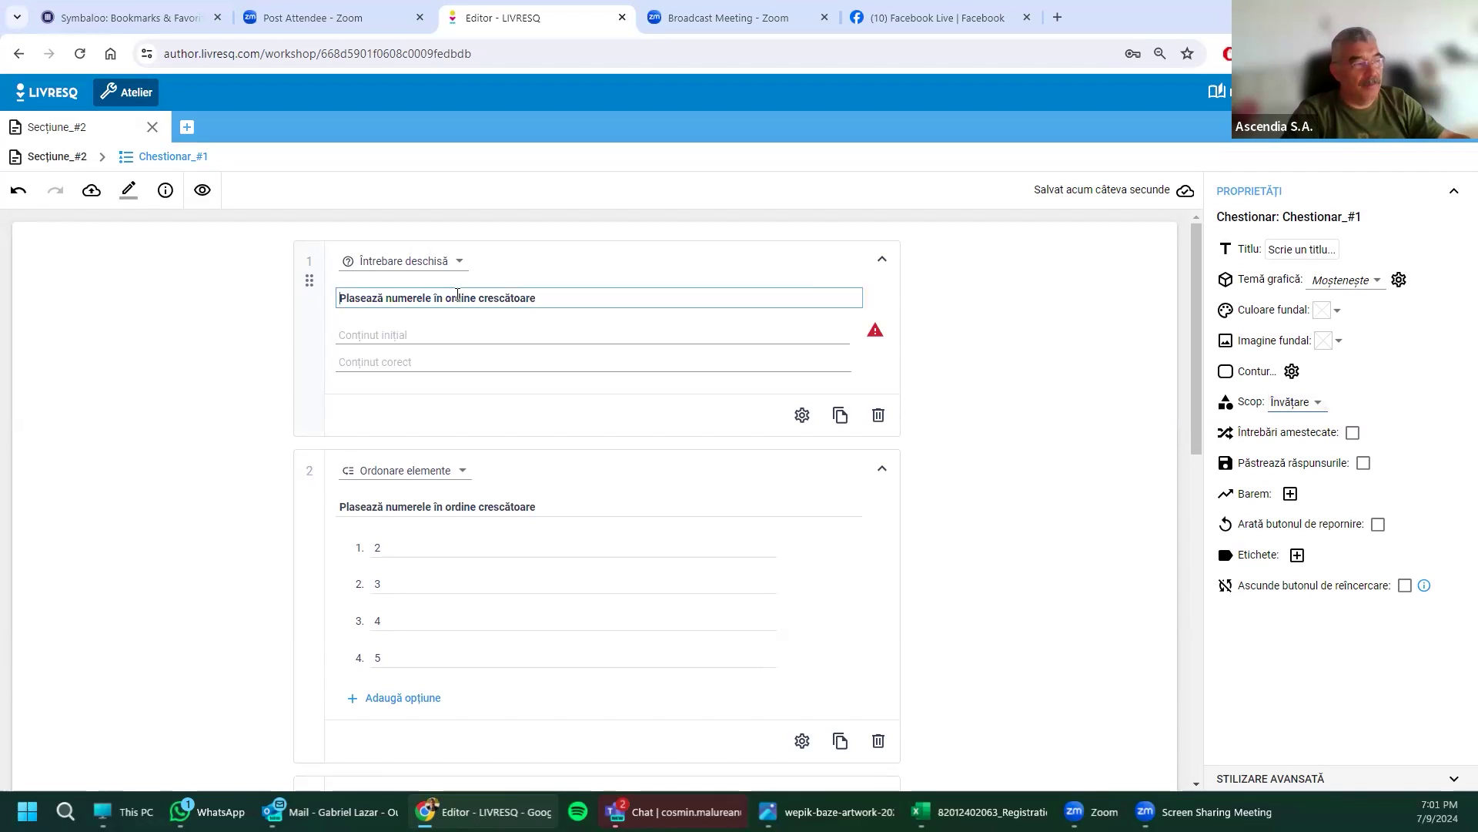
left_click(611, 337)
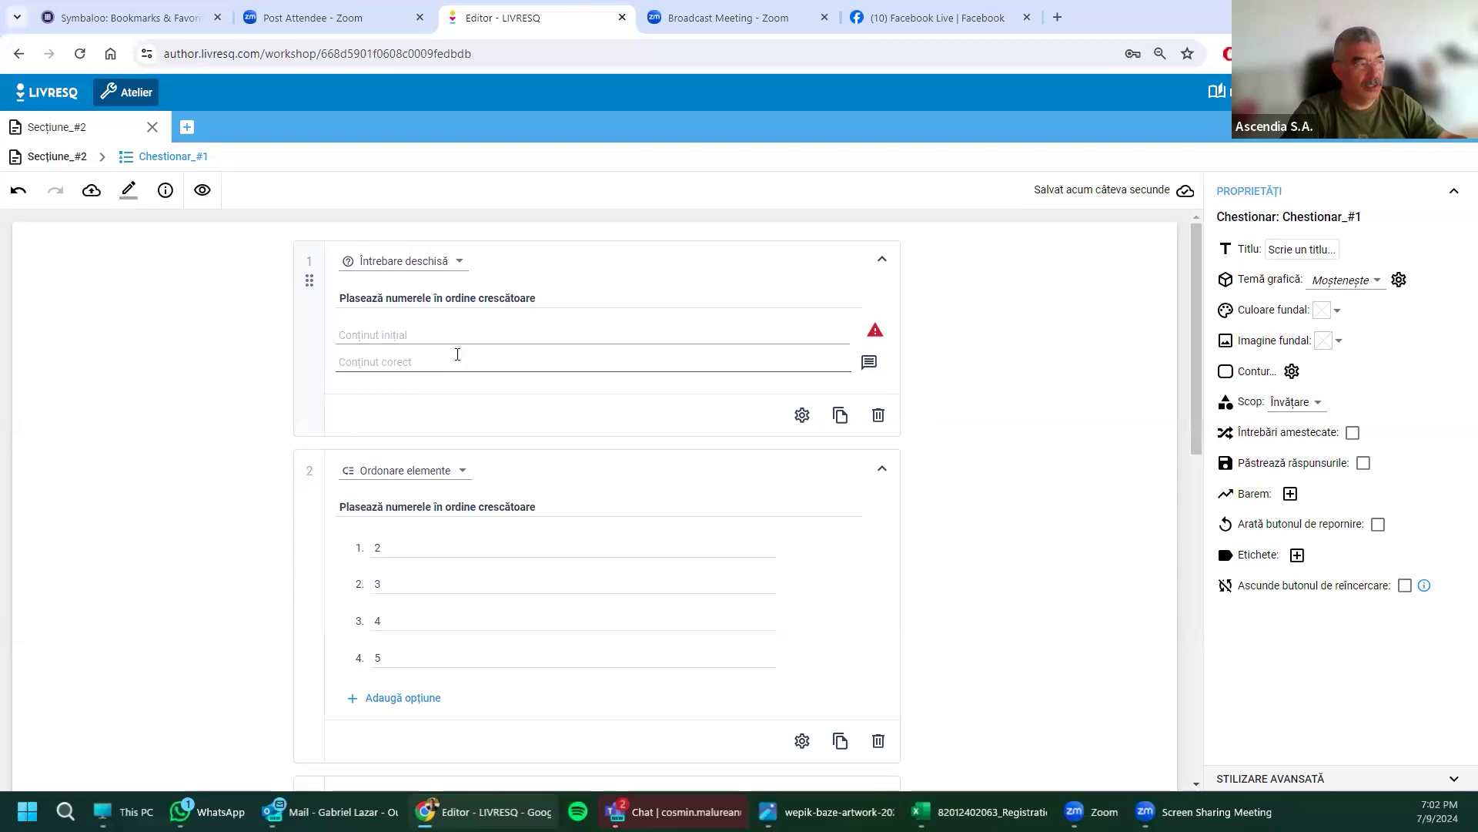
Step: Replace the open question's prompt with "Care este capitala României"
left_click(547, 299)
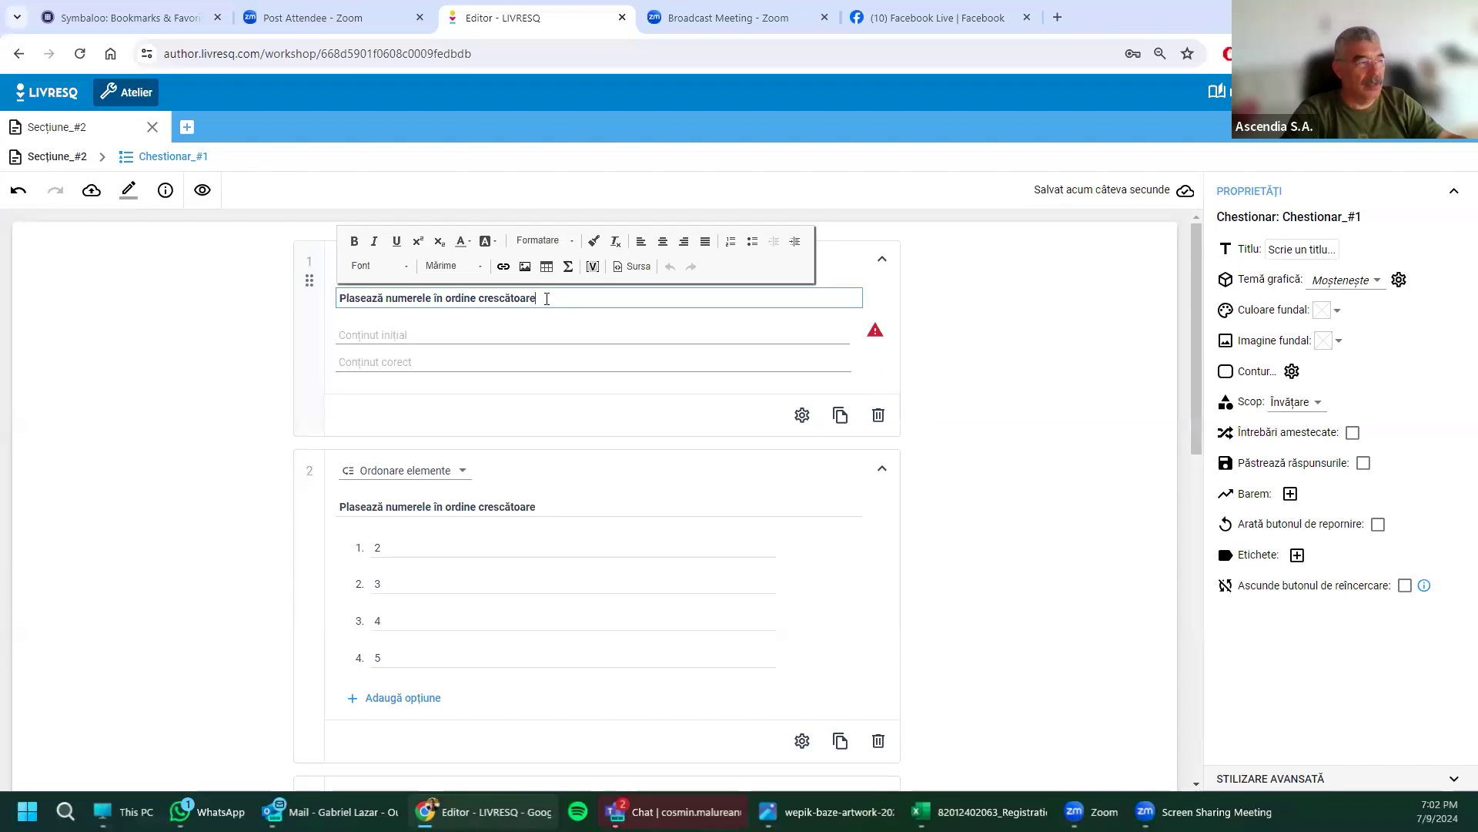
left_click_drag(547, 298, 333, 302)
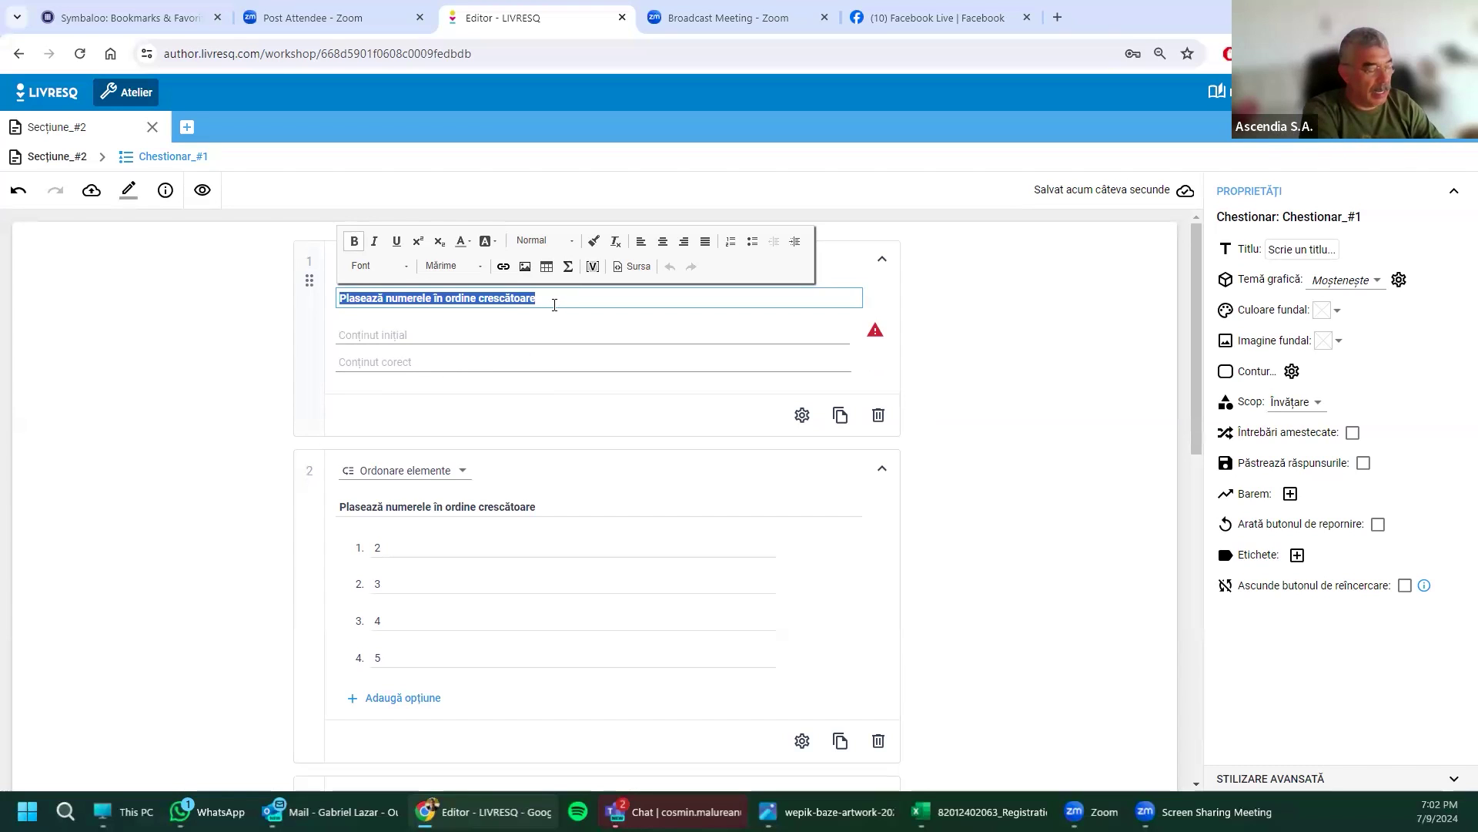
type("CAre este capitala")
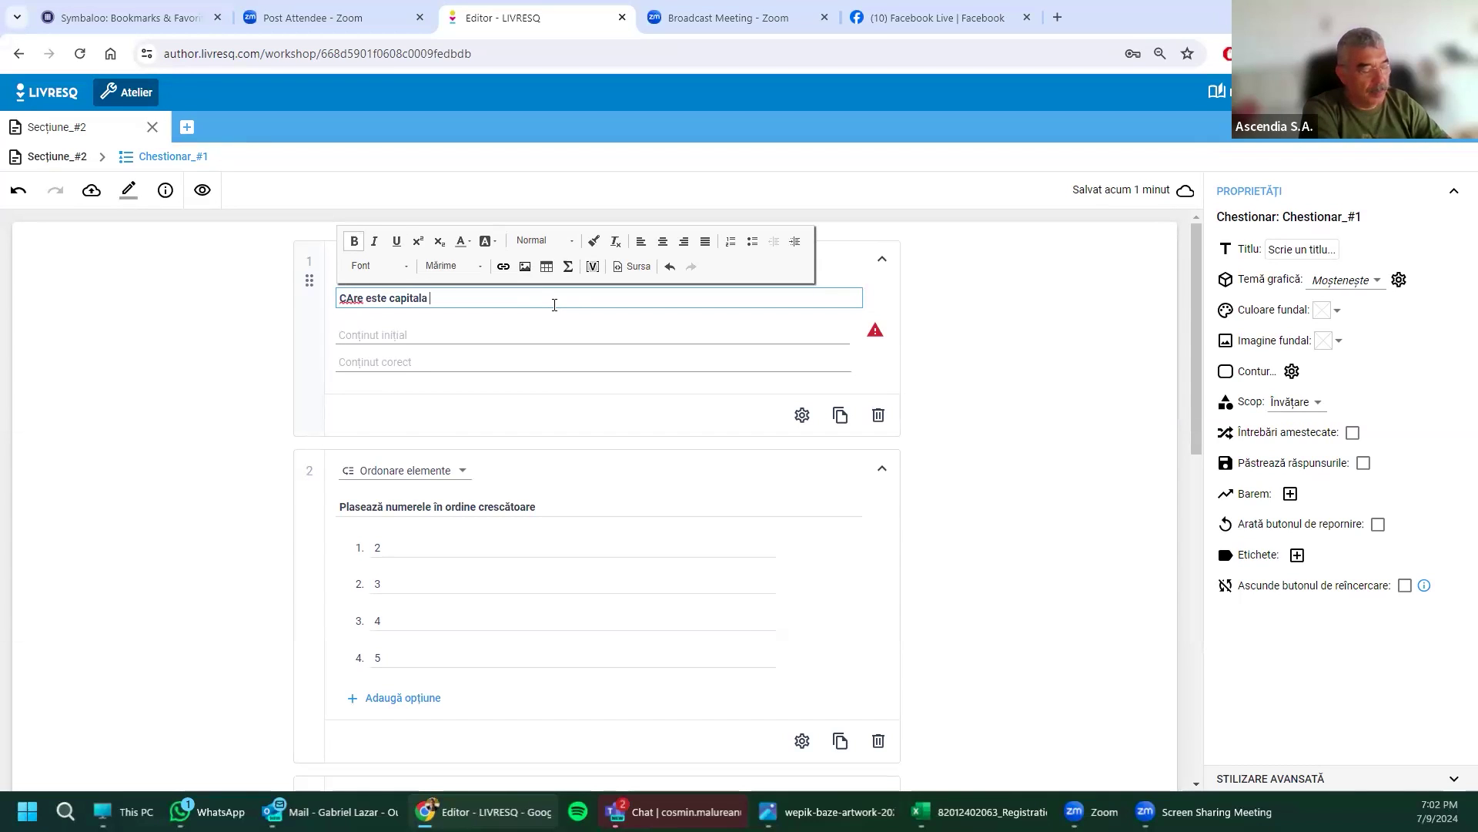
type(" României")
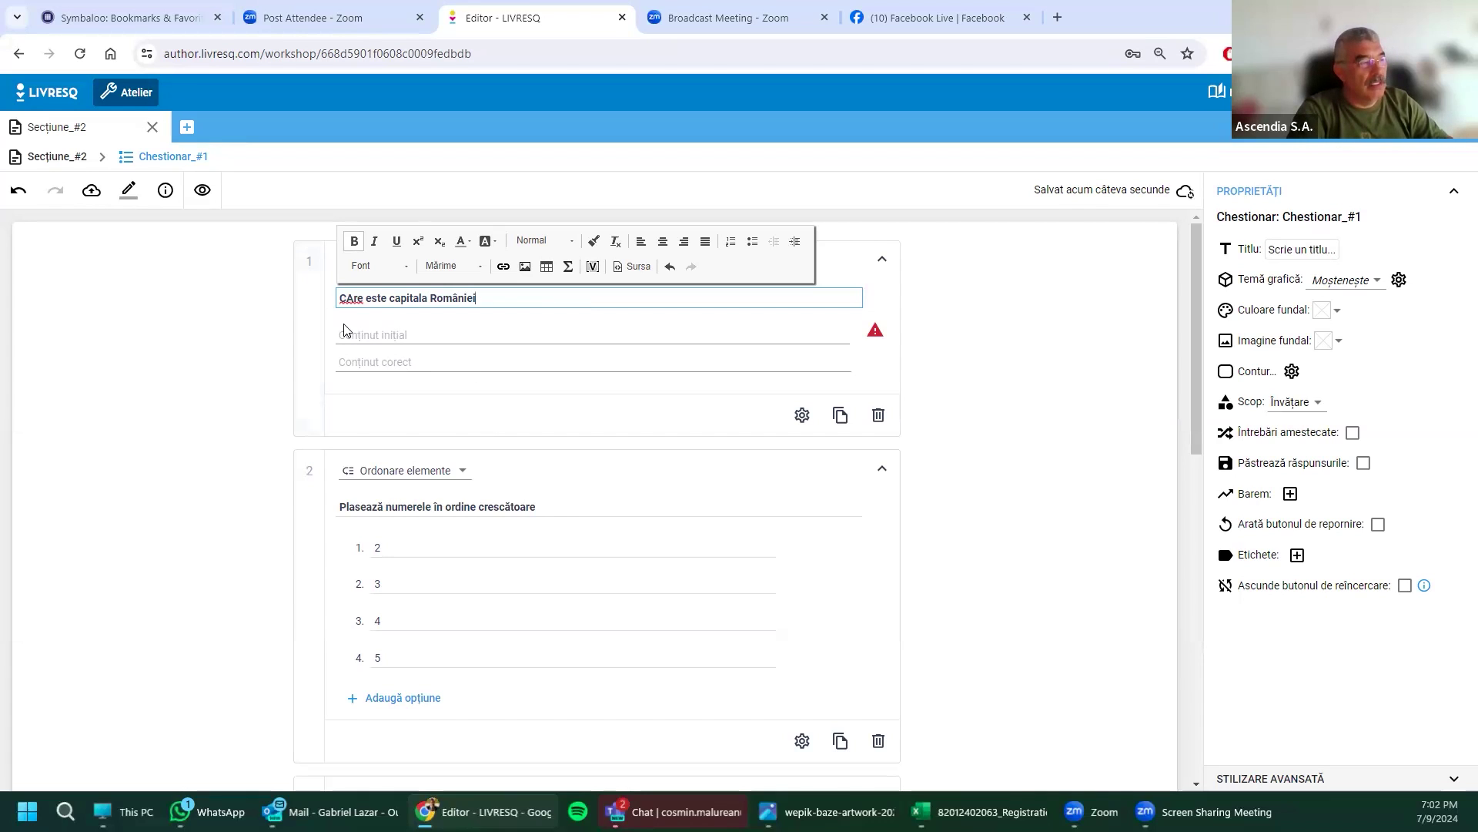
left_click(355, 299)
key("BackSpace")
key("BackSpace")
type("r")
left_click(359, 349)
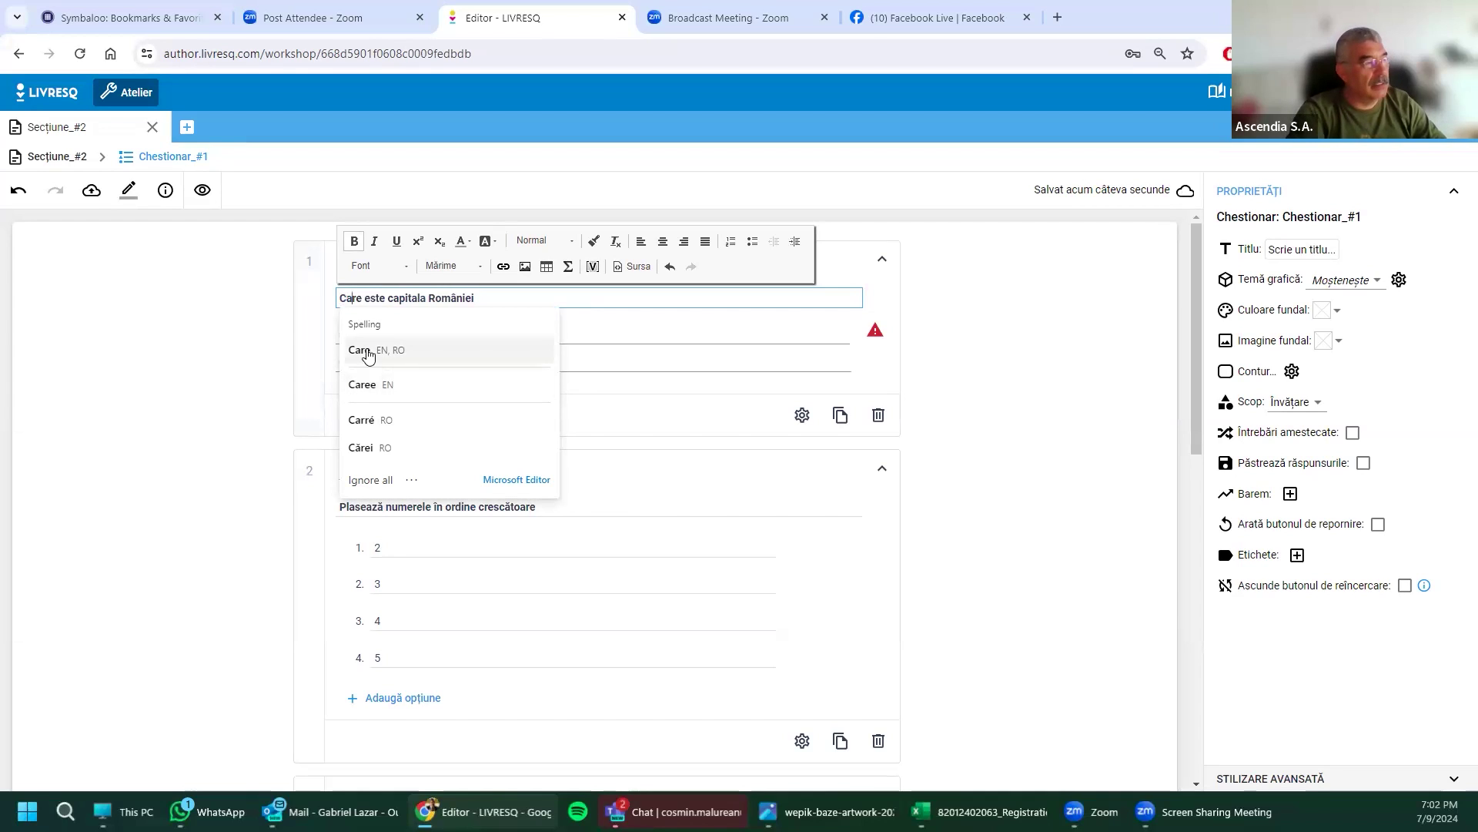
Step: Fill in the open question's initial content with "Capitala României este"
left_click(386, 323)
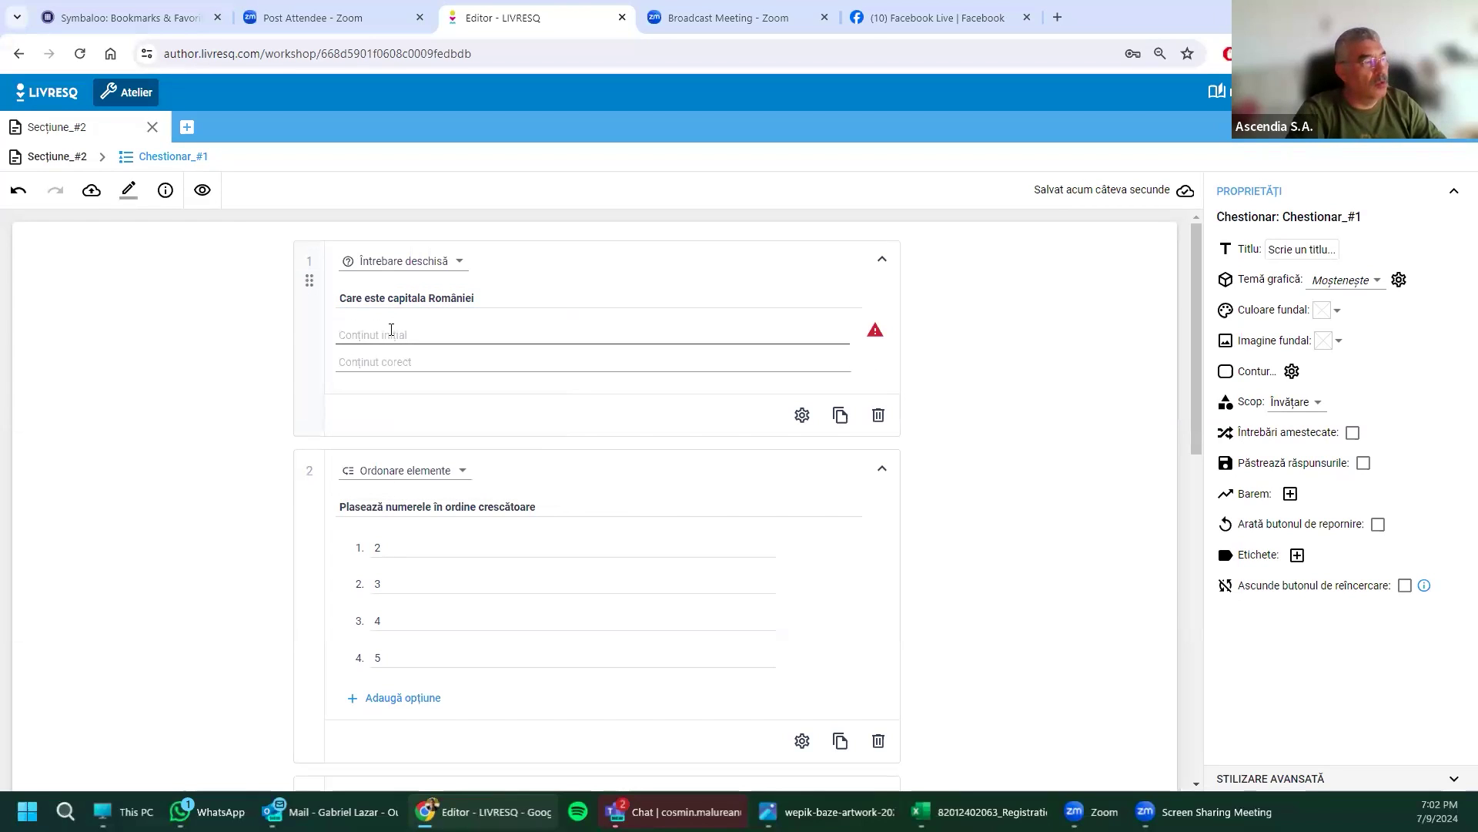
type("Co")
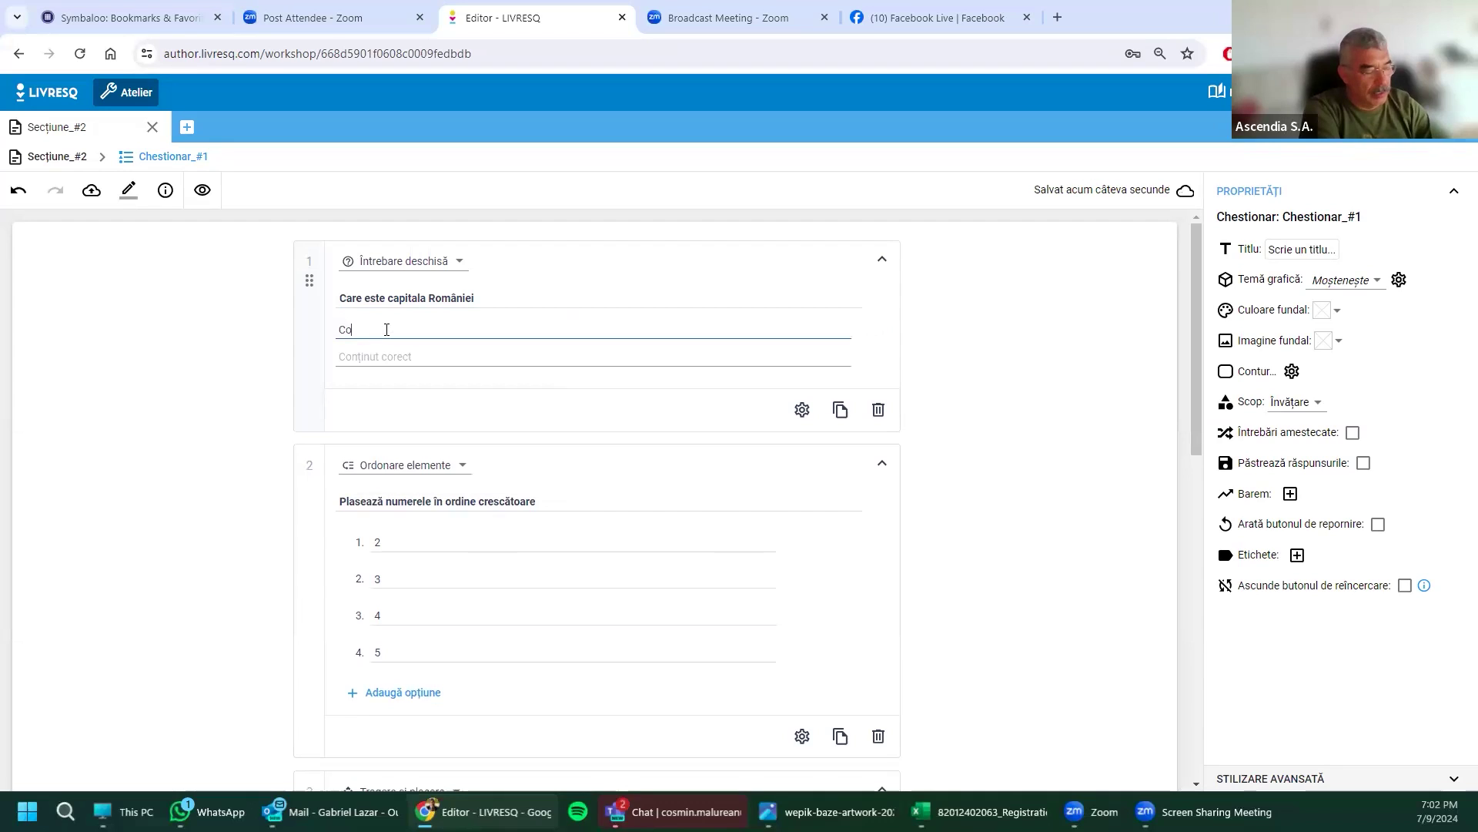
type("pitala")
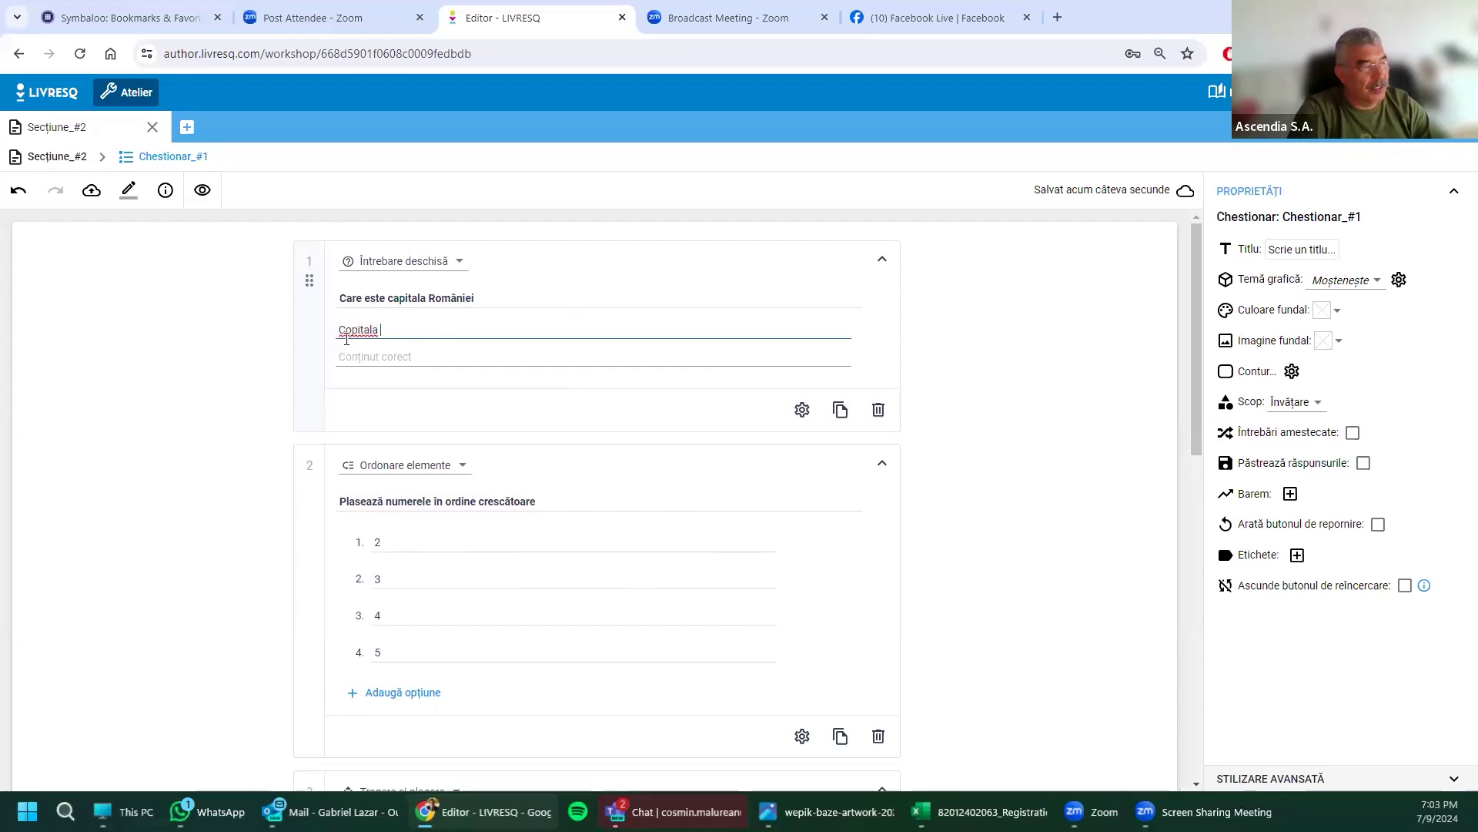
left_click_drag(344, 330, 352, 332)
type("a")
left_click(428, 330)
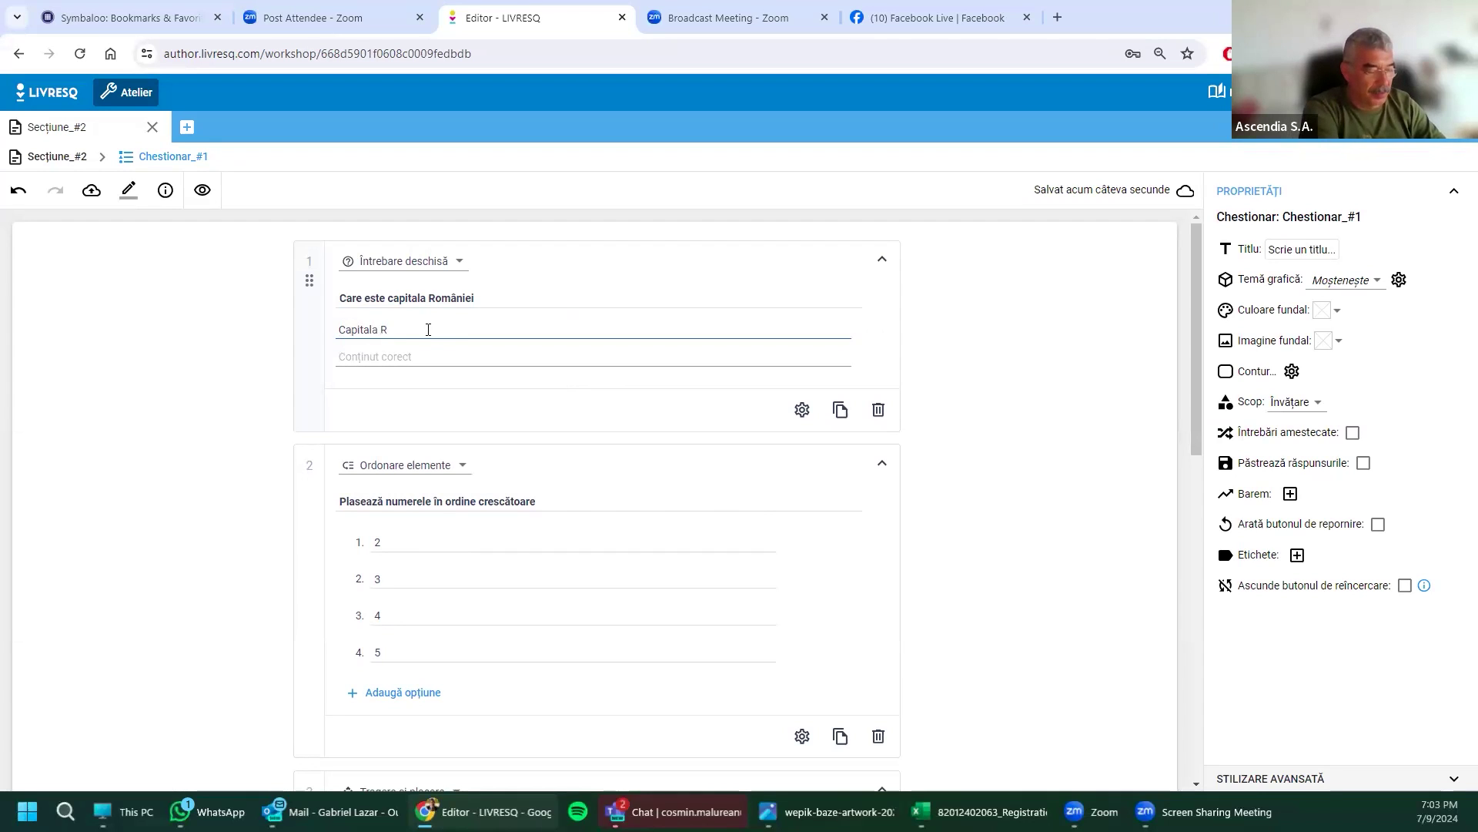
type("niei este")
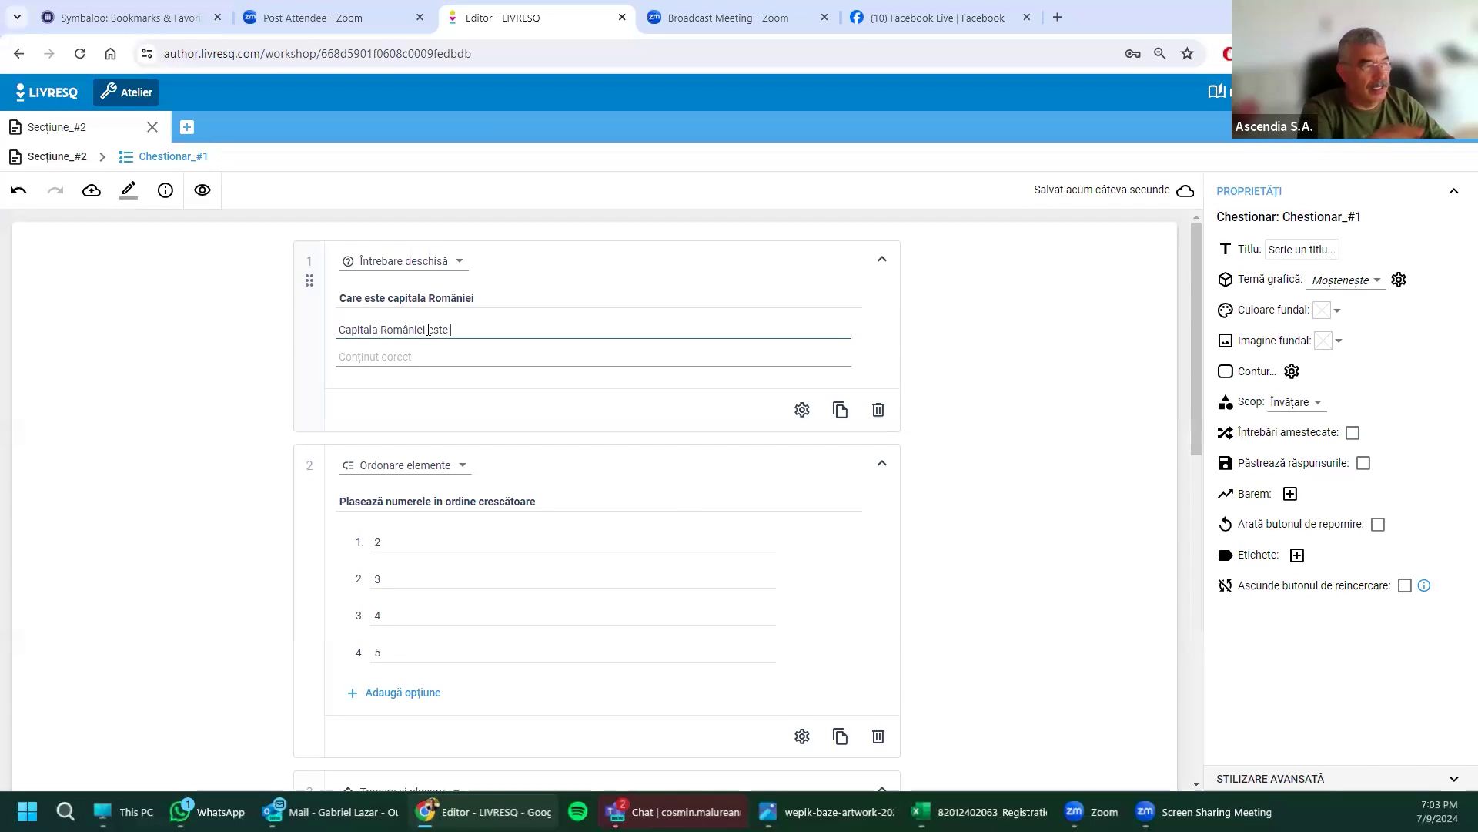
Step: Enter "București" as the open question's correct content
left_click(402, 357)
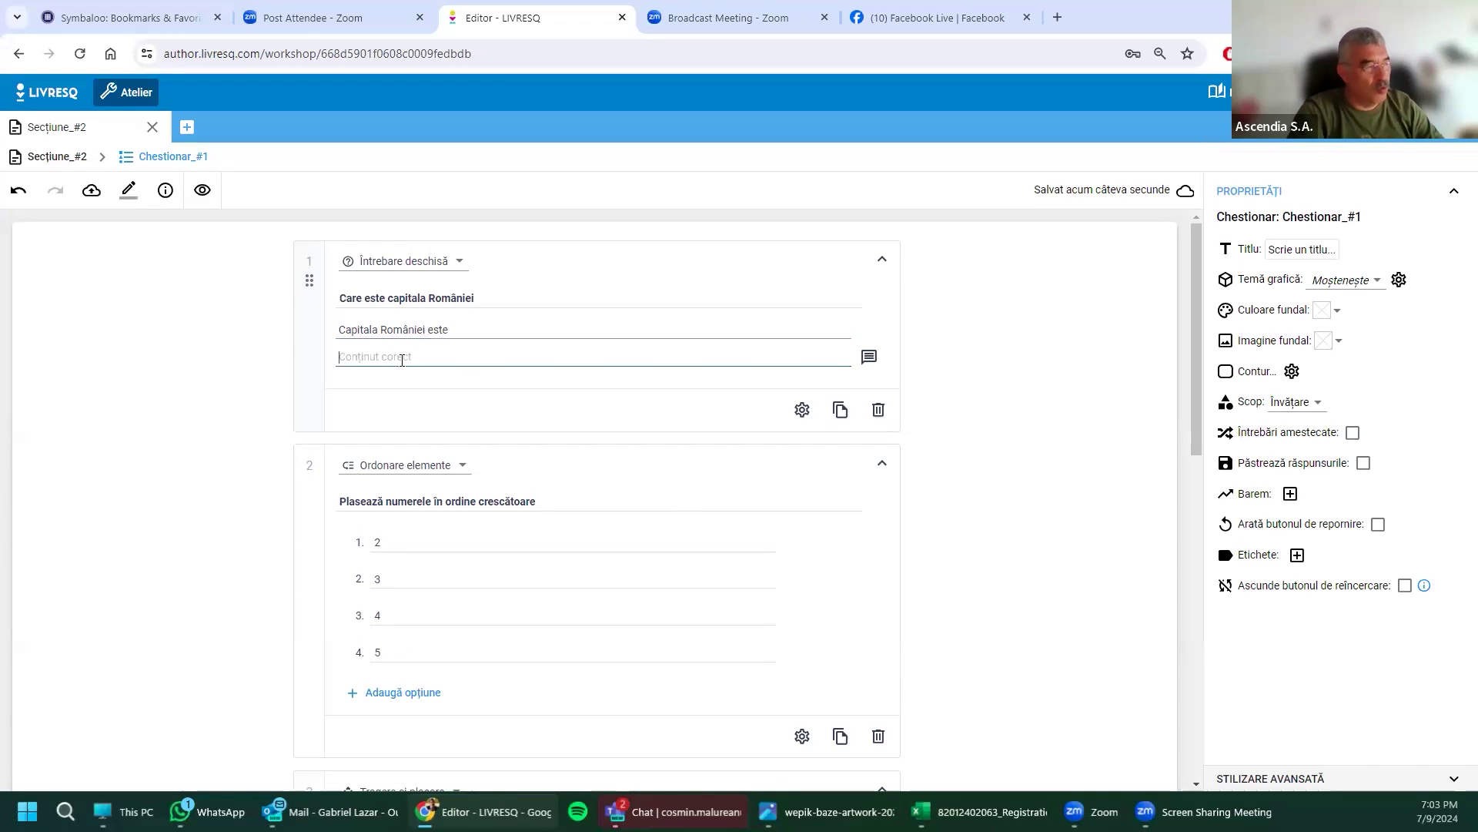
type("Bucu")
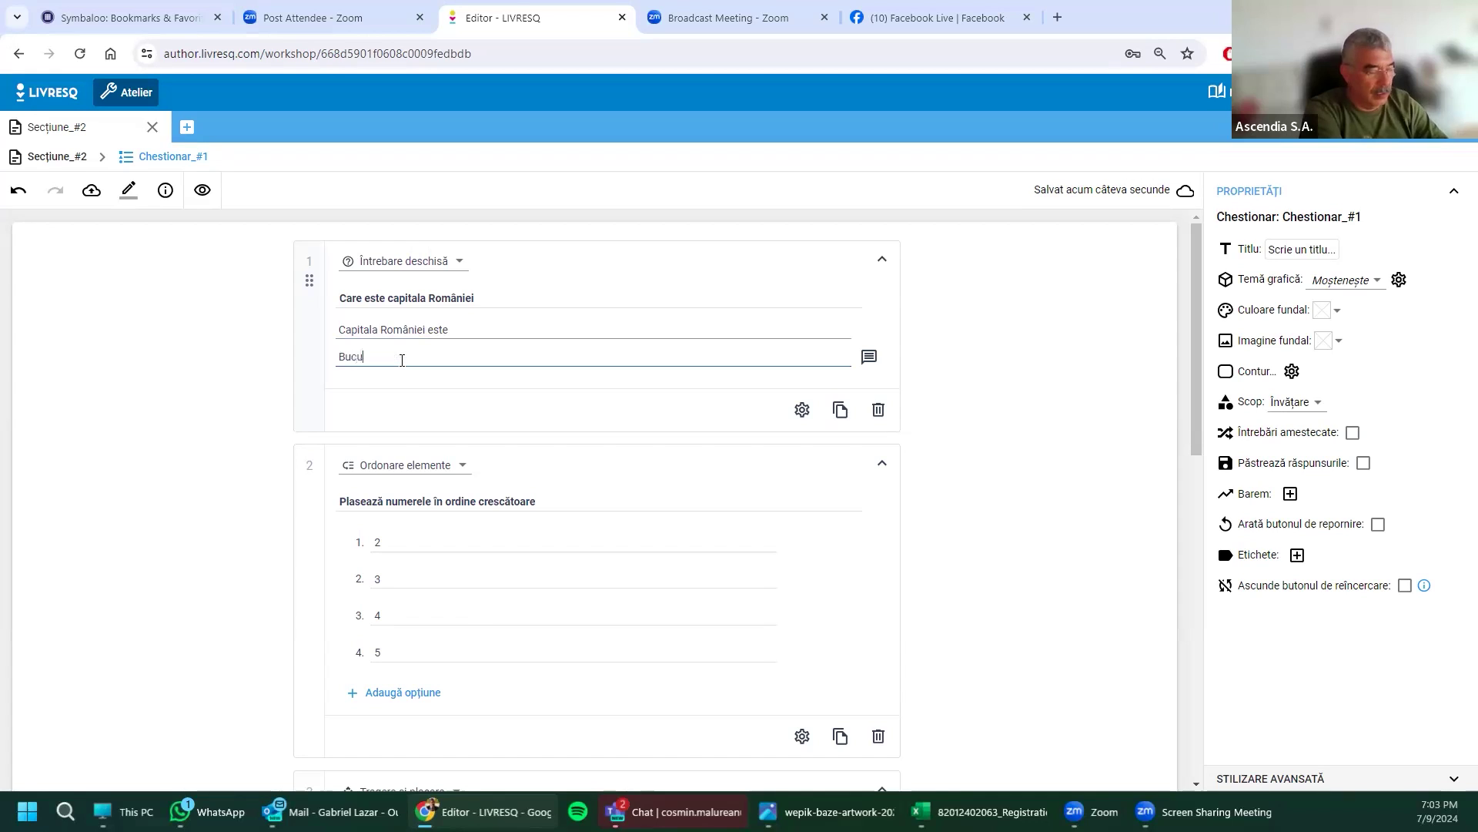
type("rești")
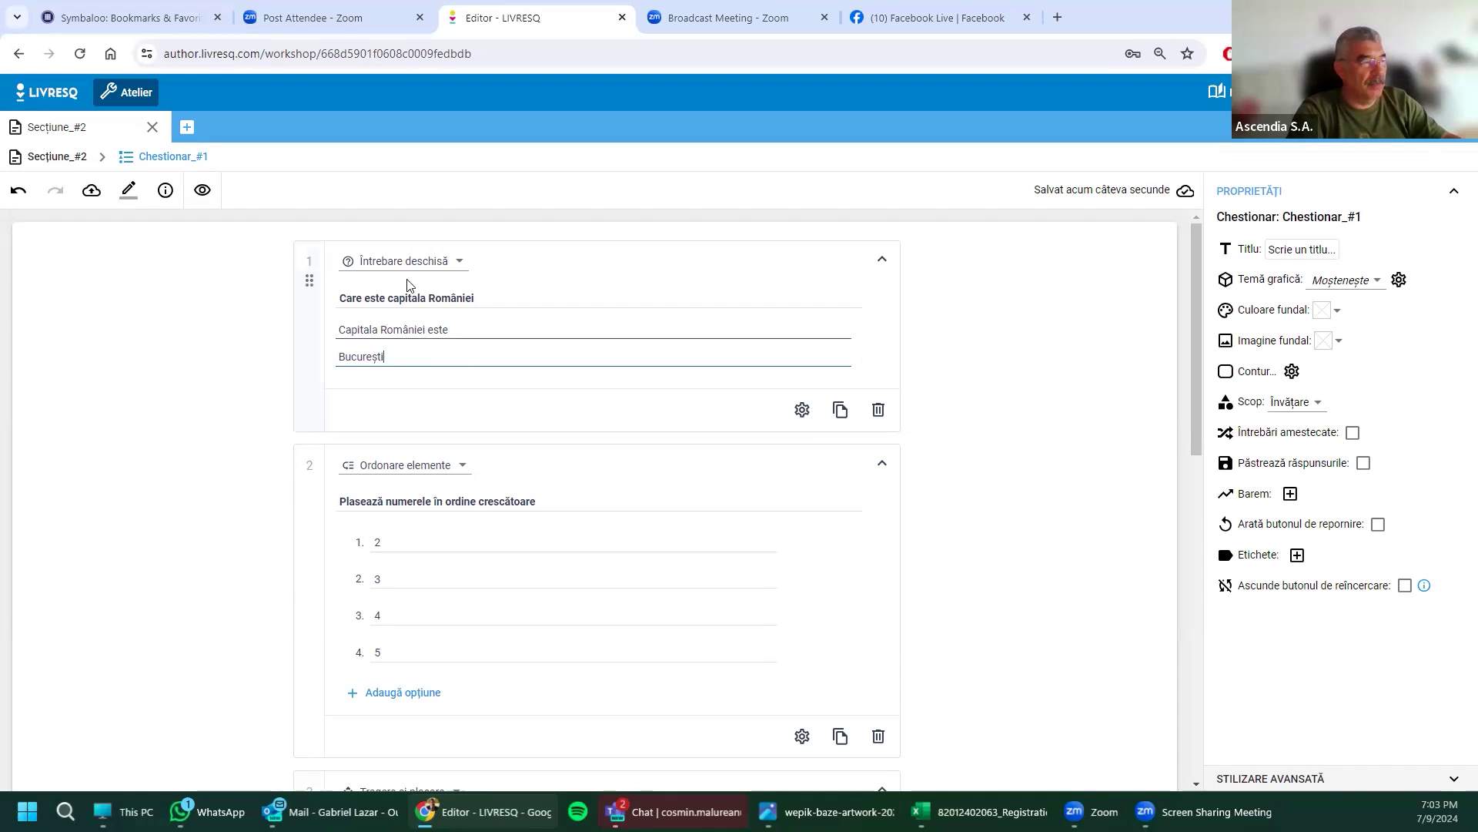
Step: Test the open question in preview by completing the answer as "Capitala României este Bucuresti."
left_click(207, 193)
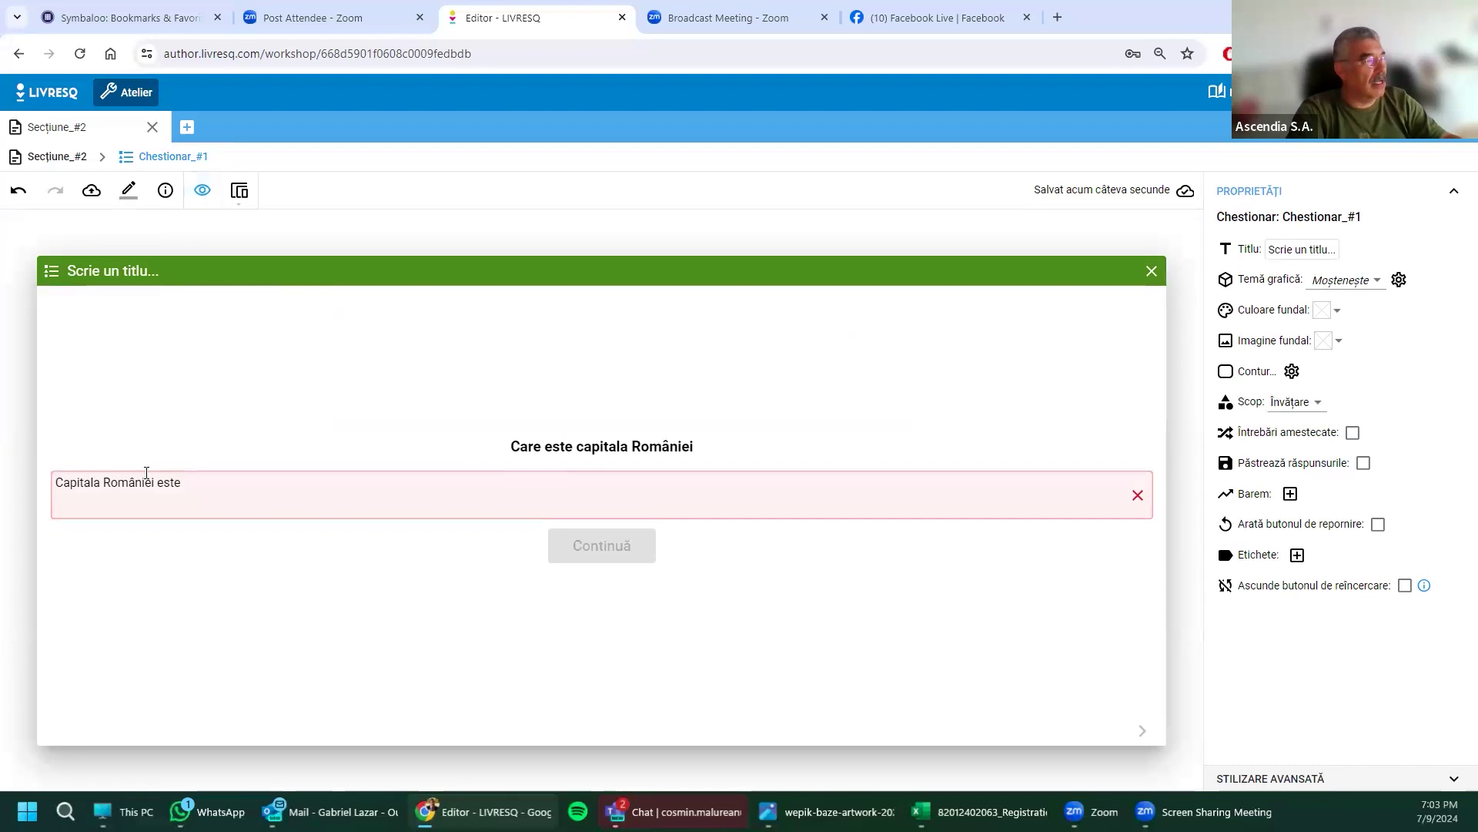
left_click(201, 480)
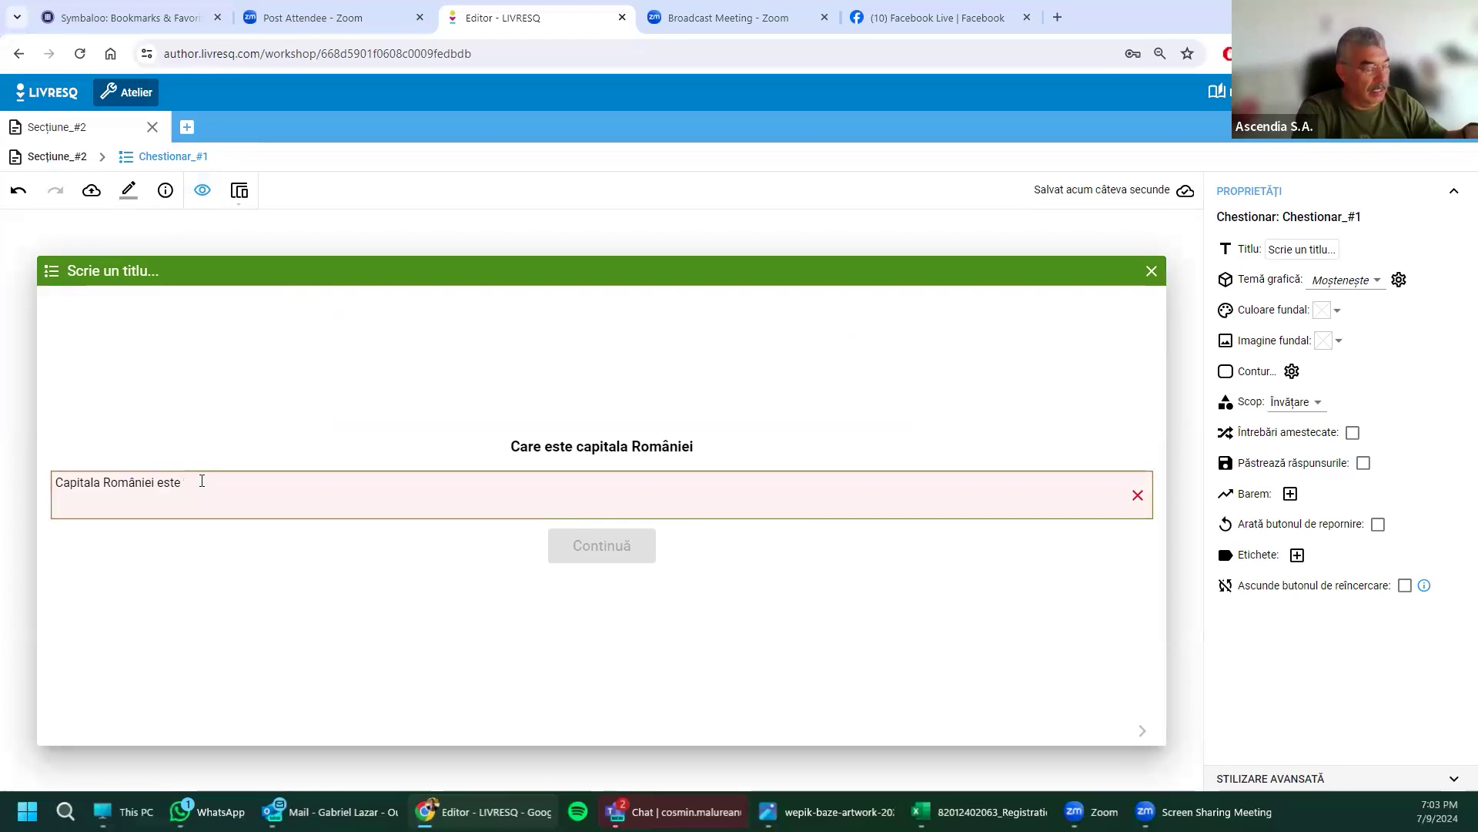
type("Bu")
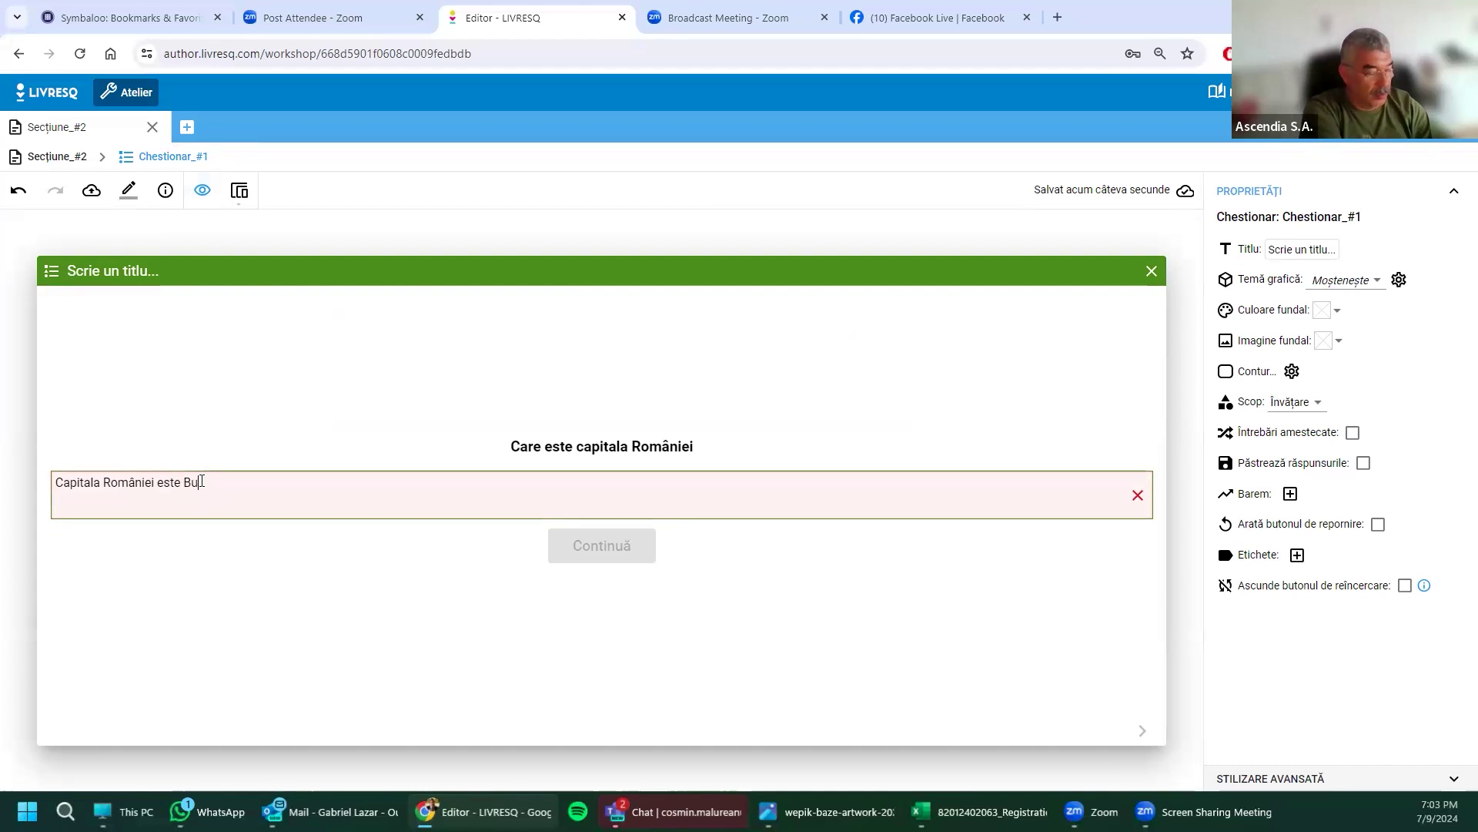
type("curesti")
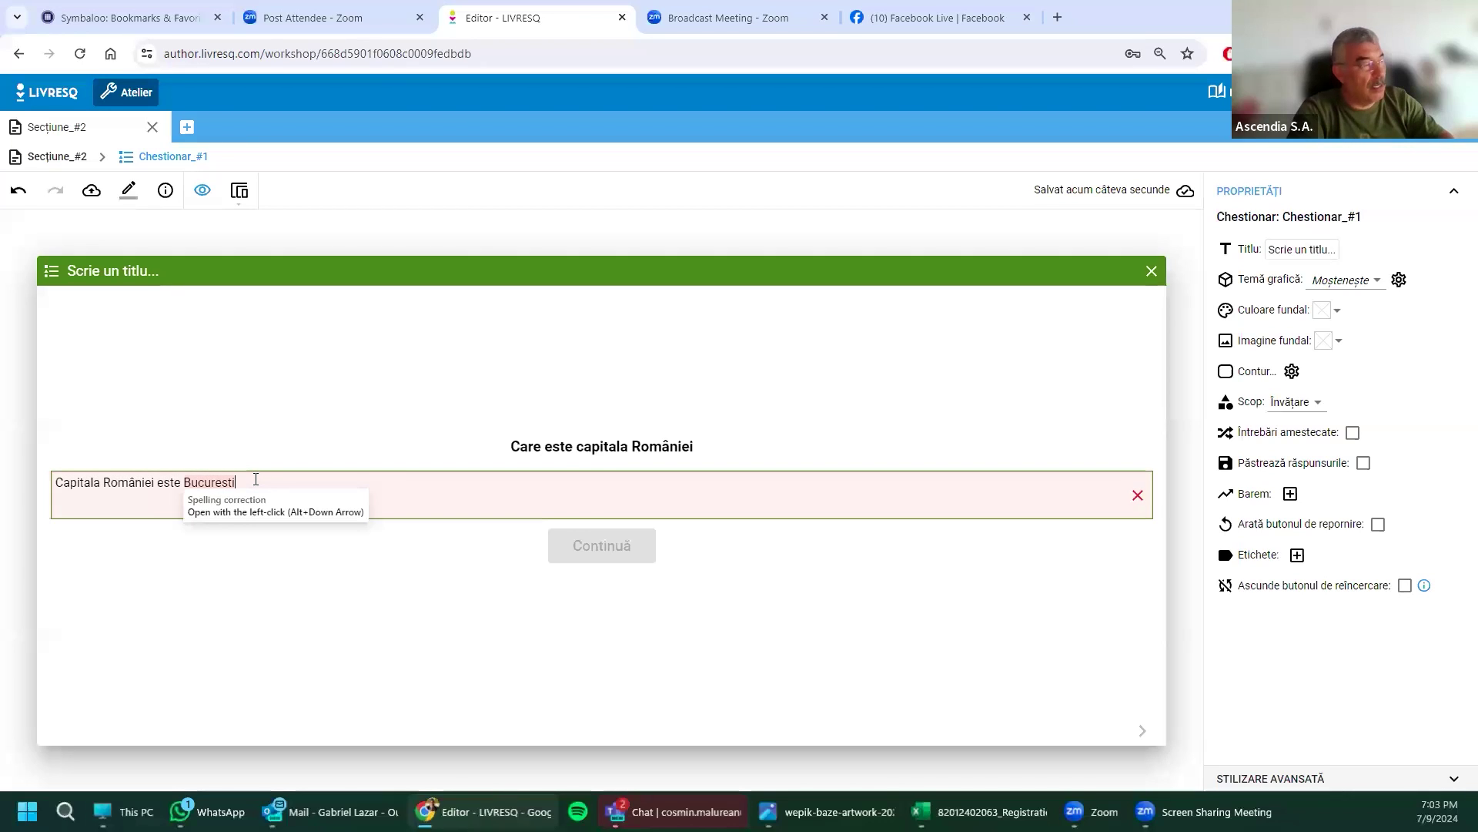
type(".")
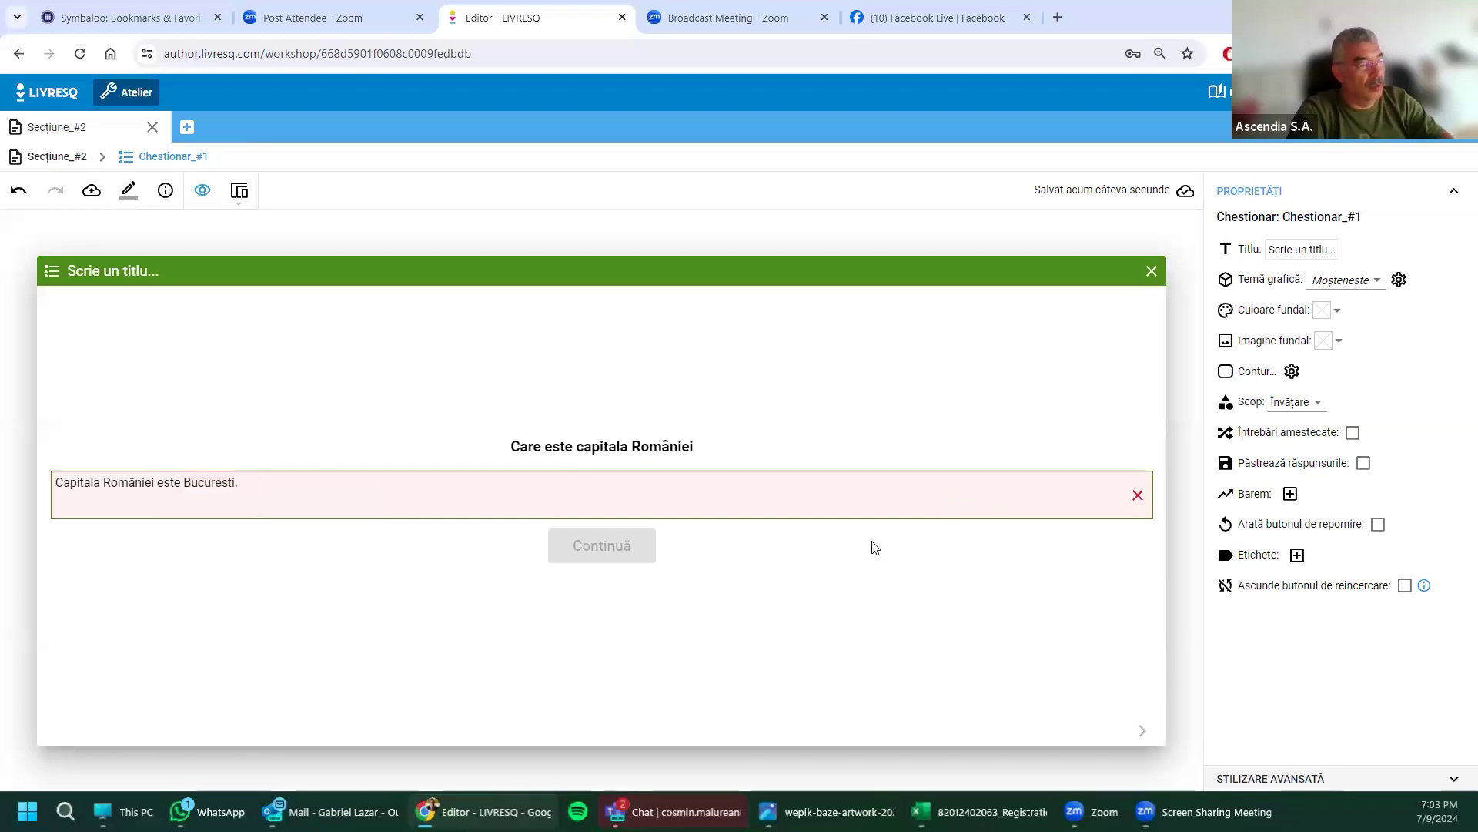
Step: Retest the open question in preview by correcting the answer to "Capitala României este București" without the final period
key("BackSpace")
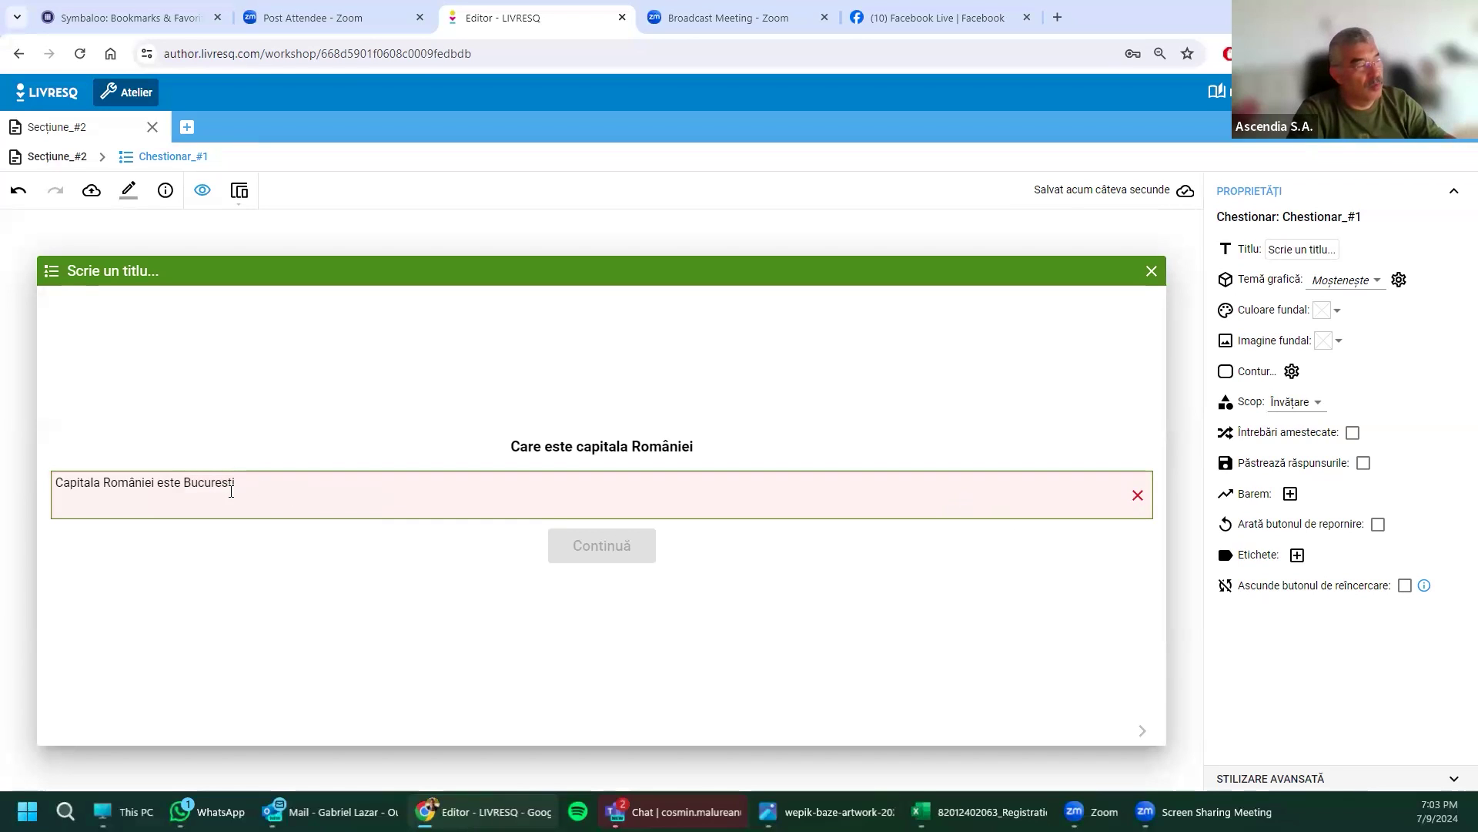
left_click_drag(183, 482, 229, 515)
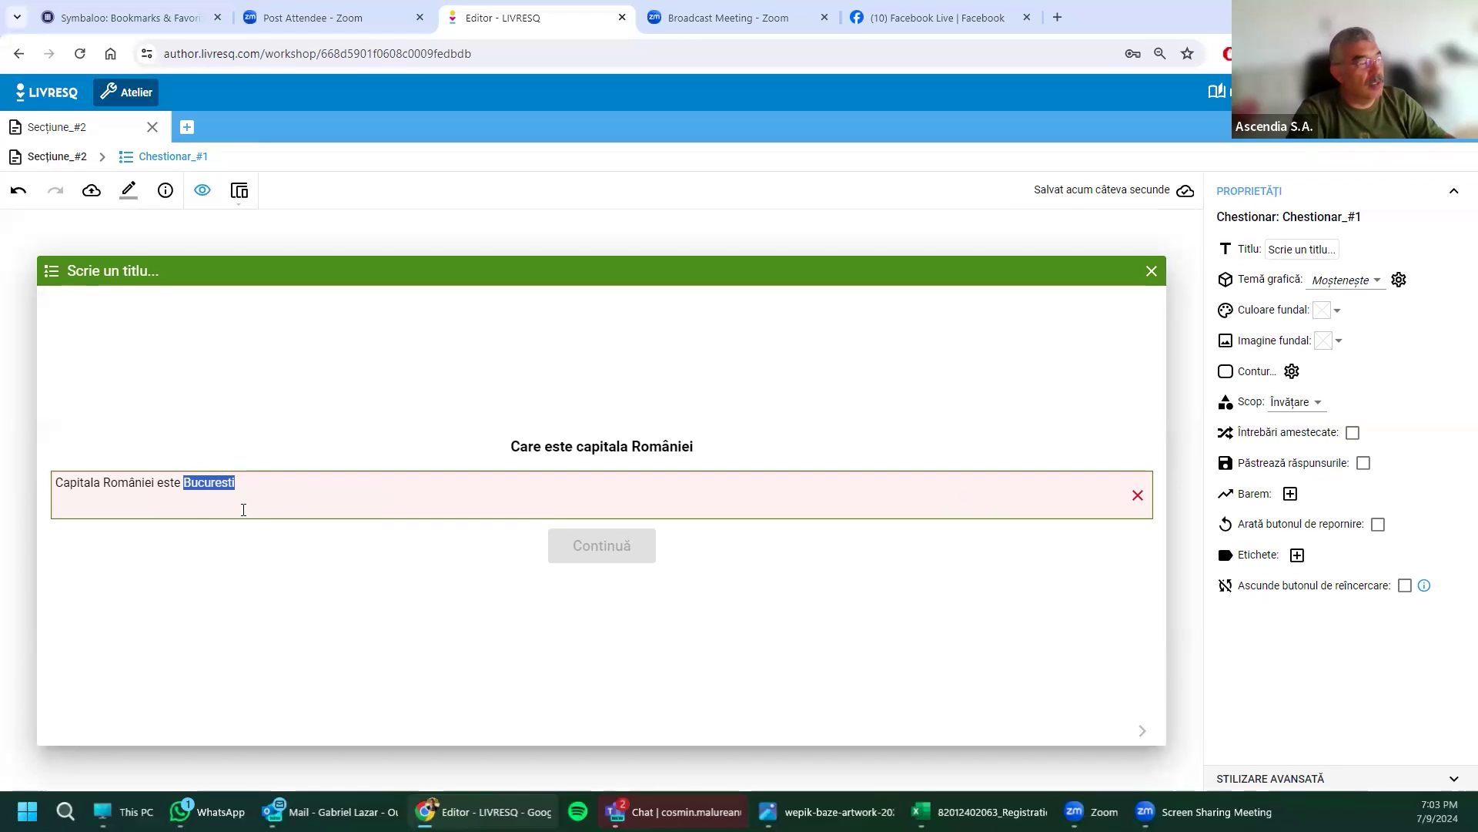
left_click(214, 483)
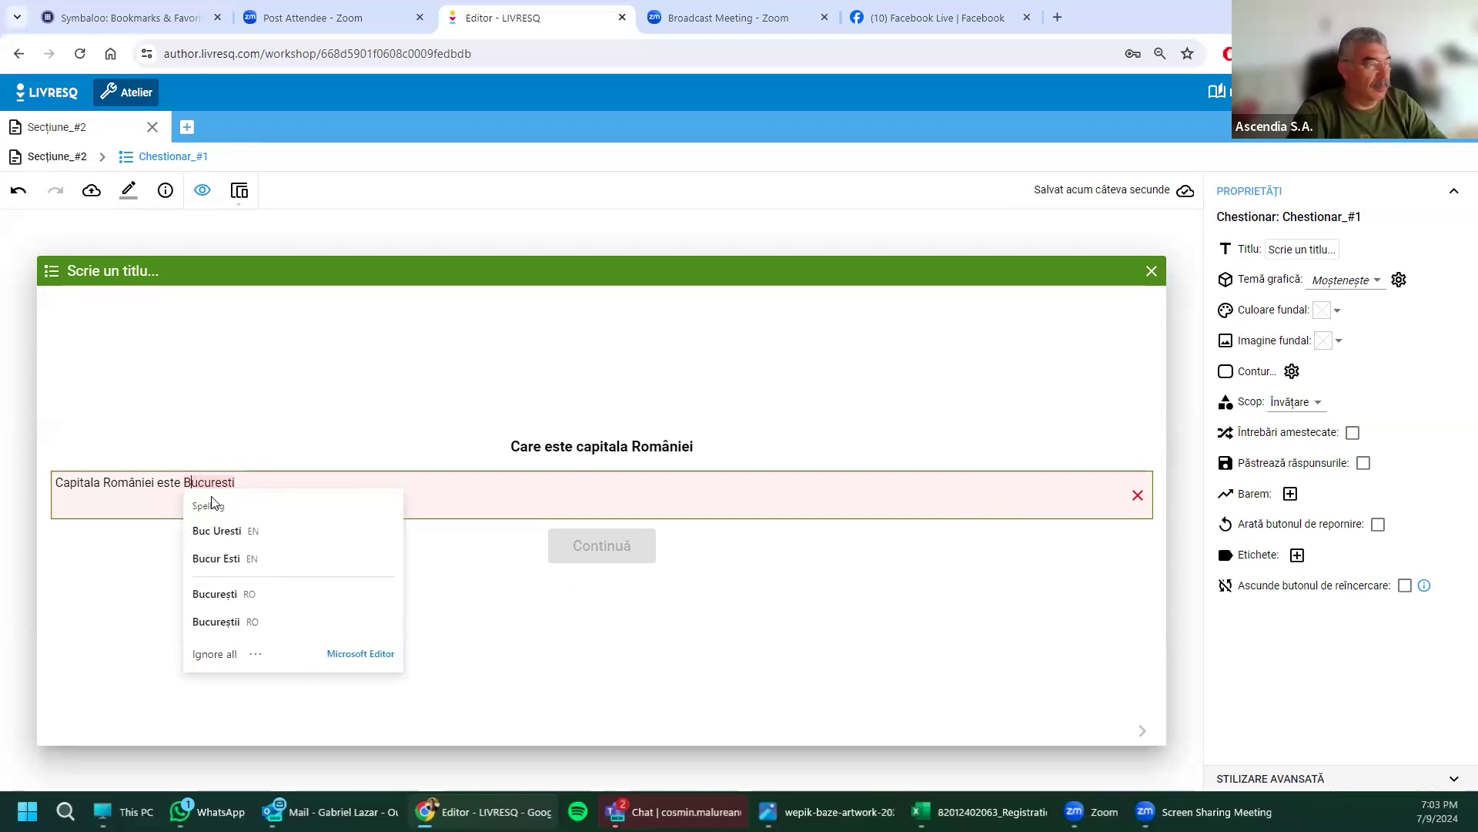
left_click_drag(232, 487, 229, 495)
left_click(228, 495)
left_click(287, 475)
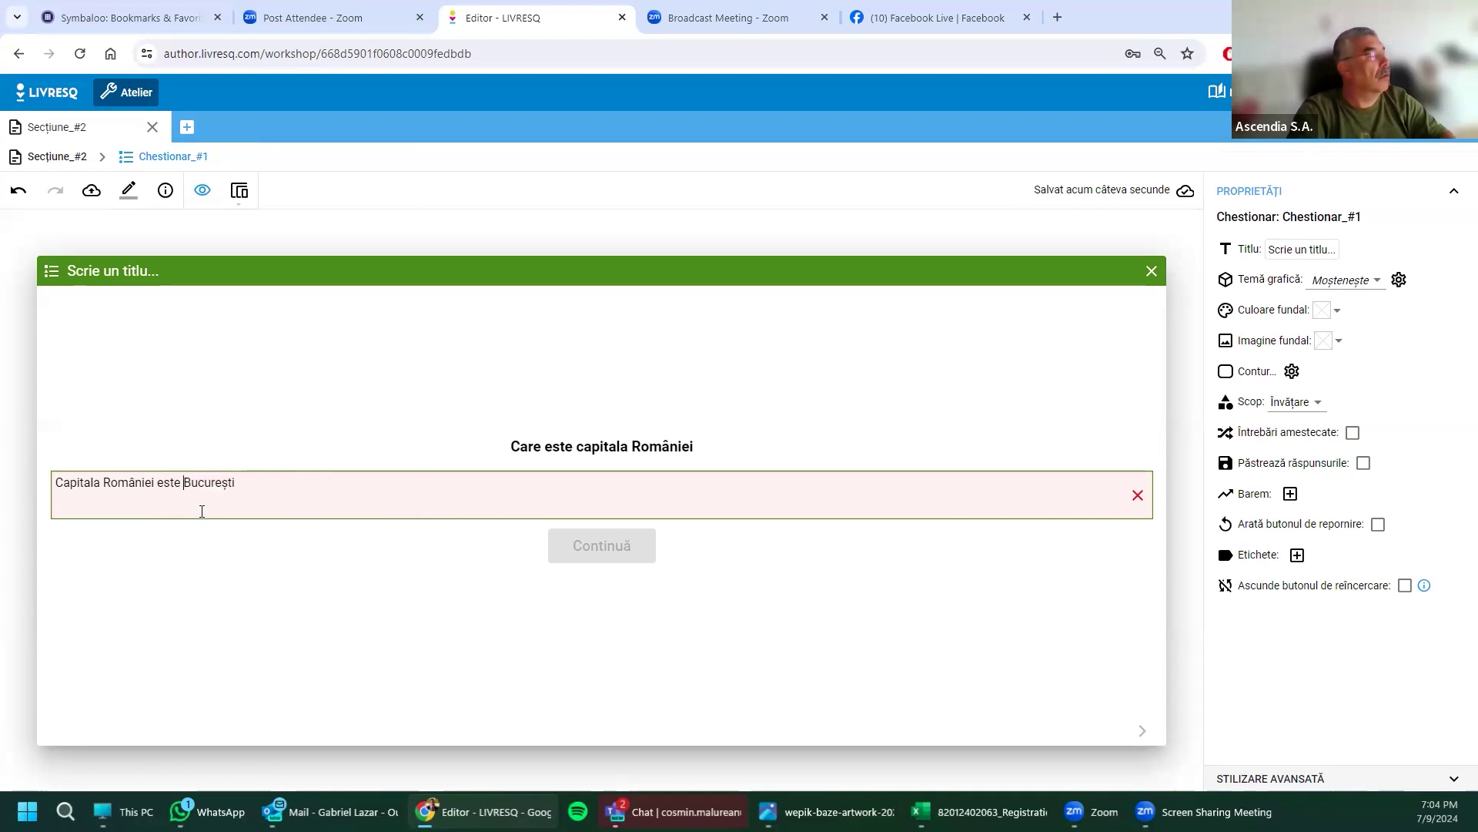
key("BackSpace")
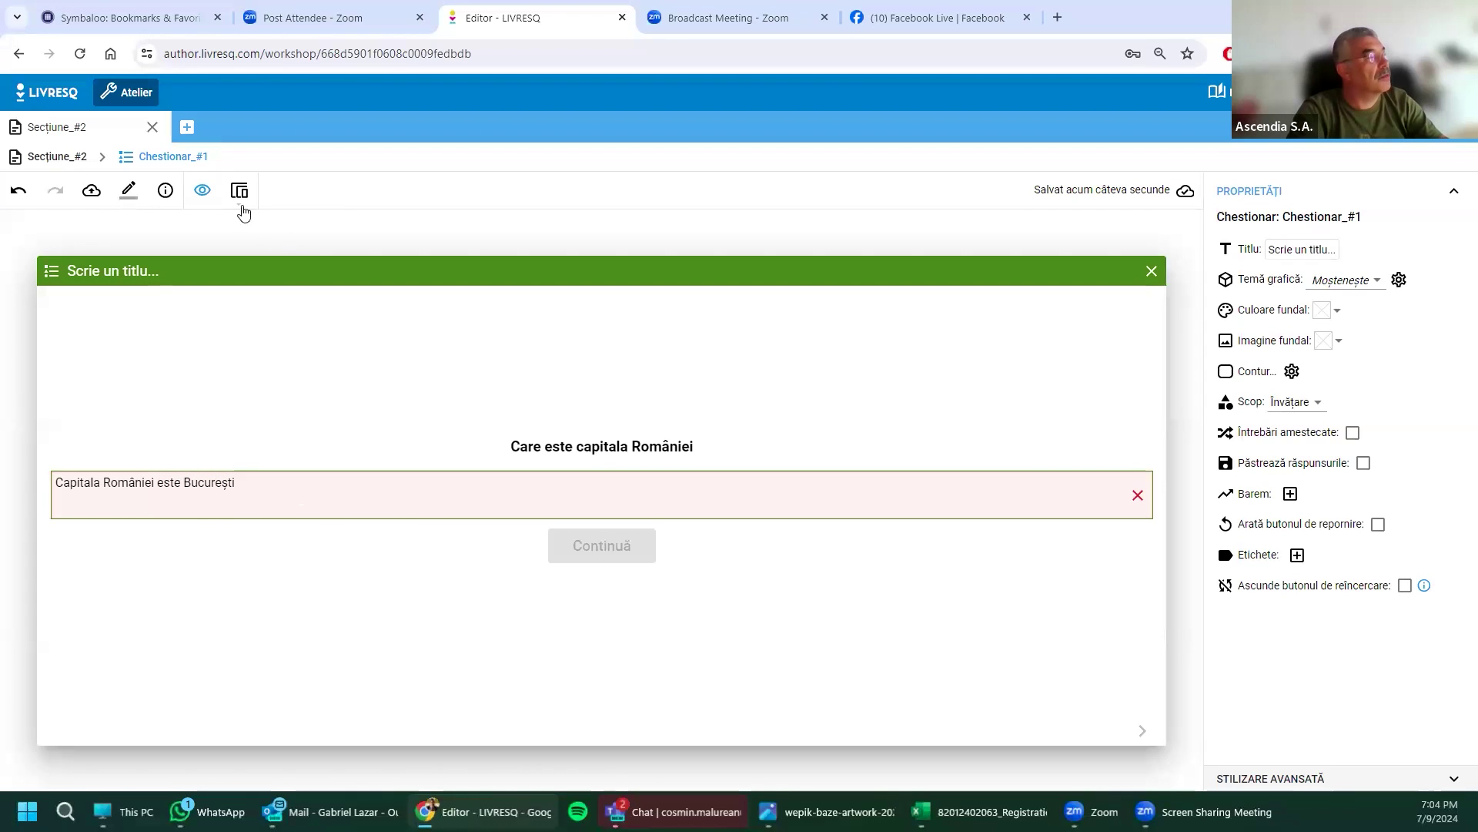
Step: Return to editing the quiz and clear the initial content of the open question about Romania's capital
left_click(202, 191)
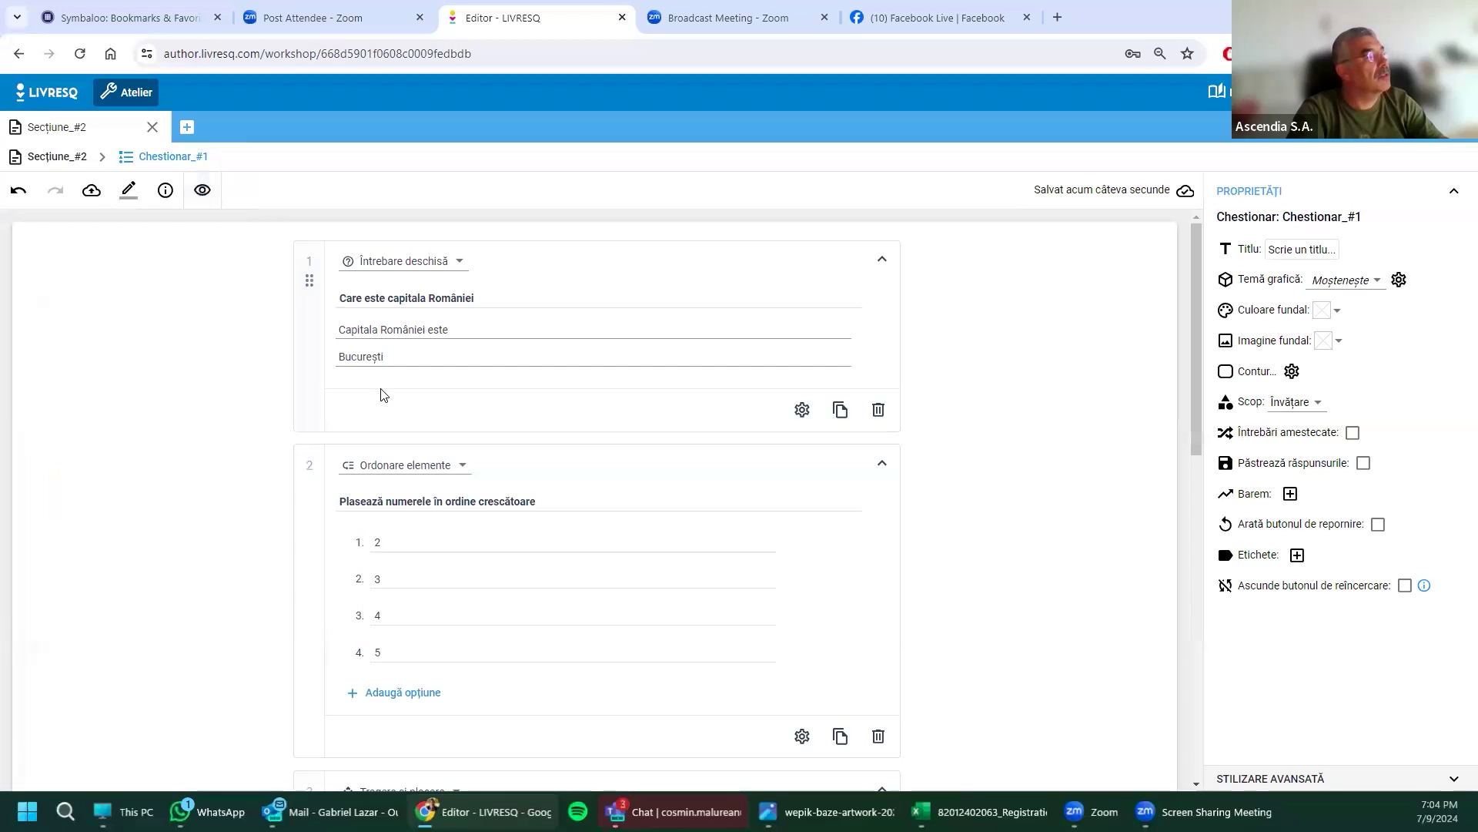
left_click(472, 324)
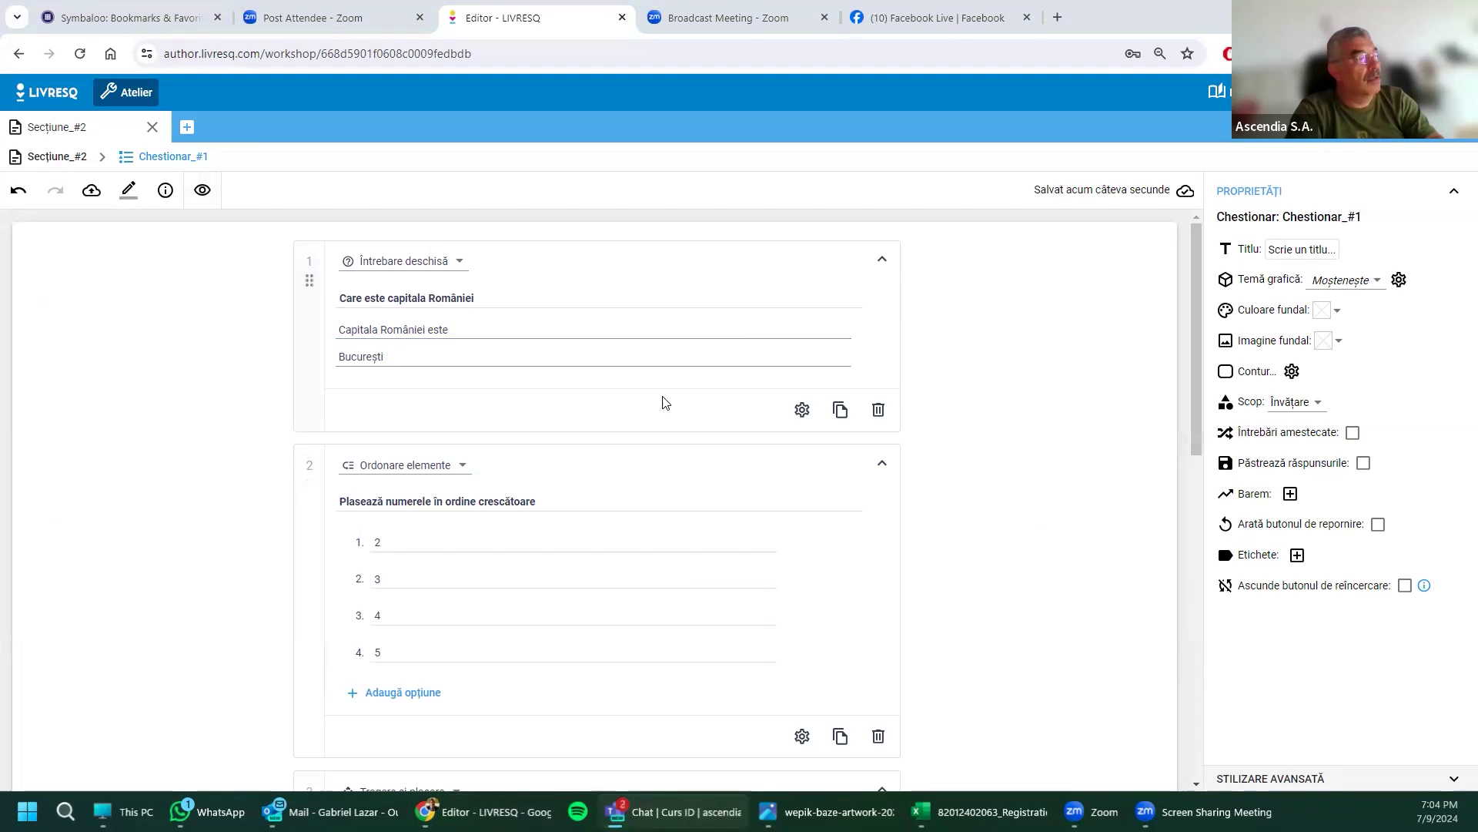
left_click(471, 328)
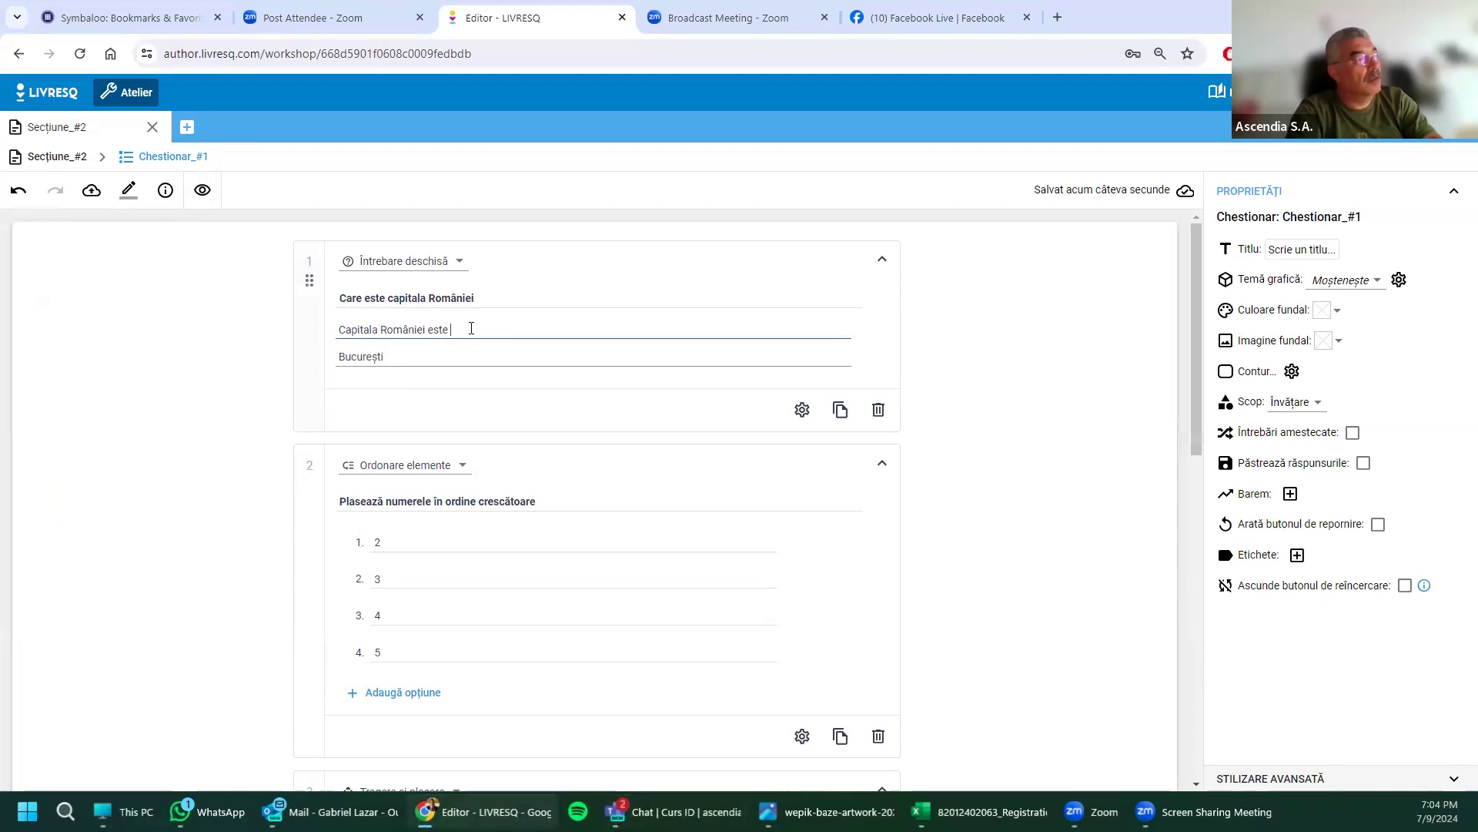
left_click_drag(474, 330, 277, 329)
key("BackSpace")
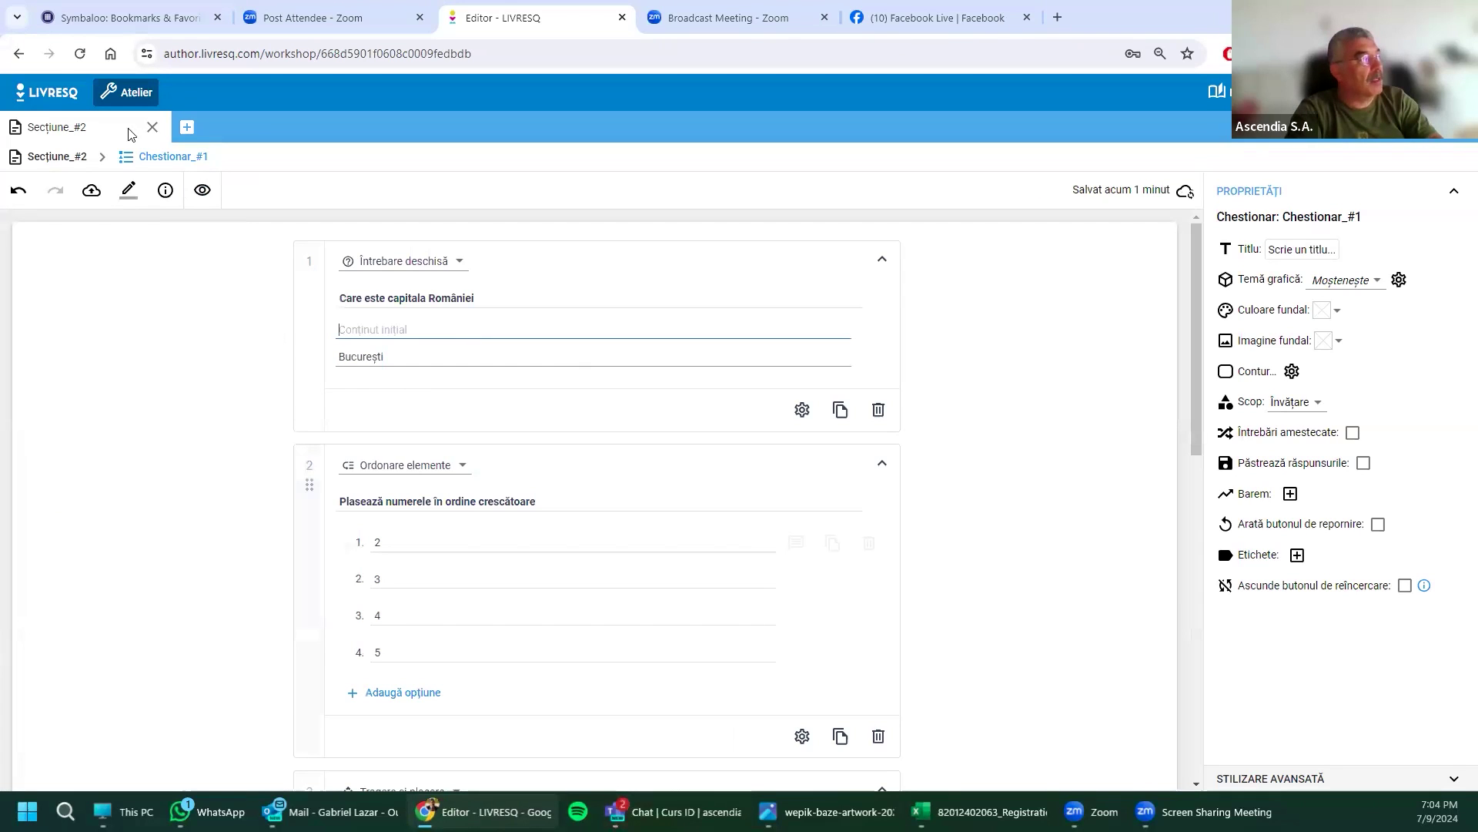
Step: Preview the open question again and start its answer from the empty field with "B"
left_click(202, 190)
left_click(372, 493)
type("B")
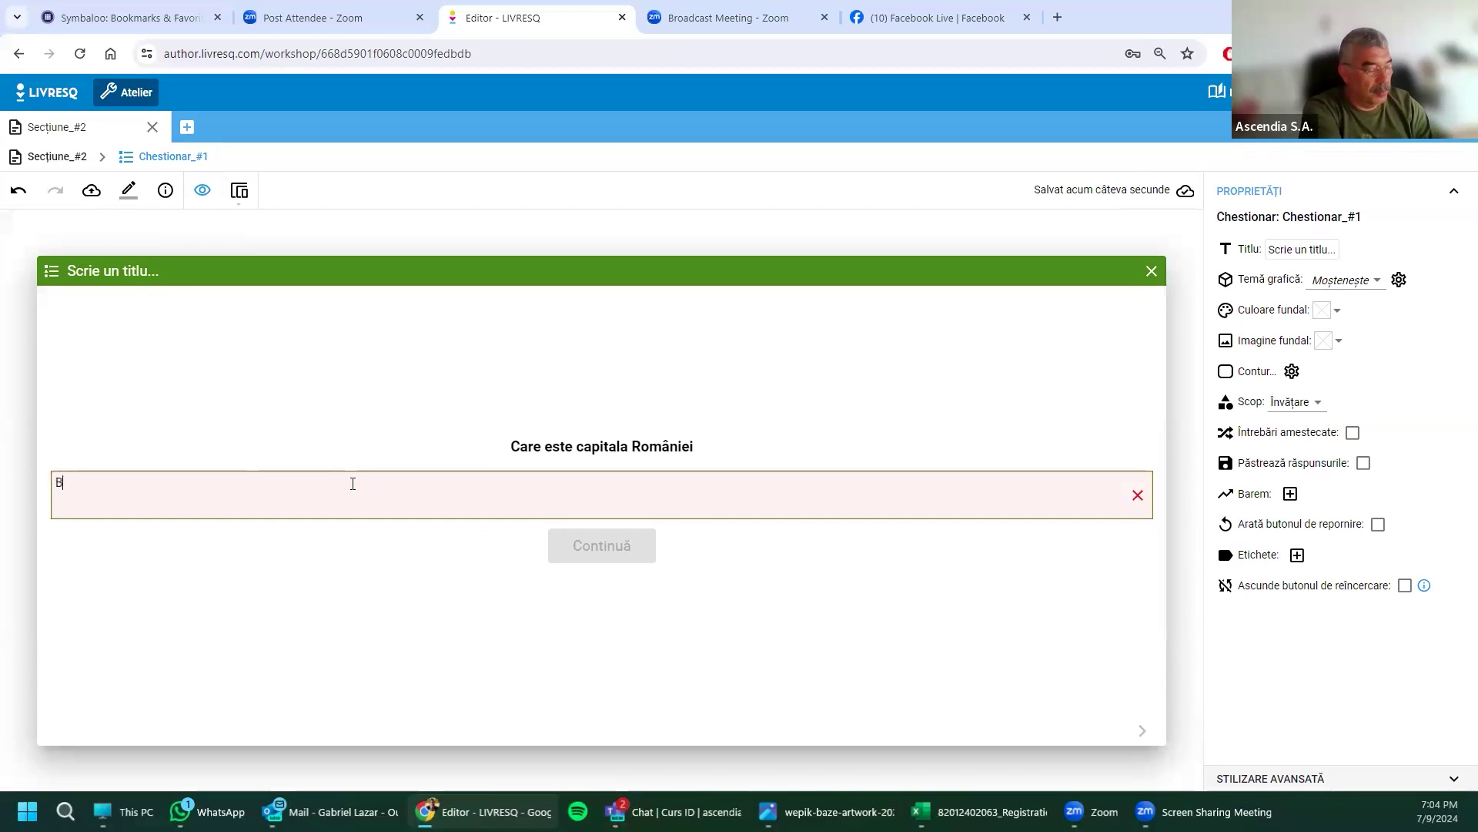
Step: Test the open question in preview with the answer "București", return to editing and examine that question's display options
type("ucurești")
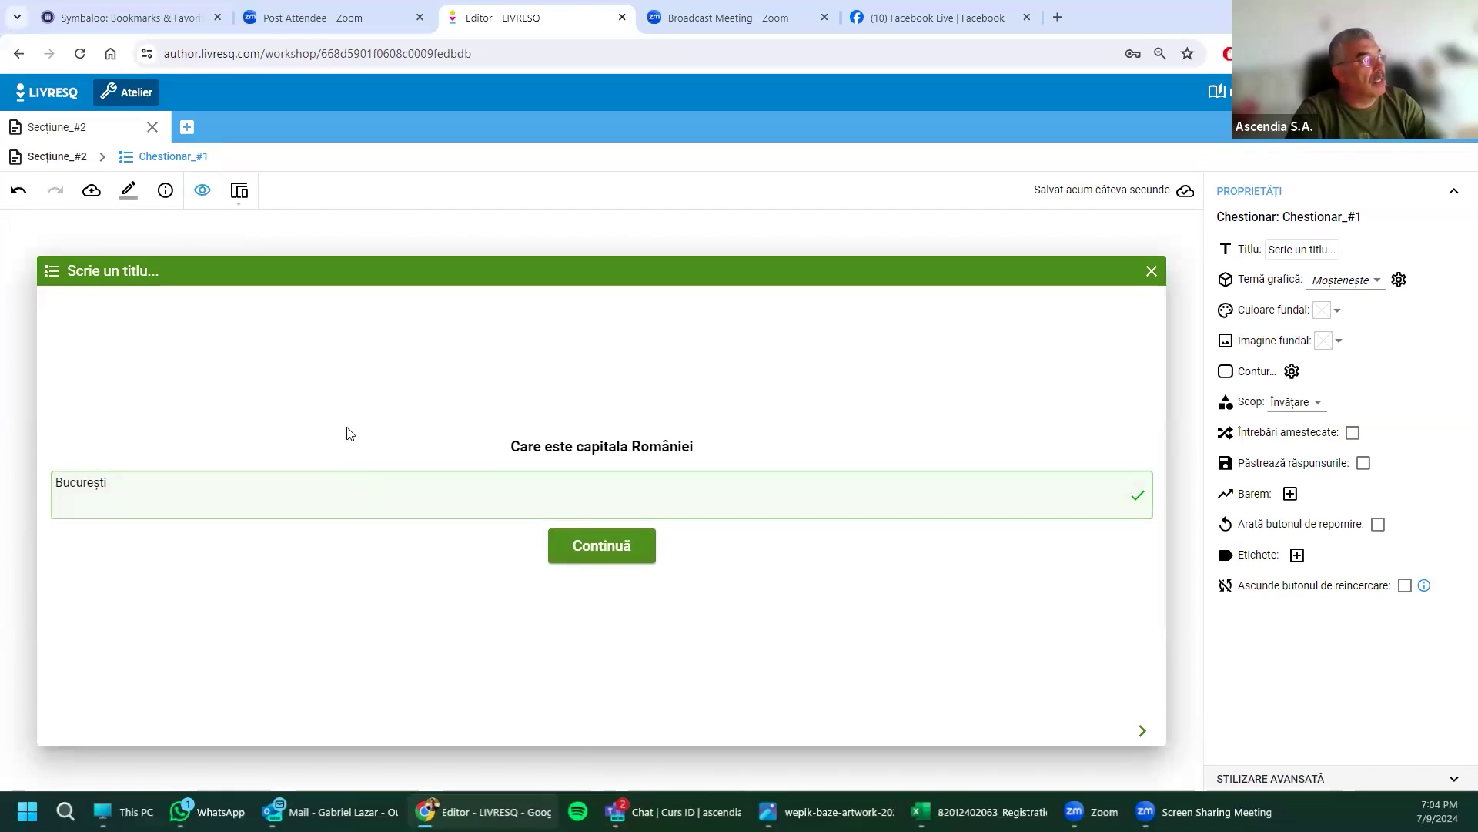
left_click(595, 550)
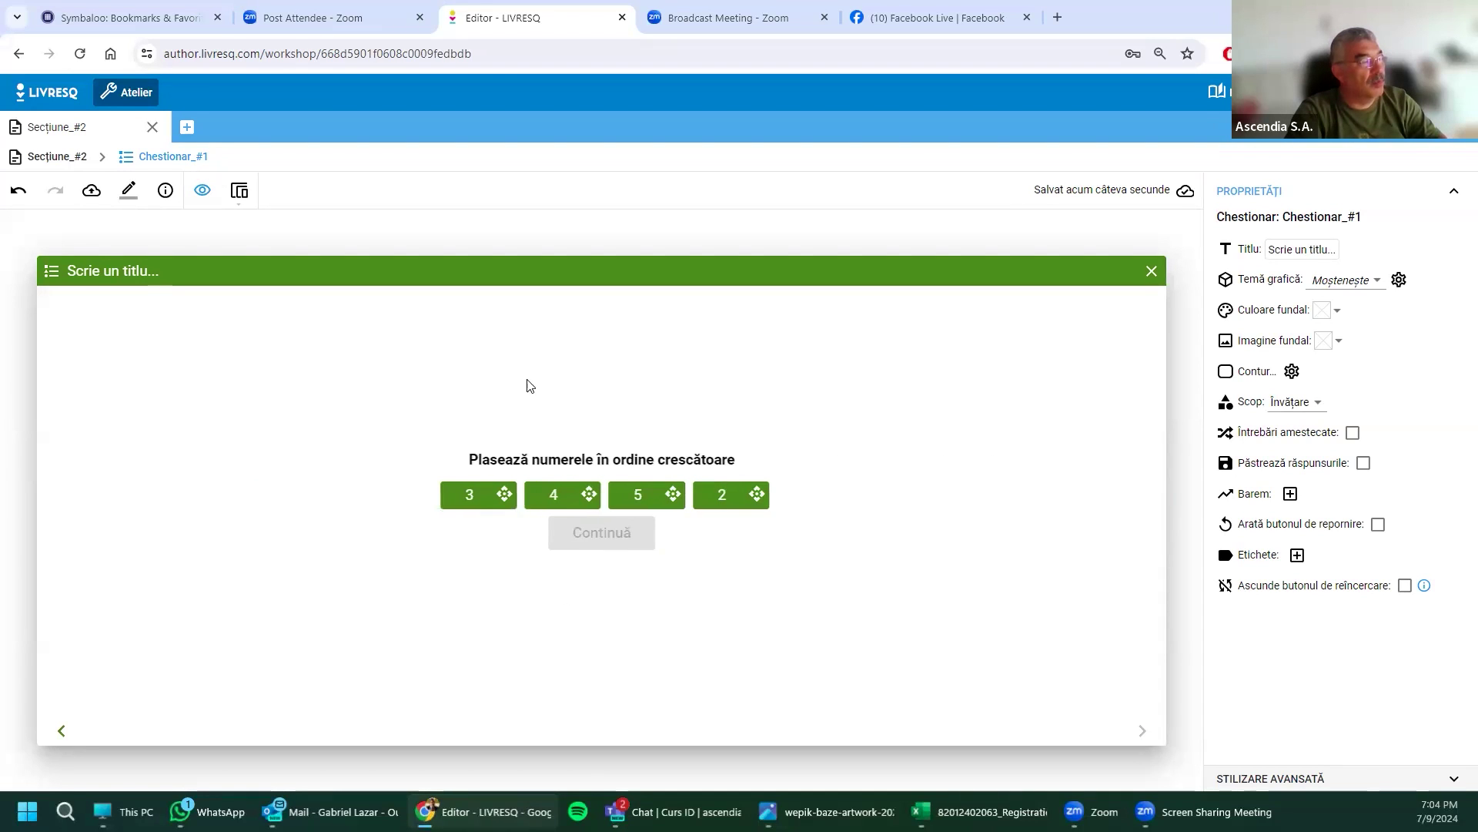
left_click(202, 190)
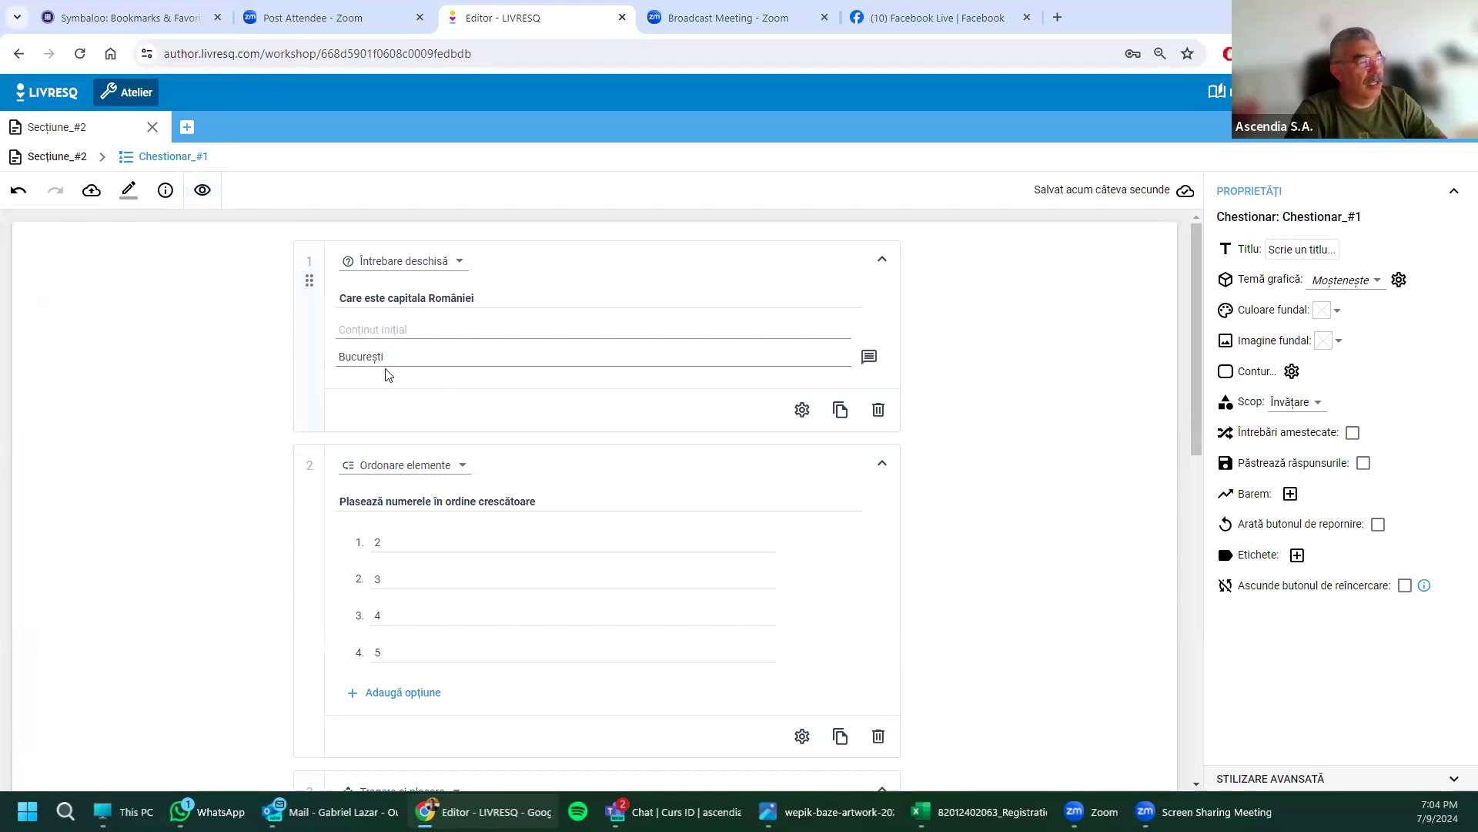
left_click(802, 410)
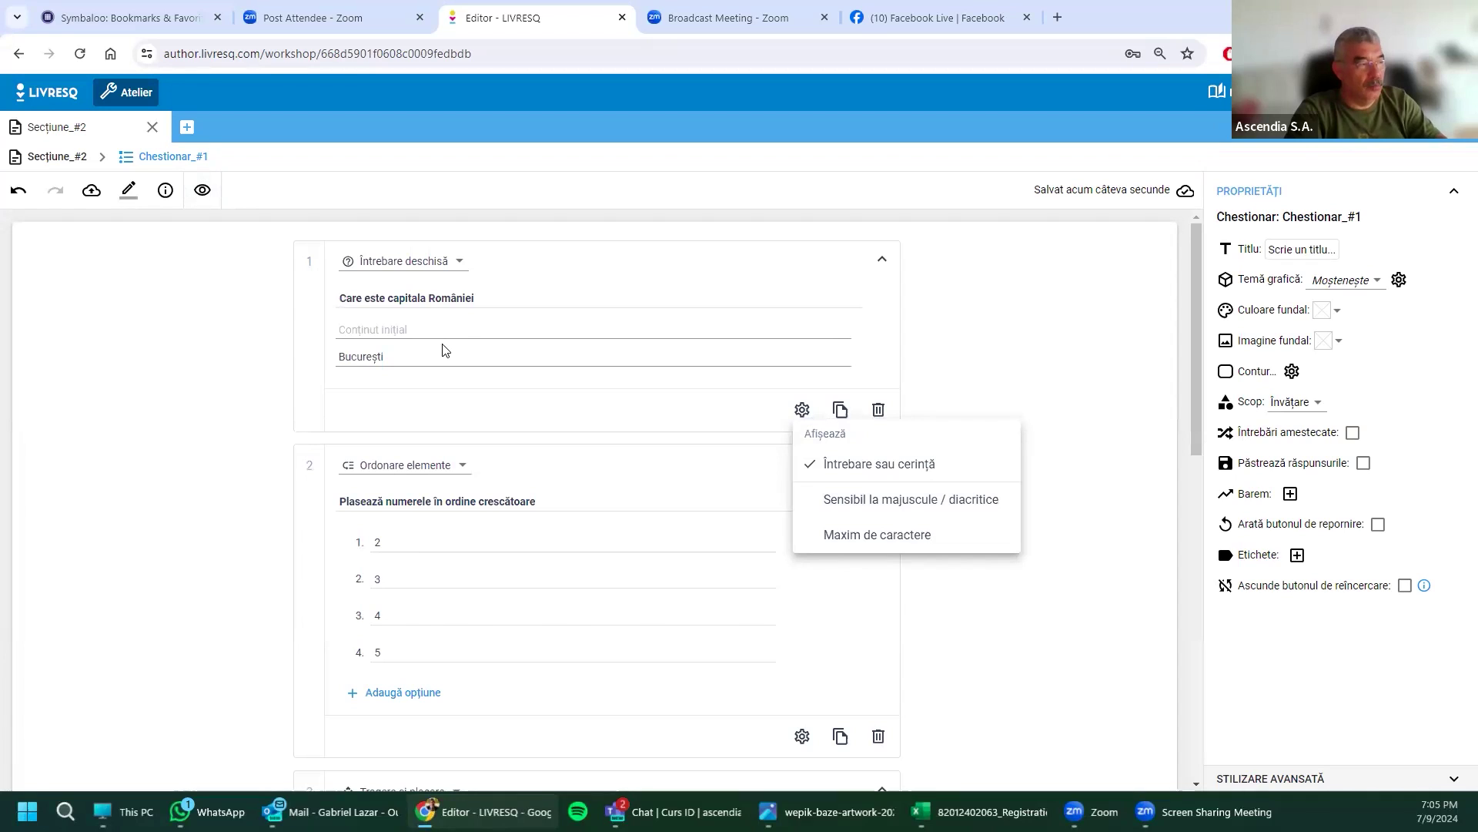
left_click(433, 394)
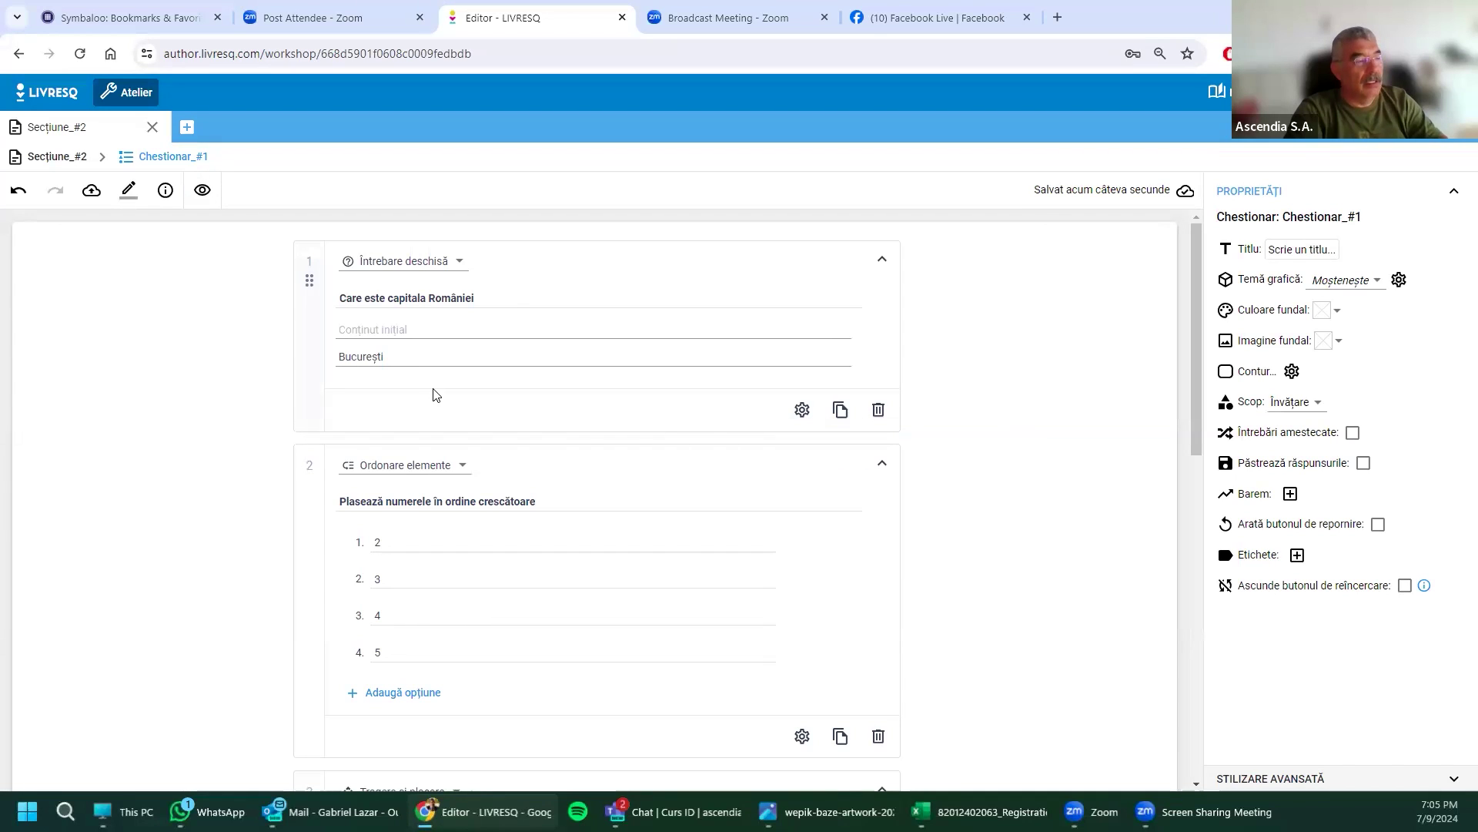
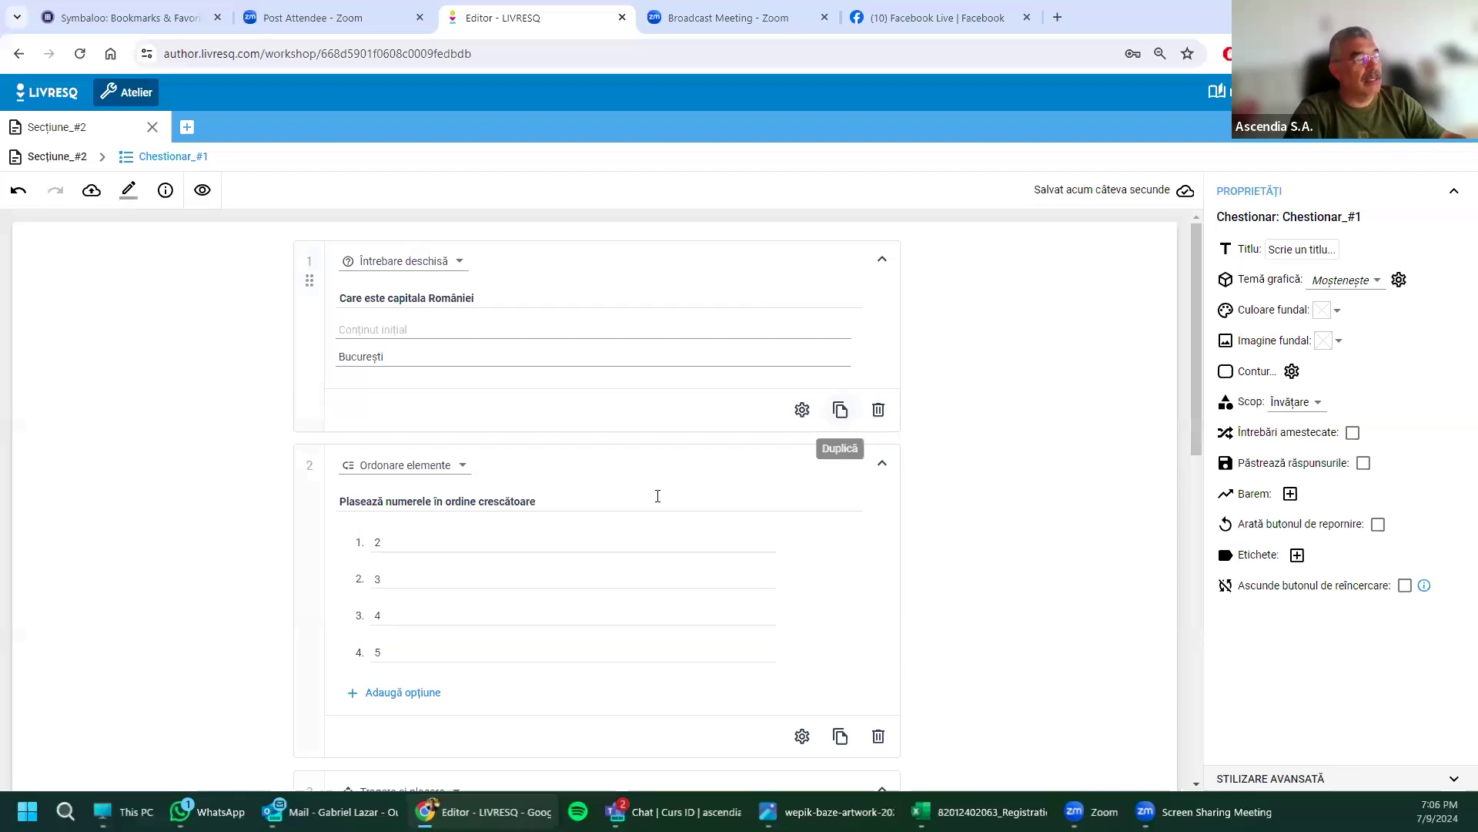
Step: Duplicate the number-ordering question and move one copy to first place in the questionnaire
left_click(843, 737)
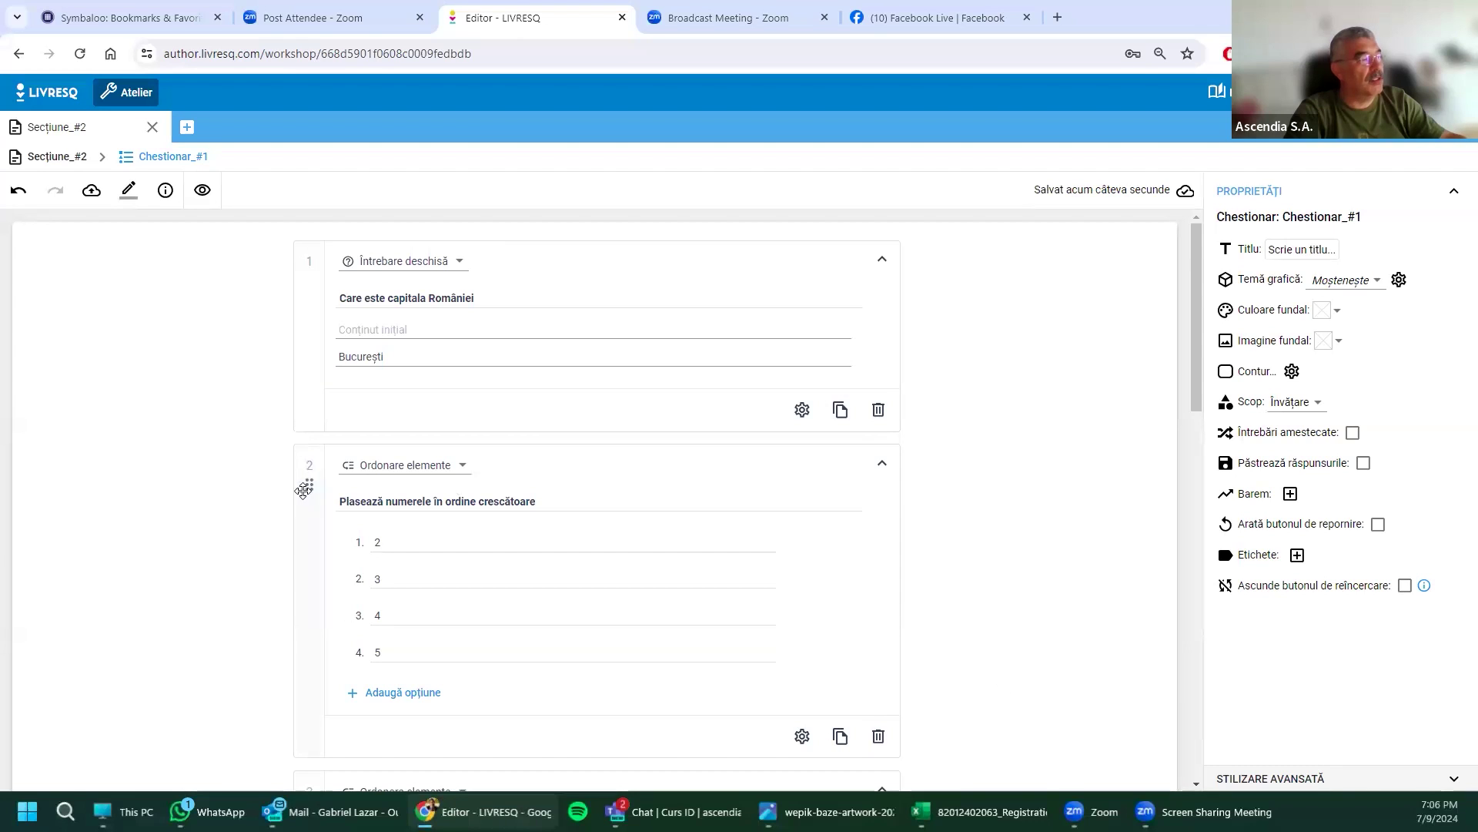
left_click_drag(305, 488, 308, 256)
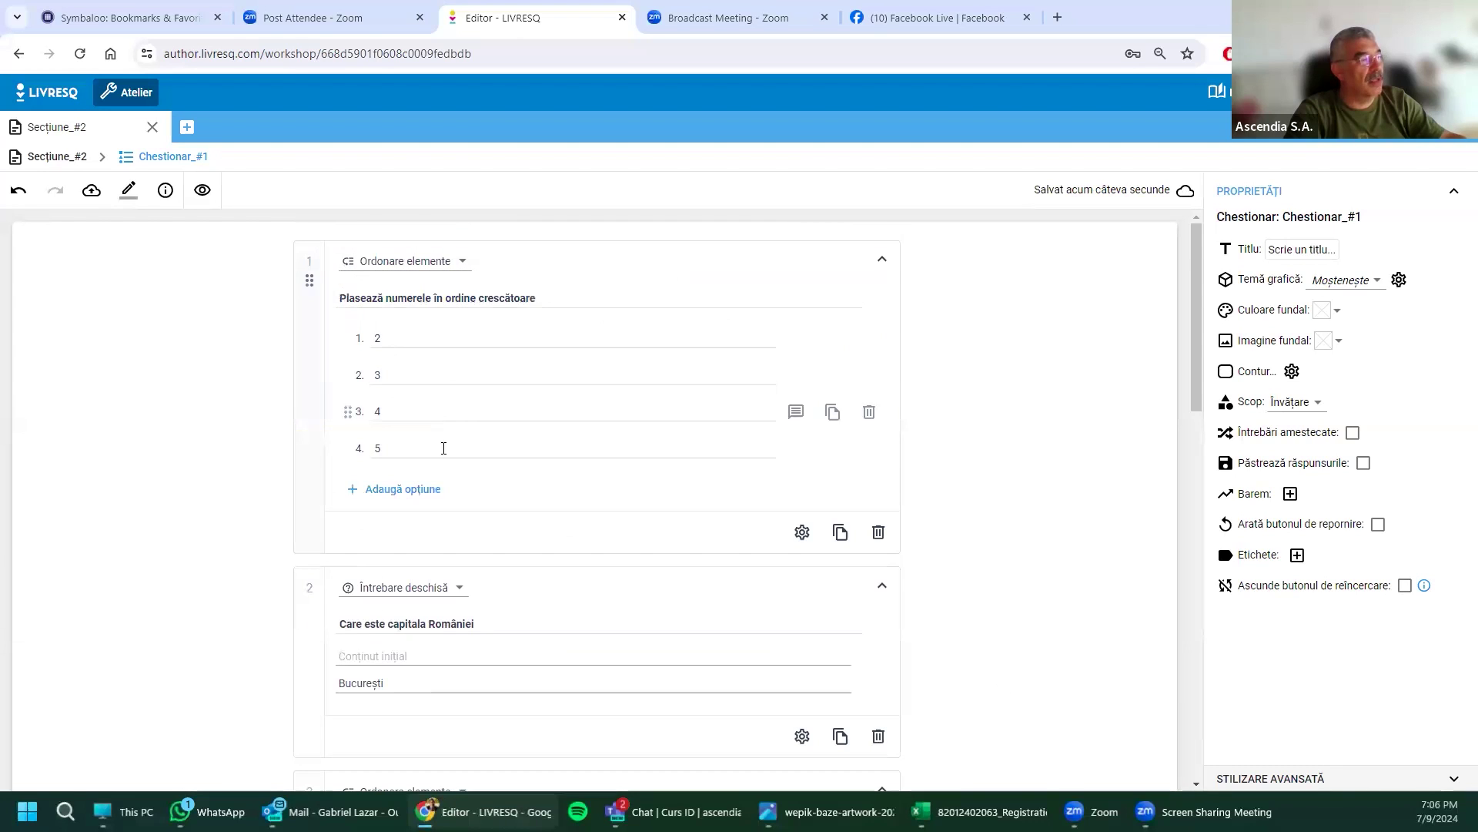
Step: Change the first question's type to Evidențiere and replace its prompt with "Marchează cu galben fructele și cu albastru legumele"
left_click(462, 262)
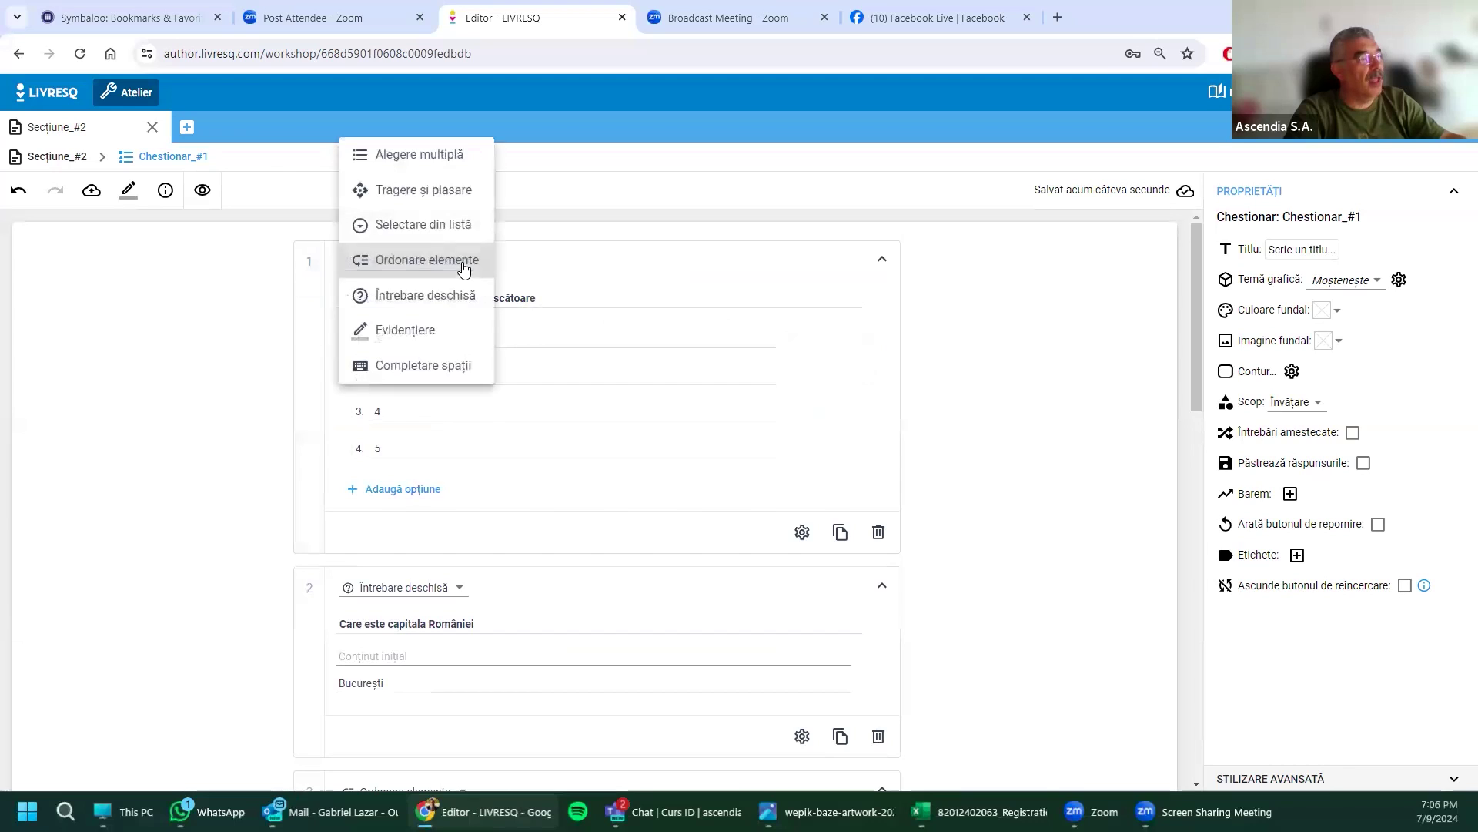
left_click(422, 331)
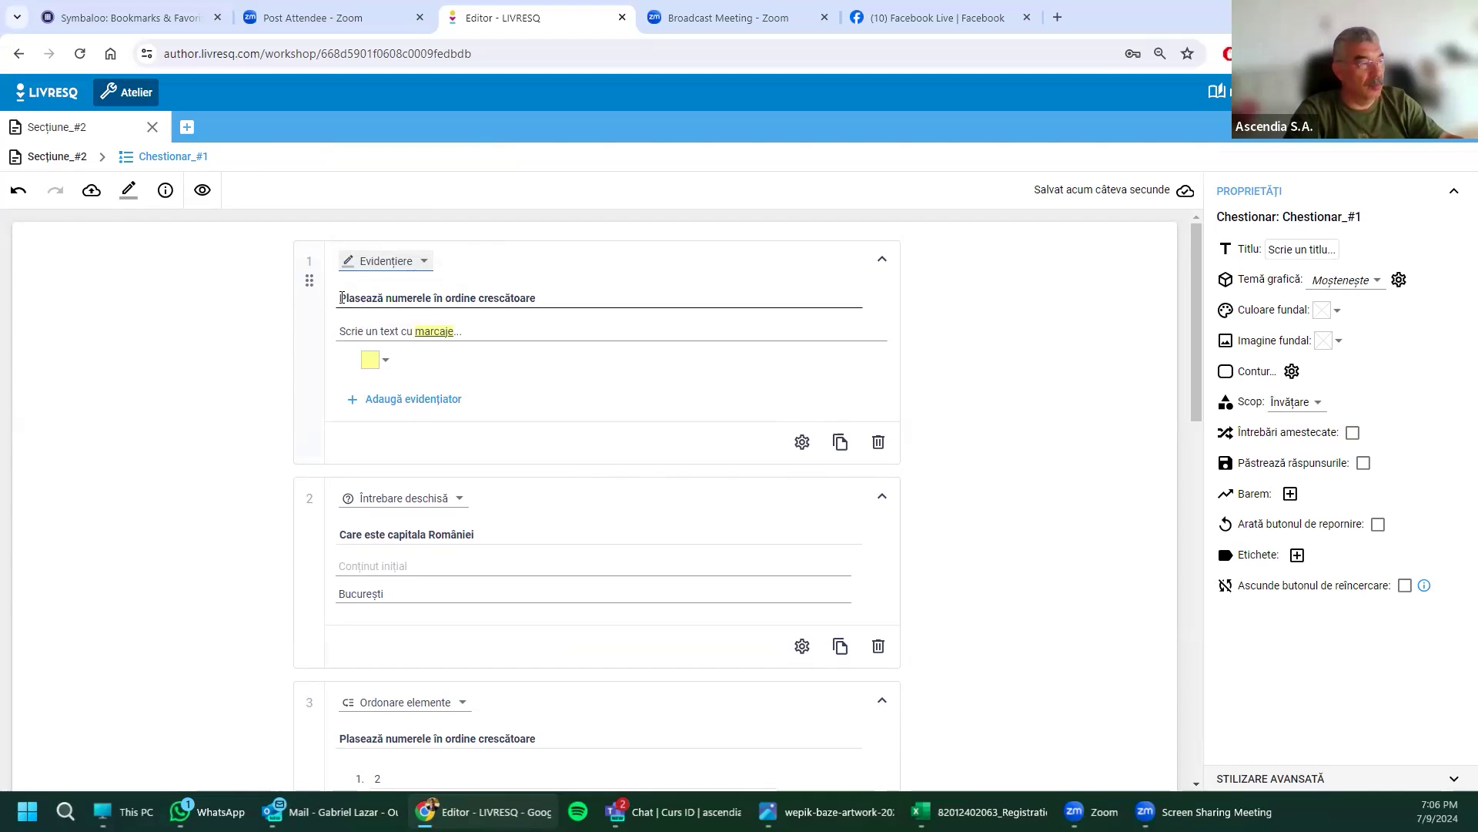
left_click(445, 300)
left_click_drag(542, 290, 316, 296)
type("Ma")
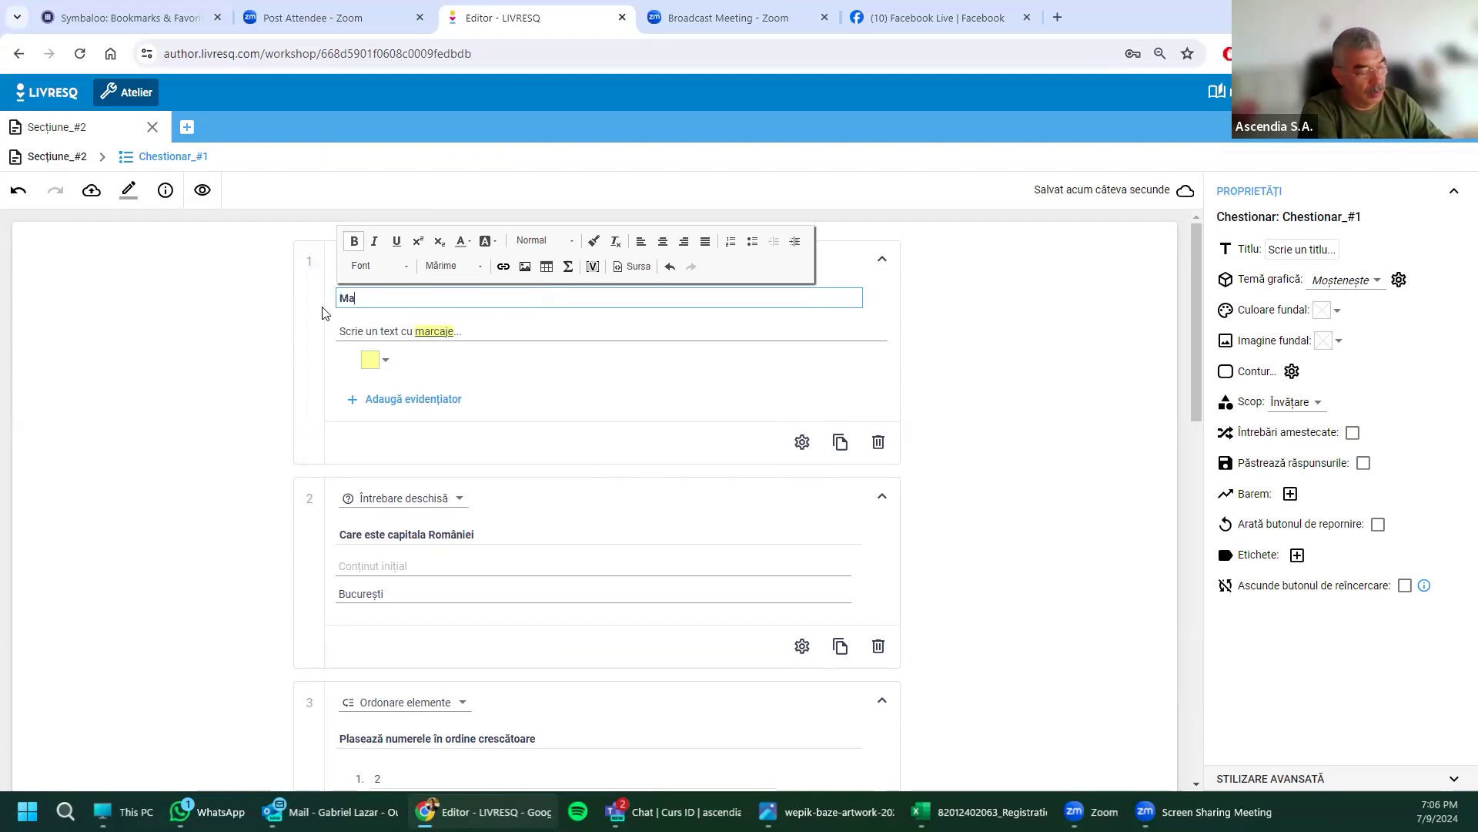
type("rchează cu")
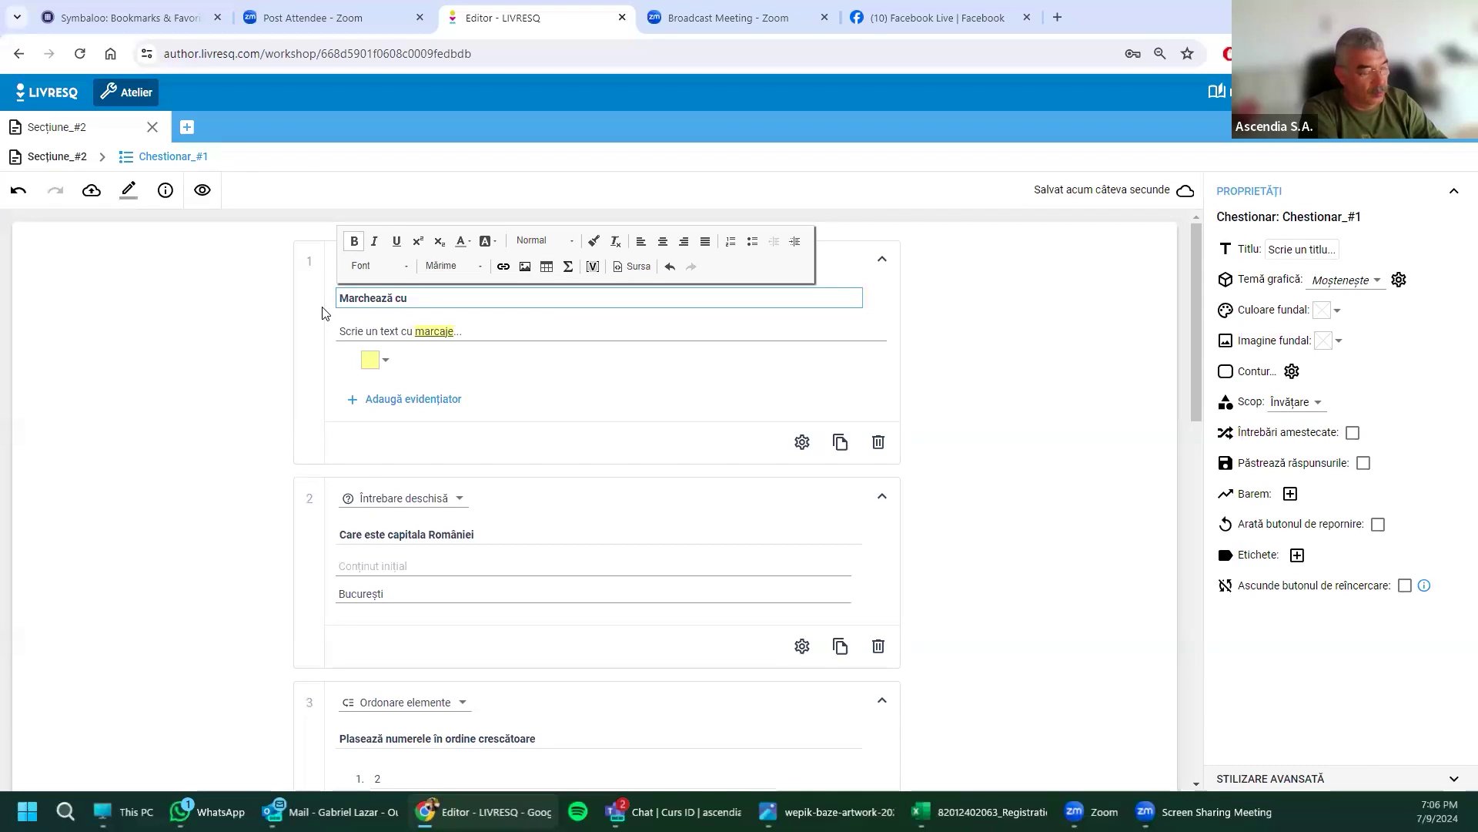
type(" galbem")
key("BackSpace")
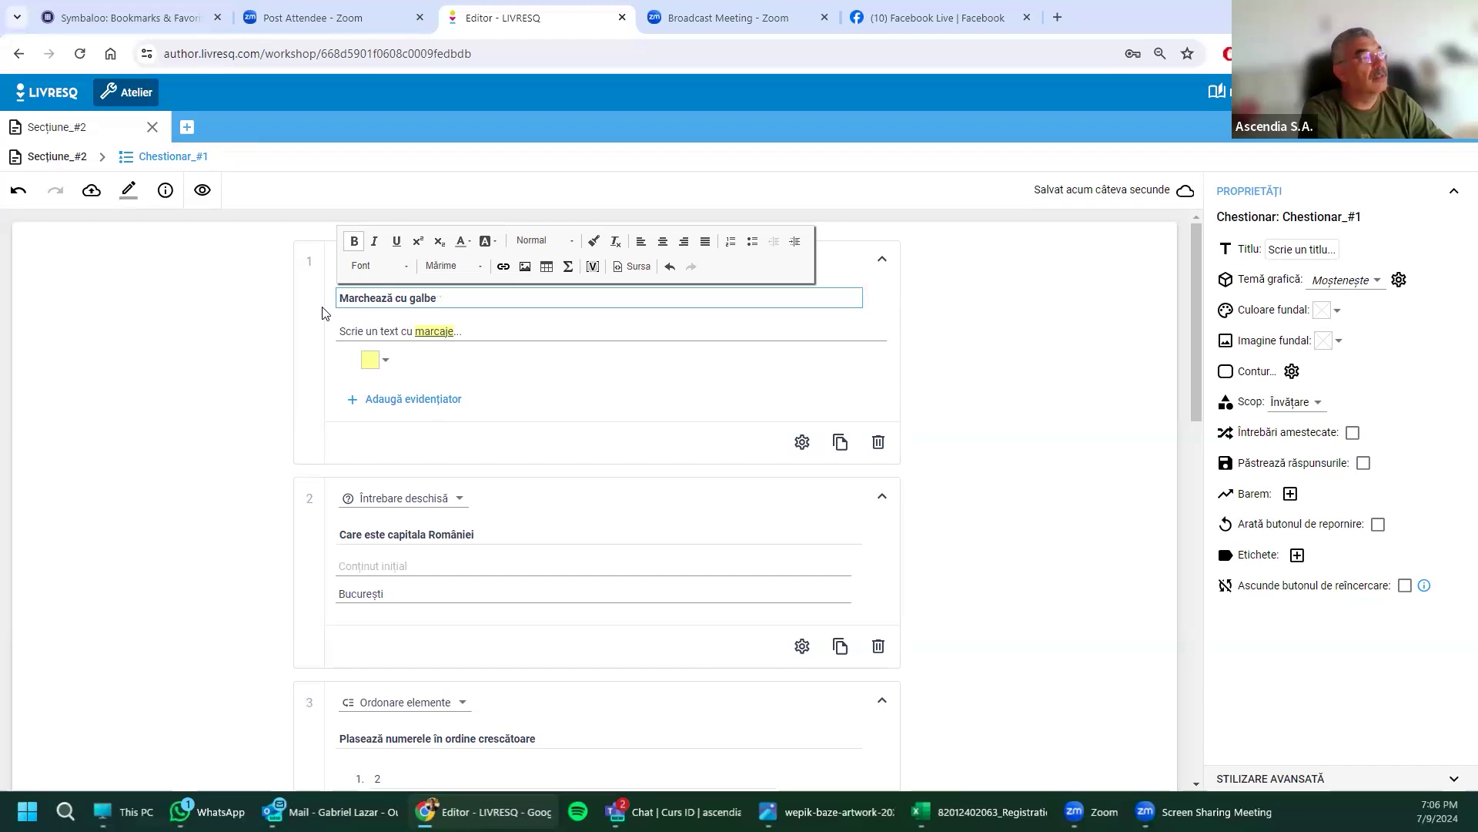
type("n fructele și cu ")
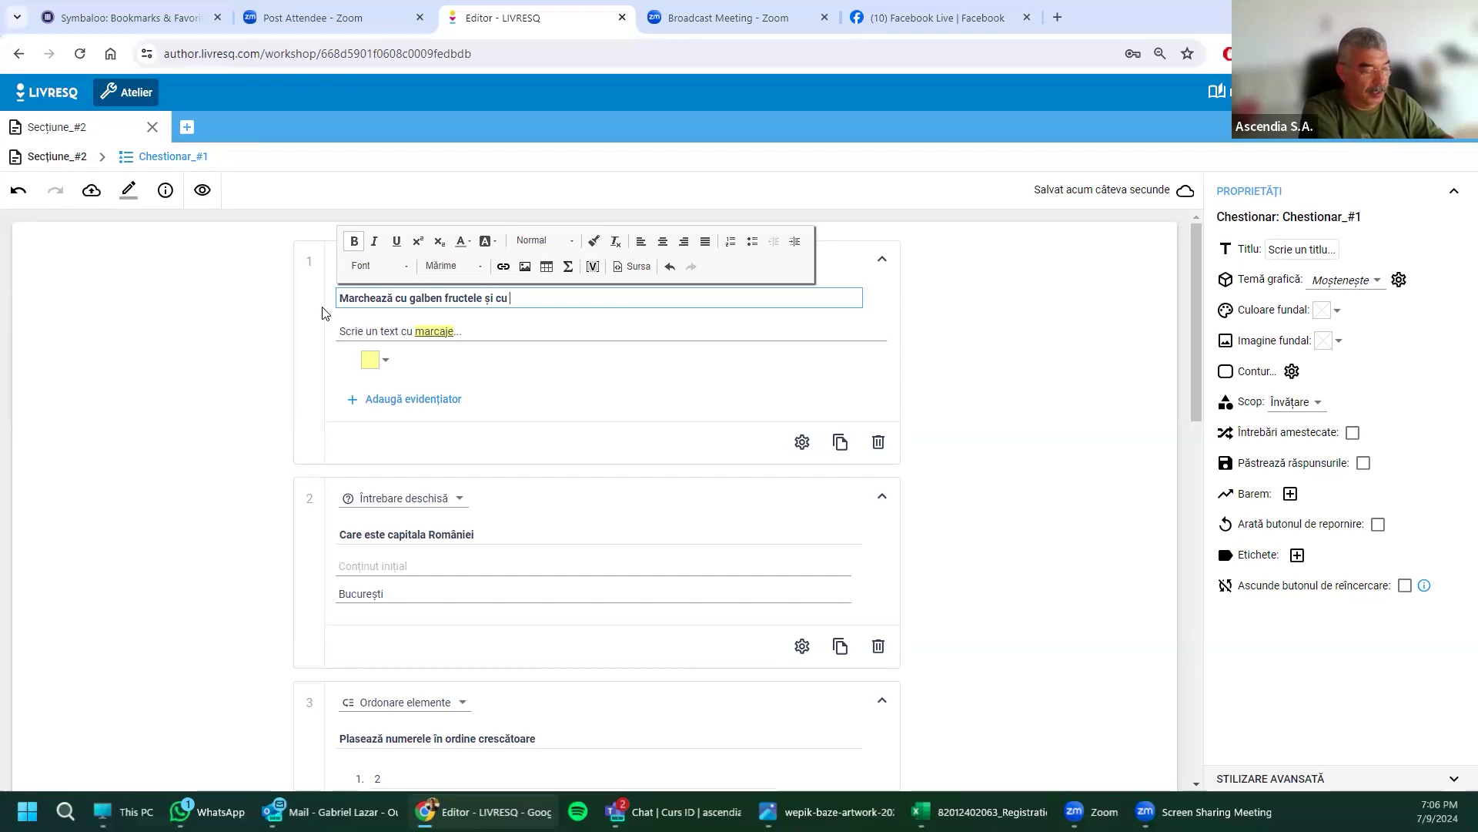
type("albastru")
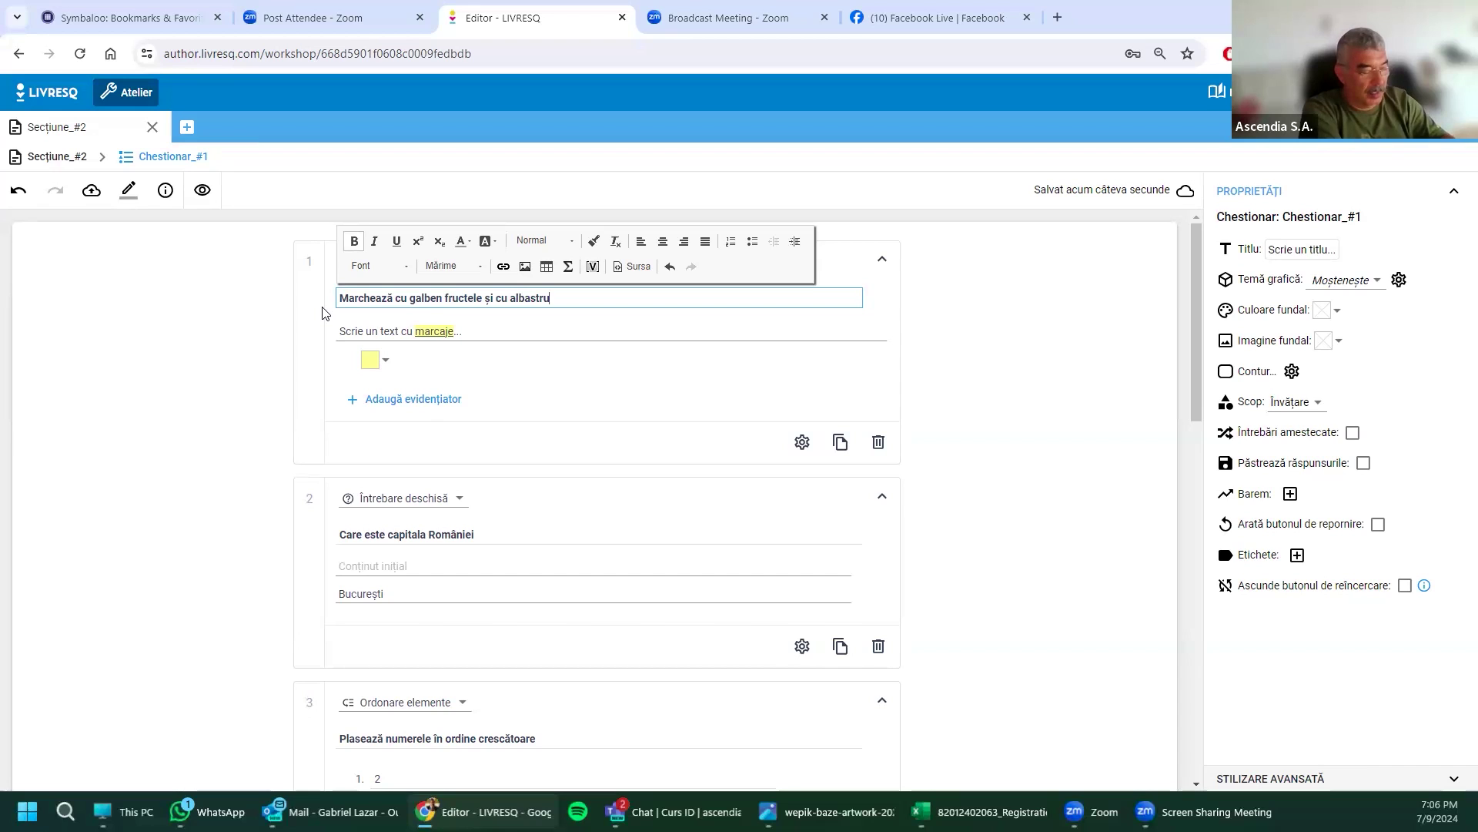
type(" legumele")
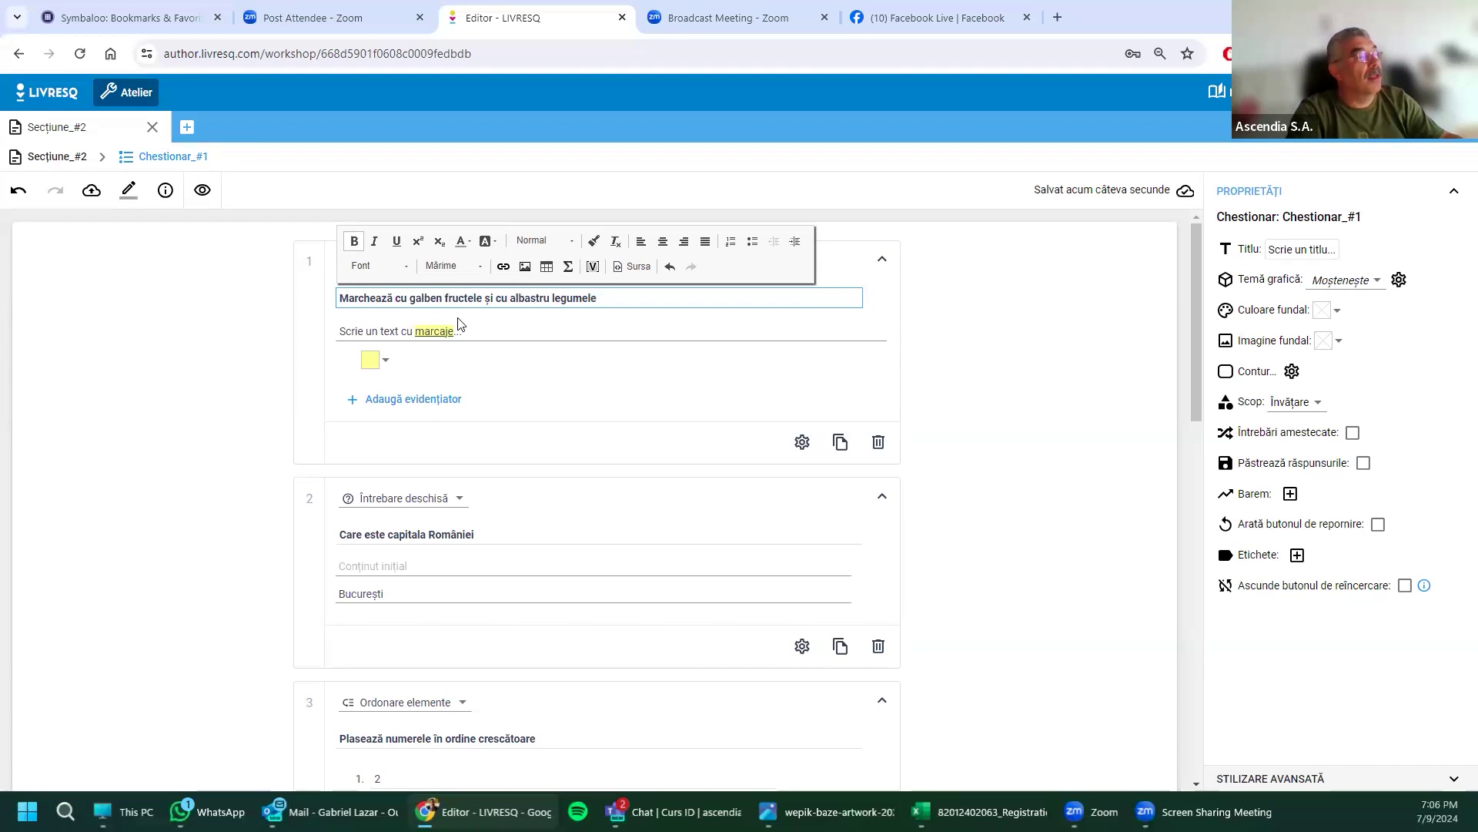
Step: Add a second highlighter, light blue, to the first question and check the colours of its highlighters
left_click(345, 331)
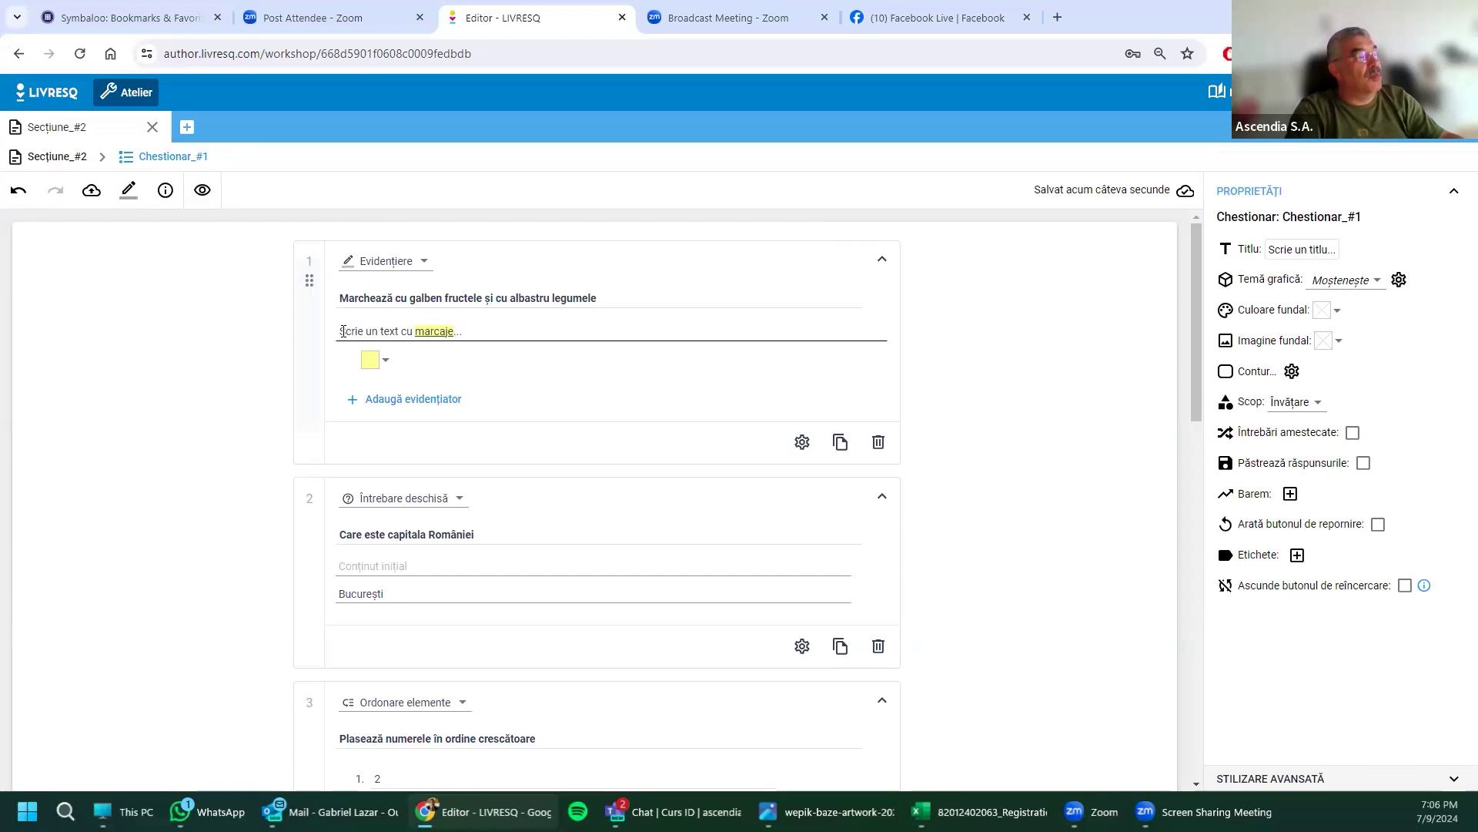
left_click(387, 362)
left_click(512, 359)
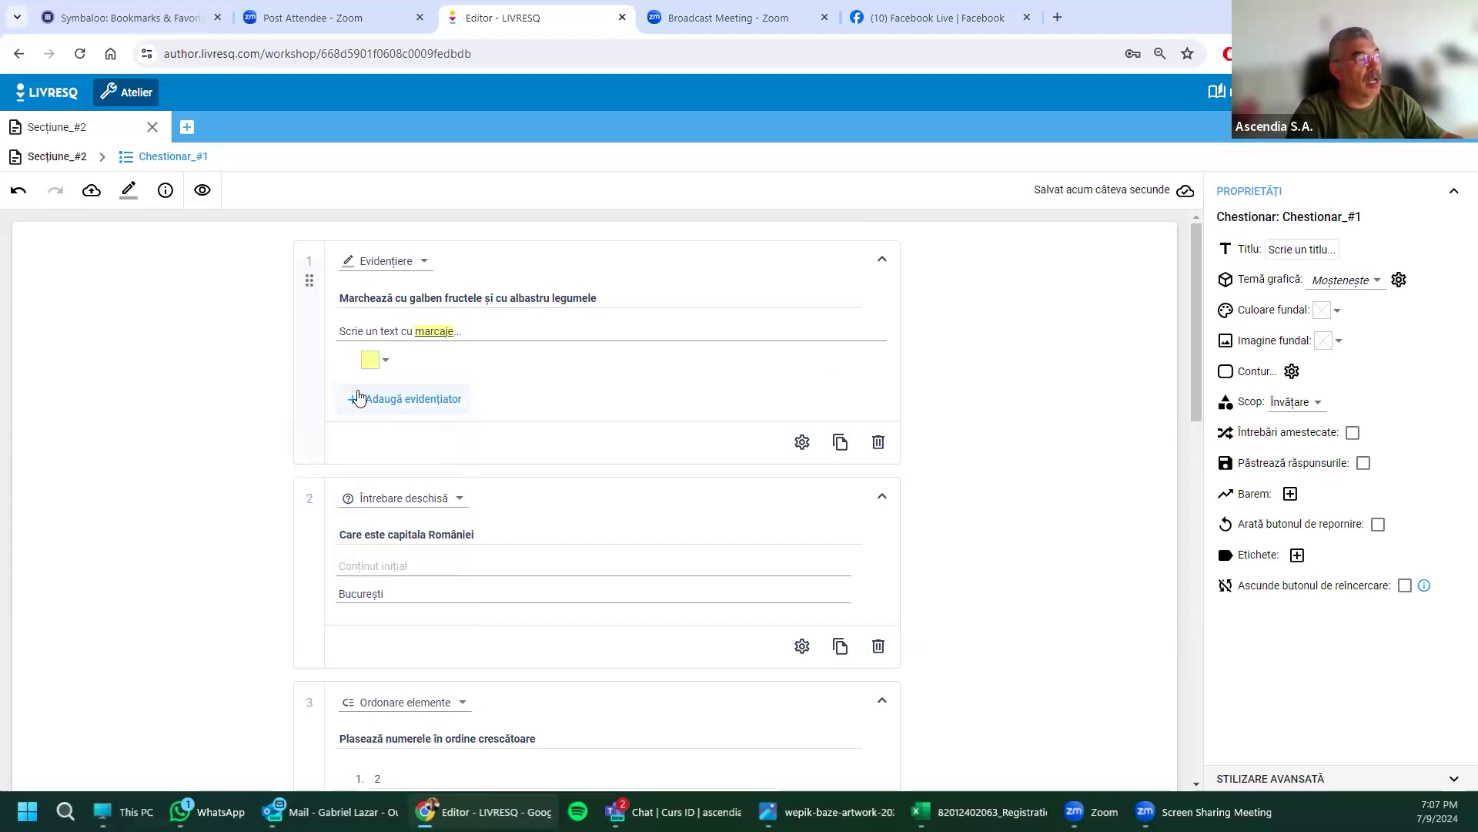
left_click(354, 399)
left_click(389, 396)
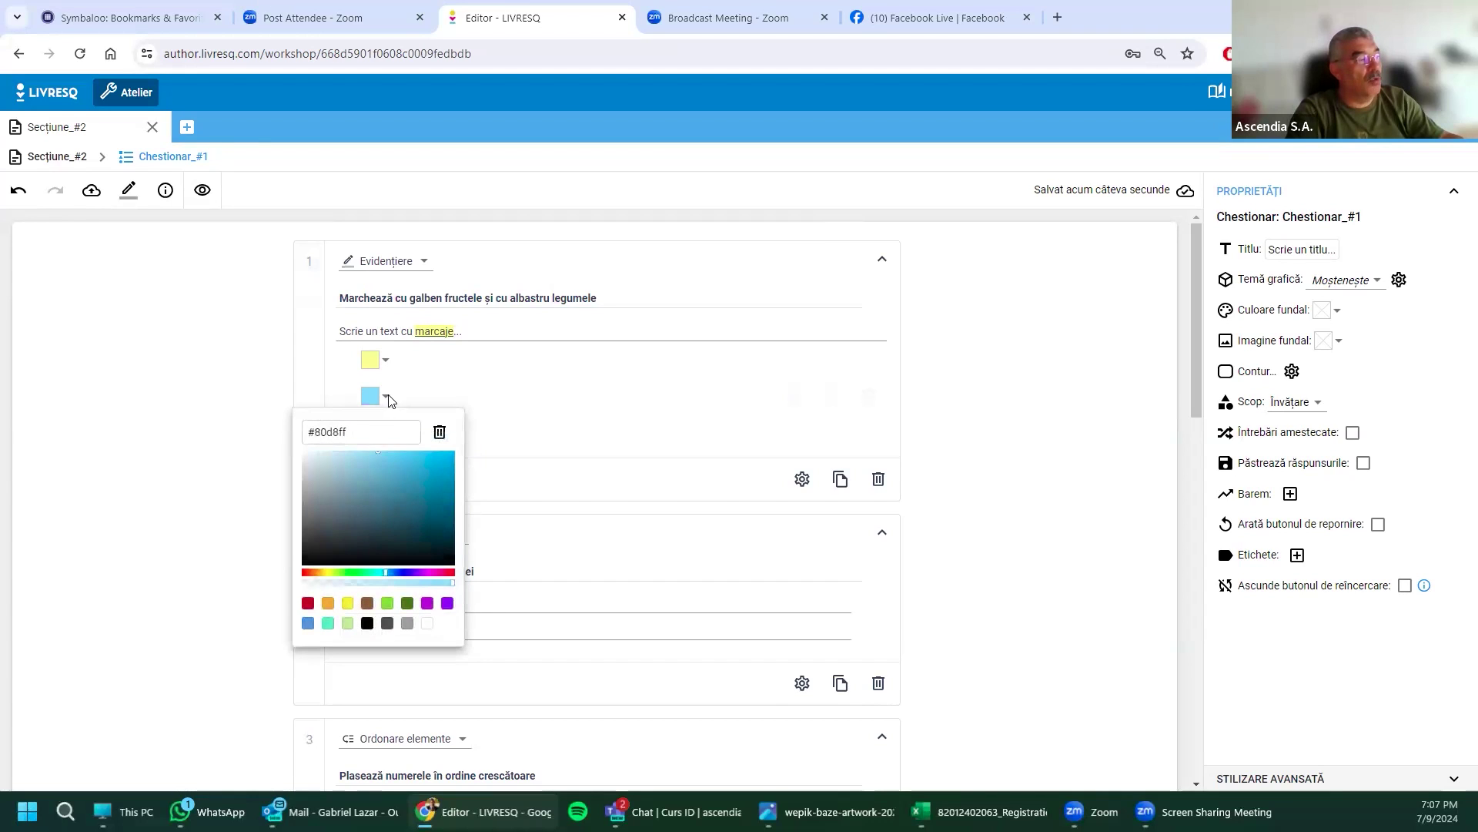
left_click(531, 414)
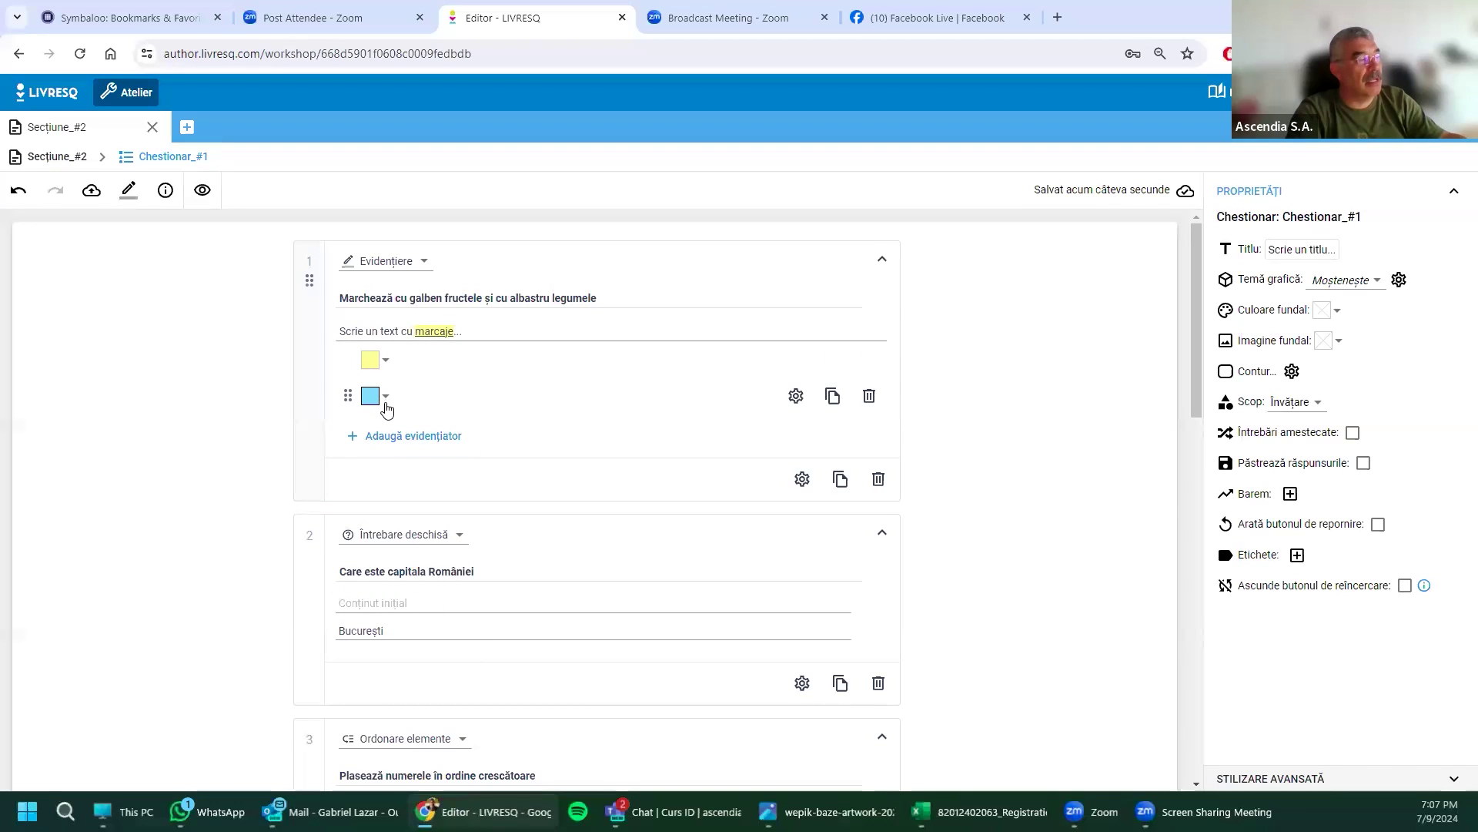
Step: Examine the label and underline options of the blue highlighter
left_click(796, 396)
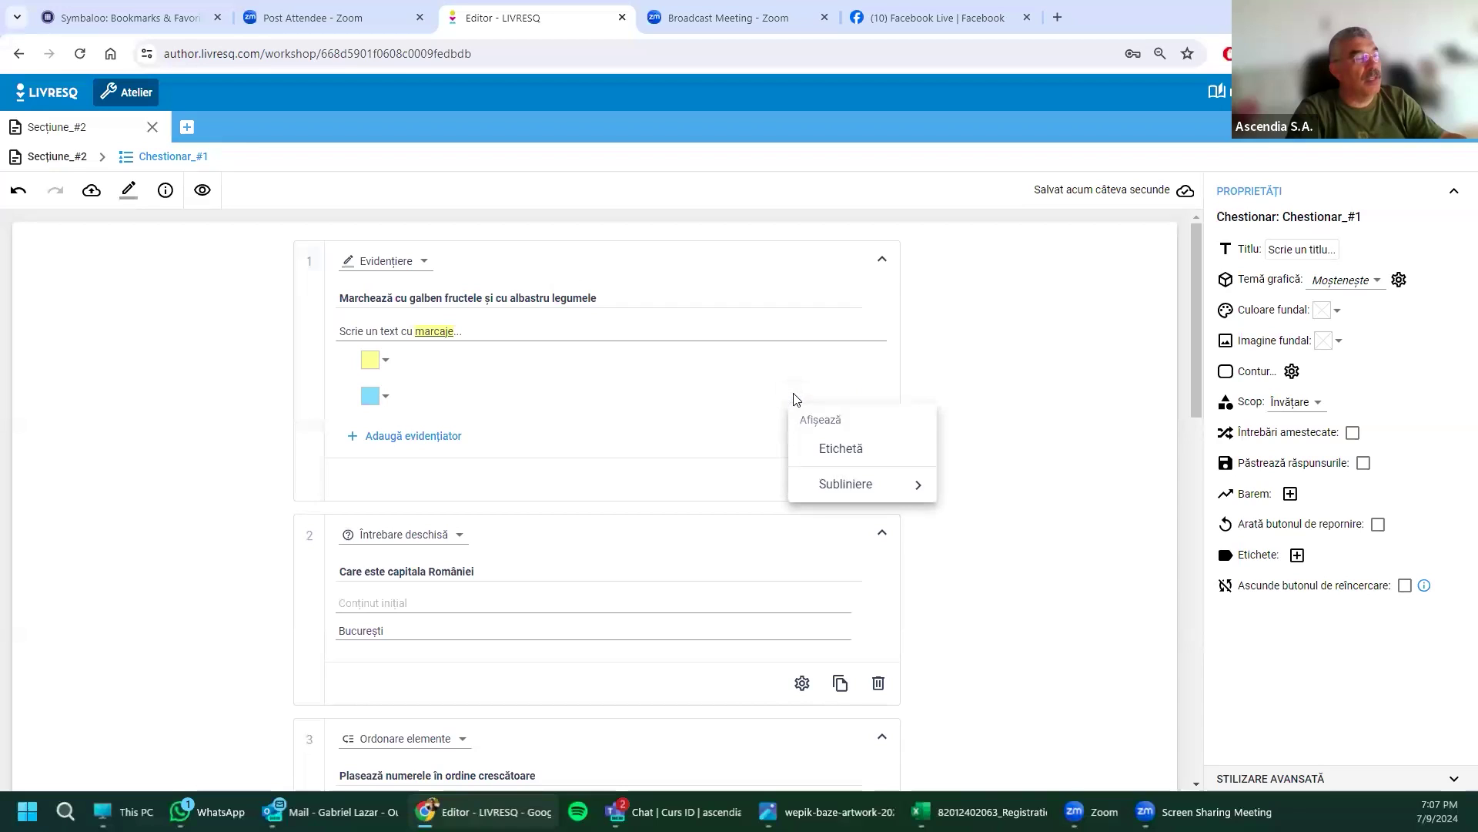
left_click(854, 486)
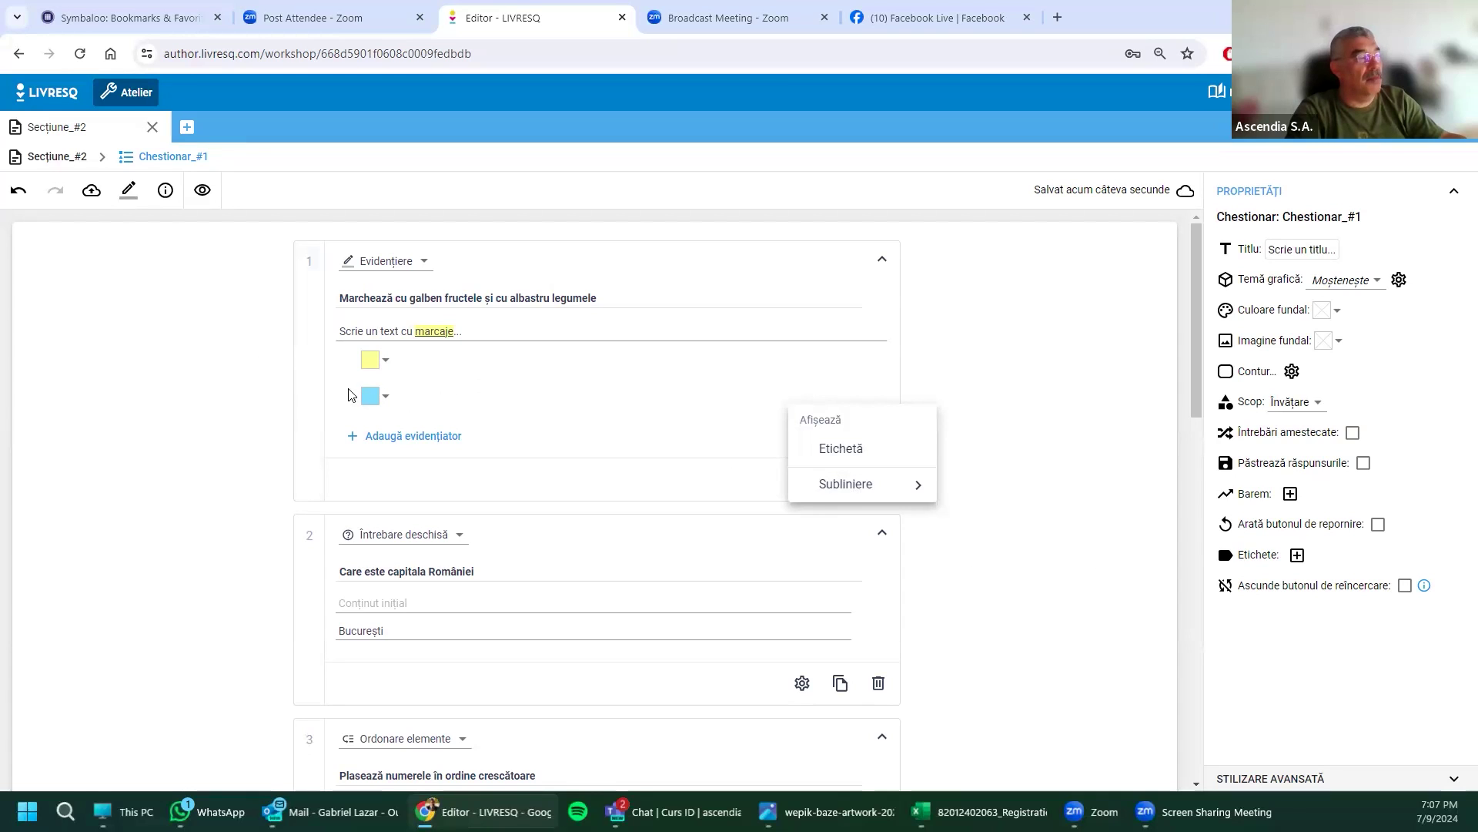
left_click(391, 355)
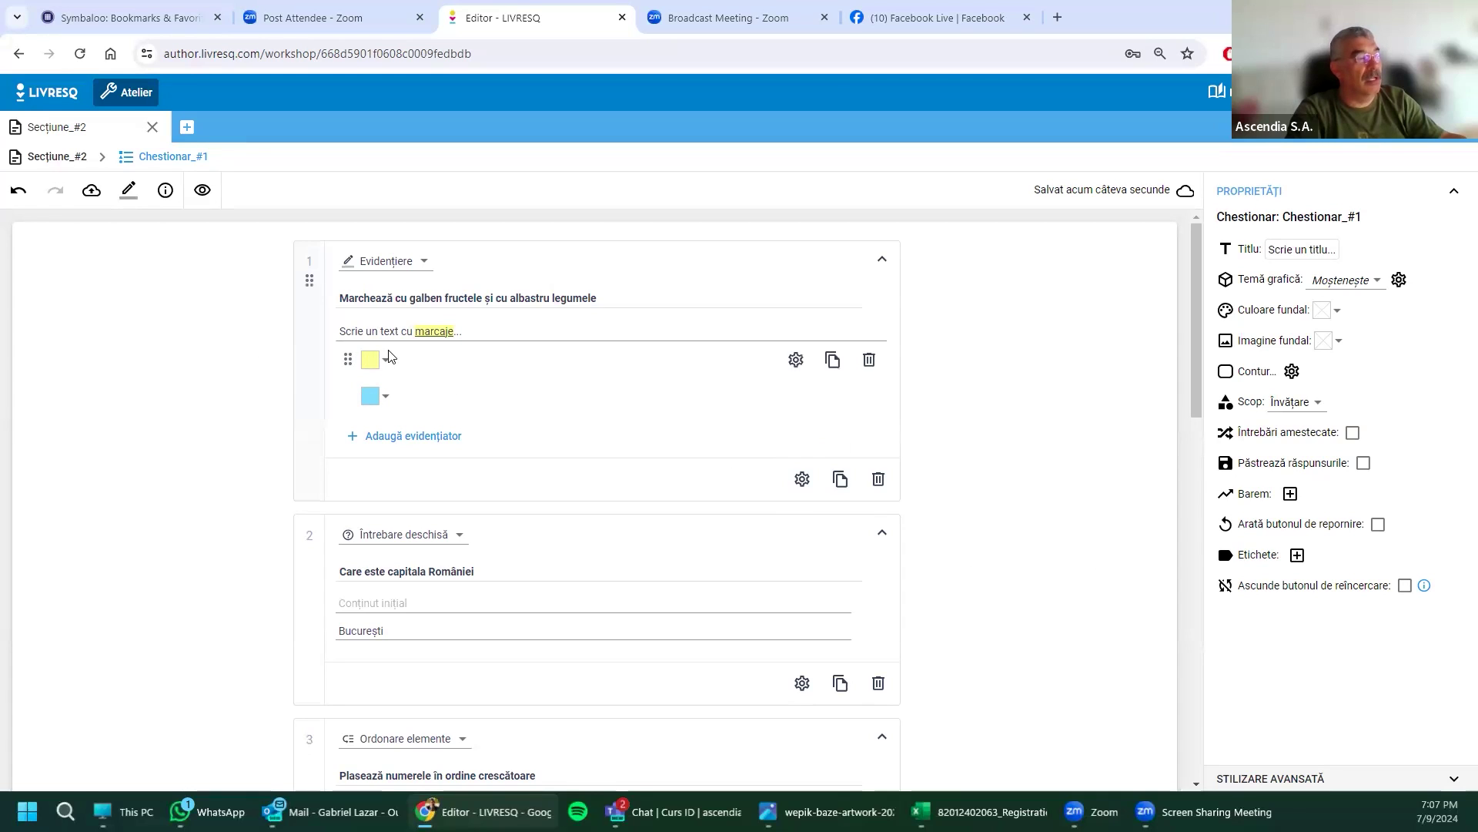
Step: Enable the label for the yellow highlighter and set its text to "Fructe"
left_click(798, 365)
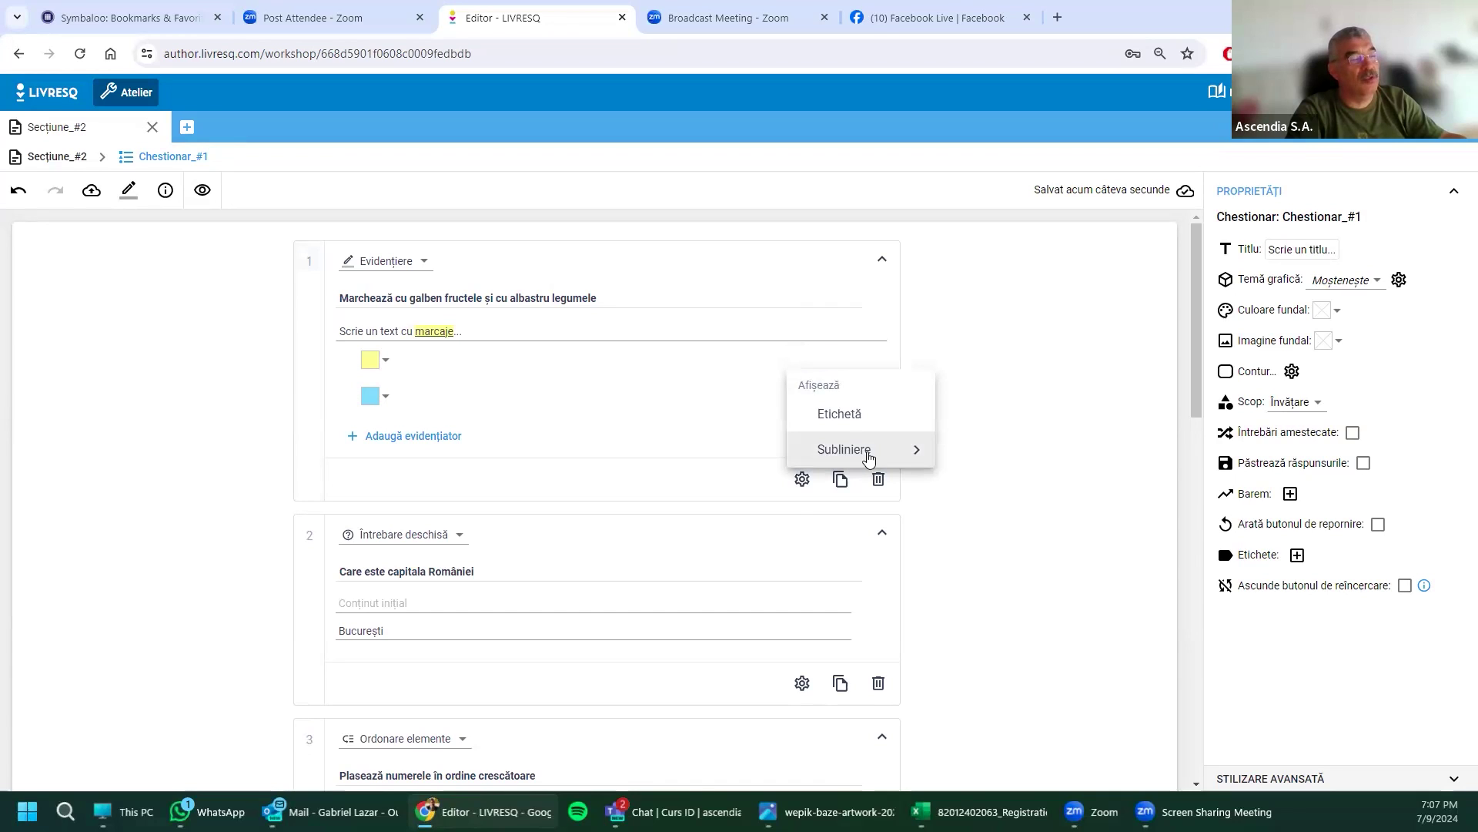
mouse_move(885, 445)
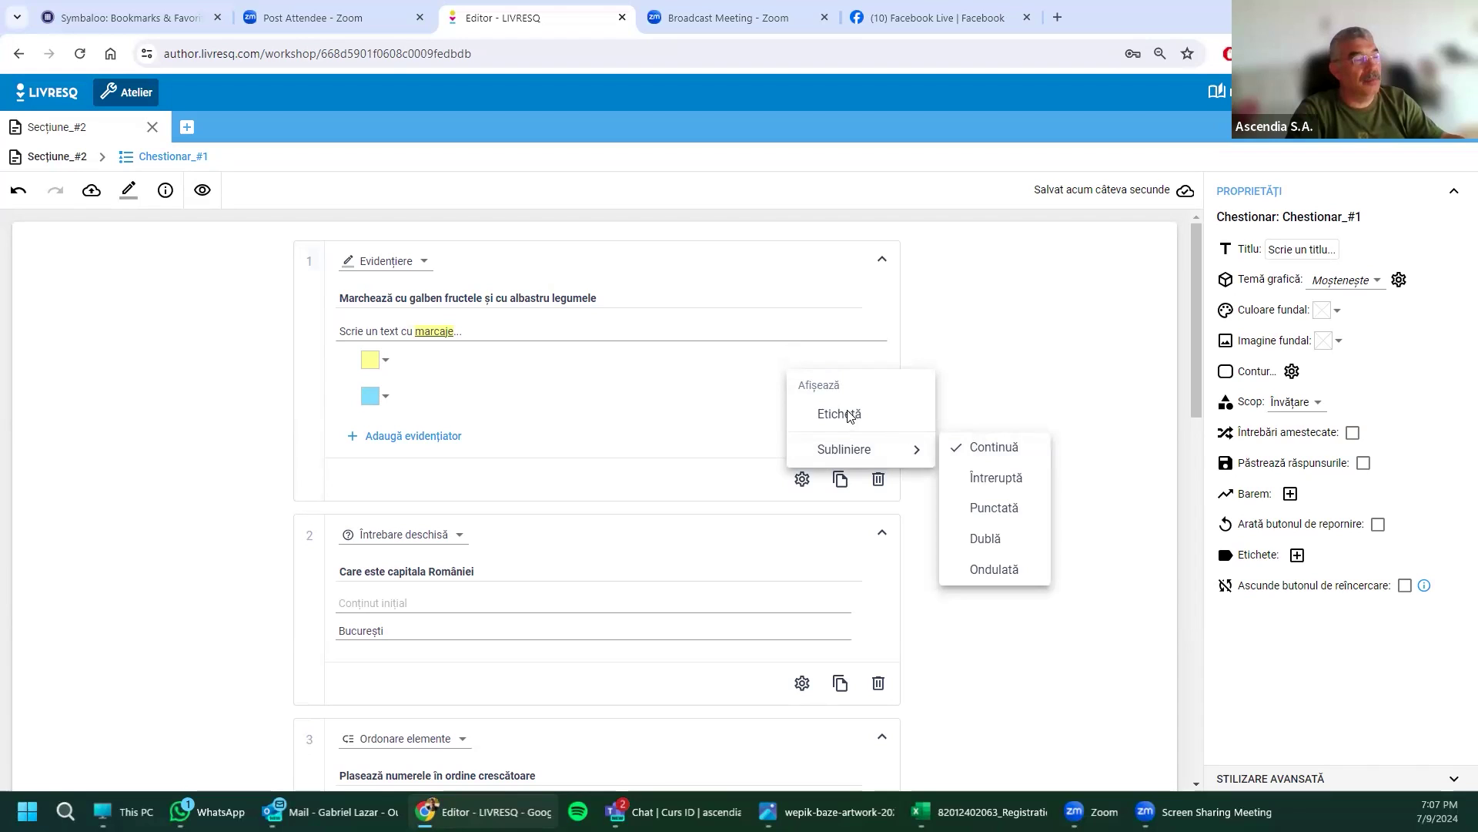
left_click(849, 418)
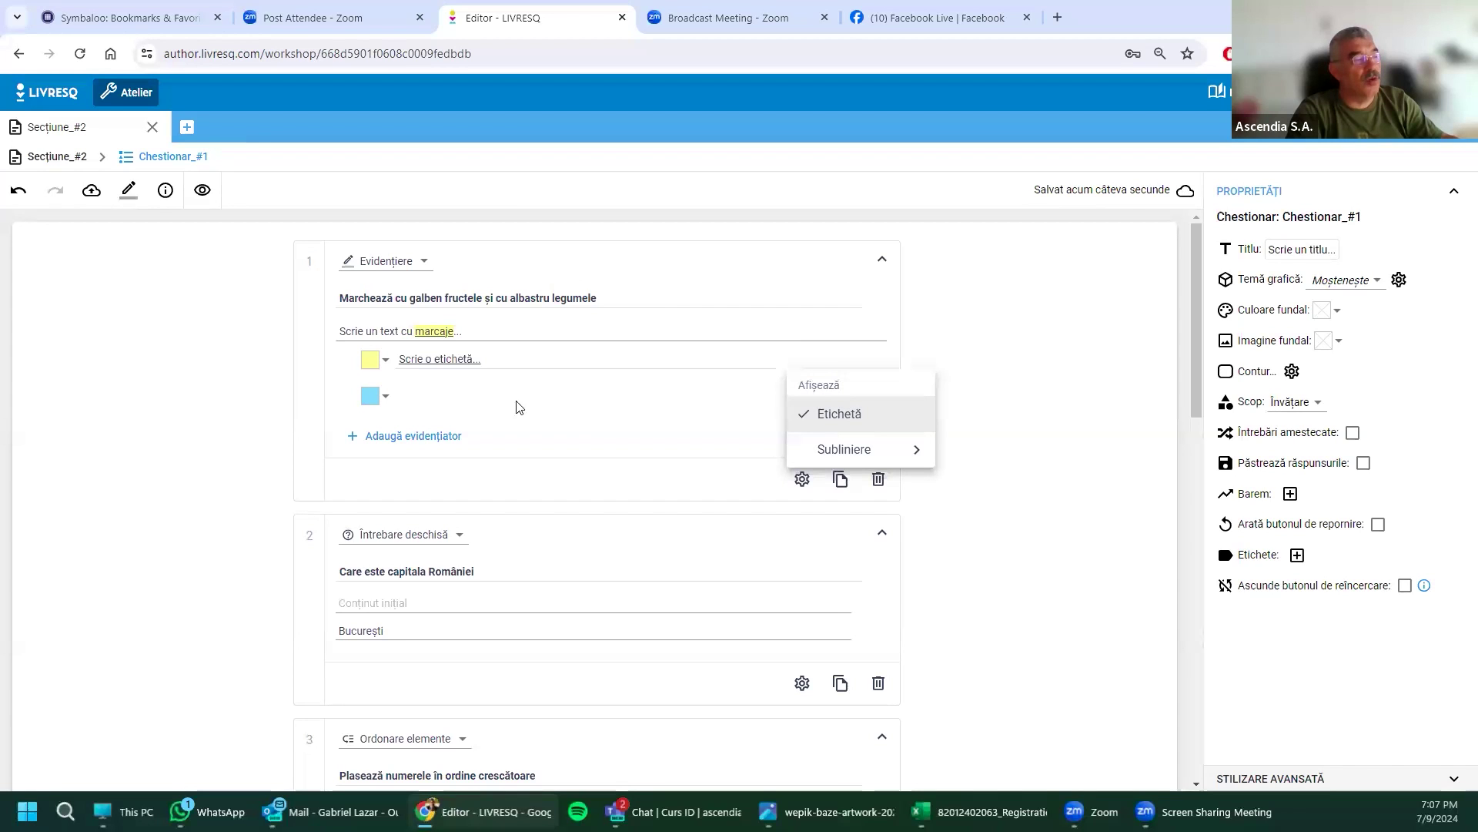
left_click(432, 358)
left_click(433, 358)
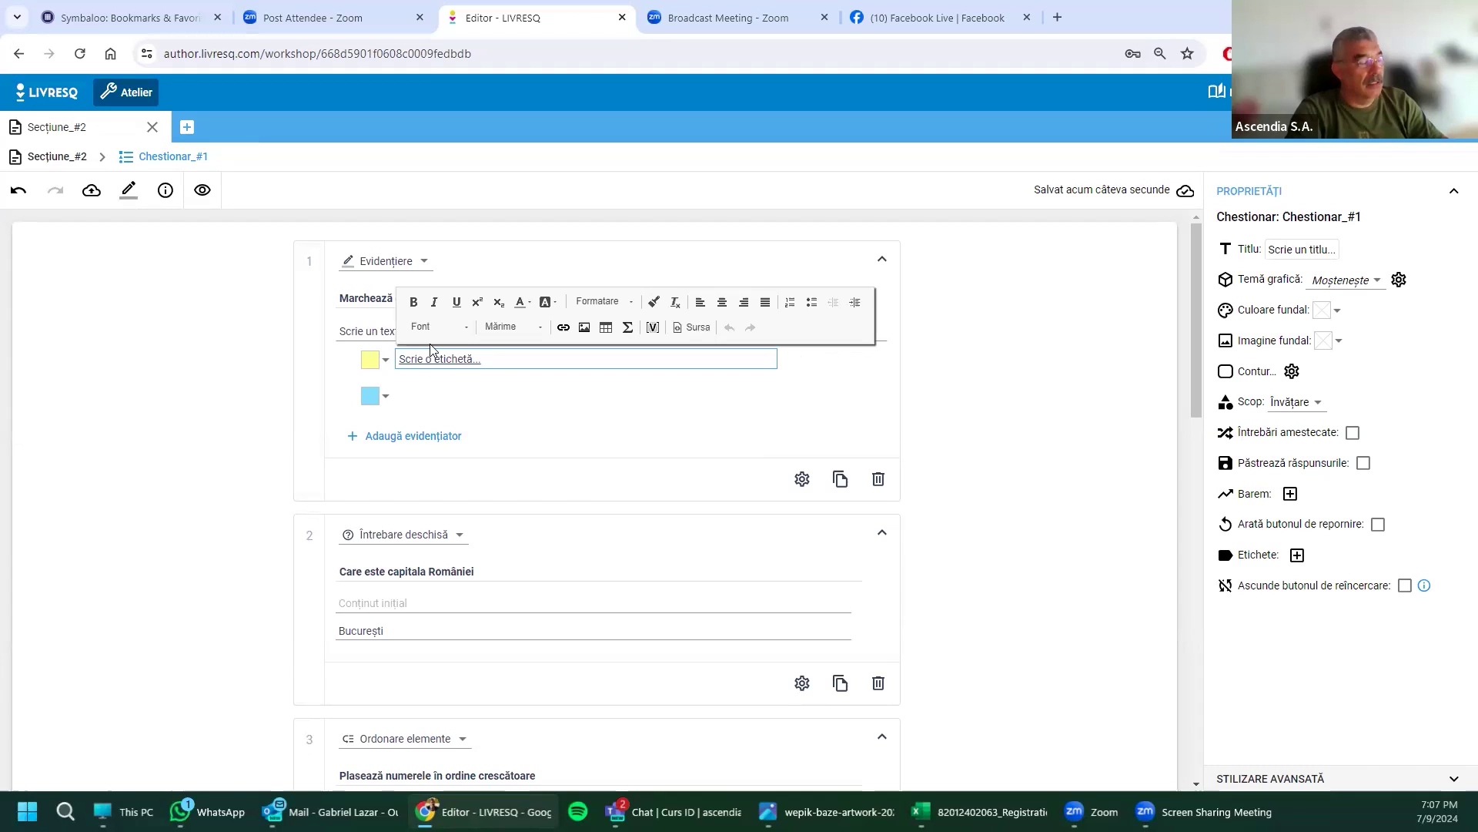
key("BackSpace")
key("BackSpace")
key("BackSpace")
key("BackSpace")
key("BackSpace")
key("BackSpace")
key("BackSpace")
key("BackSpace")
key("BackSpace")
key("BackSpace")
key("BackSpace")
key("BackSpace")
key("BackSpace")
key("BackSpace")
key("BackSpace")
key("BackSpace")
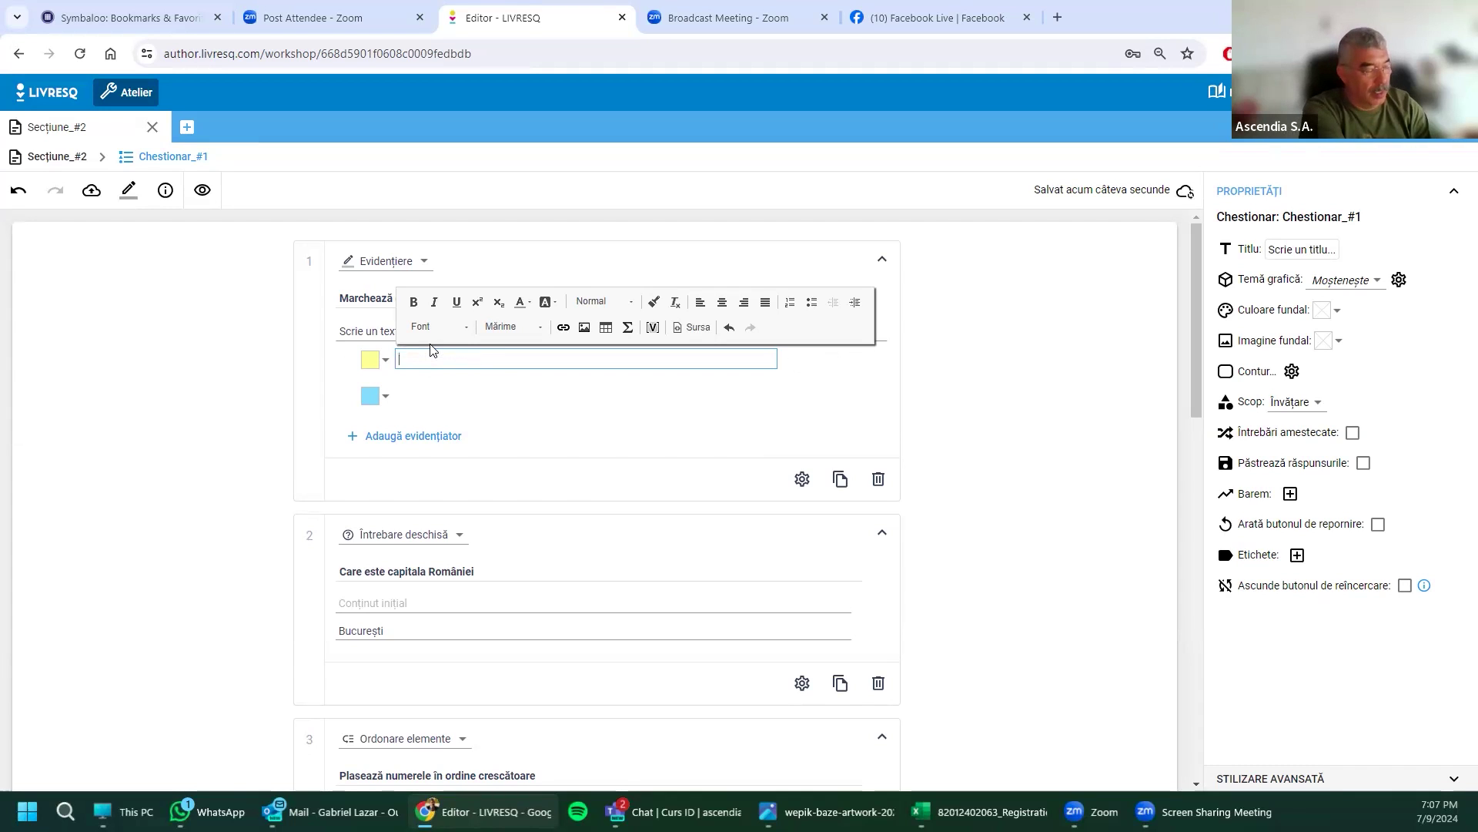
type("Fructe")
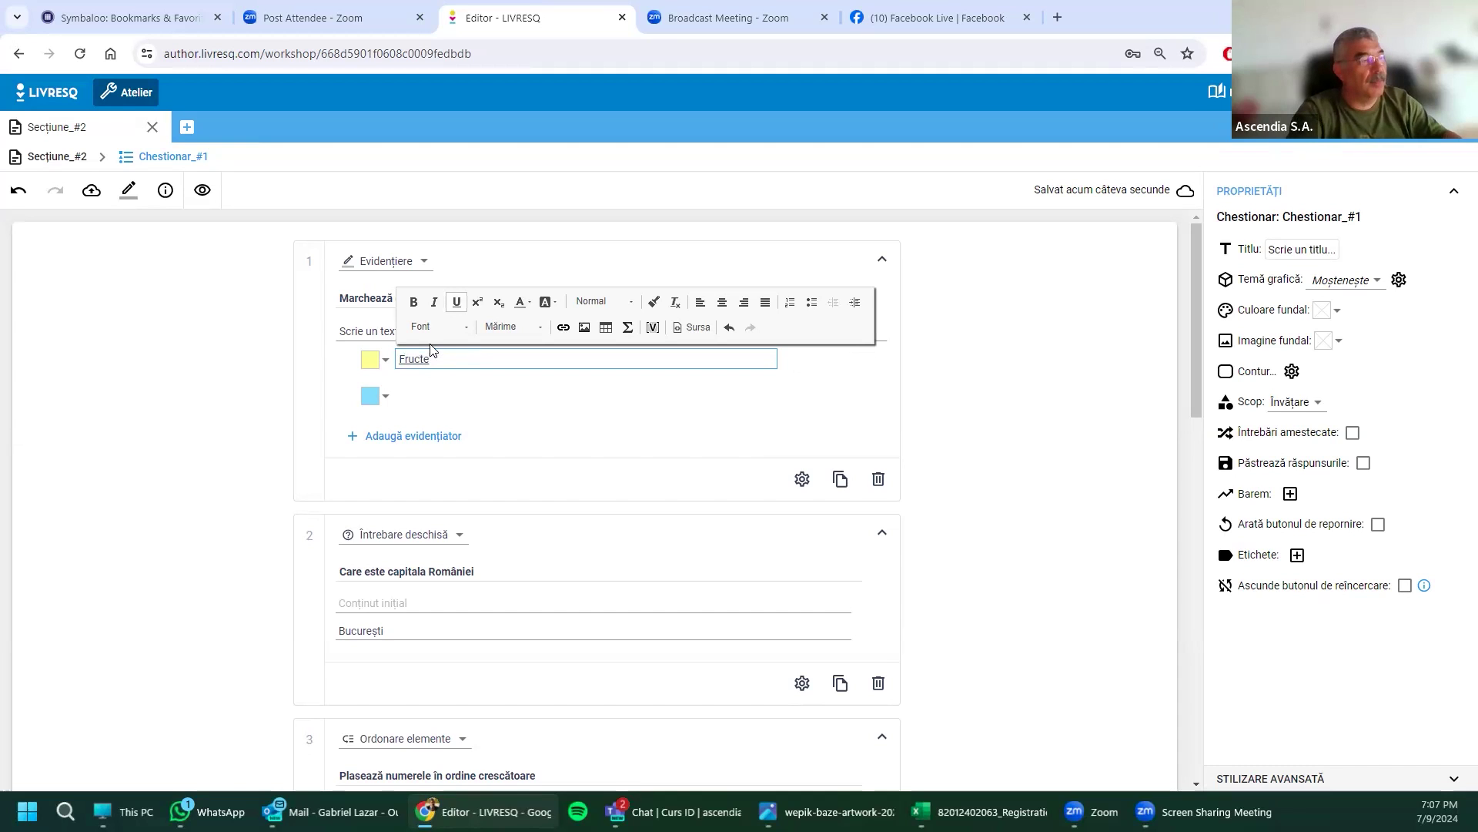
left_click(423, 385)
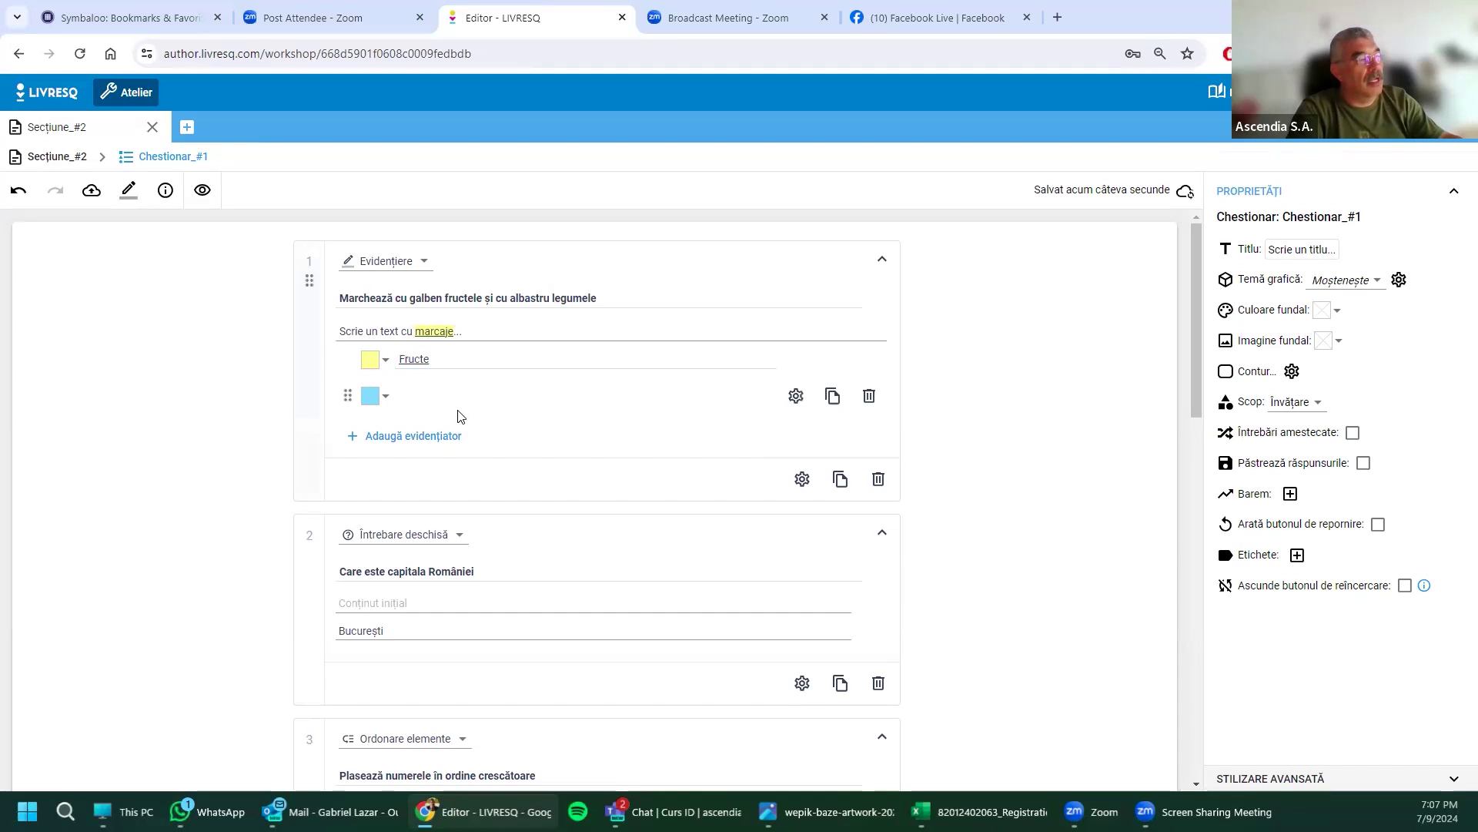
Step: Enable the label for the blue highlighter and set its text to "Legume"
left_click(796, 395)
left_click(858, 453)
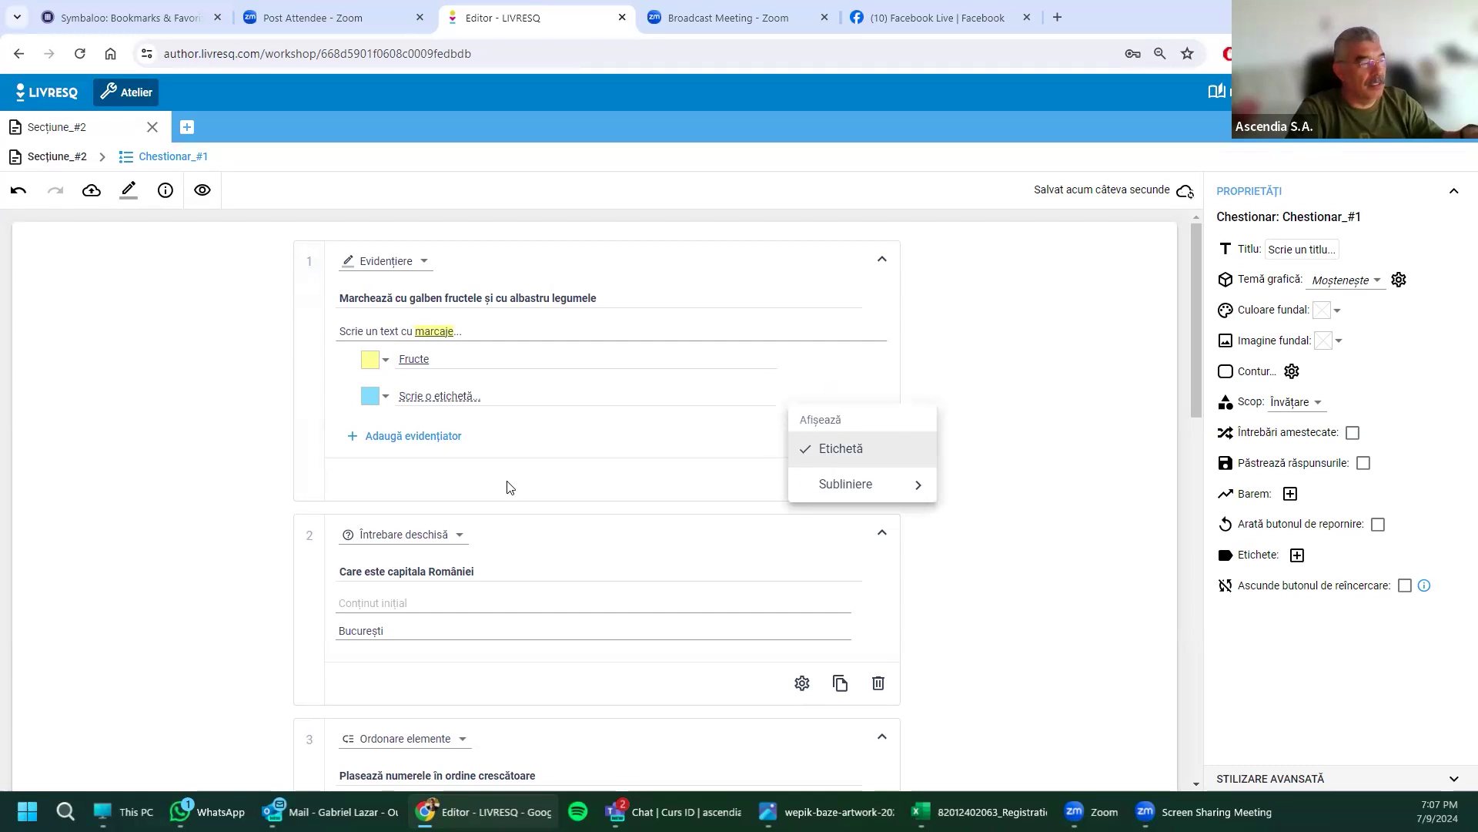
left_click(486, 395)
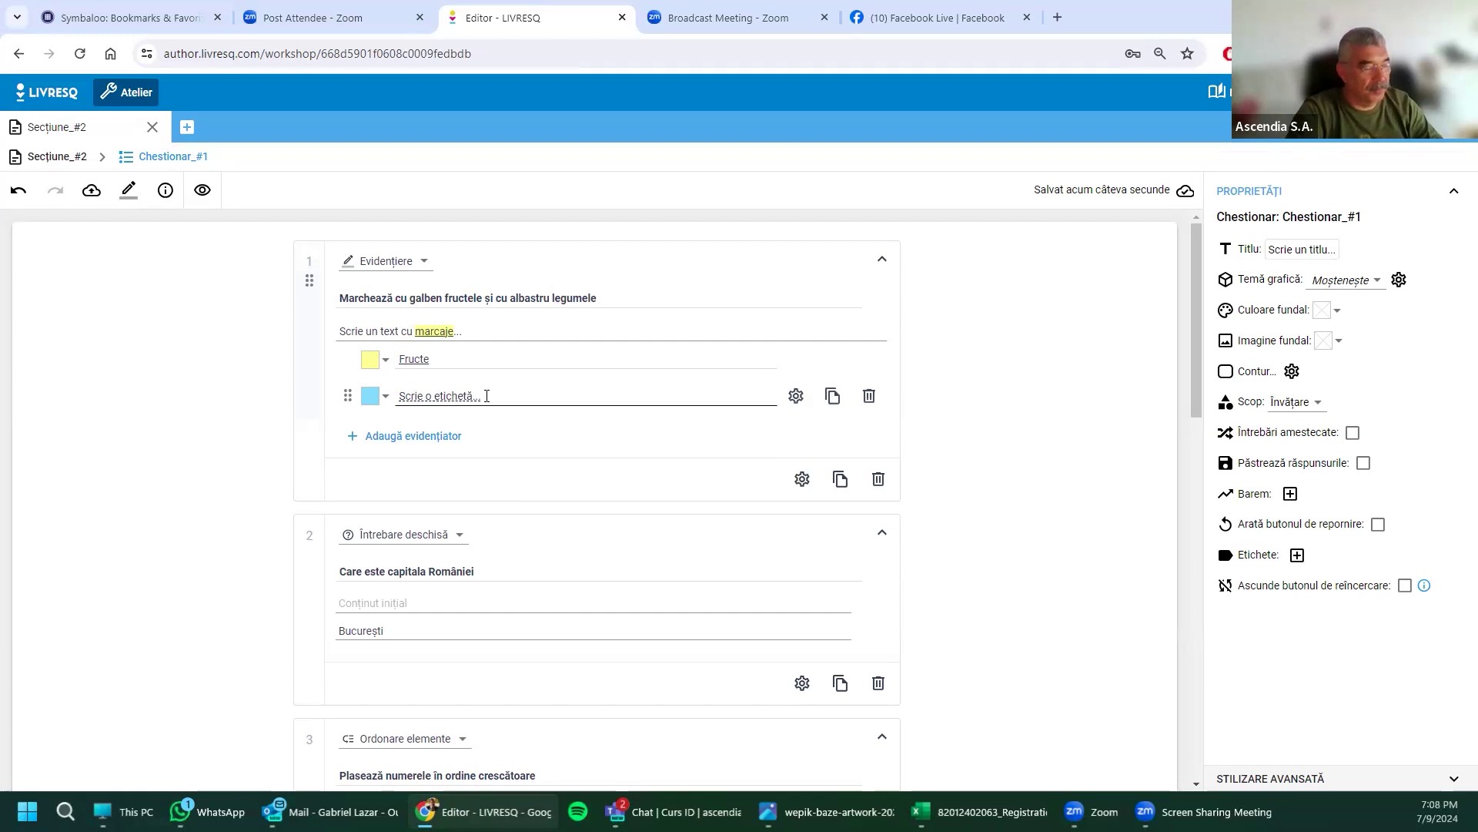
type("Scrie o e")
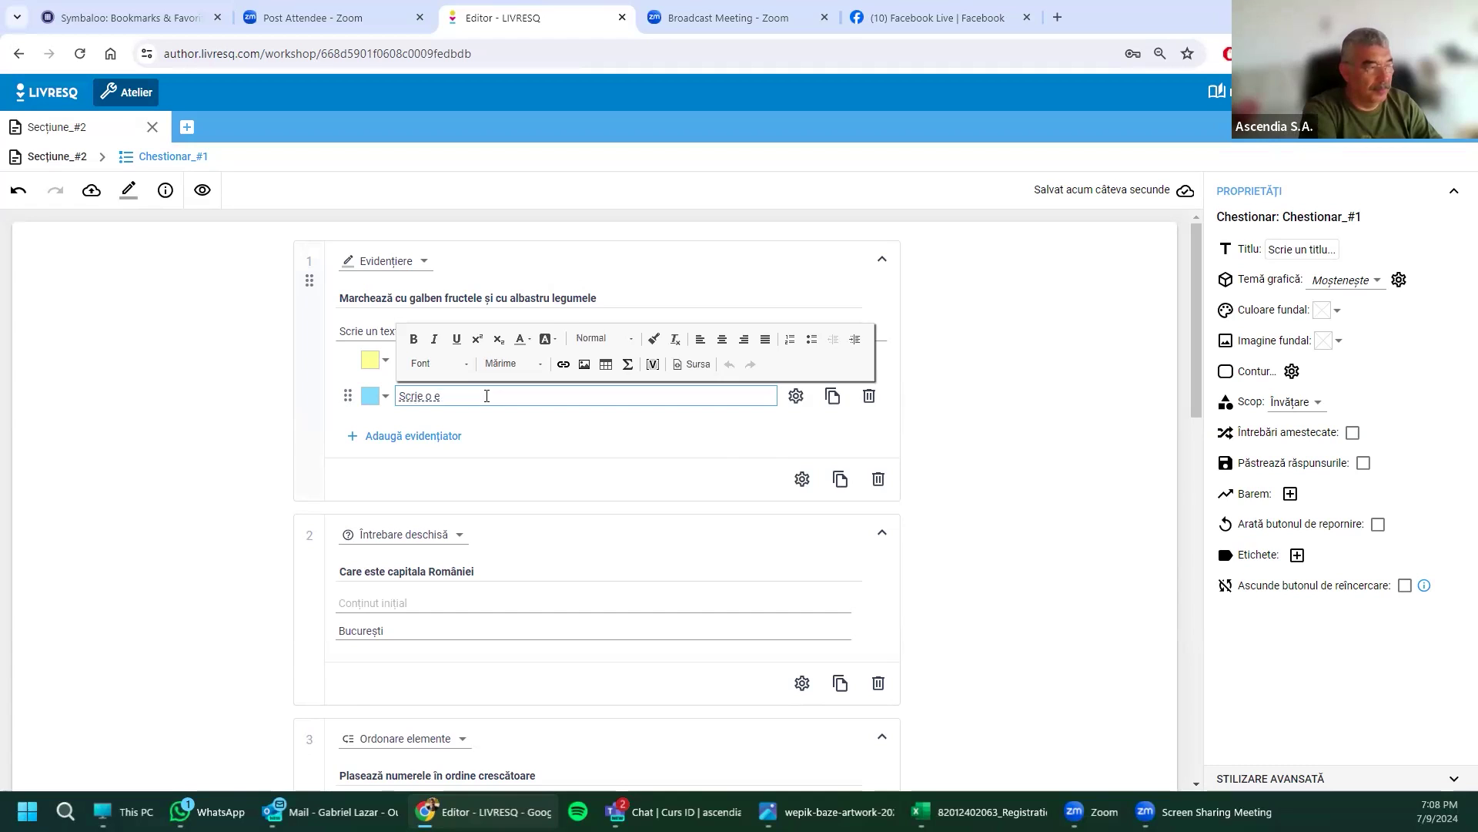
key("ctrl+u")
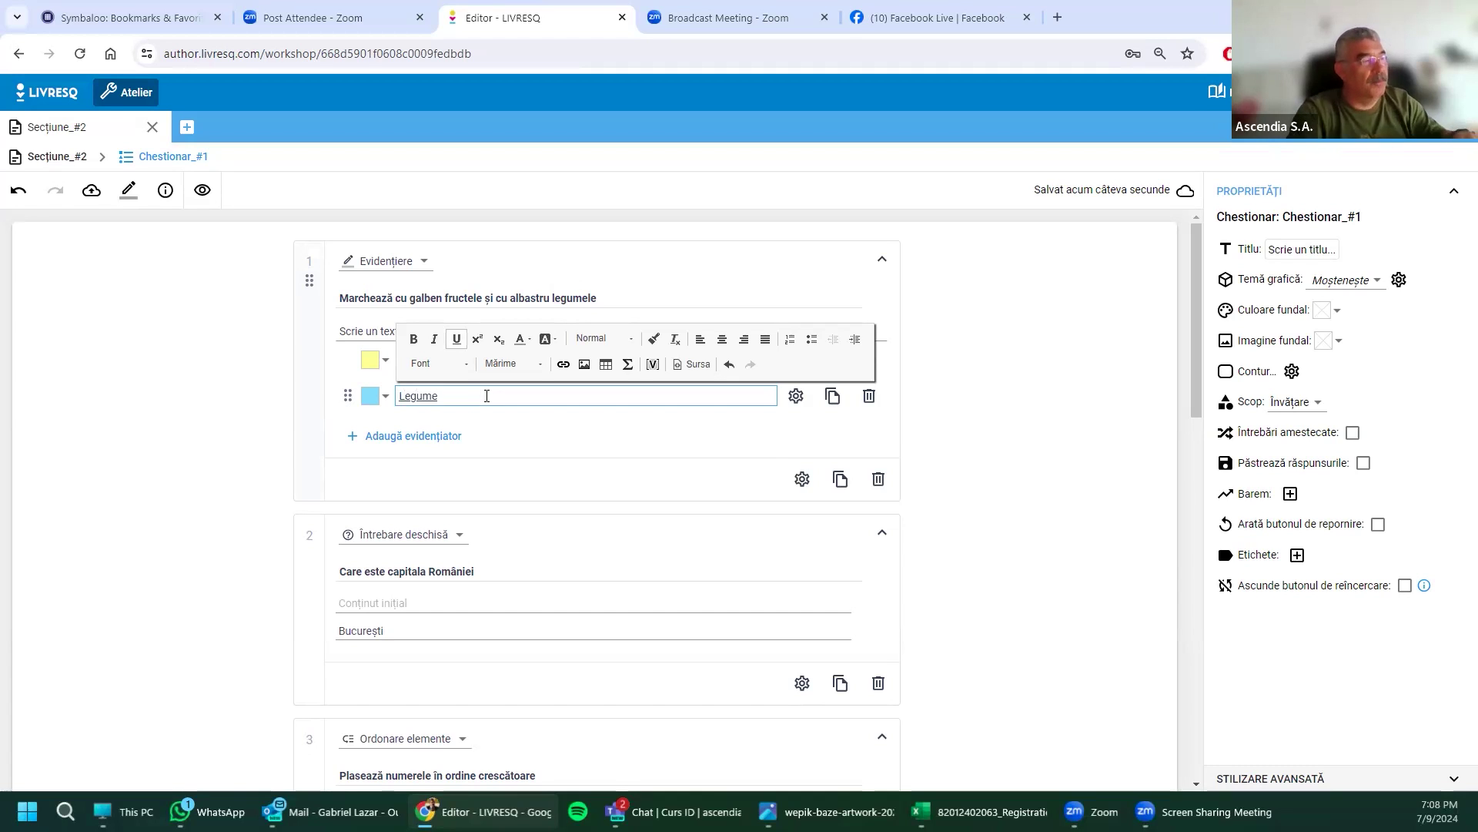
Step: Replace the placeholder text of the highlighting question with "Mere, pere, roșii, castraveți,"
left_click(341, 327)
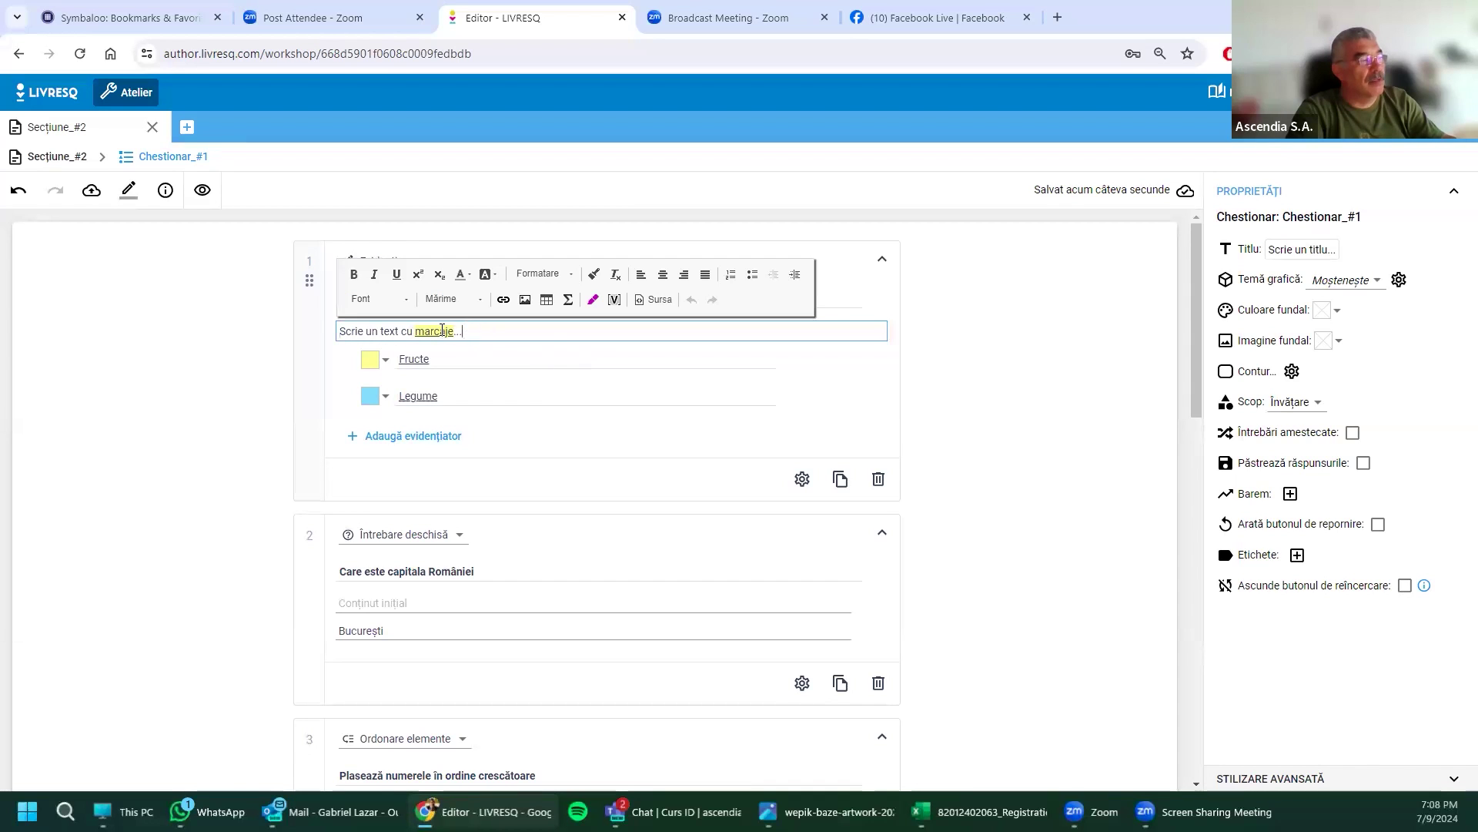
left_click_drag(462, 331, 305, 341)
key("BackSpace")
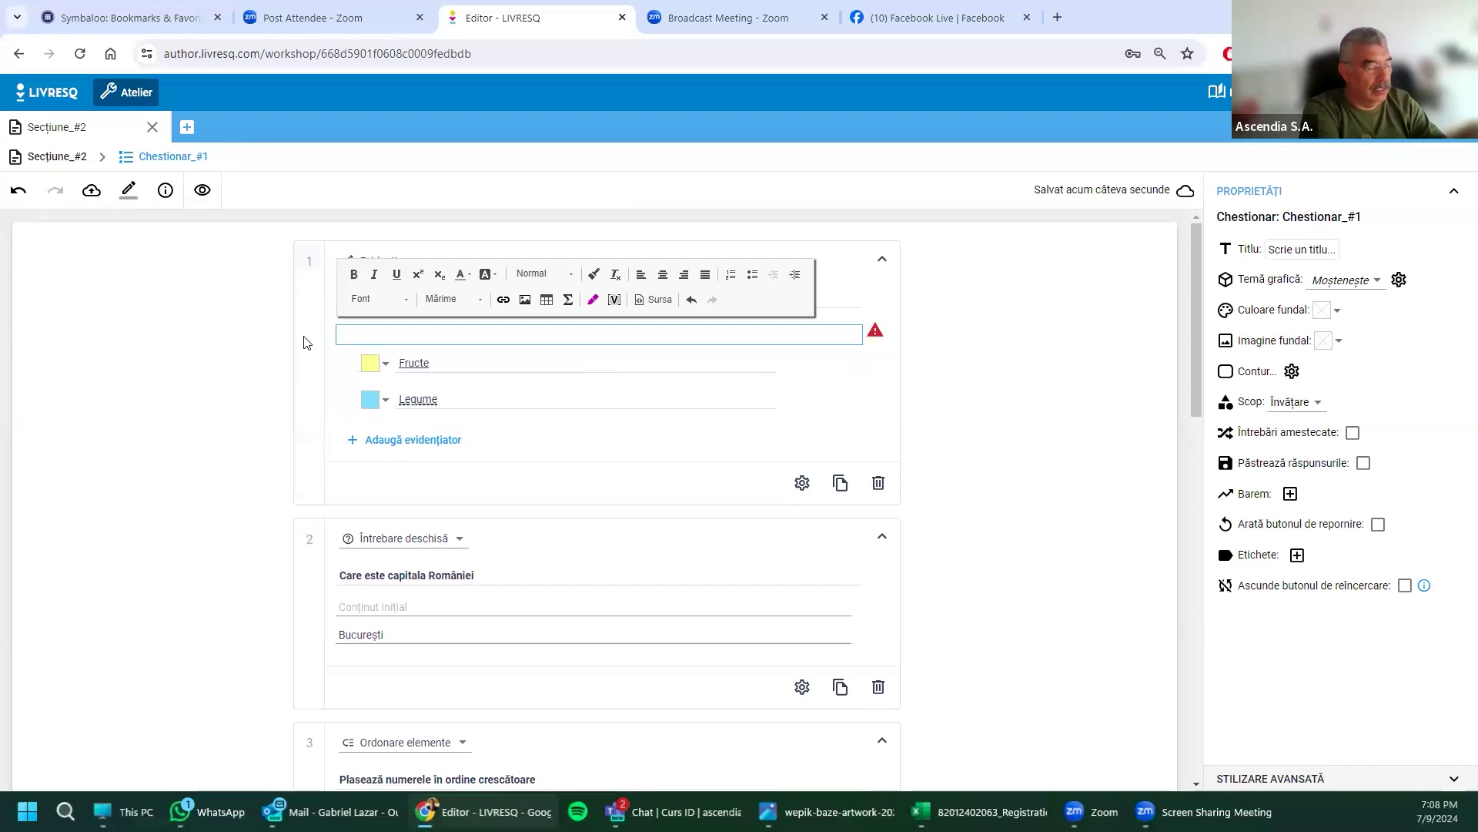
type("M")
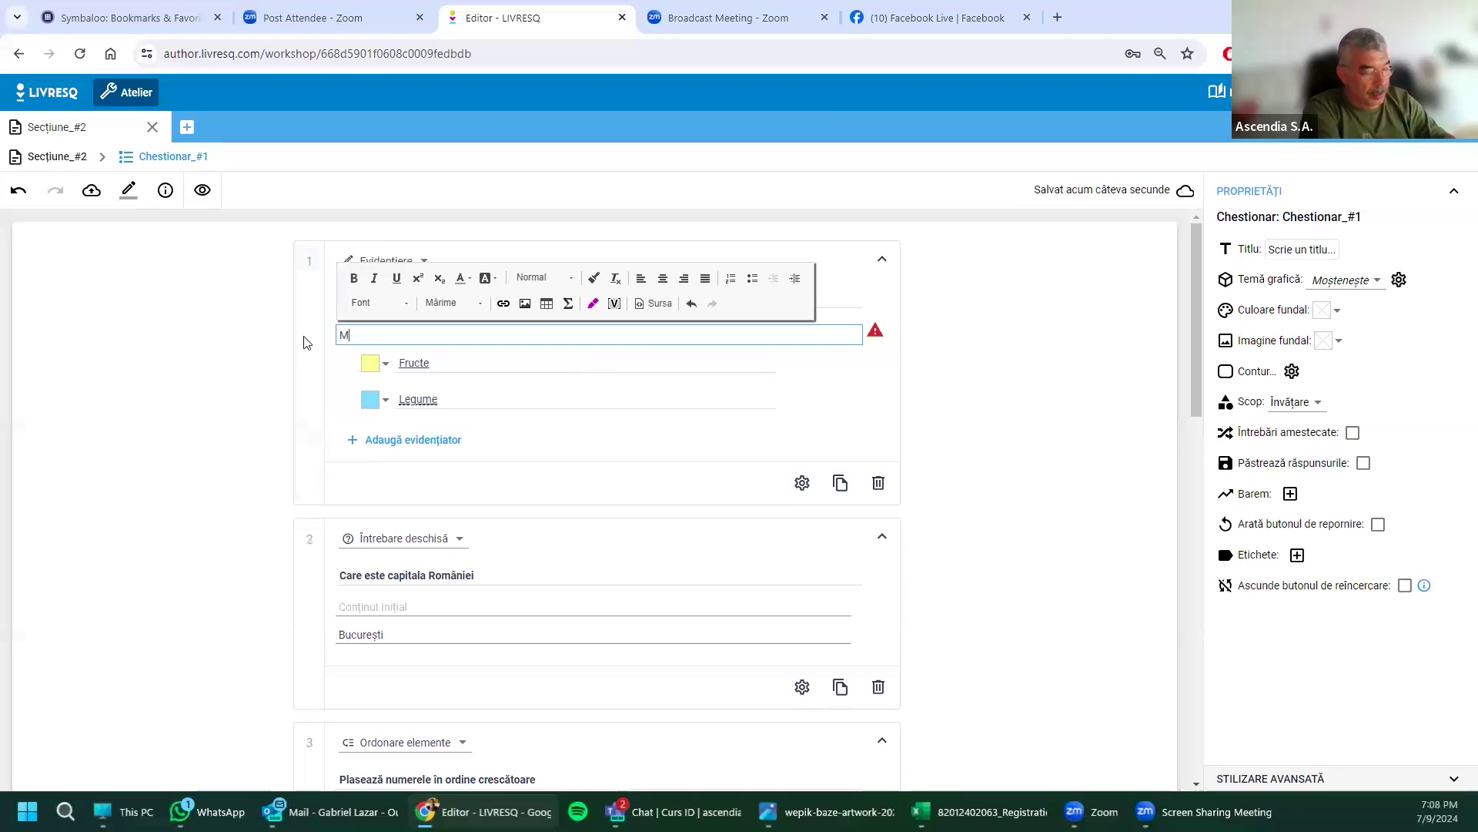
type("ere, pere, r")
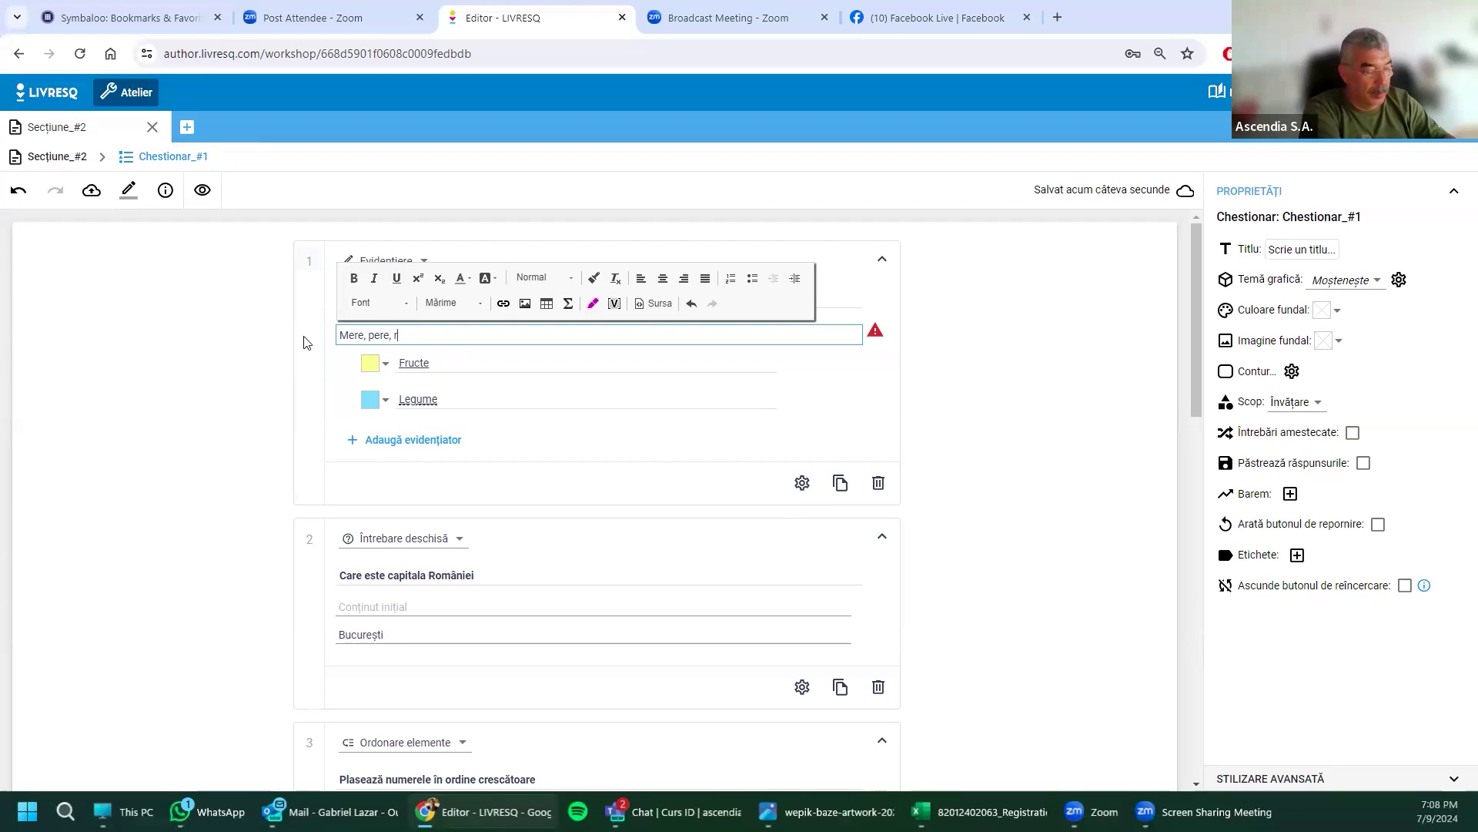
type("oșii, castraveți,")
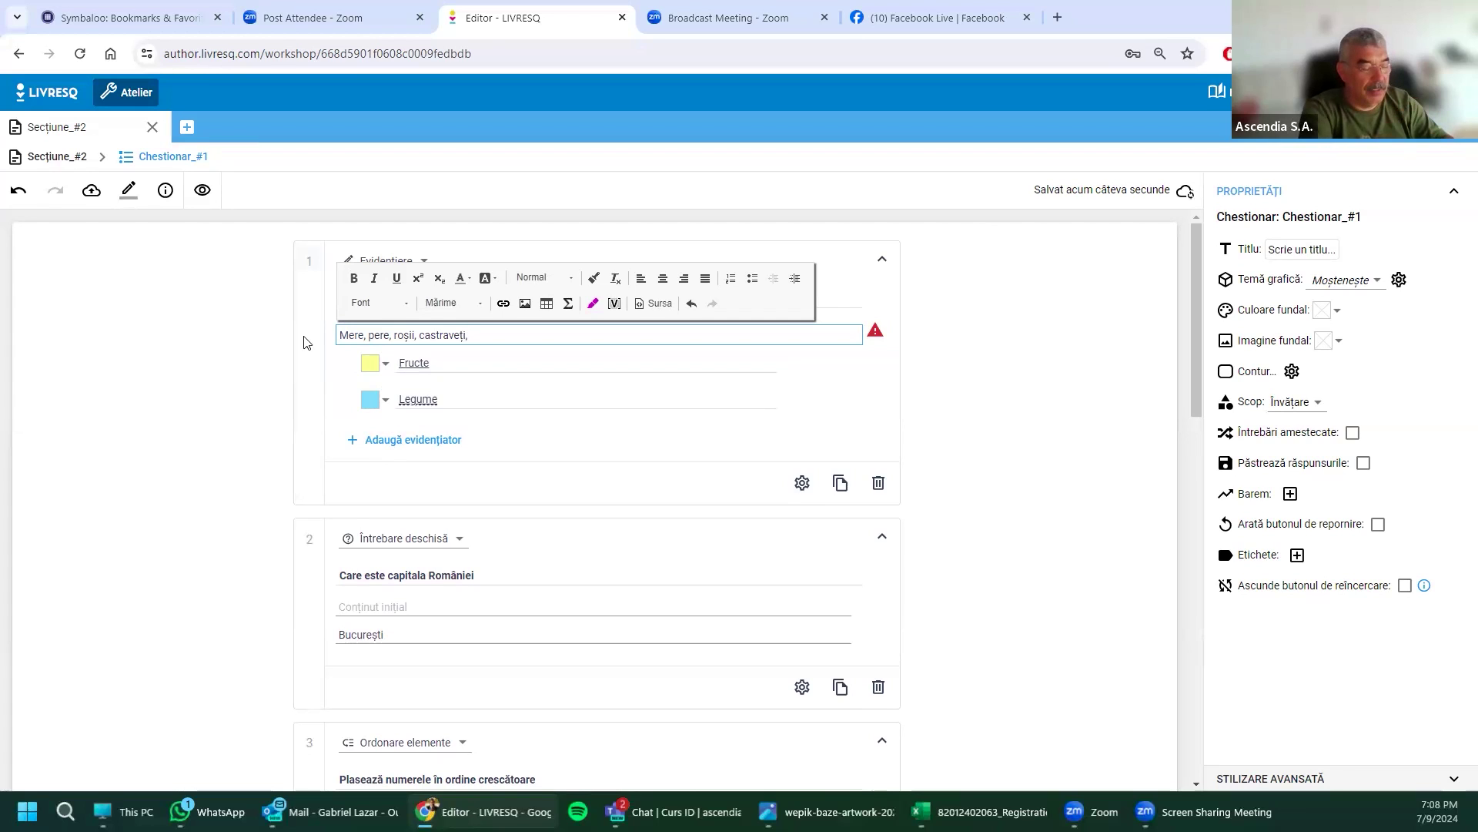
left_click(555, 381)
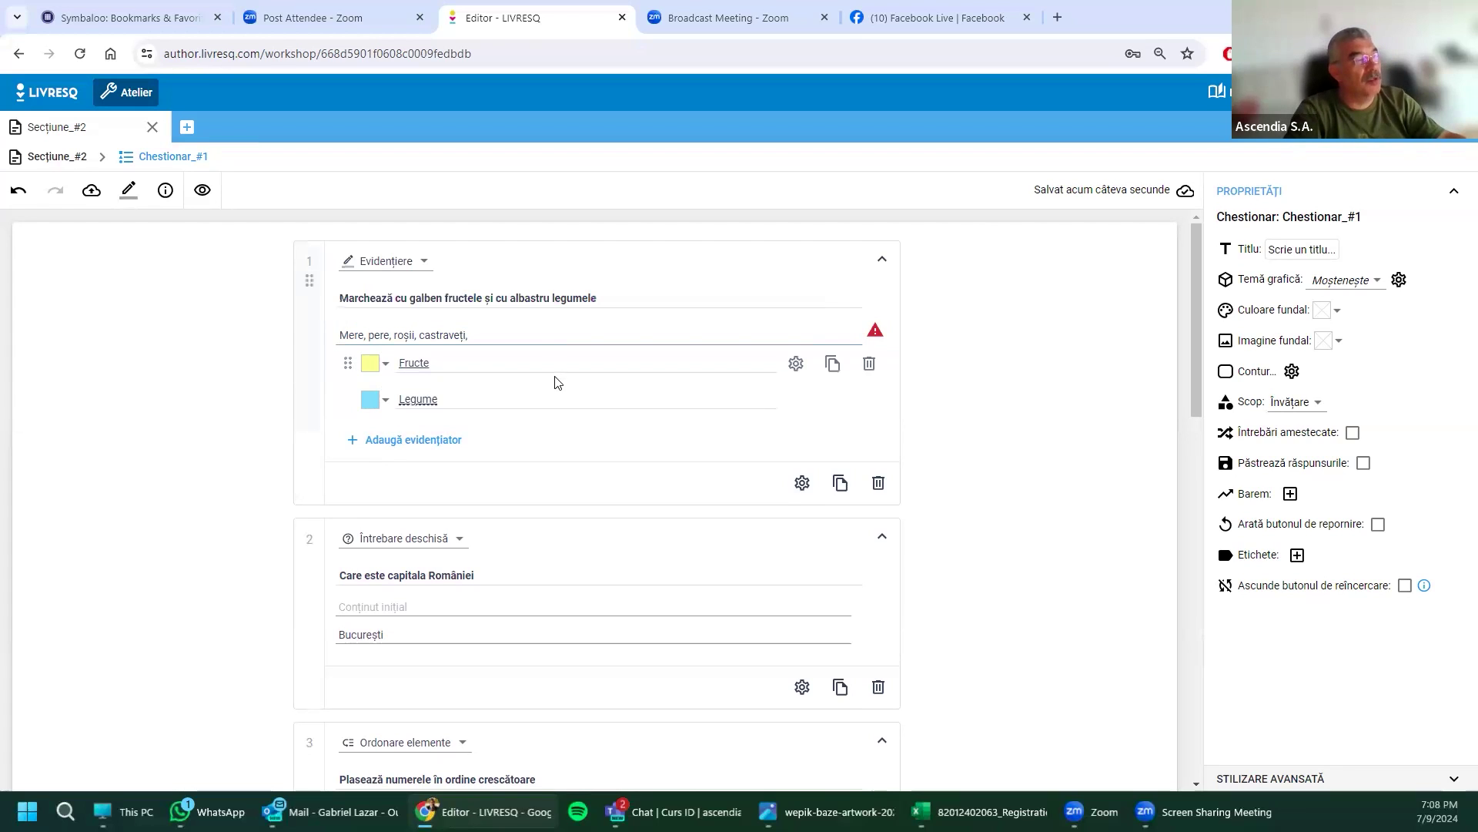
Step: Mark the words "Mere" and "pere" in the question text with the yellow "Fructe" highlighter
left_click(361, 335)
left_click_drag(340, 331, 366, 333)
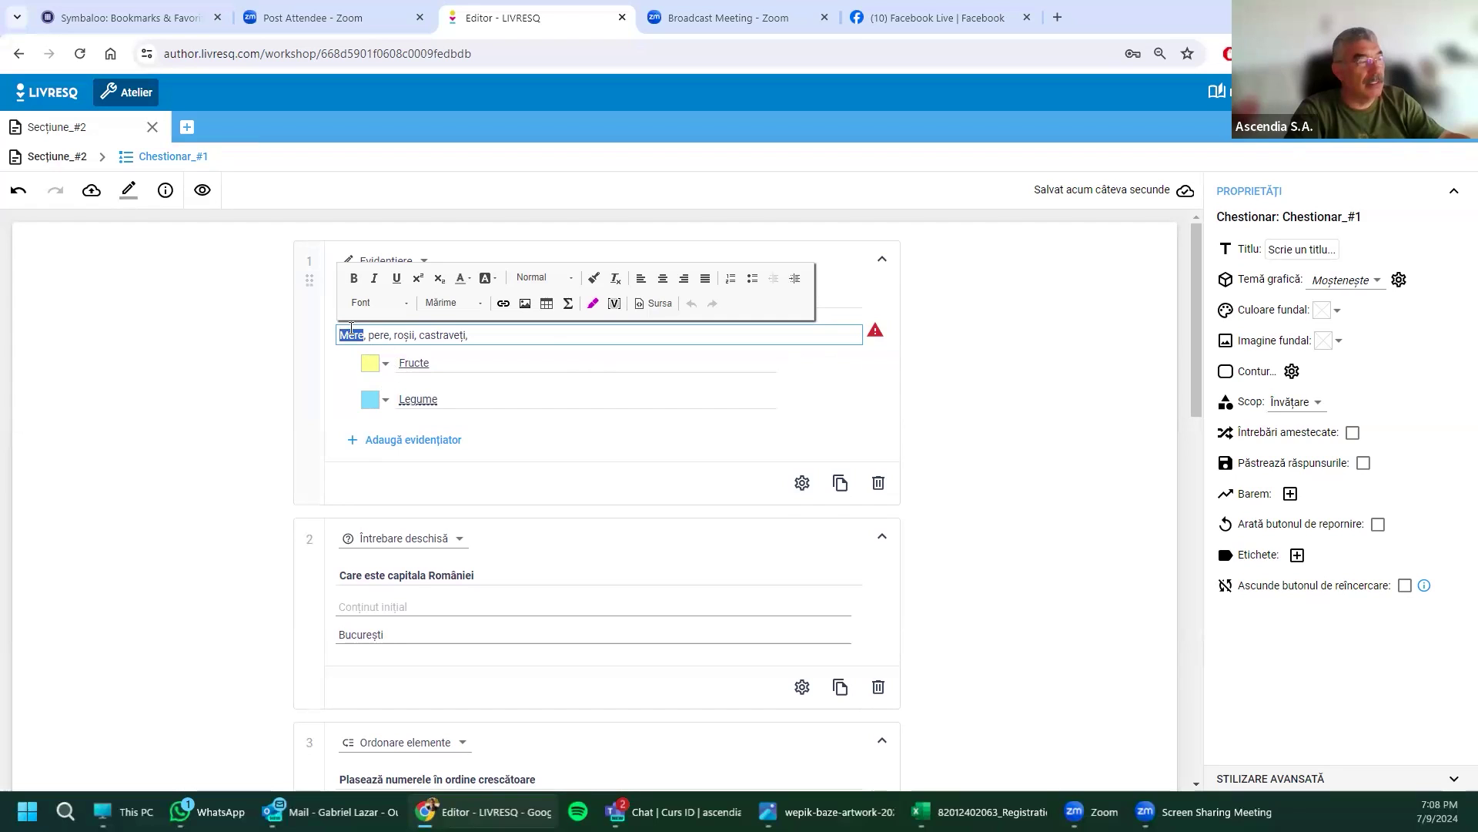
left_click(595, 303)
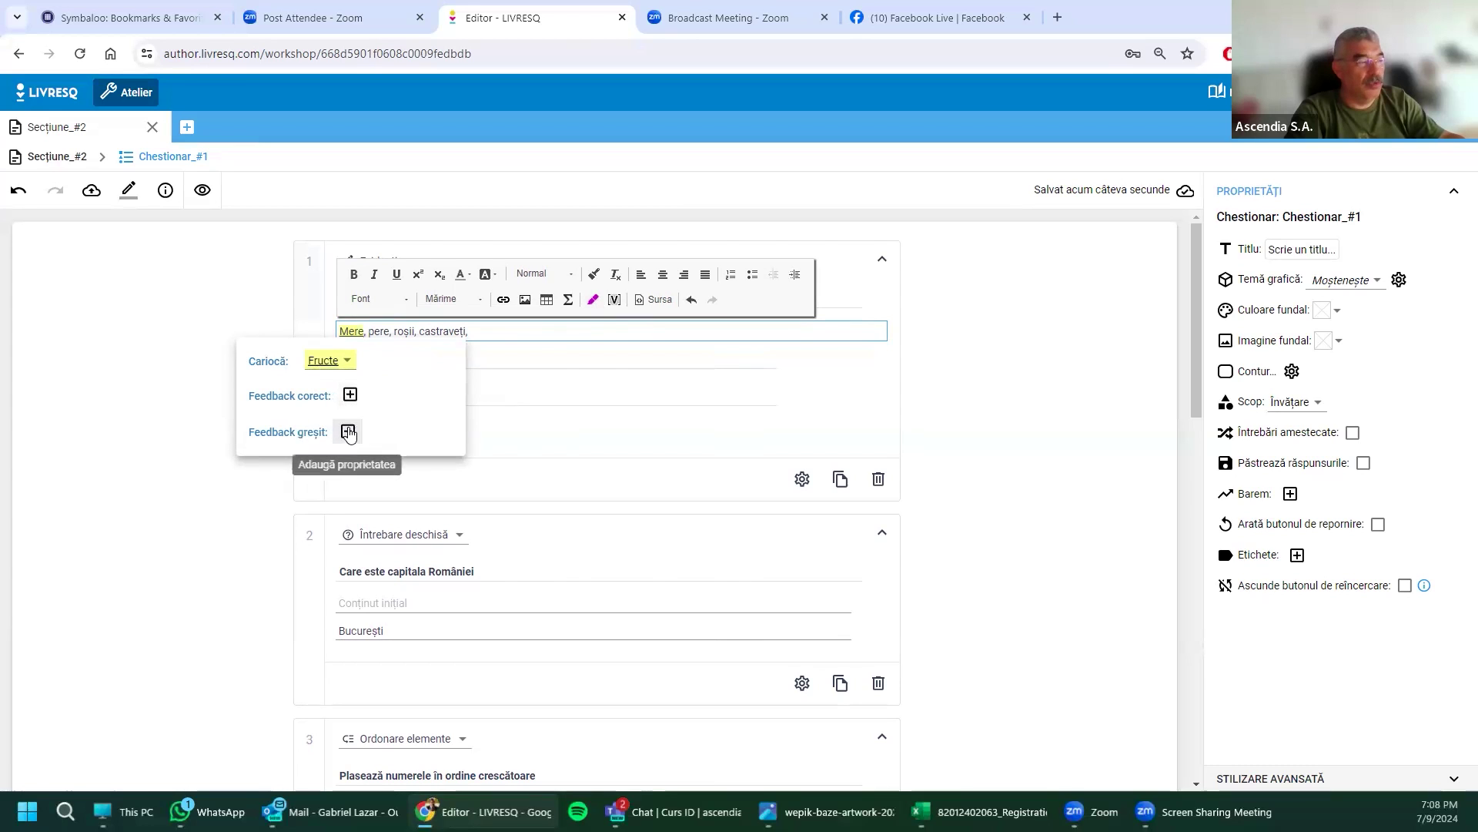
left_click(580, 359)
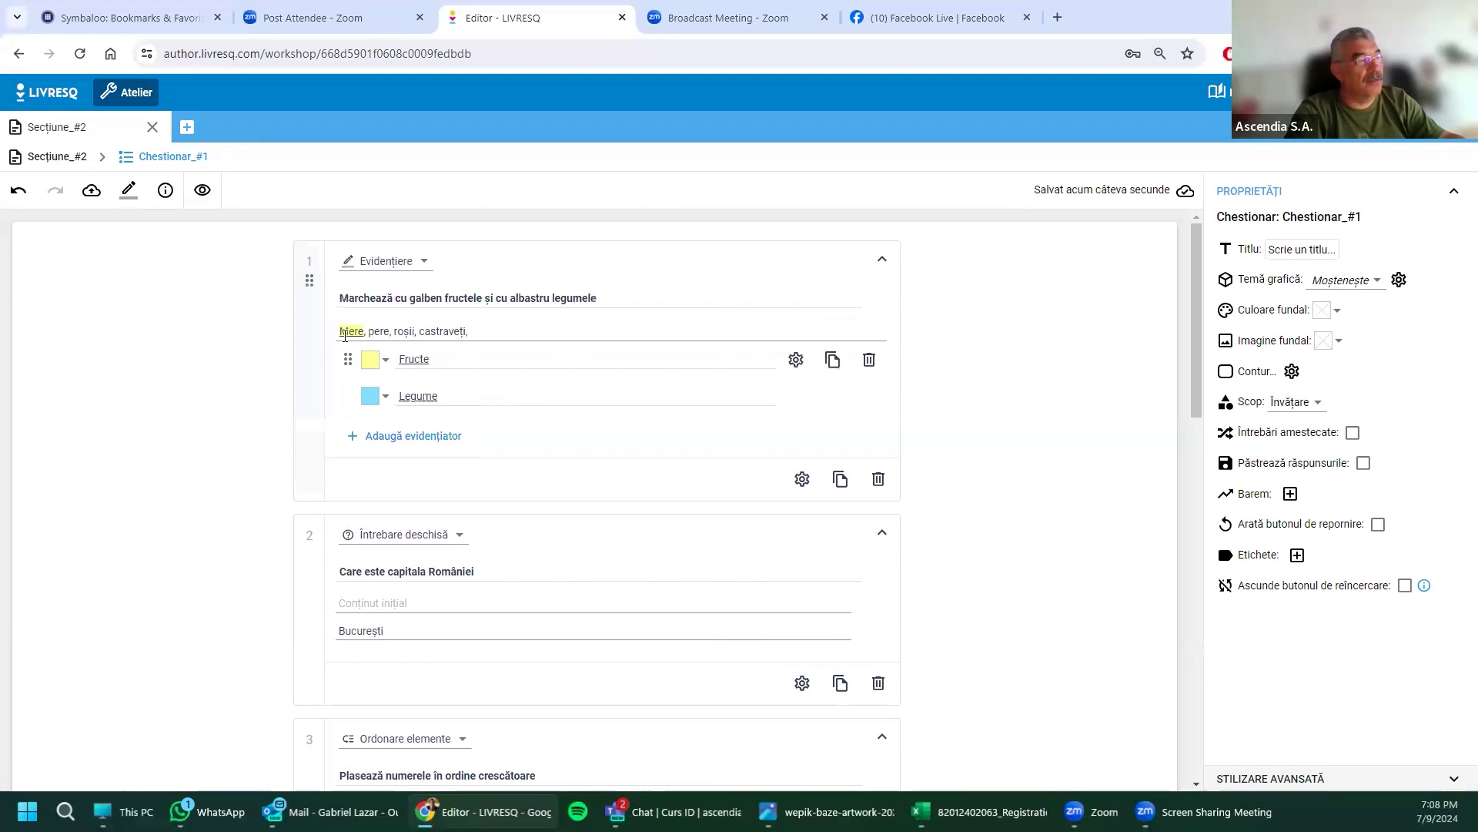
left_click(388, 333)
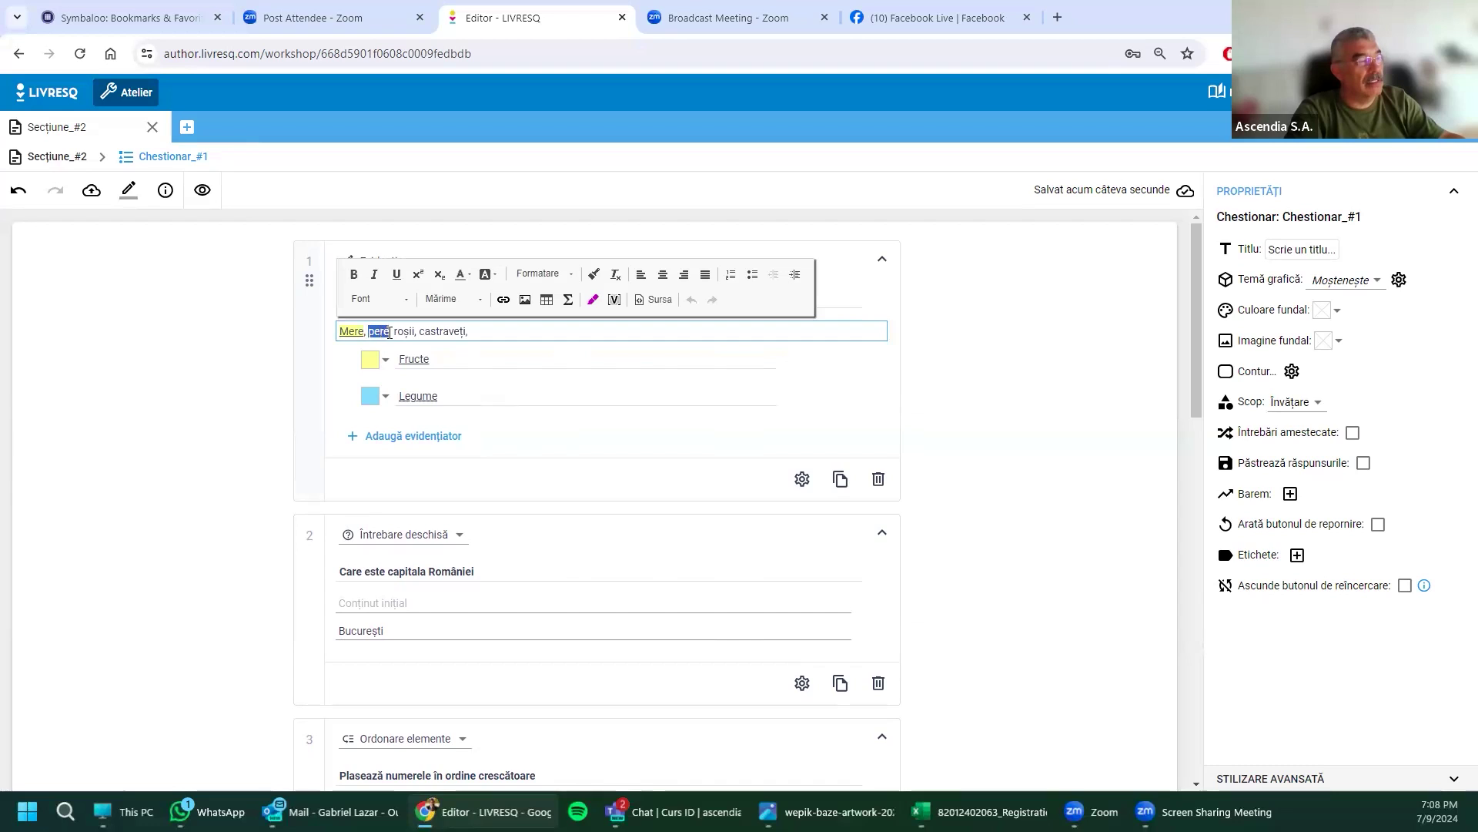
left_click(370, 330)
left_click_drag(390, 330, 387, 332)
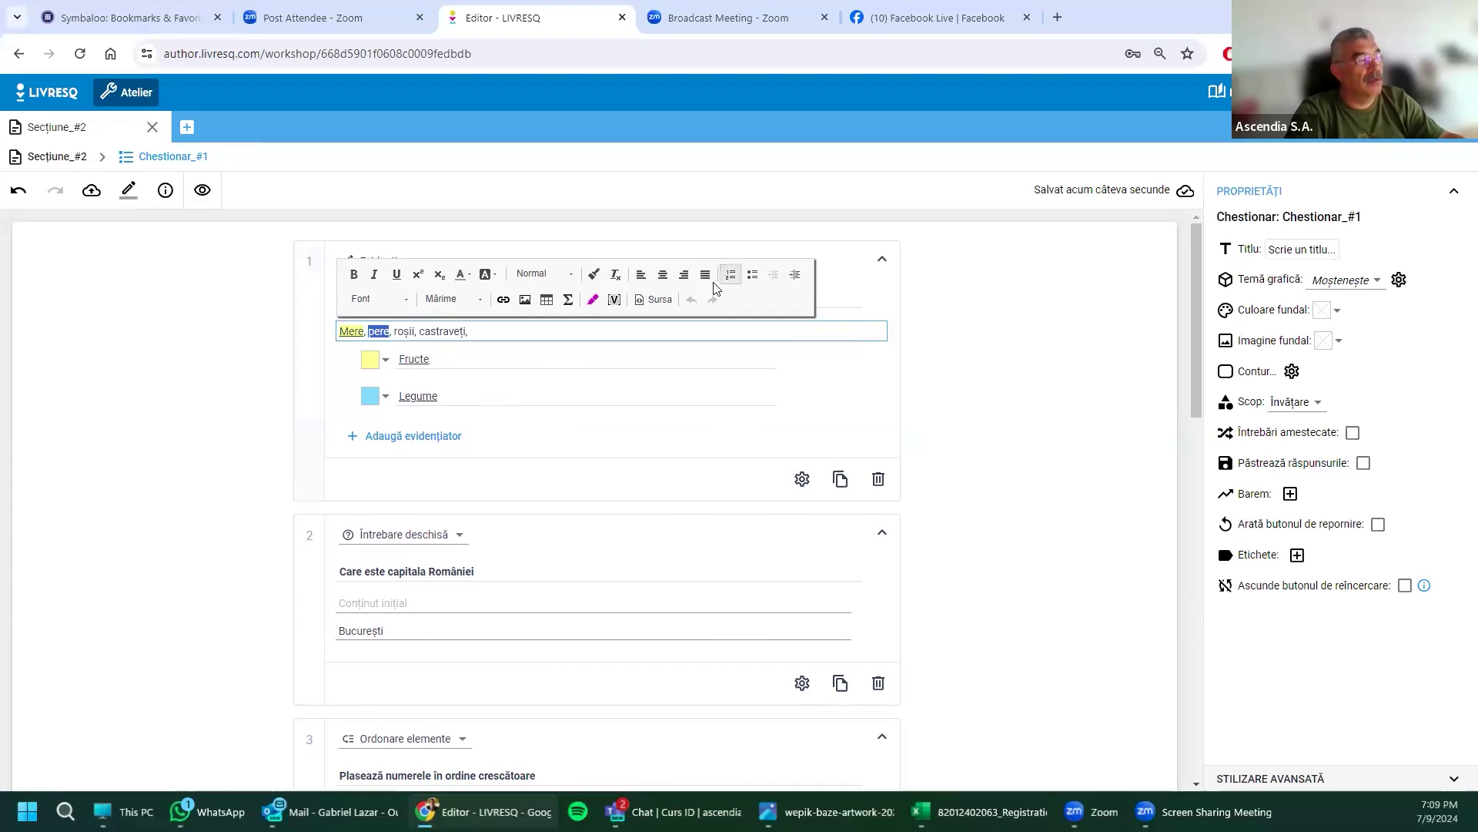
left_click(593, 299)
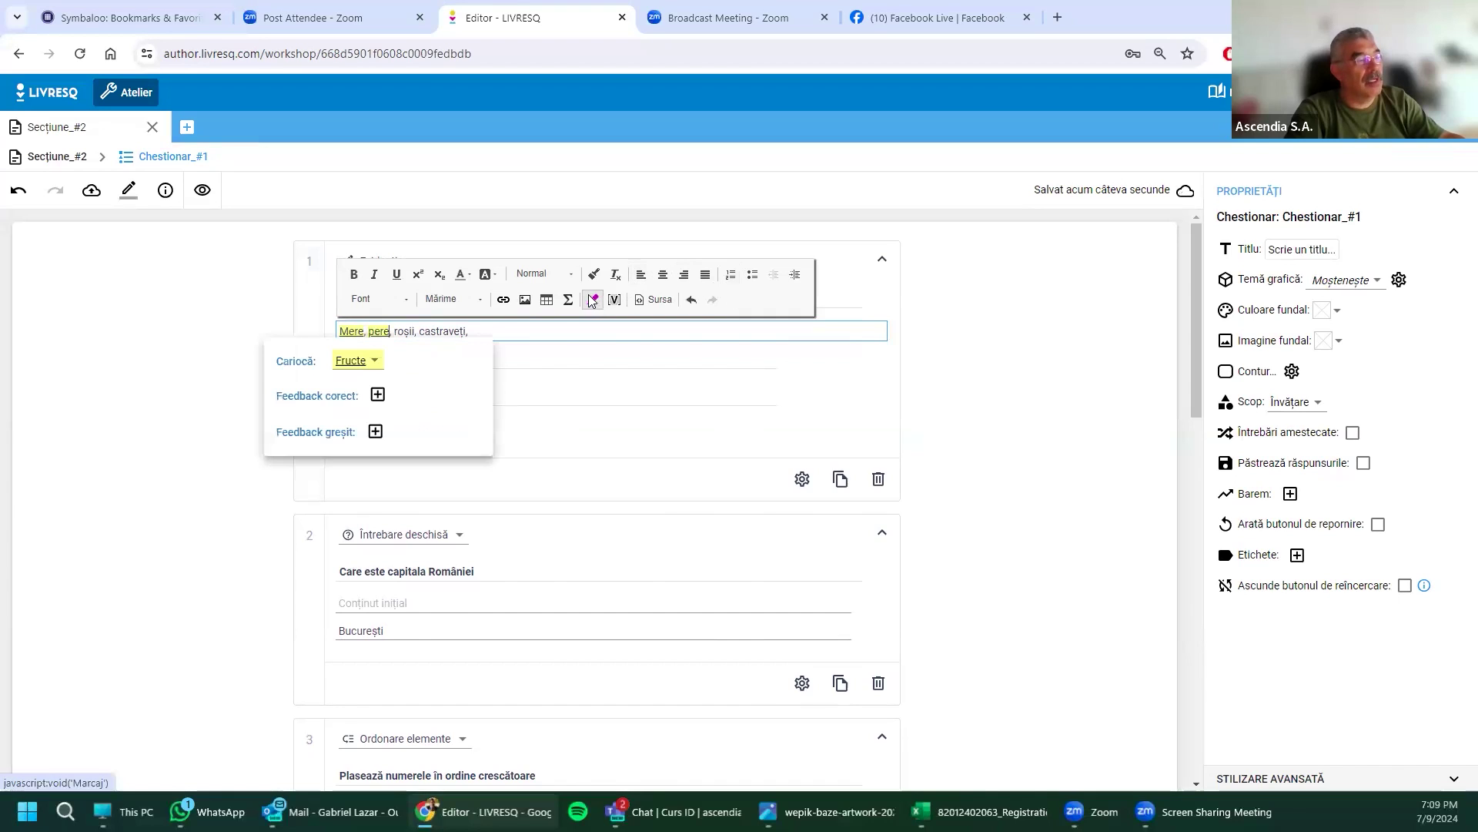
left_click(598, 373)
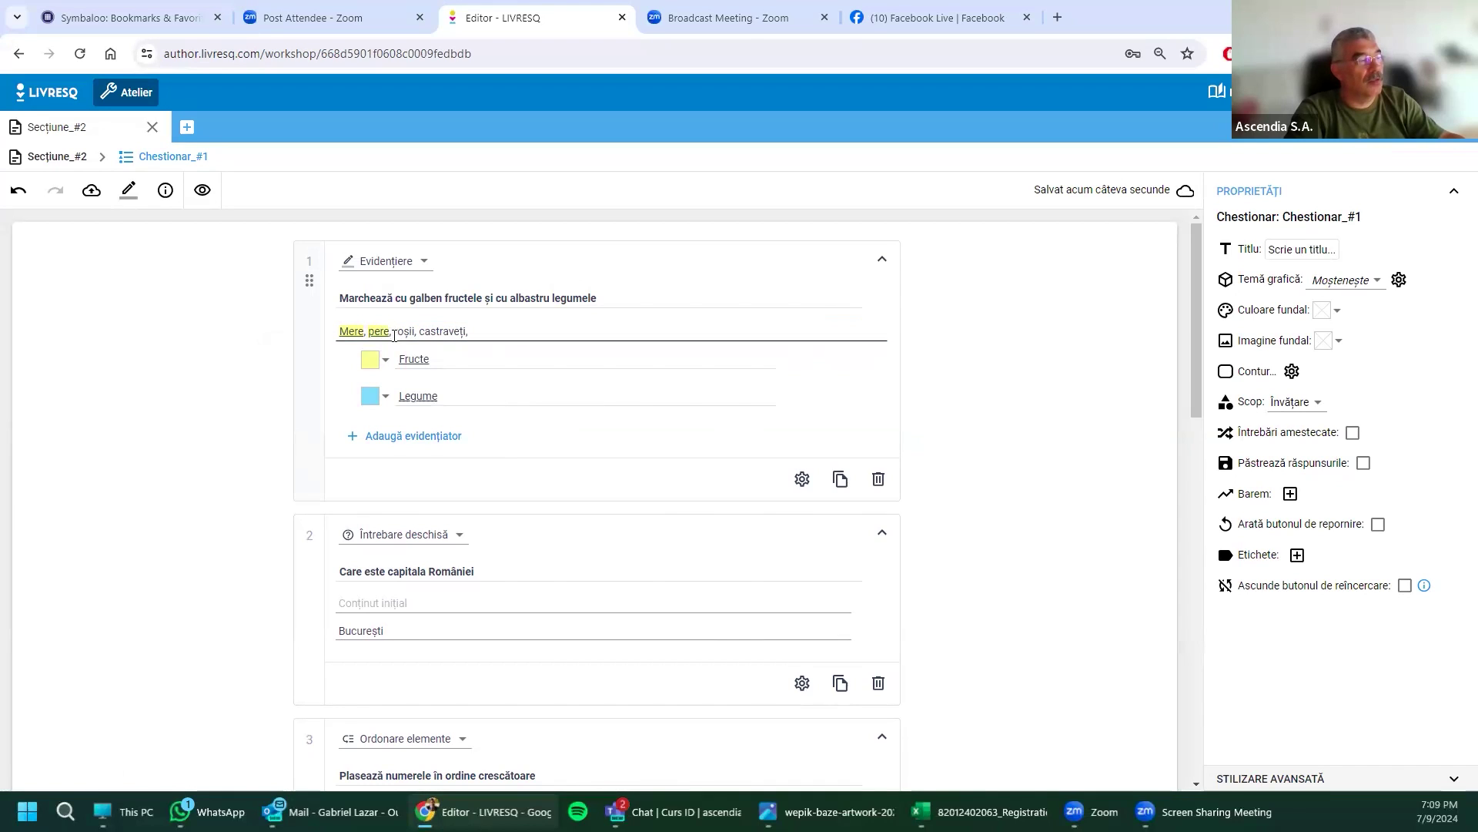
Step: Mark the words "roșii" and "castraveți" in the question text with the blue "Legume" highlighter
left_click(416, 333)
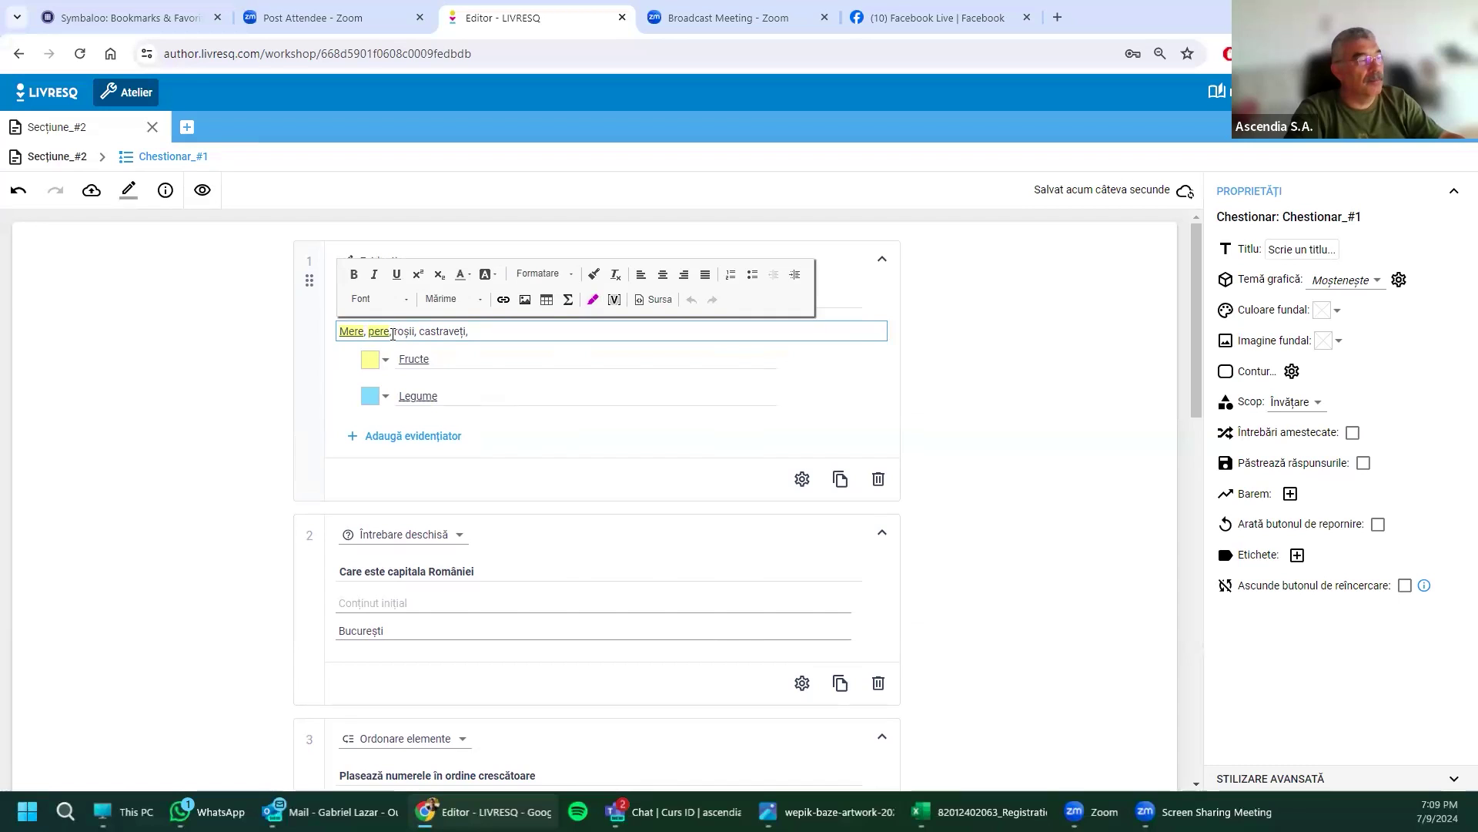
left_click_drag(396, 333, 416, 333)
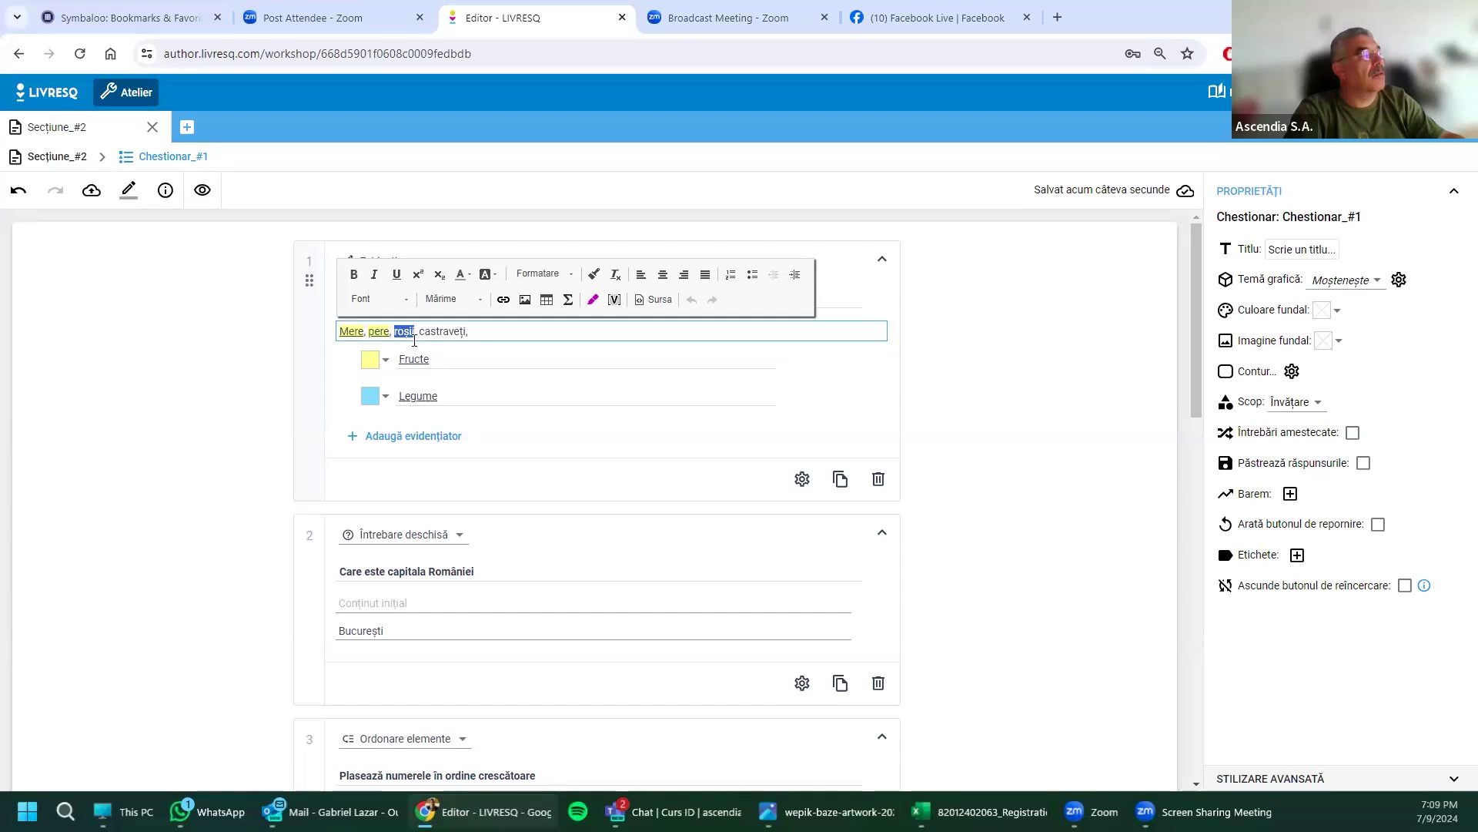
left_click(592, 299)
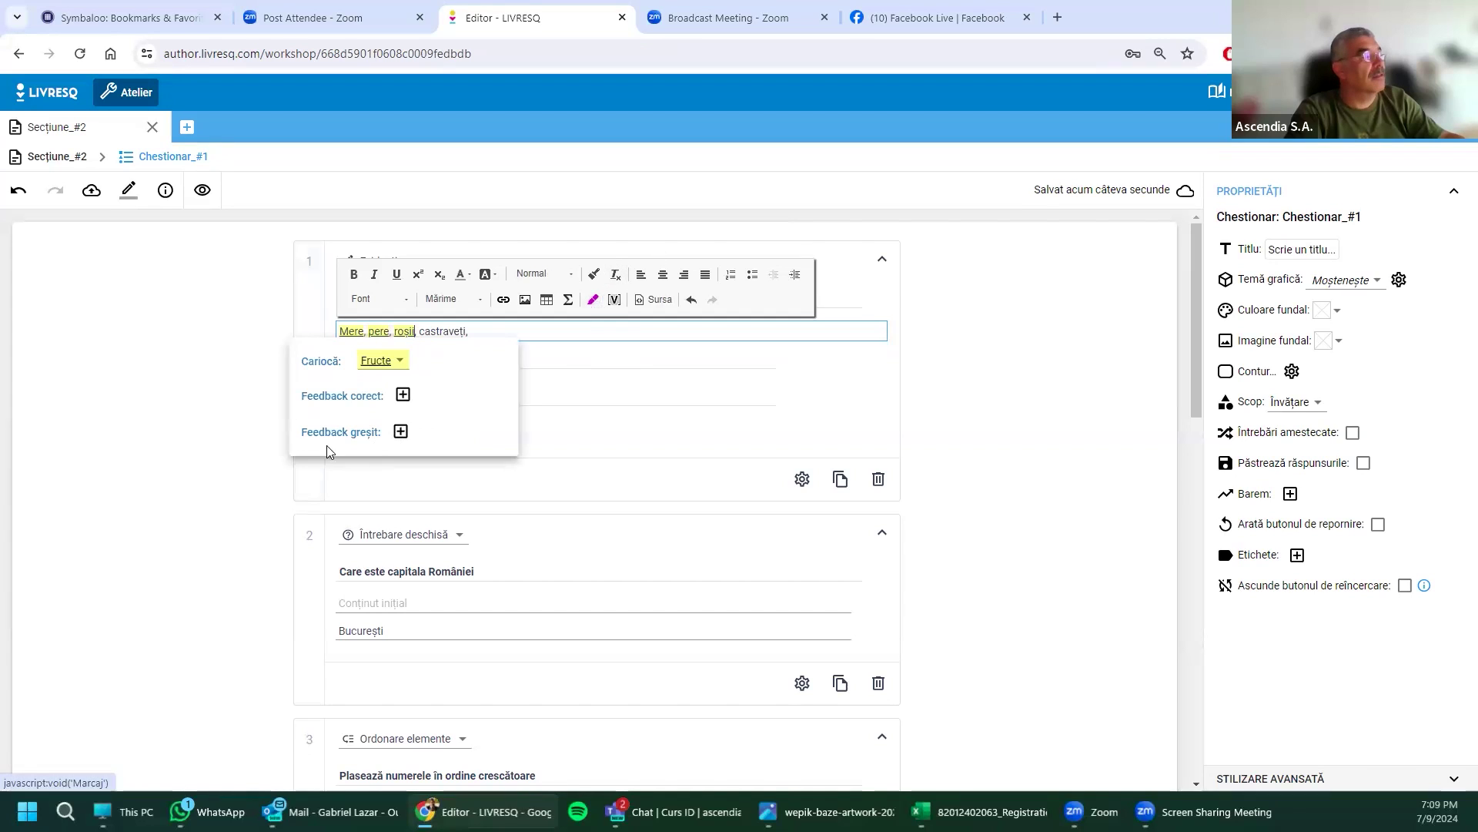
left_click(385, 362)
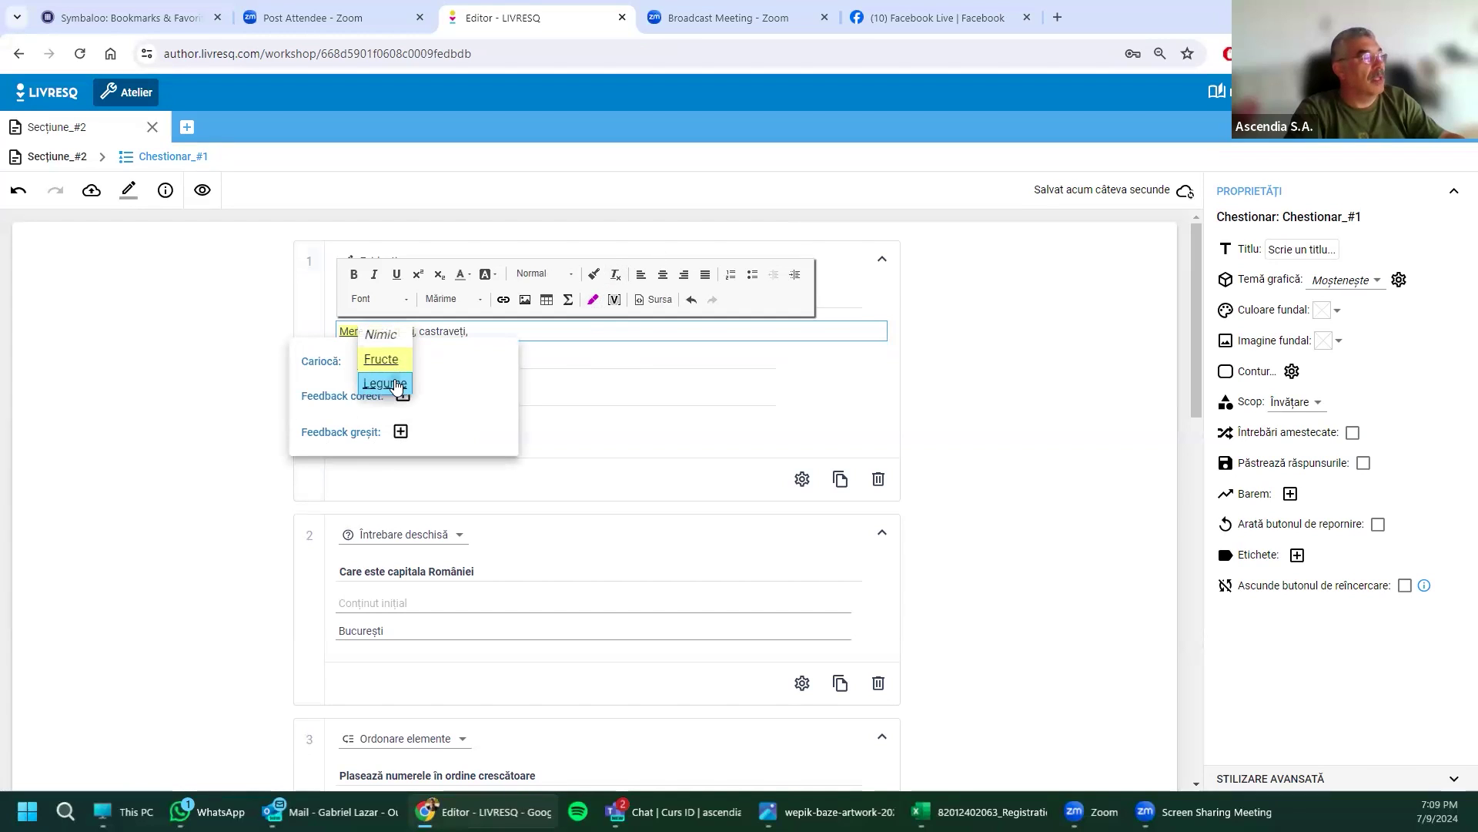
left_click(385, 384)
left_click(444, 330)
double_click(444, 331)
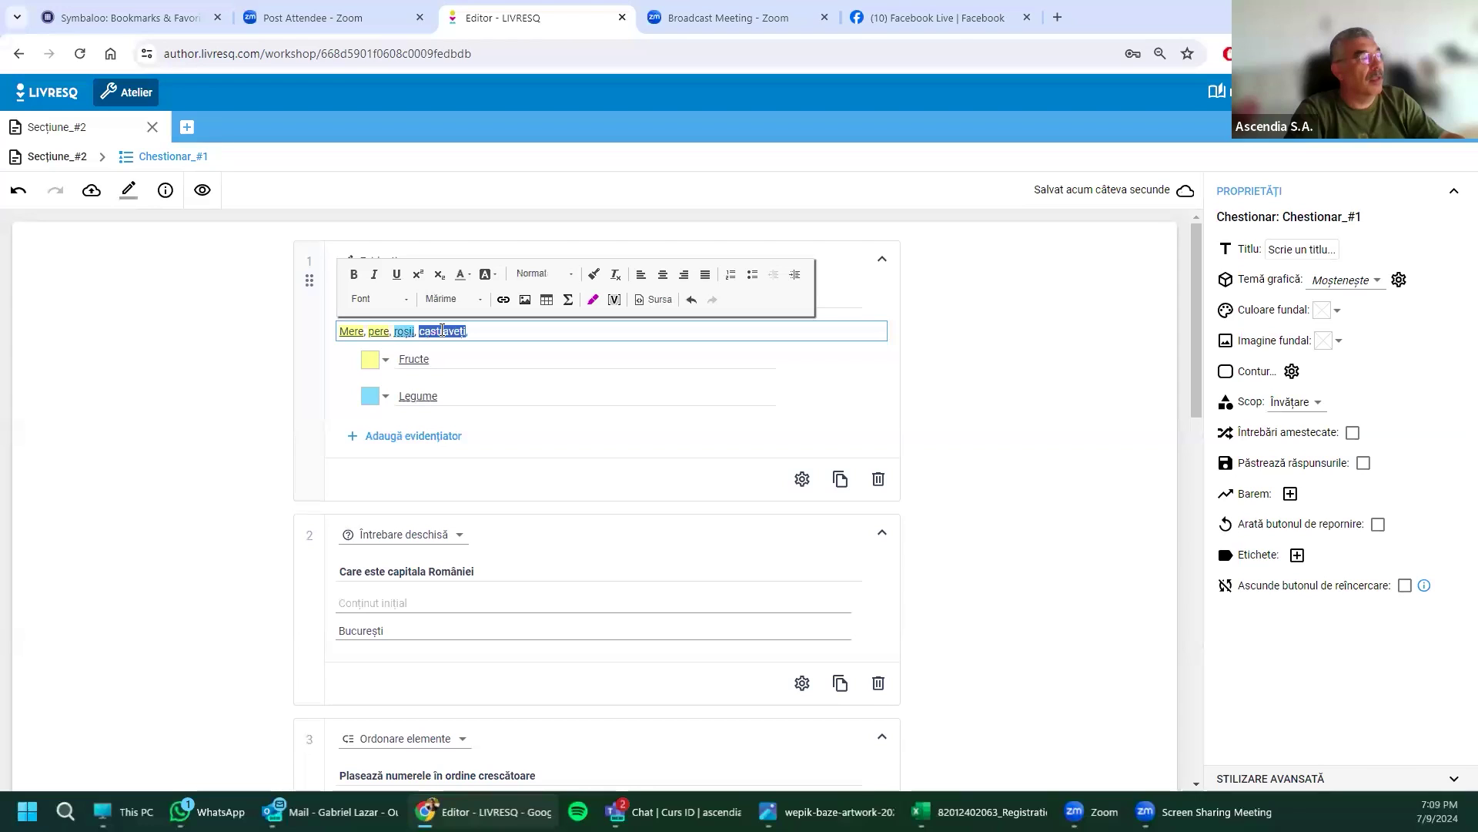
left_click(593, 299)
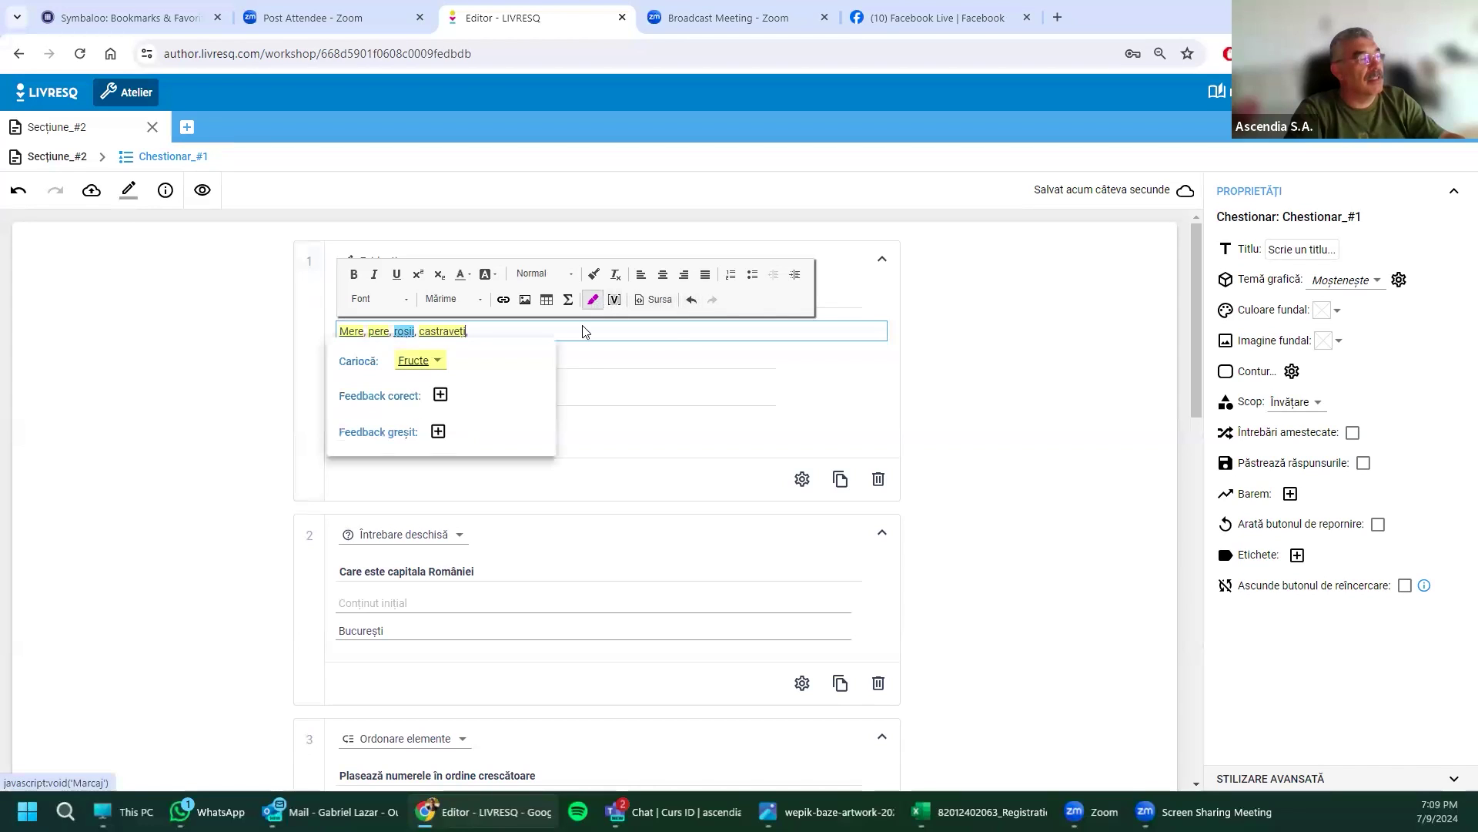
left_click(420, 360)
left_click(428, 397)
Step: Append the unmarked word "geantă" to the end of the question text and check the question's display options
left_click(491, 327)
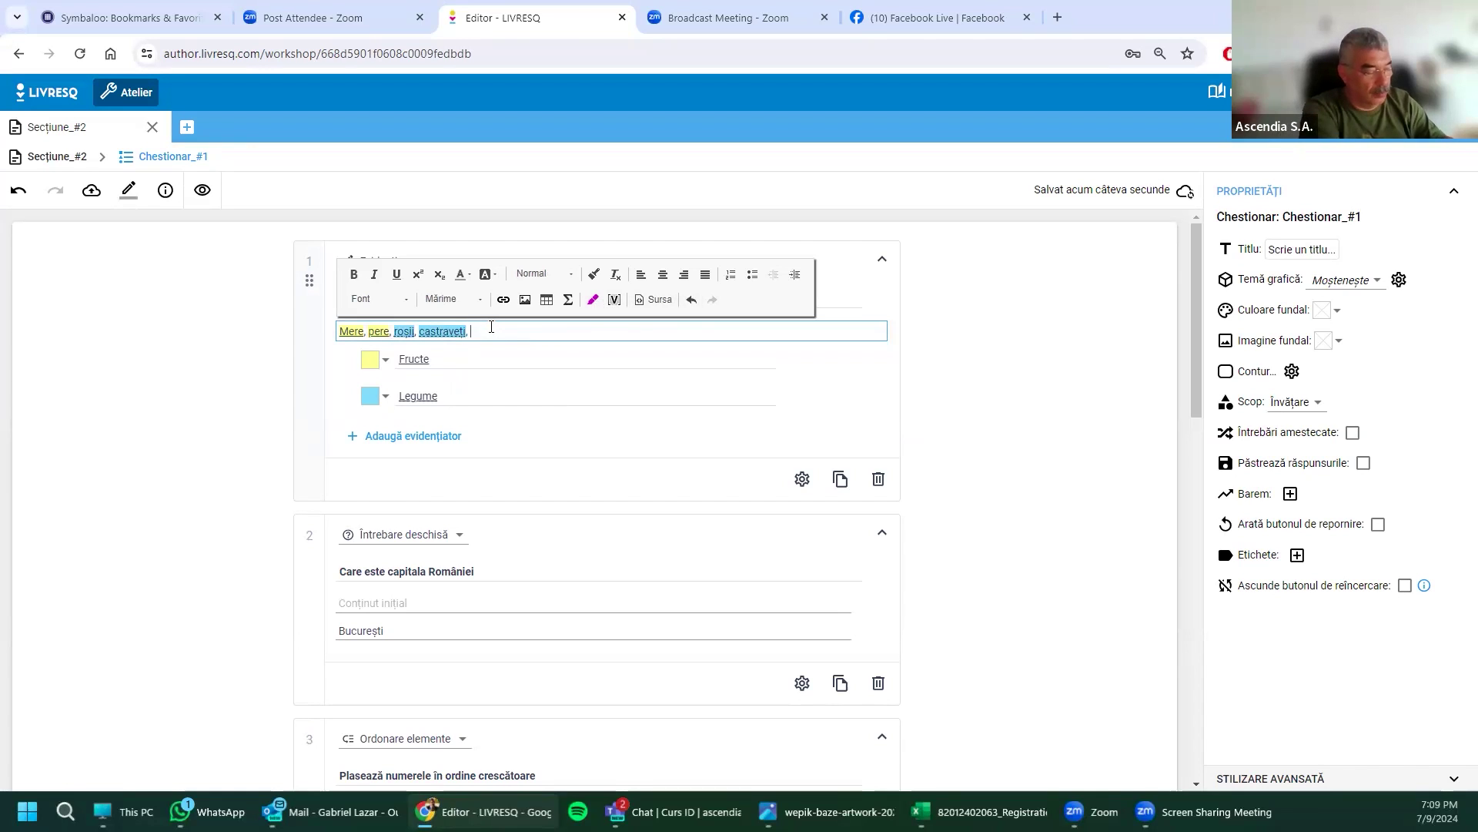
type(", geantă")
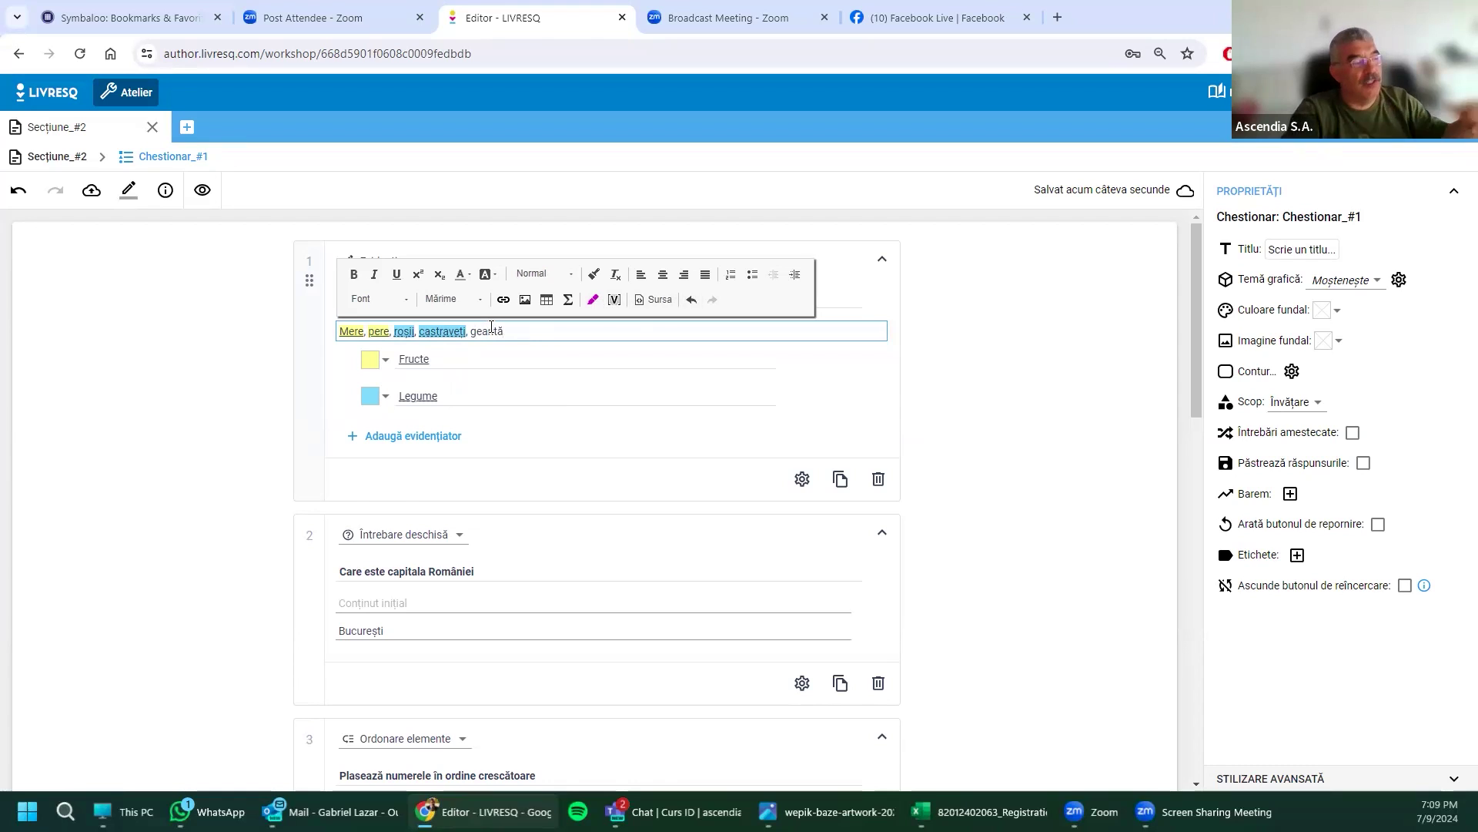
left_click(986, 405)
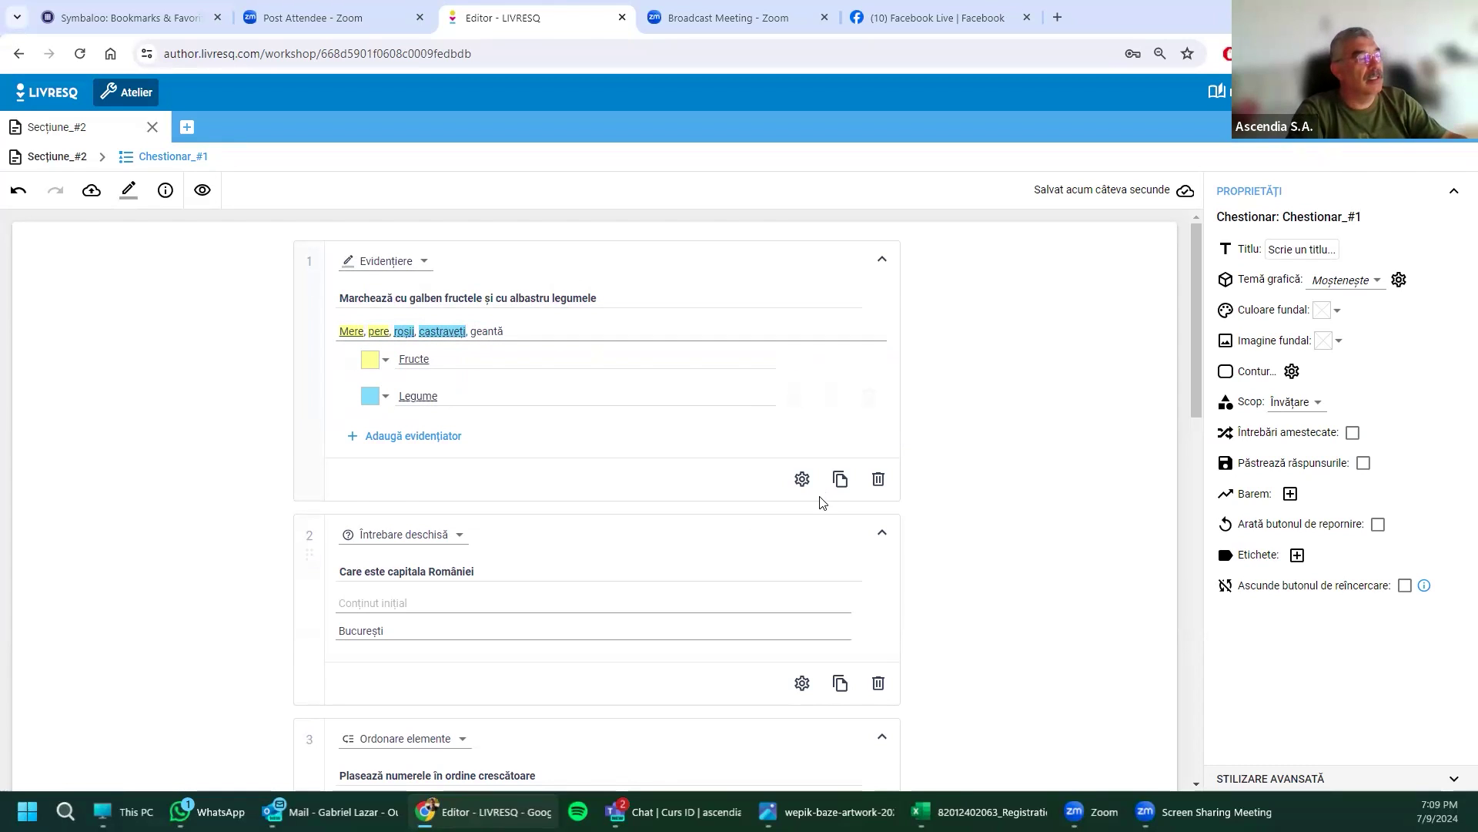
left_click(801, 479)
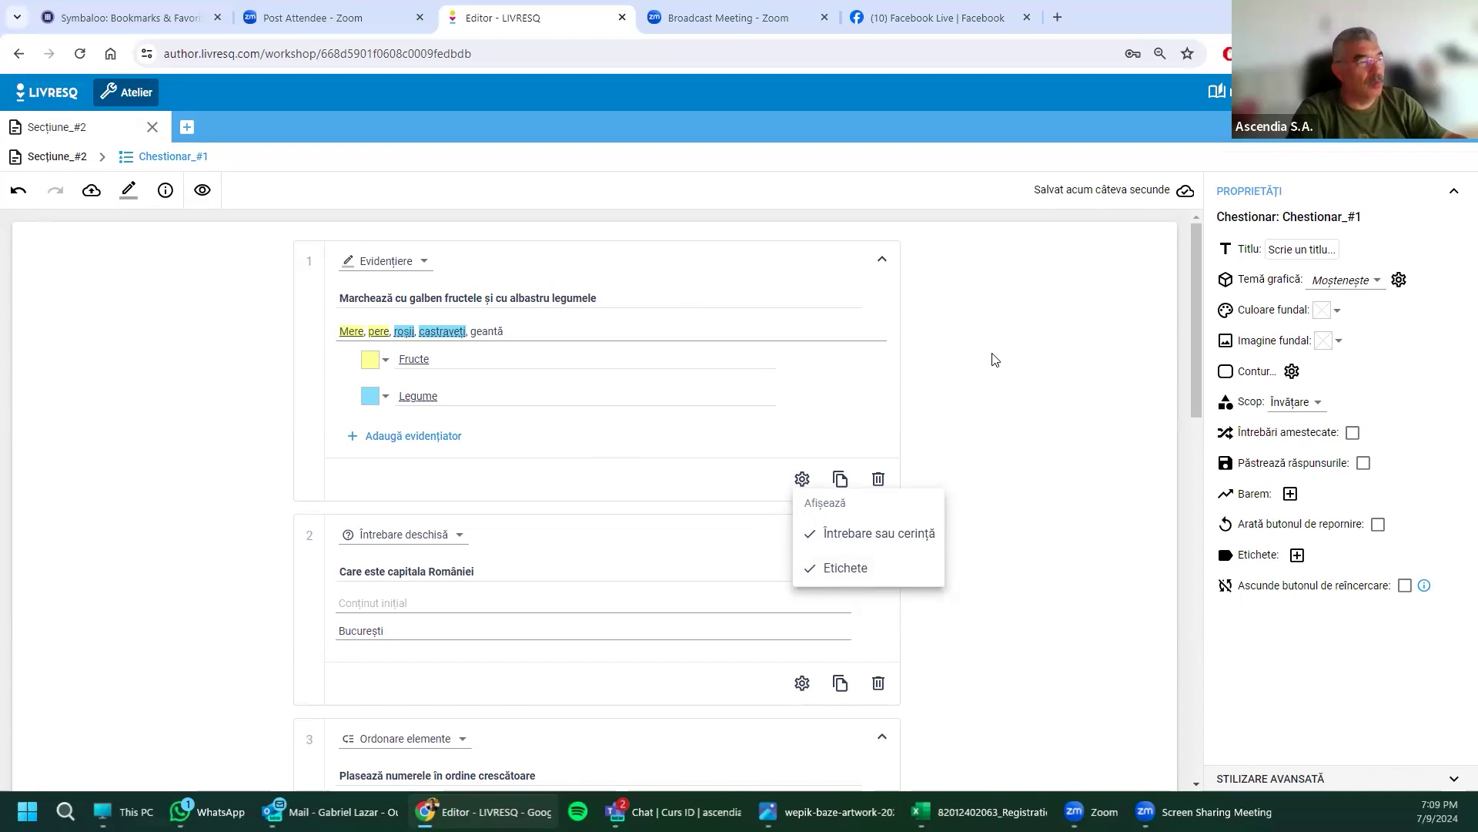
left_click(854, 311)
Step: Preview the questionnaire and test the word "Mere", marking it first as "Legume" and again as "Fructe"
left_click(203, 190)
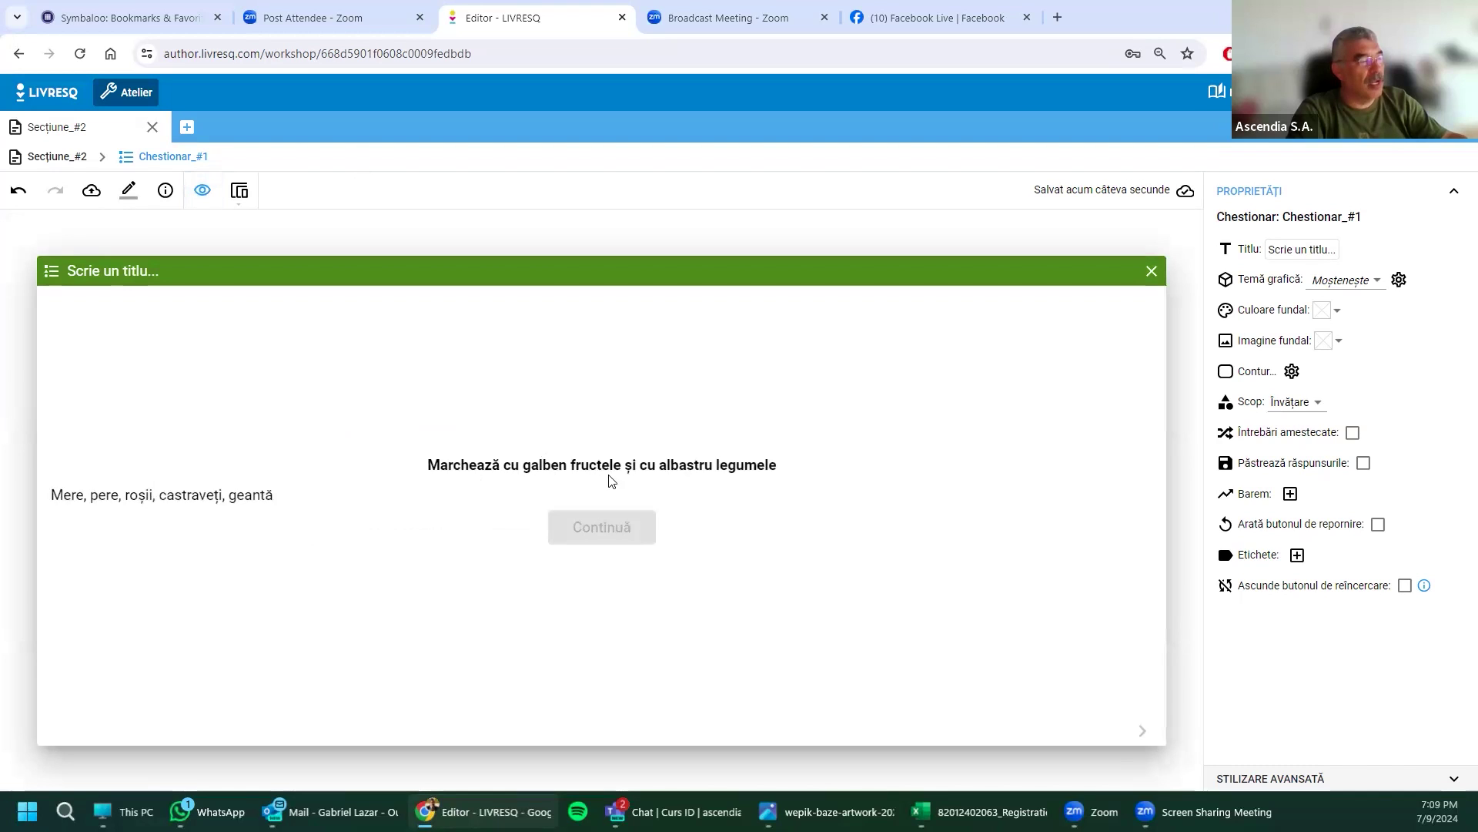
double_click(63, 495)
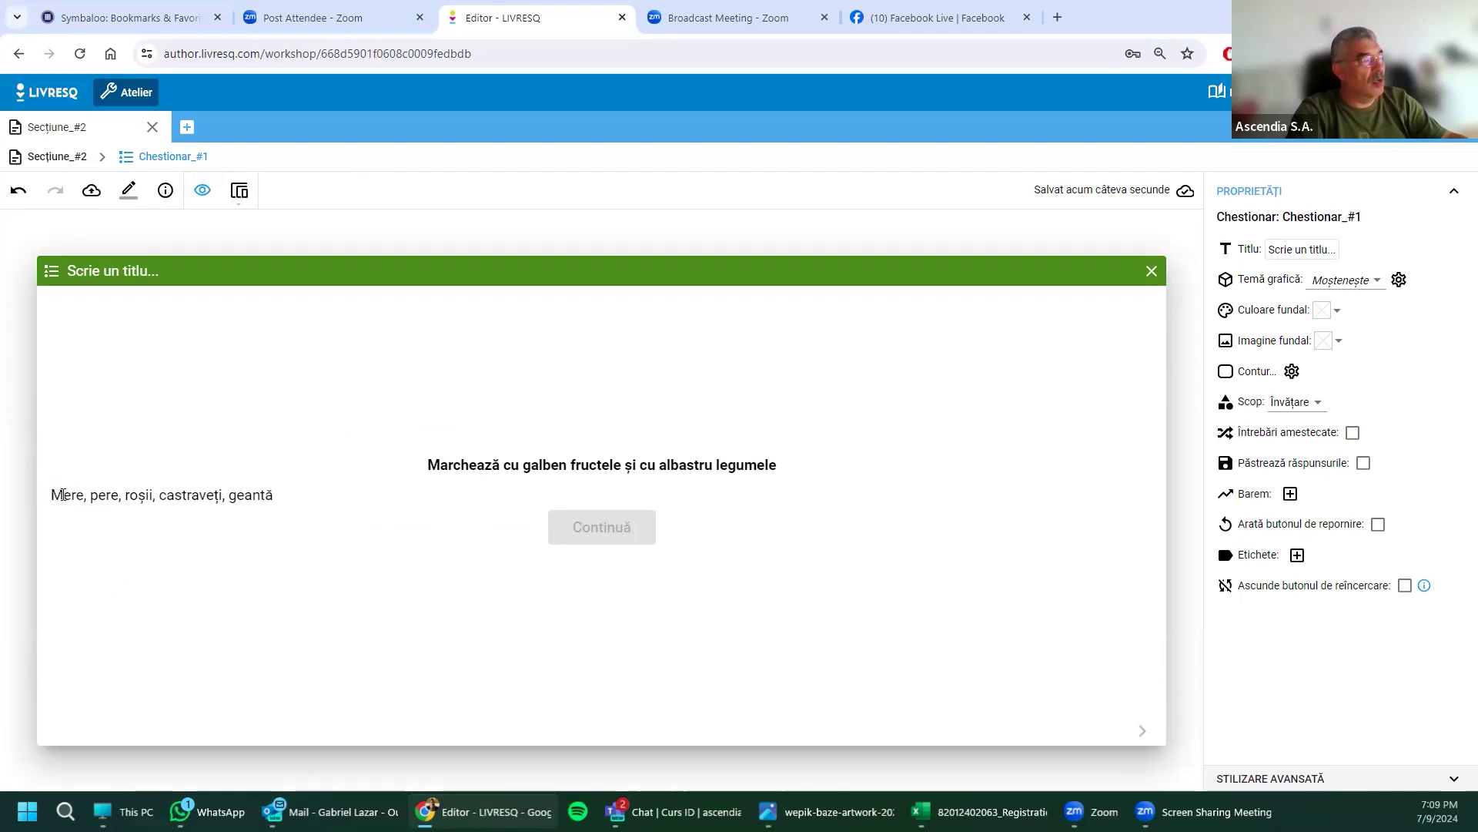
double_click(63, 495)
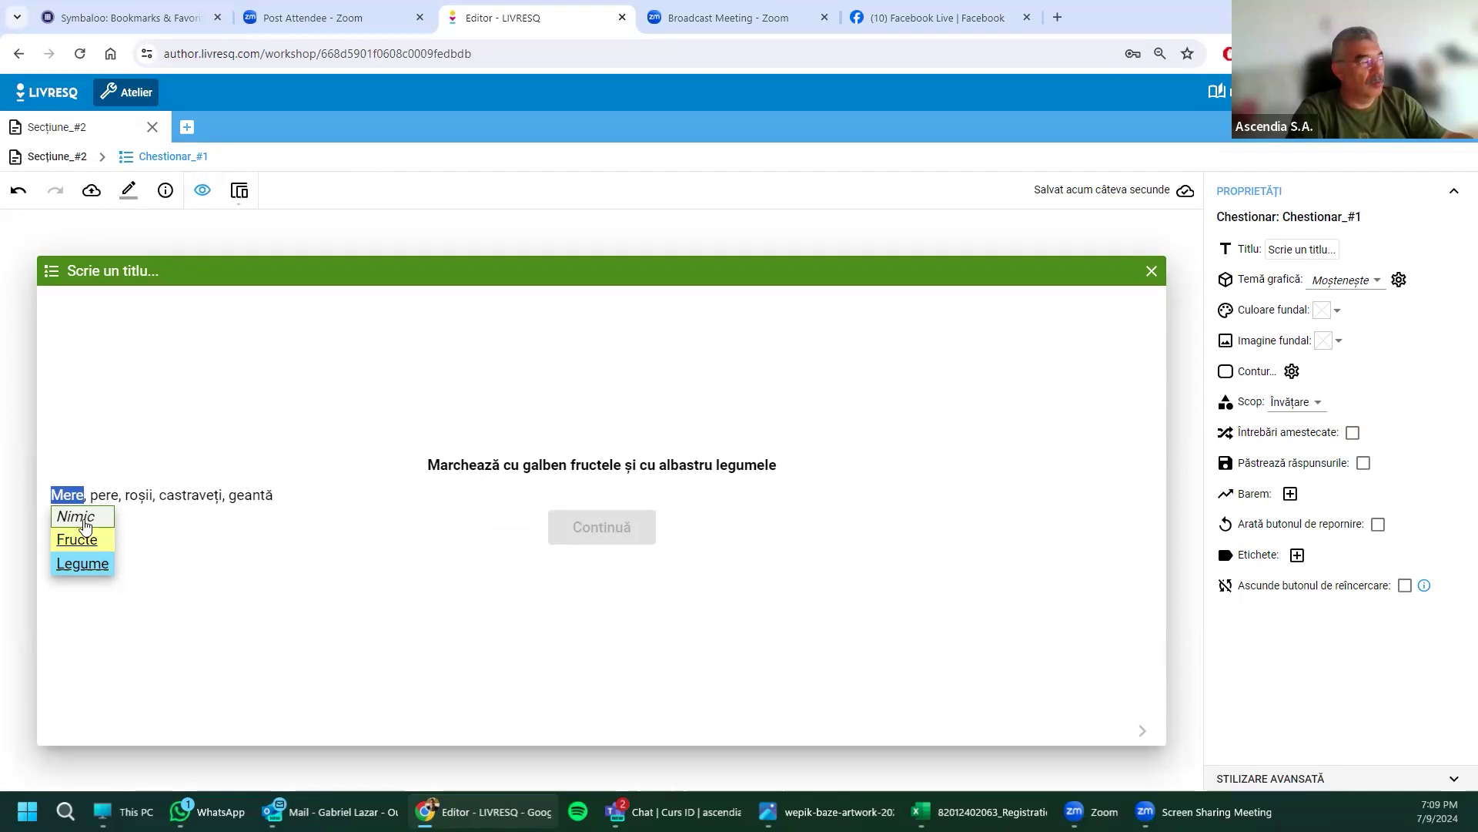
left_click(76, 566)
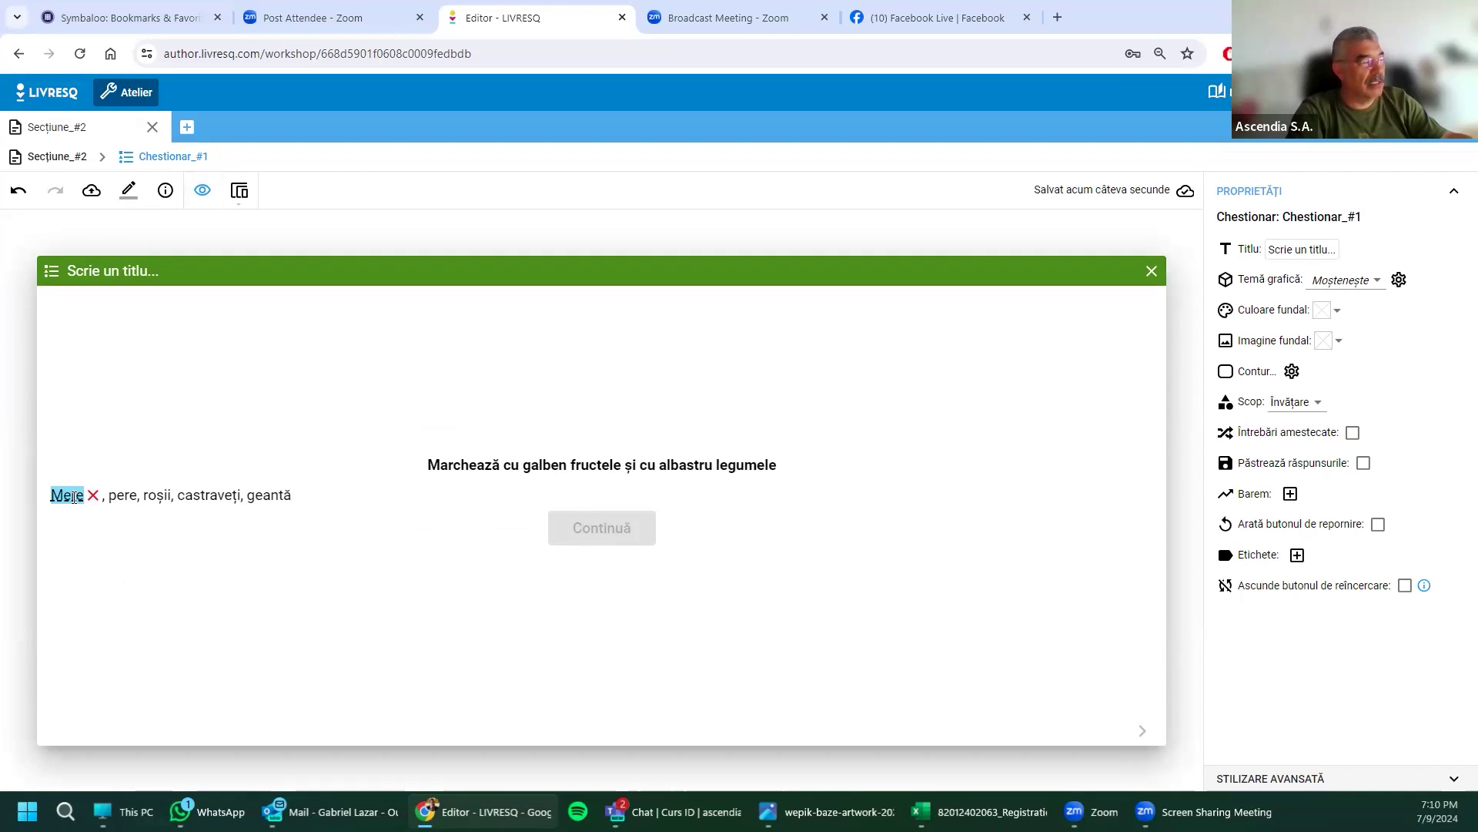
left_click(74, 497)
left_click(87, 545)
Step: Answer the rest of the previewed question, marking "castraveți" and "roșii" as "Legume" and "pere" as "Fructe"
left_click(208, 495)
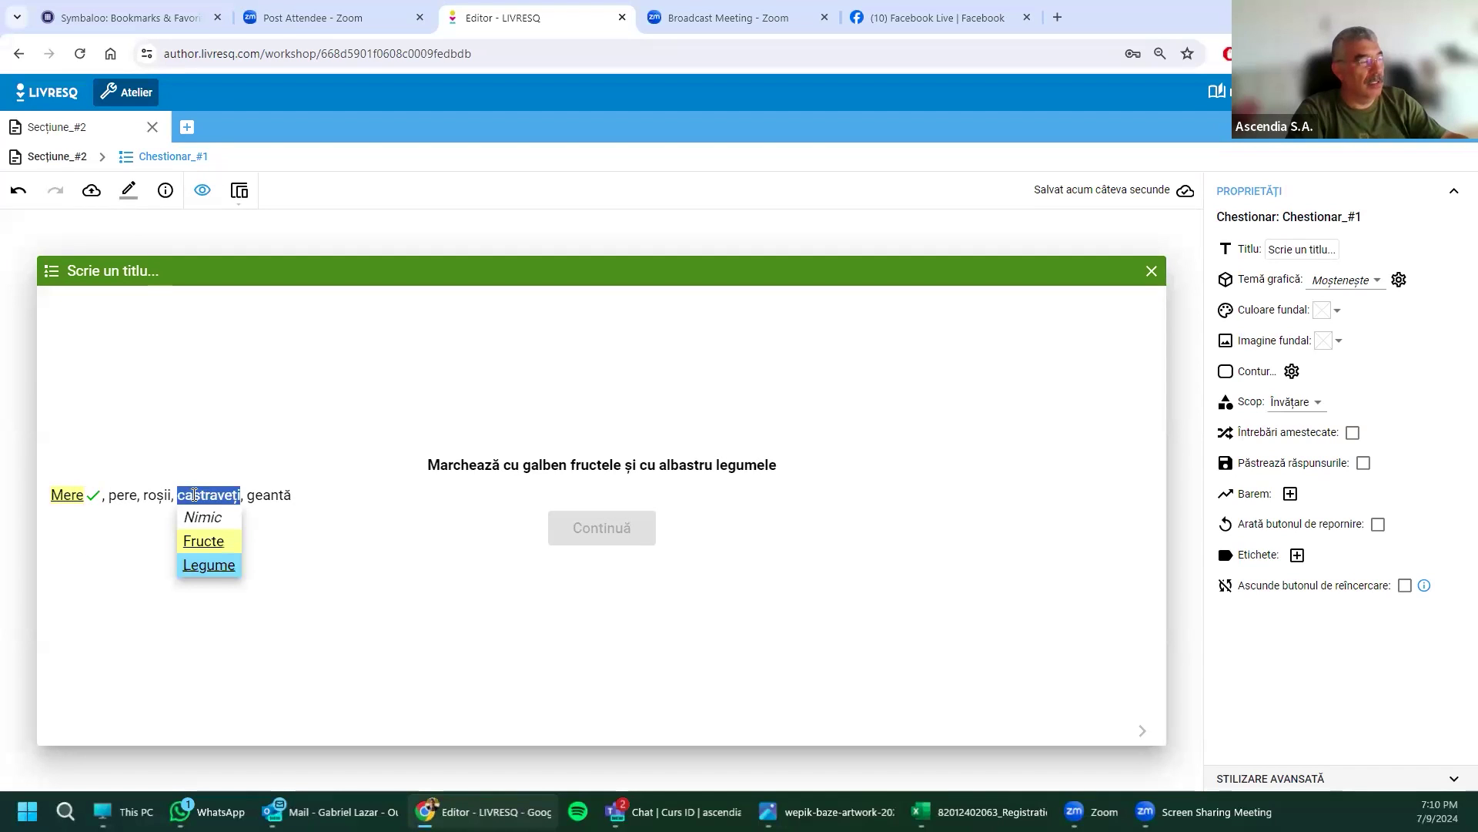
left_click(211, 564)
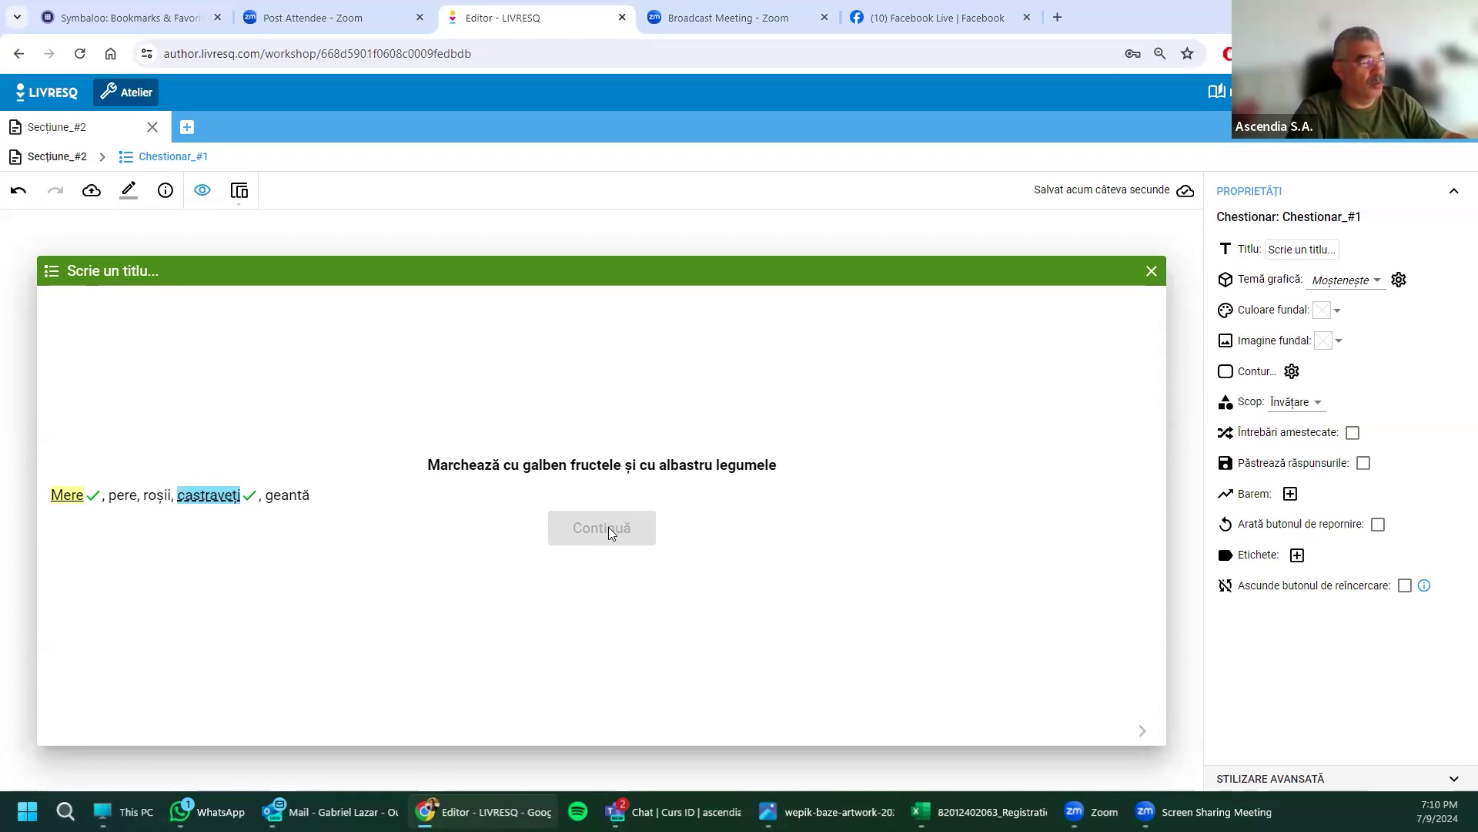
left_click(129, 496)
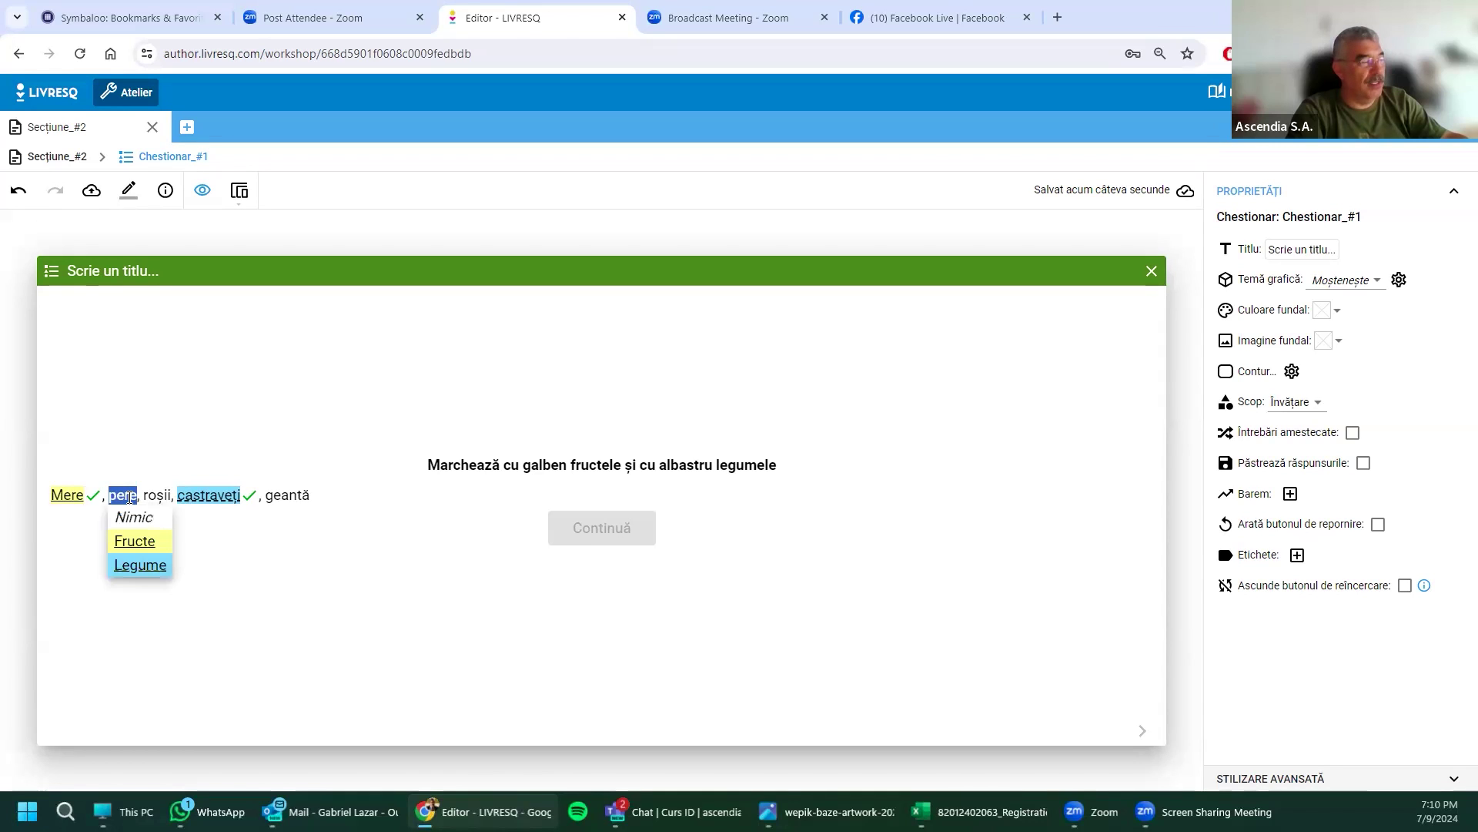
left_click(139, 539)
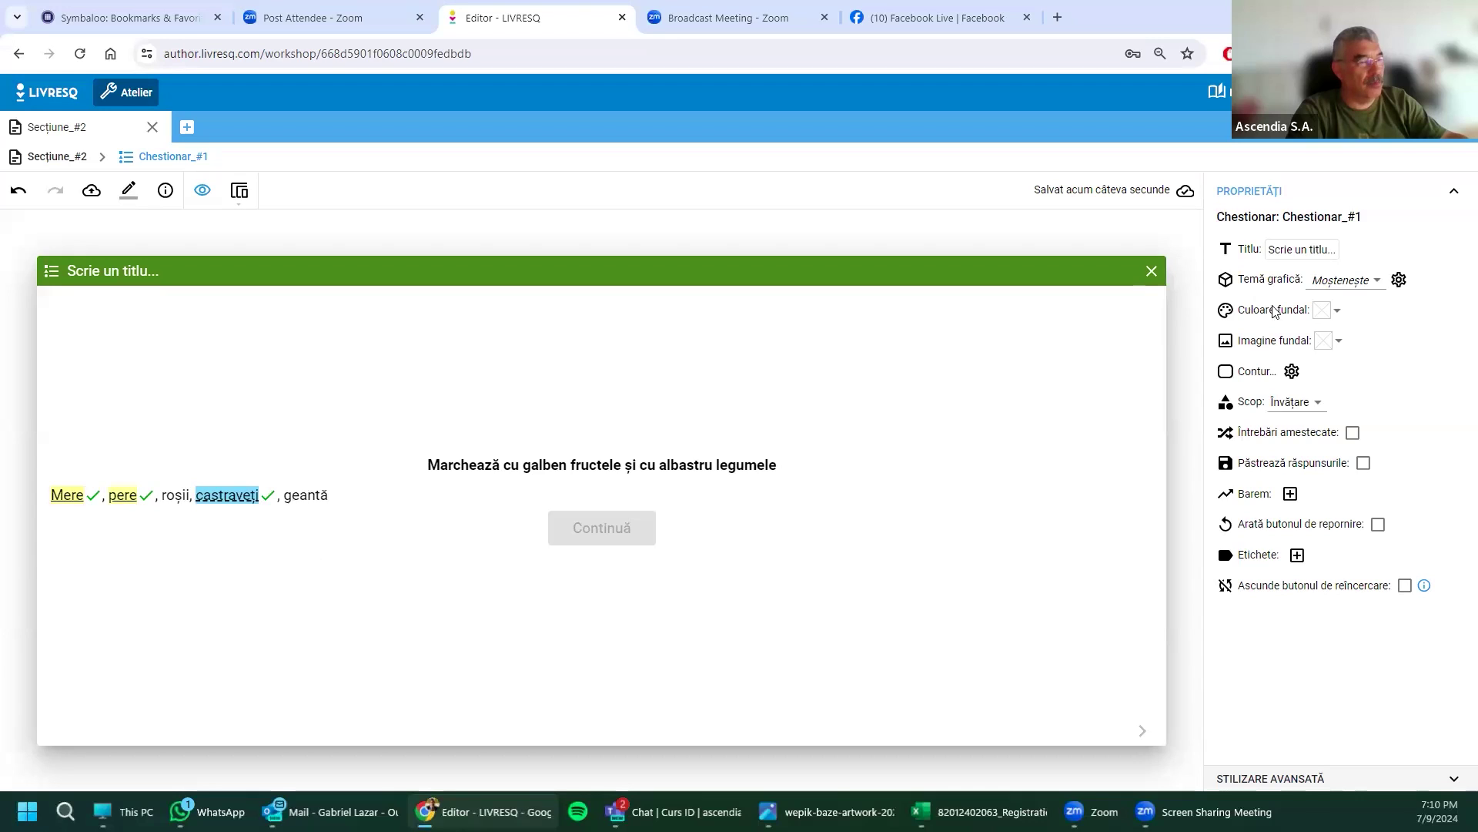
left_click(175, 495)
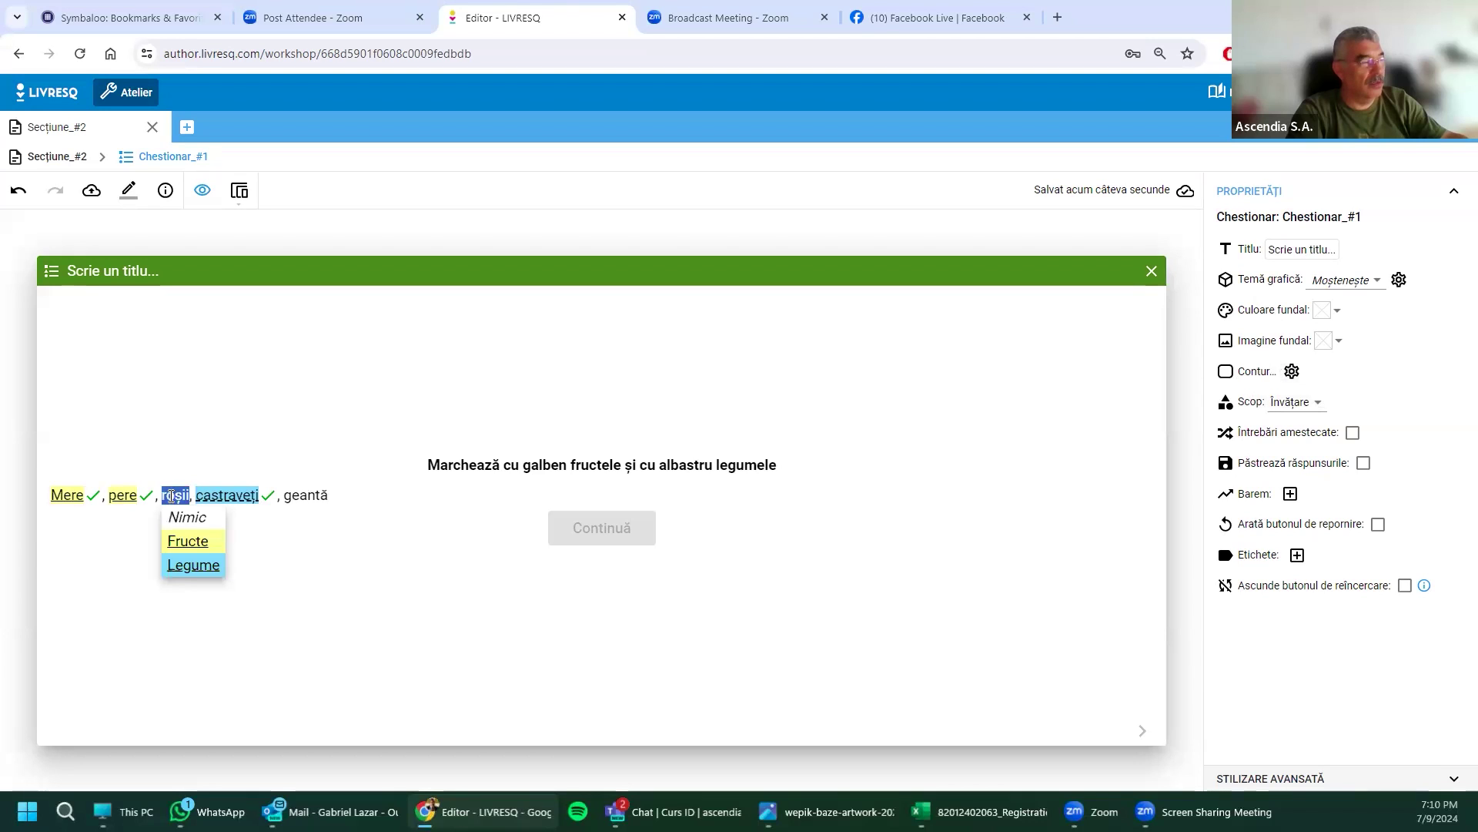
left_click(193, 566)
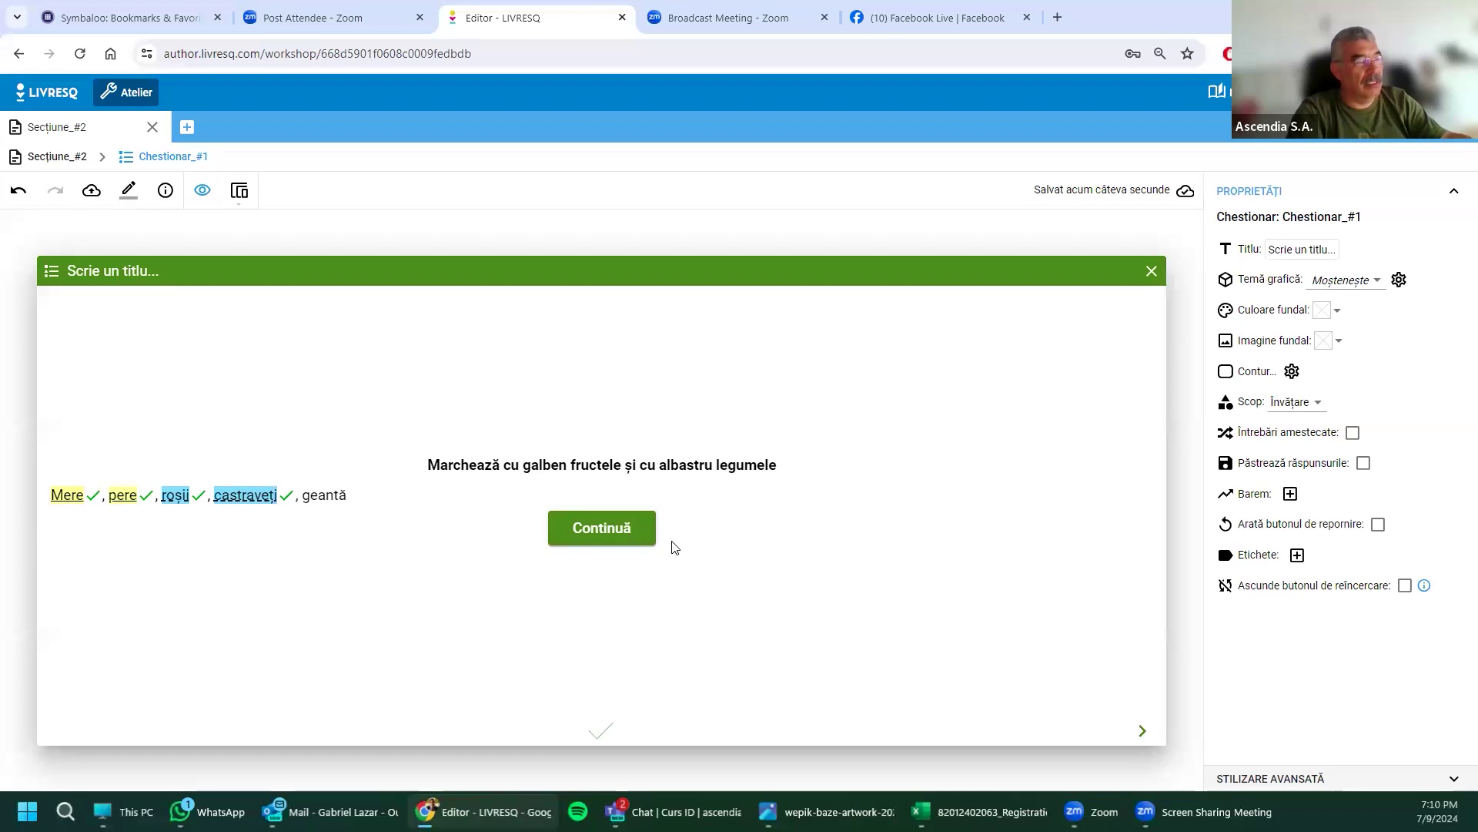
Step: Close the preview and duplicate the first highlighting question
left_click(1152, 272)
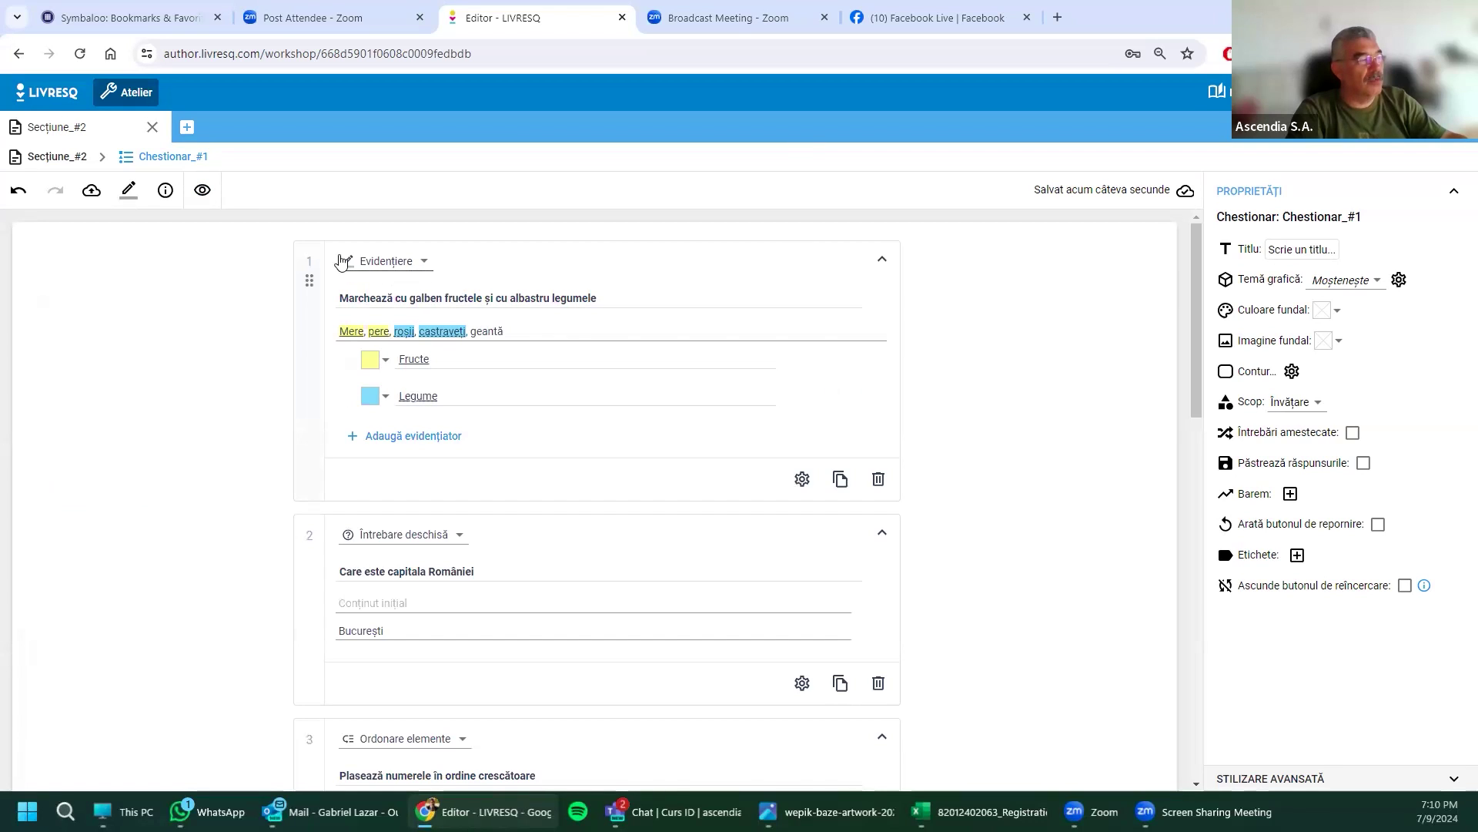
left_click(840, 479)
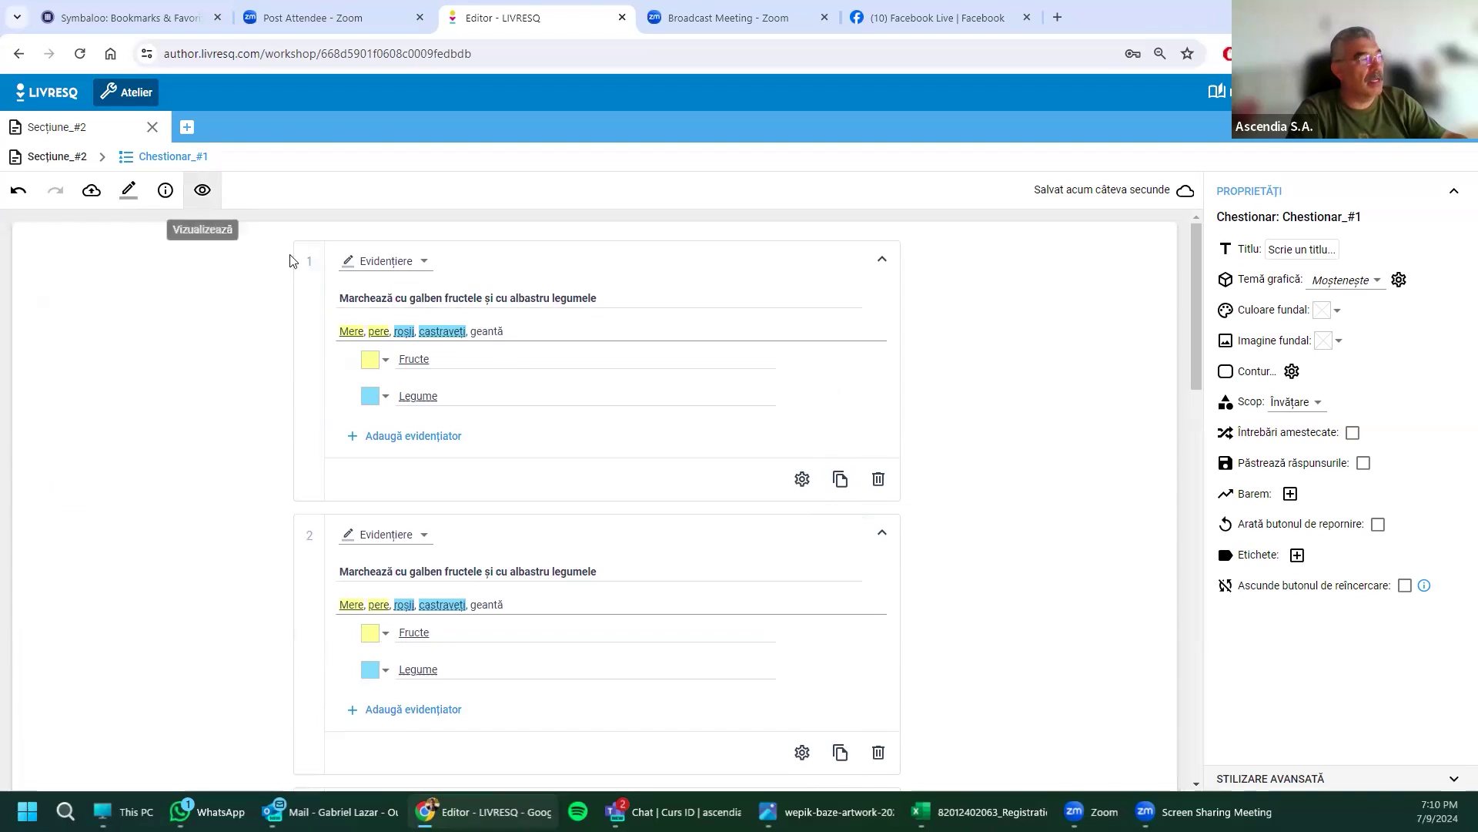
Step: Try converting the first highlighting question to the "Completare spații" type and check its carried-over text and answer options
left_click(423, 260)
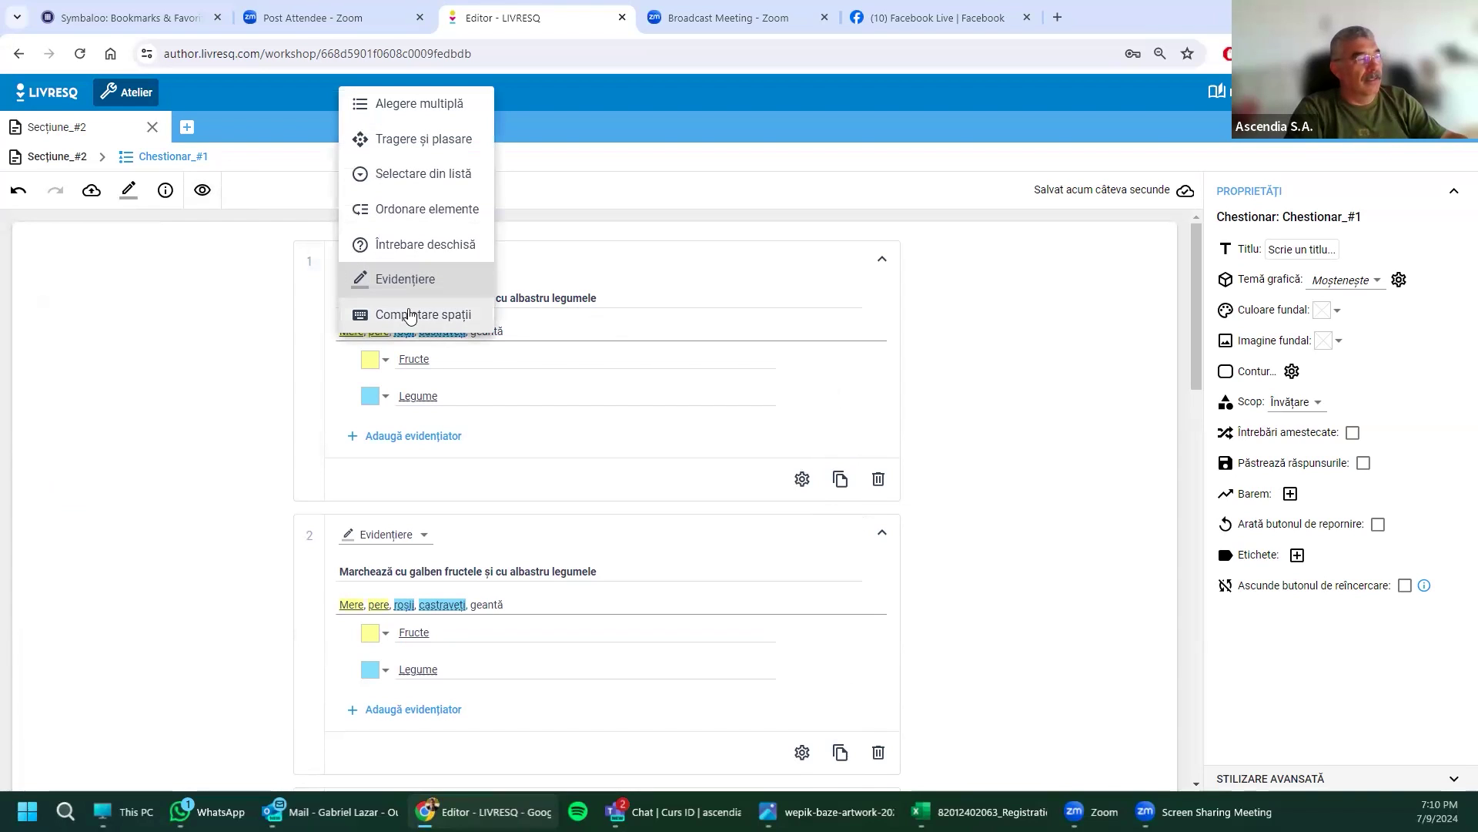
left_click(409, 314)
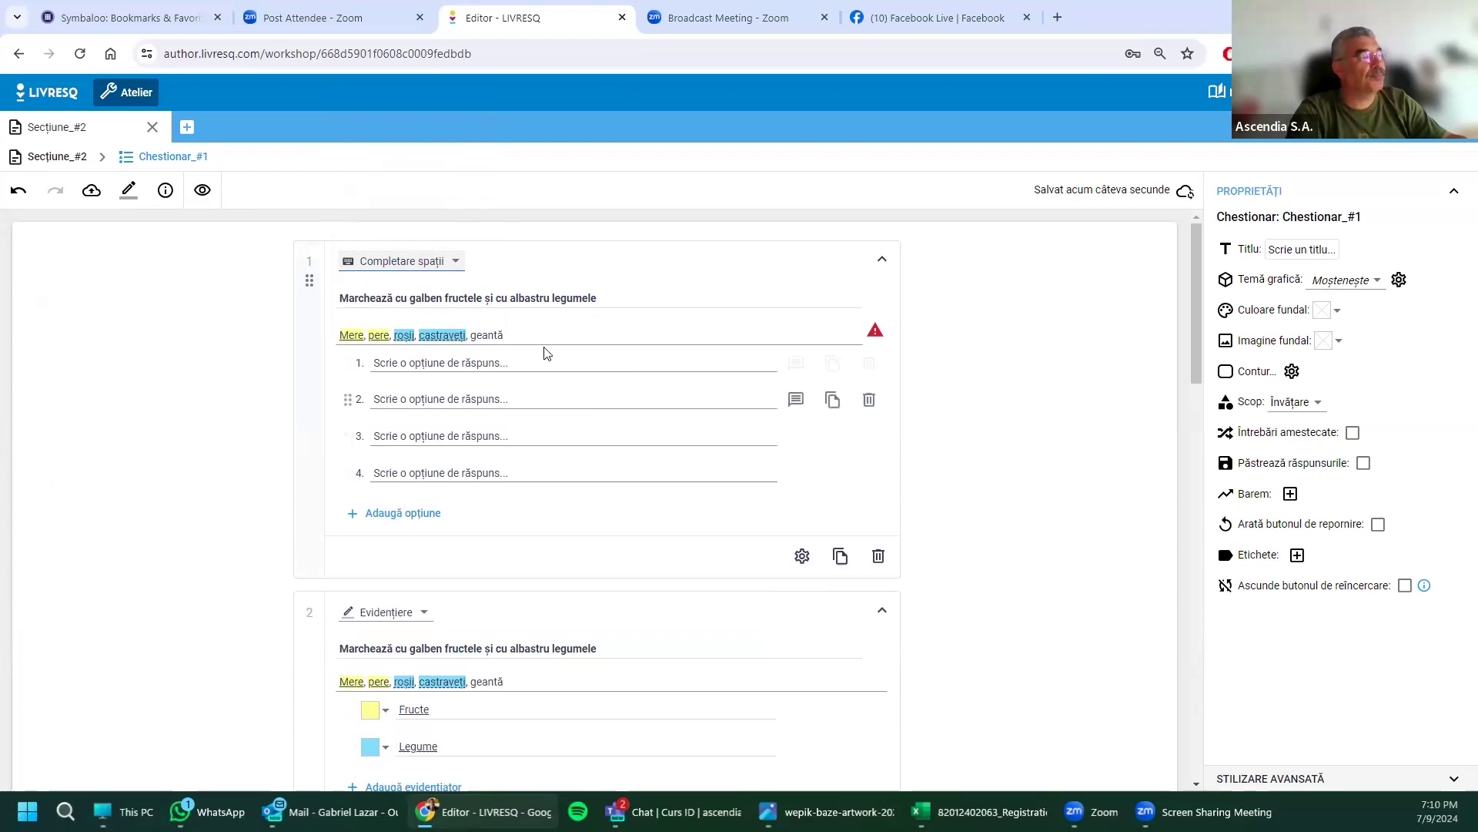
scroll(512, 429, "down", 2)
scroll(512, 429, "up", 2)
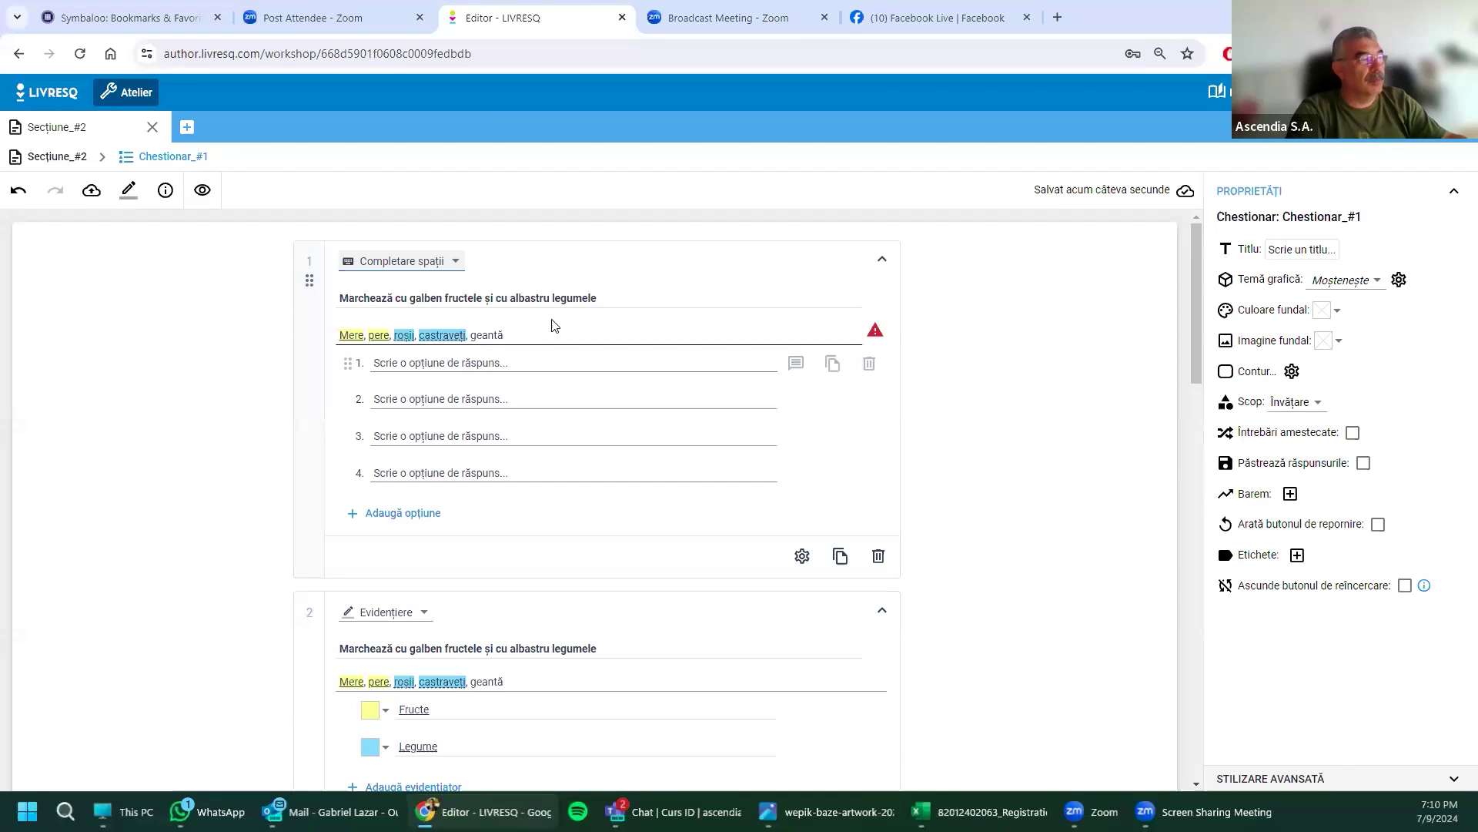
left_click(530, 333)
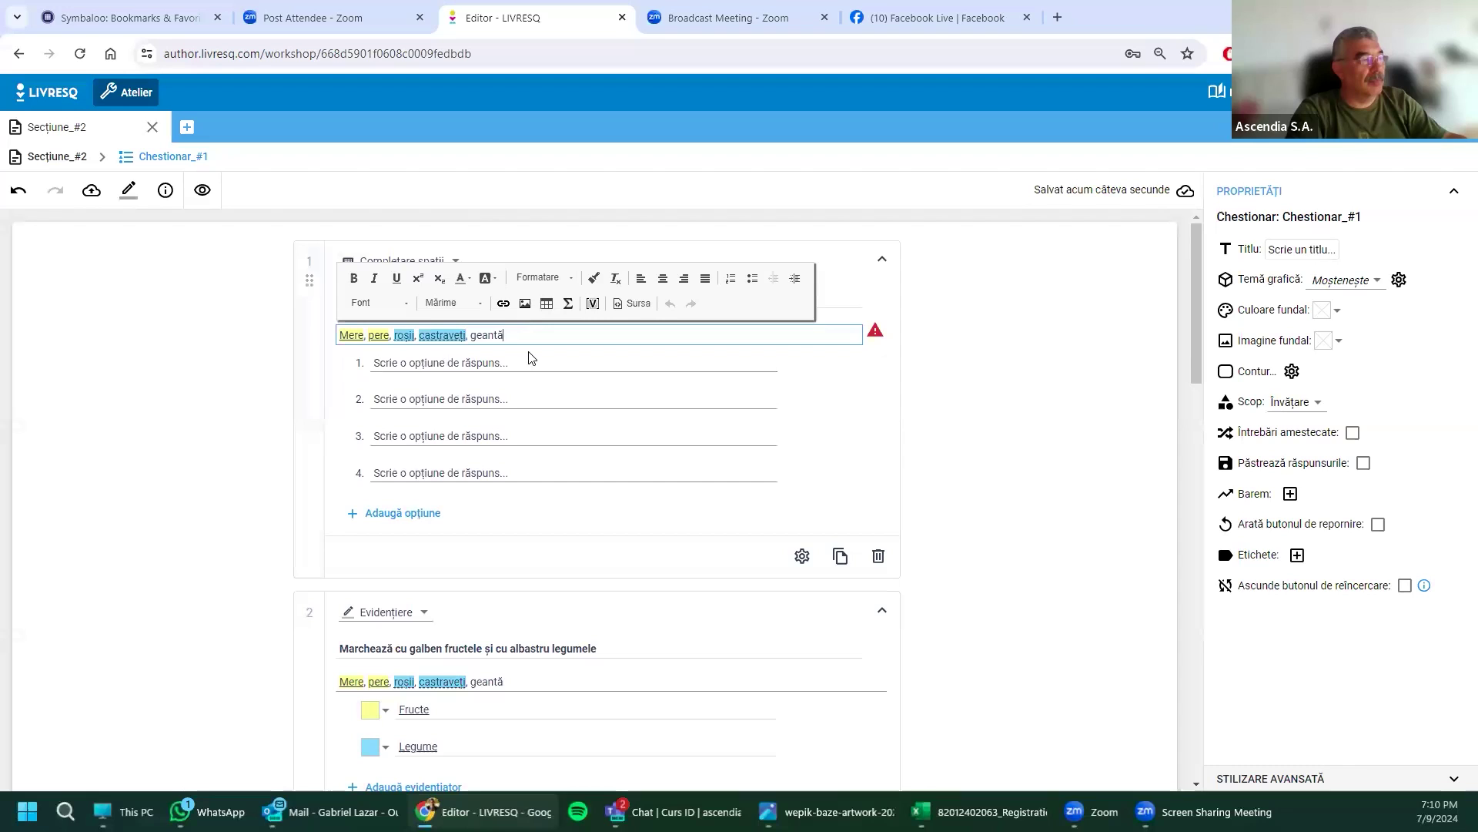
left_click(484, 387)
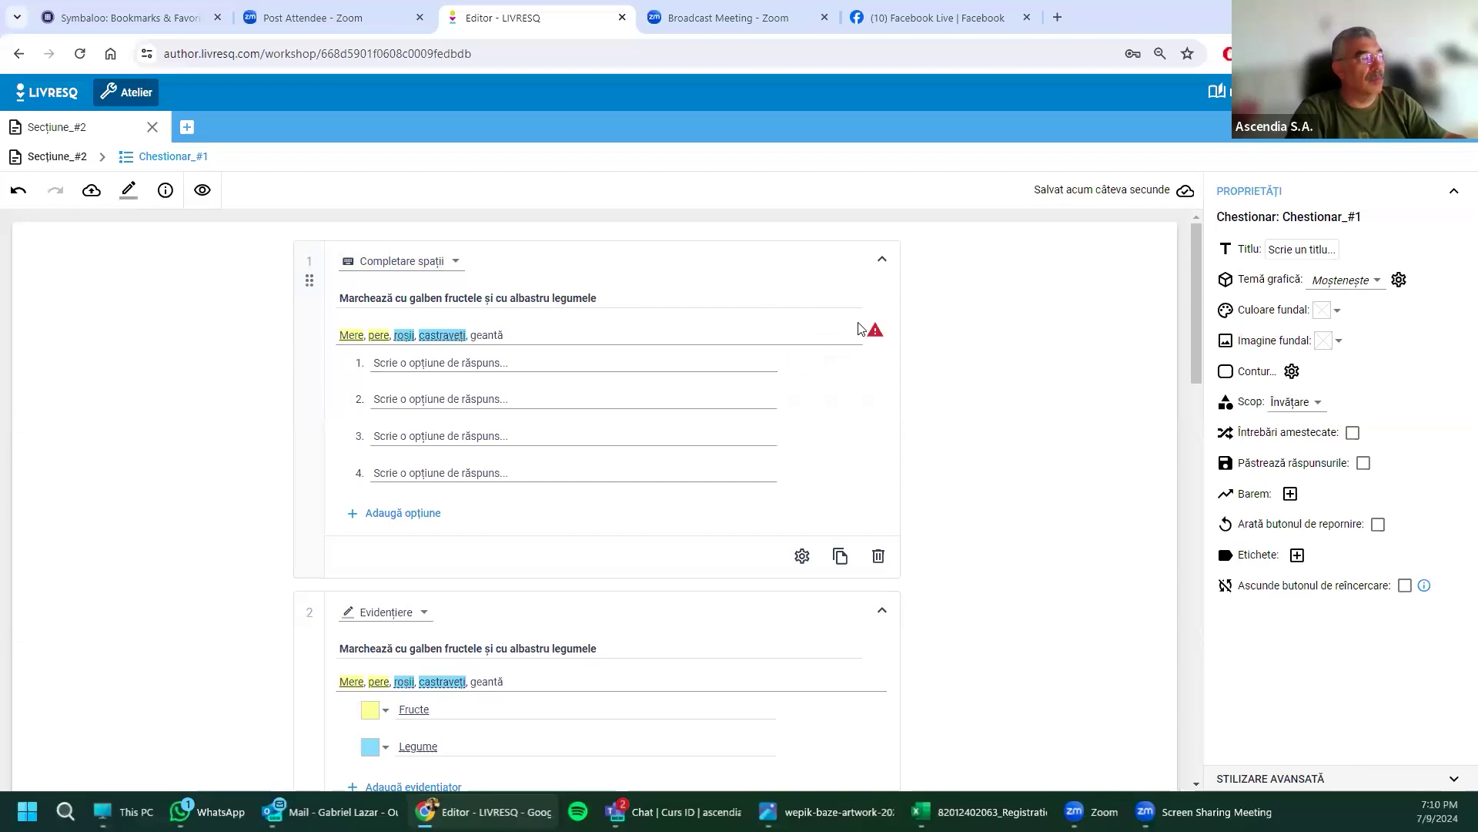
mouse_move(884, 339)
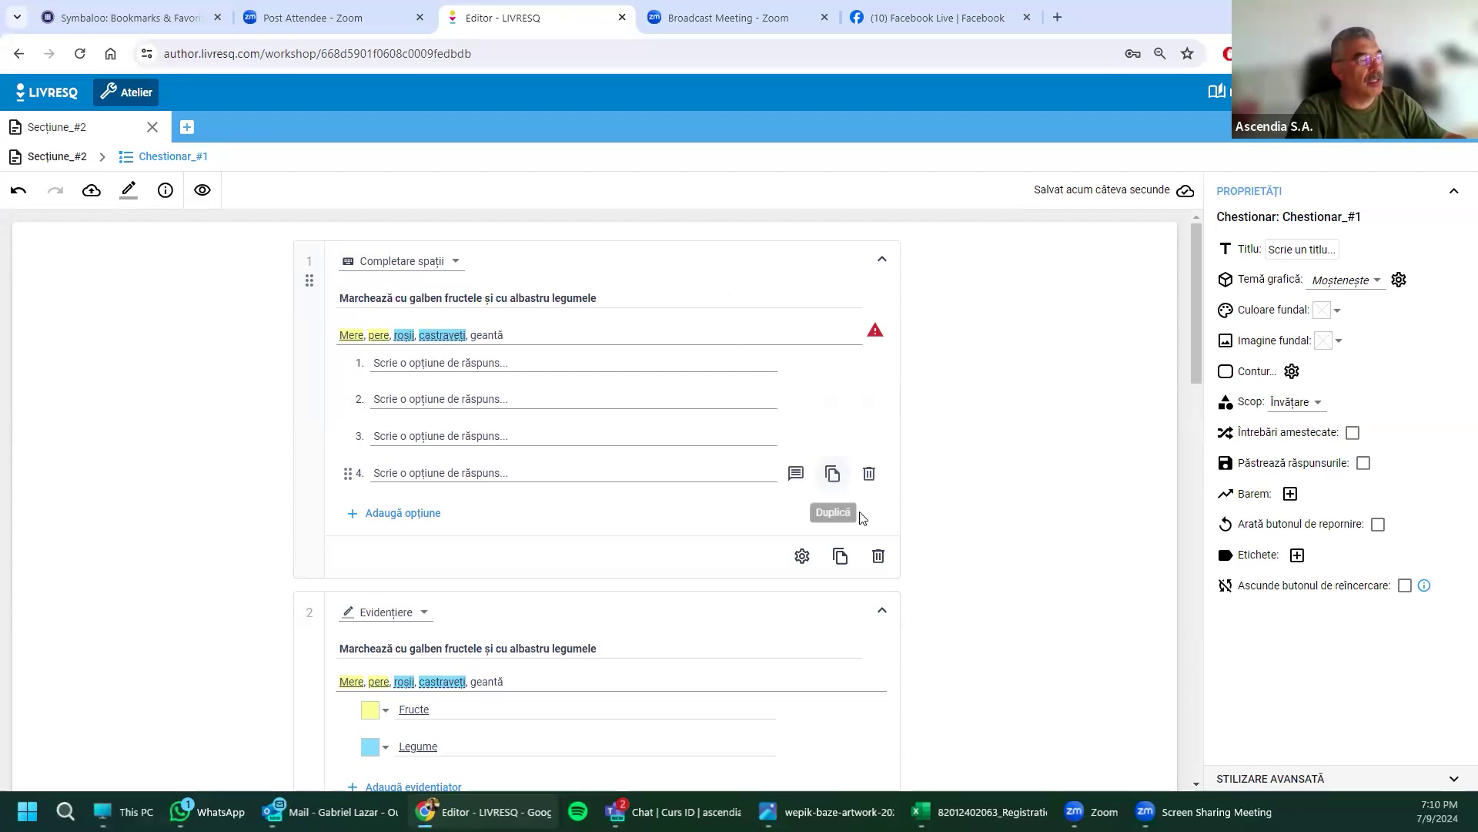
Step: Delete the converted first question and add a new question of type "Completare spații" at the end of the questionnaire
left_click(877, 554)
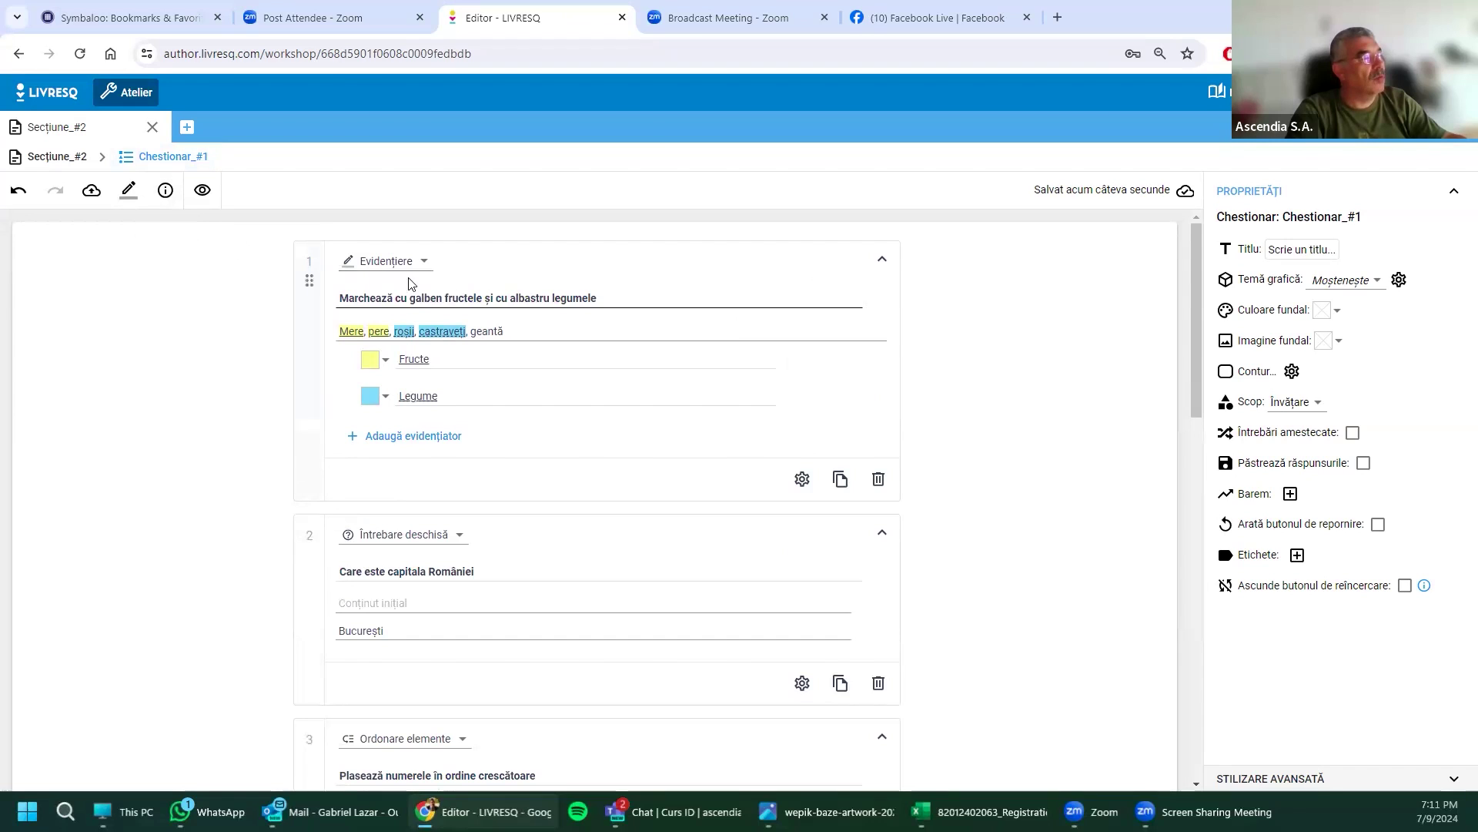
scroll(429, 473, "down", 15)
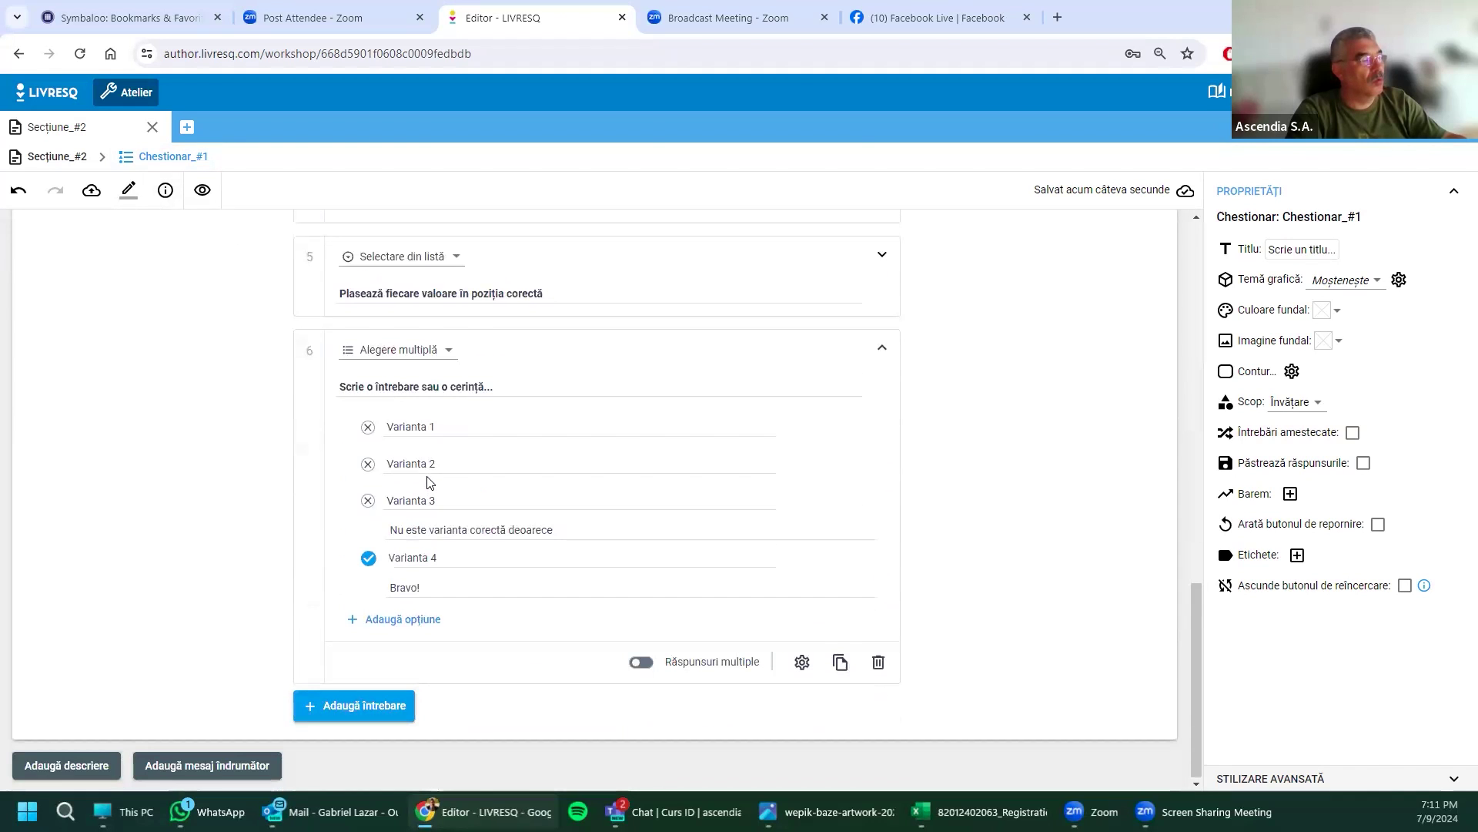
left_click(355, 705)
scroll(522, 744, "down", 3)
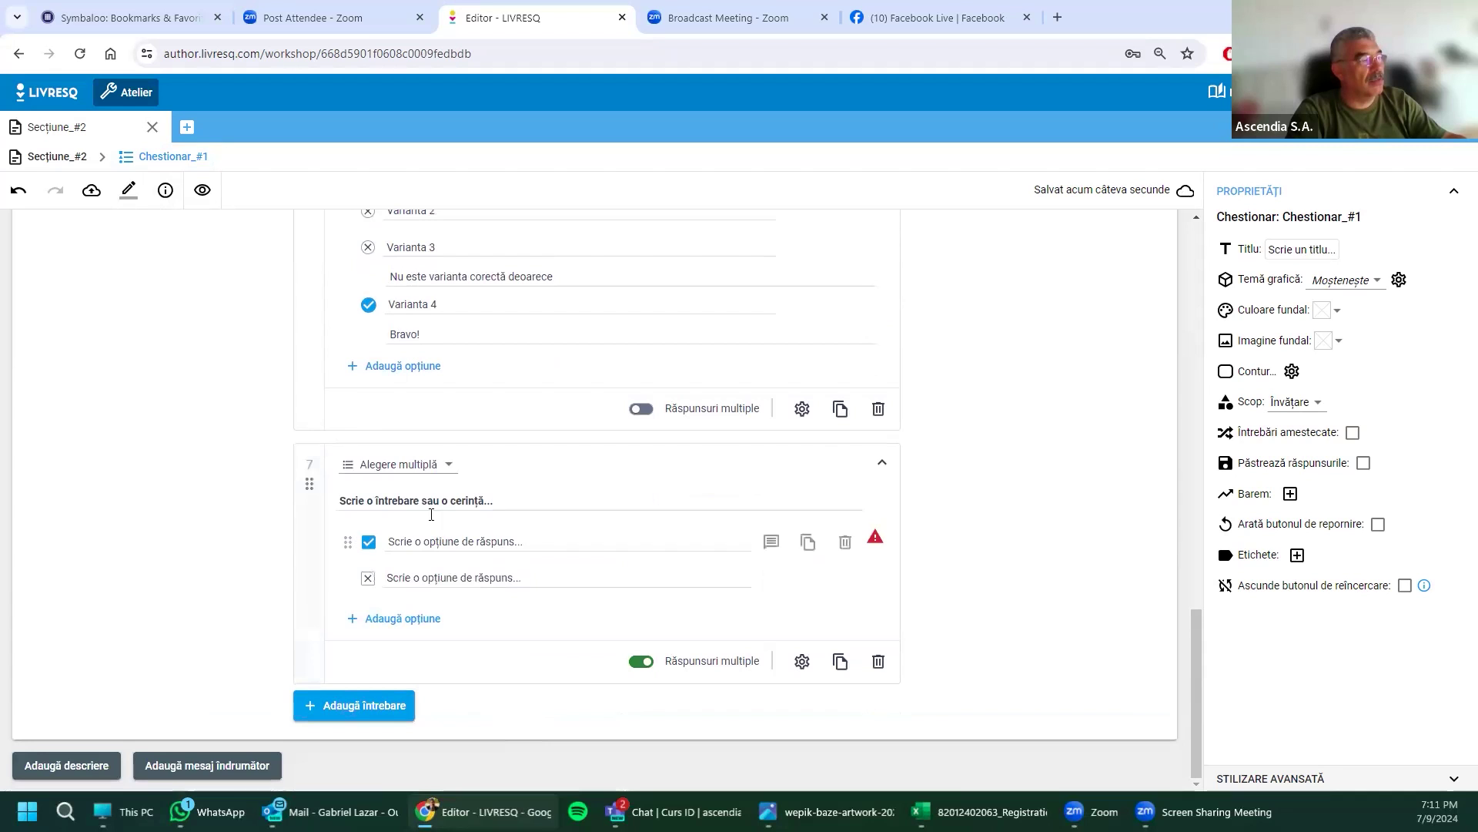
left_click(446, 463)
left_click(396, 674)
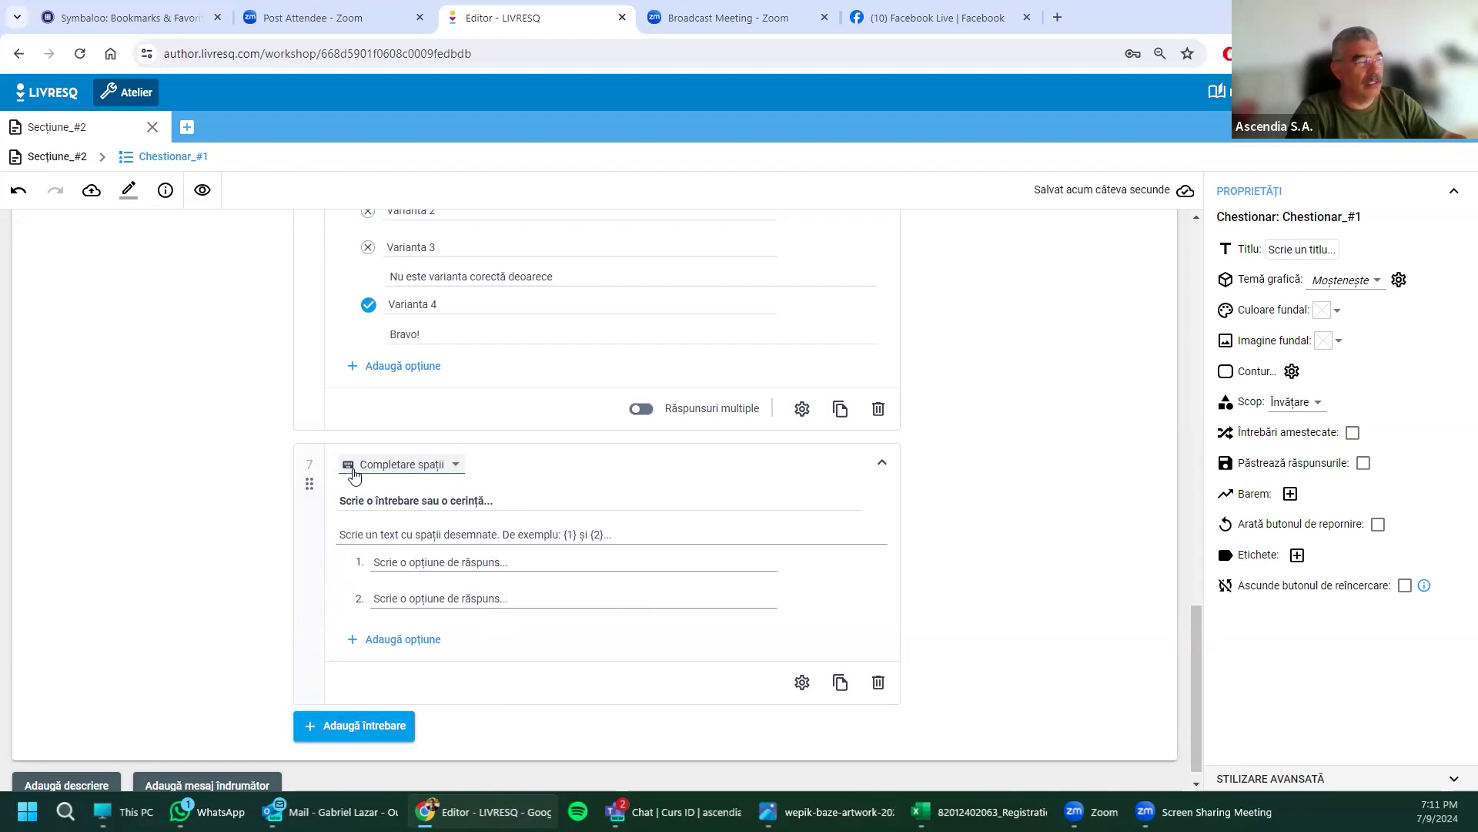
Step: Collapse the "Alegere multiplă" and "Tragere și plasare" questions and move the new "Completare spații" question up to position 4
scroll(305, 485, "up", 3)
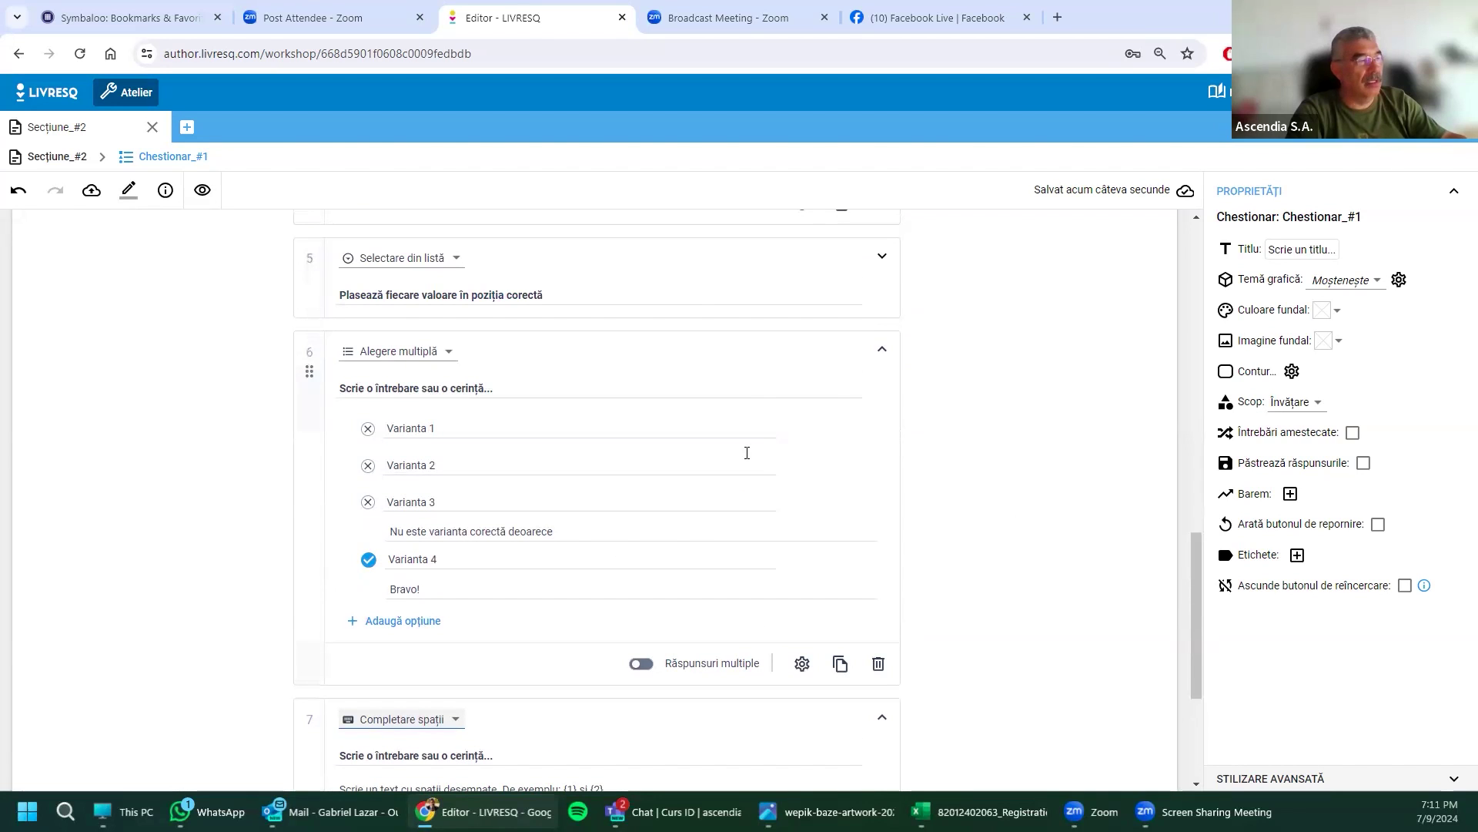
left_click(881, 349)
scroll(678, 516, "up", 5)
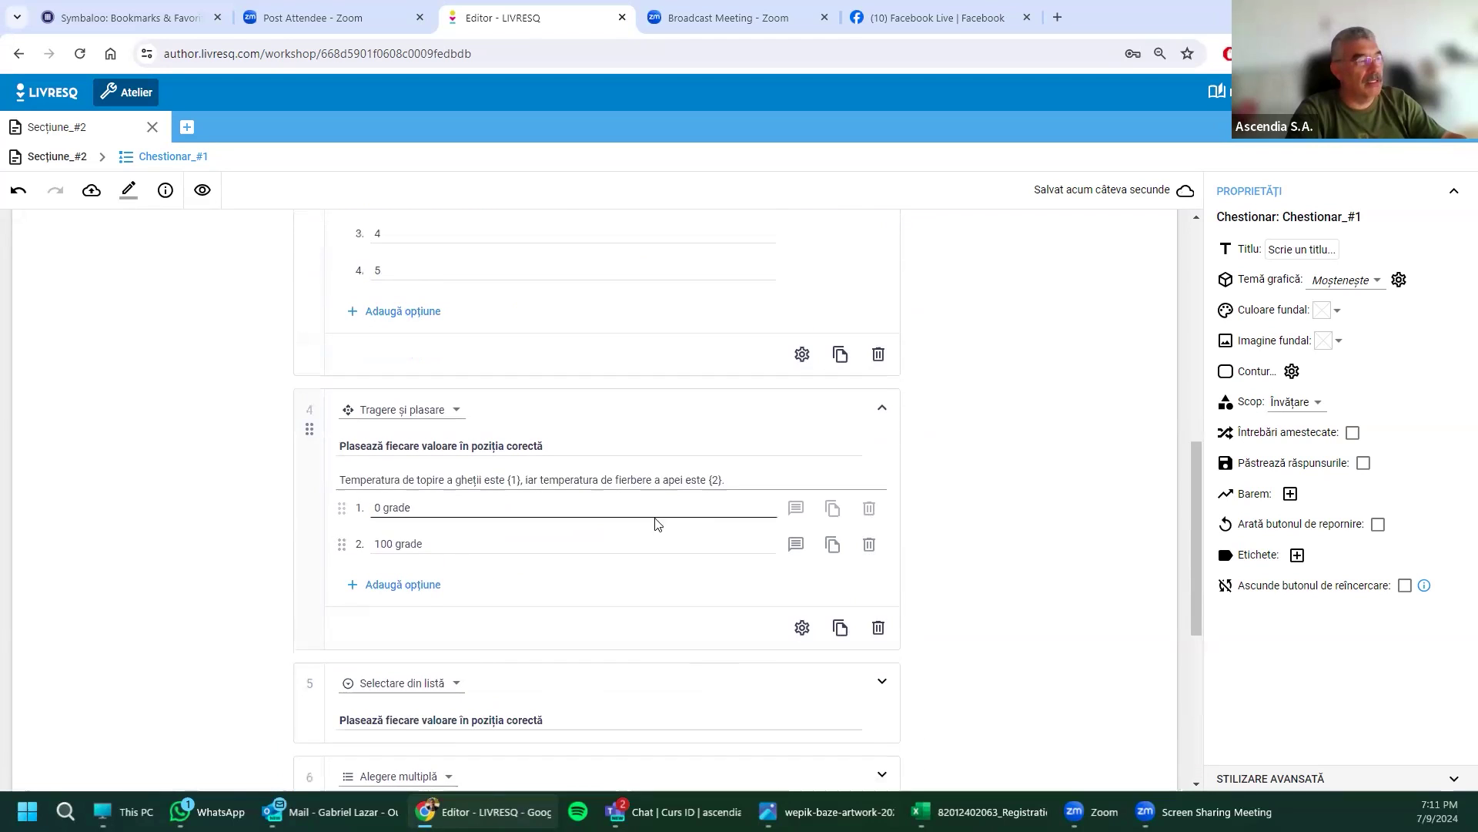
left_click(883, 409)
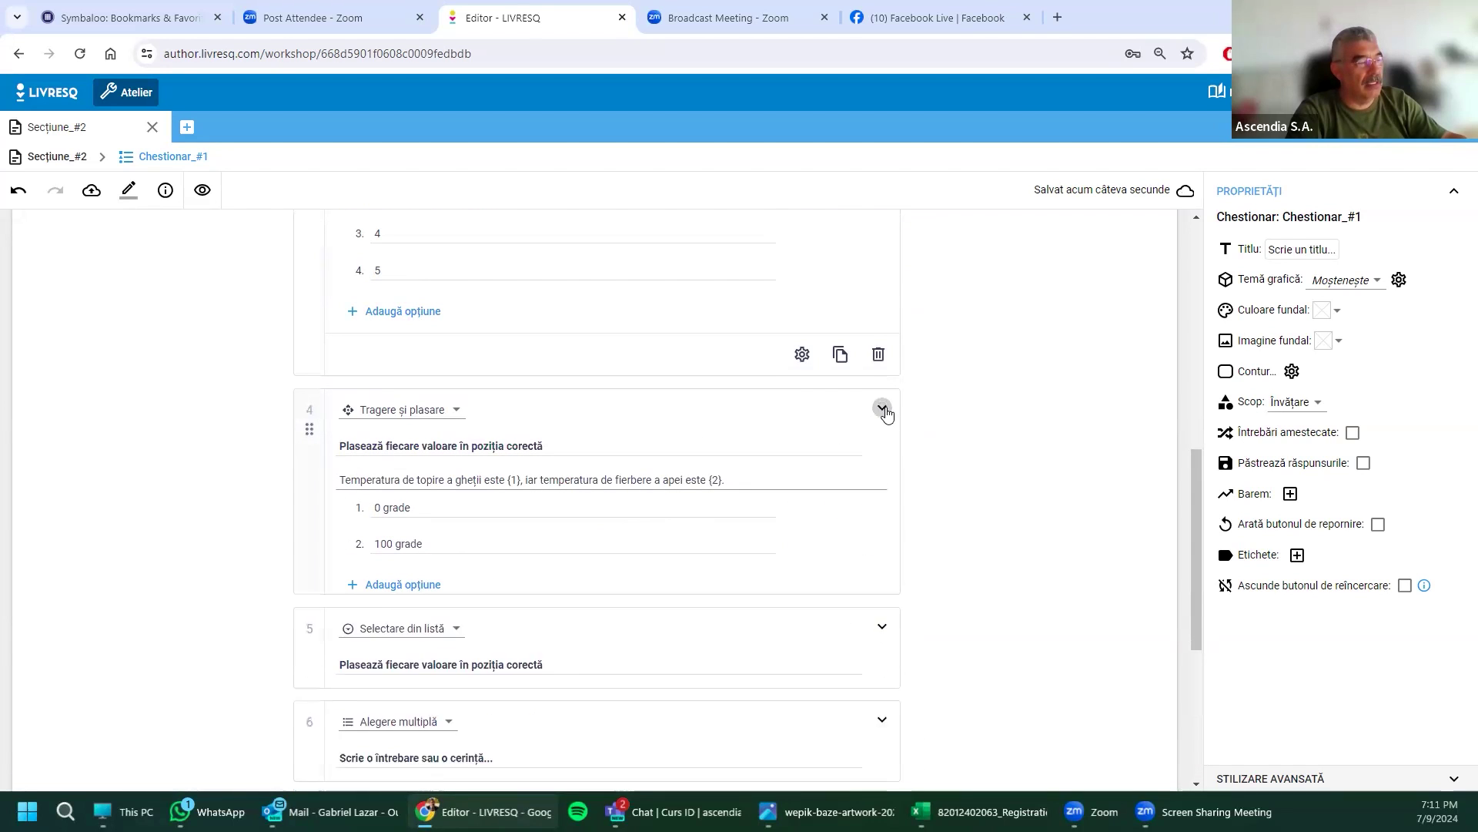
left_click_drag(309, 708, 318, 404)
Step: Collapse the "Ordonare elemente" and "Întrebare deschisă" questions and move the "Completare spații" question up to position 2
scroll(832, 390, "up", 4)
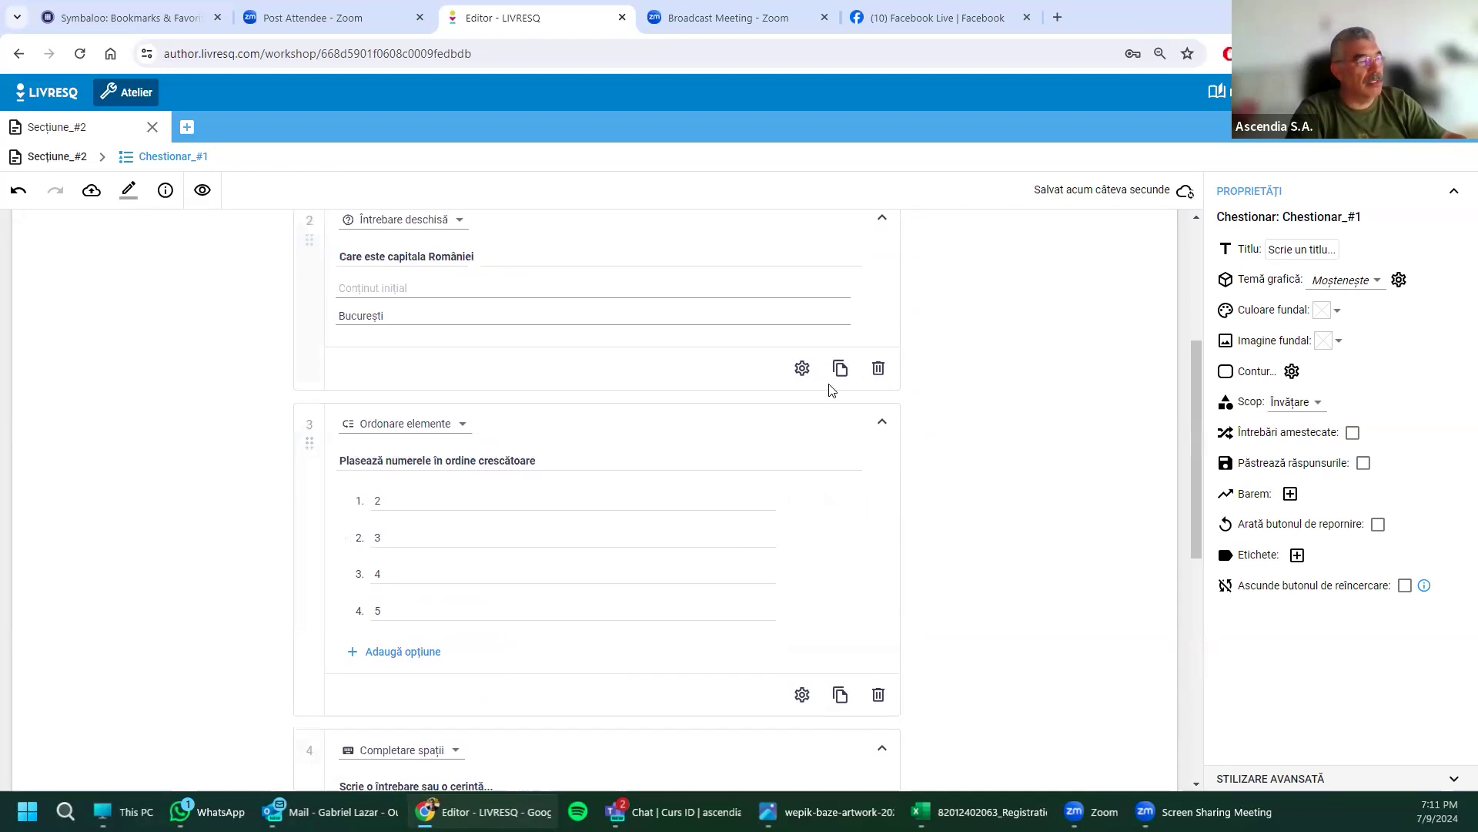
left_click(881, 422)
left_click(882, 218)
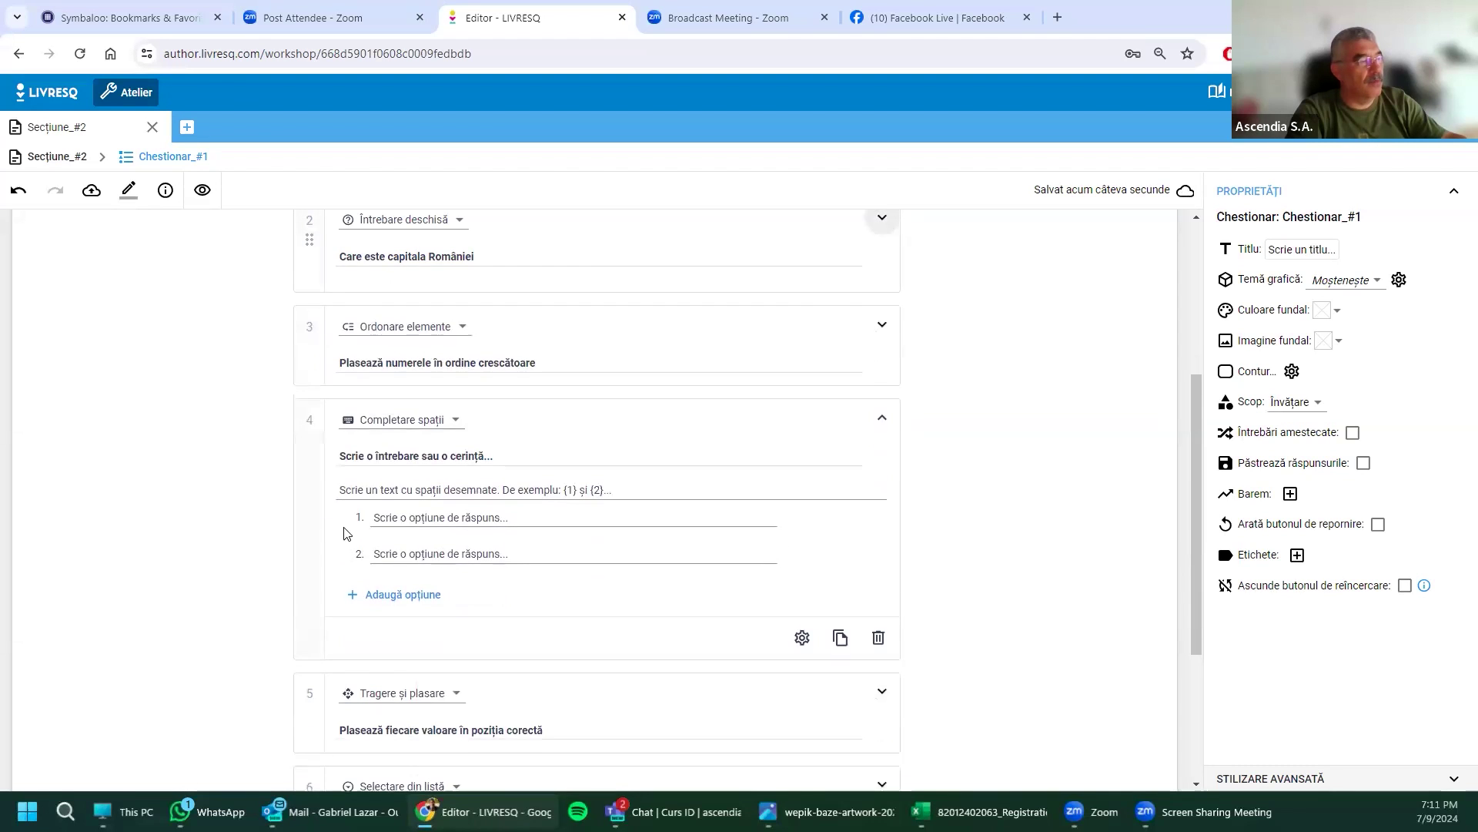
scroll(345, 532, "up", 4)
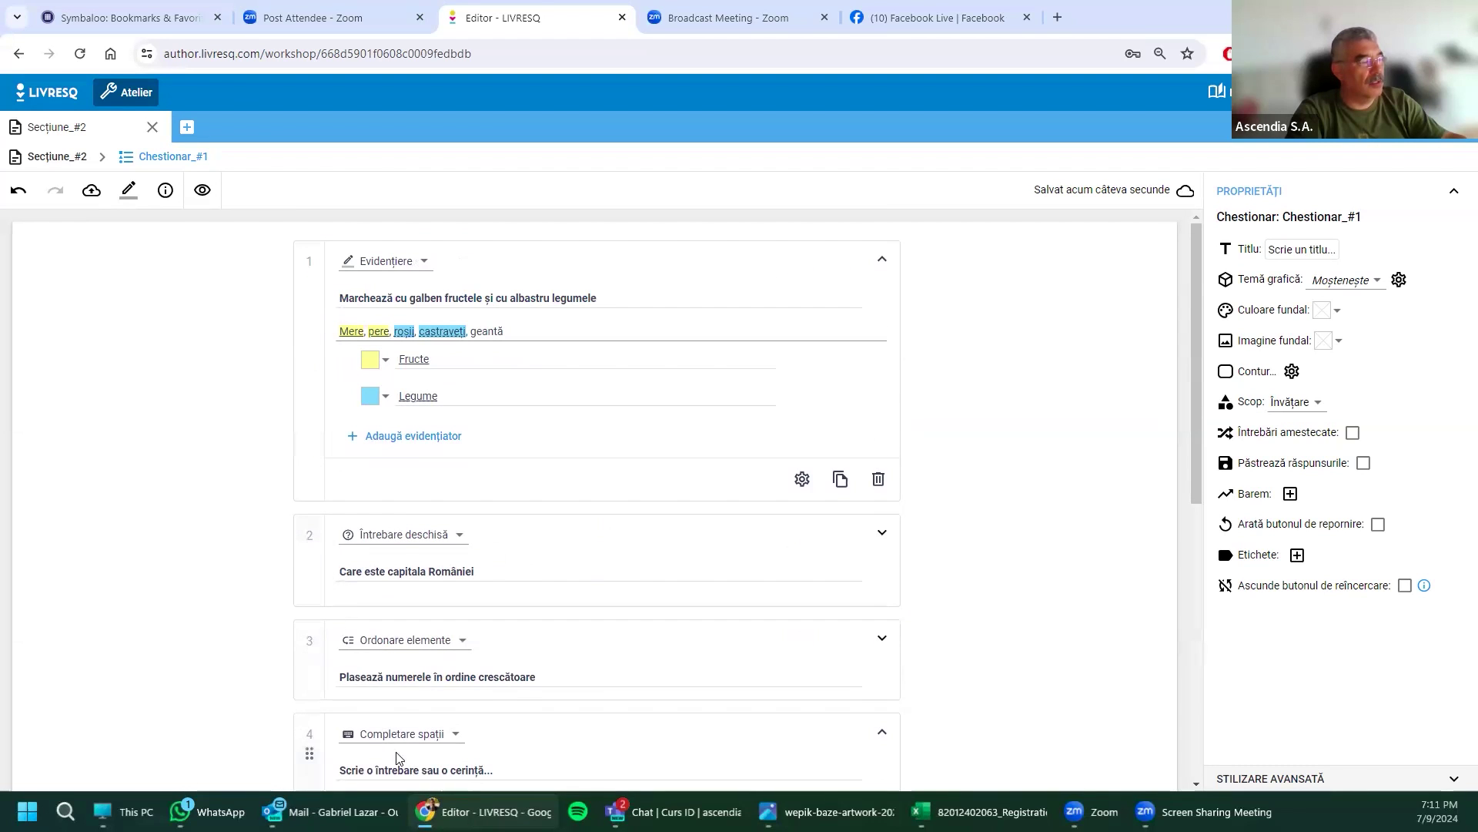
left_click_drag(309, 752, 298, 524)
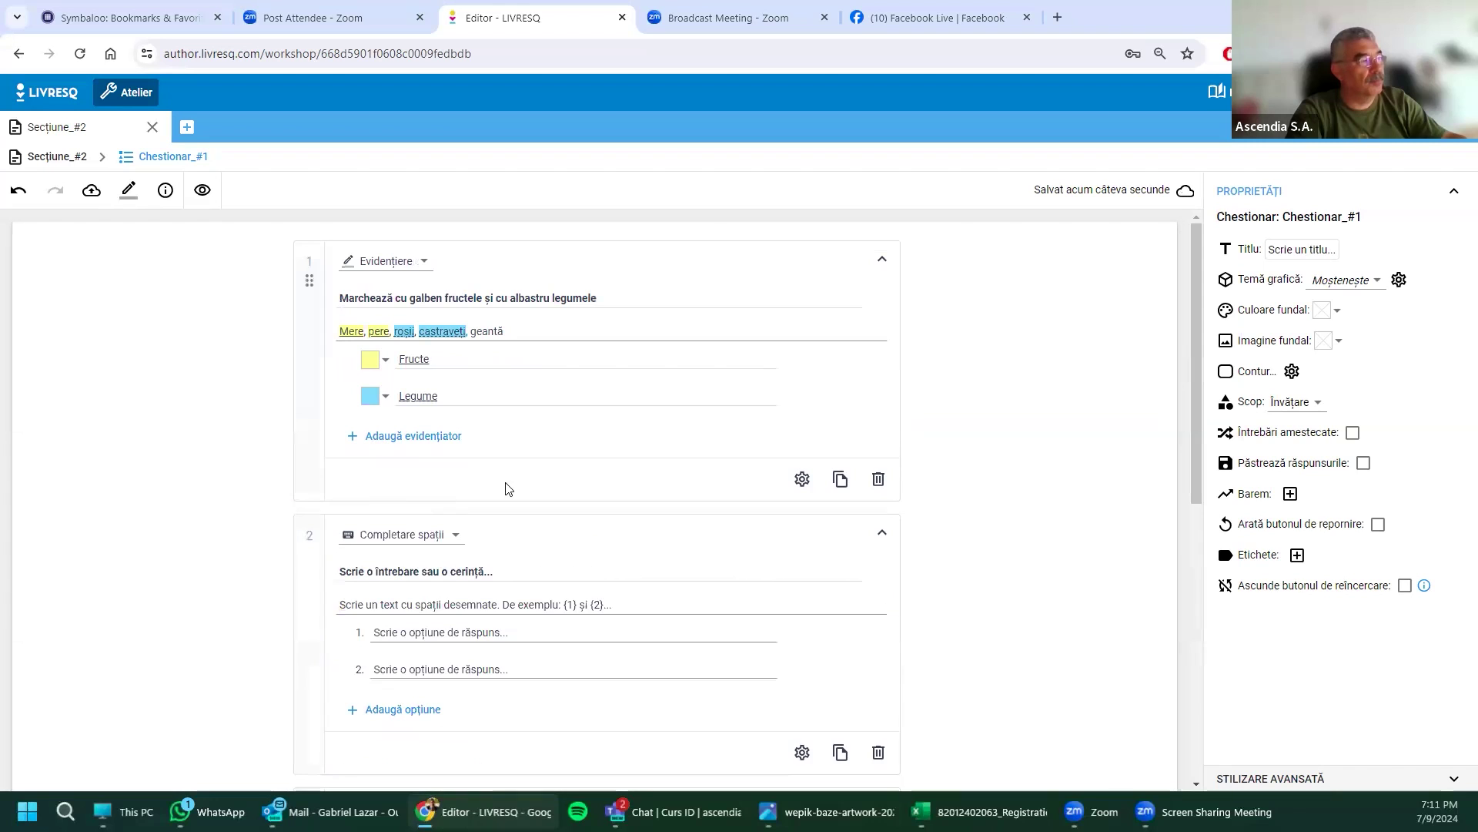
Step: Collapse the "Evidențiere" question and move the "Completare spații" question to the first position
left_click(884, 263)
left_click_drag(305, 371, 308, 238)
left_click_drag(311, 371, 312, 270)
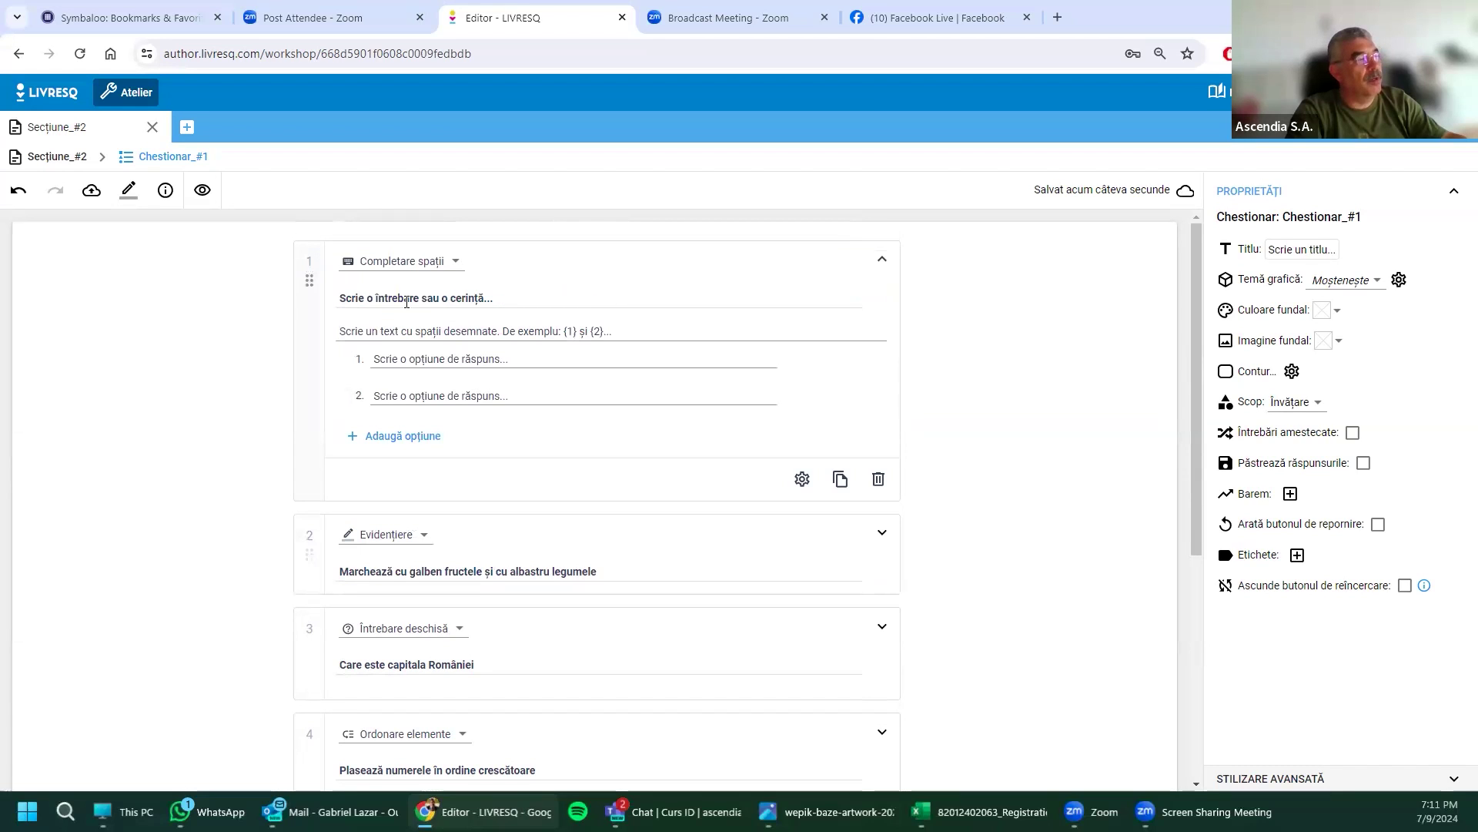
Step: Set the first question's prompt to "Completează cu valorile corecte"
left_click_drag(340, 300, 494, 302)
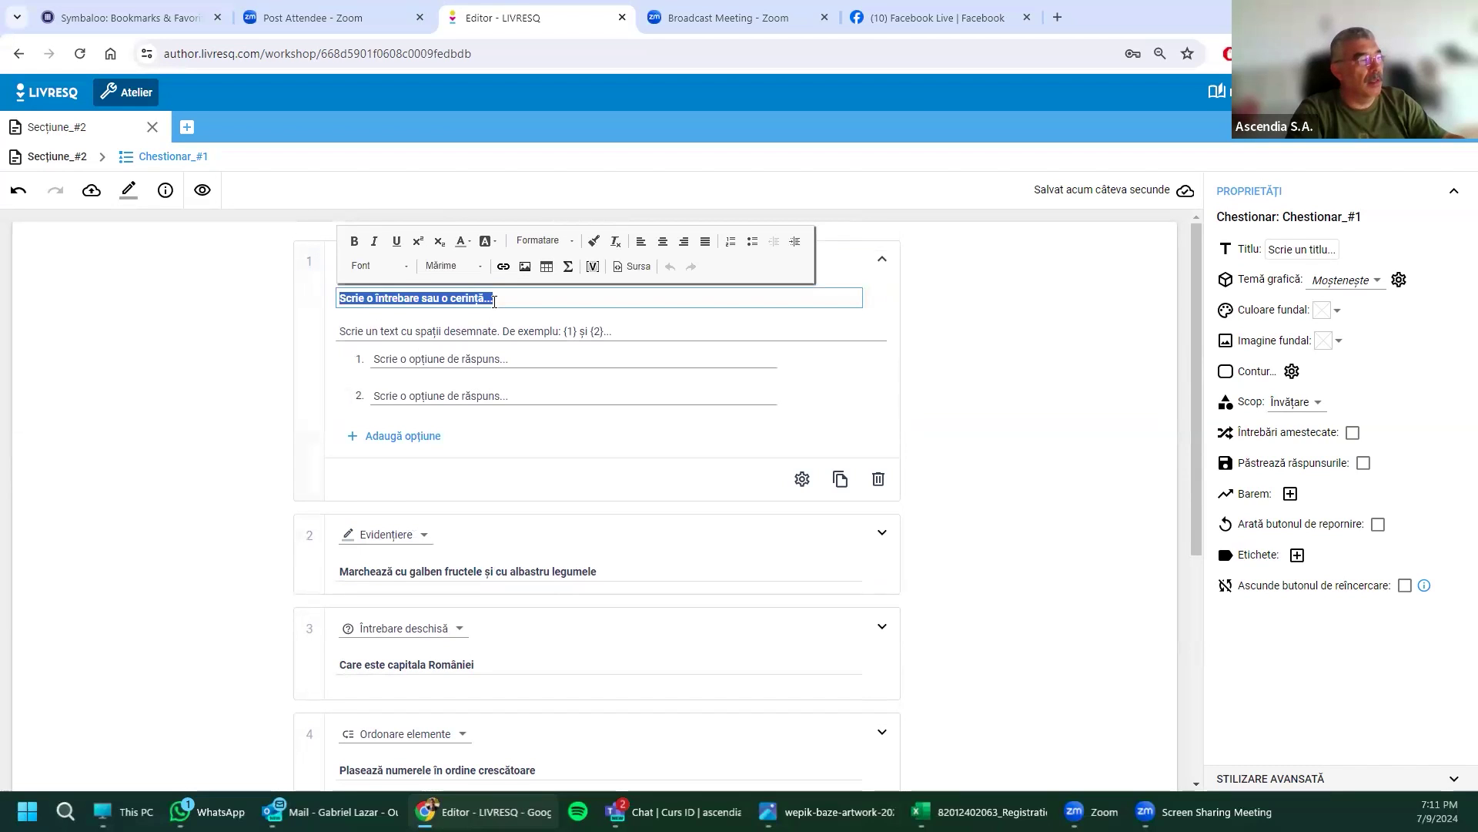
type("Complete")
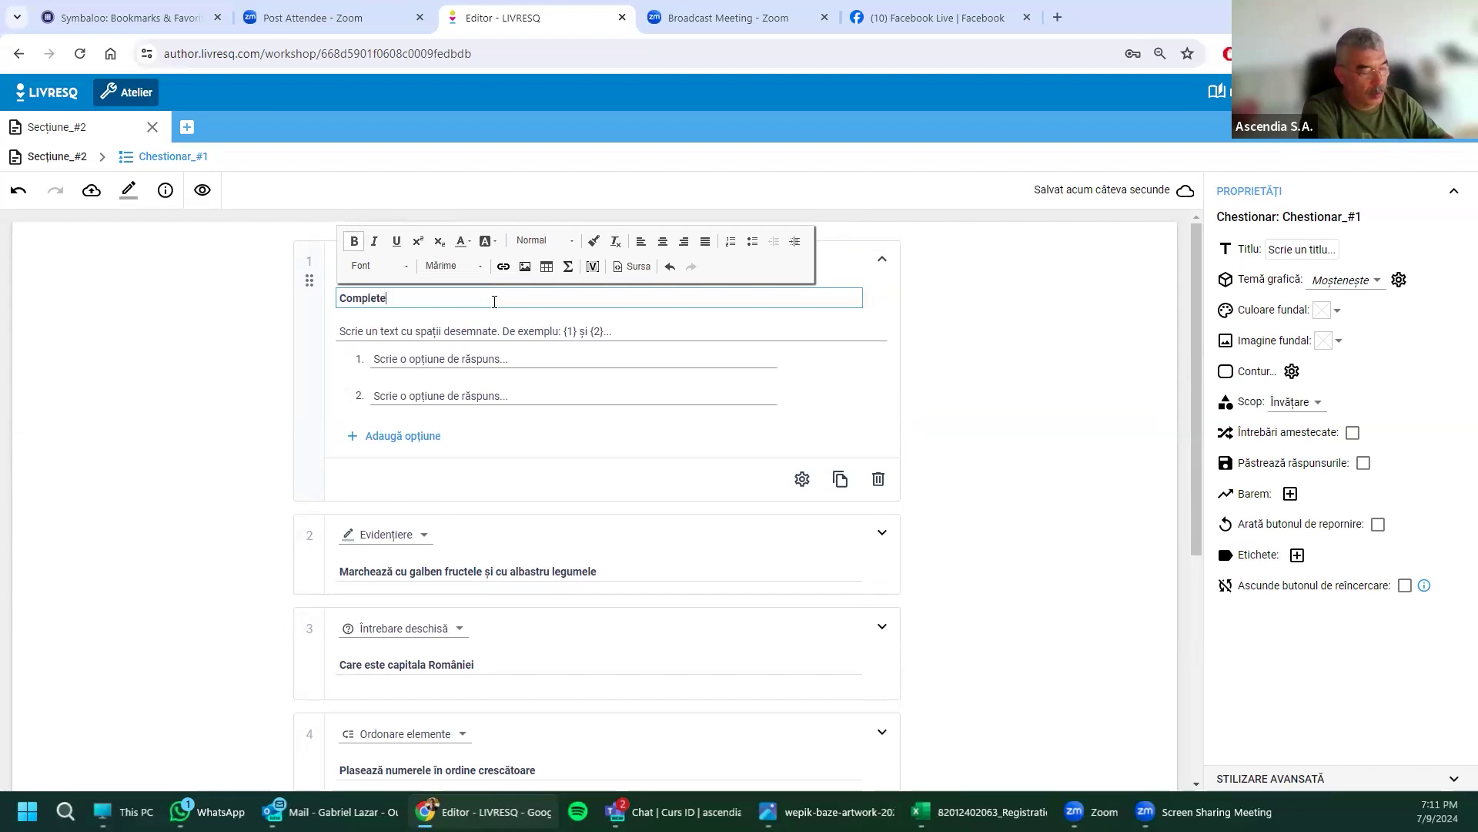
type("ază cu valorile corecte")
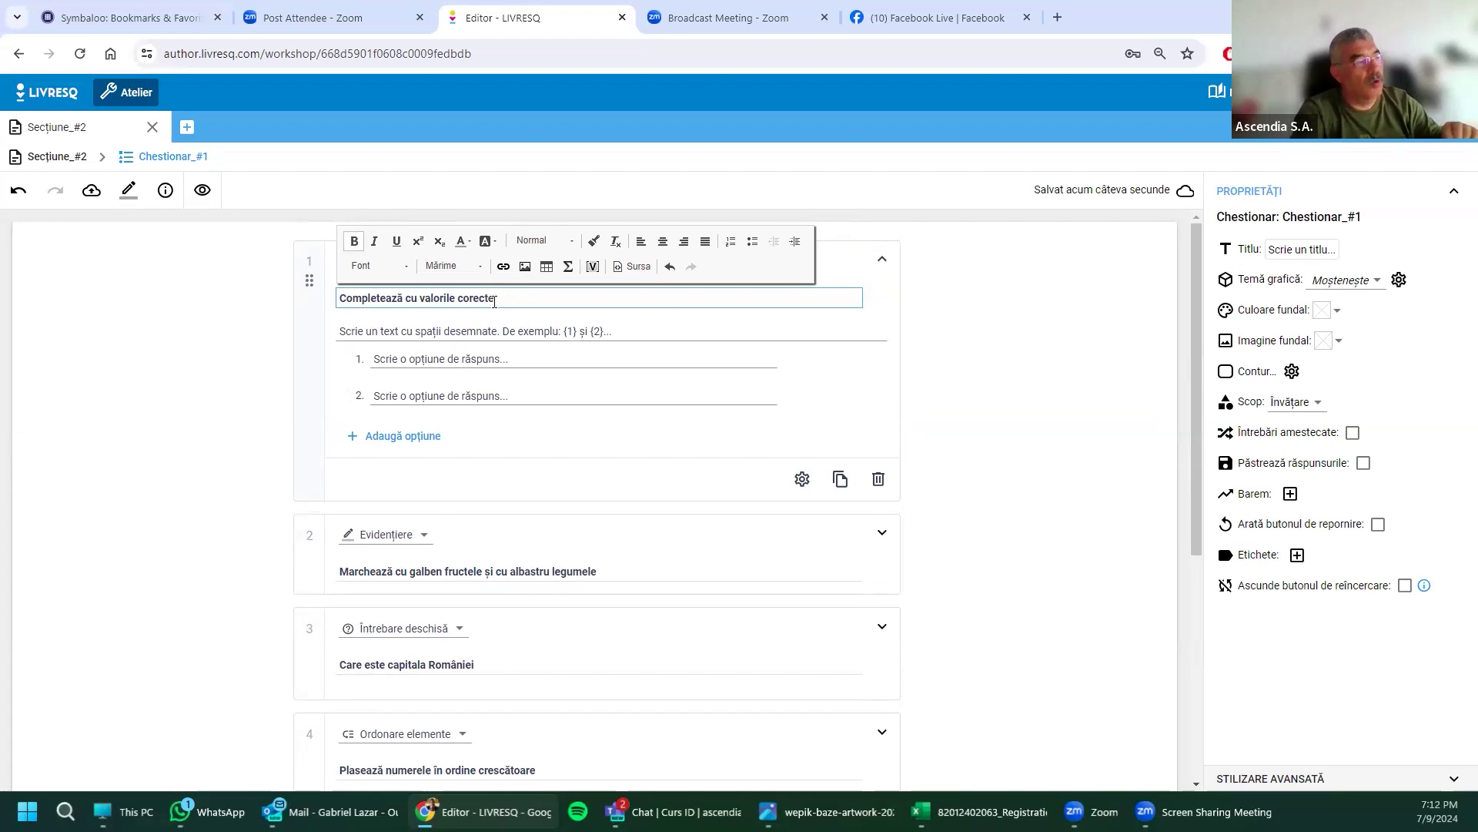
Step: Copy the temperature sentence with blanks {1} and {2} from the "Selectare din listă" question into the "Completare spații" question's text
scroll(645, 543, "down", 5)
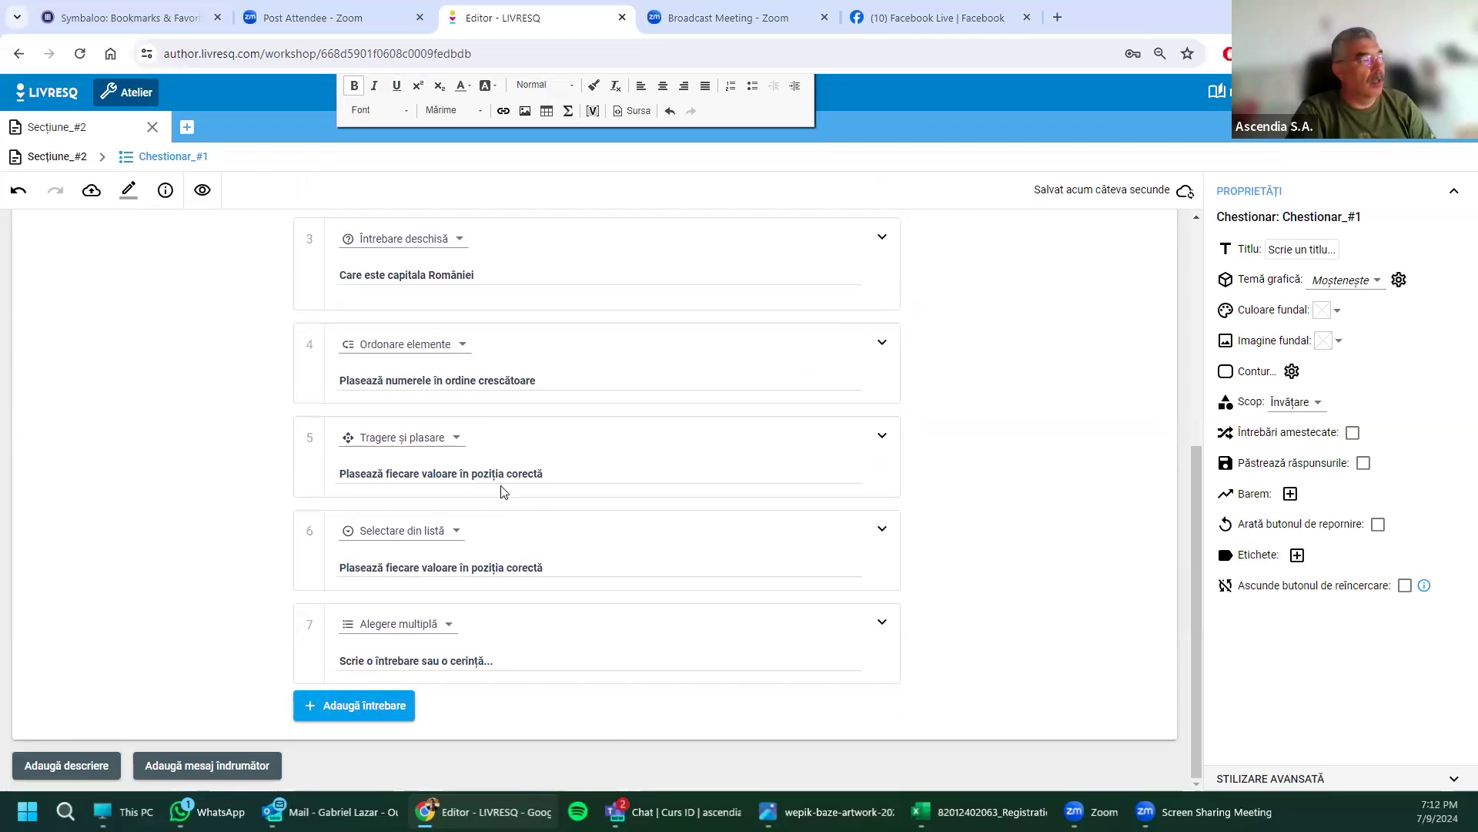
left_click(462, 445)
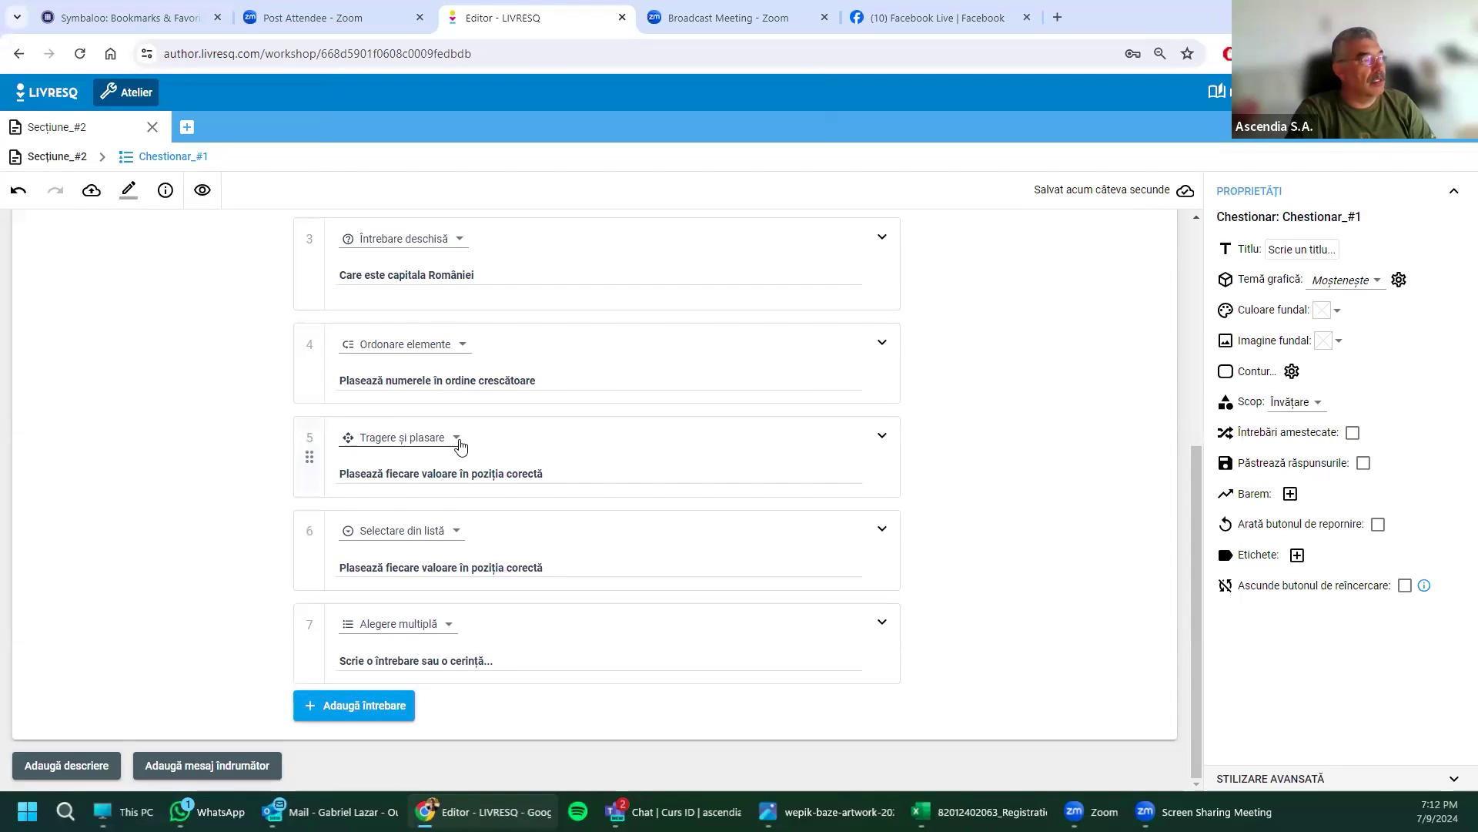
left_click(456, 530)
left_click(926, 554)
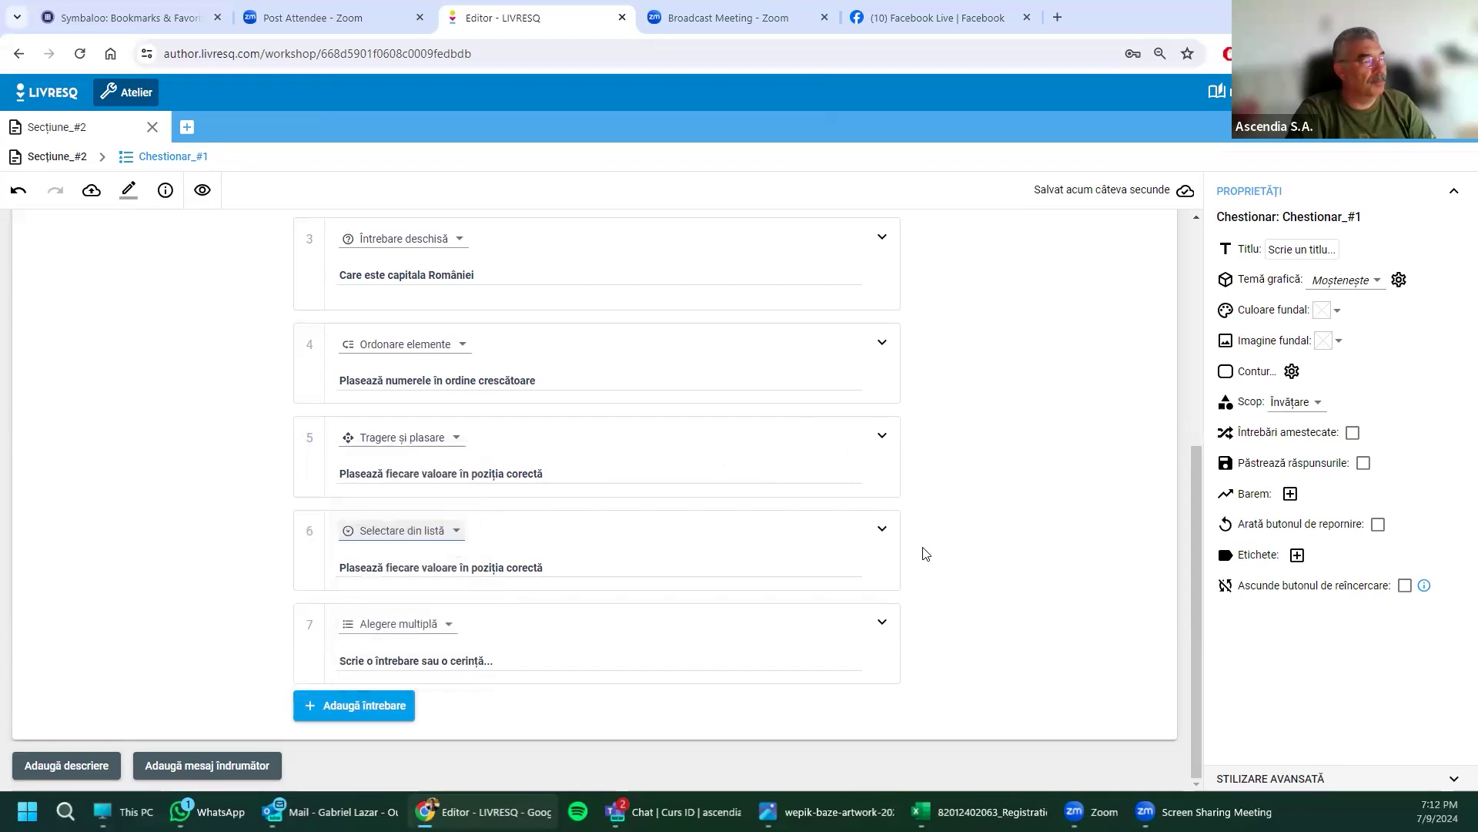
left_click(882, 529)
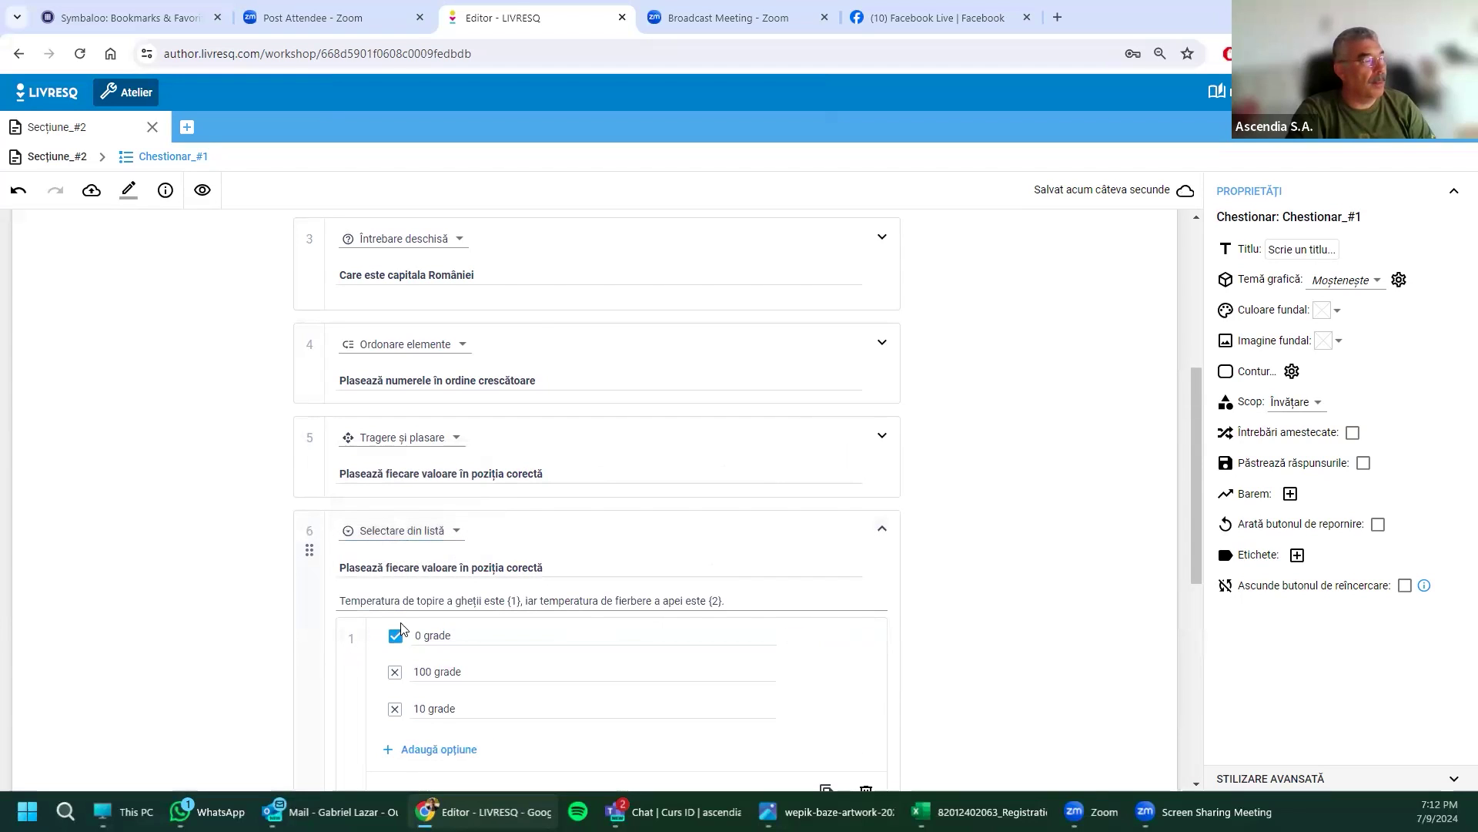
left_click(342, 599)
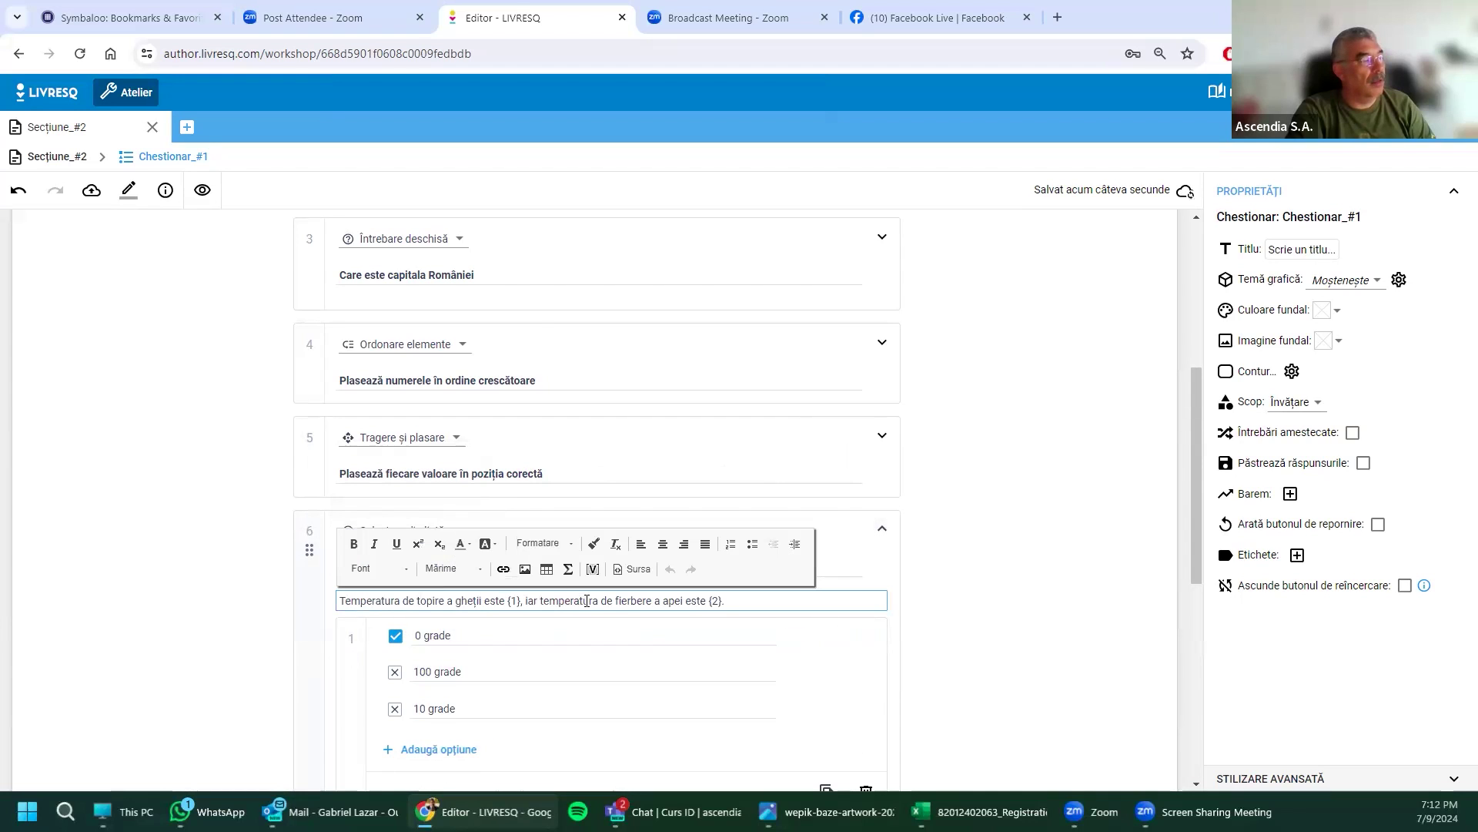
left_click_drag(716, 604, 313, 604)
key("ctrl+c")
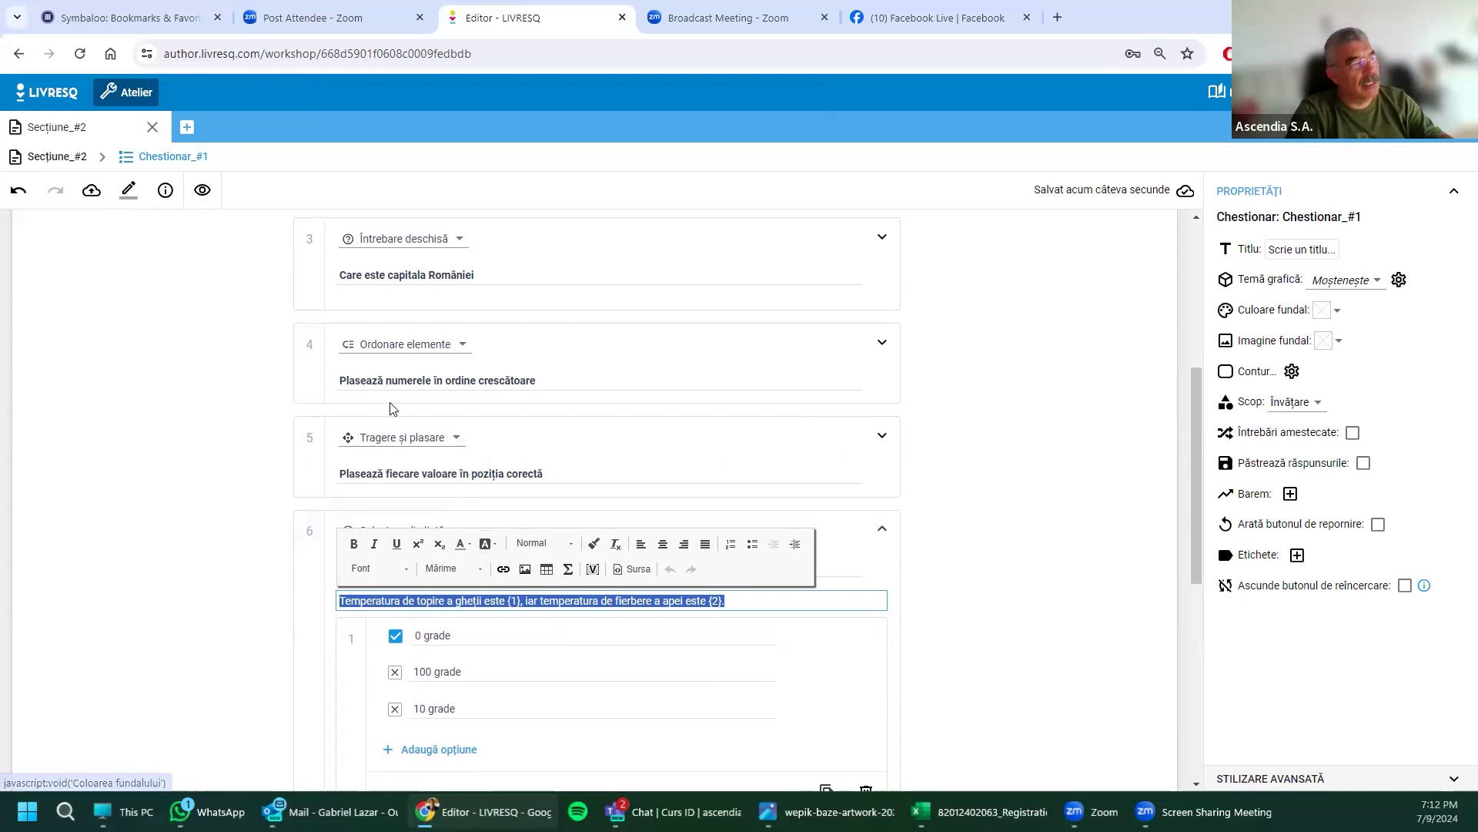
scroll(349, 637, "up", 5)
left_click(340, 333)
key("ctrl+v")
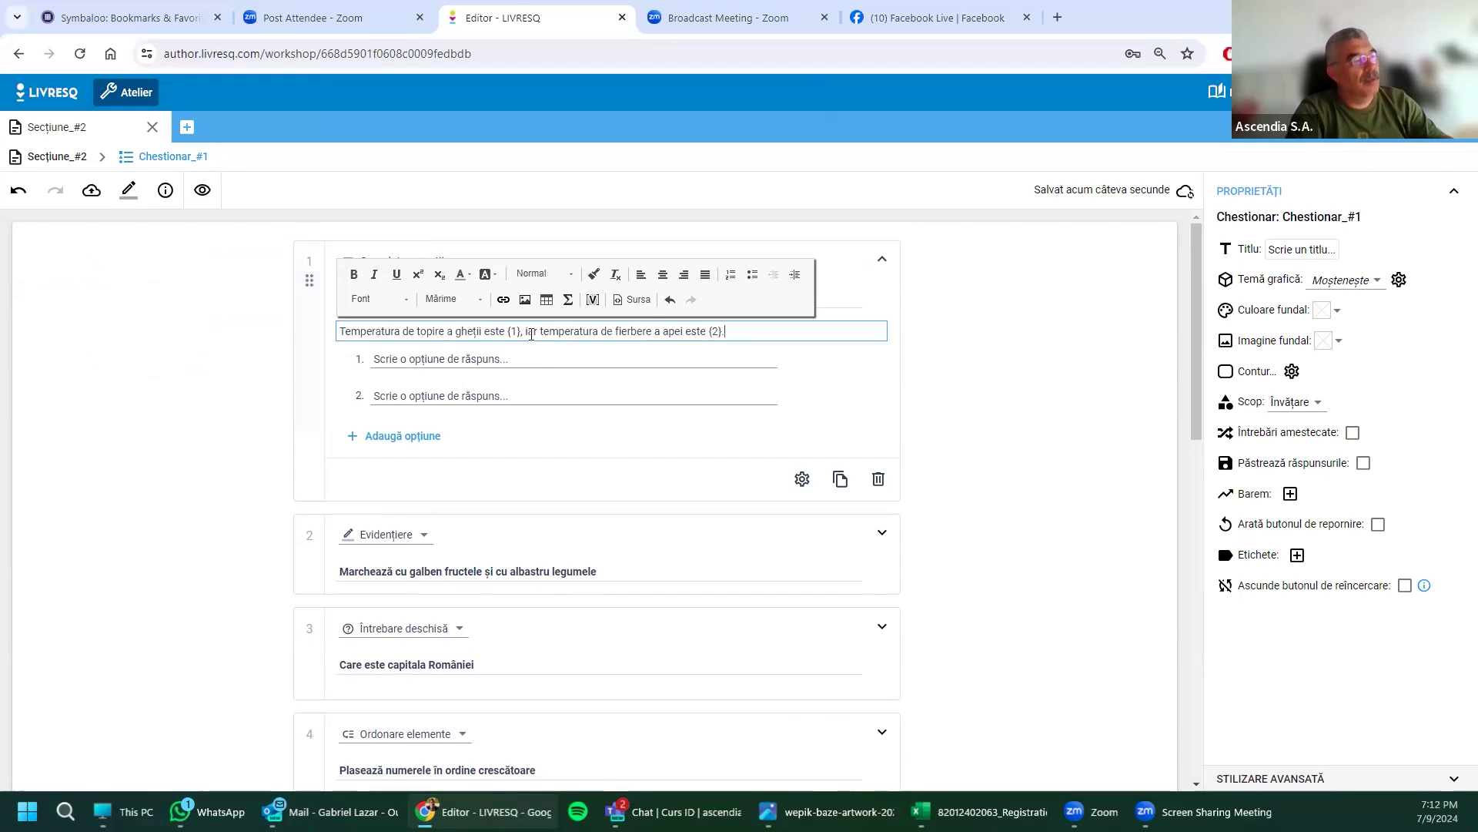
Step: Add the word "grade" after both blanks {1} and {2} in the first question's text
left_click(387, 358)
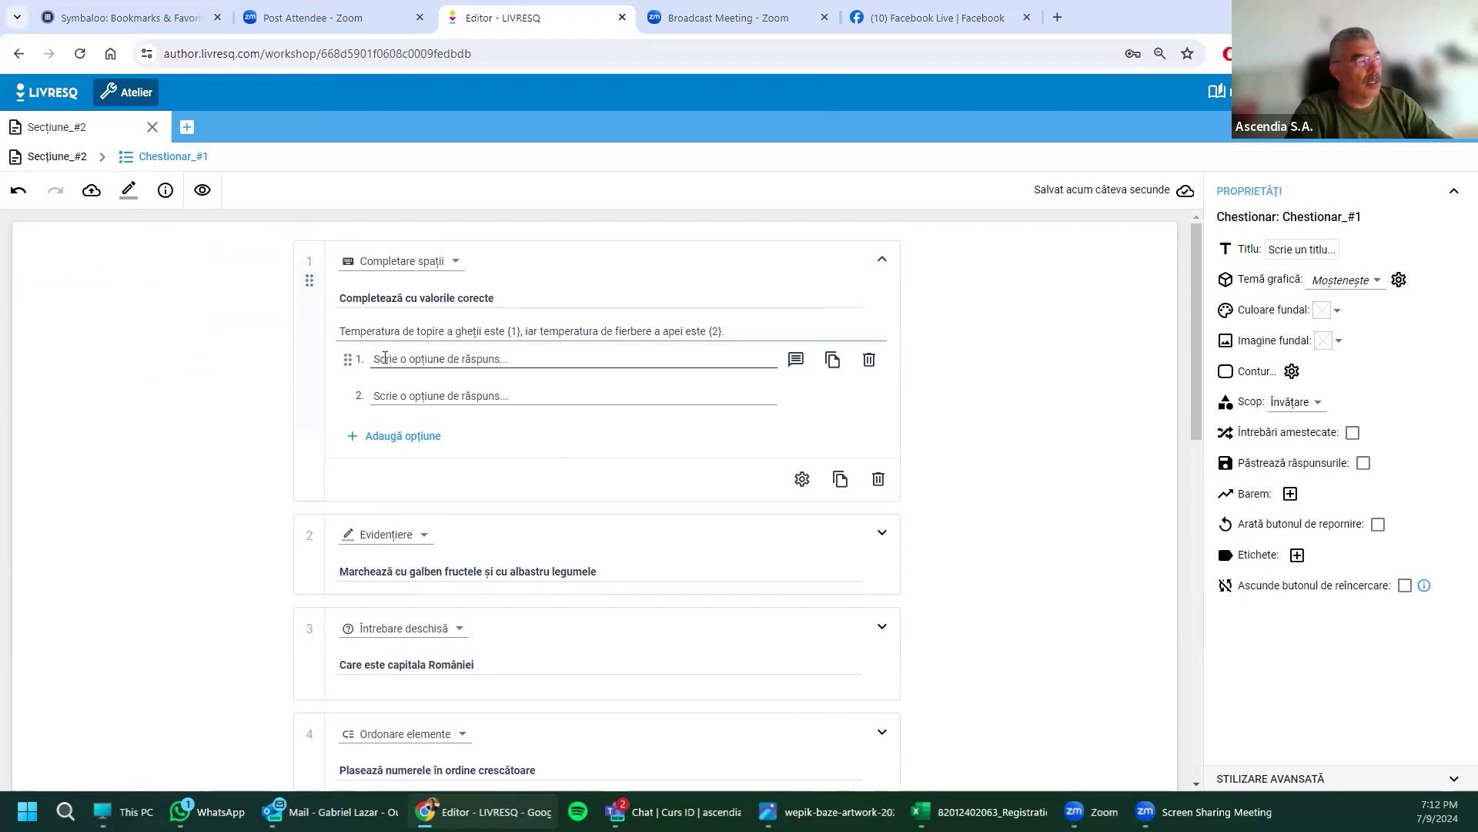
left_click(519, 333)
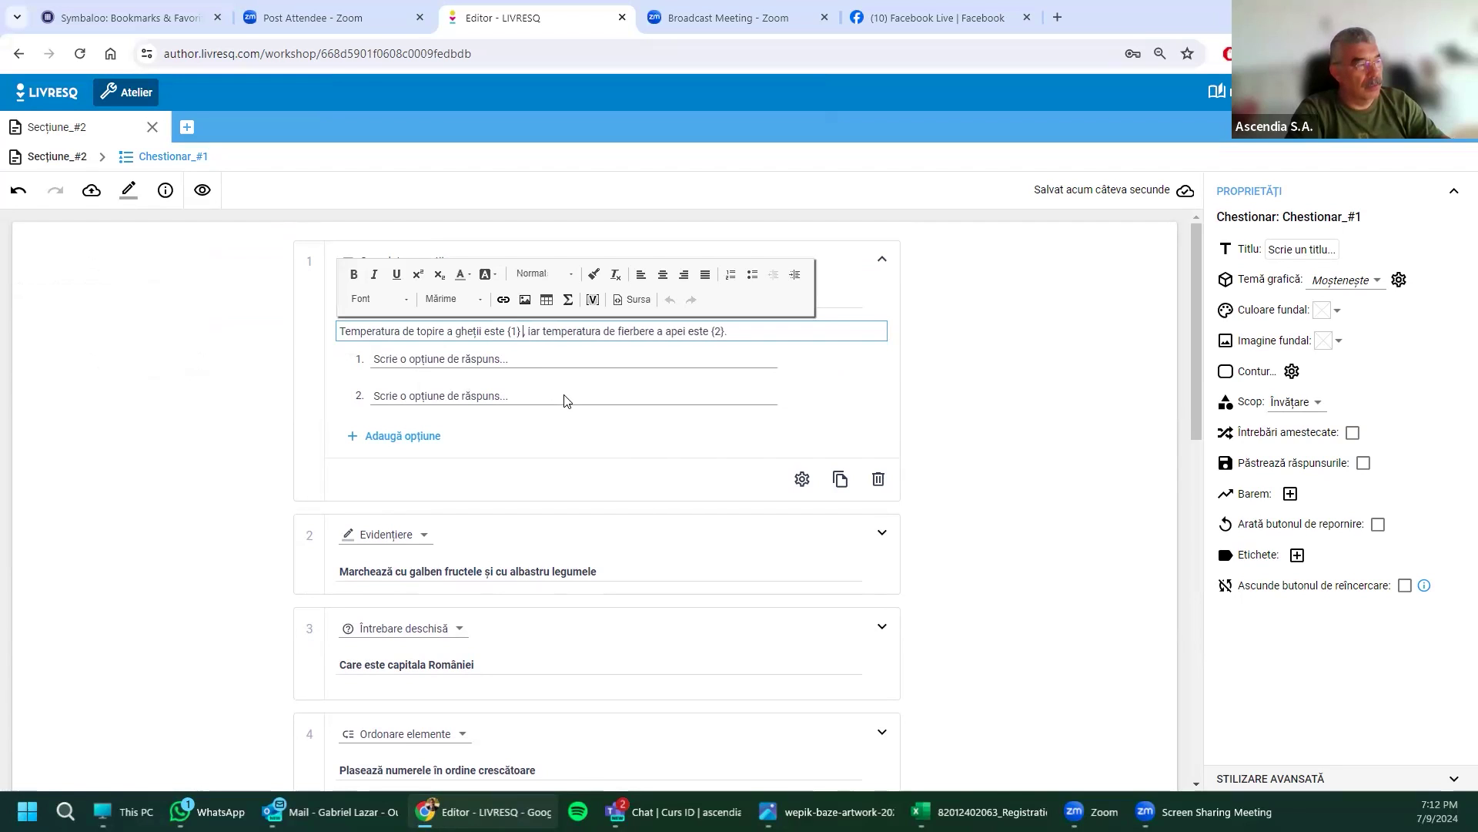
type("grade")
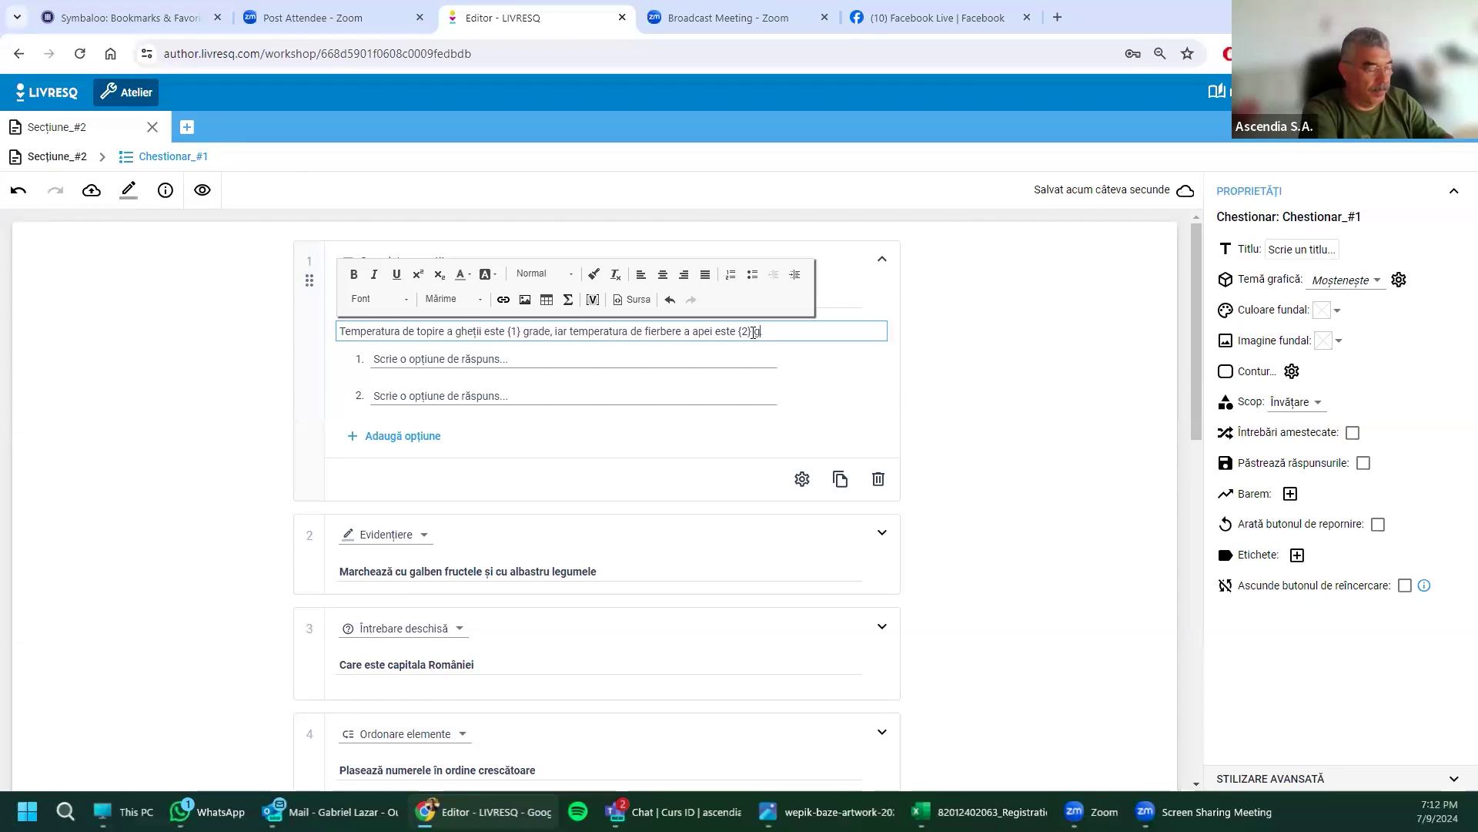
key("BackSpace")
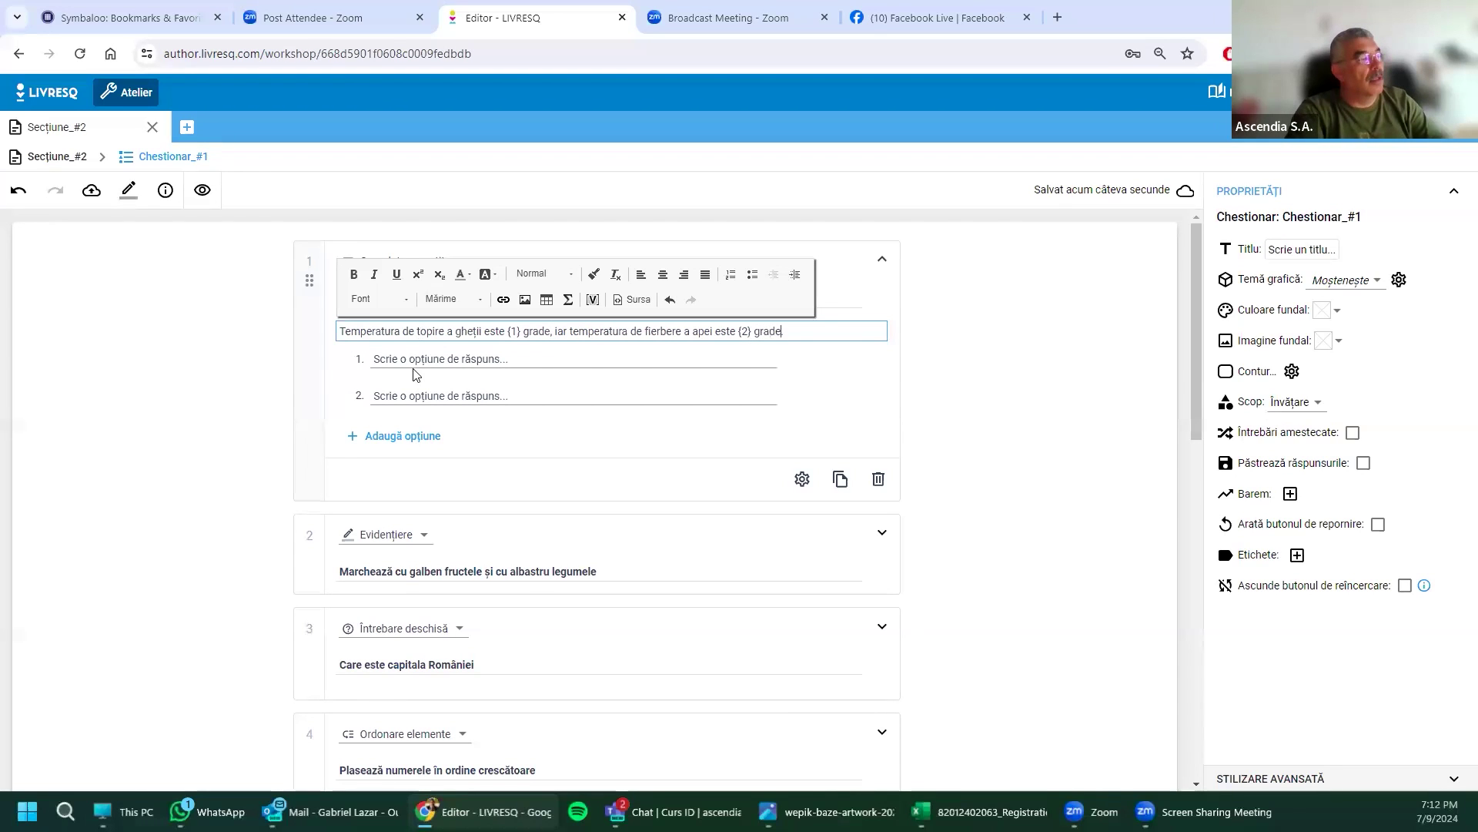
Step: Set the answer for the first blank to 0
double_click(423, 359)
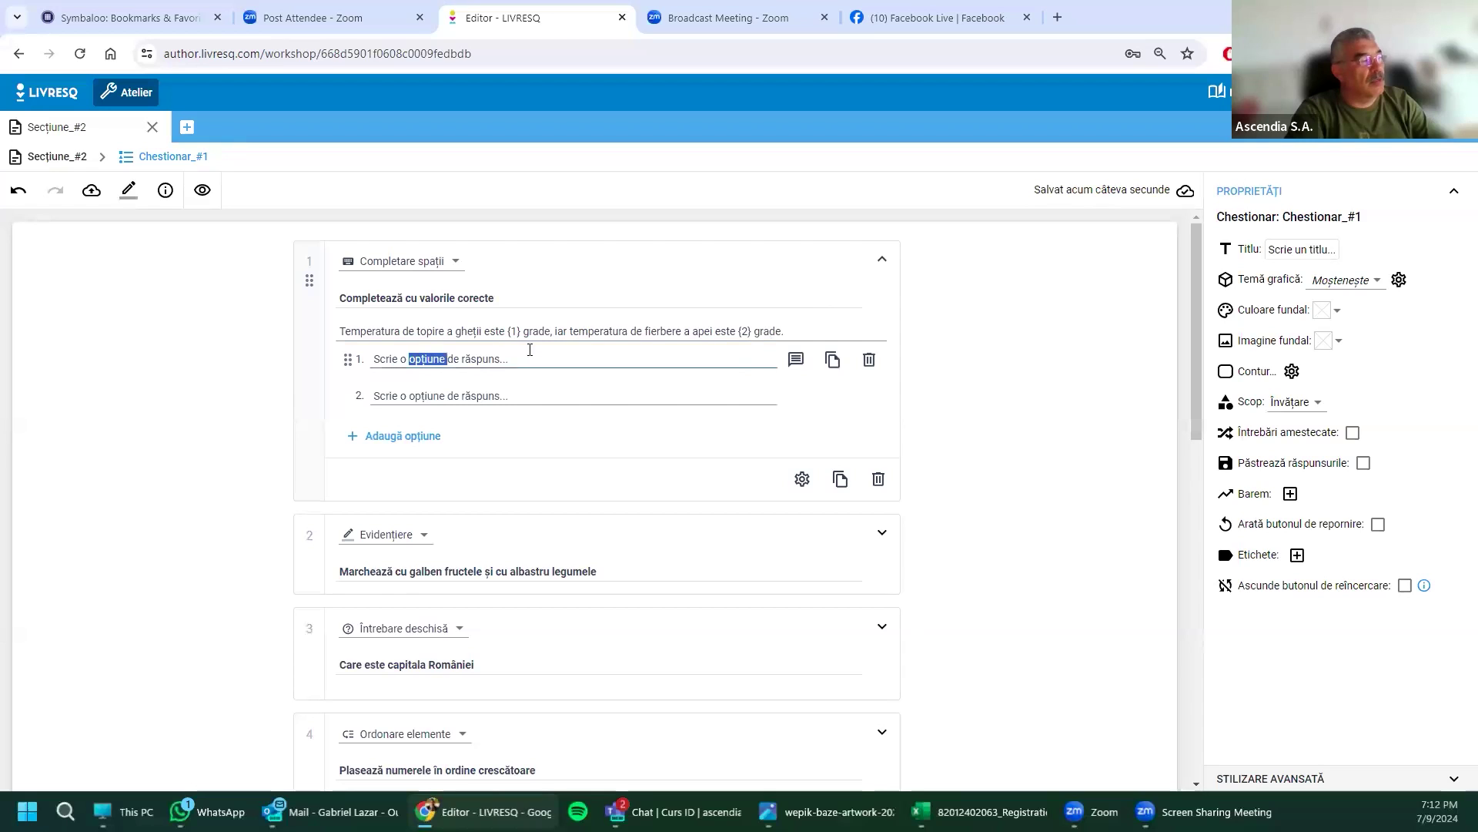
left_click_drag(519, 359, 376, 359)
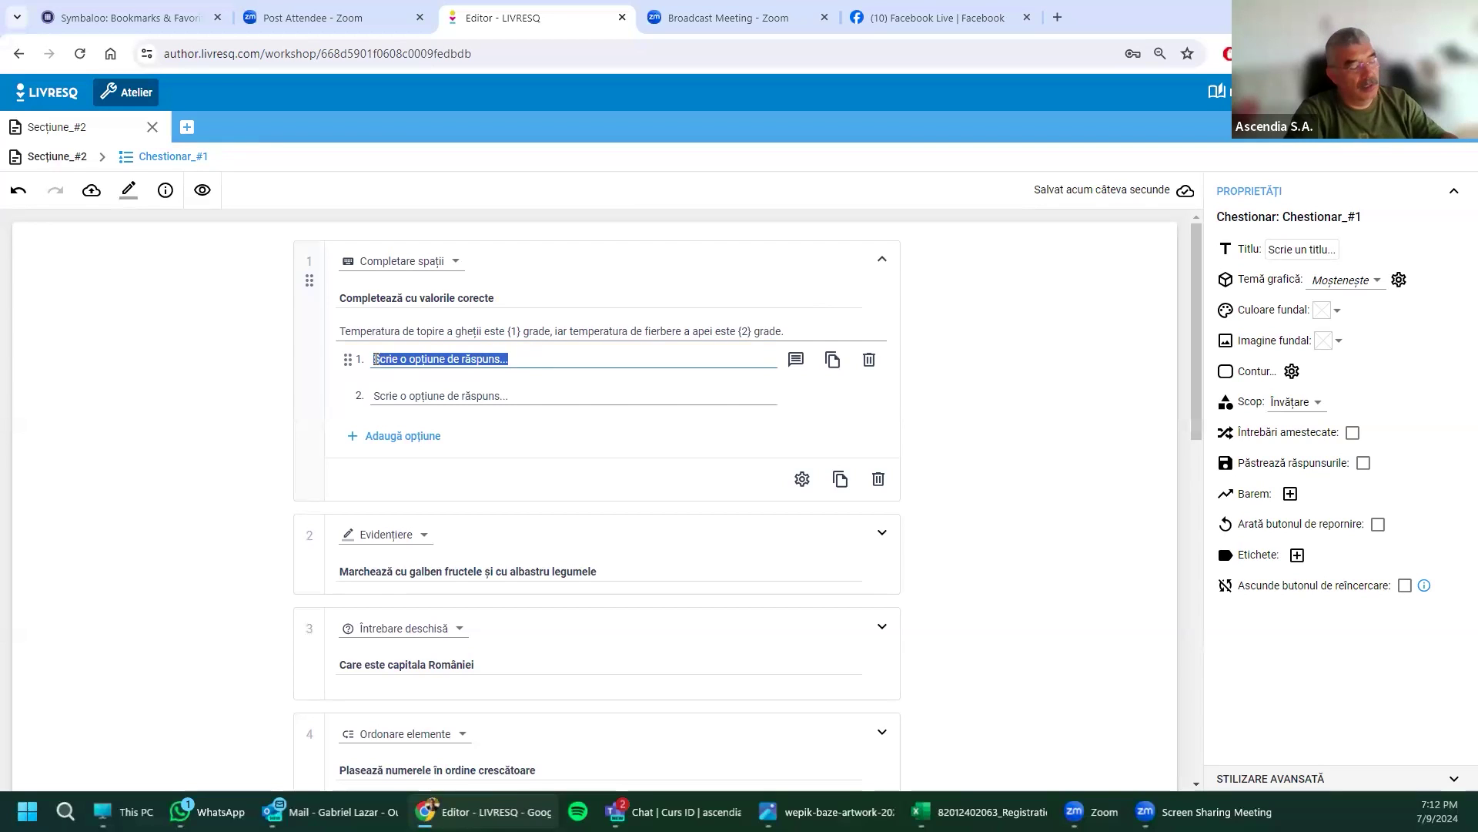
type("0")
key("Tab")
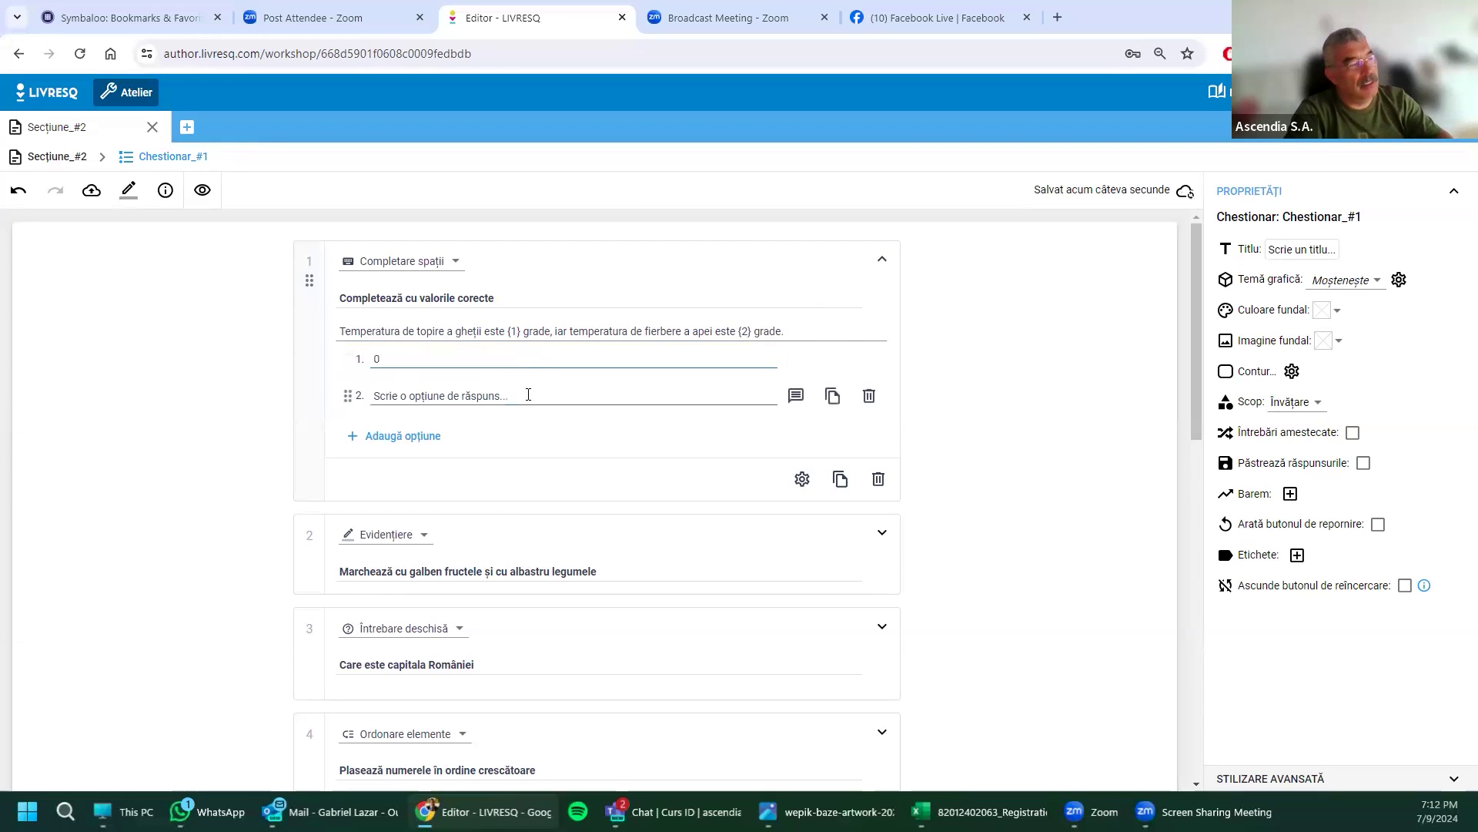
Step: Set the answer for the second blank to 100
left_click_drag(504, 387, 353, 385)
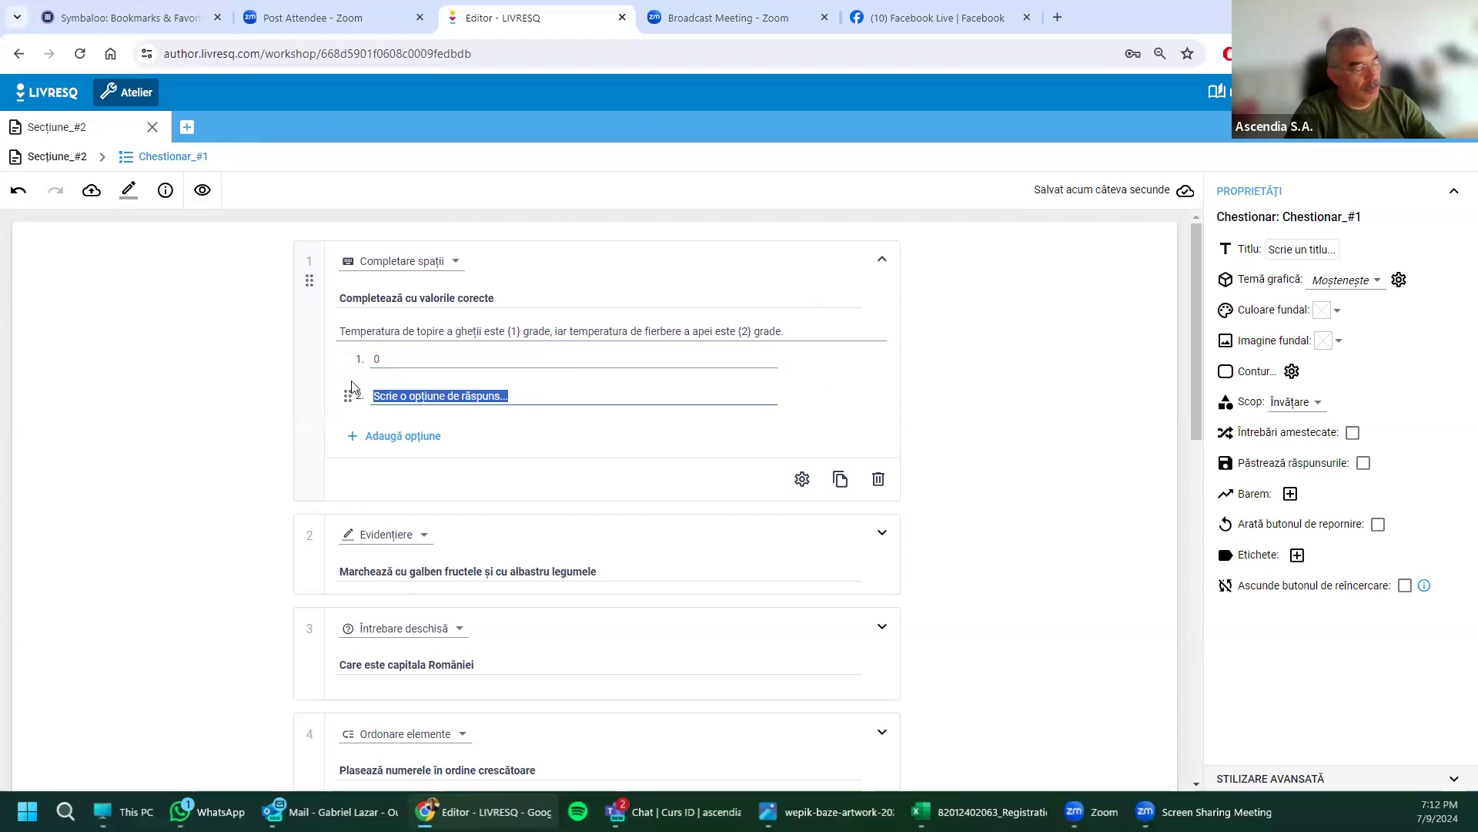
type("100")
left_click(1042, 460)
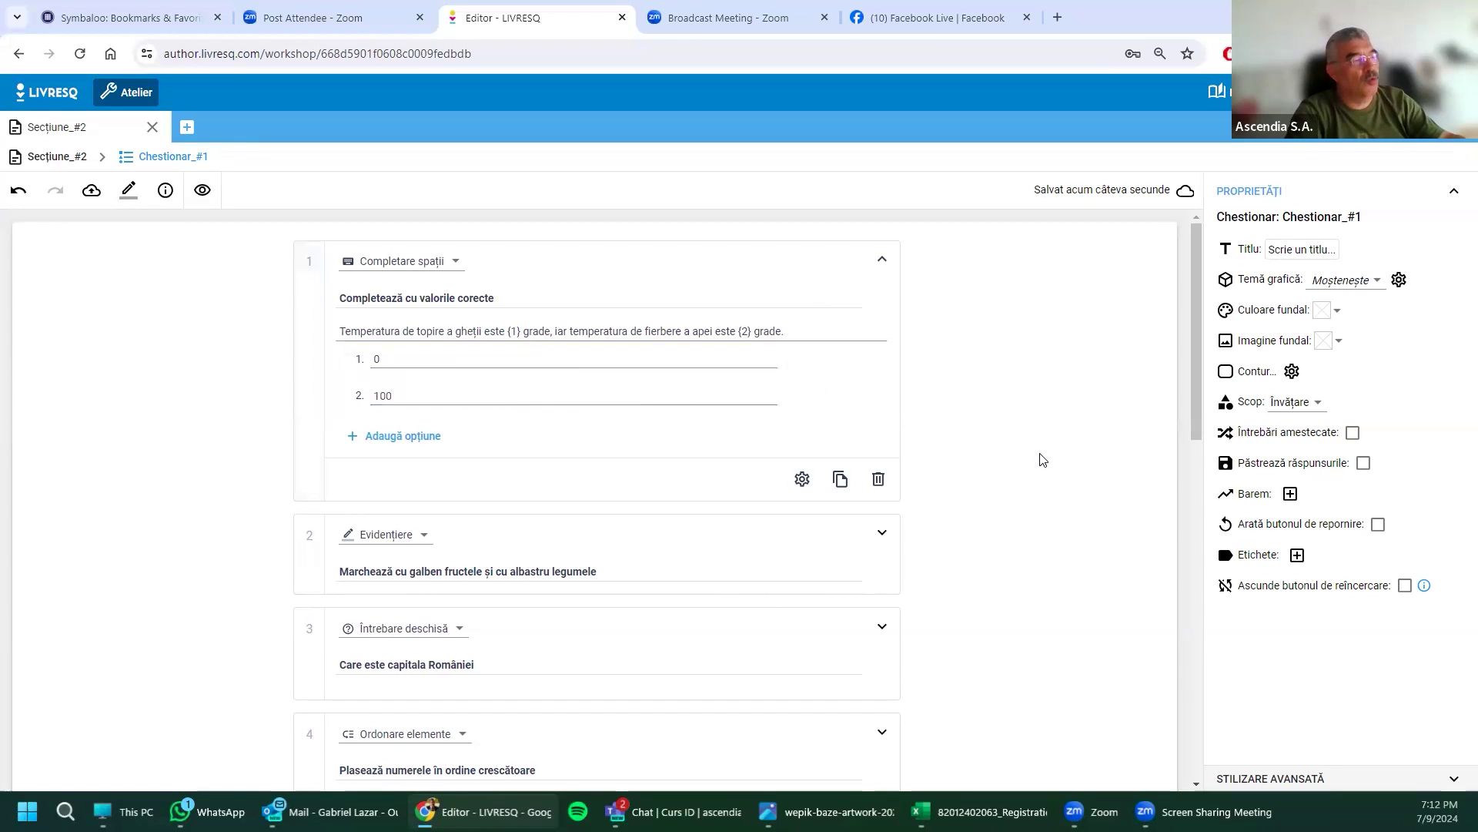
Step: Preview the questionnaire, fill the temperature blanks with 0 and 100, continue to the highlighting question, and close the preview
left_click(205, 192)
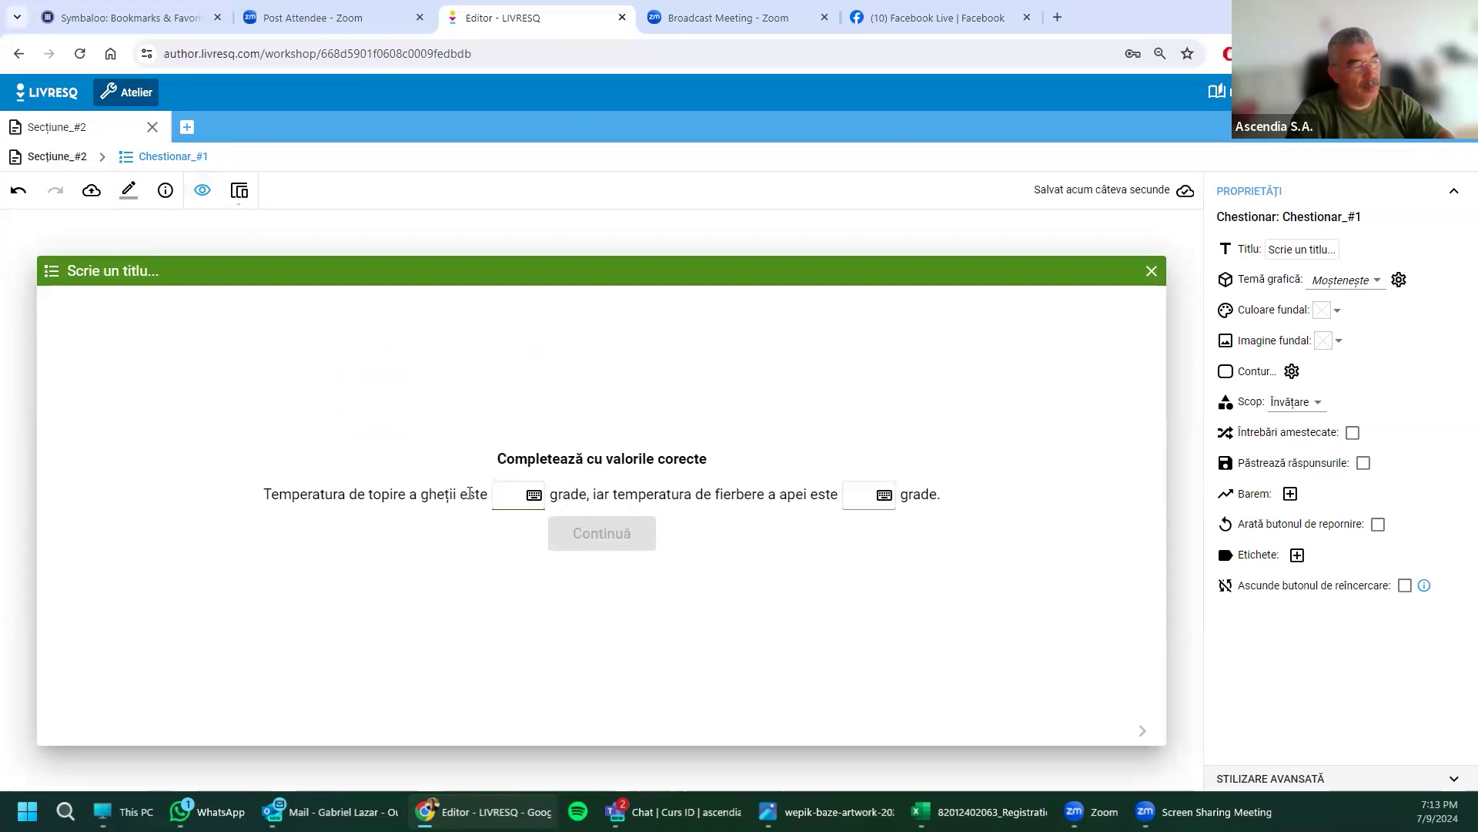
type("0")
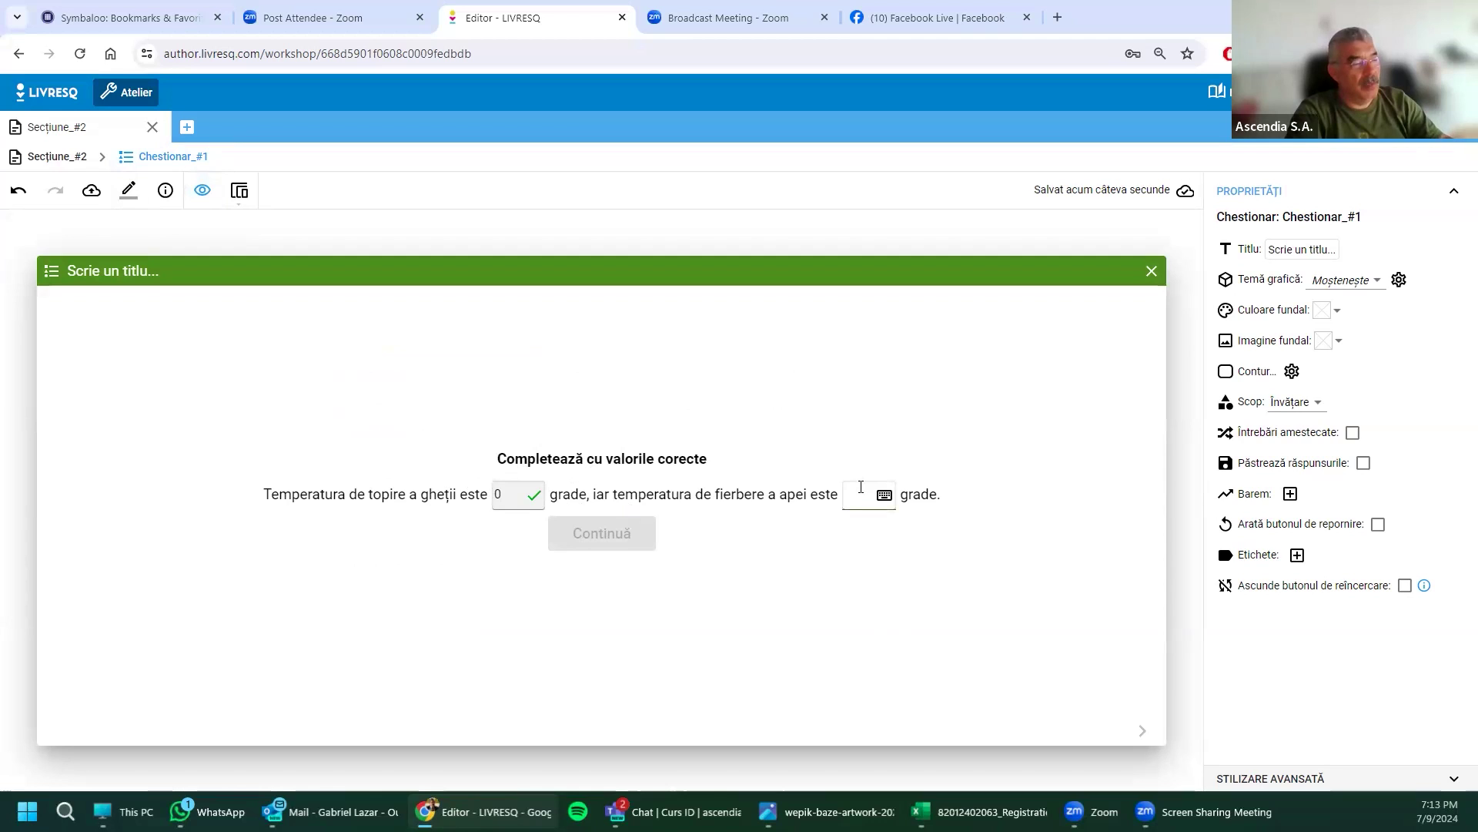
type("100")
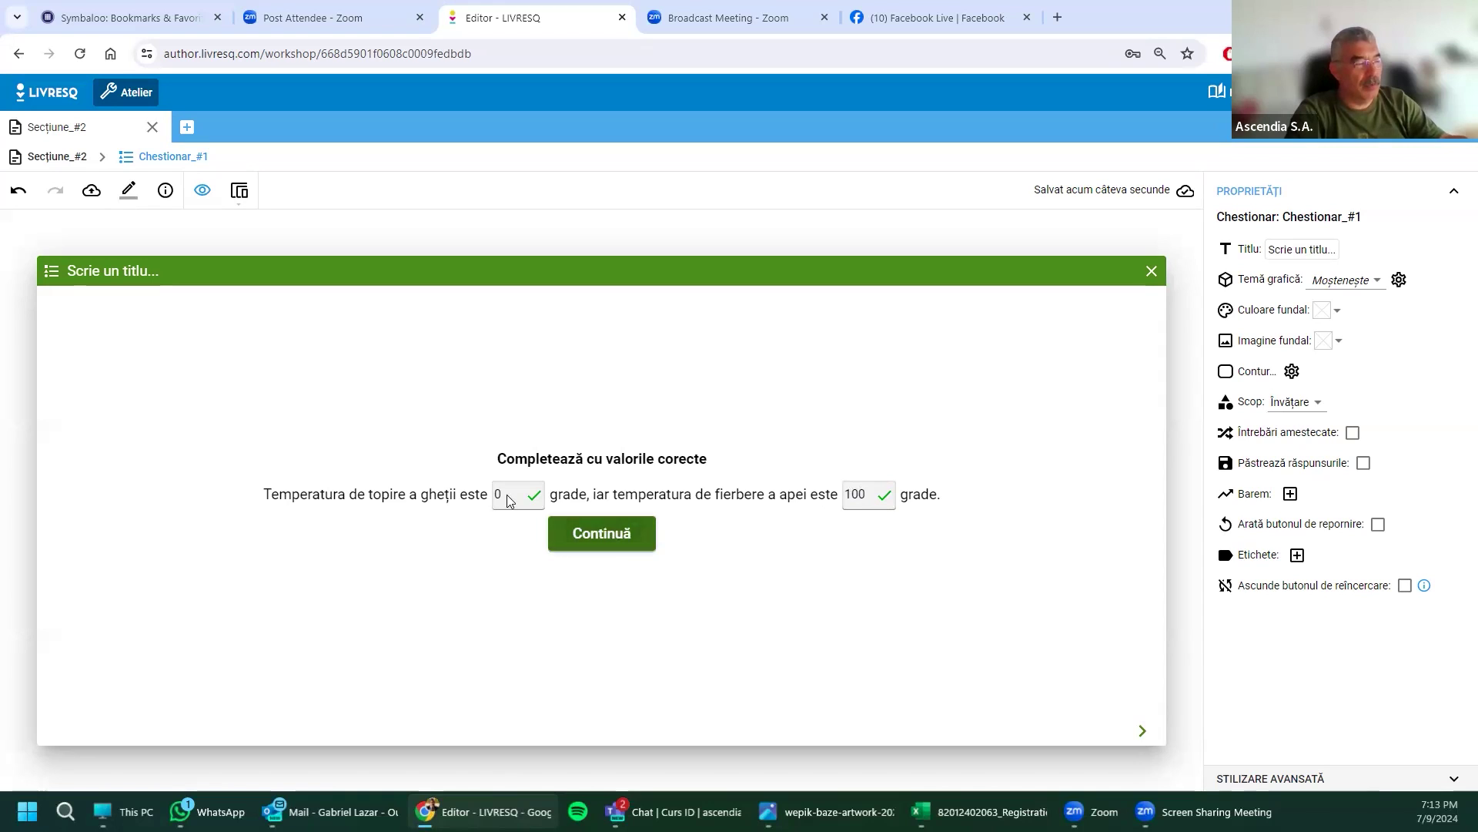
left_click(600, 538)
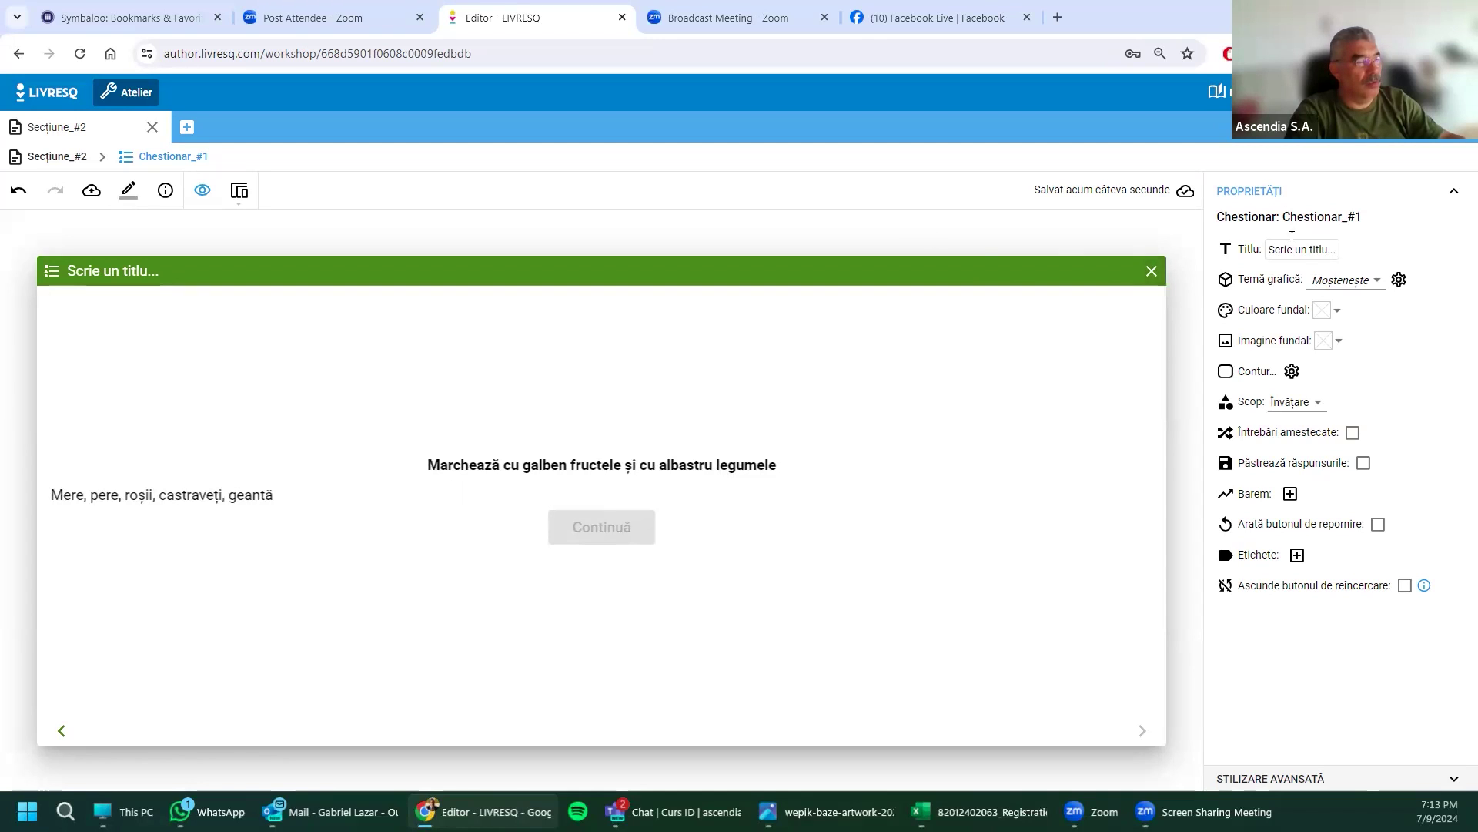
left_click(1151, 271)
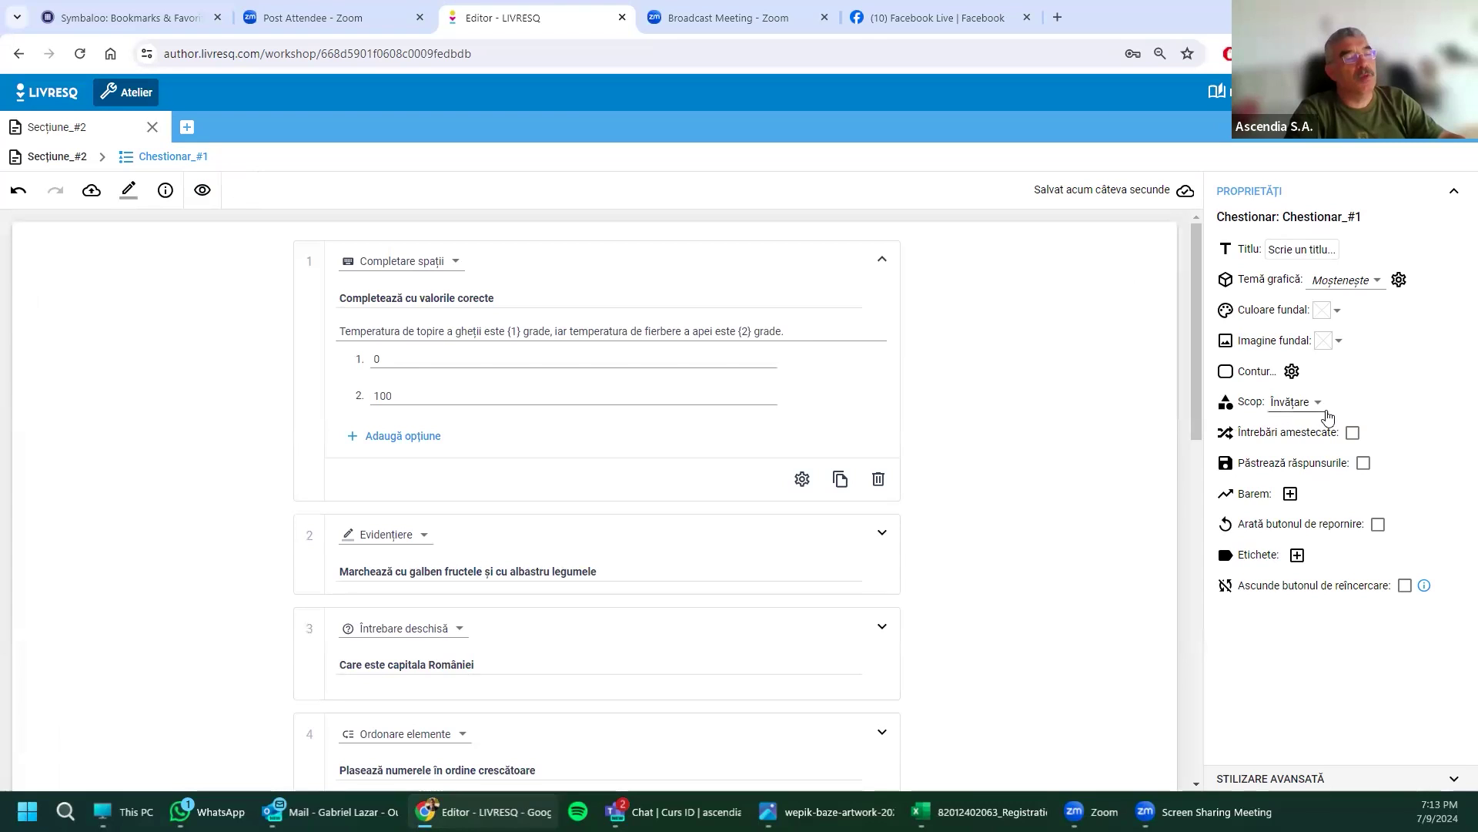
Step: Try the "Sondaj" purpose for the questionnaire
scroll(1086, 461, "down", 3)
scroll(1086, 461, "up", 3)
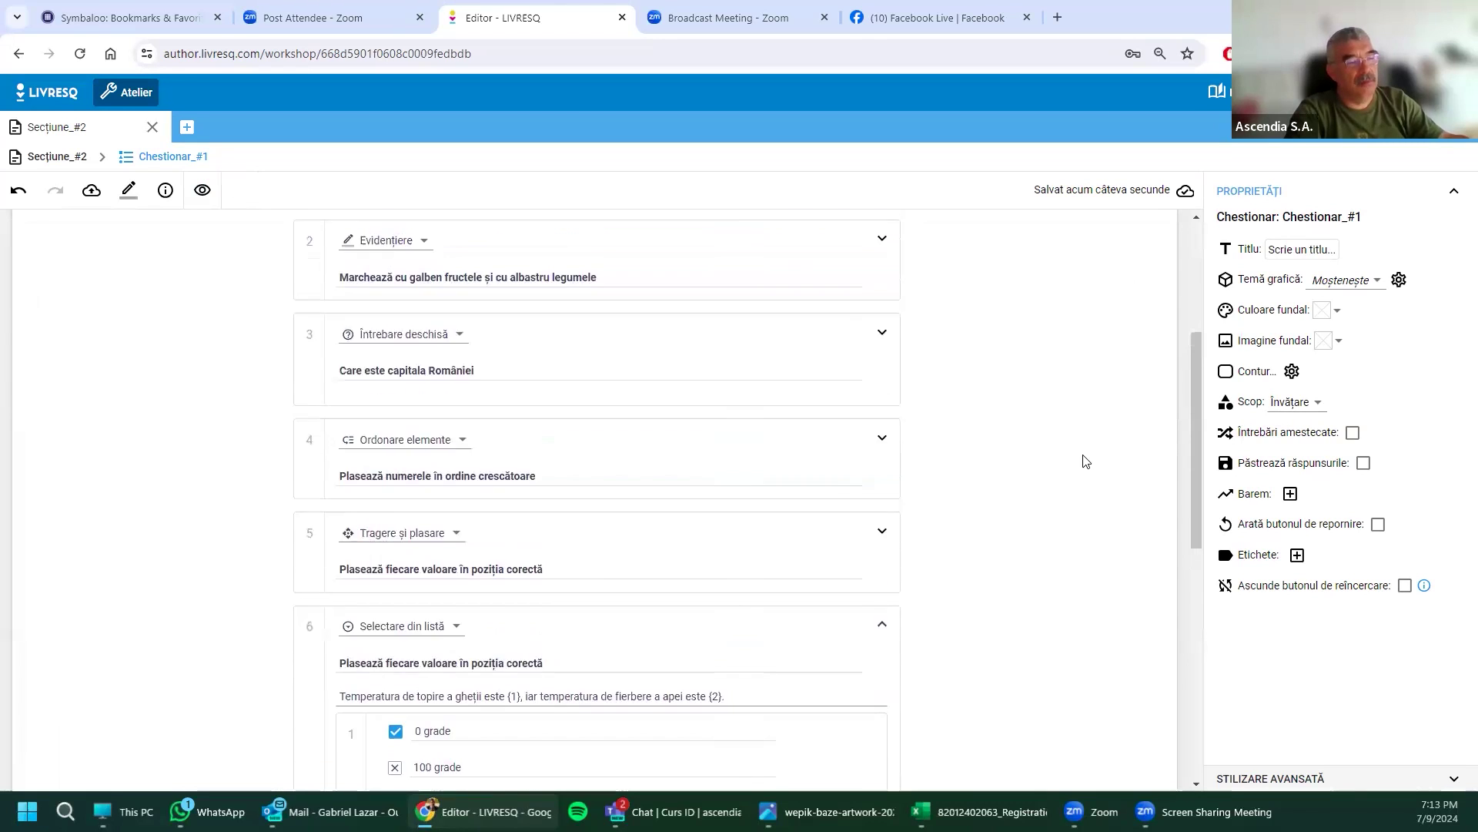
left_click(1319, 405)
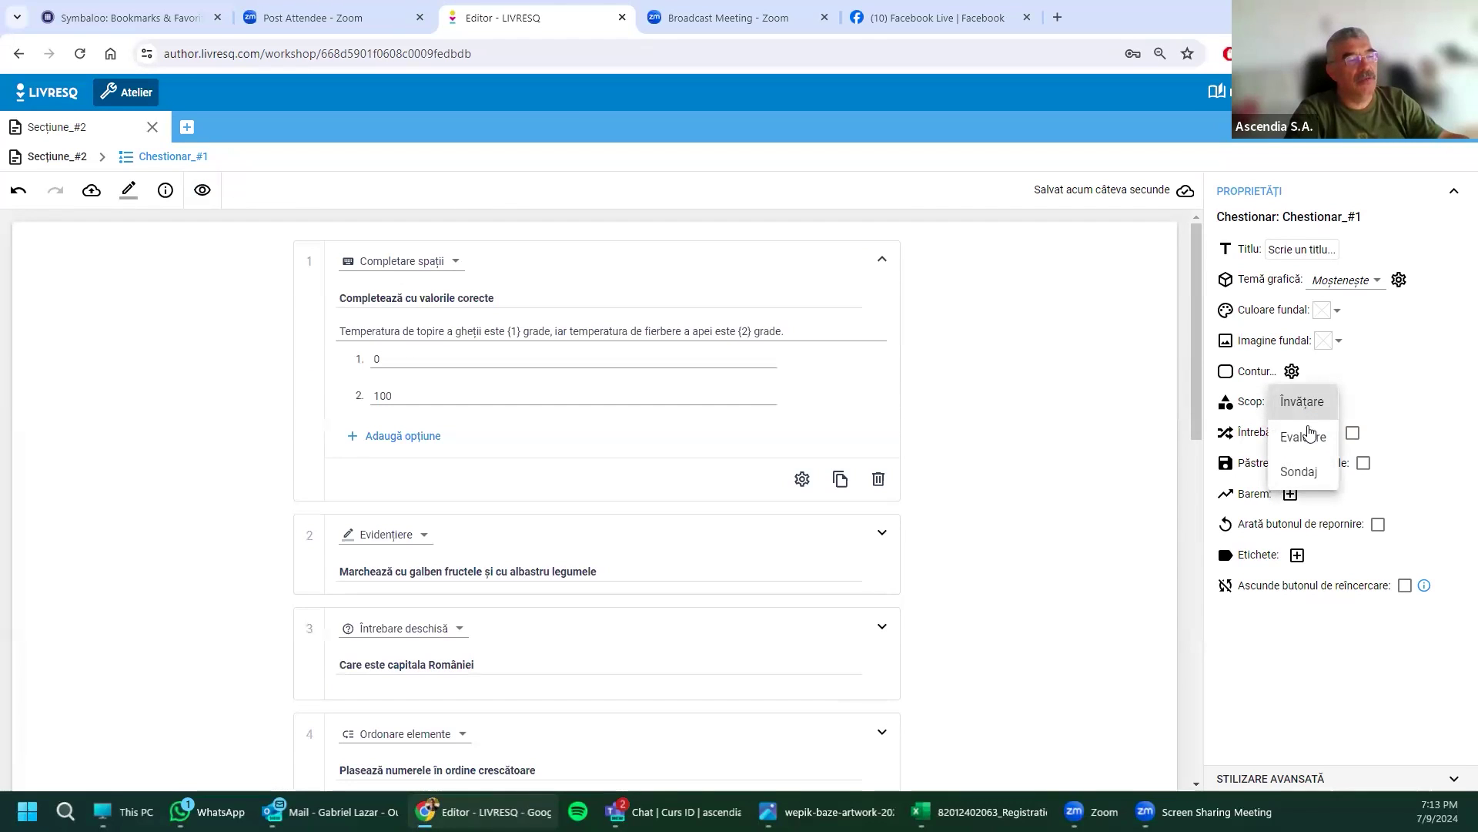
left_click(1304, 472)
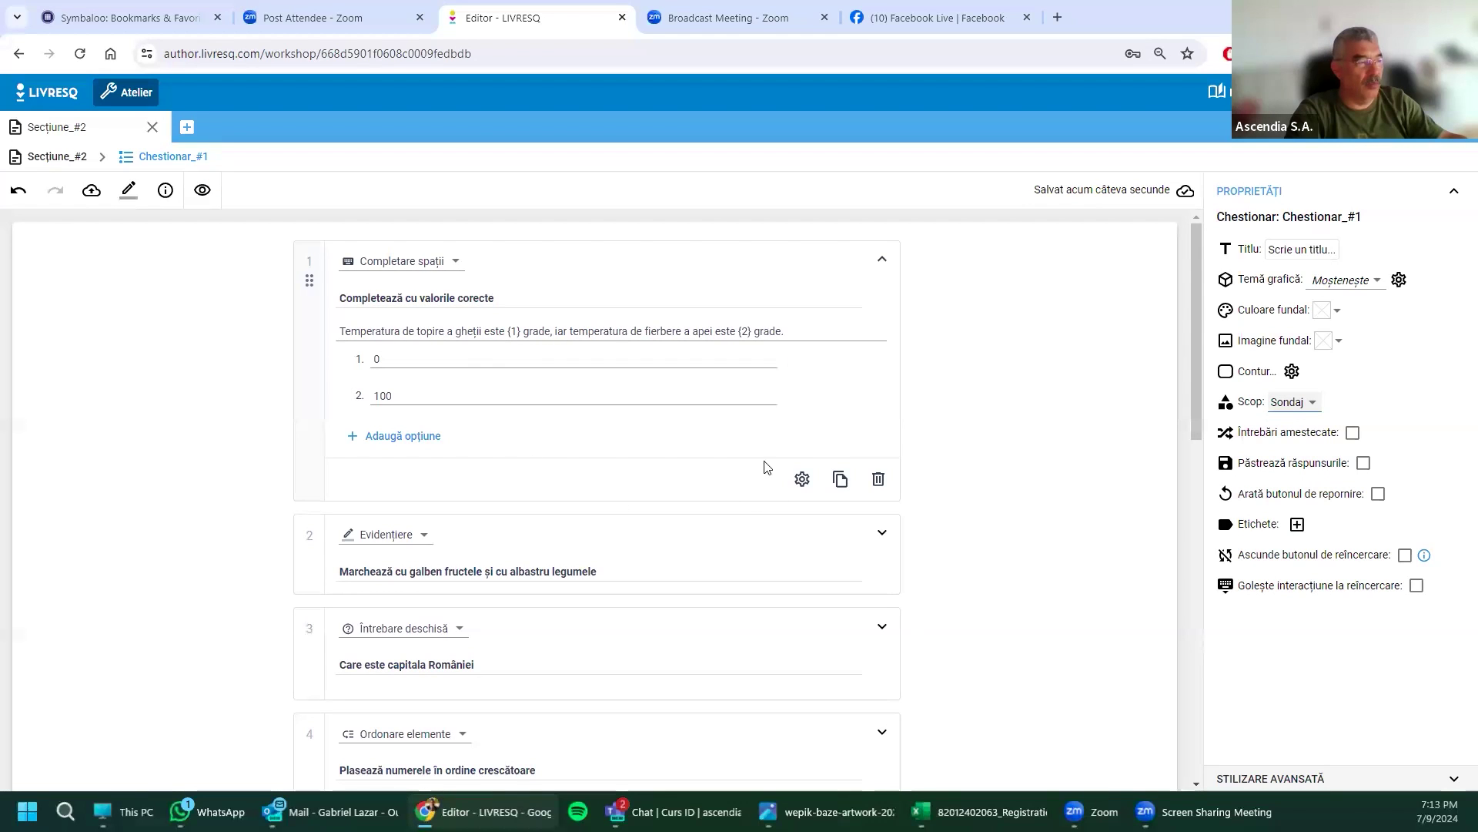
Step: Examine the questions and their answer options from first to last under the "Sondaj" purpose
scroll(542, 365, "down", 2)
scroll(542, 370, "up", 2)
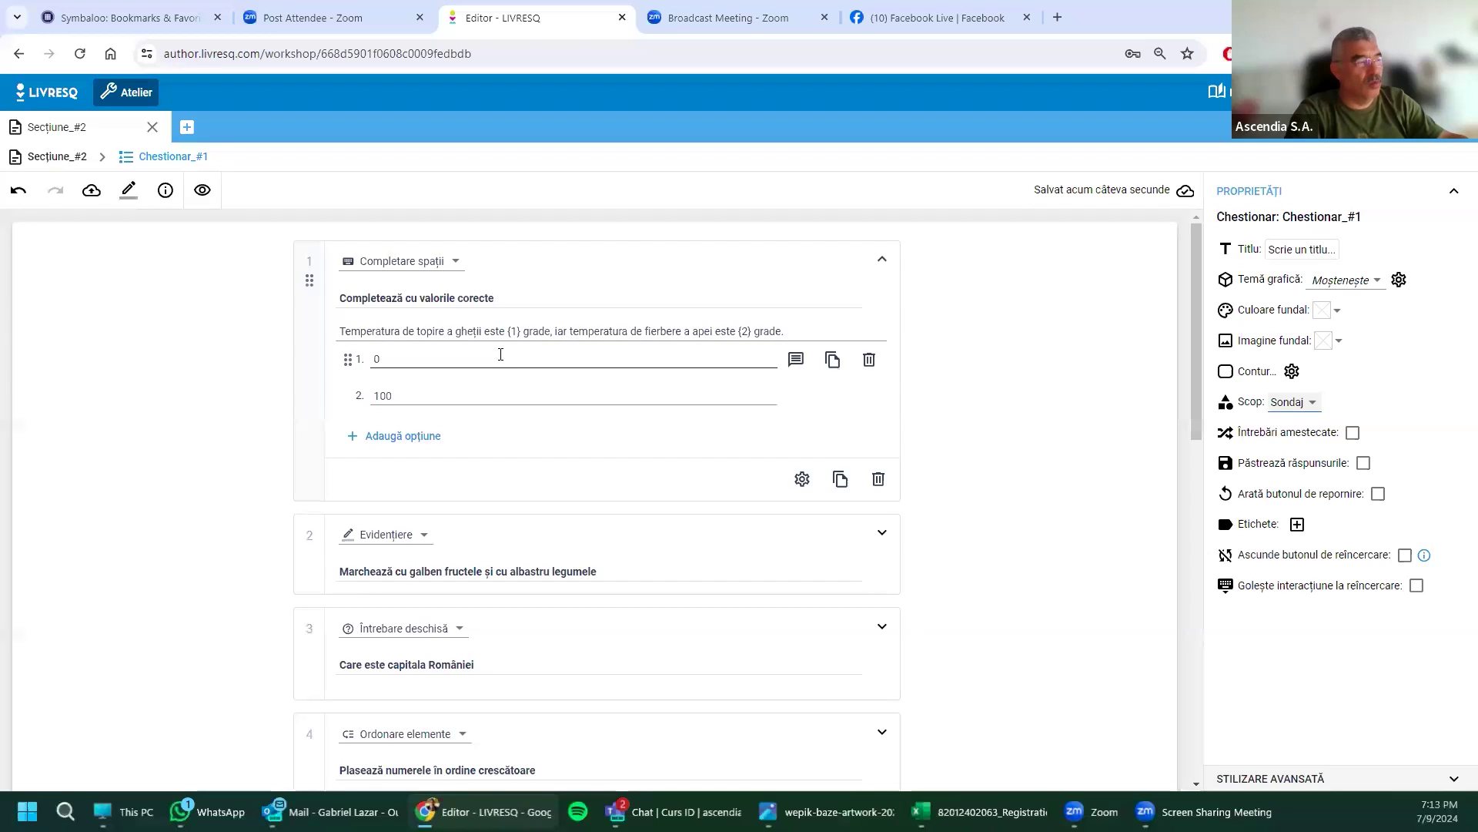
scroll(561, 412, "down", 2)
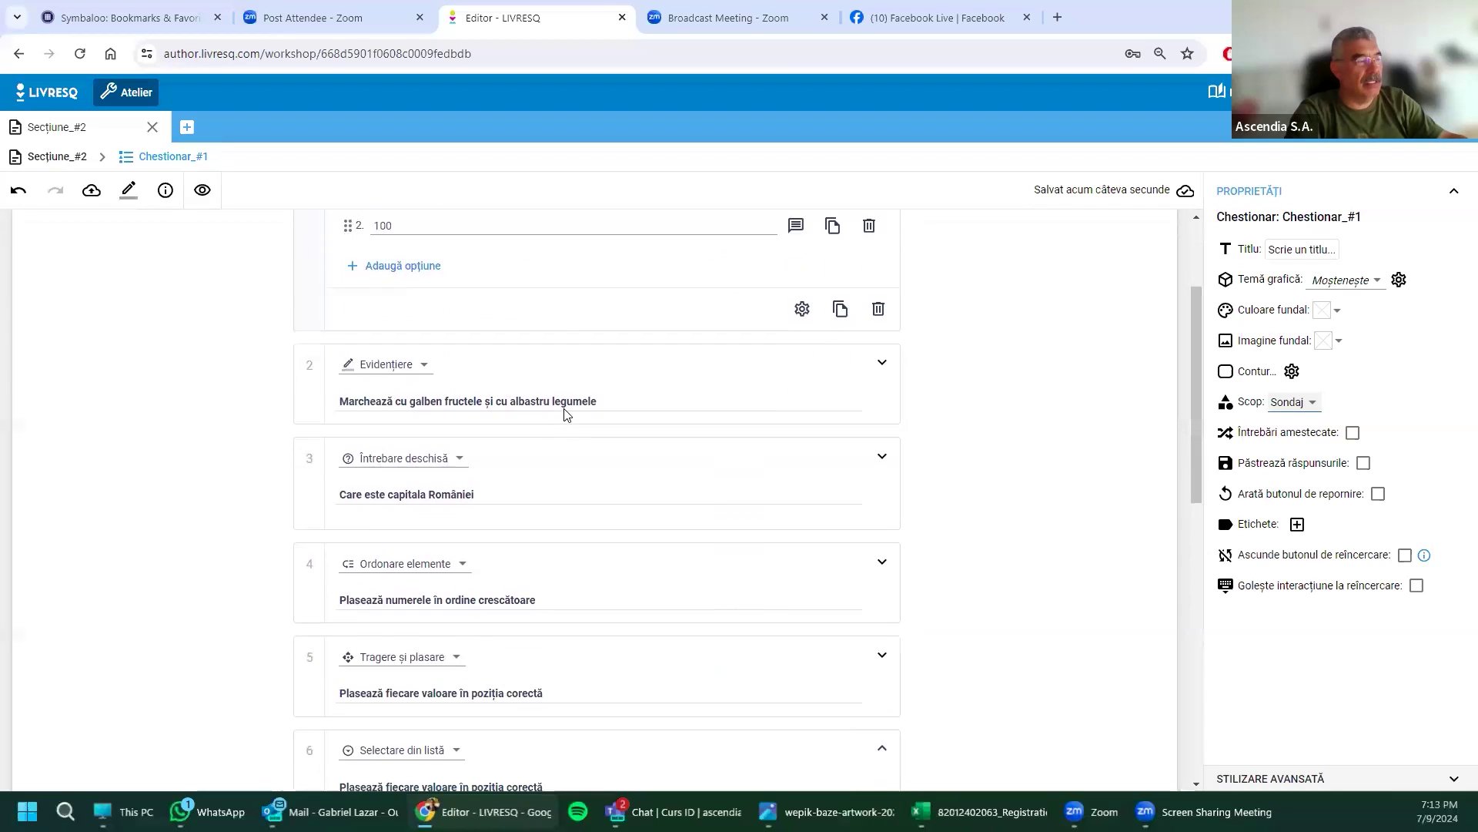
scroll(565, 408, "down", 2)
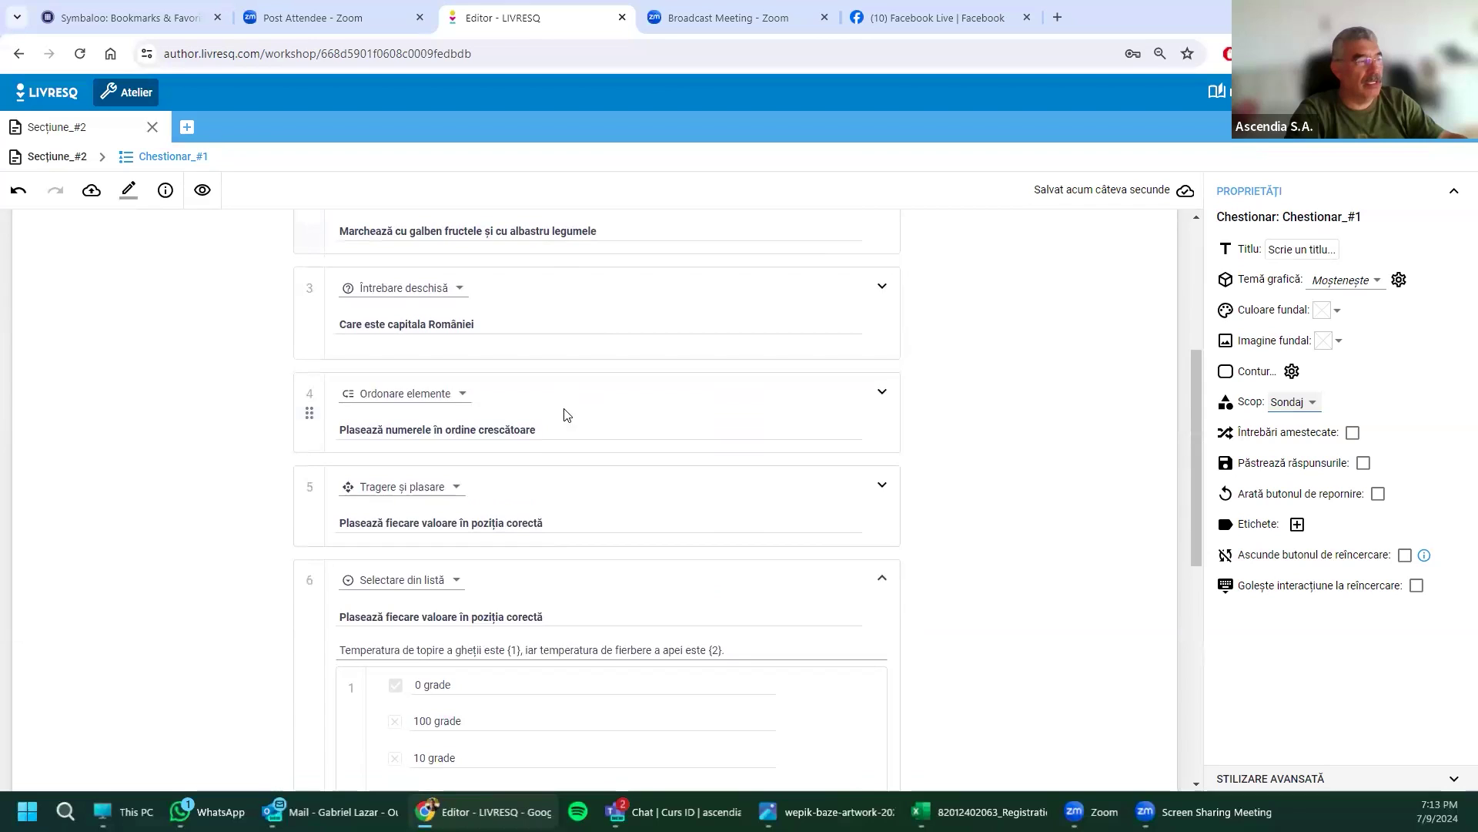
scroll(565, 409, "down", 2)
scroll(557, 428, "up", 3)
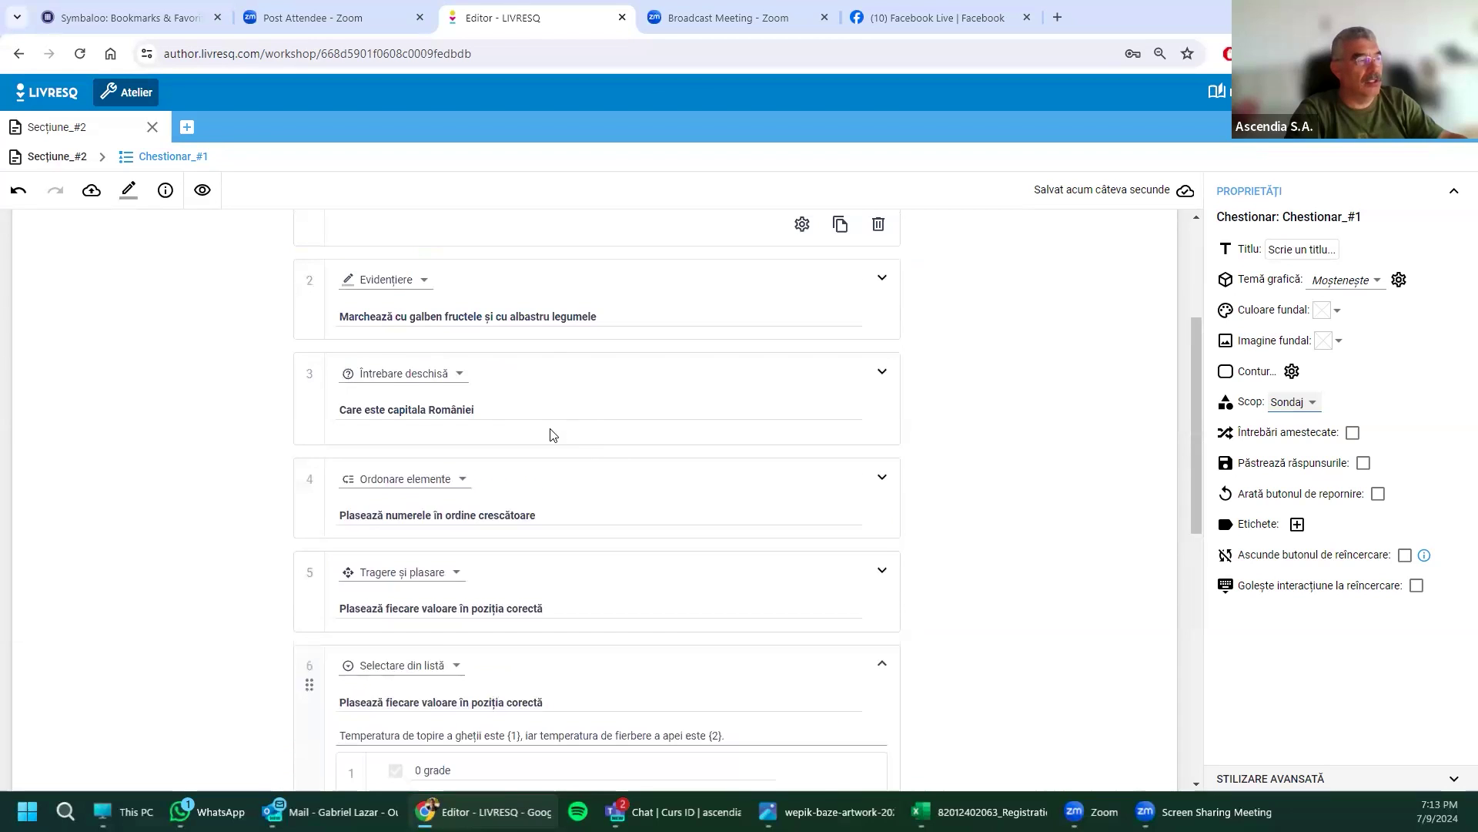
scroll(551, 435, "down", 4)
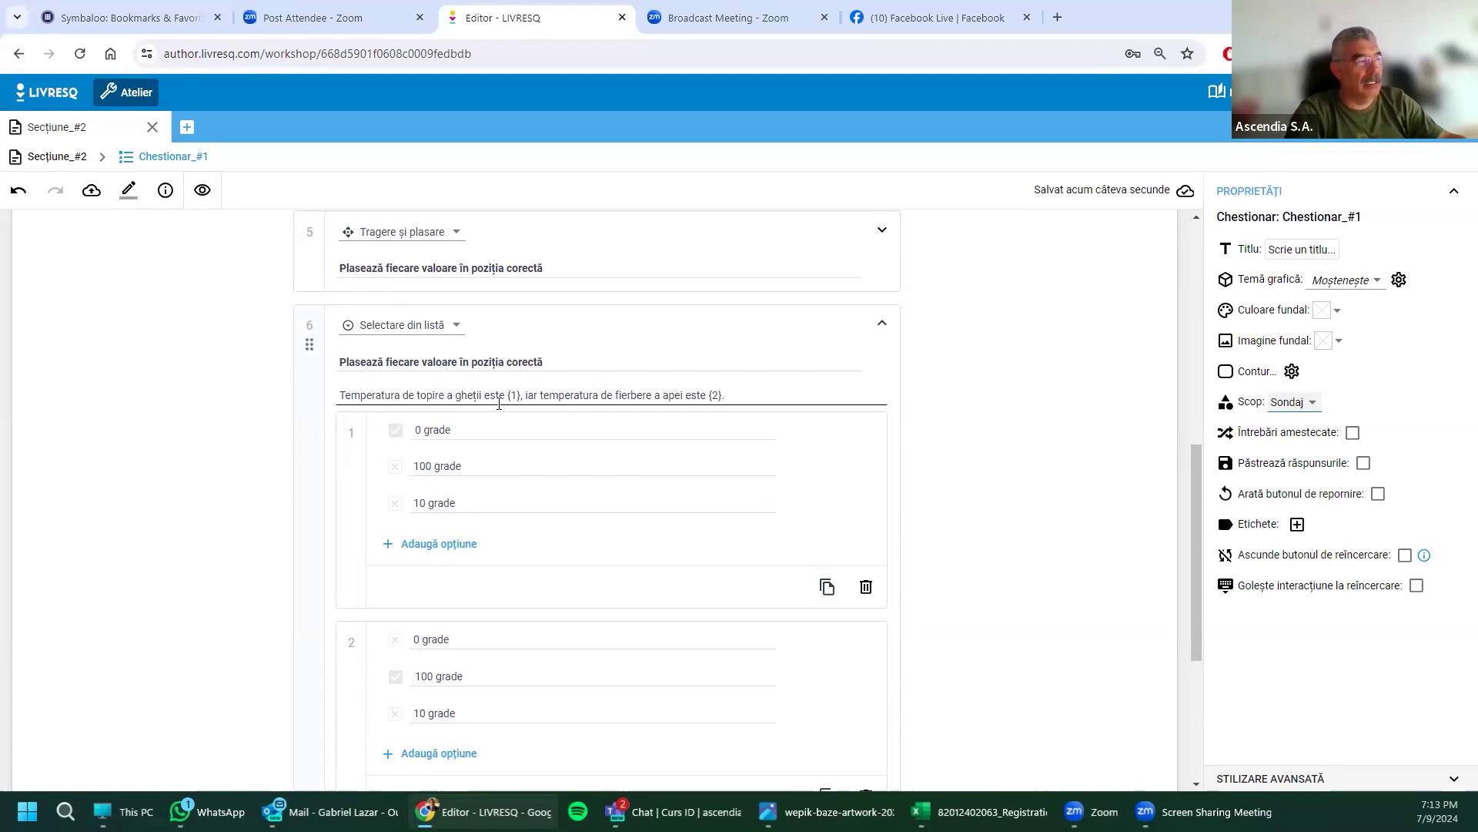
scroll(499, 404, "down", 4)
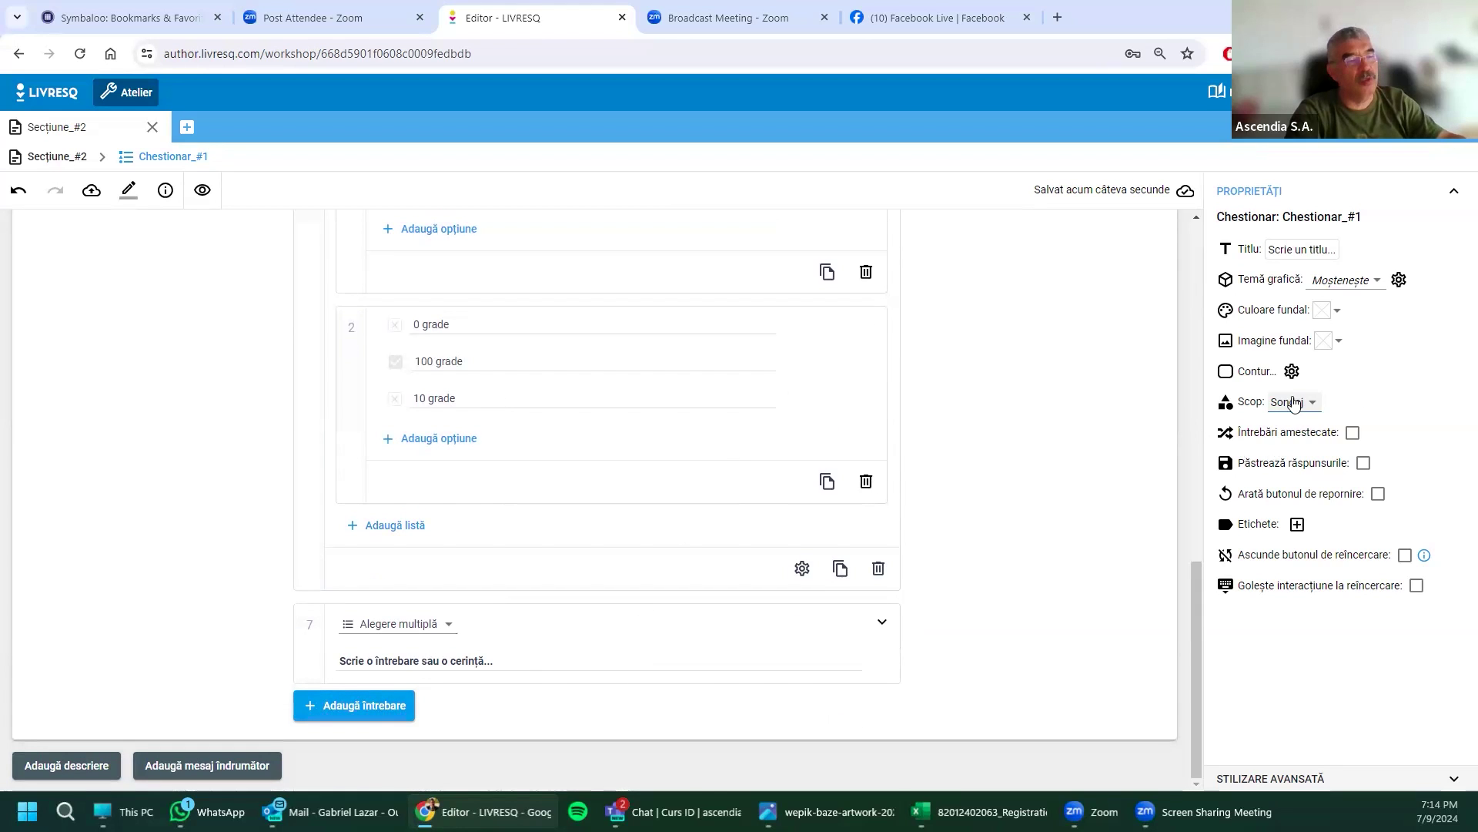
Step: Switch the questionnaire's purpose to "Evaluare" and back to "Învățare" to compare their available settings
left_click(1318, 406)
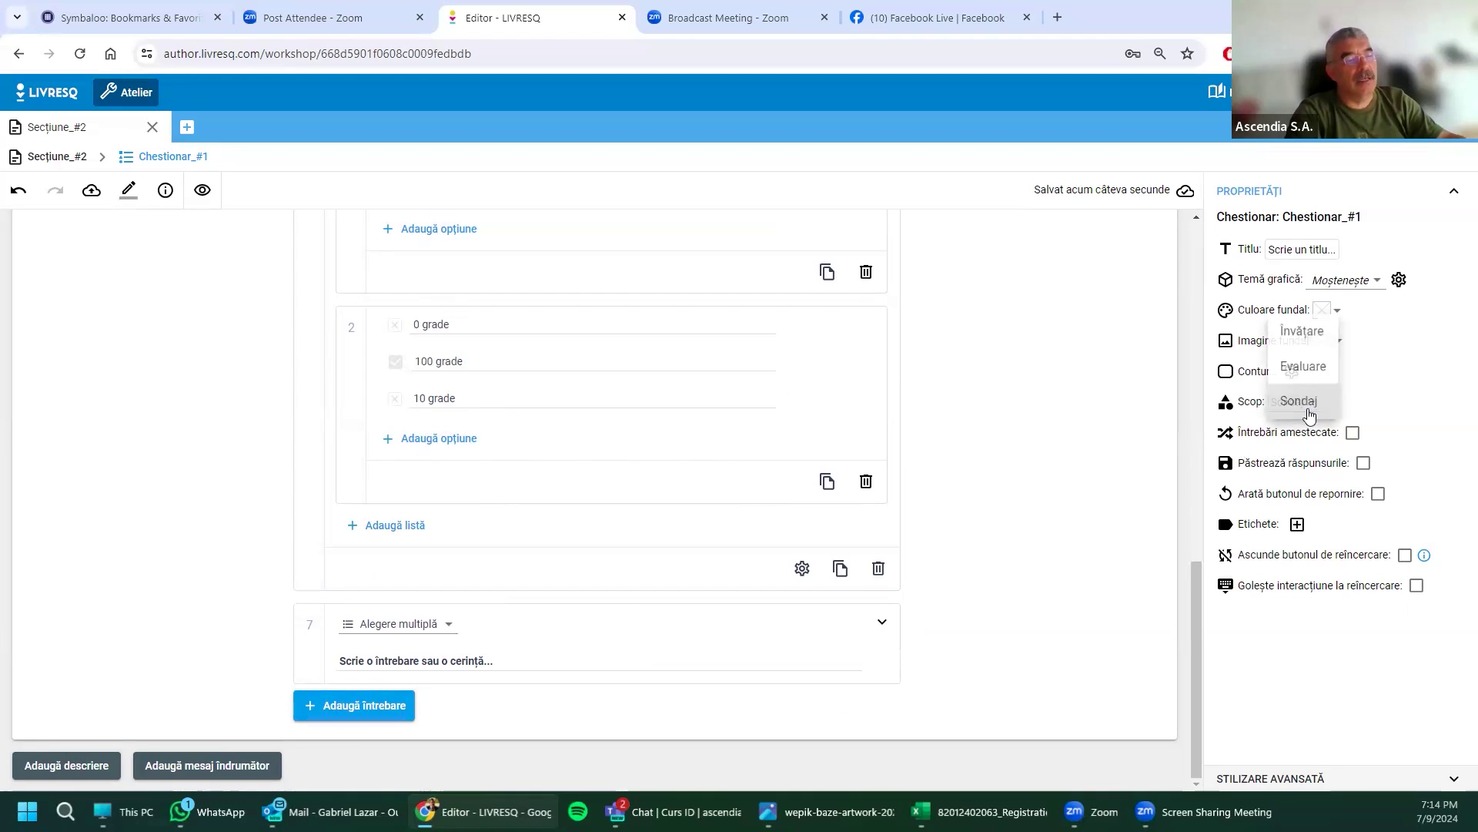
left_click(1304, 367)
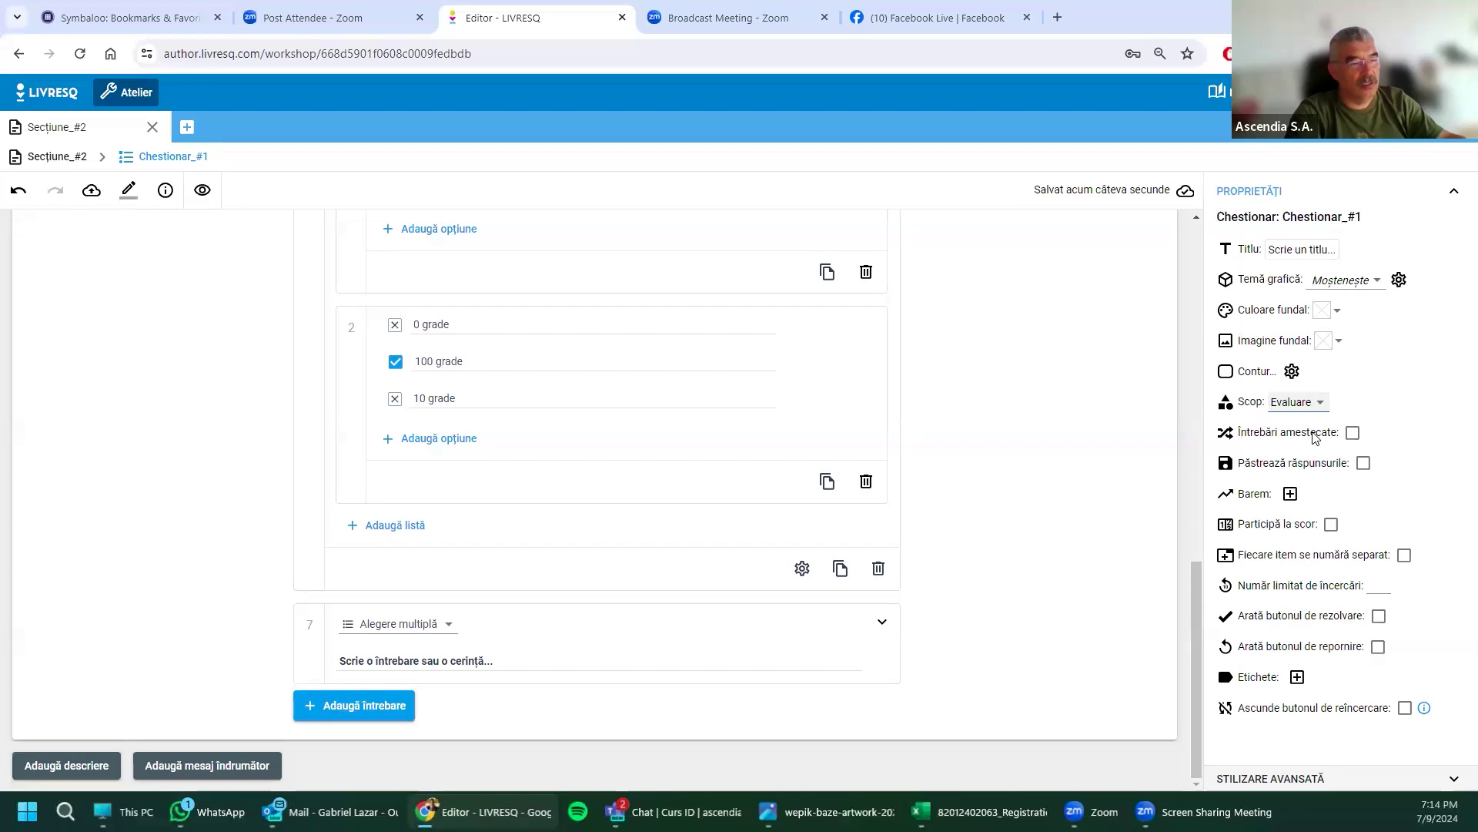
left_click(1319, 402)
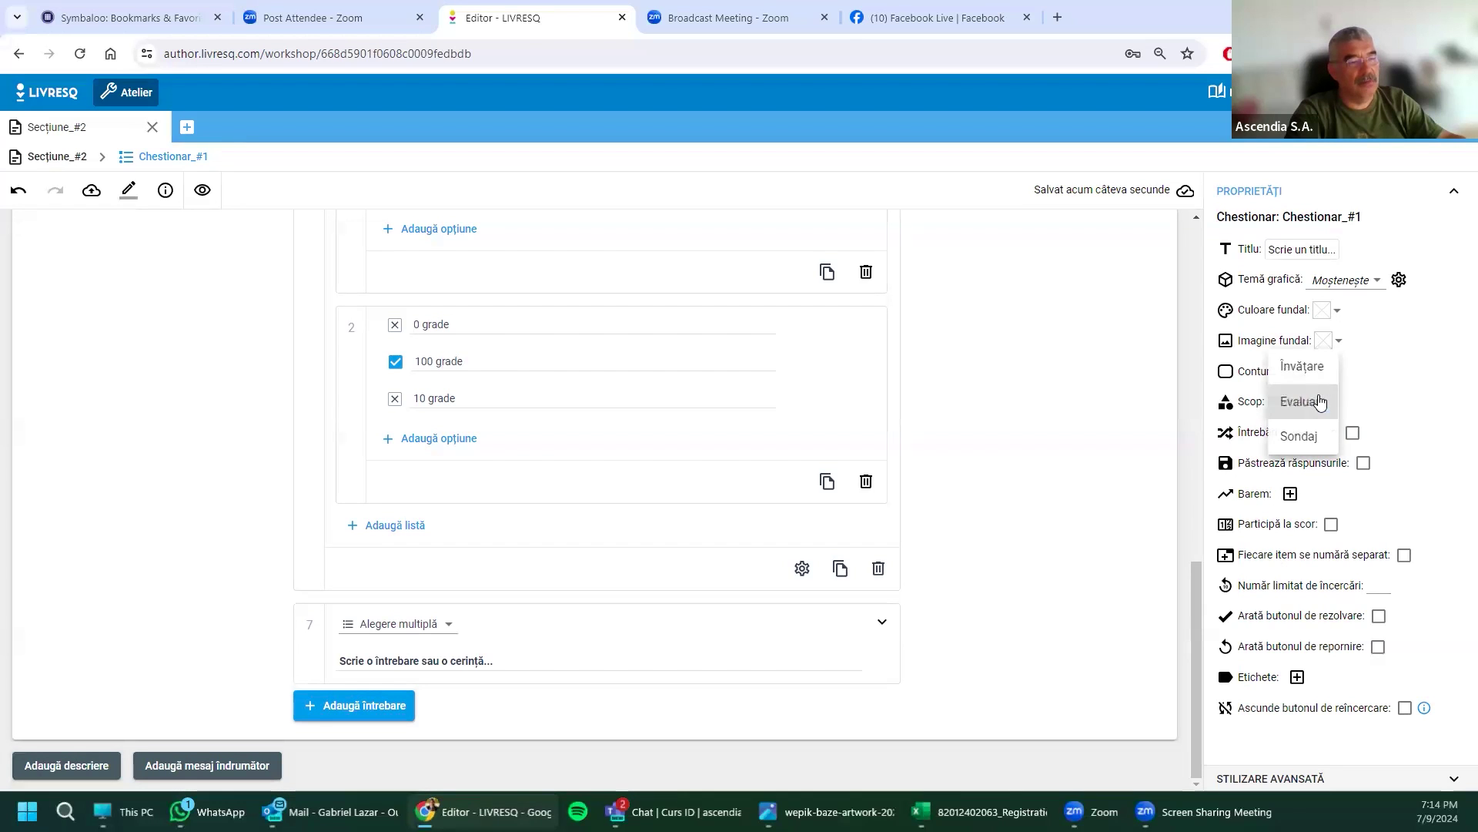
left_click(1301, 370)
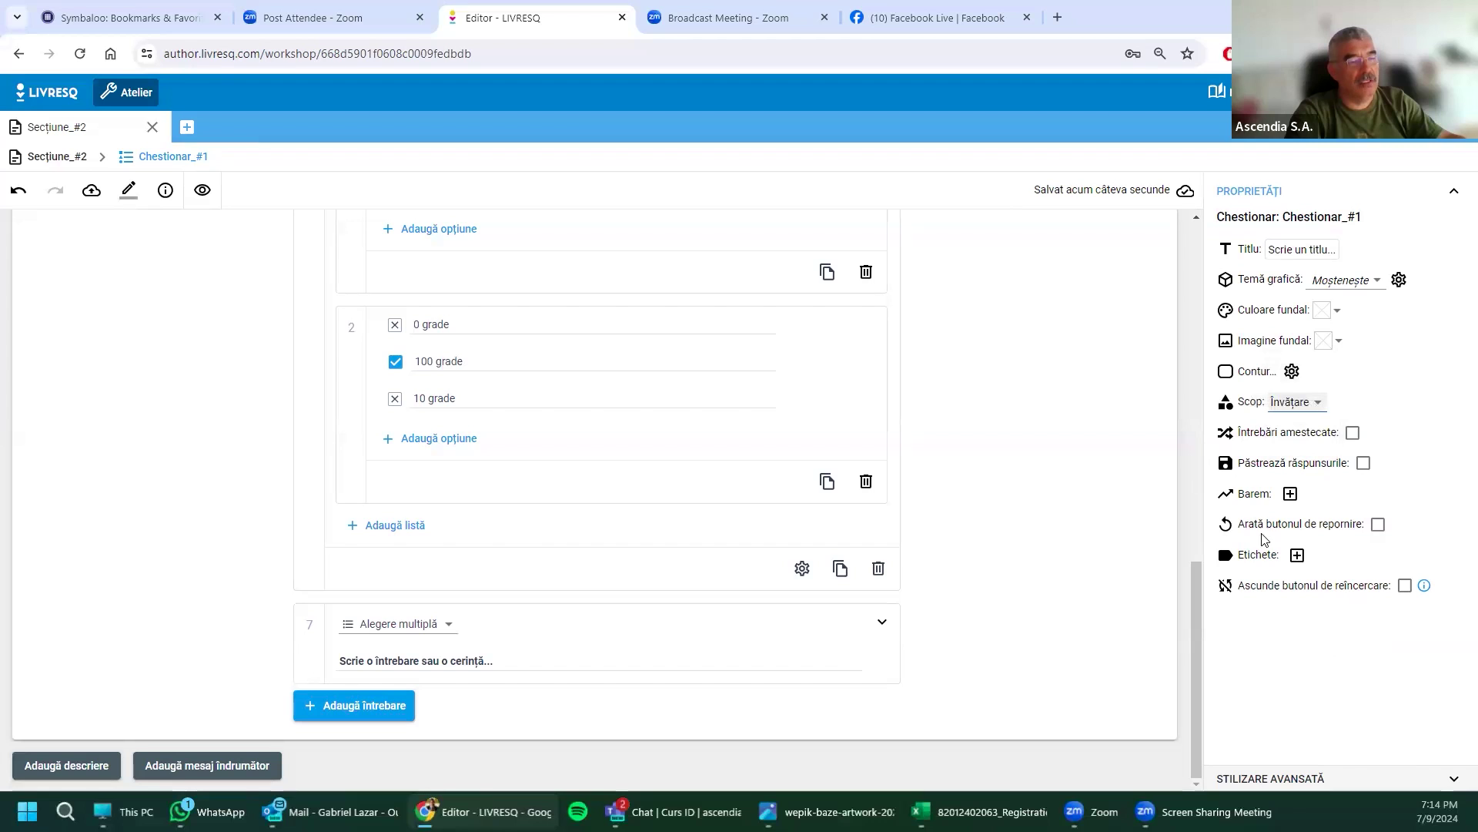
Step: Set the questionnaire's purpose to "Evaluare"
left_click(1321, 401)
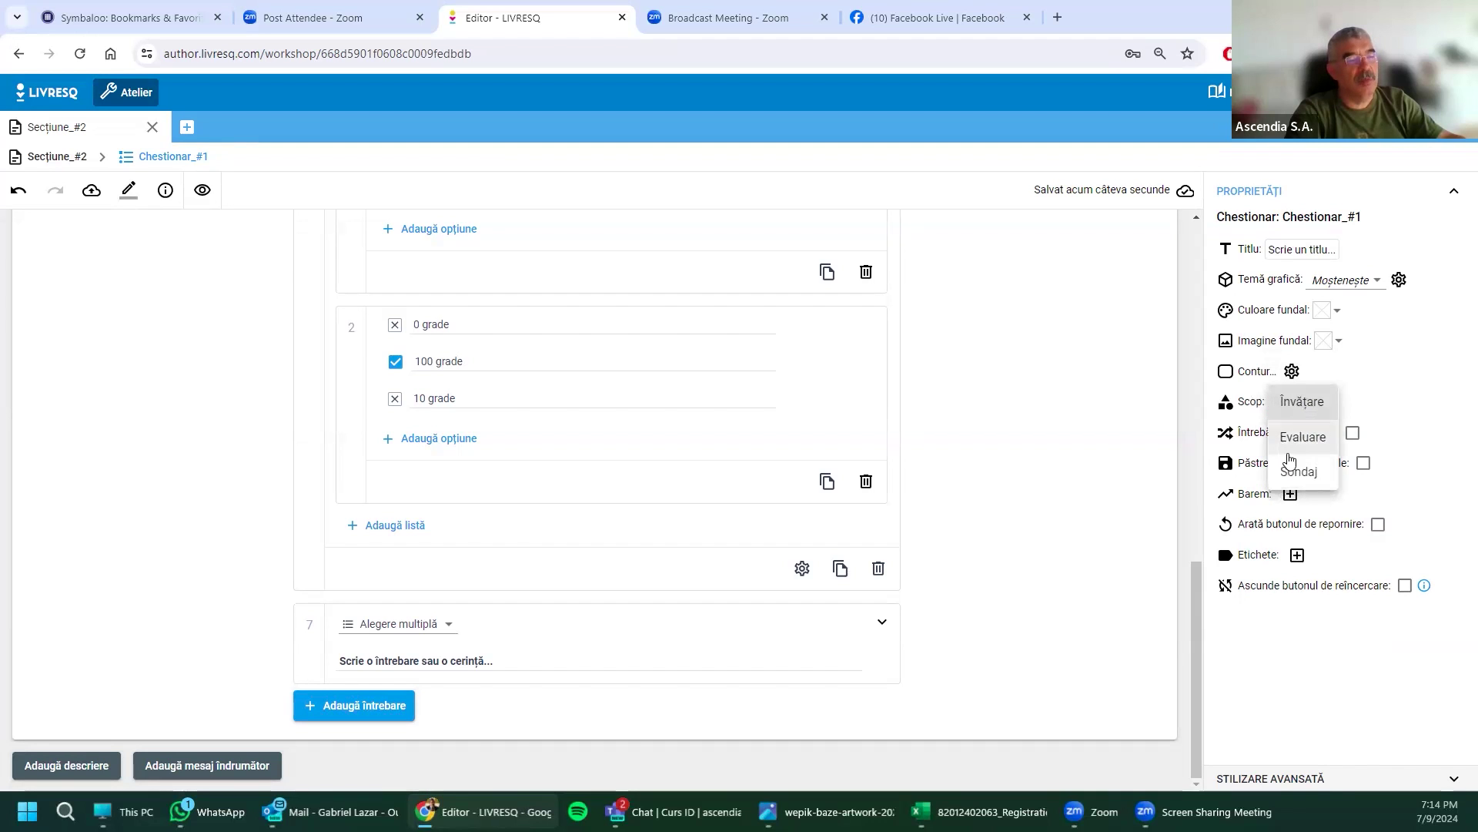
left_click(1301, 437)
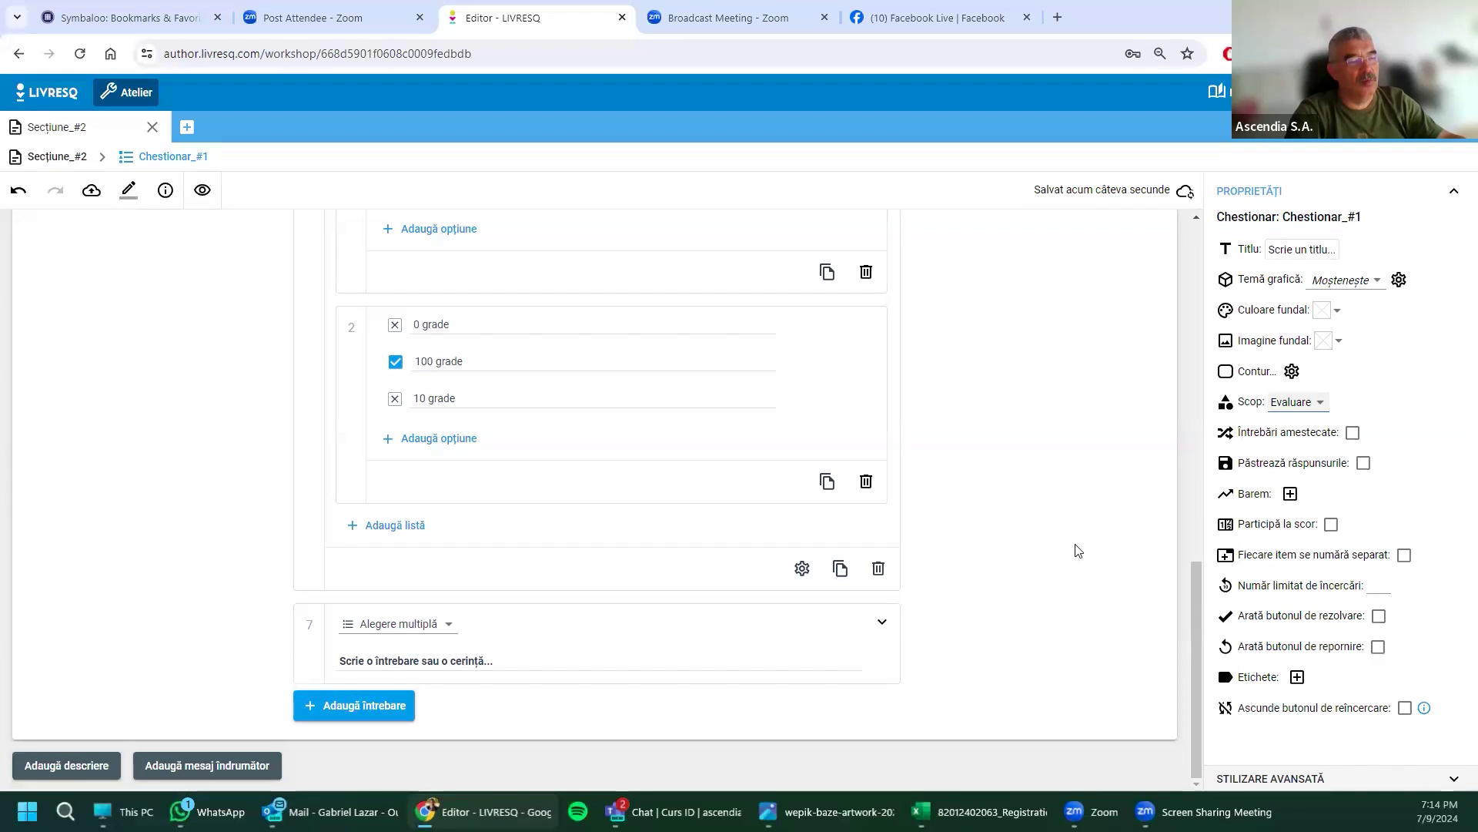
Step: Preview the evaluation questionnaire, fill the temperature blanks with 0 and 100, verify the answers, and continue to the next question
scroll(1067, 552, "up", 10)
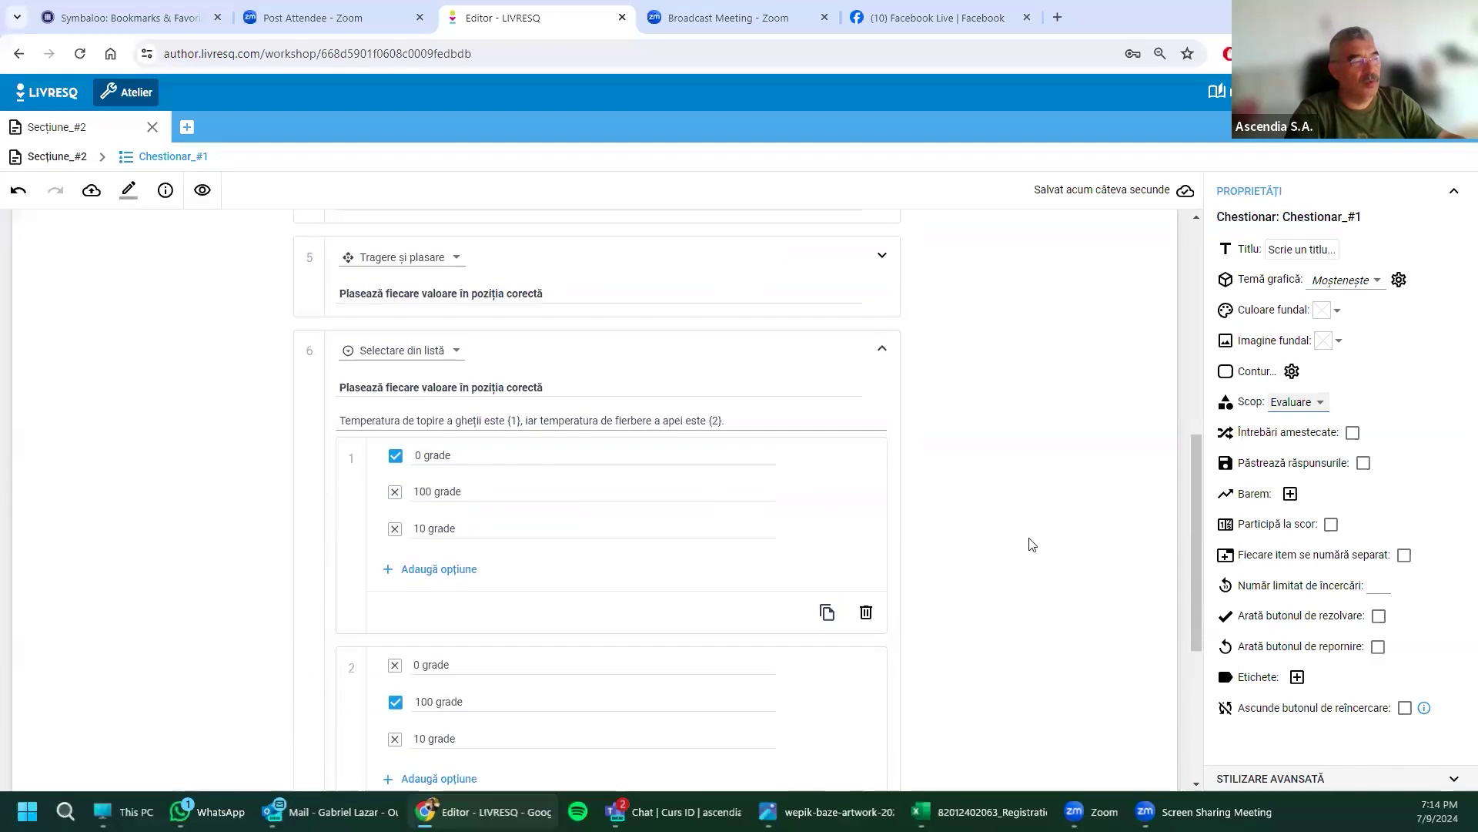
left_click(204, 192)
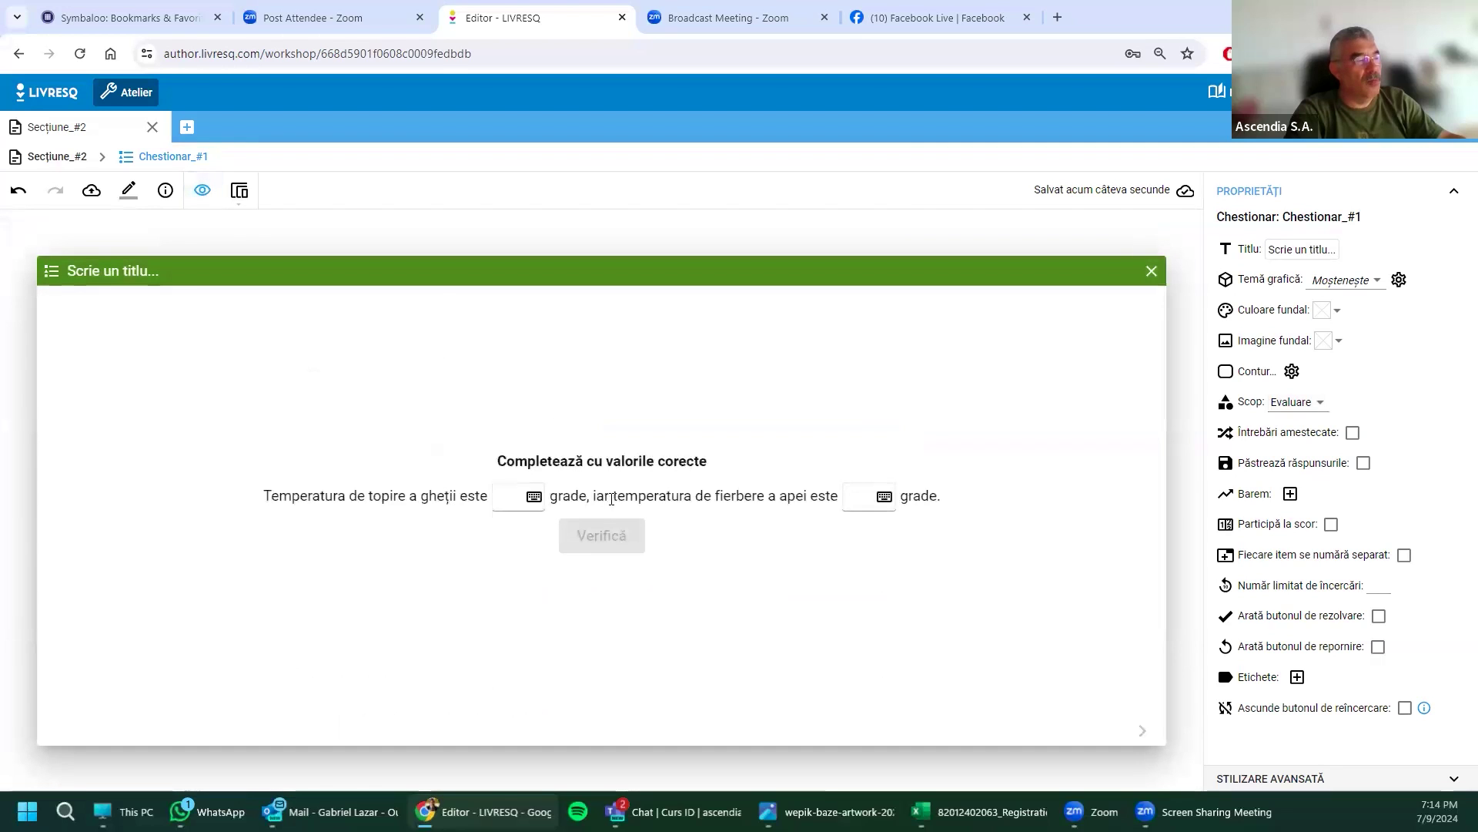
left_click(524, 497)
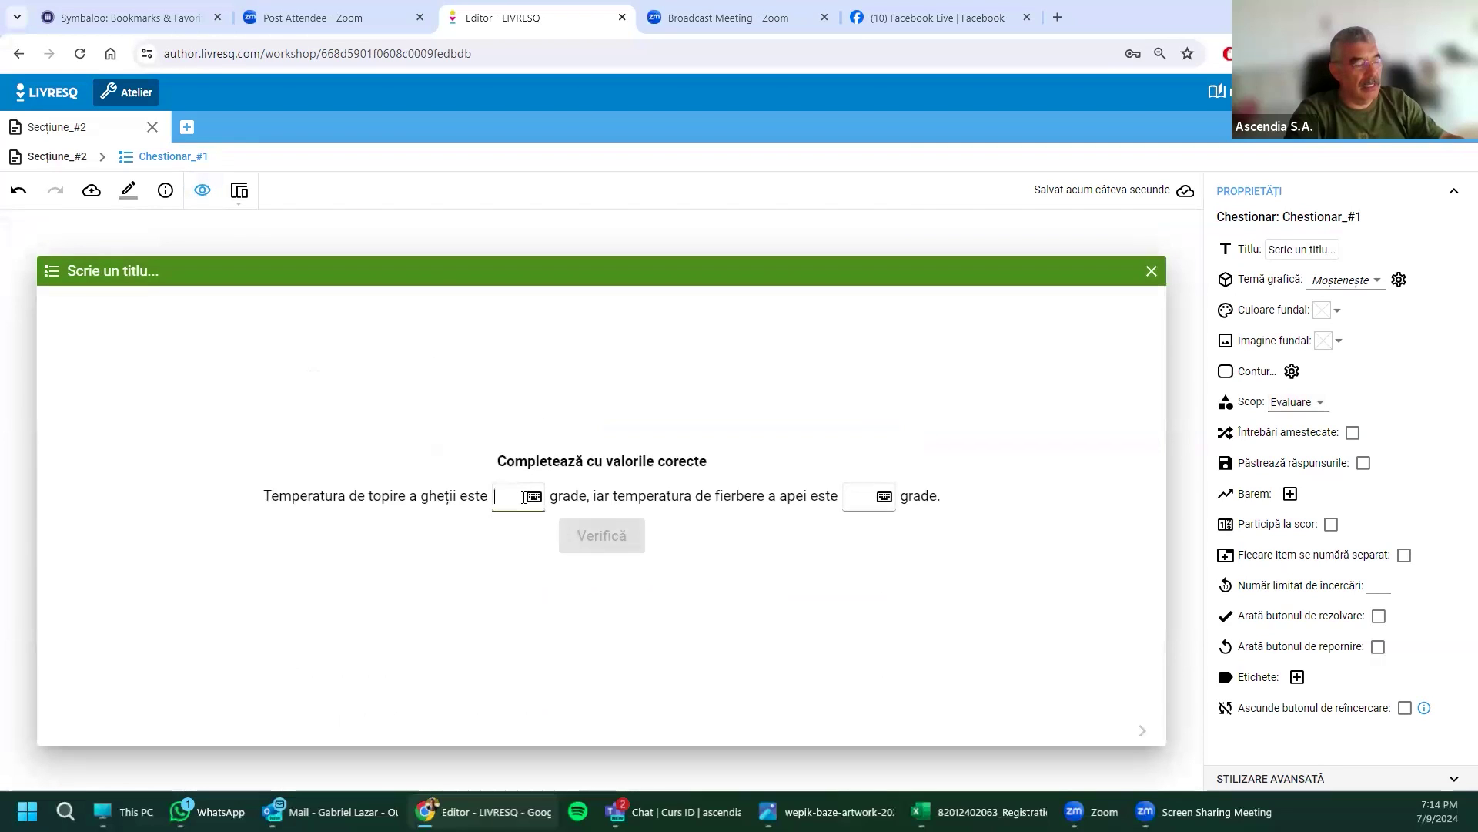
type("0")
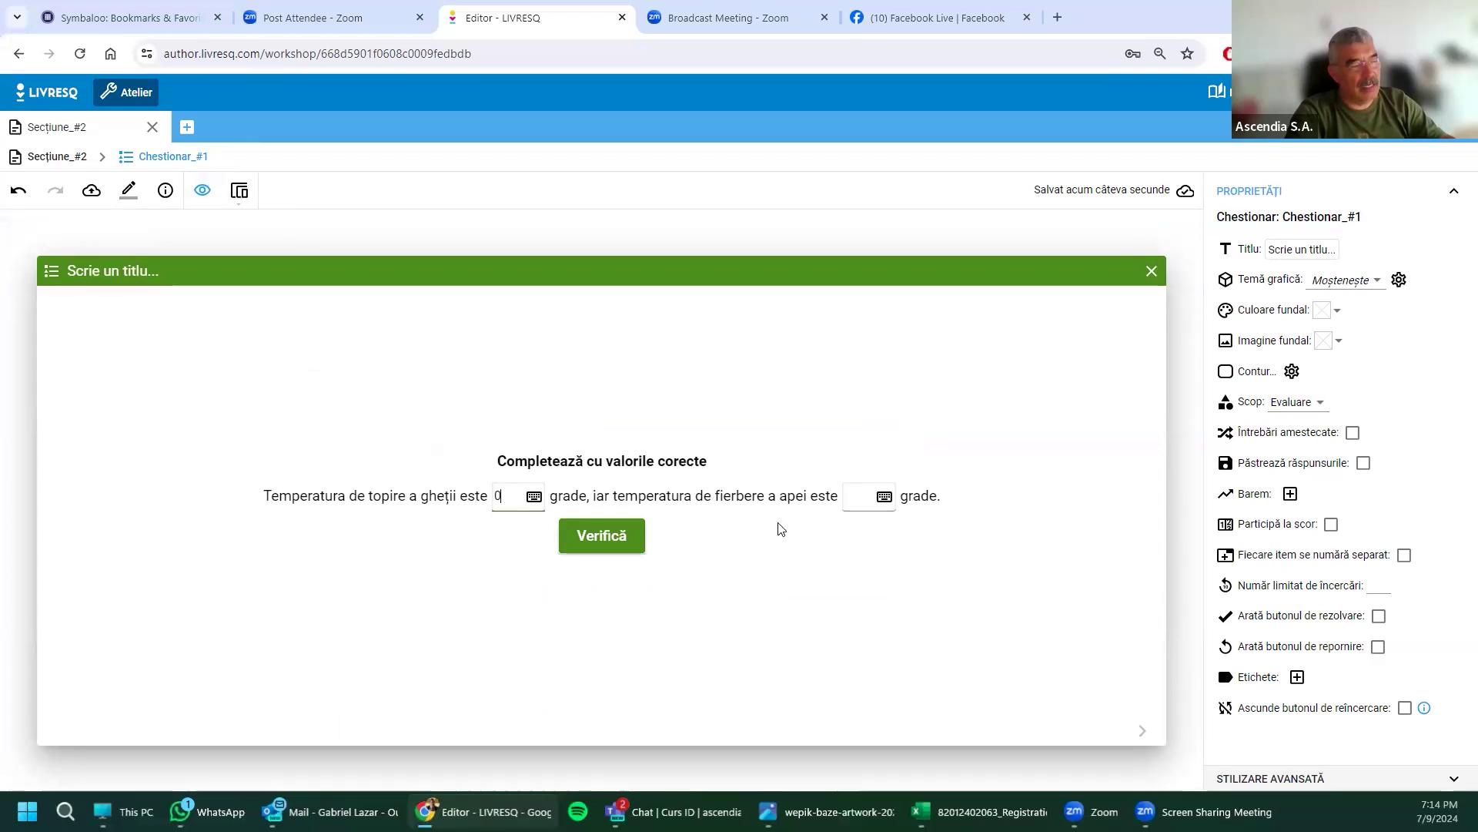
type("100")
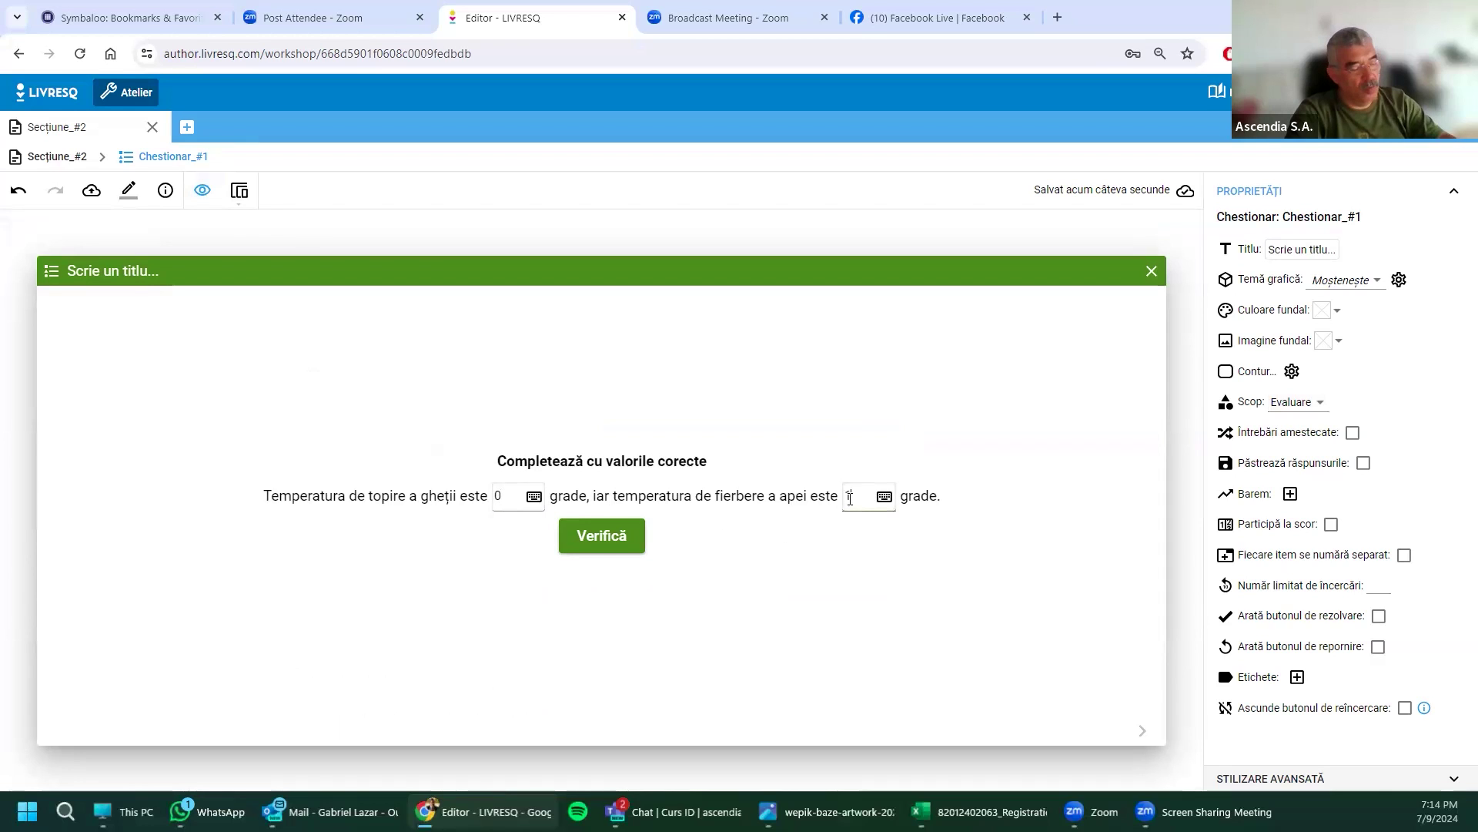
left_click(604, 537)
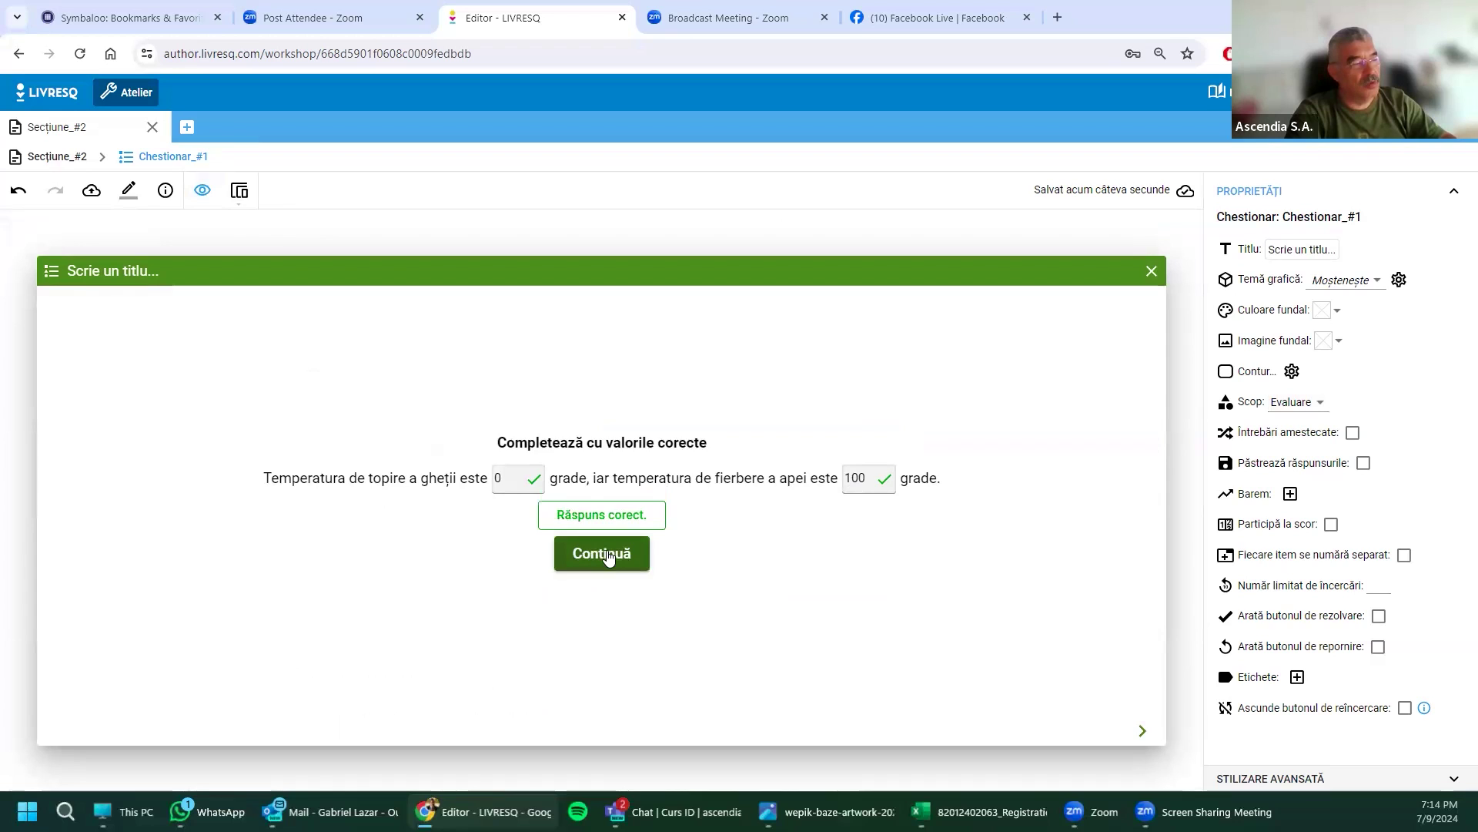
left_click(605, 558)
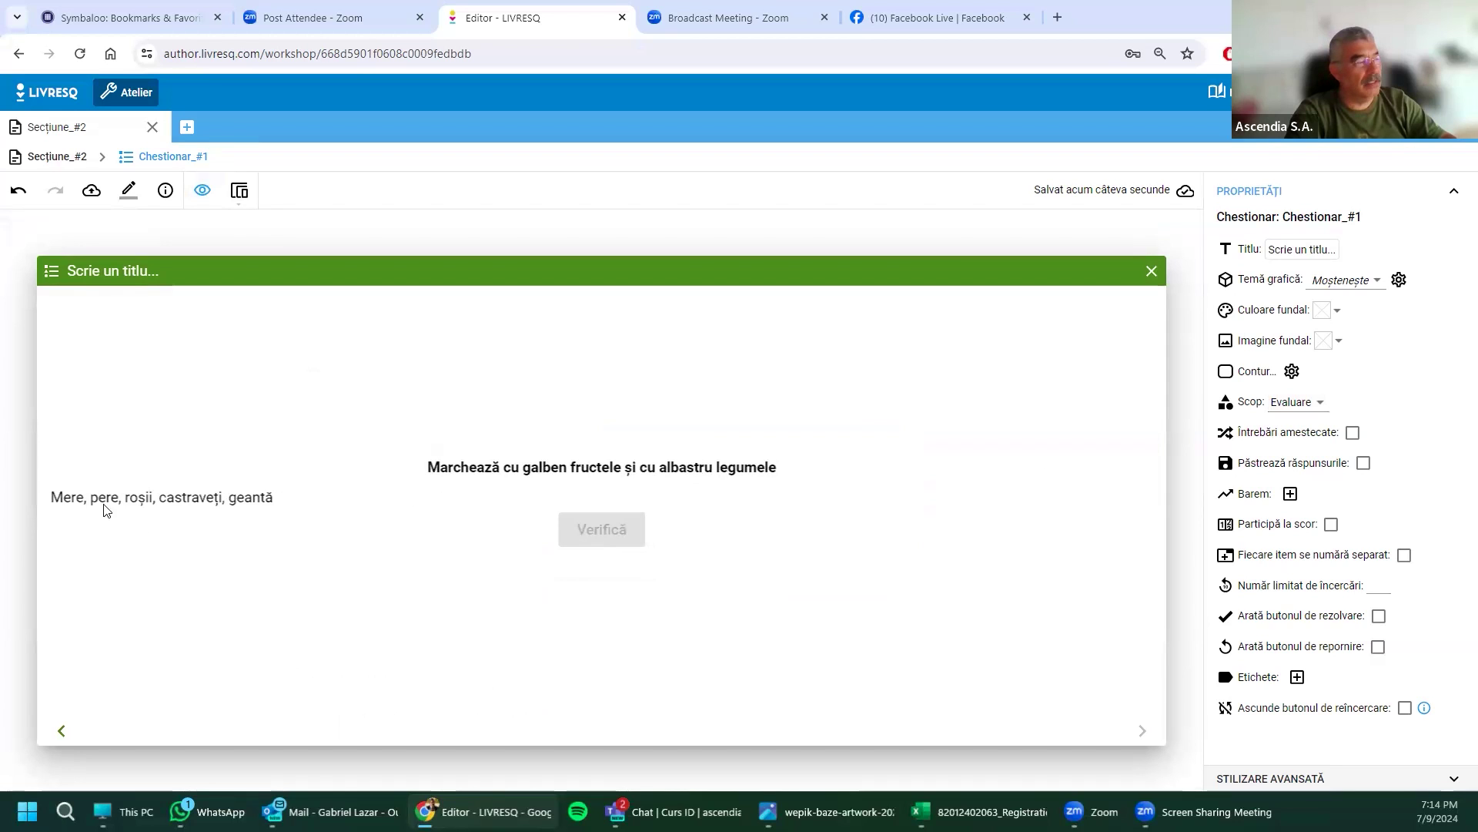
Step: Mark "Mere" as Fructe and "castraveți" as Legume in the previewed highlighting question, verify the answer, and continue
left_click(69, 499)
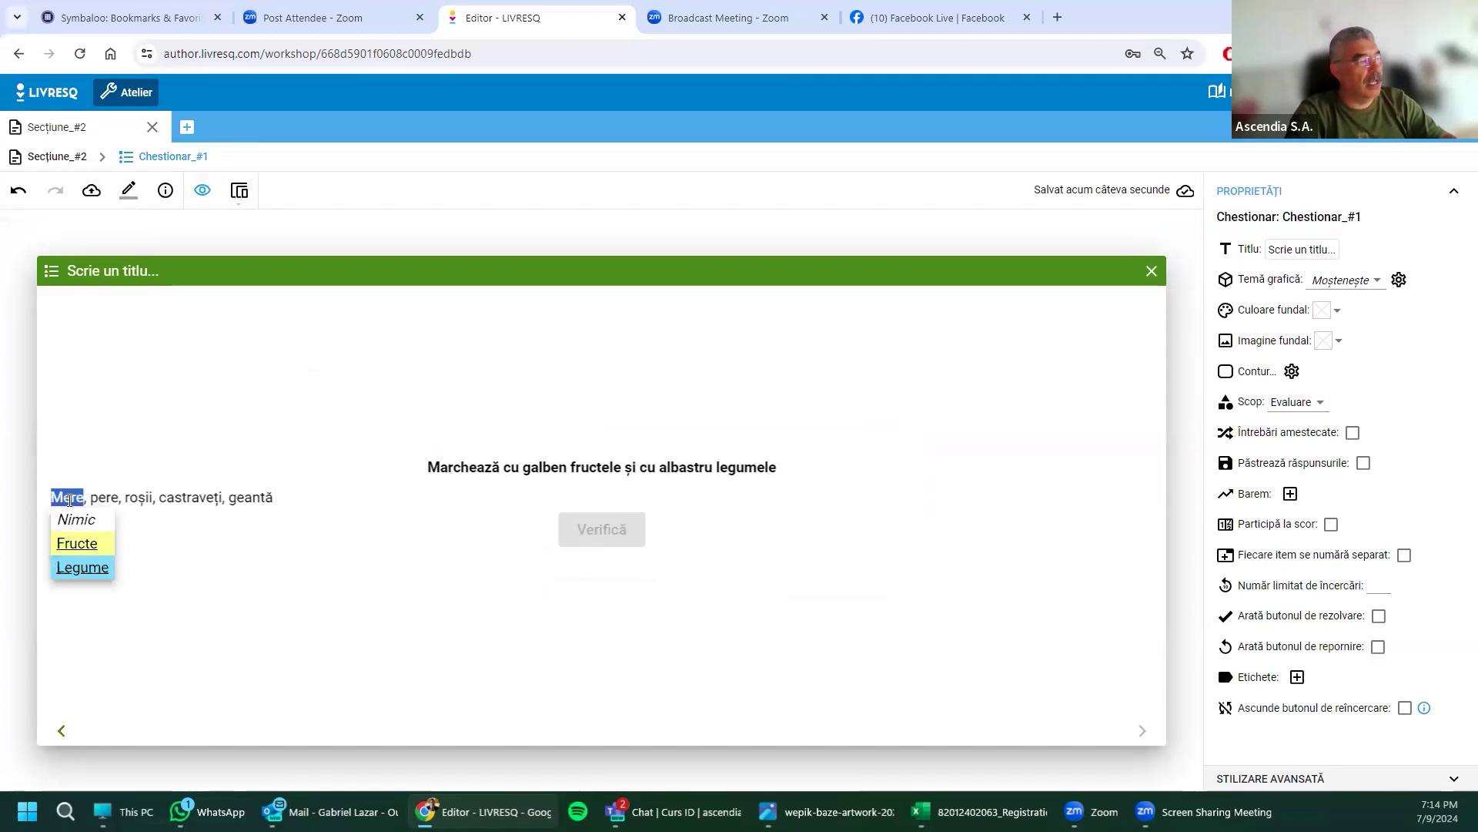
left_click(85, 540)
left_click(187, 498)
left_click(205, 571)
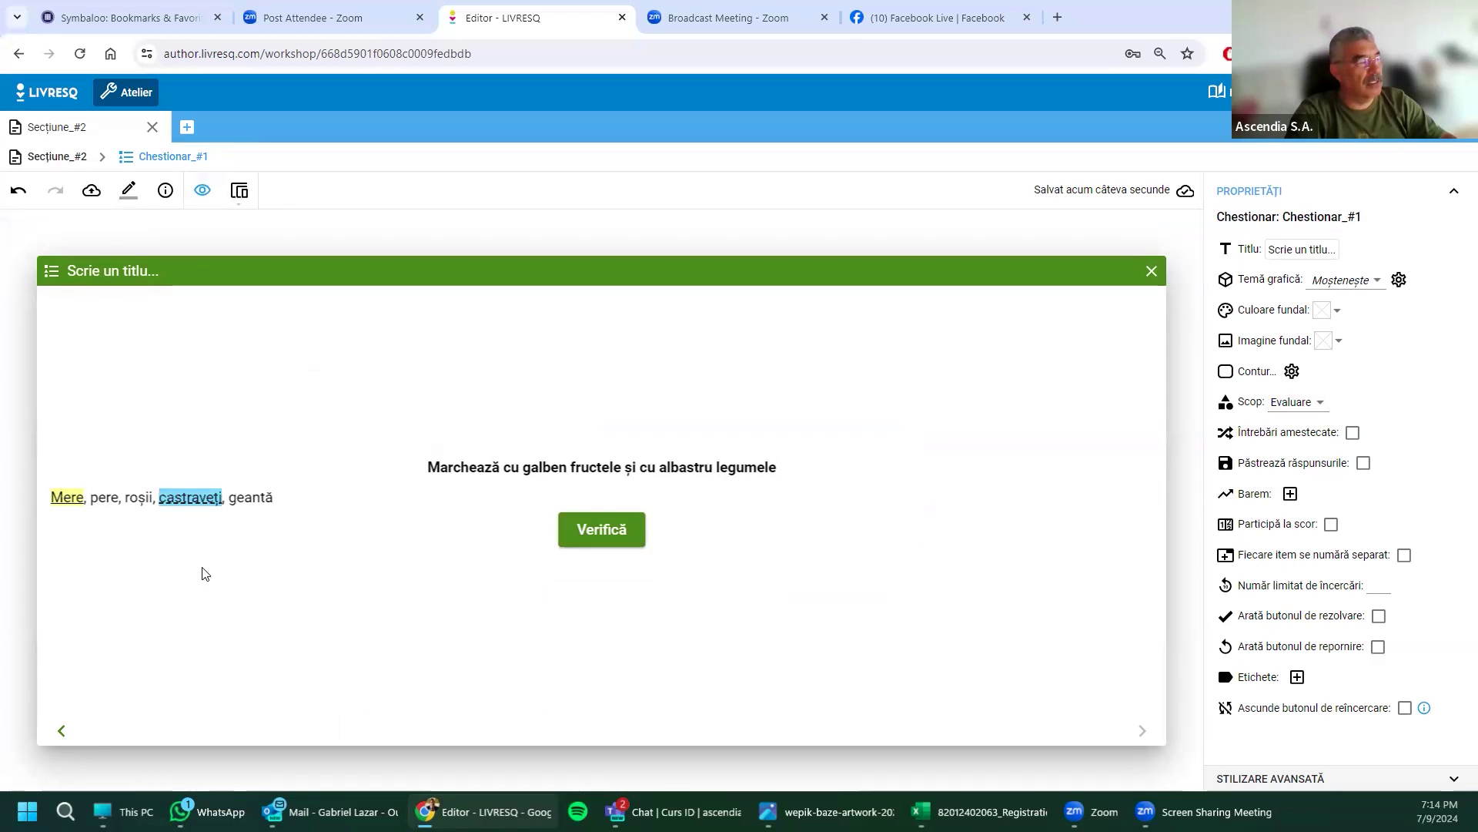
left_click(613, 539)
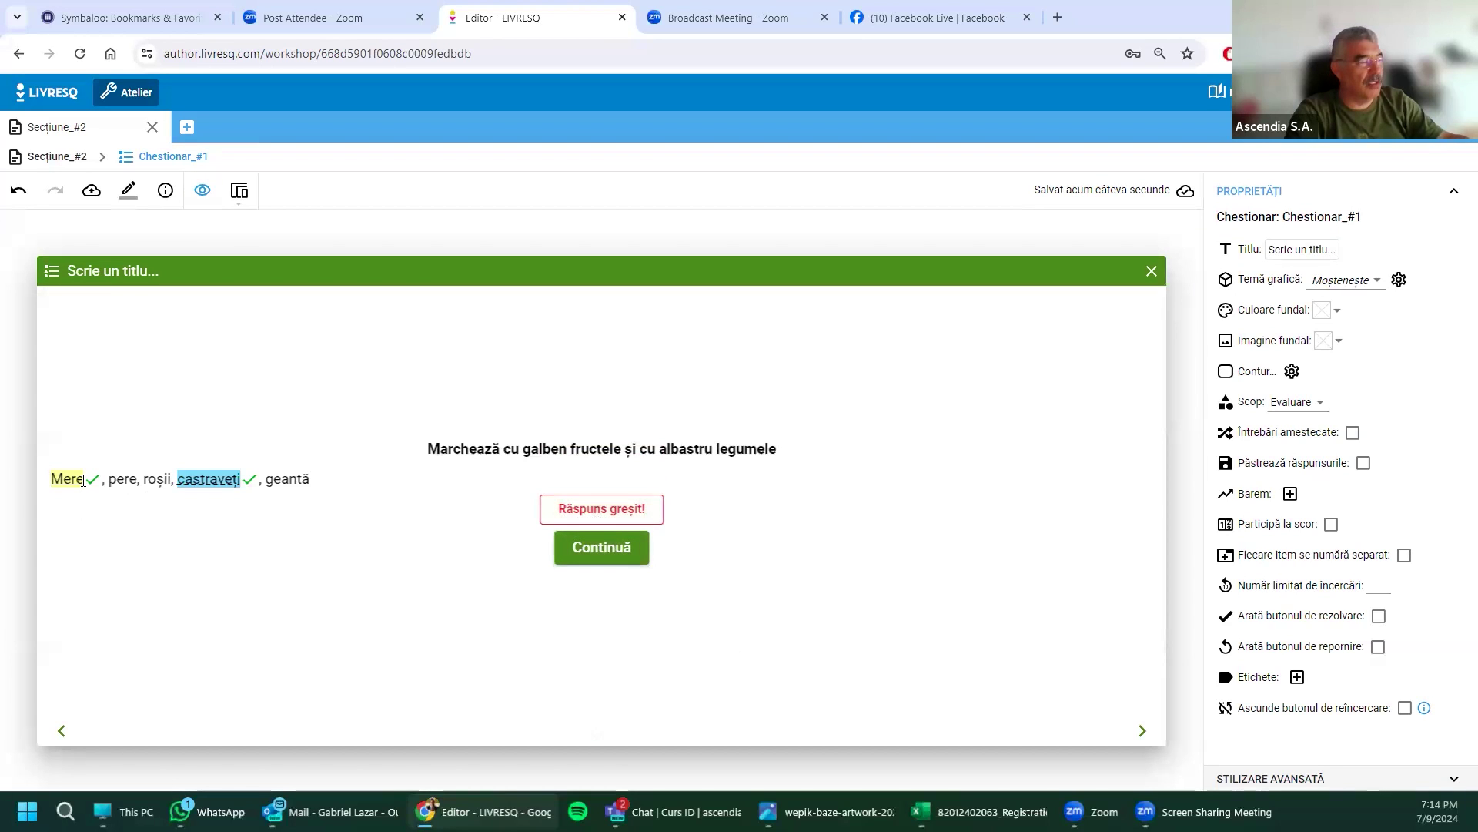
left_click(604, 550)
Step: Answer "București" to the previewed open question about Romania's capital, verify the answer, and continue to the ordering question
left_click(588, 490)
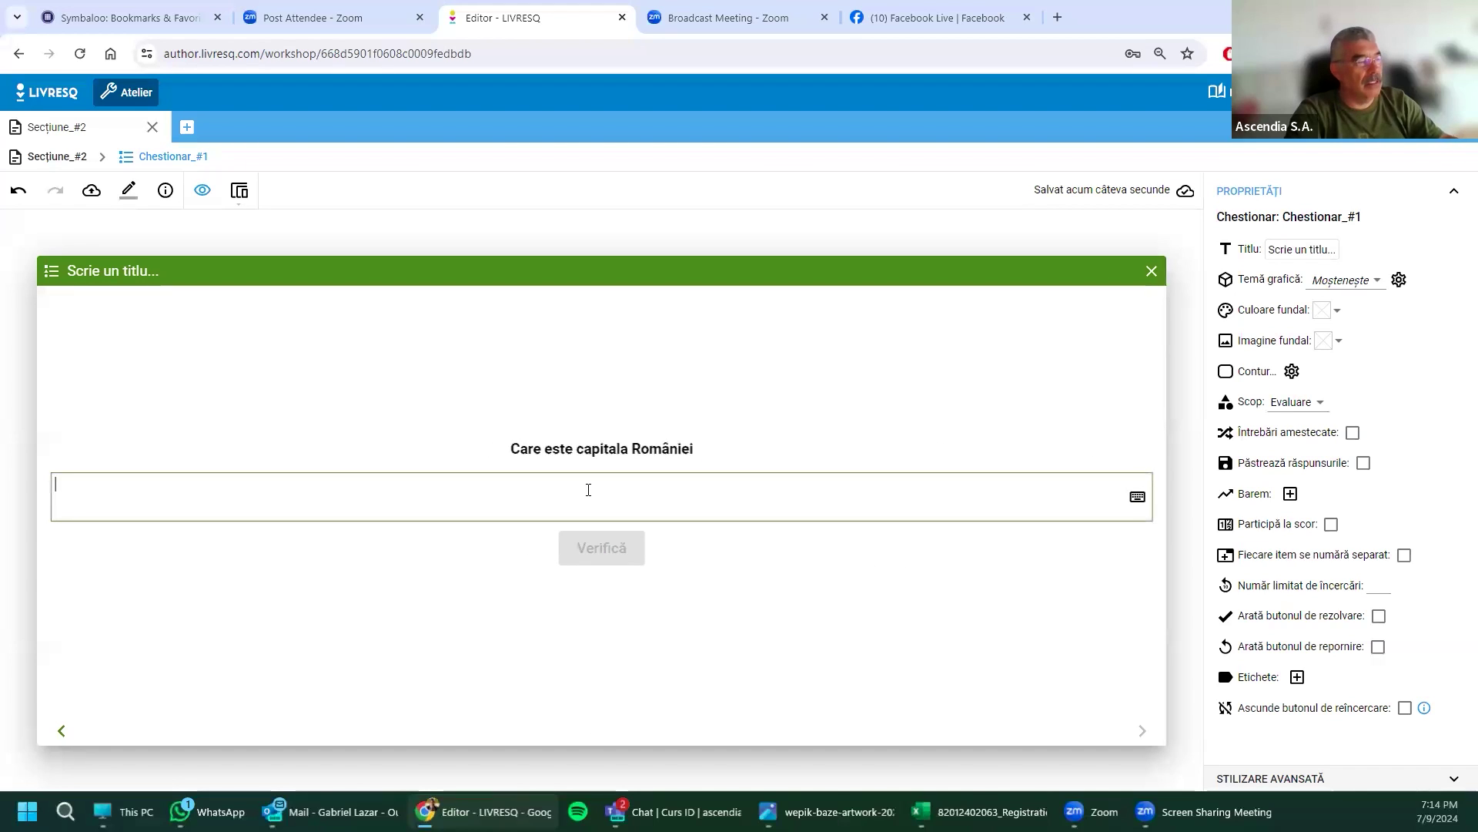
type("Bu")
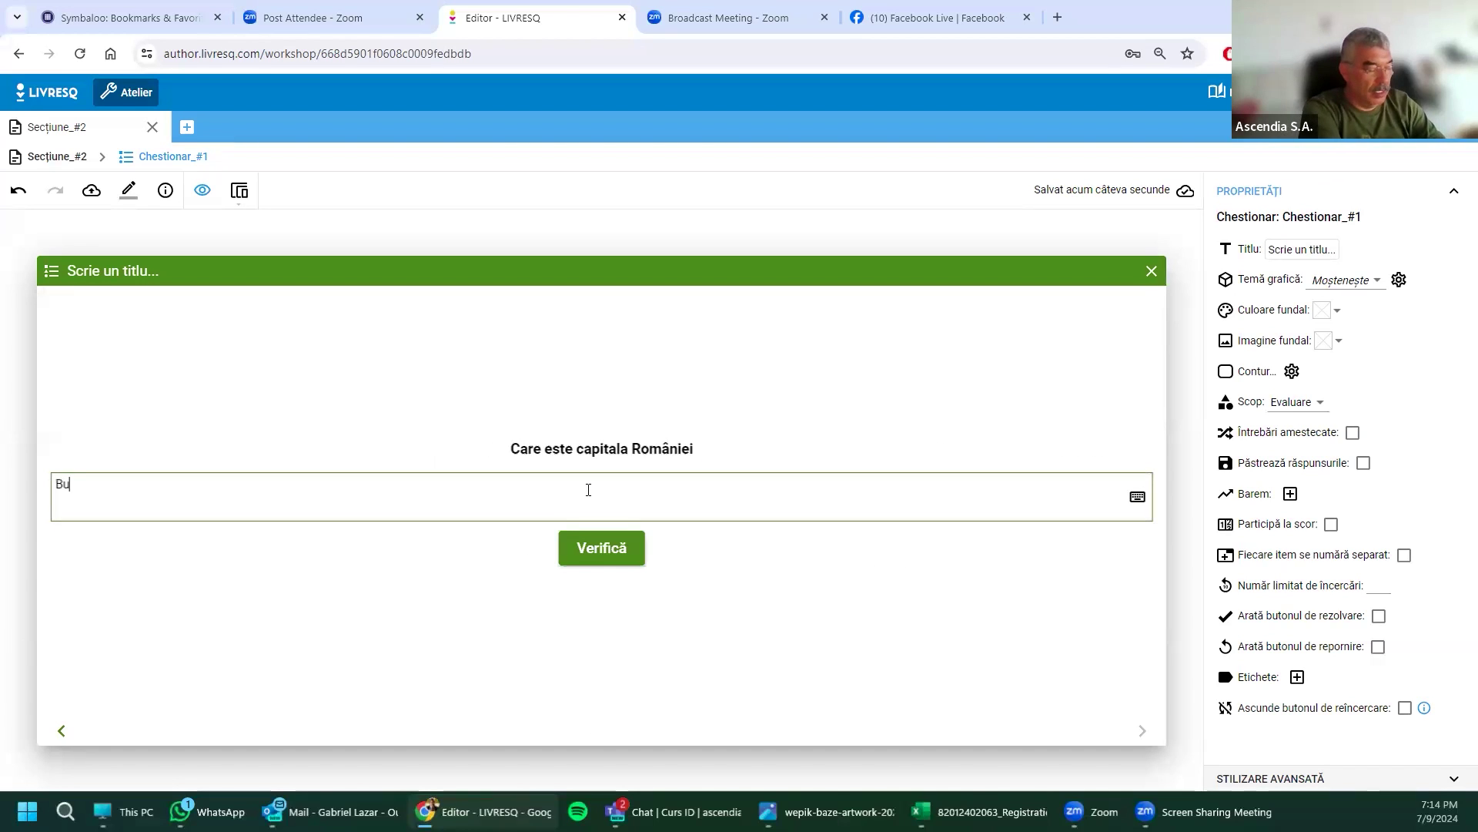
type("rești")
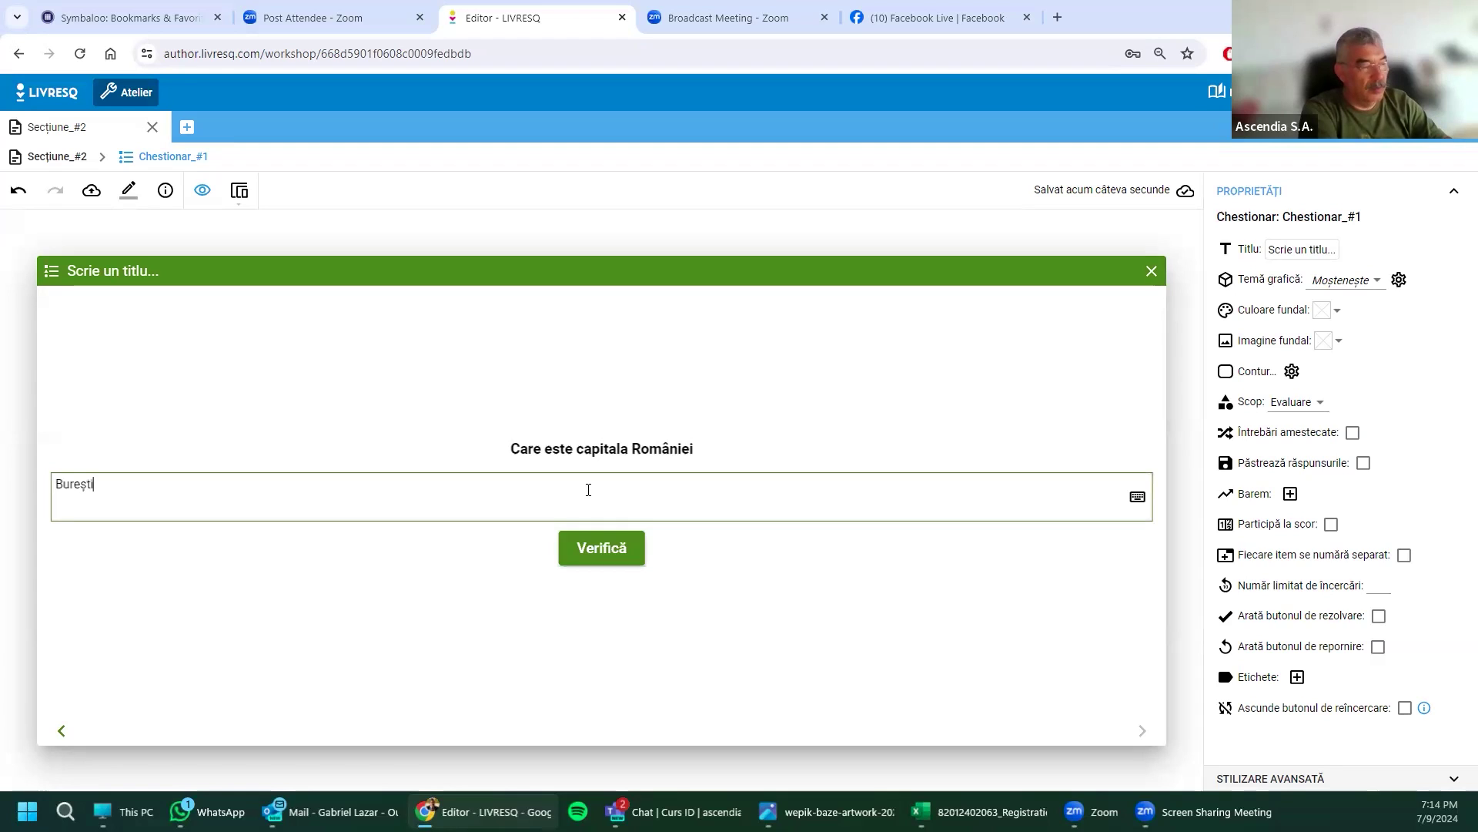
left_click(70, 484)
type("c")
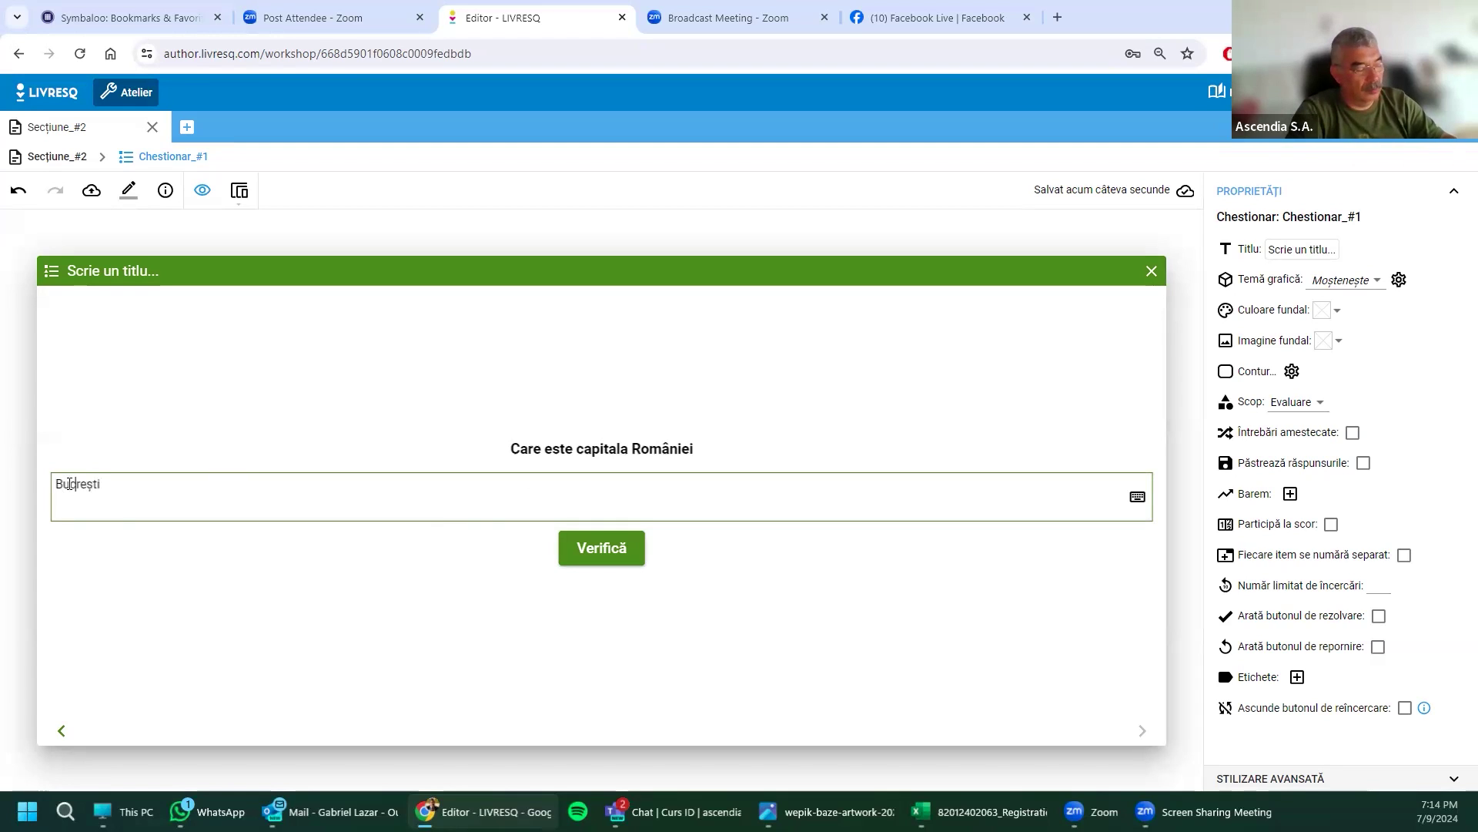
left_click(628, 546)
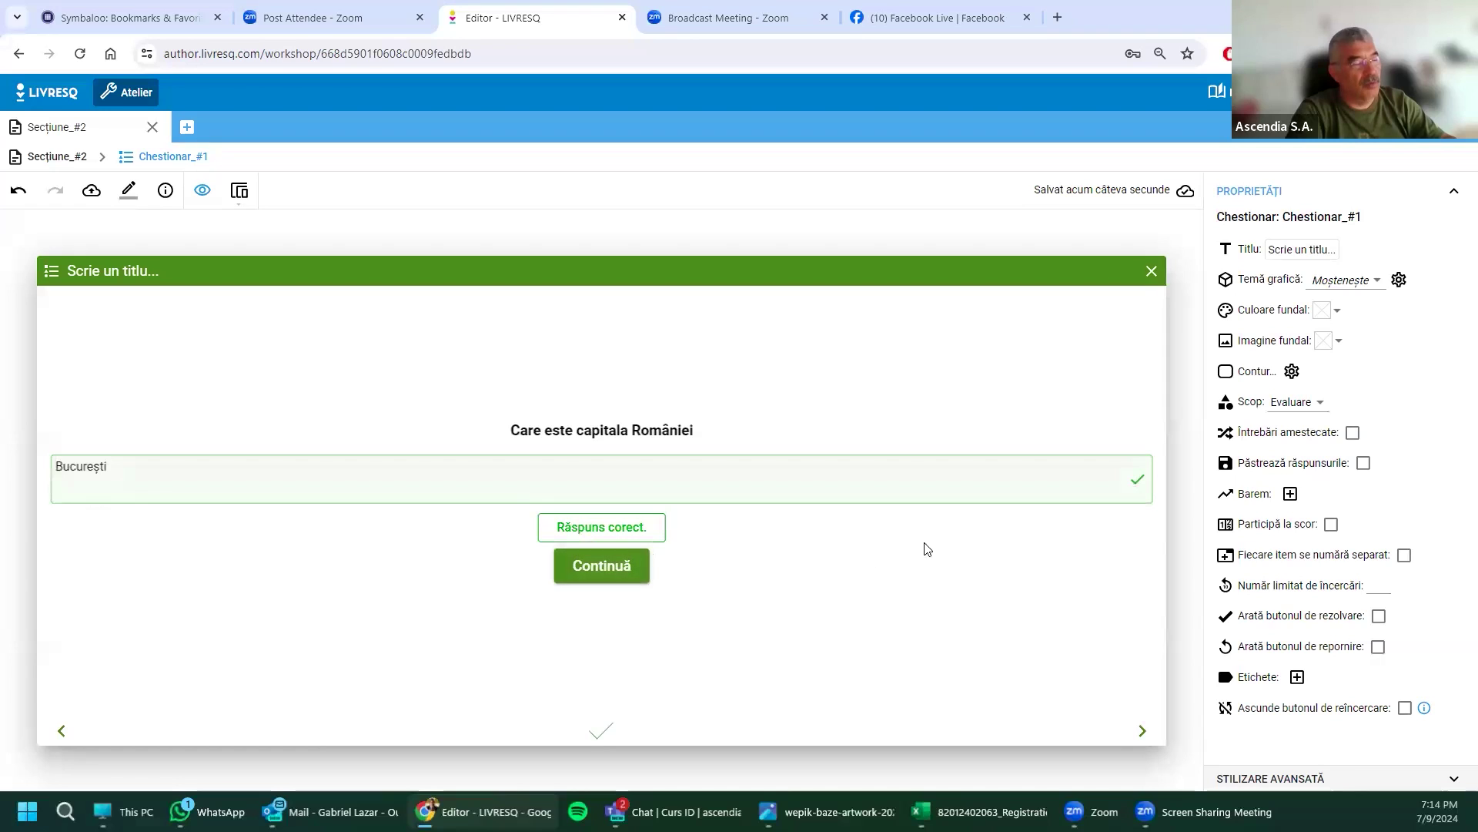
left_click(1145, 731)
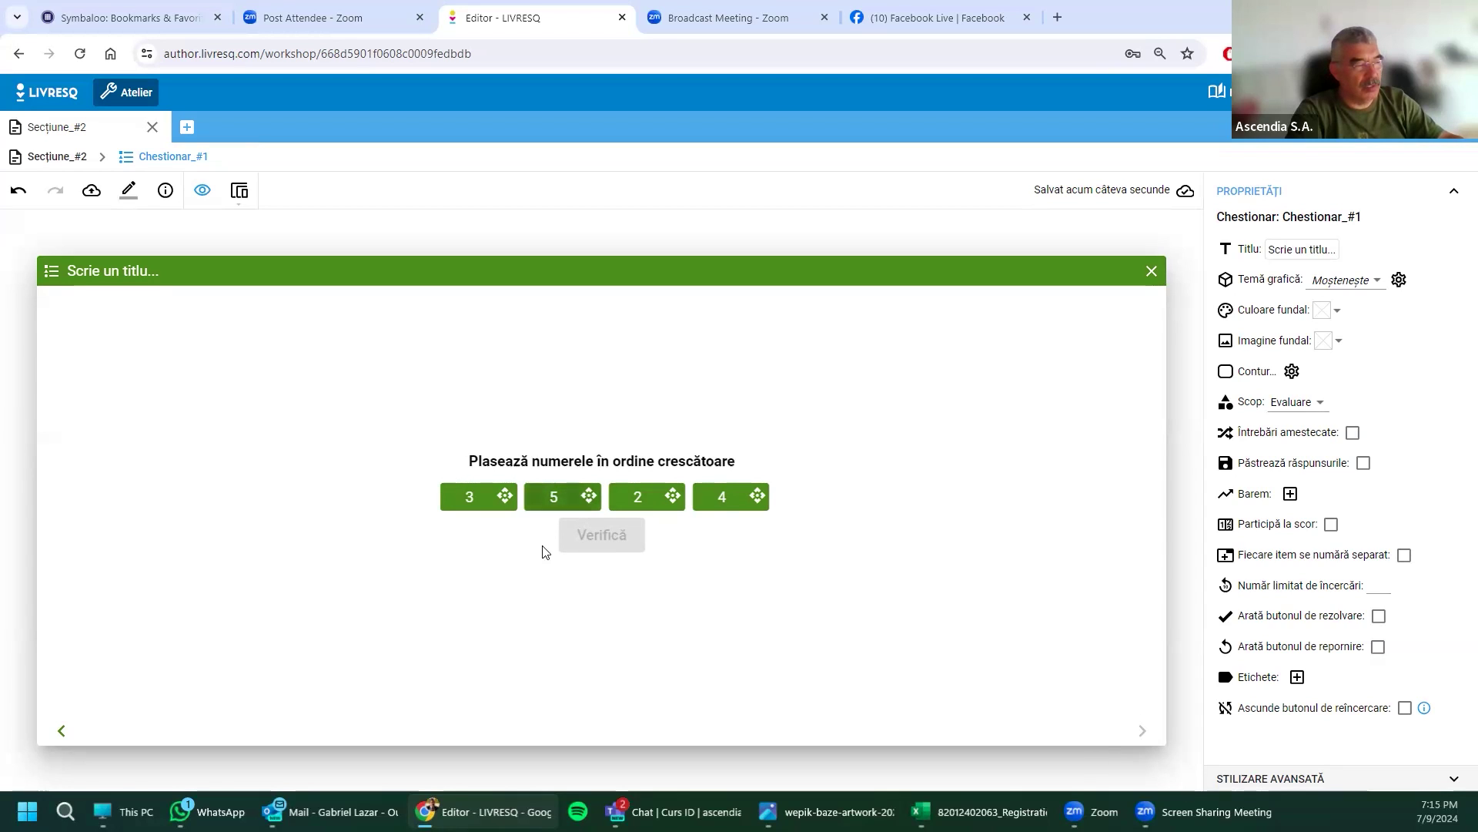
Step: Go back through the previewed questions to the fruit and vegetable highlighting question, and leave the preview
left_click(62, 731)
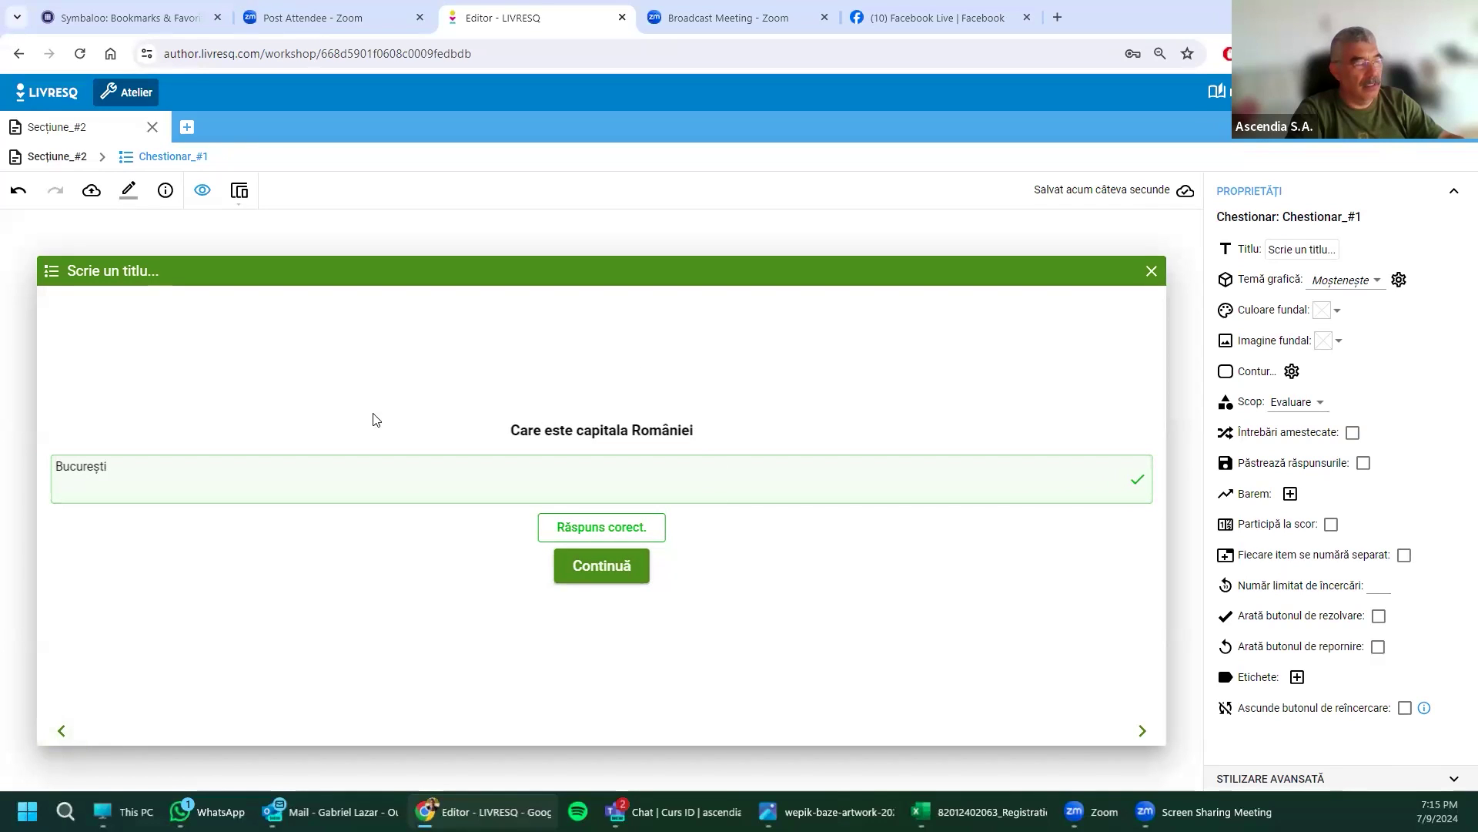
left_click(61, 731)
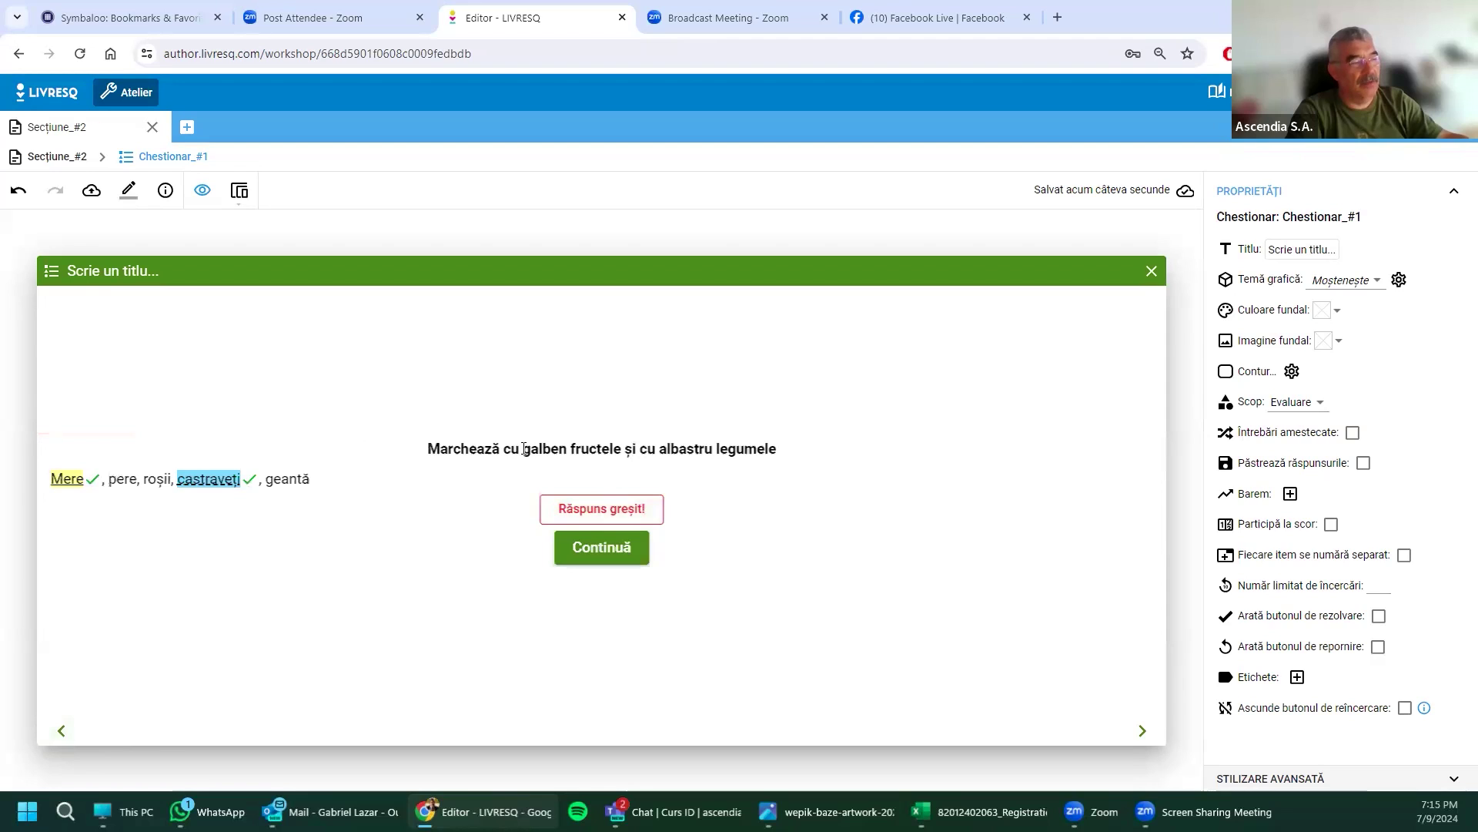
left_click(200, 192)
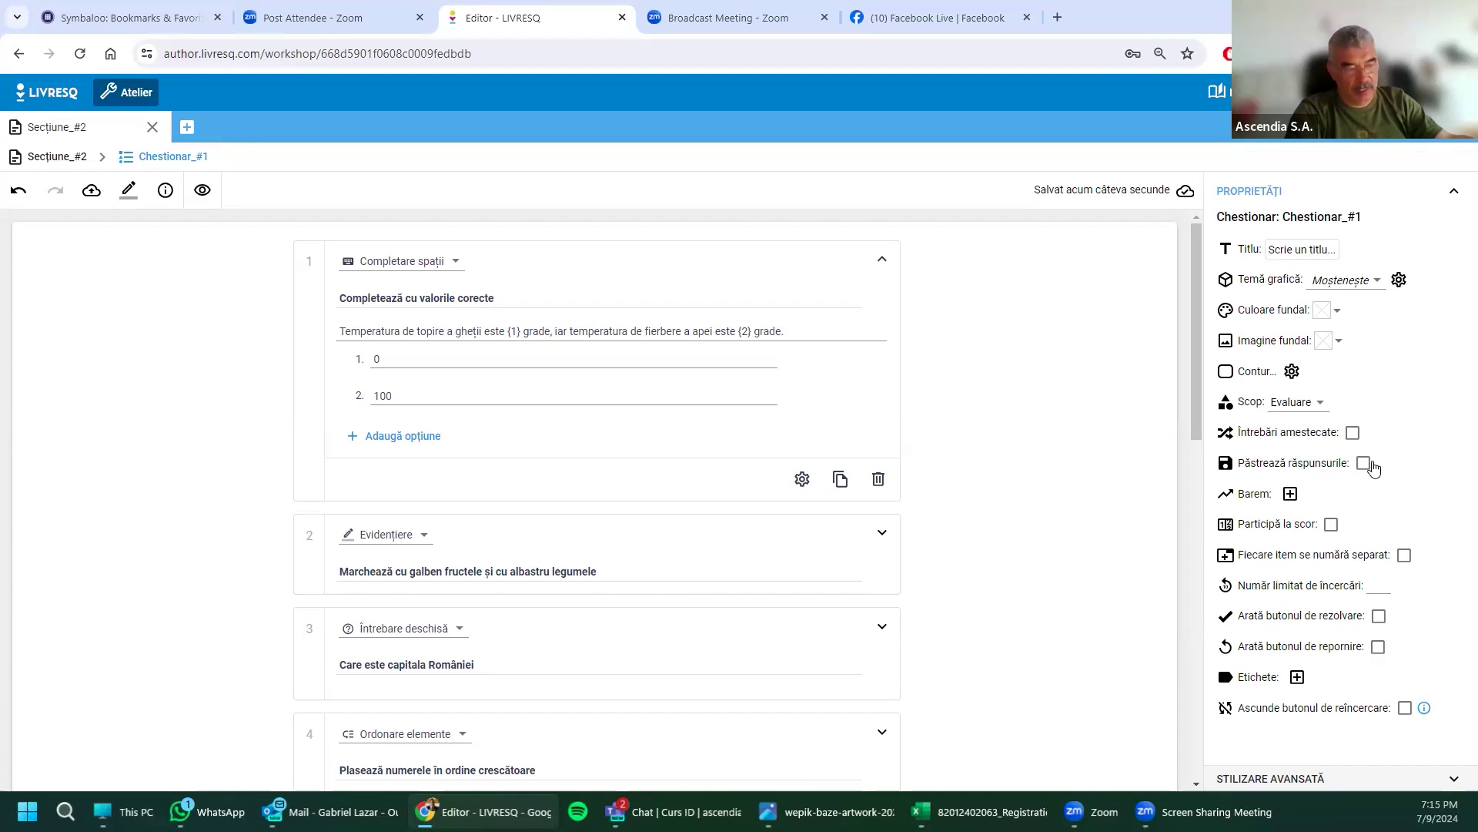
Step: Add a Barem to the questionnaire to see its passing percentage and message fields, and remove it again
left_click(1288, 495)
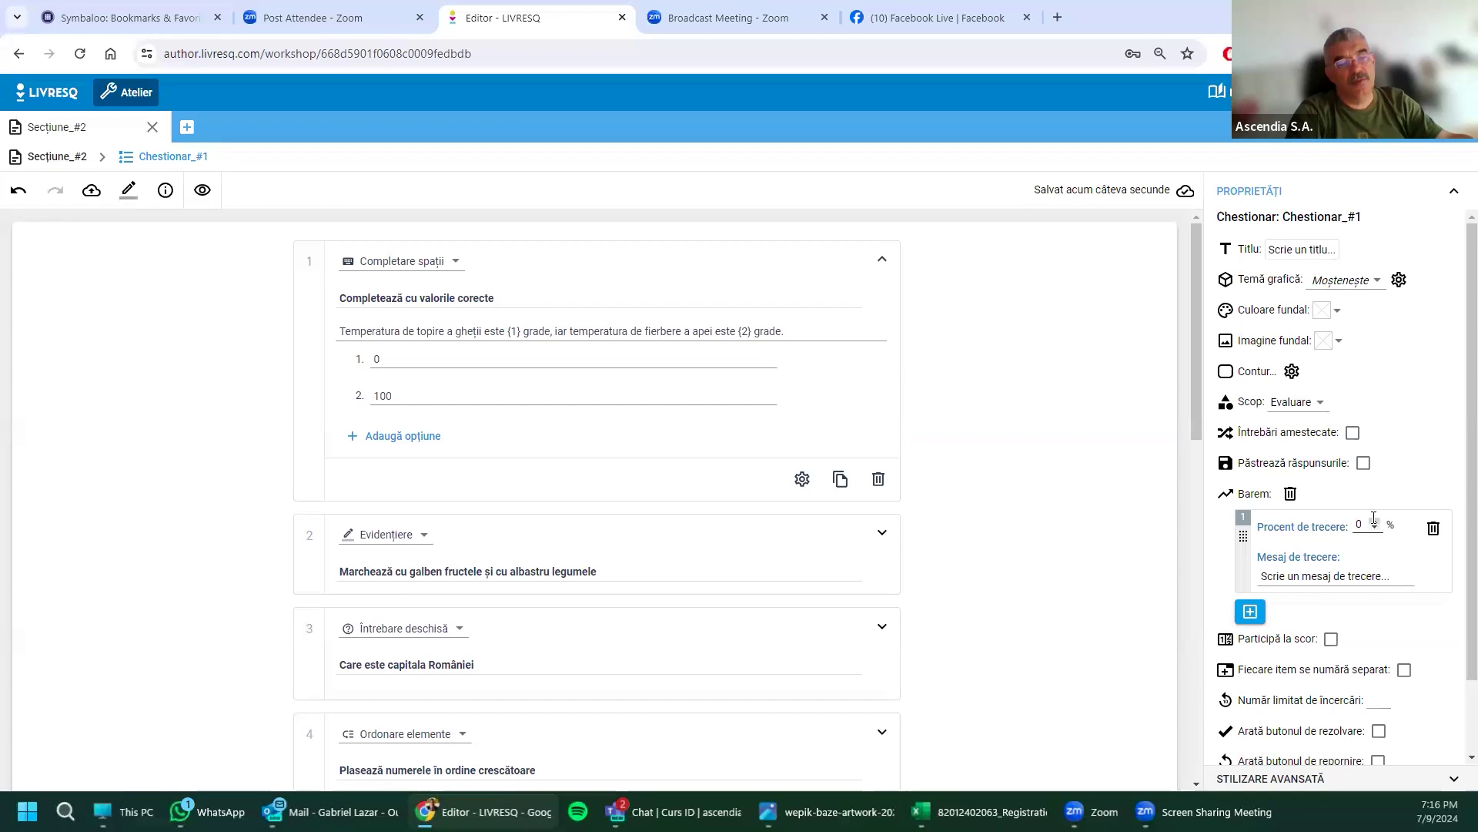
left_click(1289, 494)
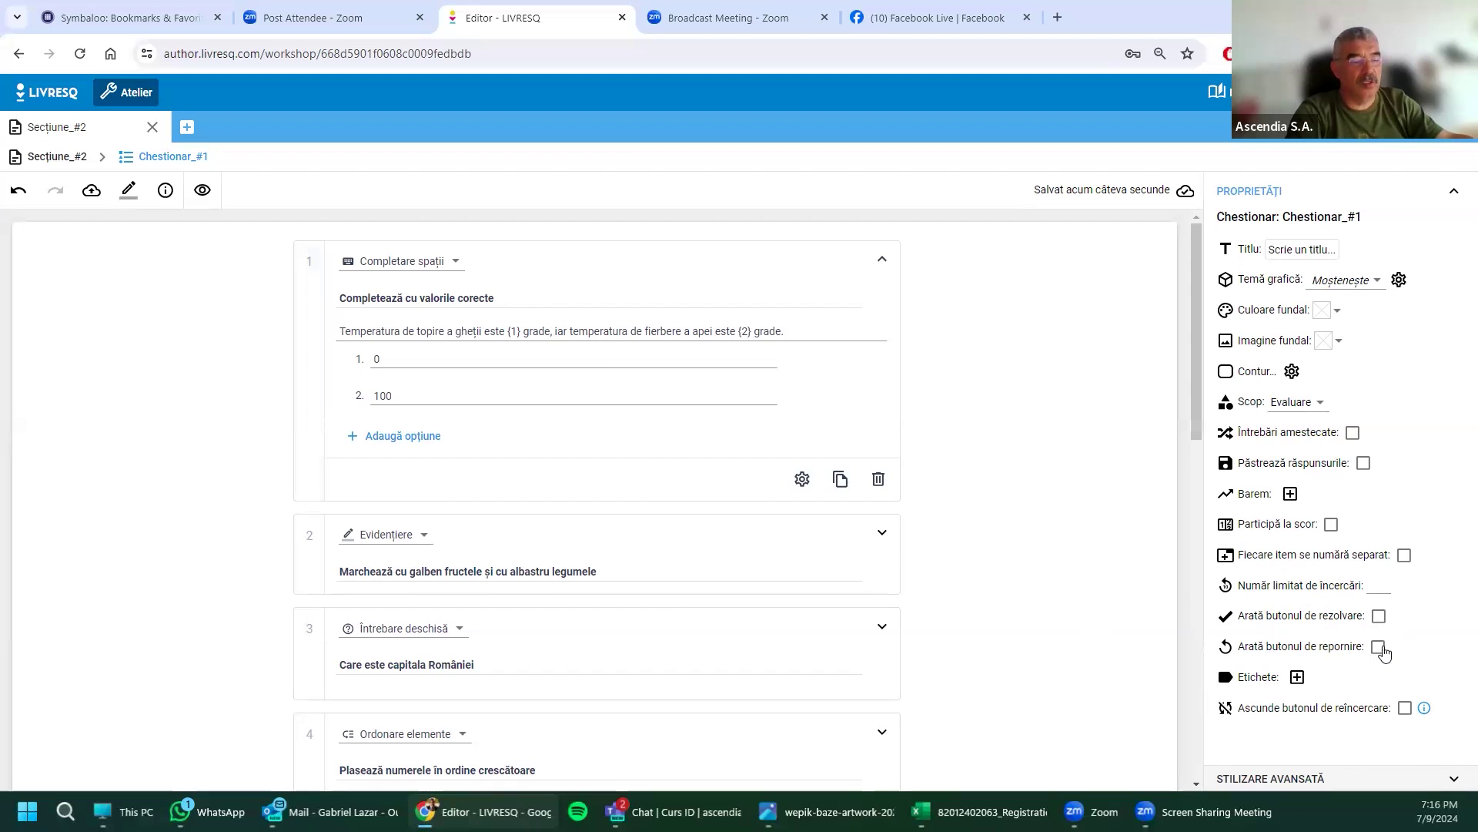
Step: Enable the questionnaire's custom Etichete, add an editable "Verifică" label, and remove the custom labels again
left_click(1298, 677)
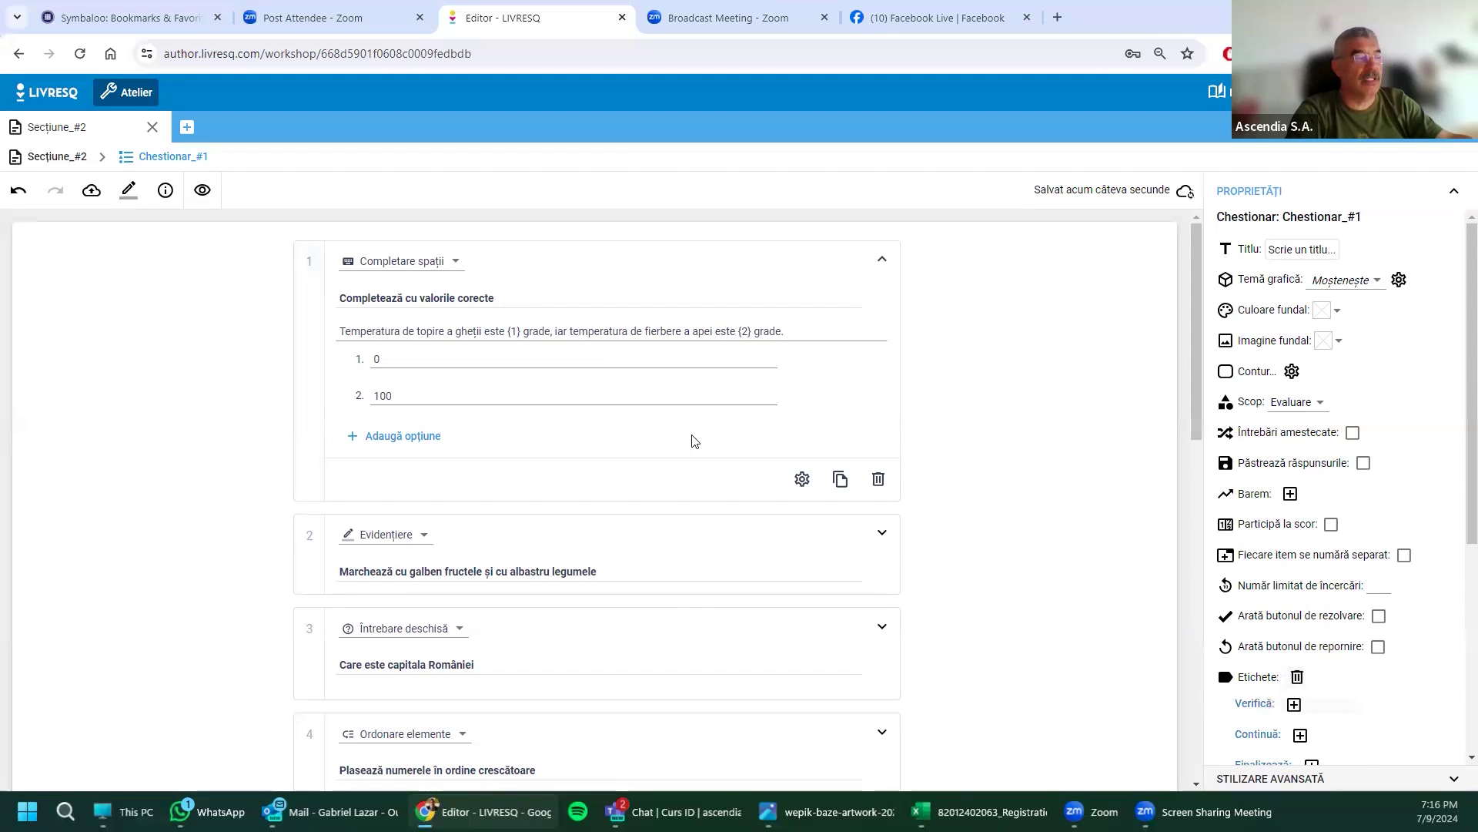
scroll(643, 424, "down", 1)
scroll(643, 426, "down", 6)
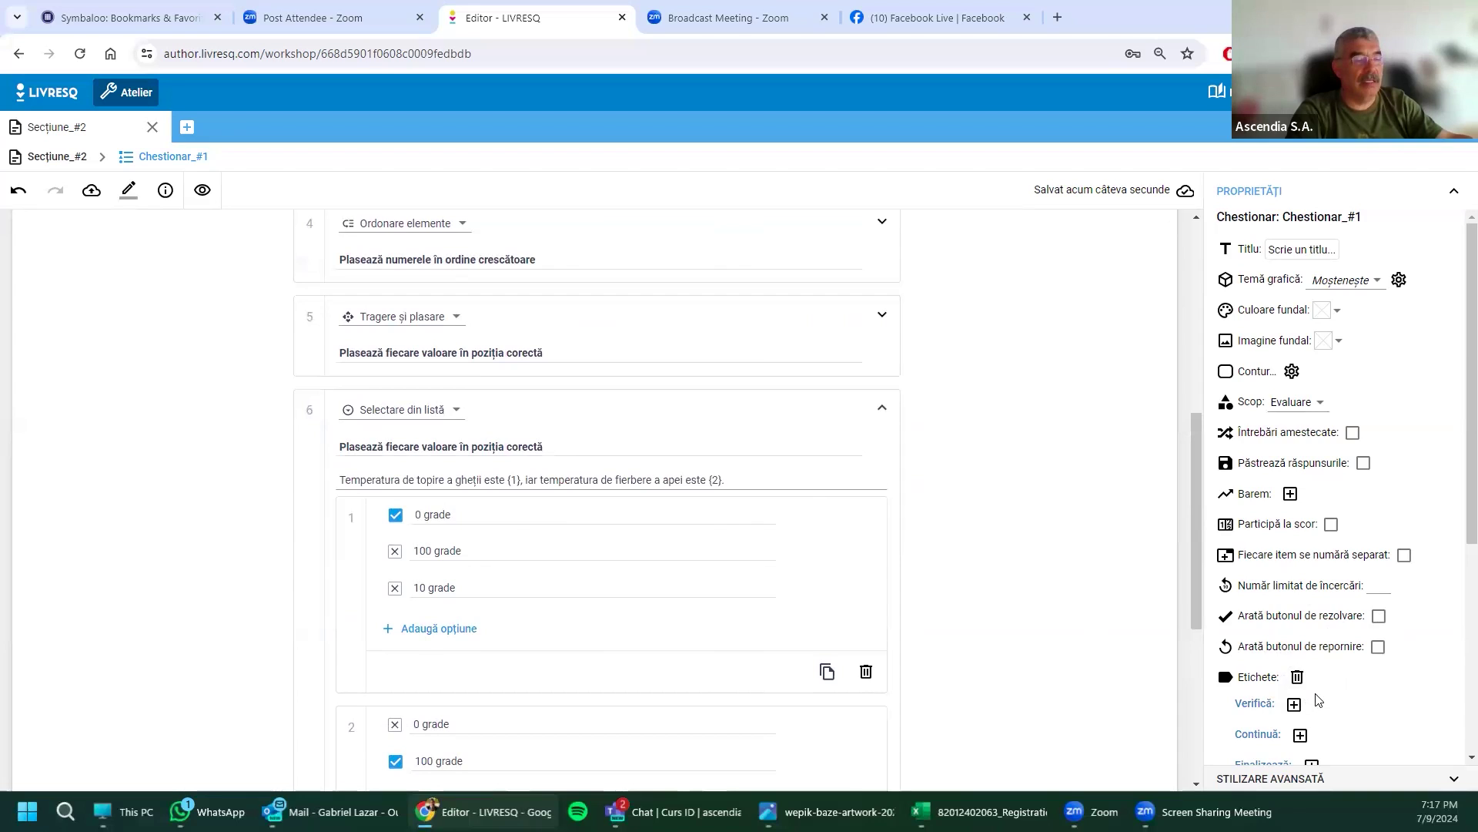
scroll(1287, 649, "down", 3)
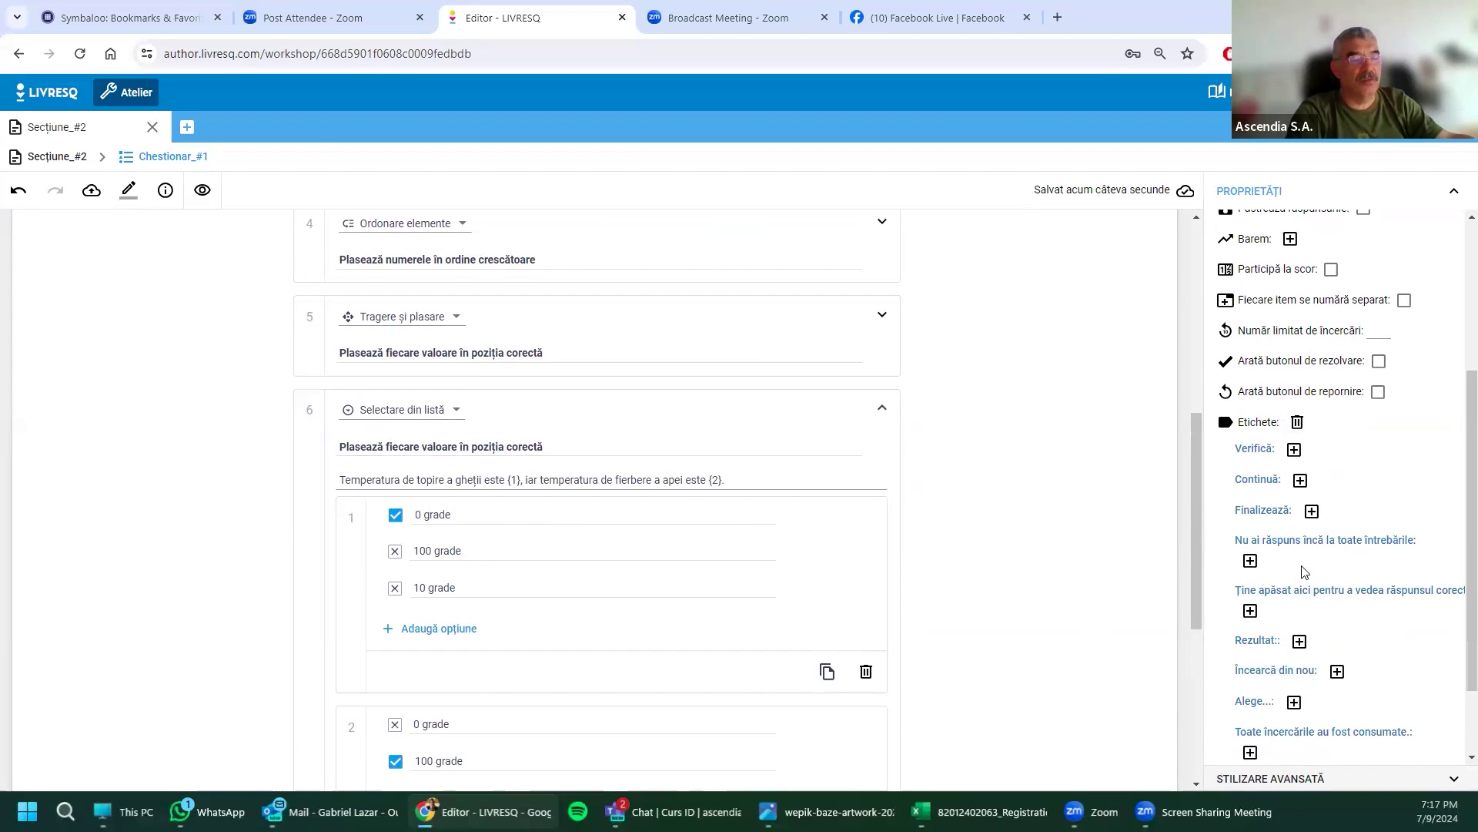
scroll(1316, 600, "down", 1)
scroll(1301, 620, "down", 1)
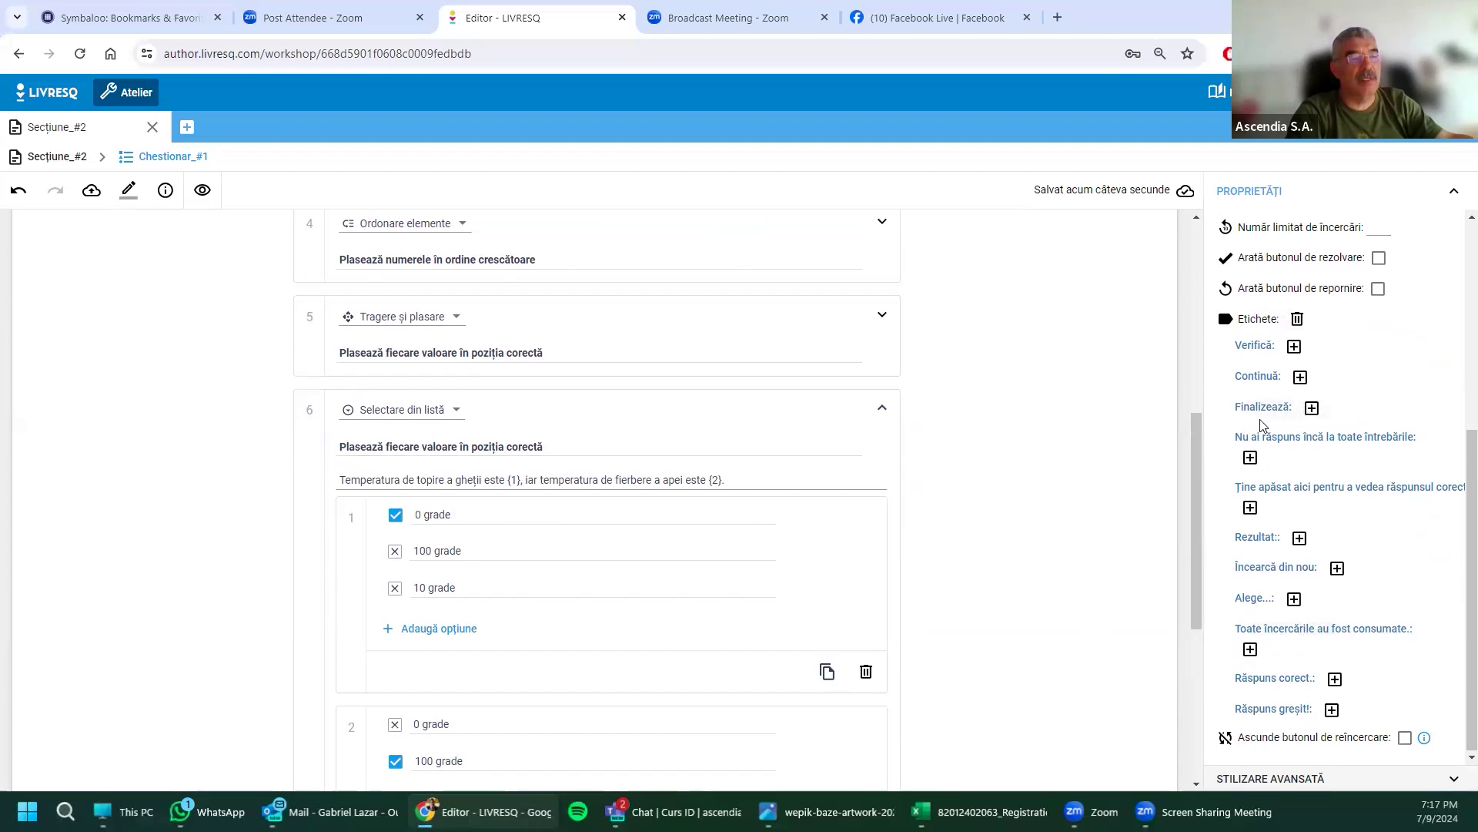
left_click(1294, 346)
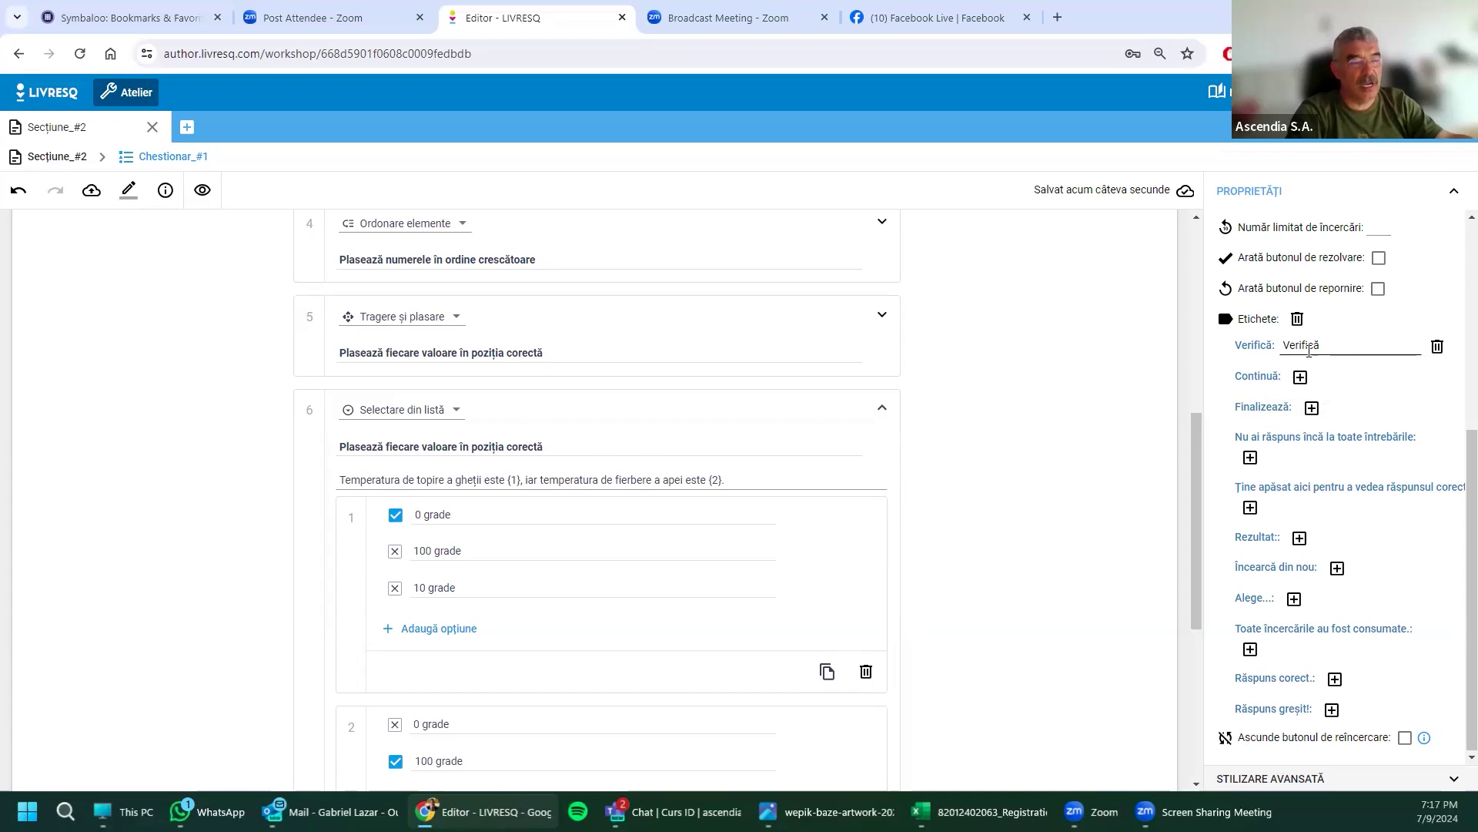
left_click(1298, 318)
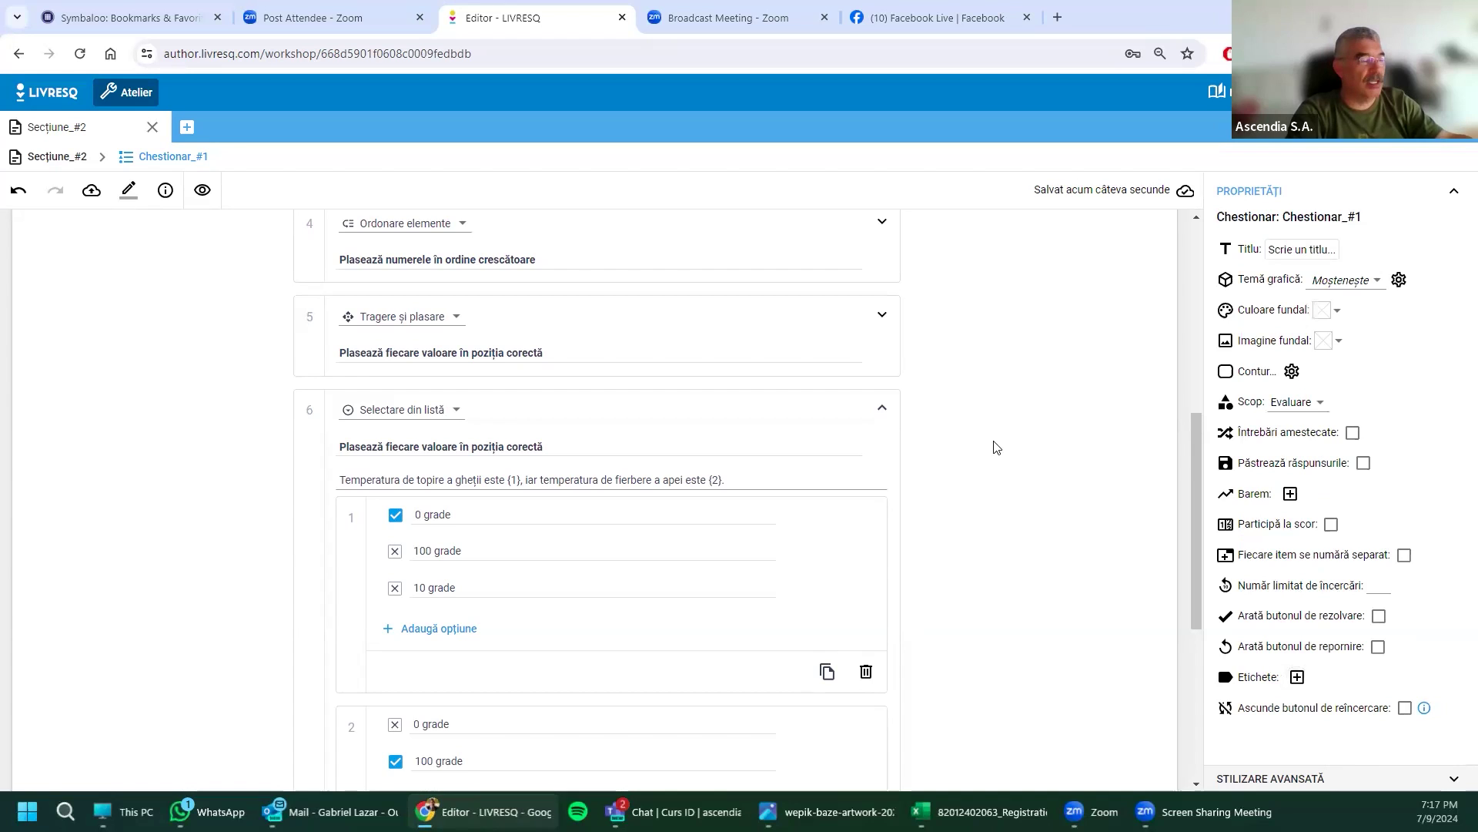
Step: Extend the first blank in the text of question 5 (Tragere și plasare) to {1,2,3}
scroll(997, 448, "up", 8)
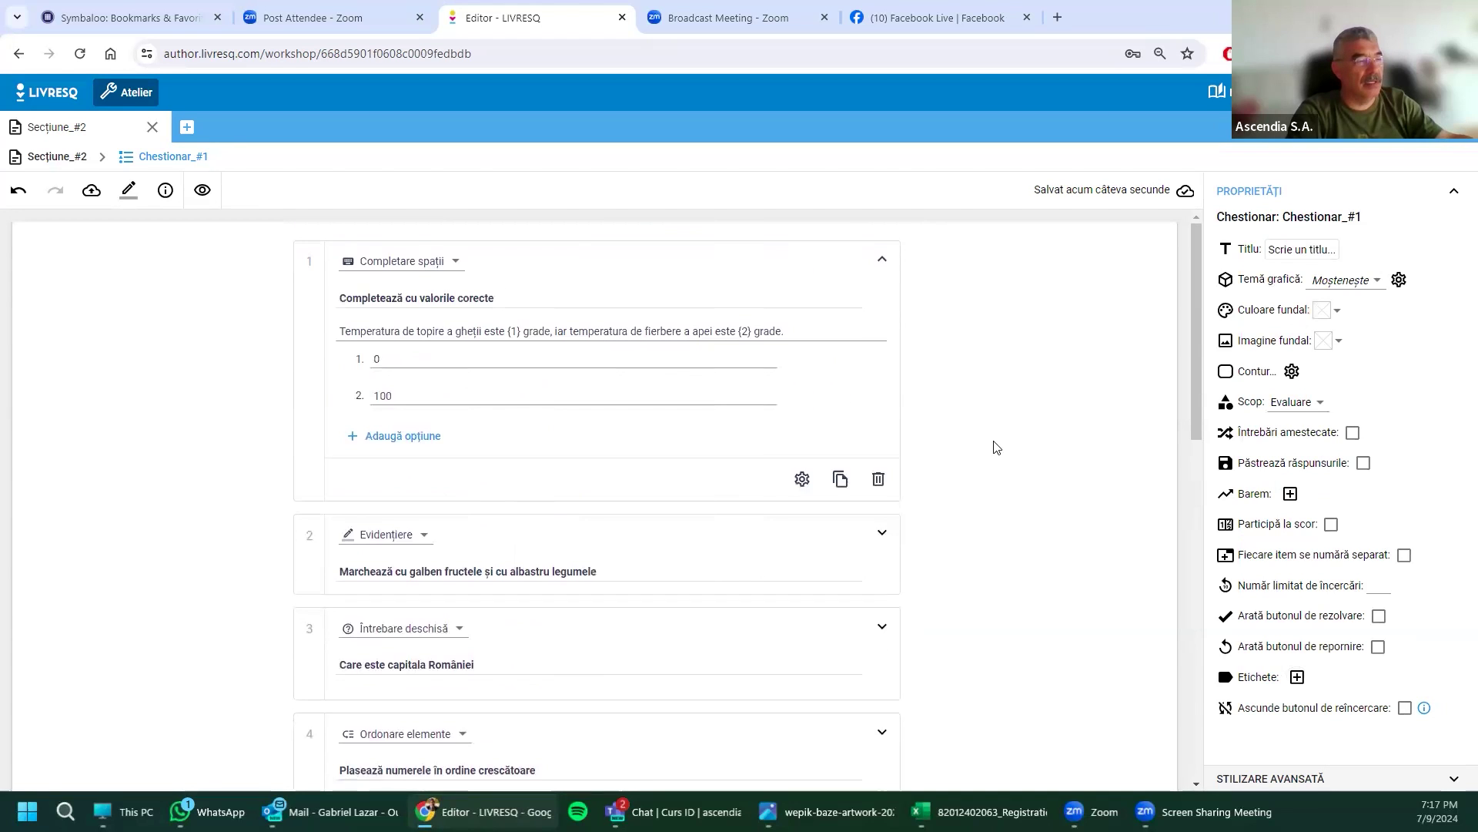
scroll(997, 447, "down", 5)
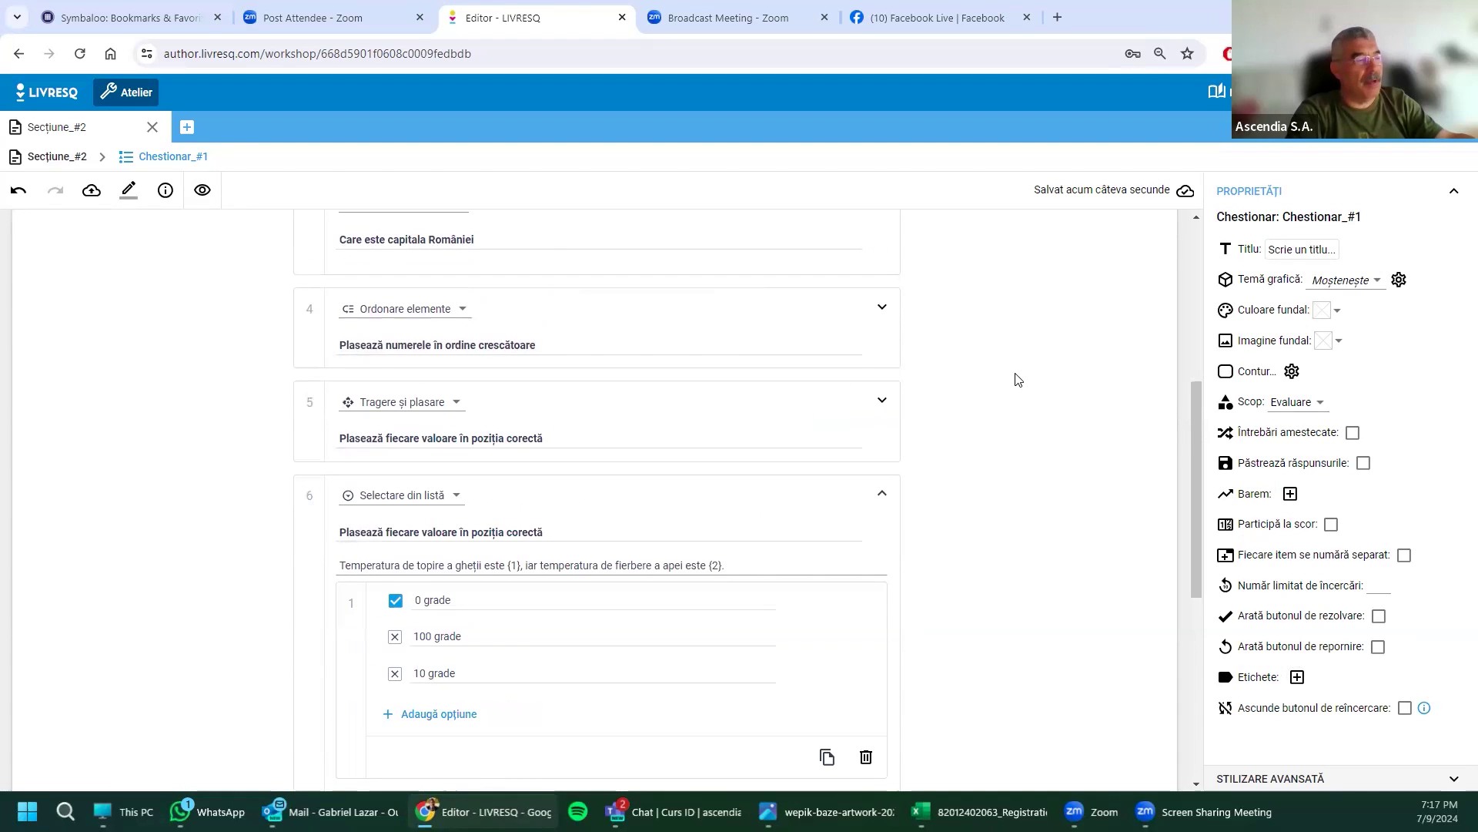
scroll(1025, 406, "down", 7)
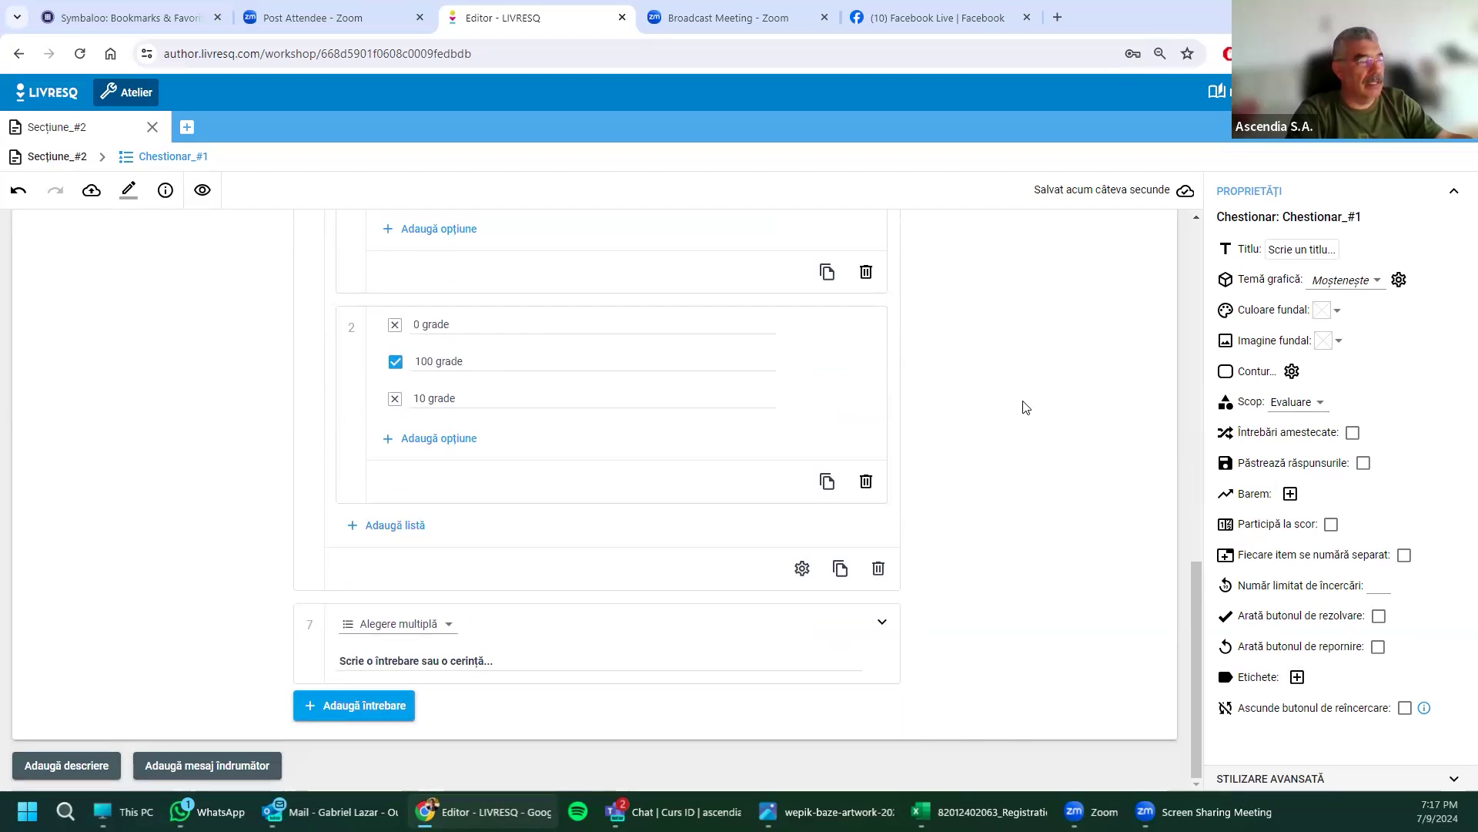
scroll(1026, 406, "up", 12)
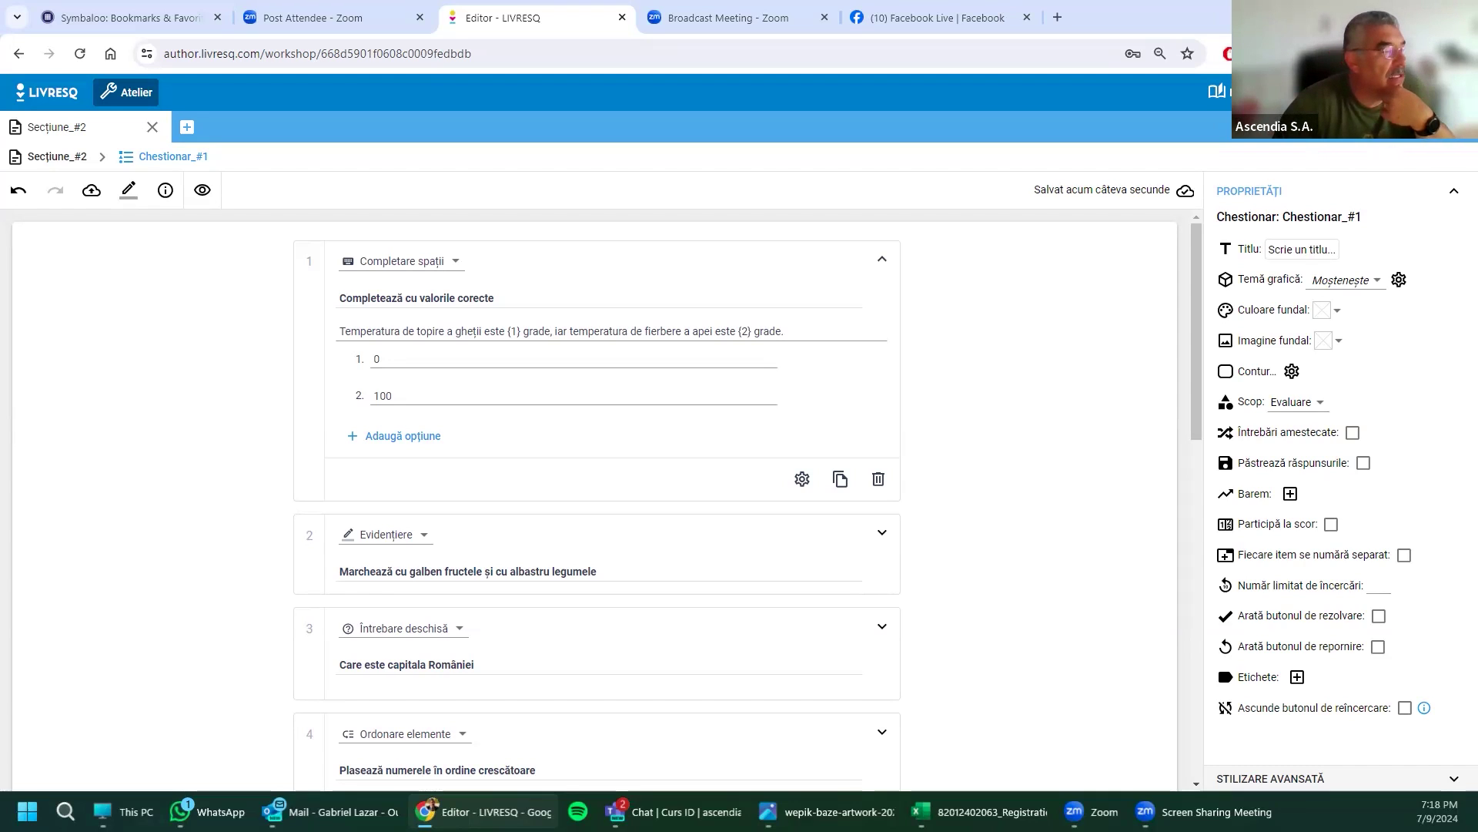
scroll(336, 656, "down", 4)
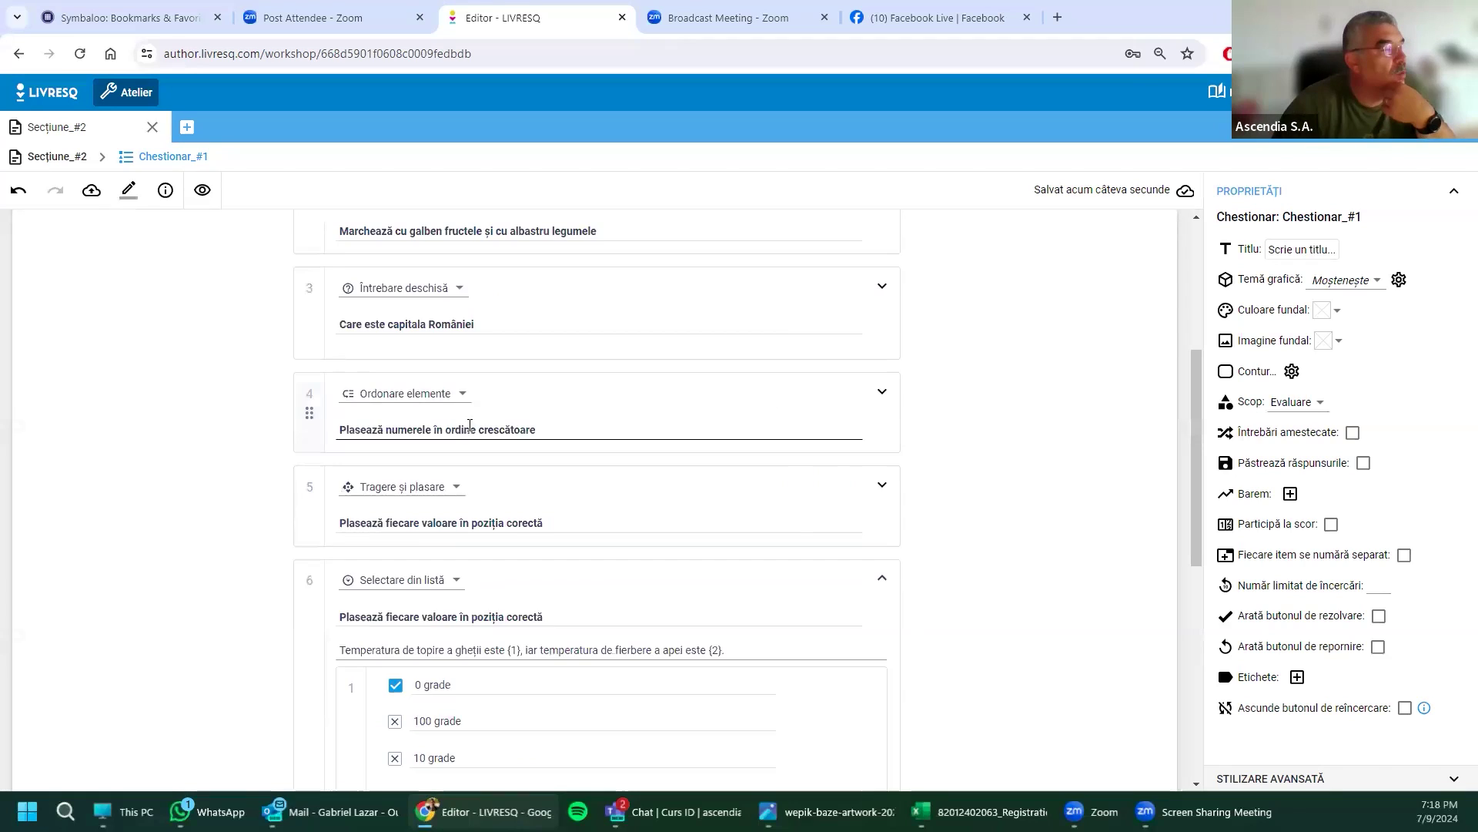
left_click(457, 488)
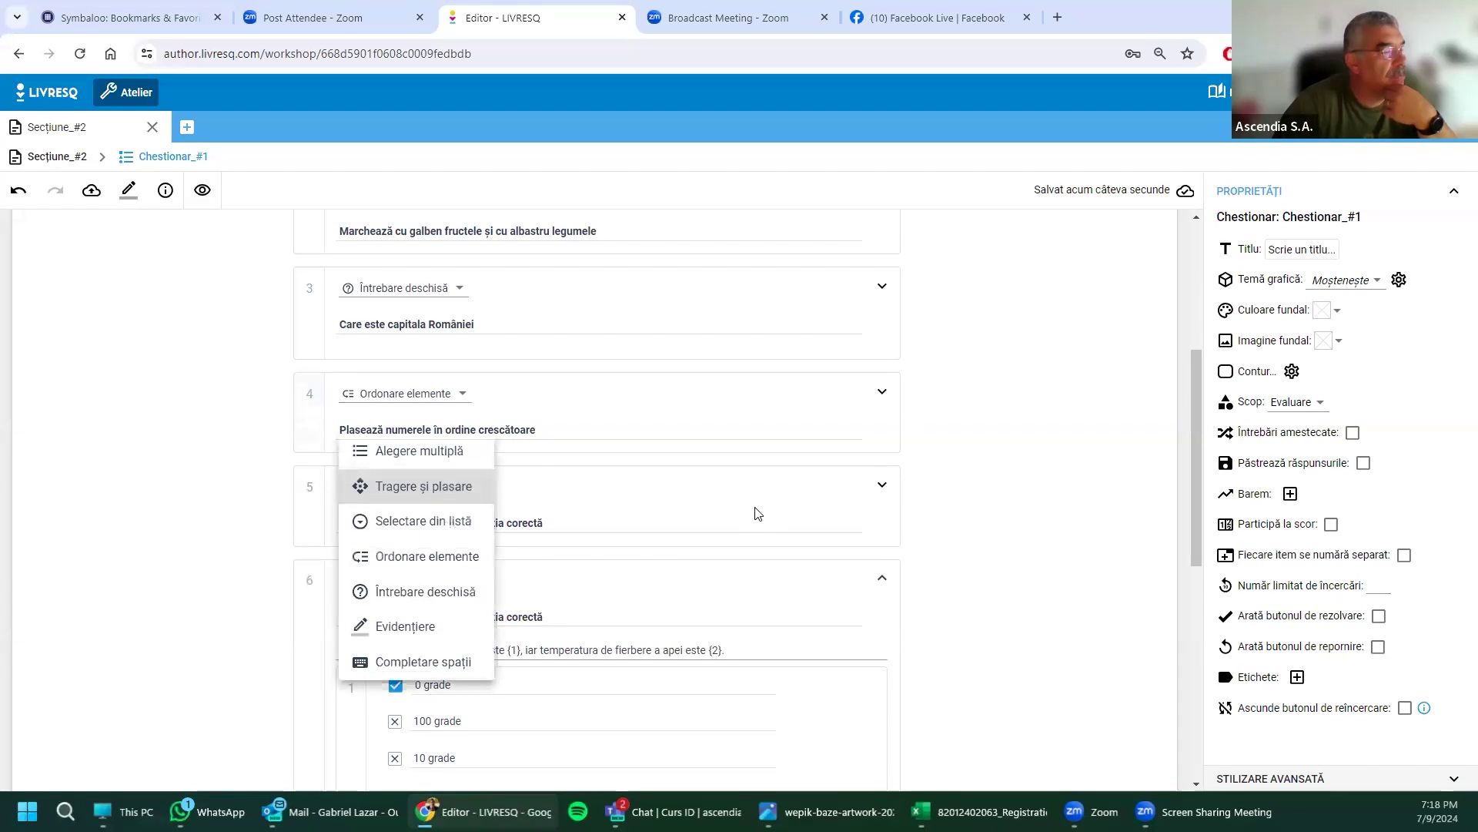
left_click(884, 484)
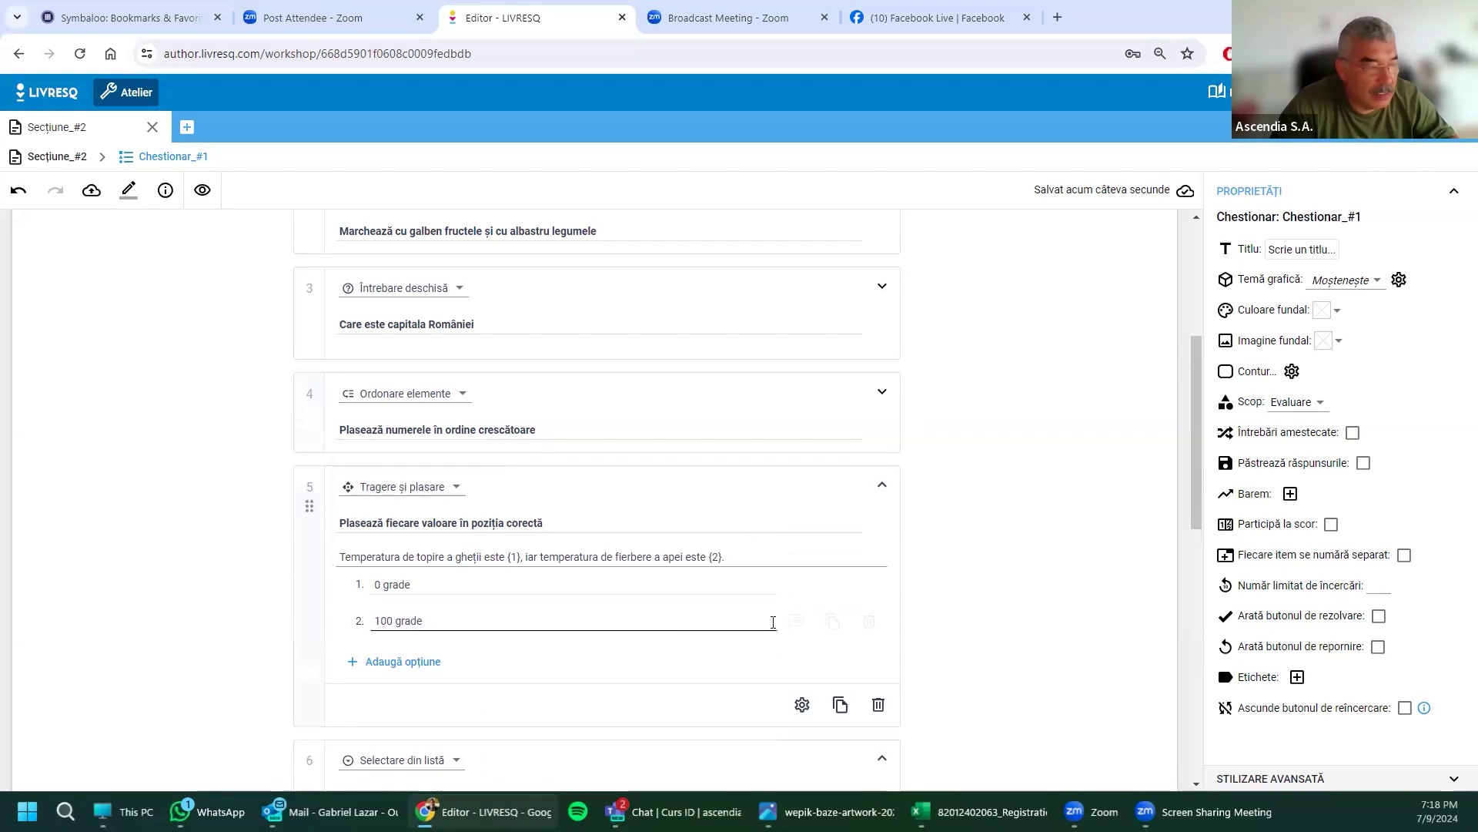
left_click(516, 559)
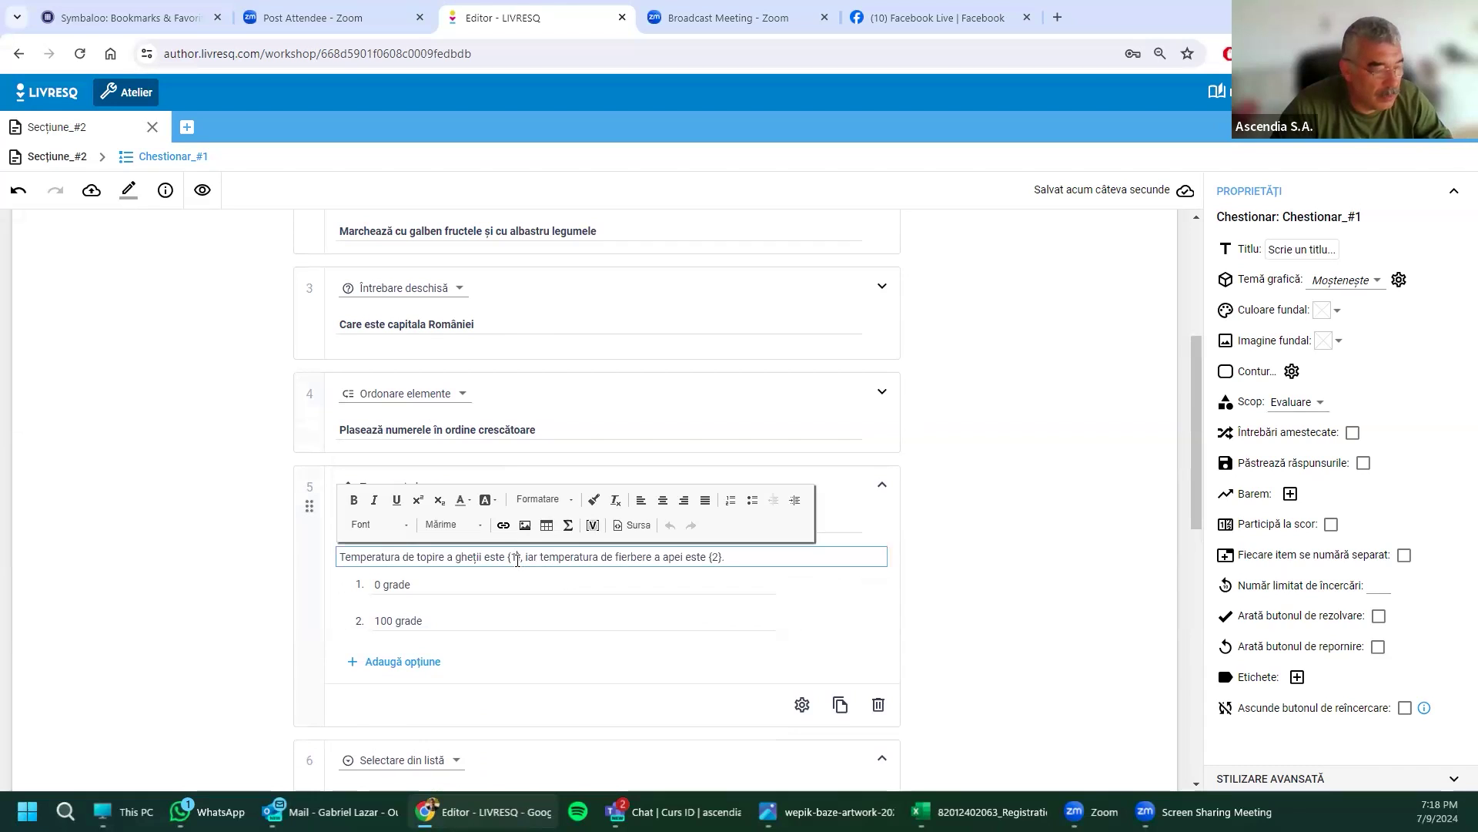
type(",2")
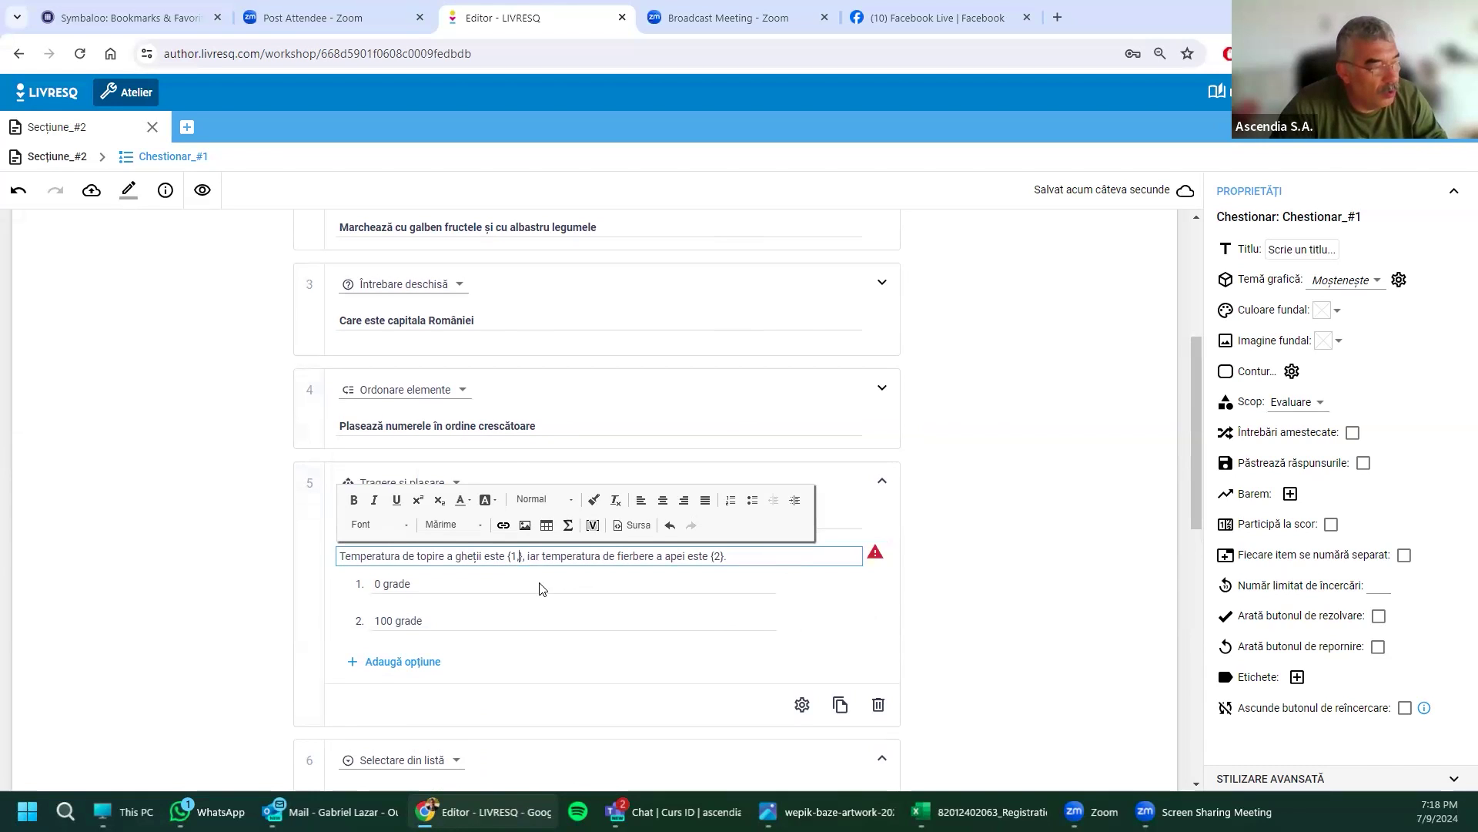
type(",3")
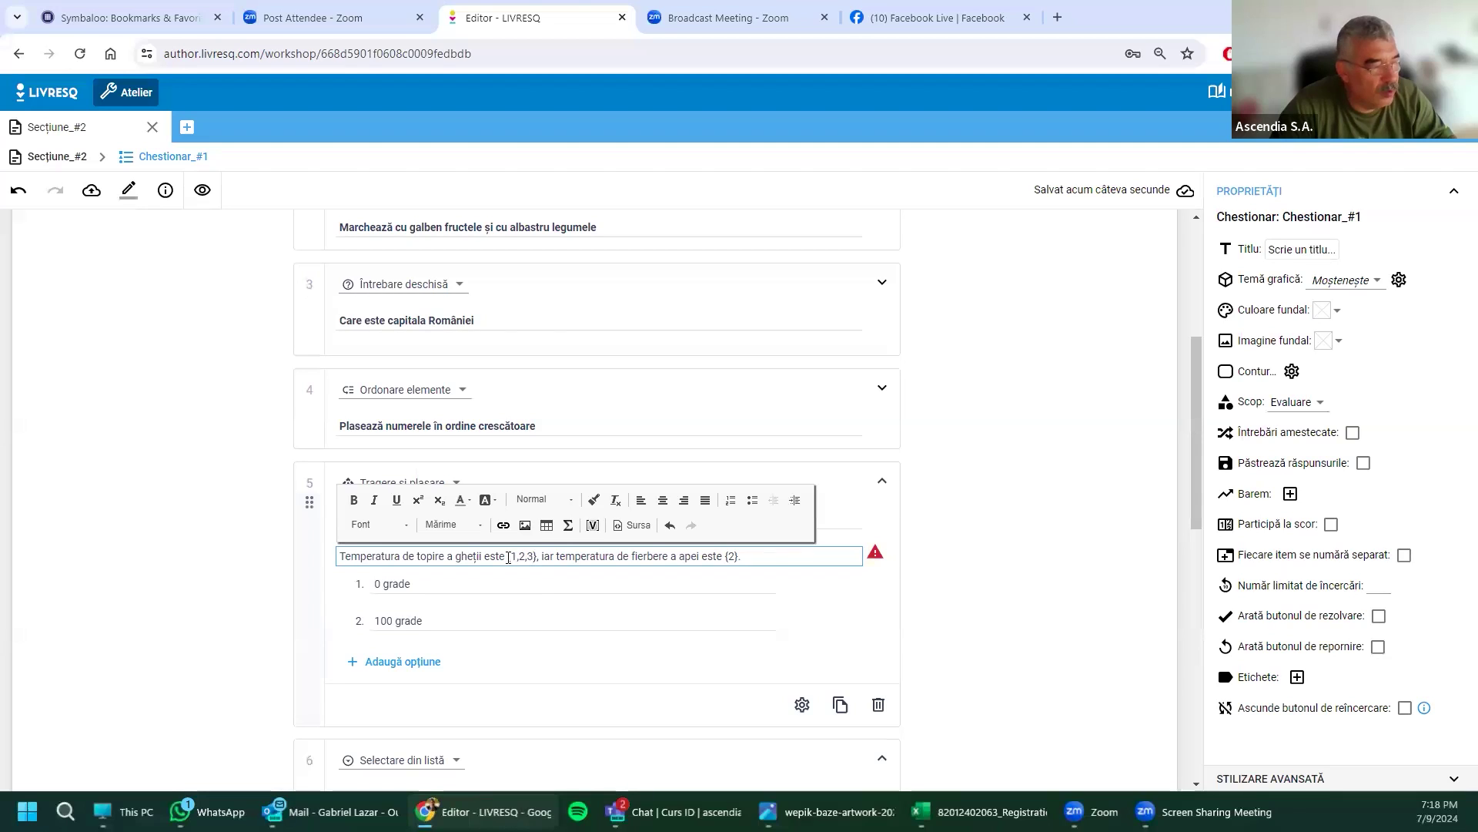
Step: Insert two more copies of the {1,2,3} blank, separated by commas, before "iar" in question 5's text
left_click_drag(508, 556, 538, 563)
key("ctrl+c")
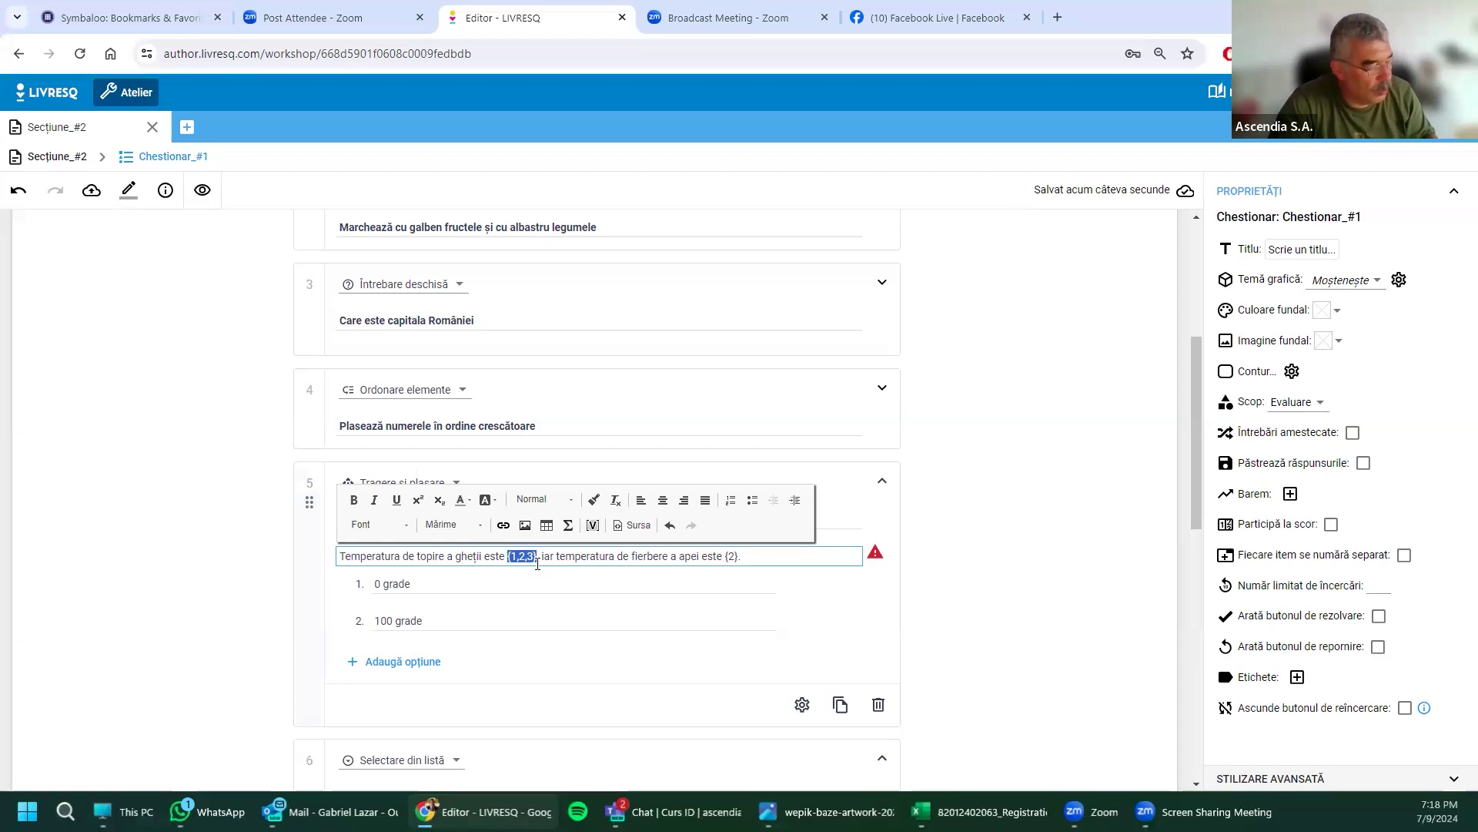
left_click(542, 556)
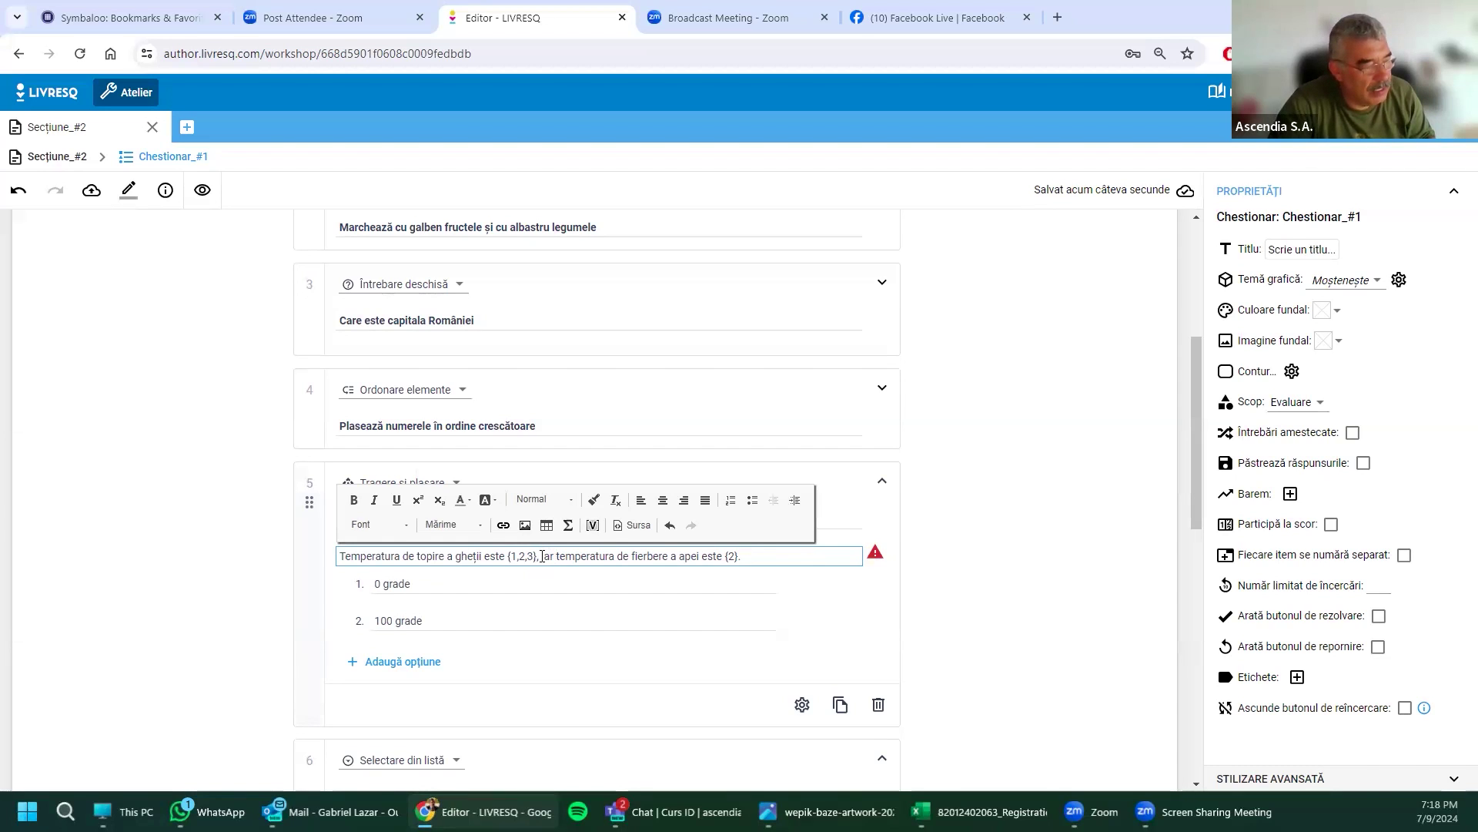
key("ctrl+v")
type(",")
key("ctrl+v")
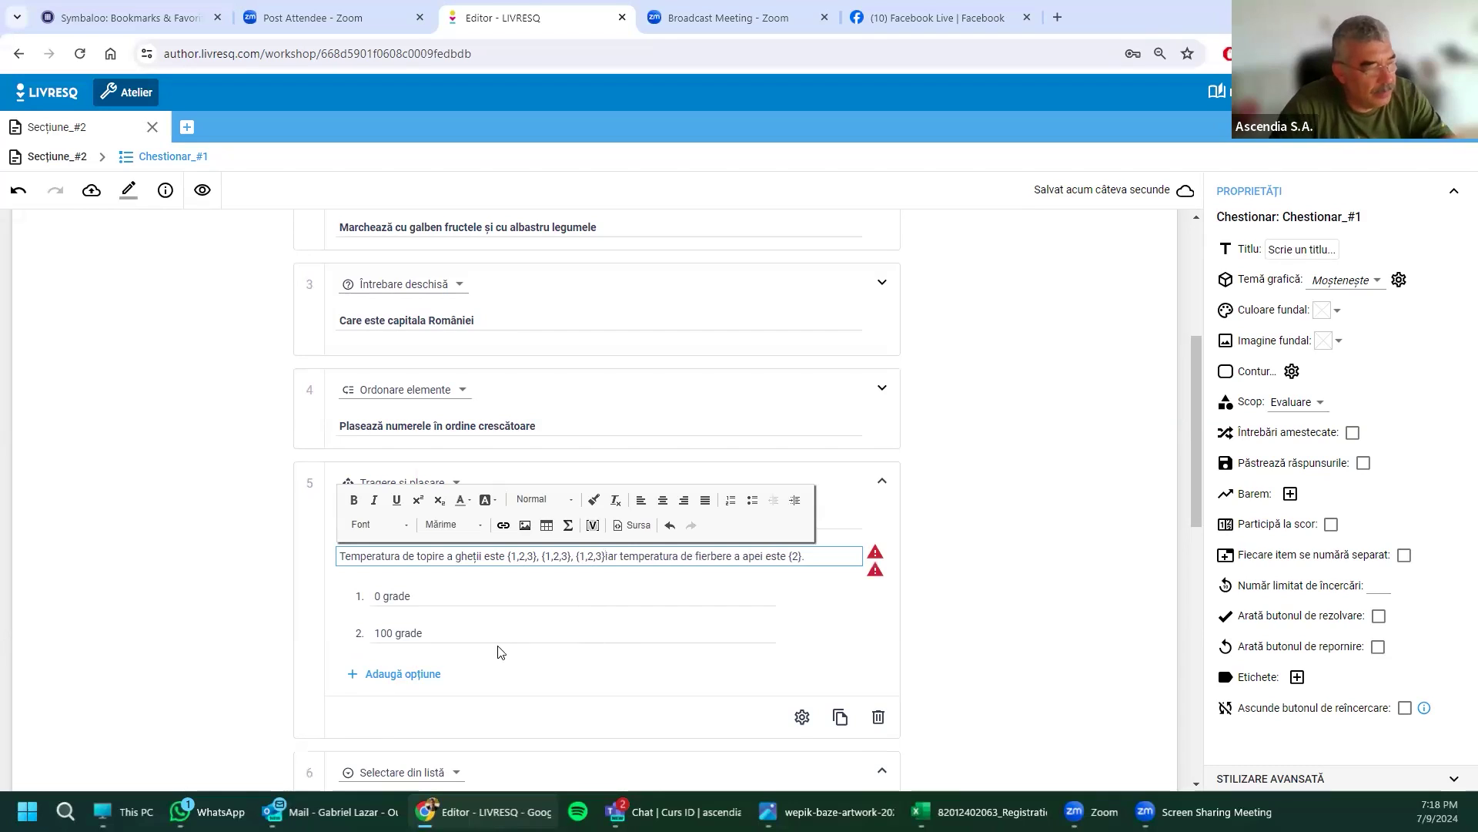
Step: Add a third and a fourth answer option to question 5, and change the last blank in its text to {4}
left_click(413, 683)
left_click(359, 677)
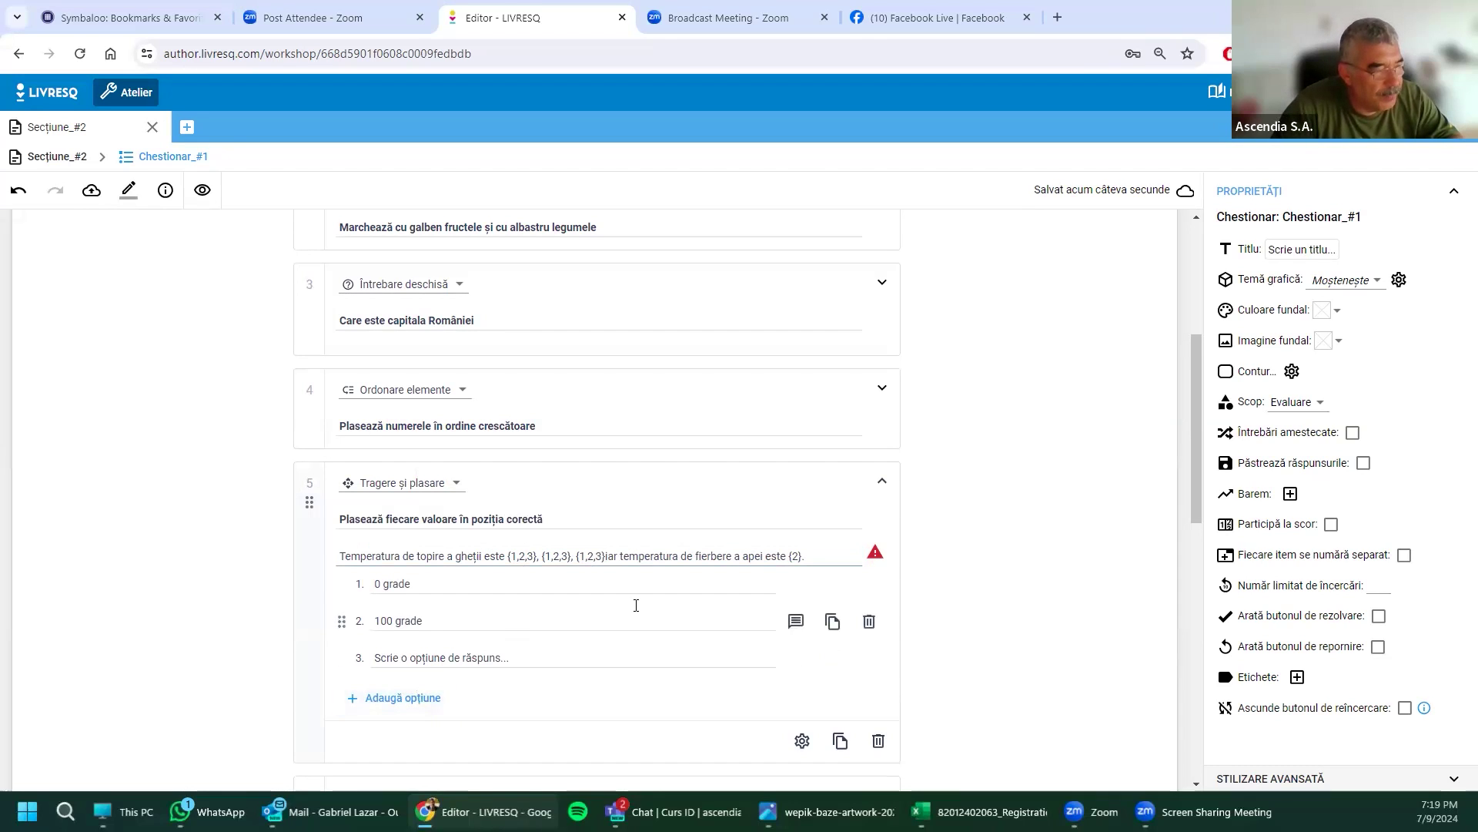
left_click(794, 551)
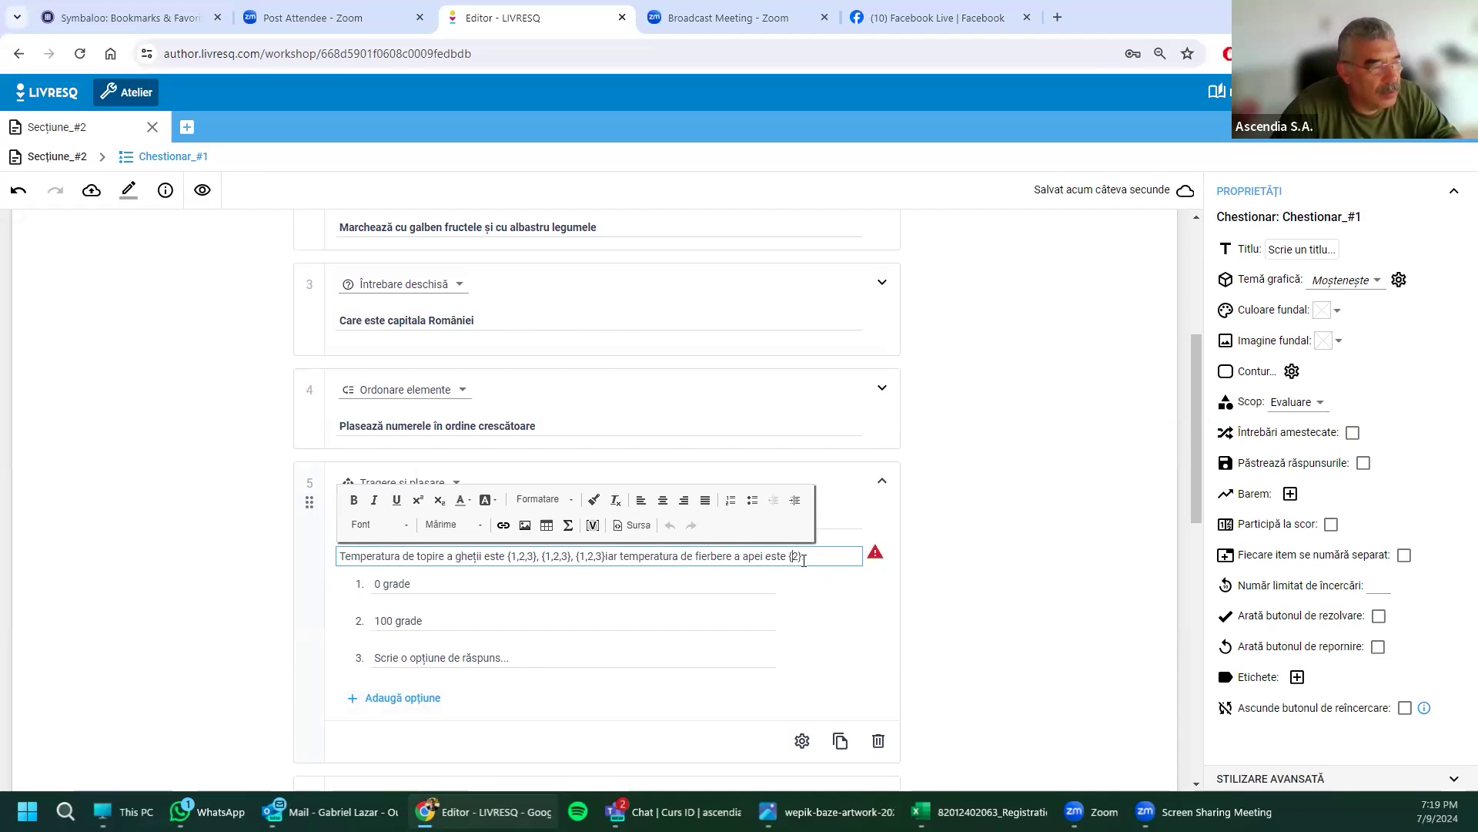
left_click(797, 556)
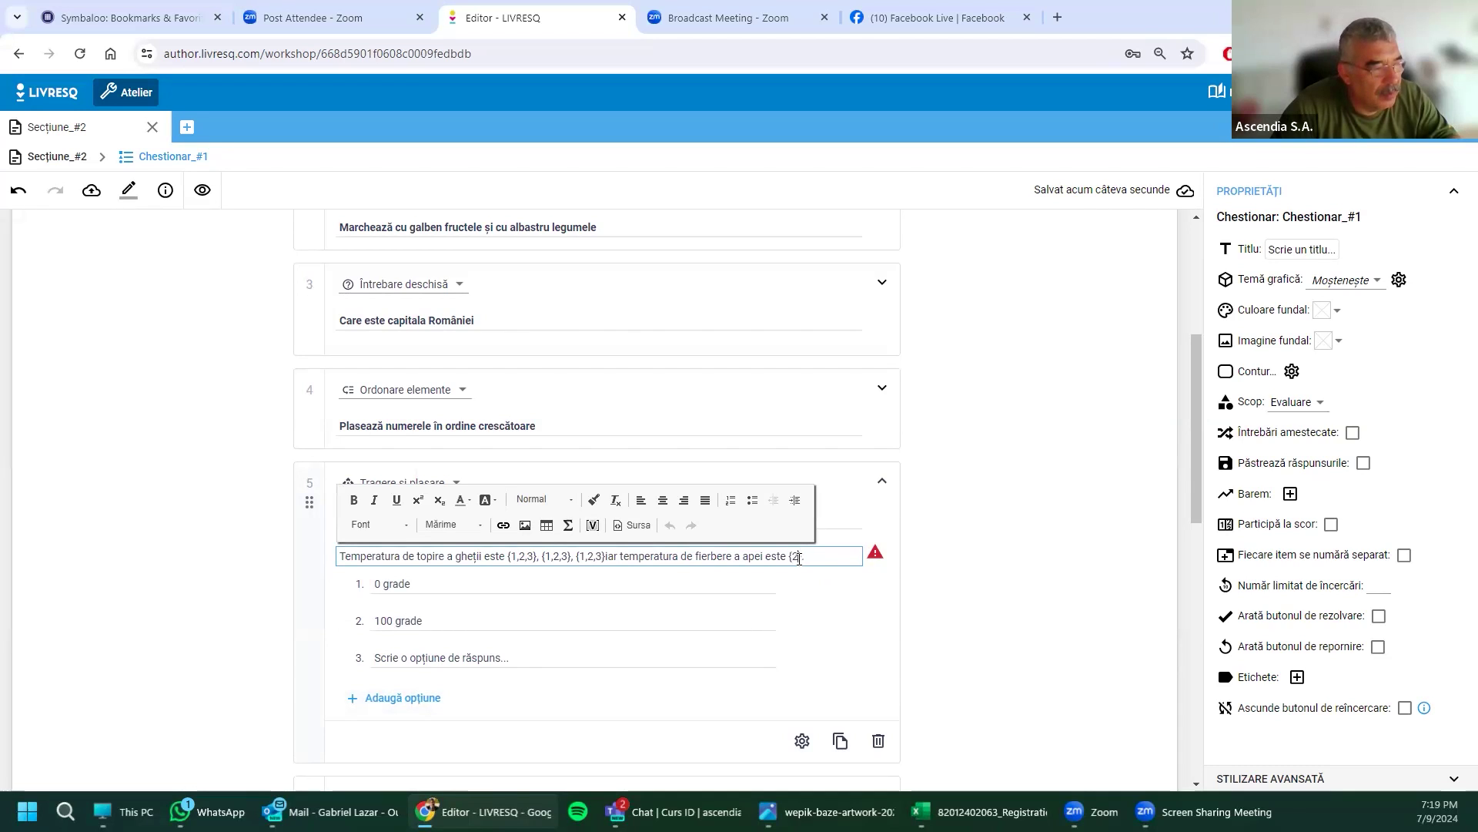
key("BackSpace")
type("4")
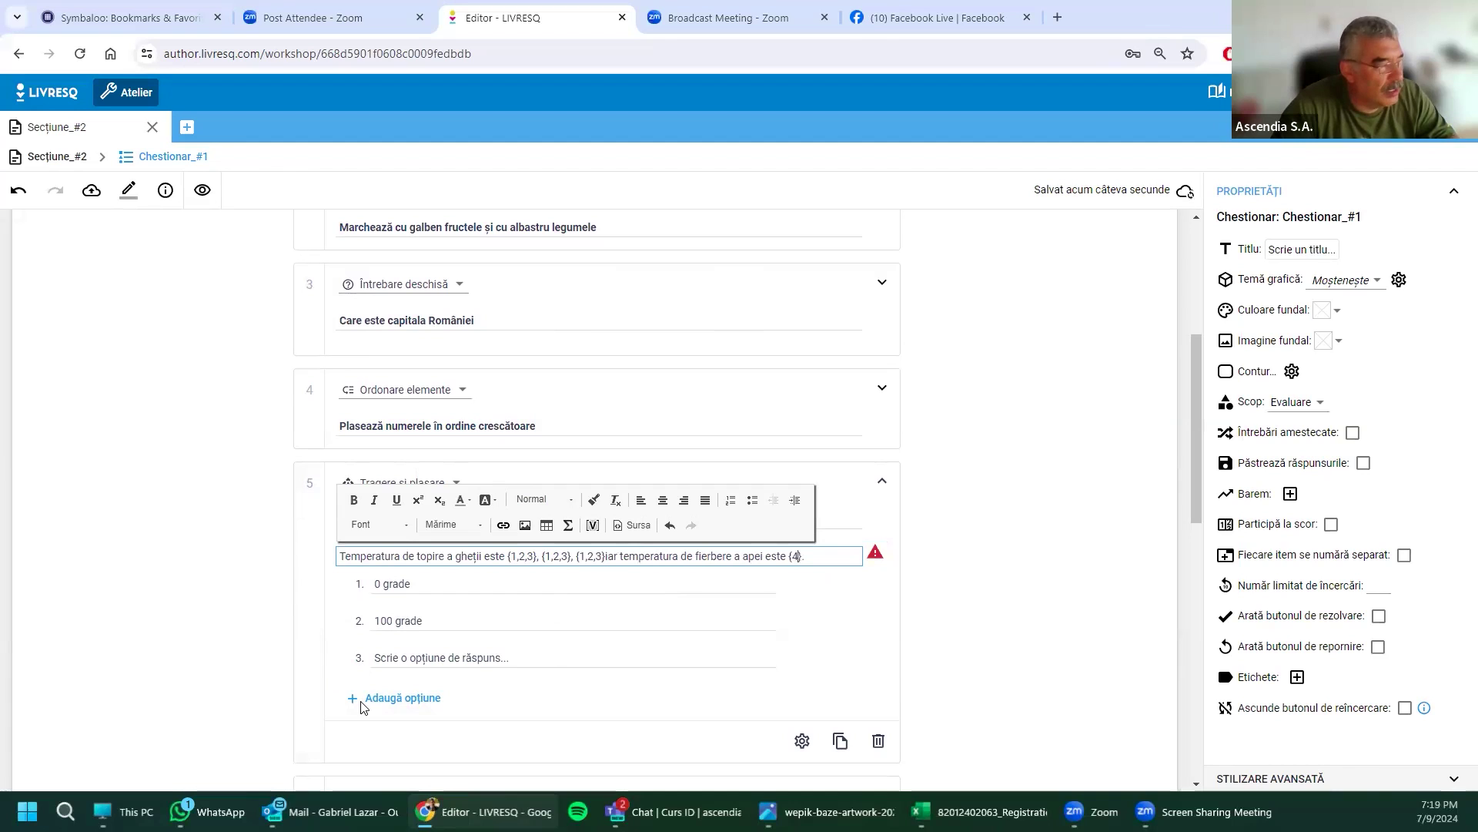
left_click(363, 705)
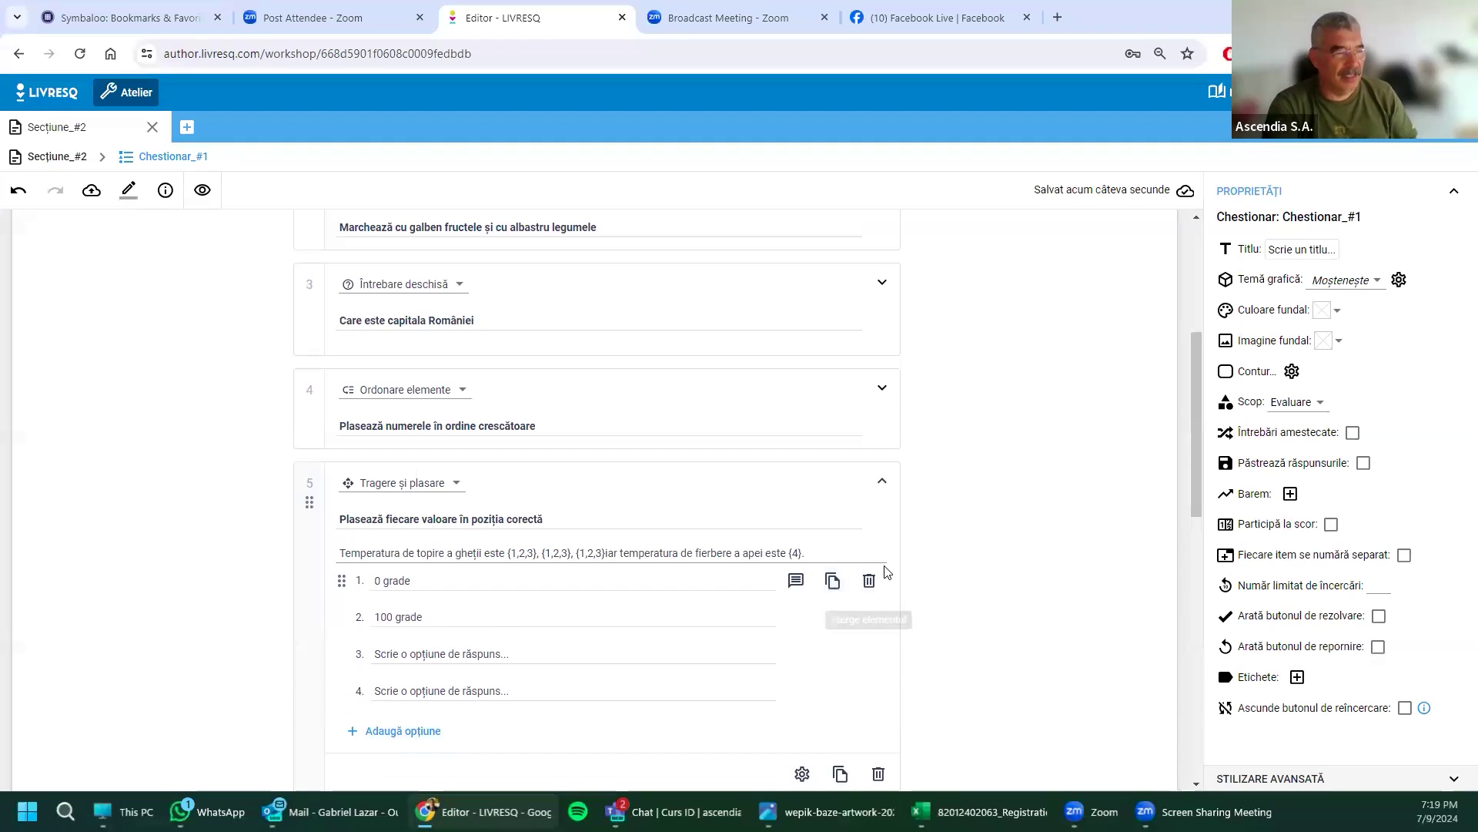
Step: Insert a space before "iar" in the text of question 5 (Tragere și plasare)
left_click(615, 557)
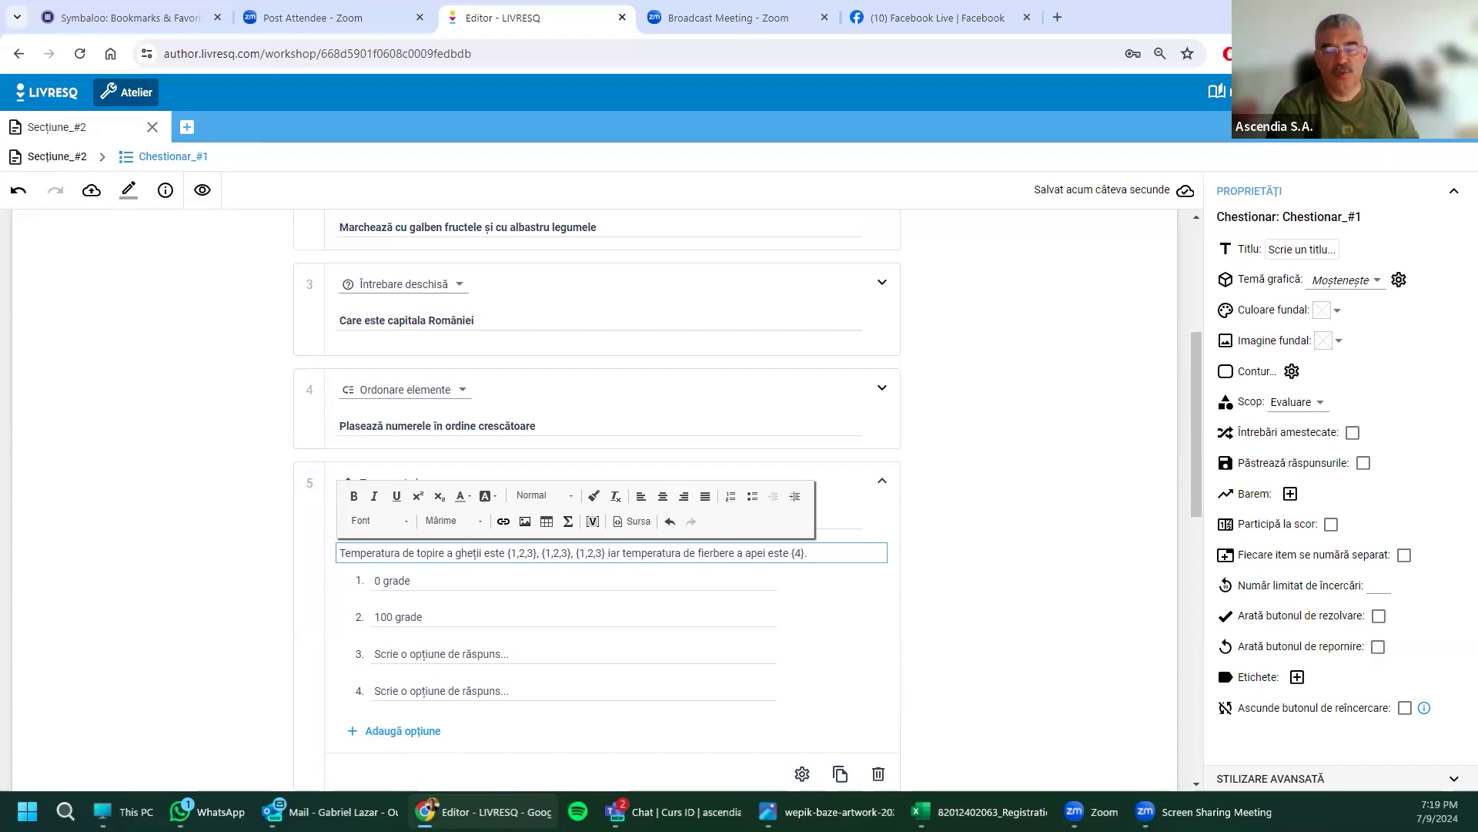
key("alt+Tab")
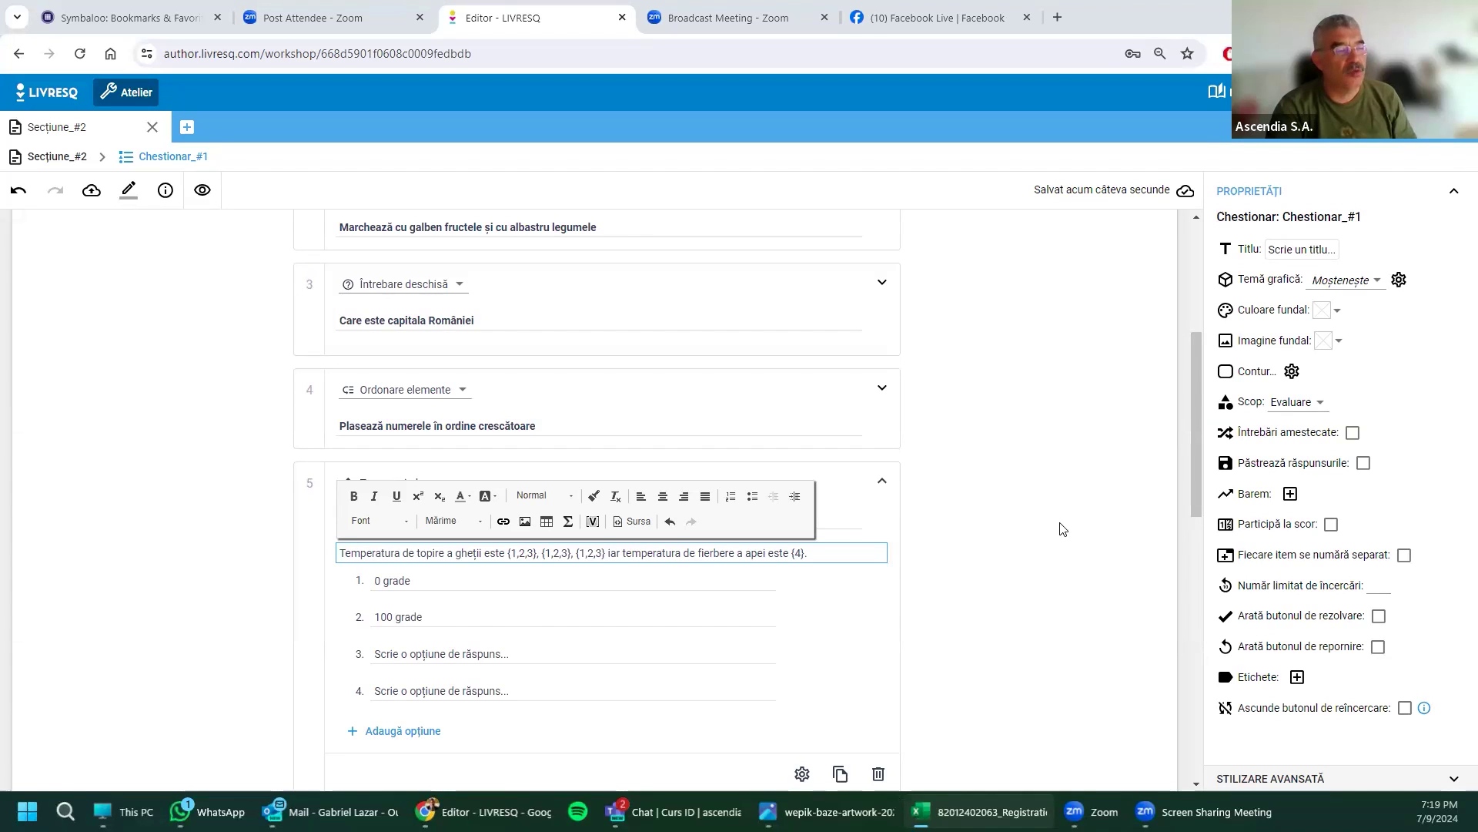
scroll(1063, 530, "down", 5)
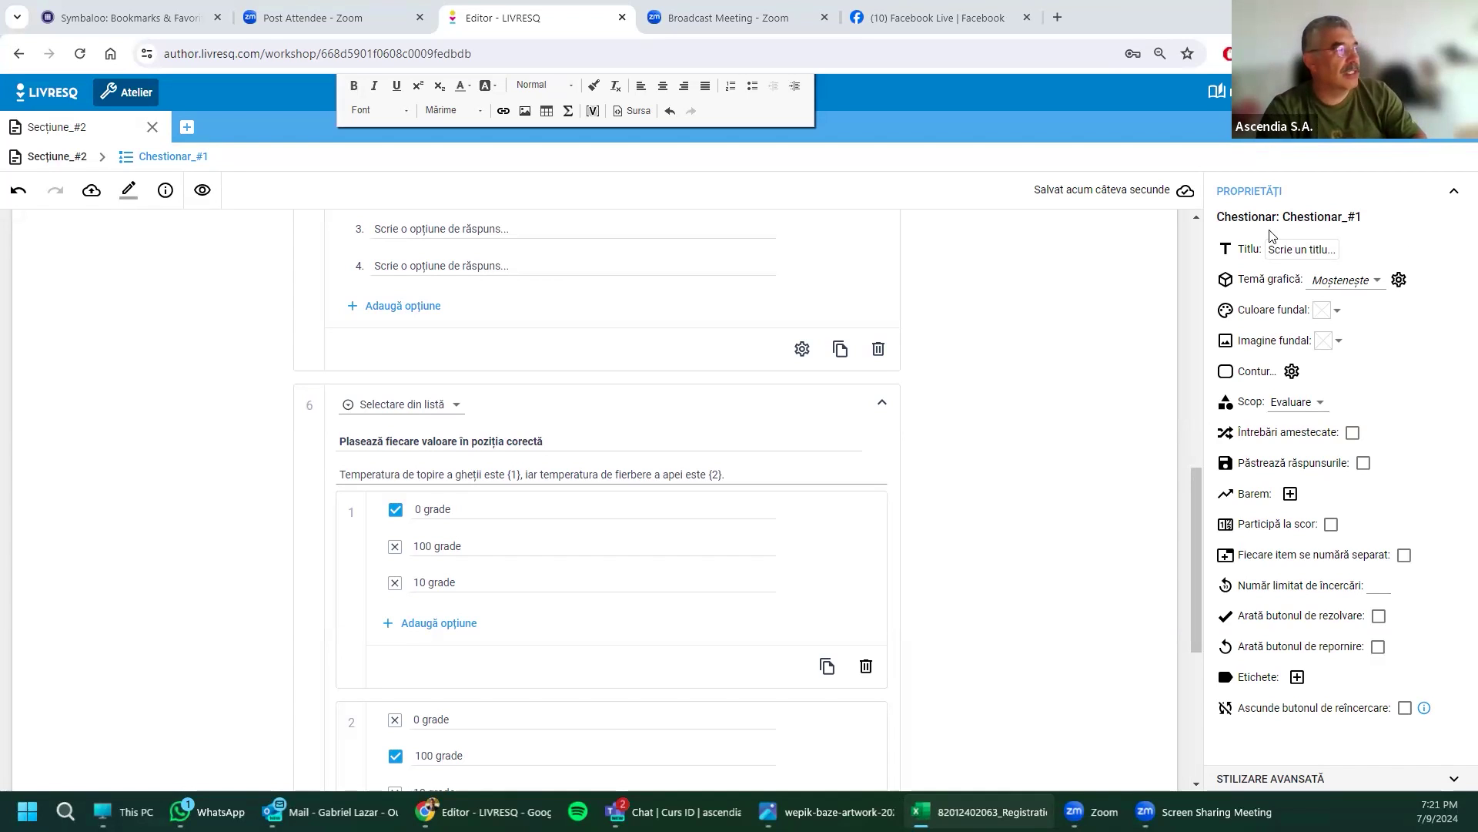
Step: Return to the page of Secțiune_#2 and add a video element below the questionnaire
left_click(61, 96)
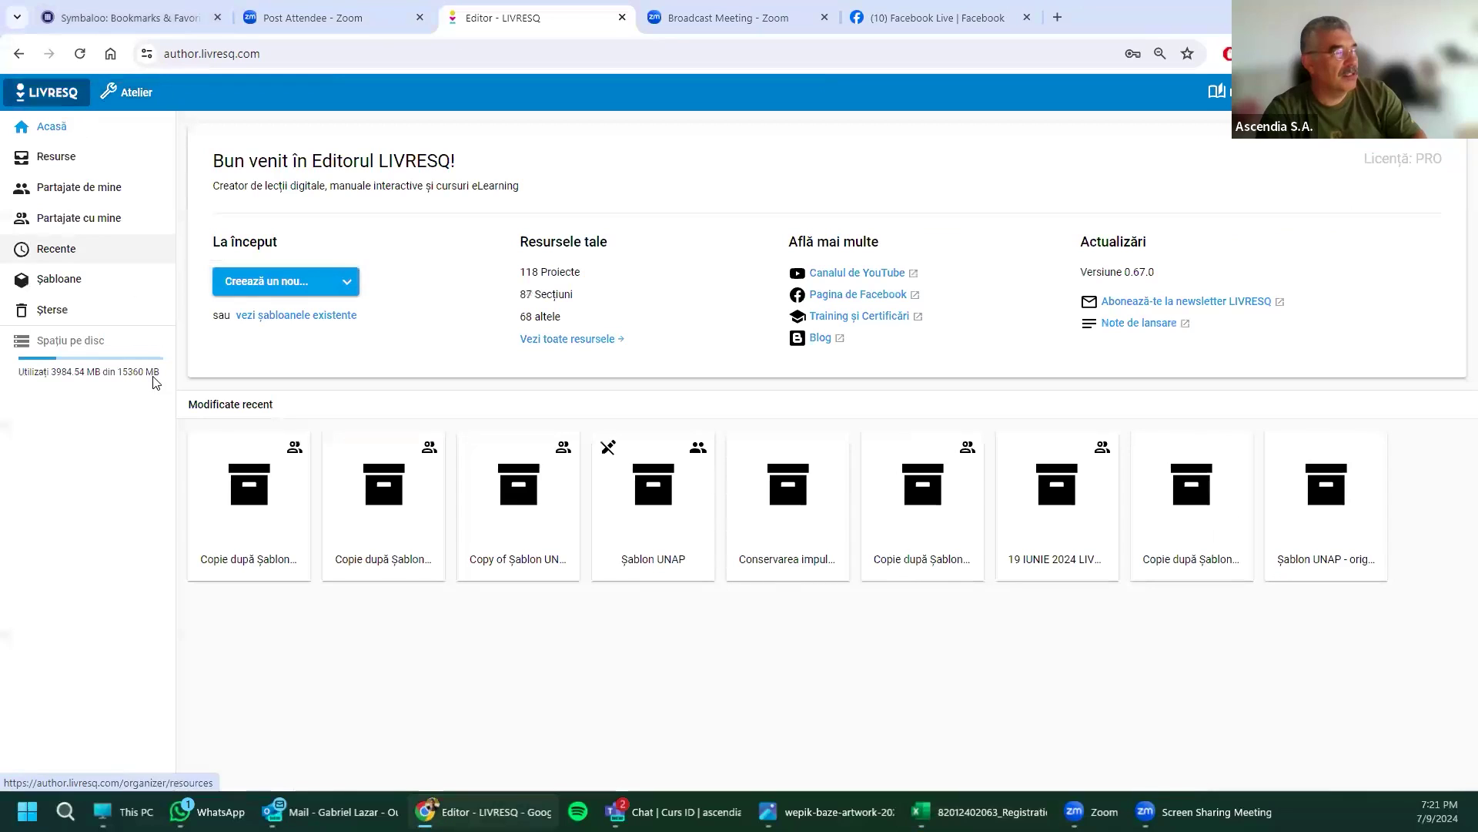
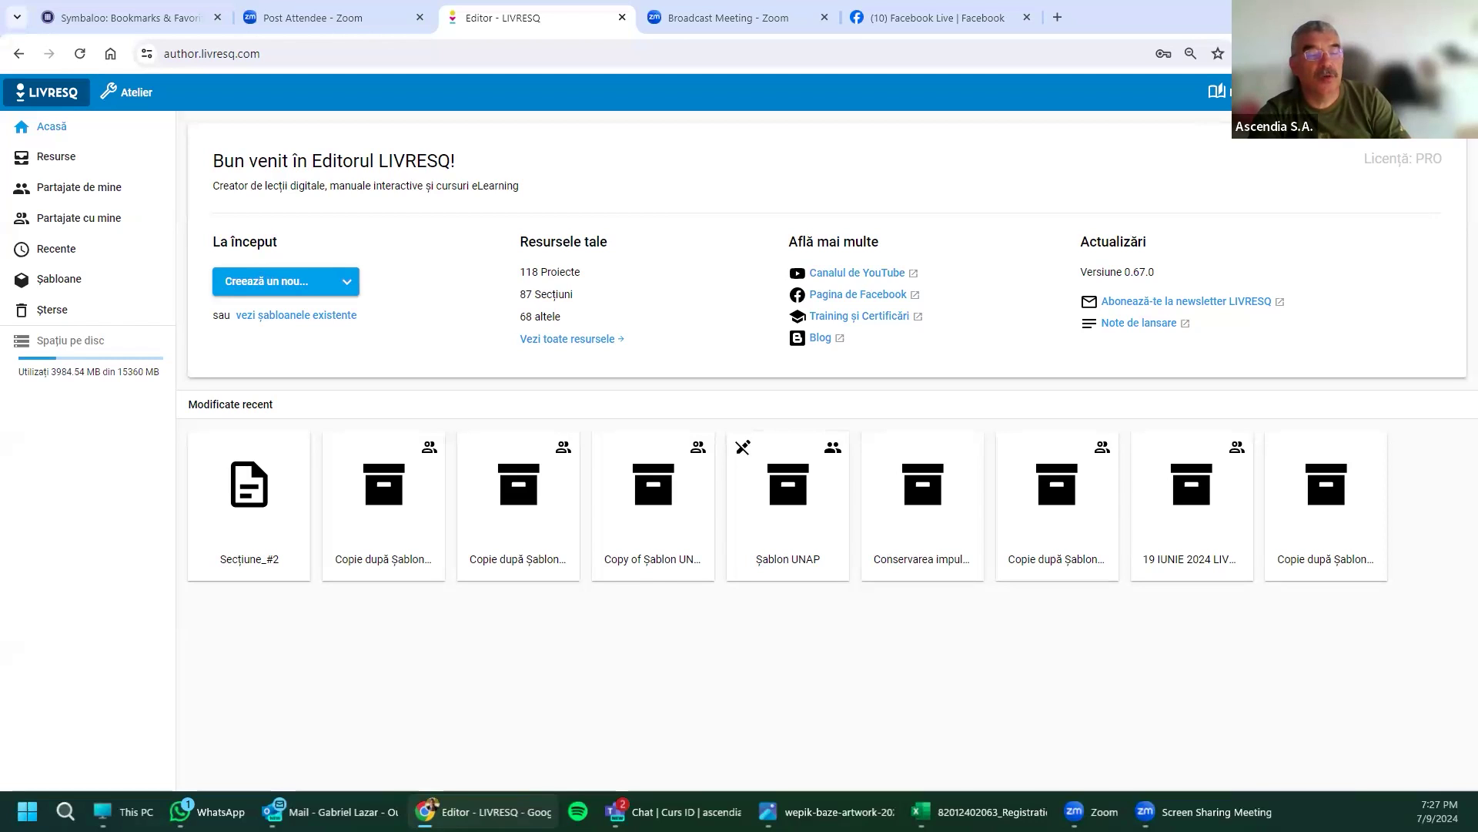
left_click(129, 96)
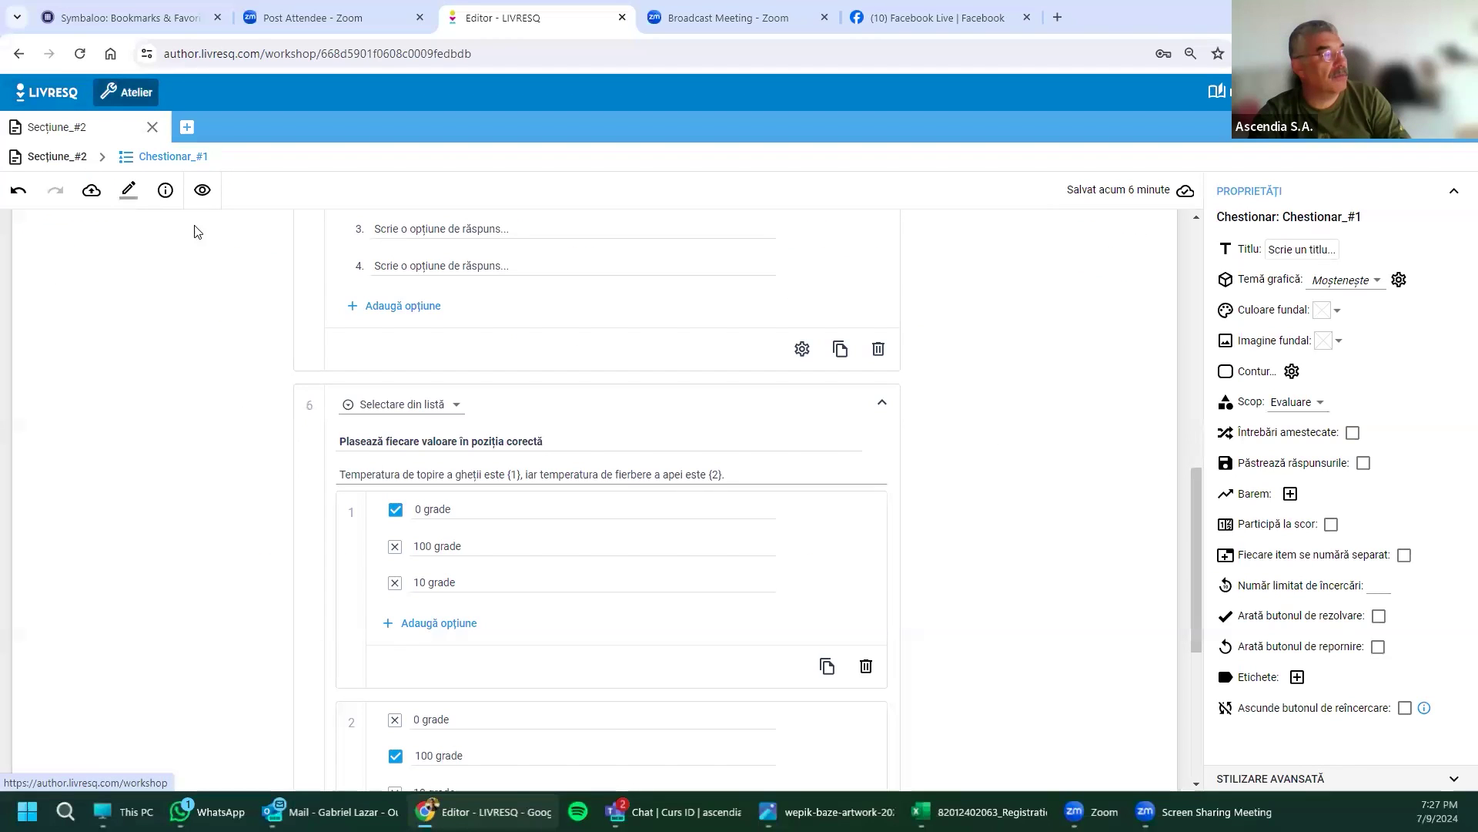
left_click(42, 157)
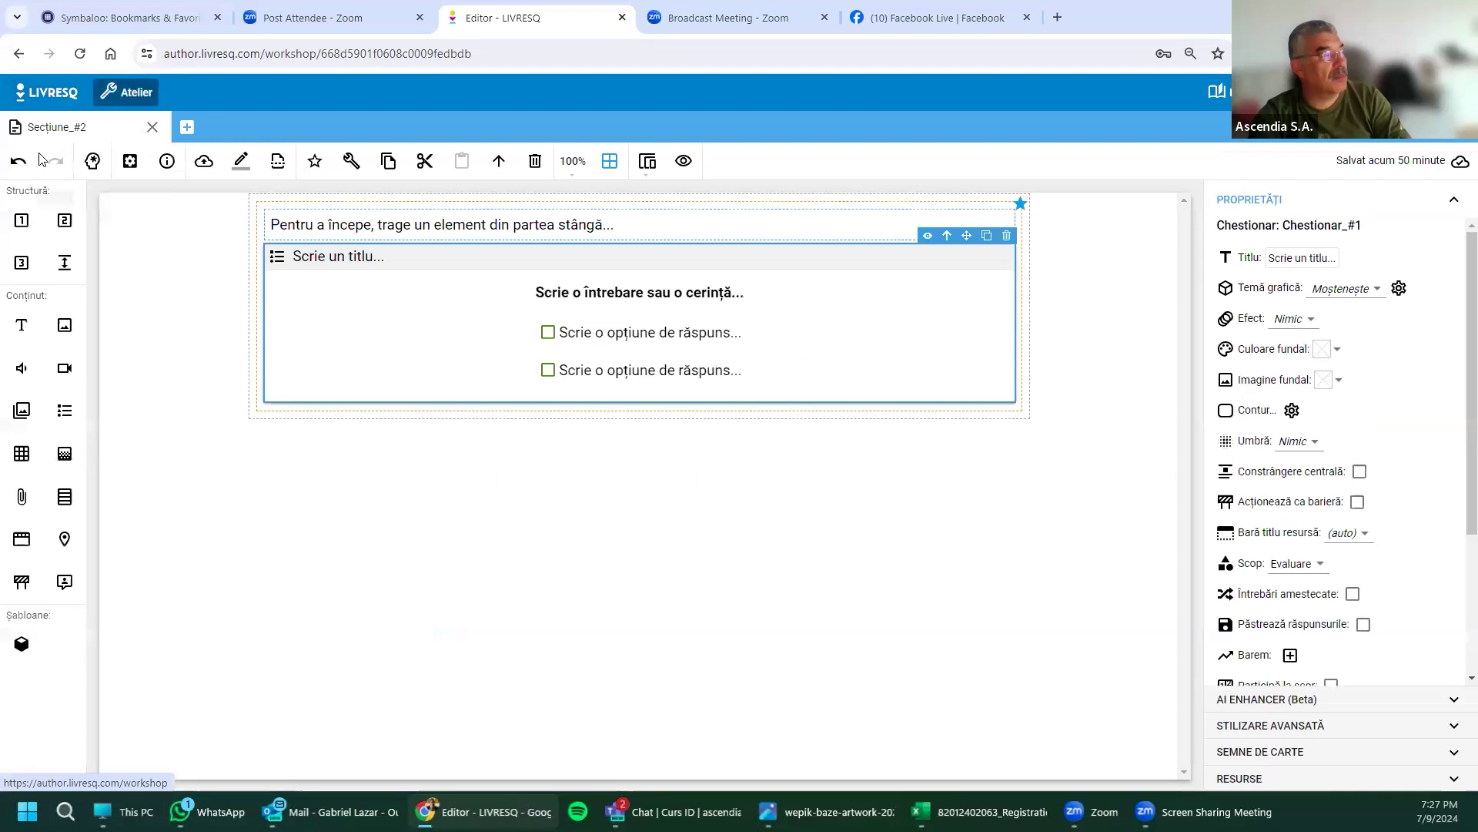
left_click_drag(51, 368, 320, 539)
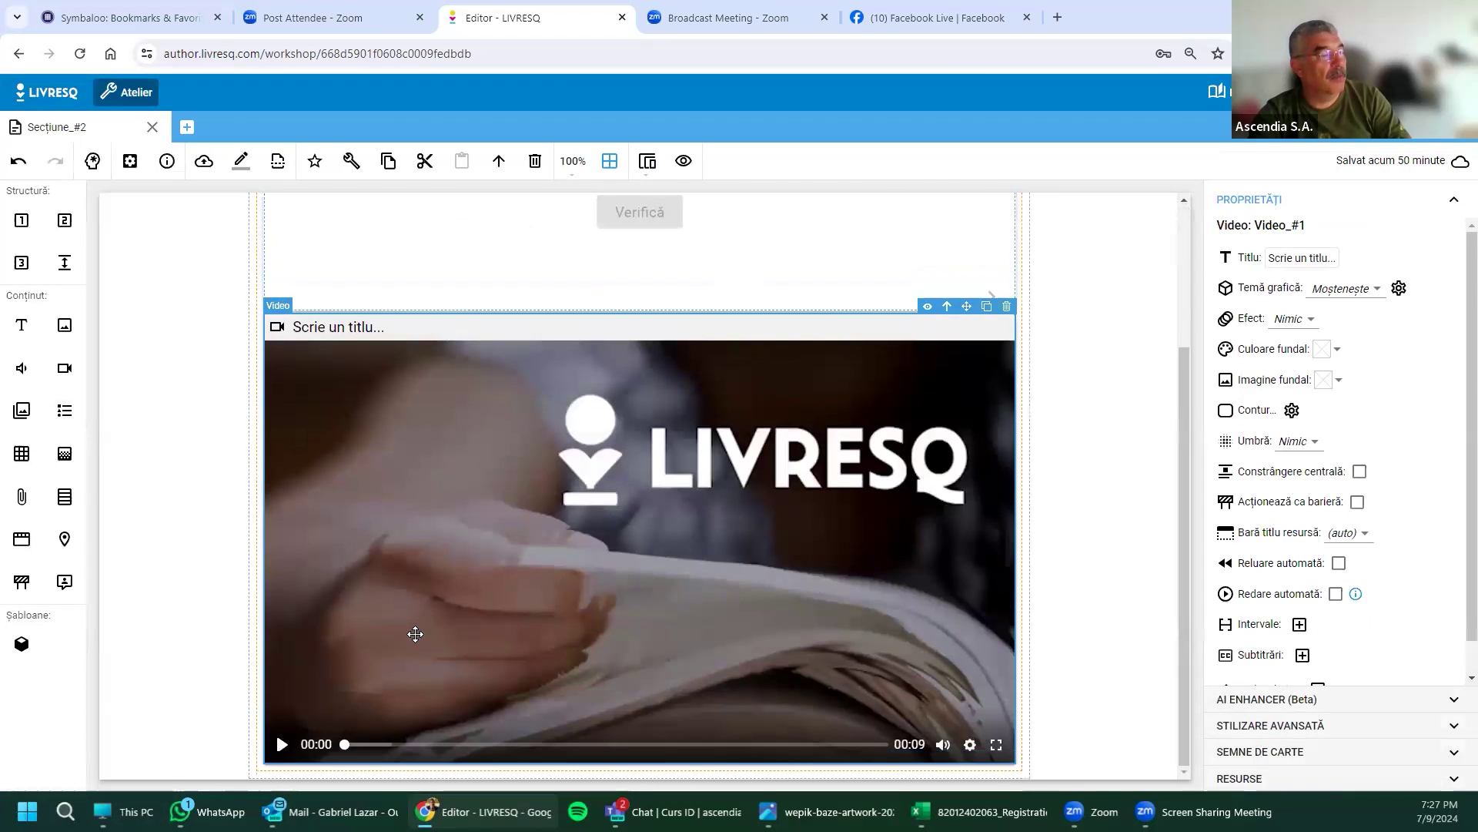
Step: Open the LIVRESQ YouTube channel from the editor's home page and copy the link address of the first "LIVRESQ: Empower Your Teaching!" webinar
left_click(54, 89)
left_click(847, 279)
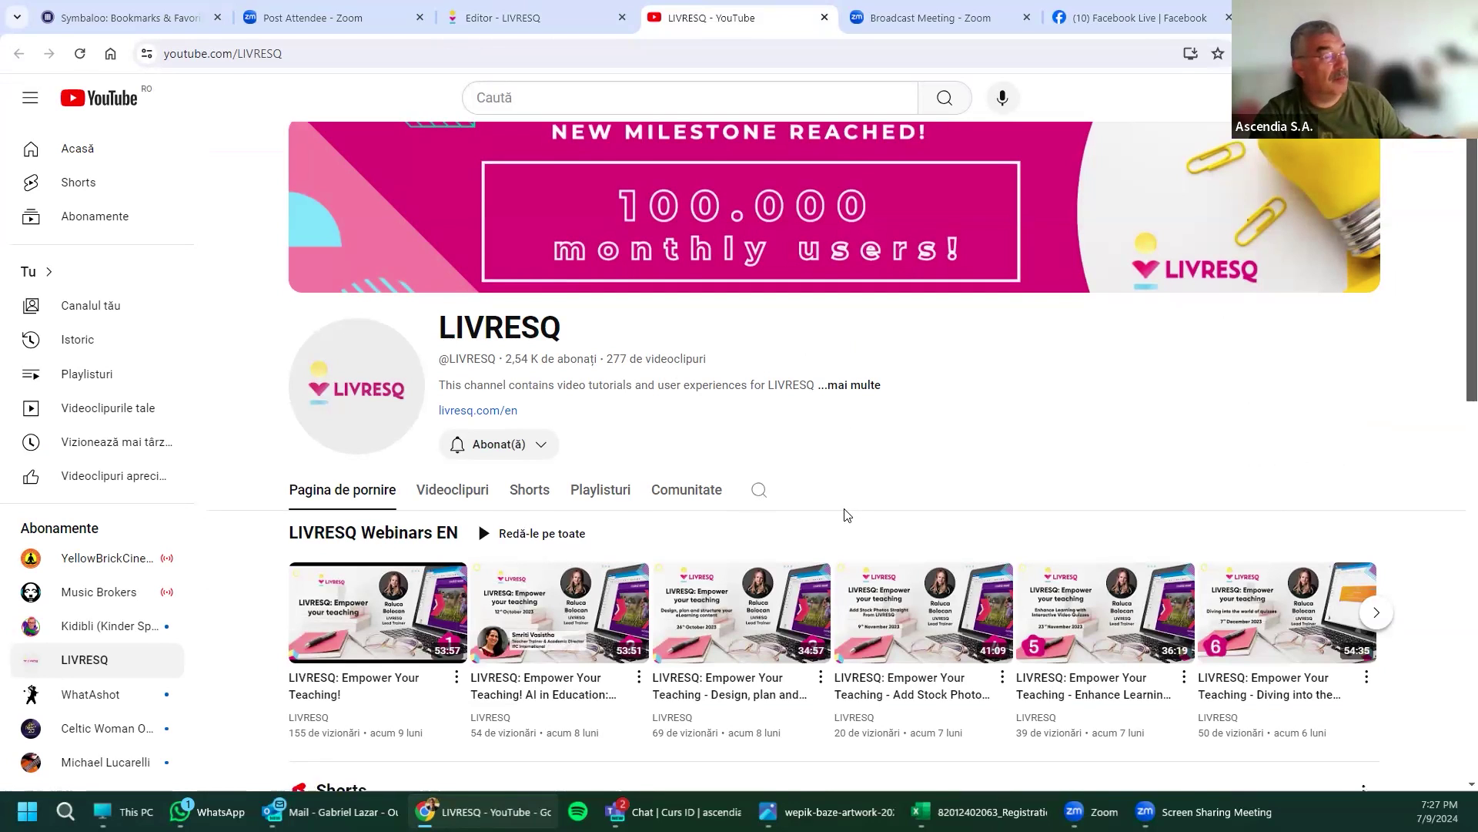
scroll(847, 514, "down", 2)
right_click(338, 526)
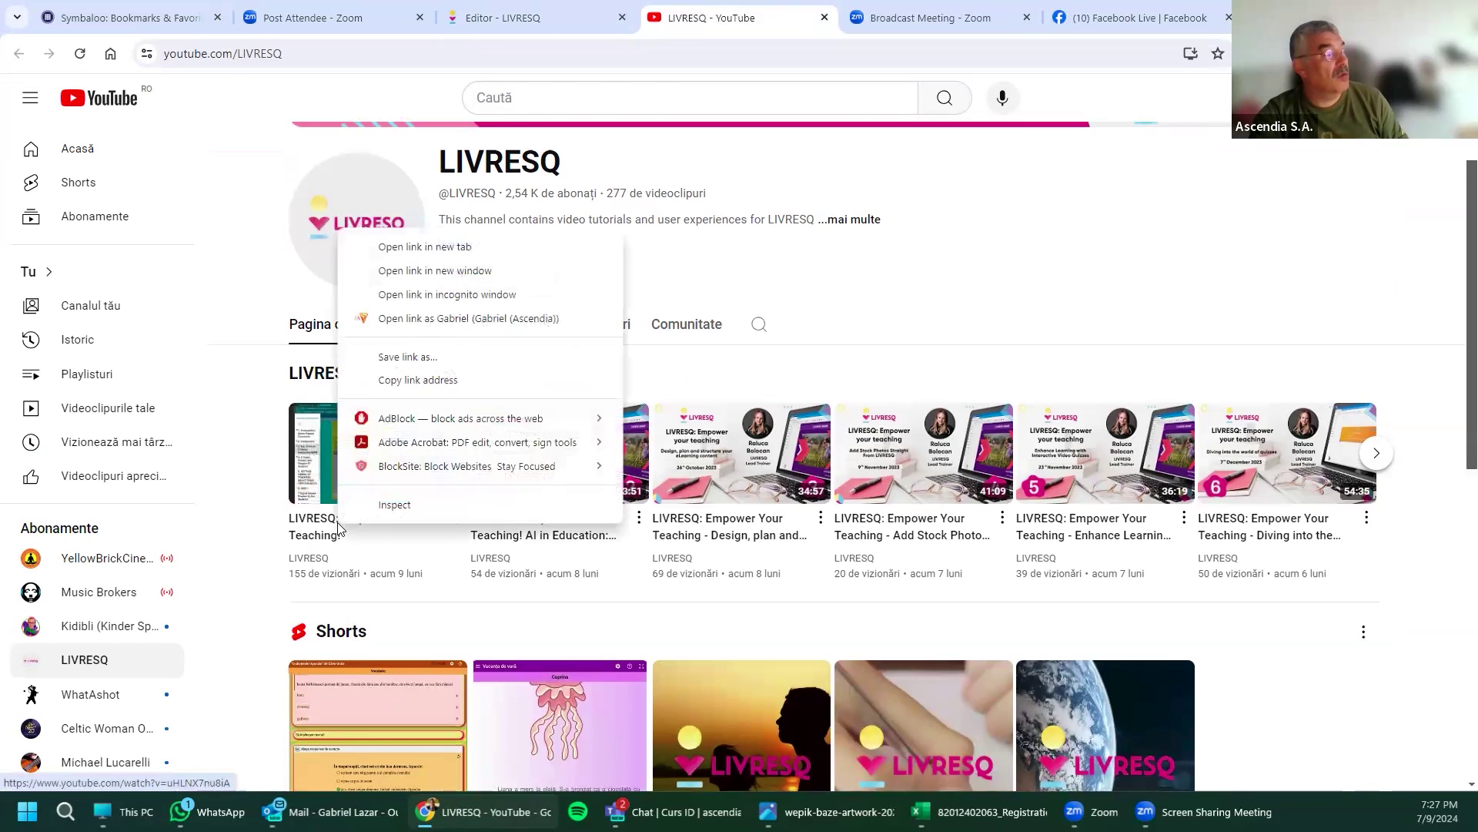
left_click(442, 381)
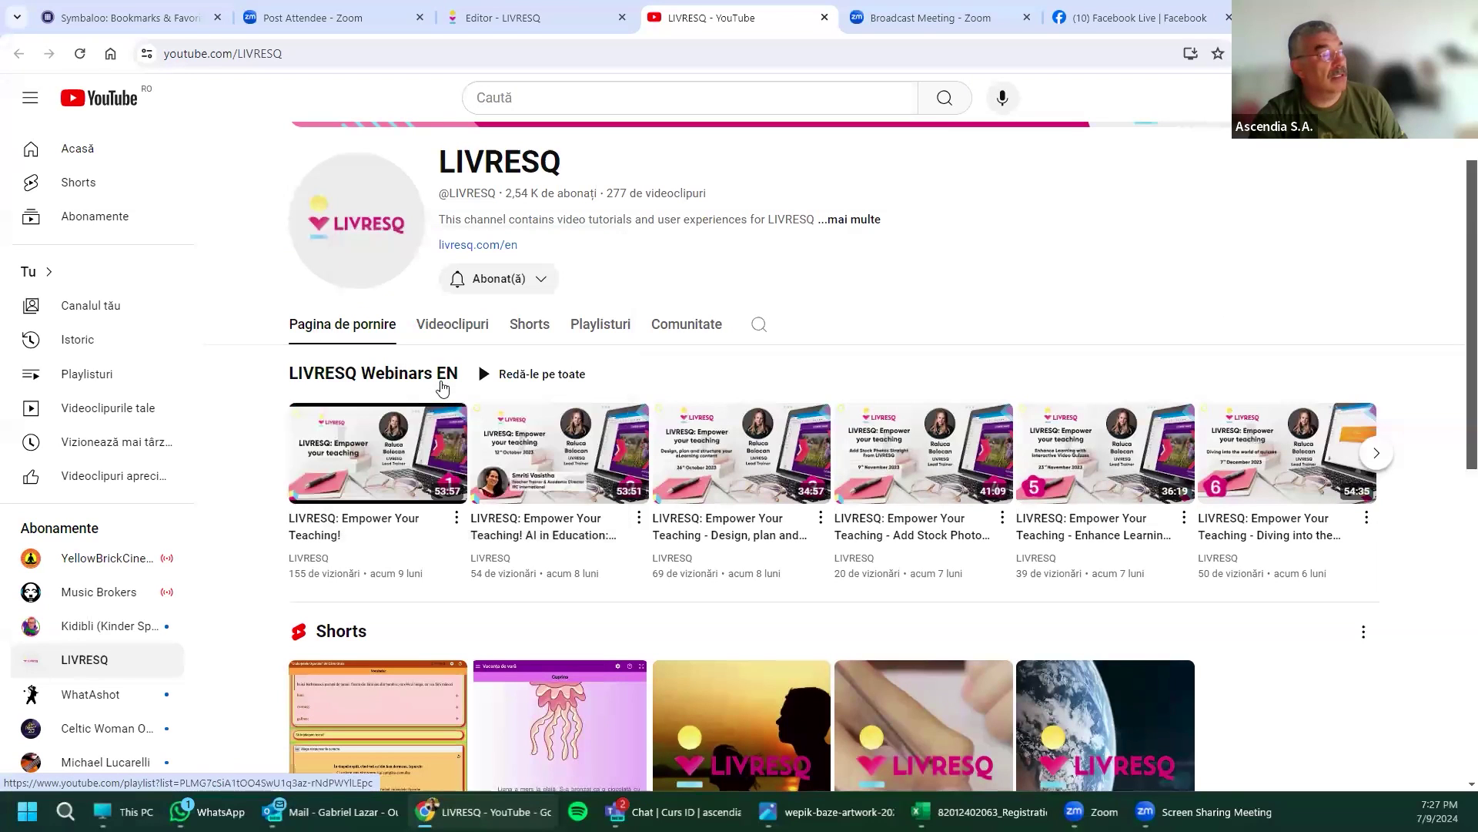
Step: Back in the LIVRESQ editor, open the video element and replace its video with the copied YouTube address
left_click(508, 20)
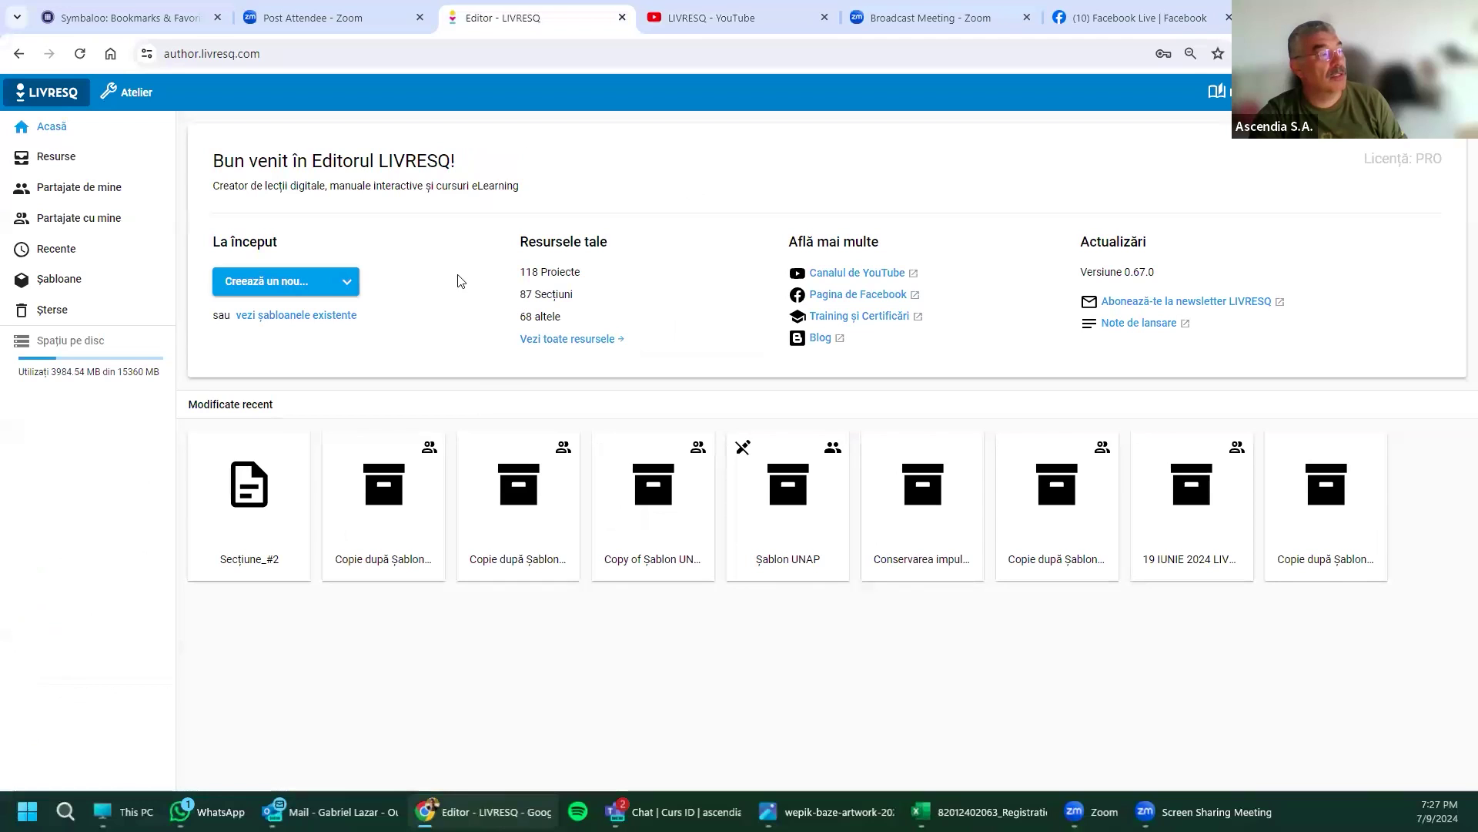
left_click(129, 93)
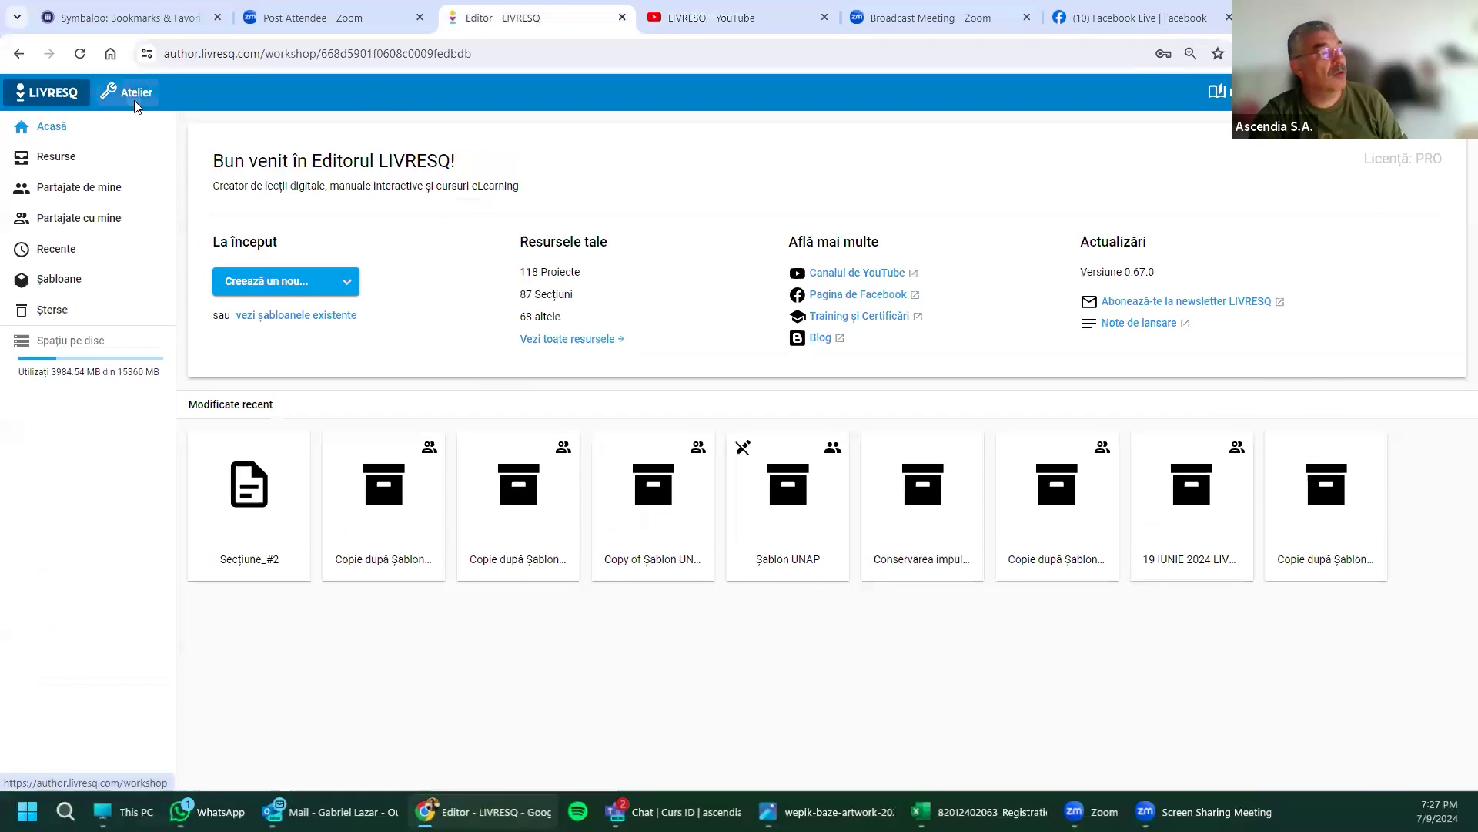
double_click(436, 597)
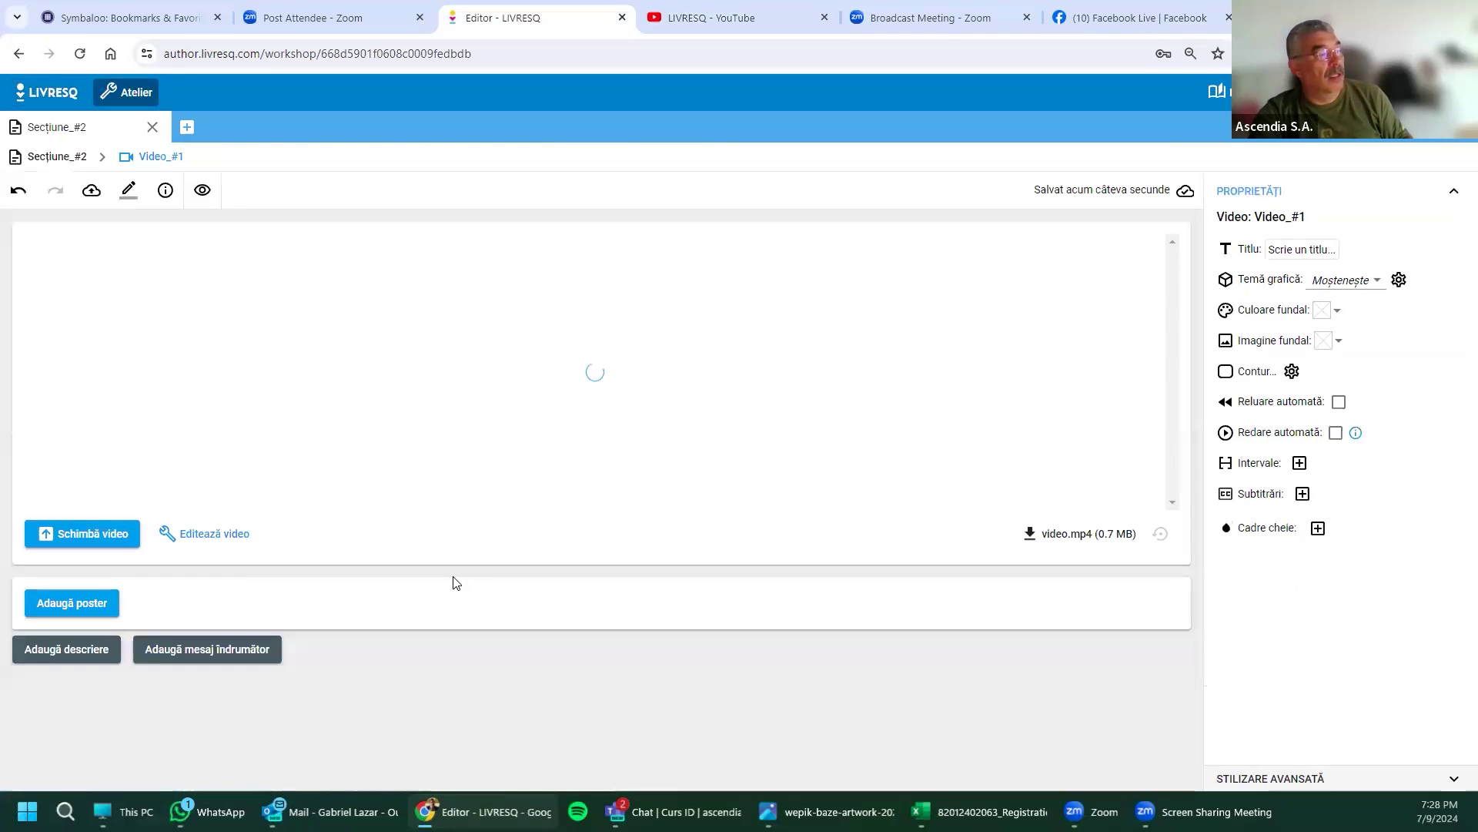
left_click(102, 537)
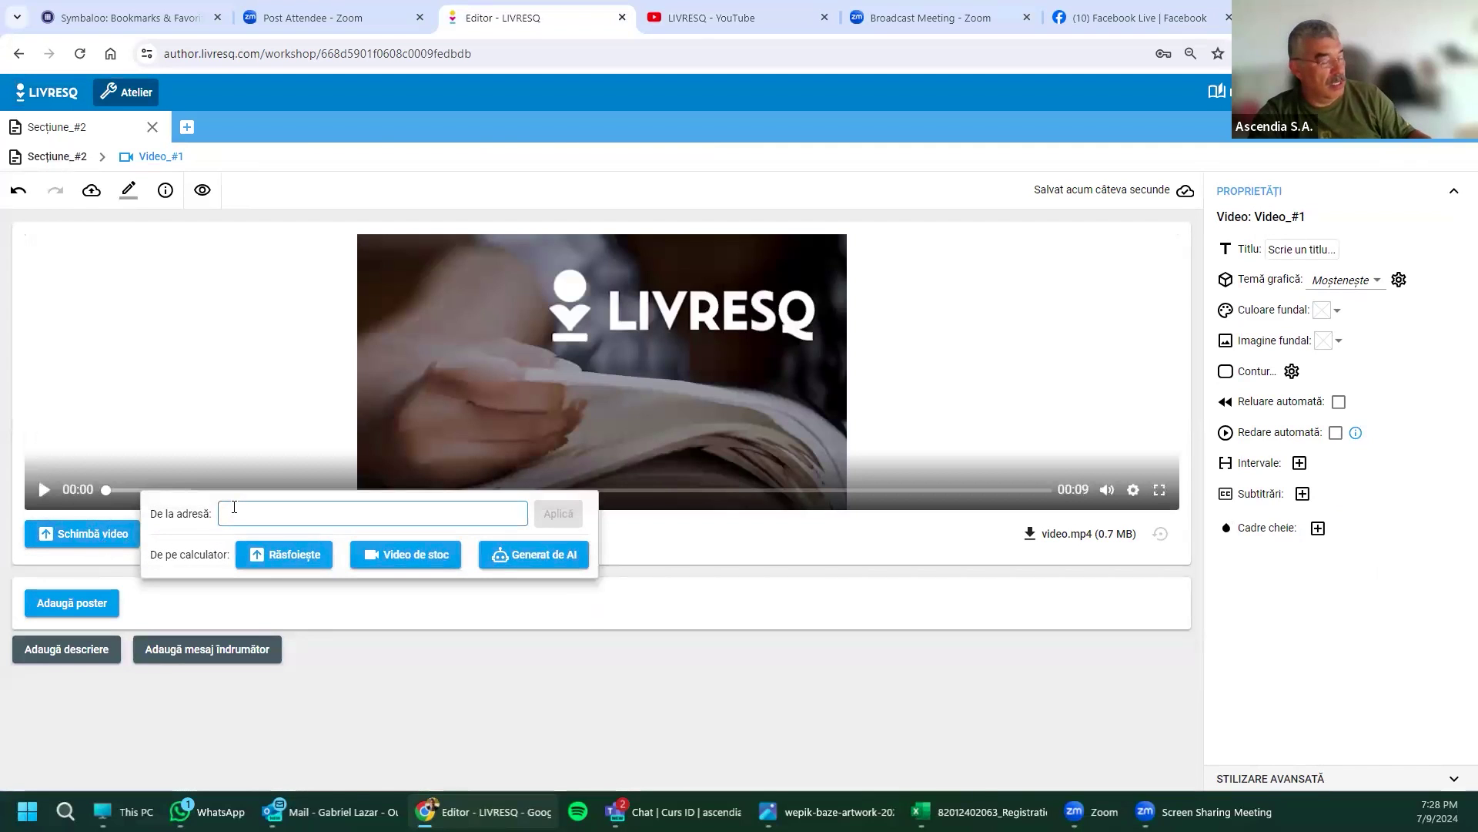
key("ctrl+v")
left_click(550, 511)
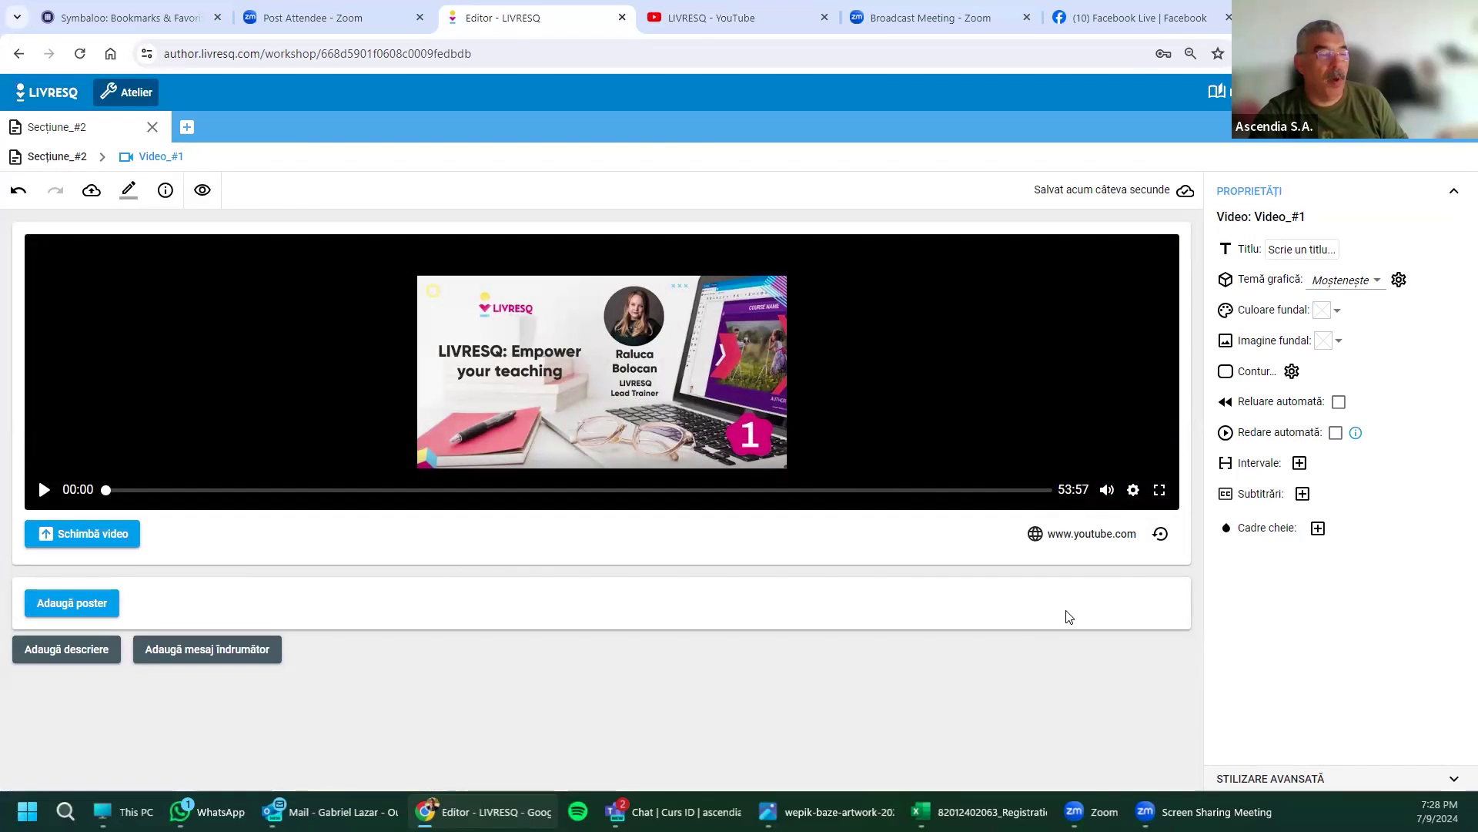
Step: Add a playback interval to the video and set its start to minute 05, second 22
left_click(1300, 463)
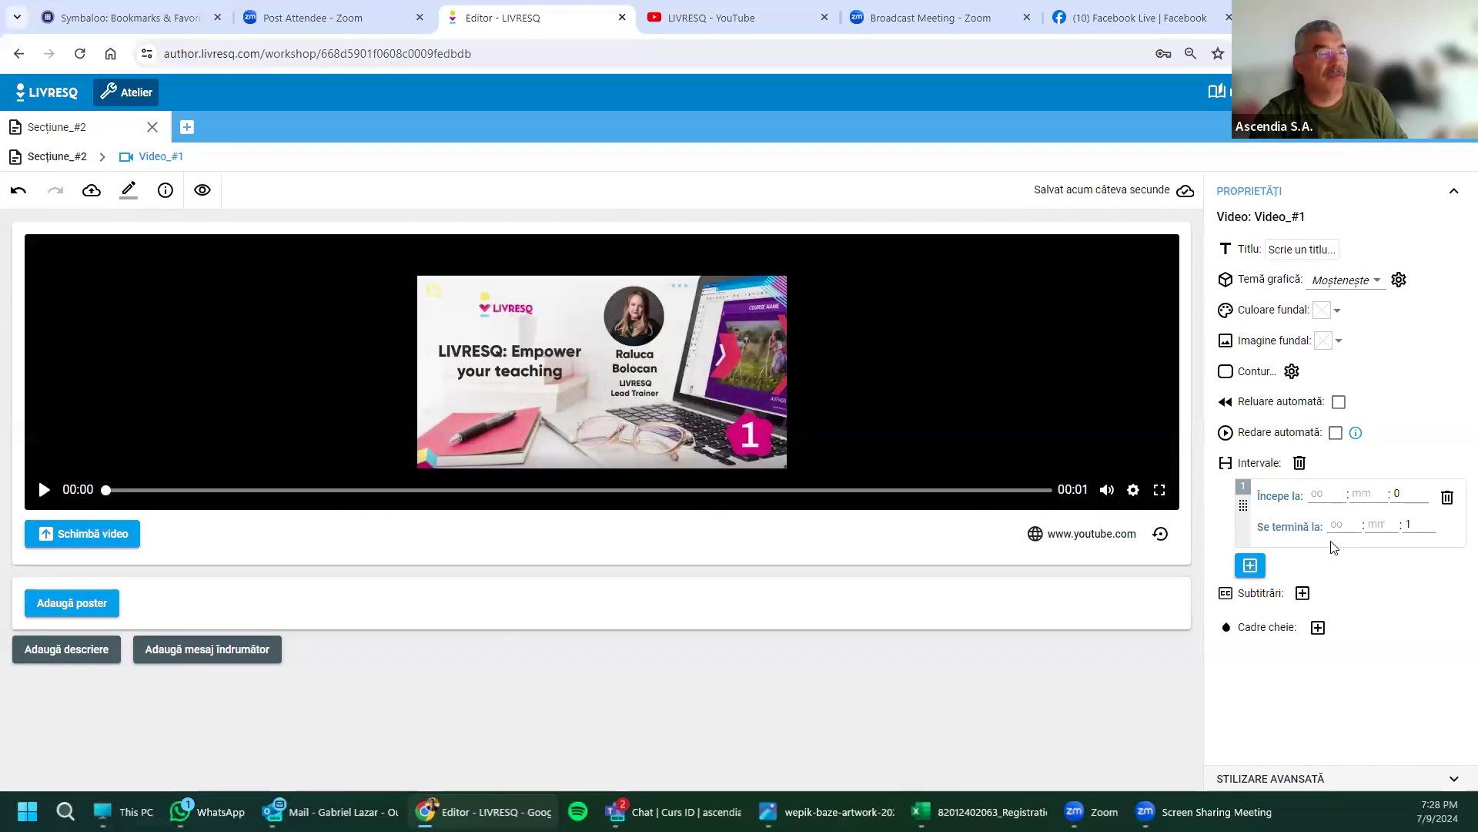
left_click(1370, 493)
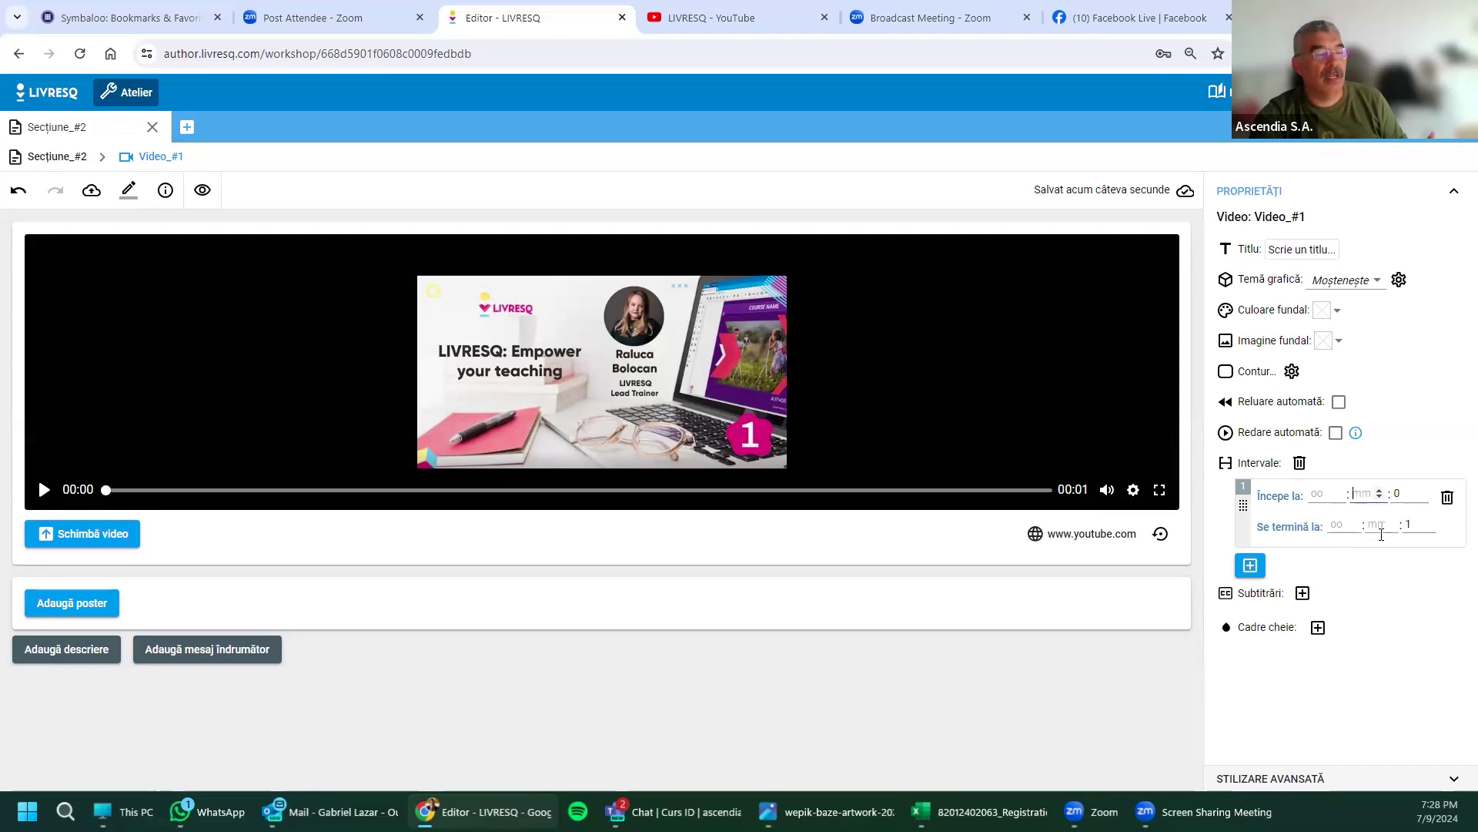
type("05")
left_click(1402, 490)
type("0")
key("BackSpace")
type("22")
Step: Set the end of the video's playback interval to minute 06, second 12
left_click(1379, 524)
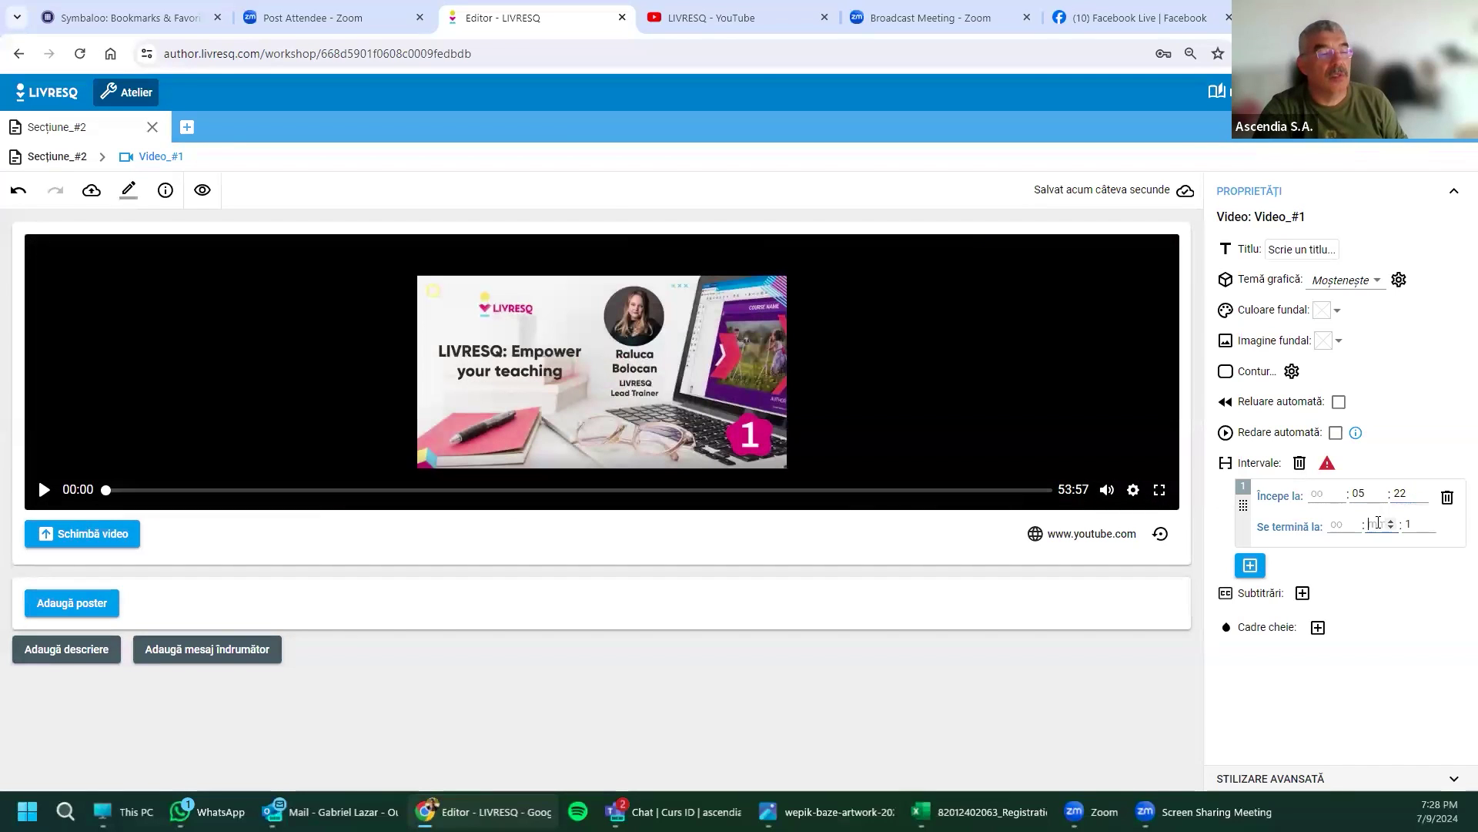
type("06")
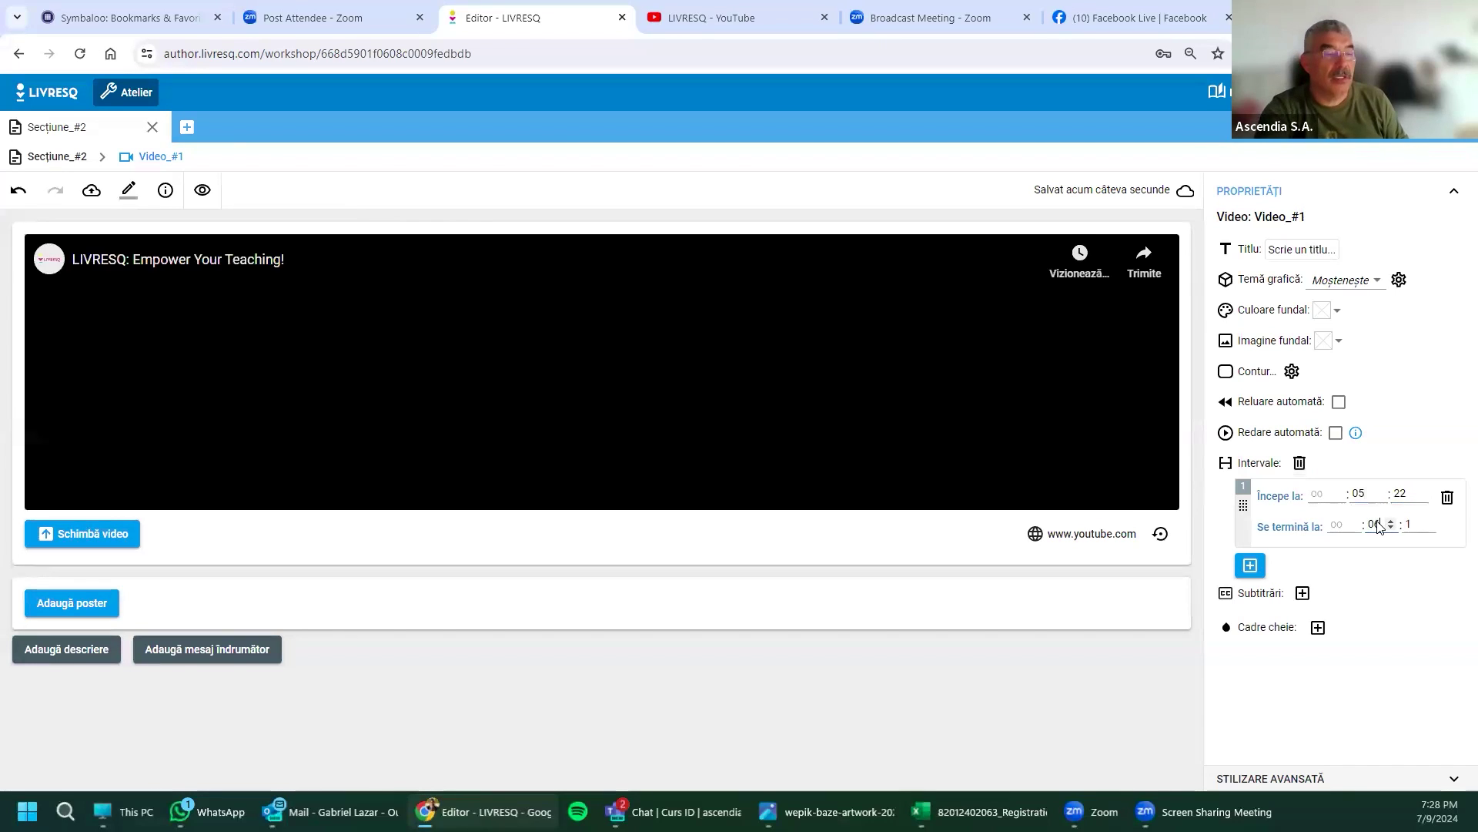
left_click(1408, 529)
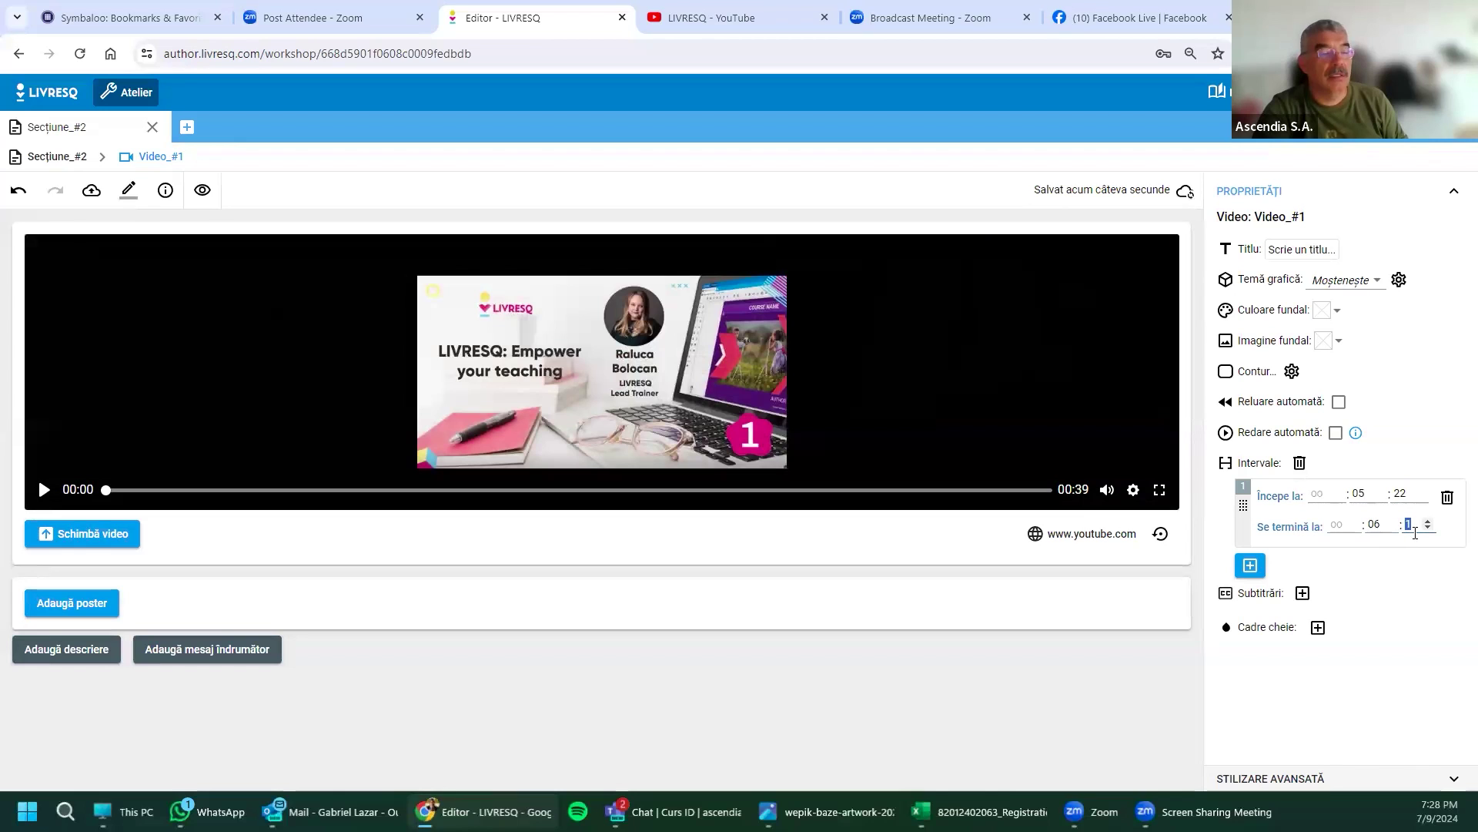
type("2")
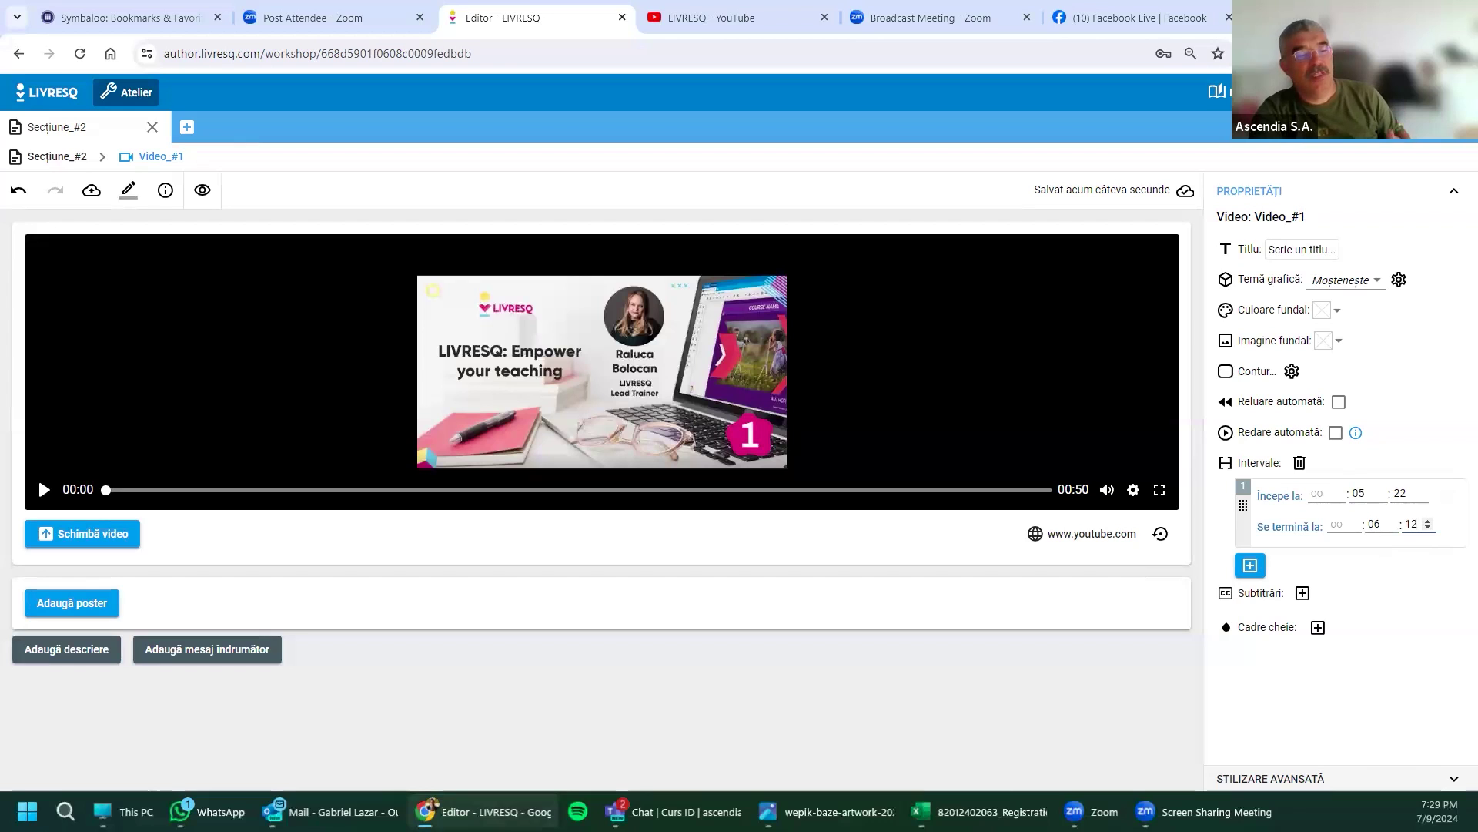
mouse_move(484, 812)
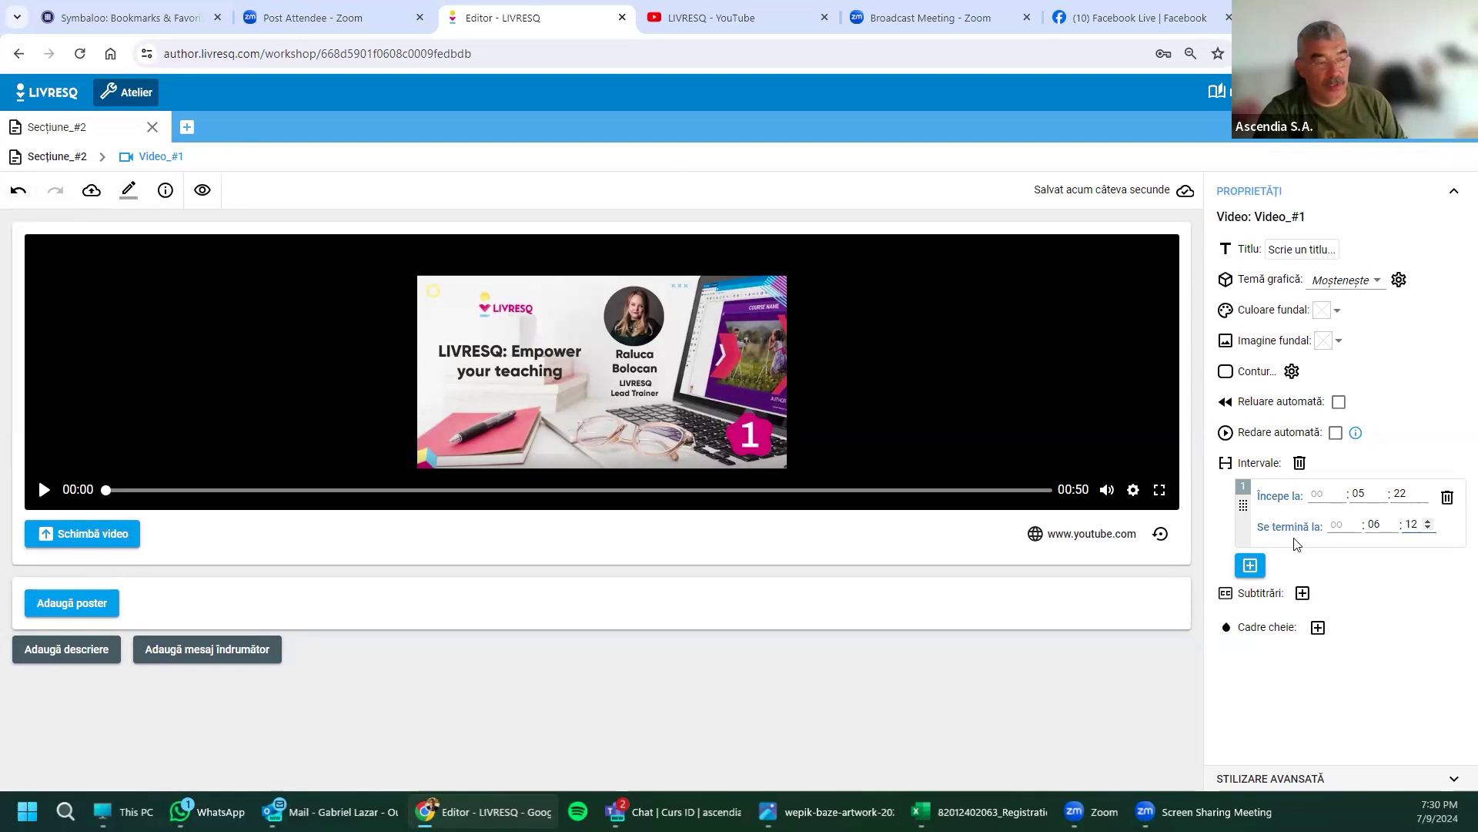
Step: Return to Secțiune_#2 and move the video element above the questionnaire
left_click(47, 158)
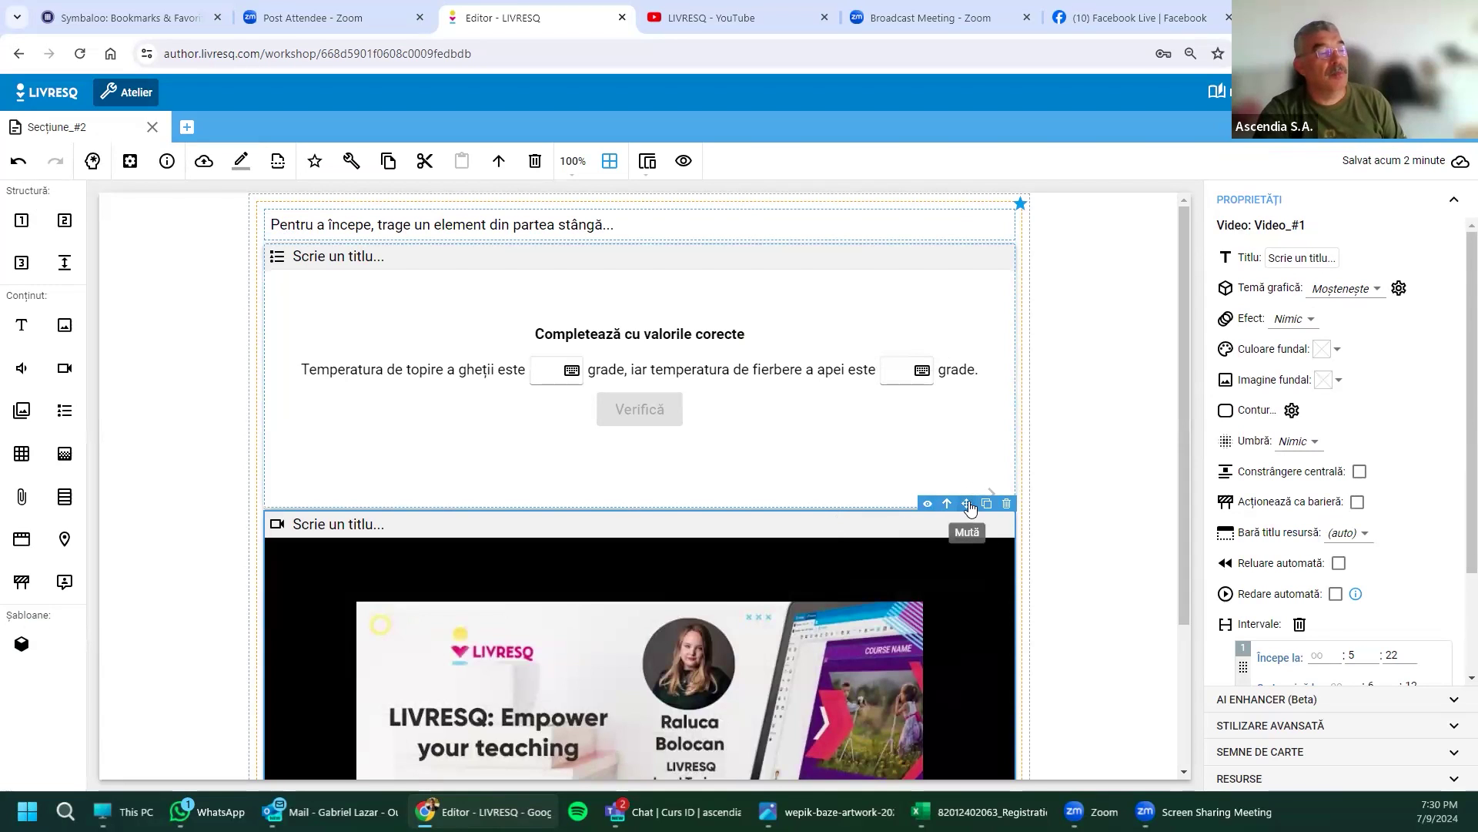
left_click_drag(961, 495, 947, 274)
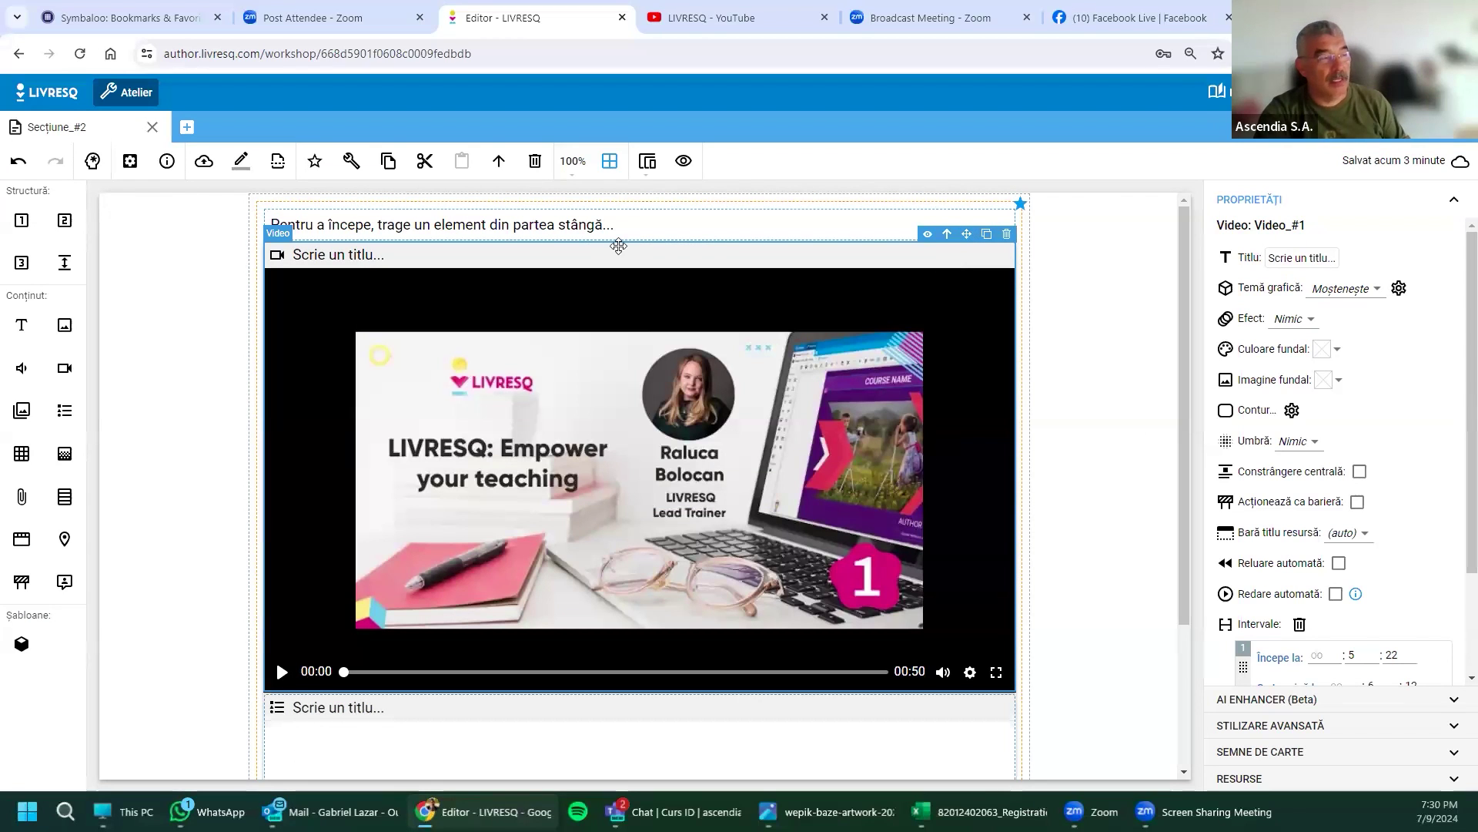
Step: Preview the section, play the video for a few seconds, pause it and leave the preview
left_click(683, 161)
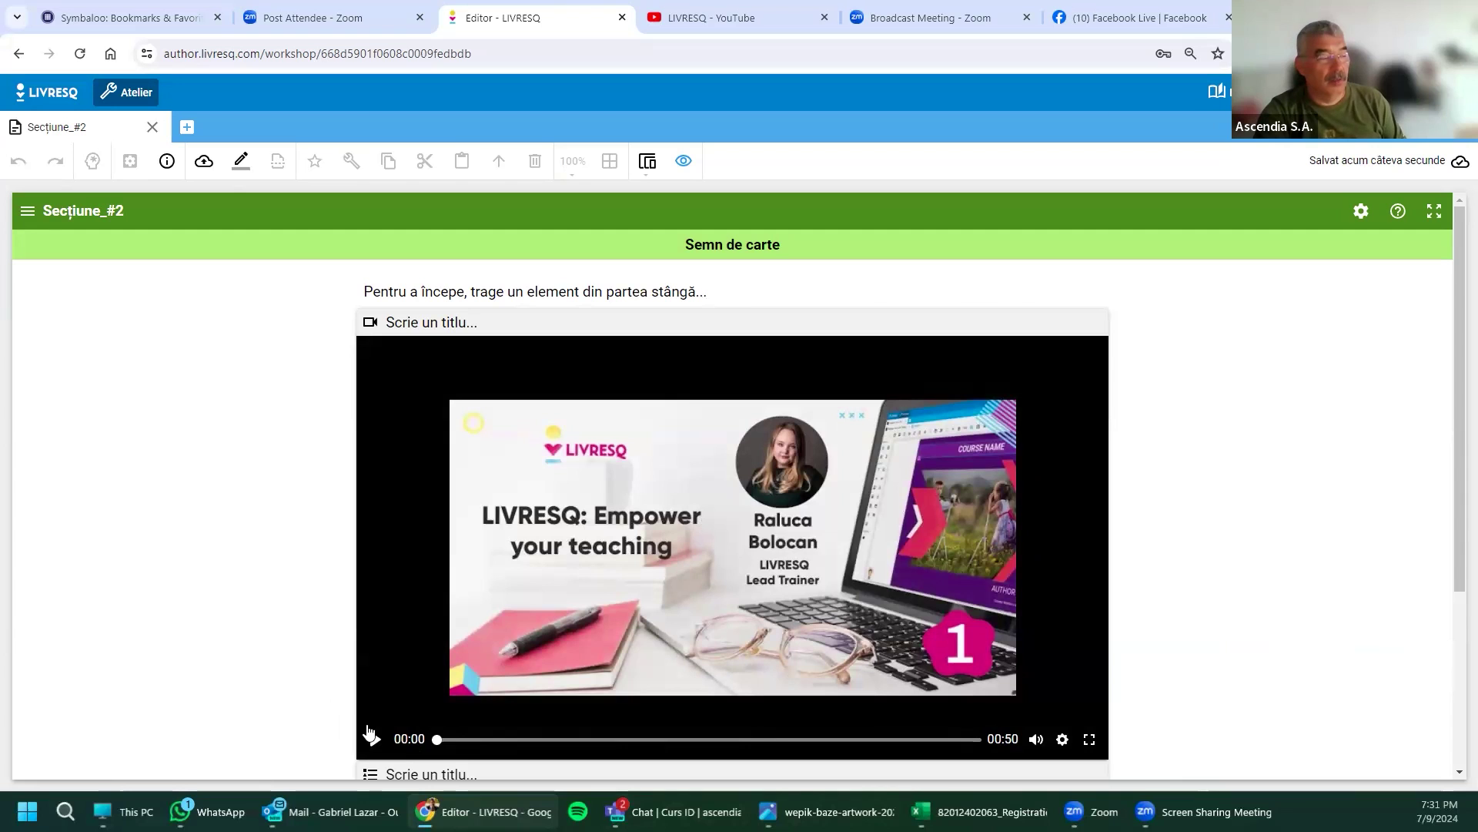
left_click(372, 740)
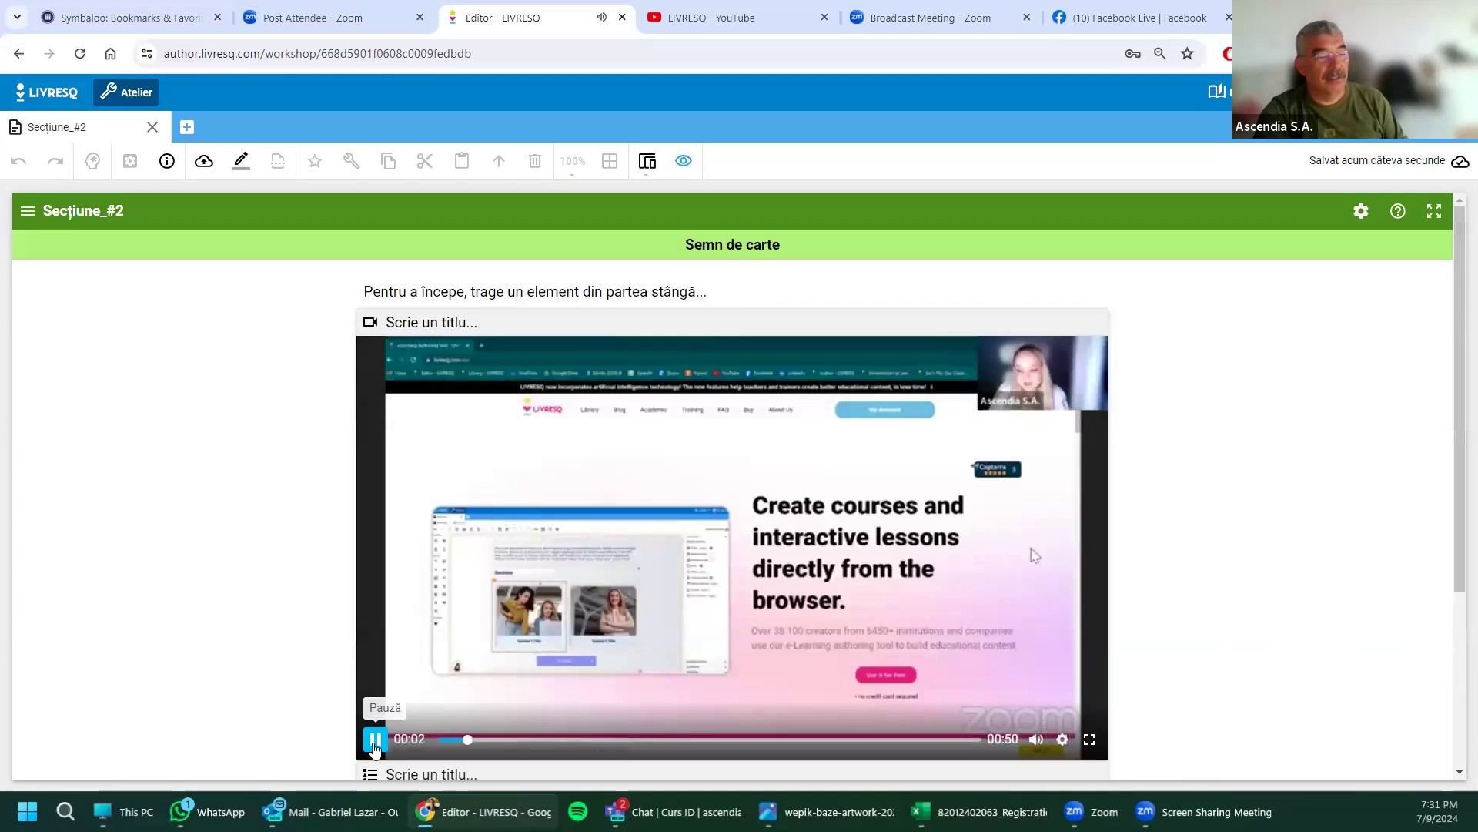
left_click(374, 741)
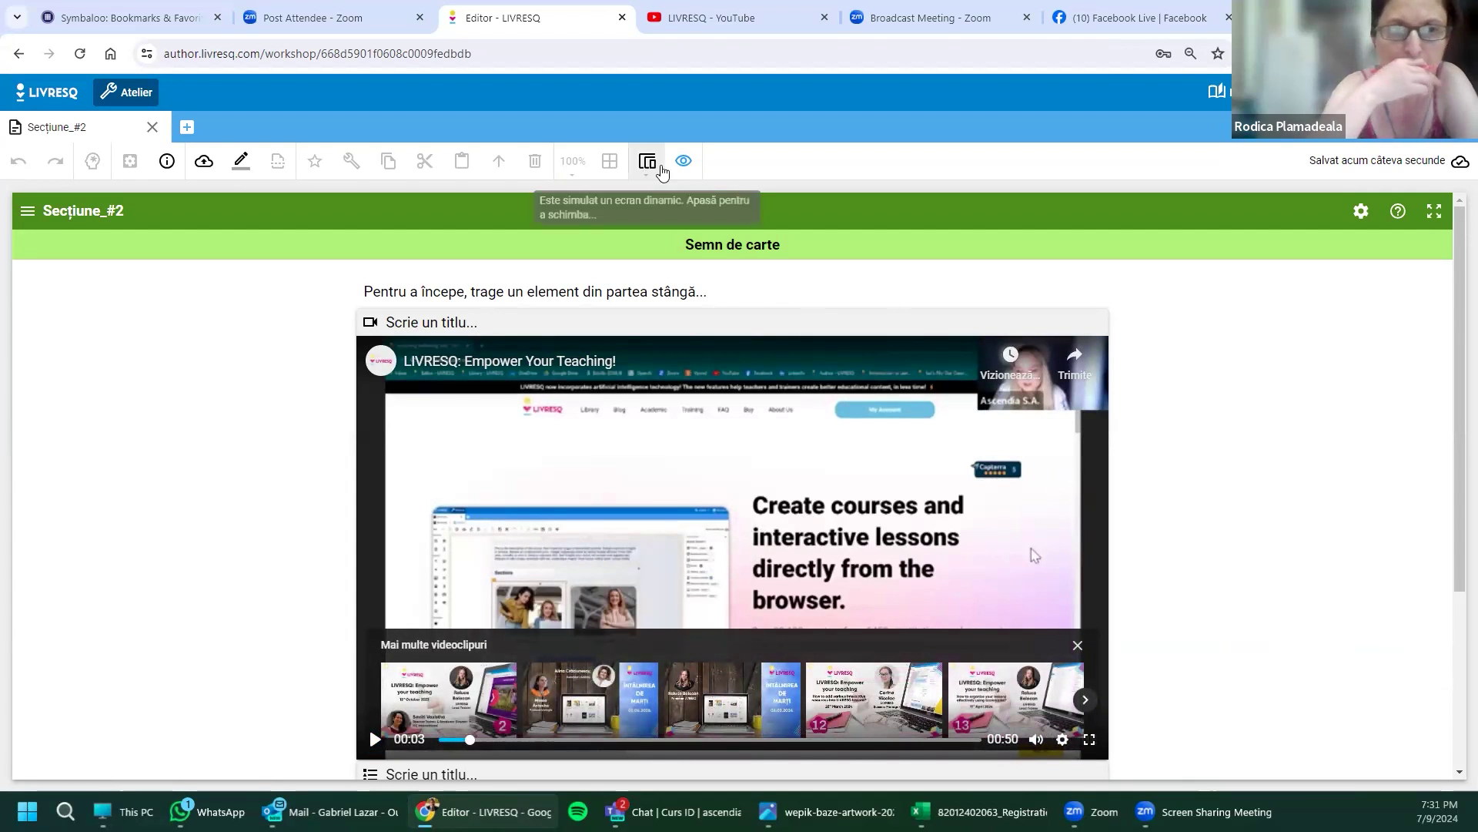
left_click(684, 161)
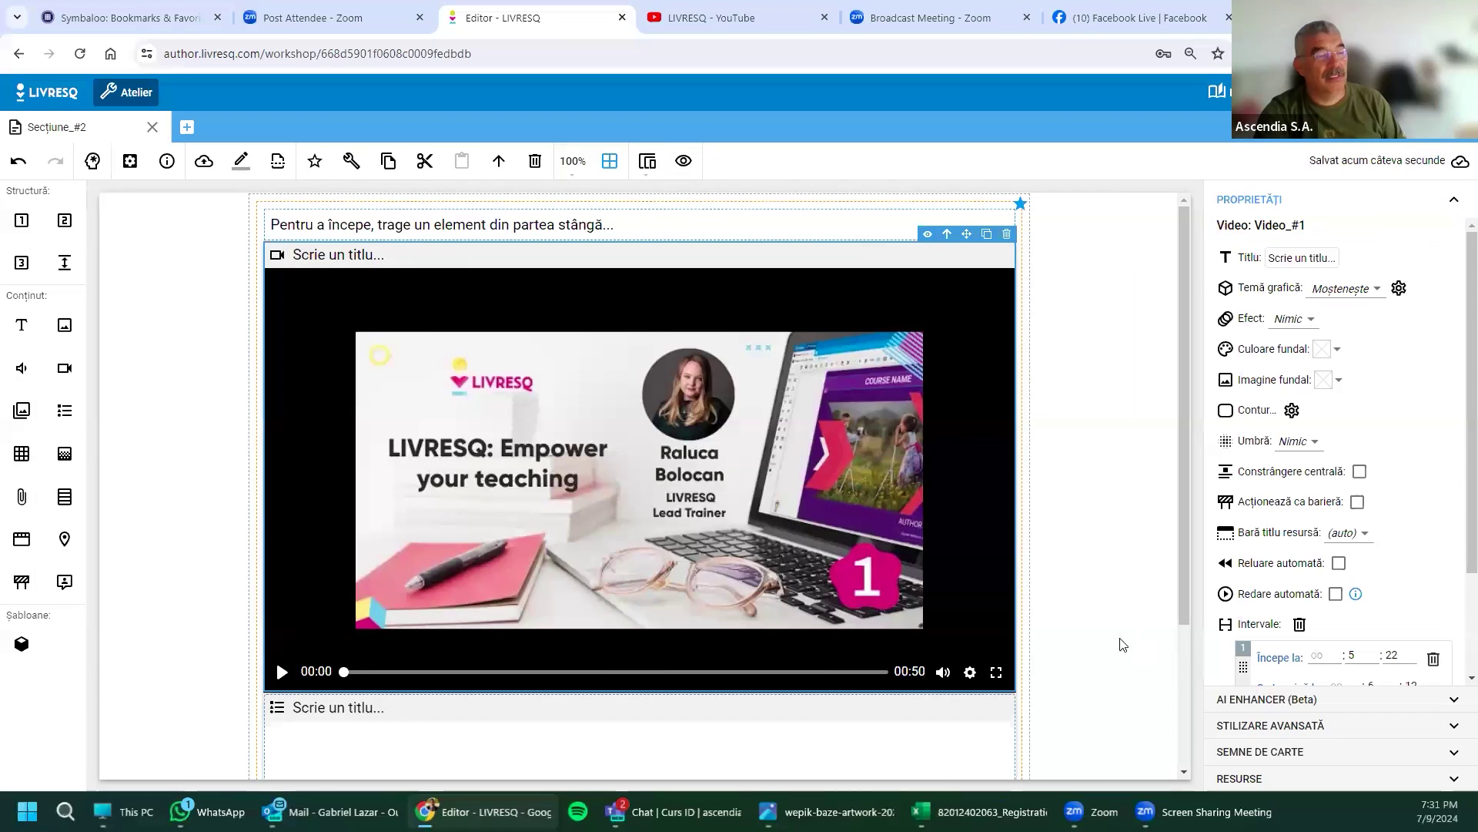
Step: Open the section's Video_#1 element for editing and show the options for changing its source video
scroll(1123, 645, "down", 2)
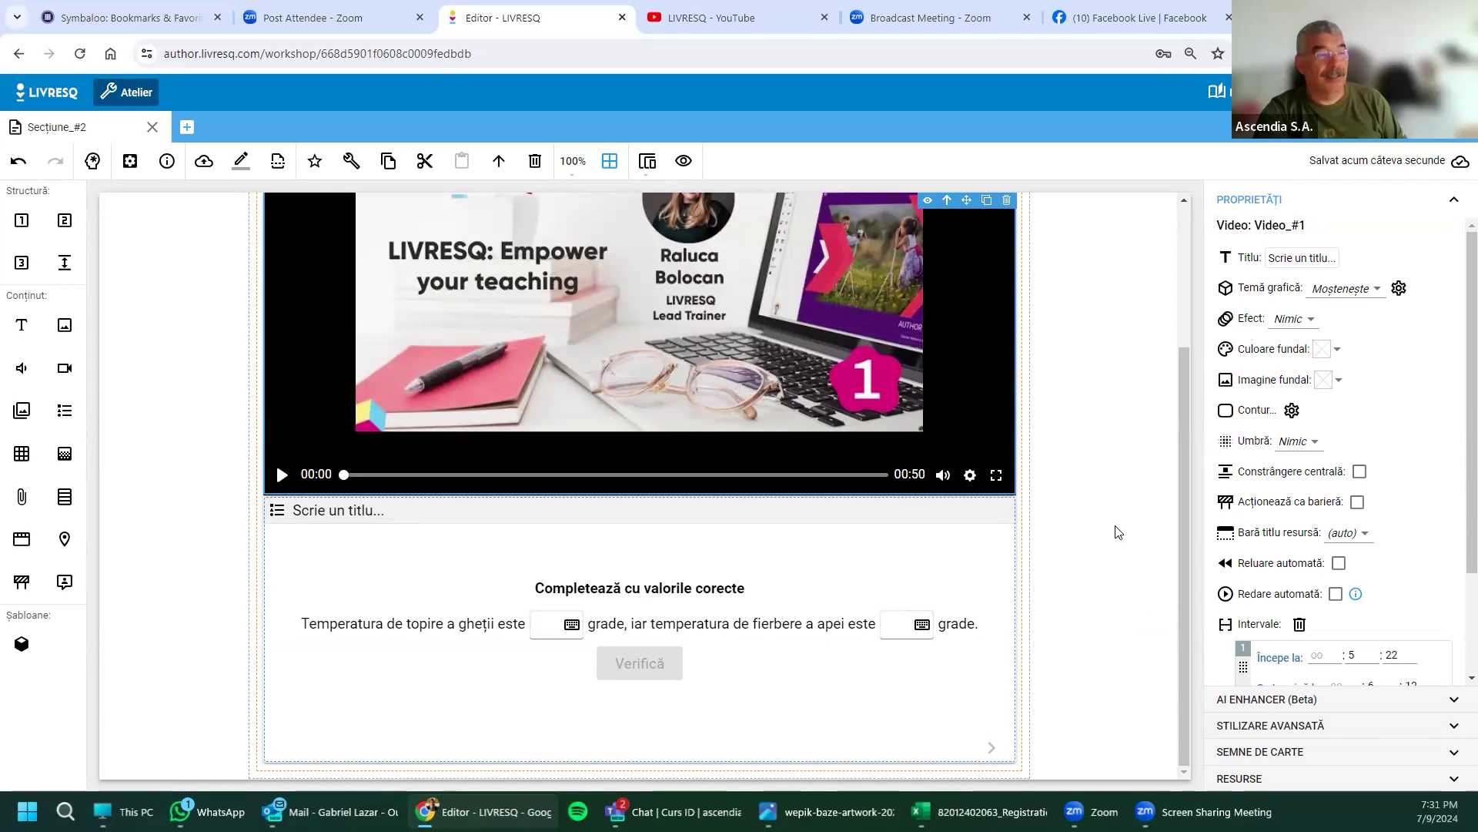
scroll(1113, 473, "up", 2)
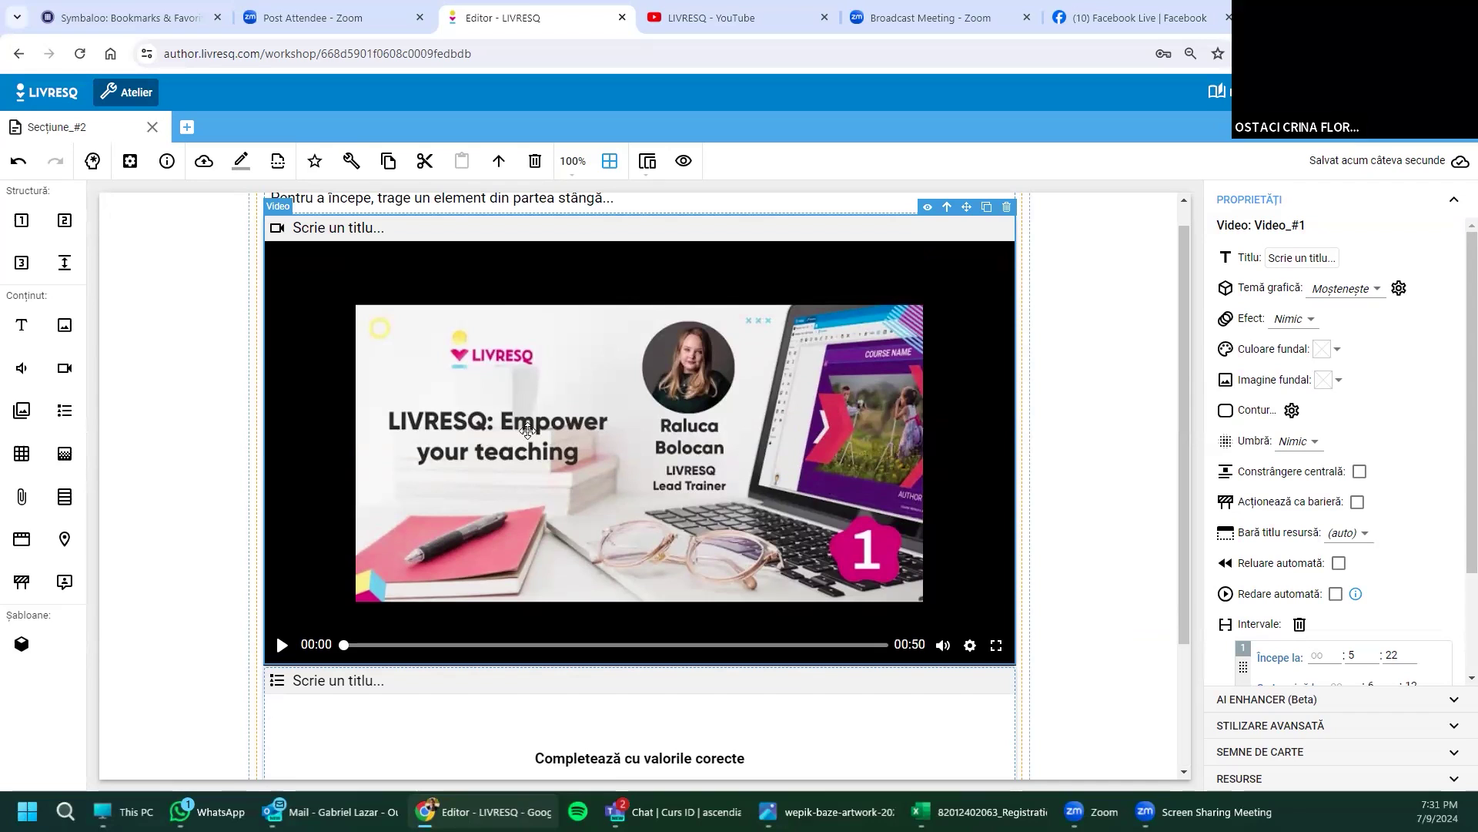
scroll(498, 428, "up", 1)
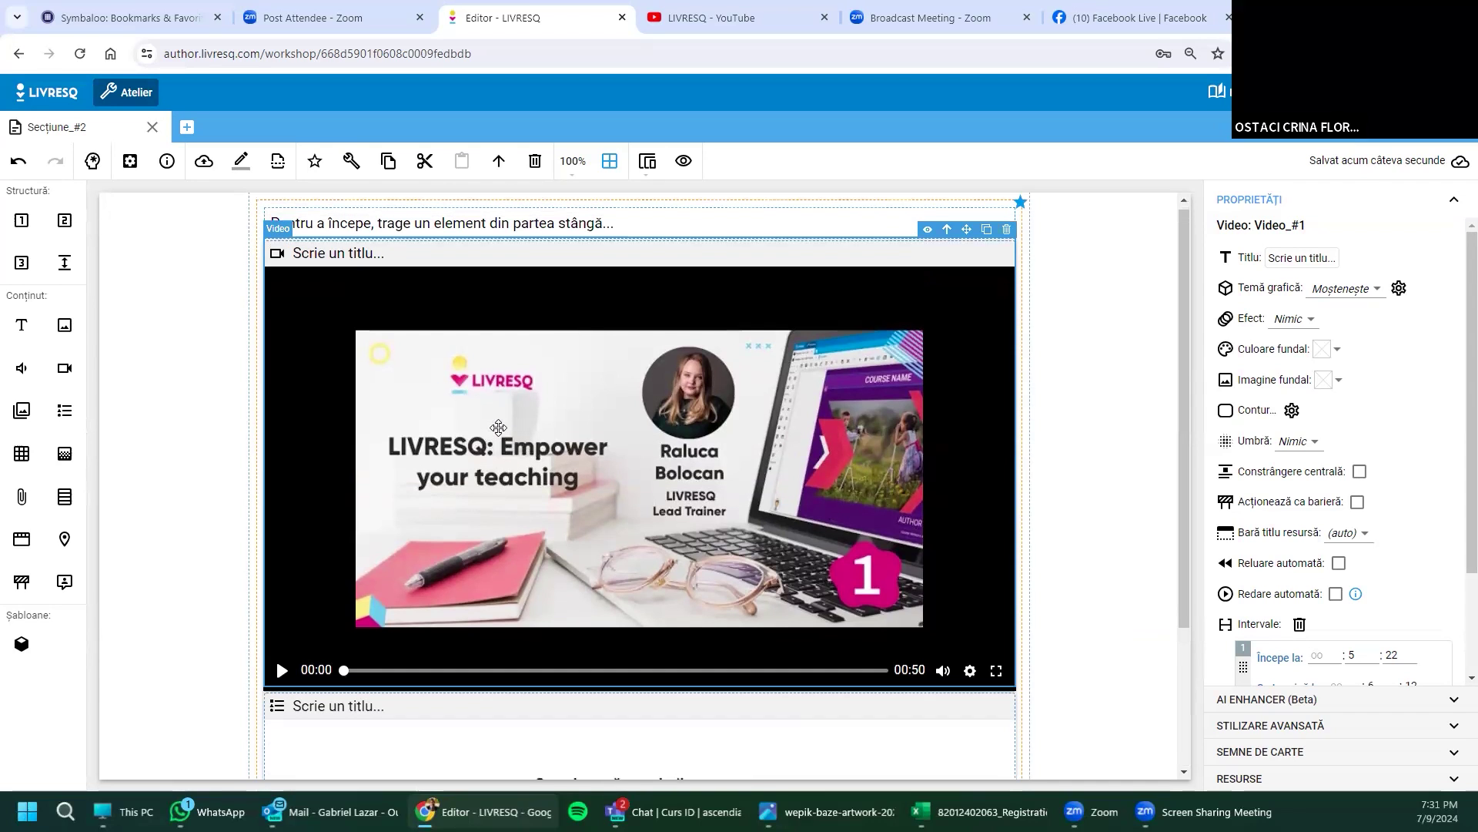
scroll(492, 435, "down", 2)
double_click(481, 447)
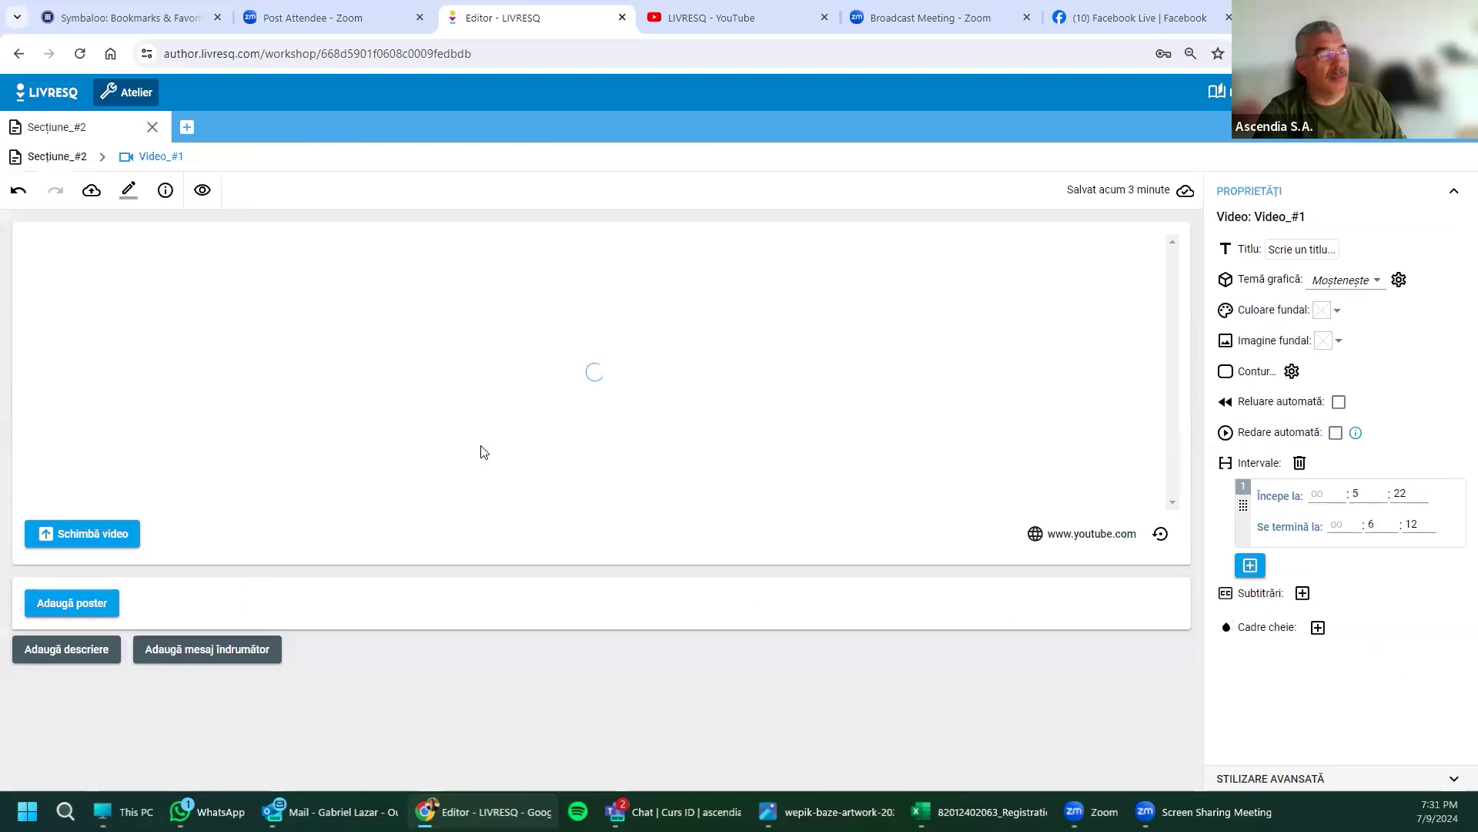
left_click(81, 533)
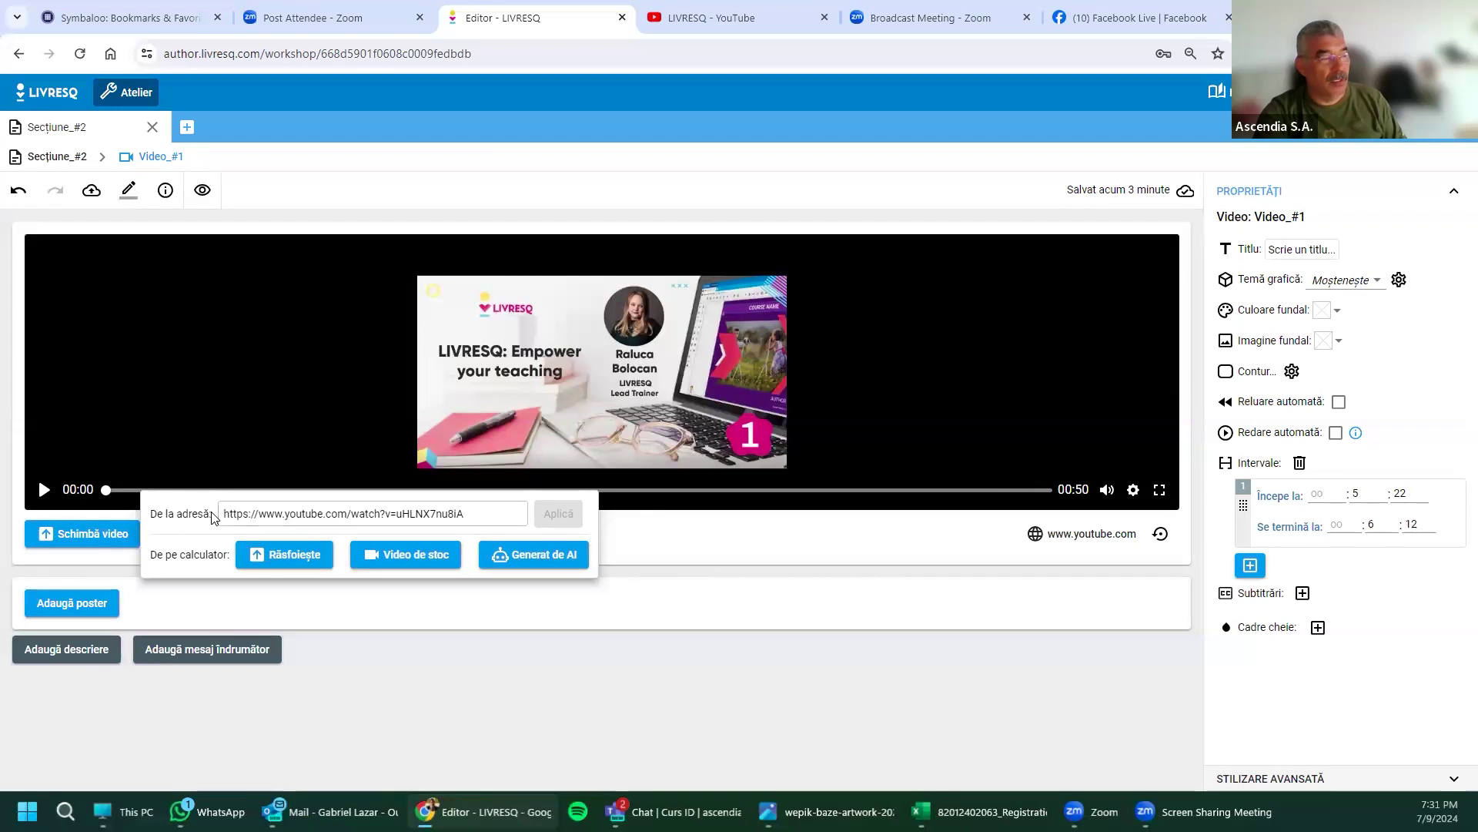
Step: Browse the computer for a replacement video and go to the OneDrive > Ascendia > Filme Livresq folder on DATA (D:)
left_click(302, 557)
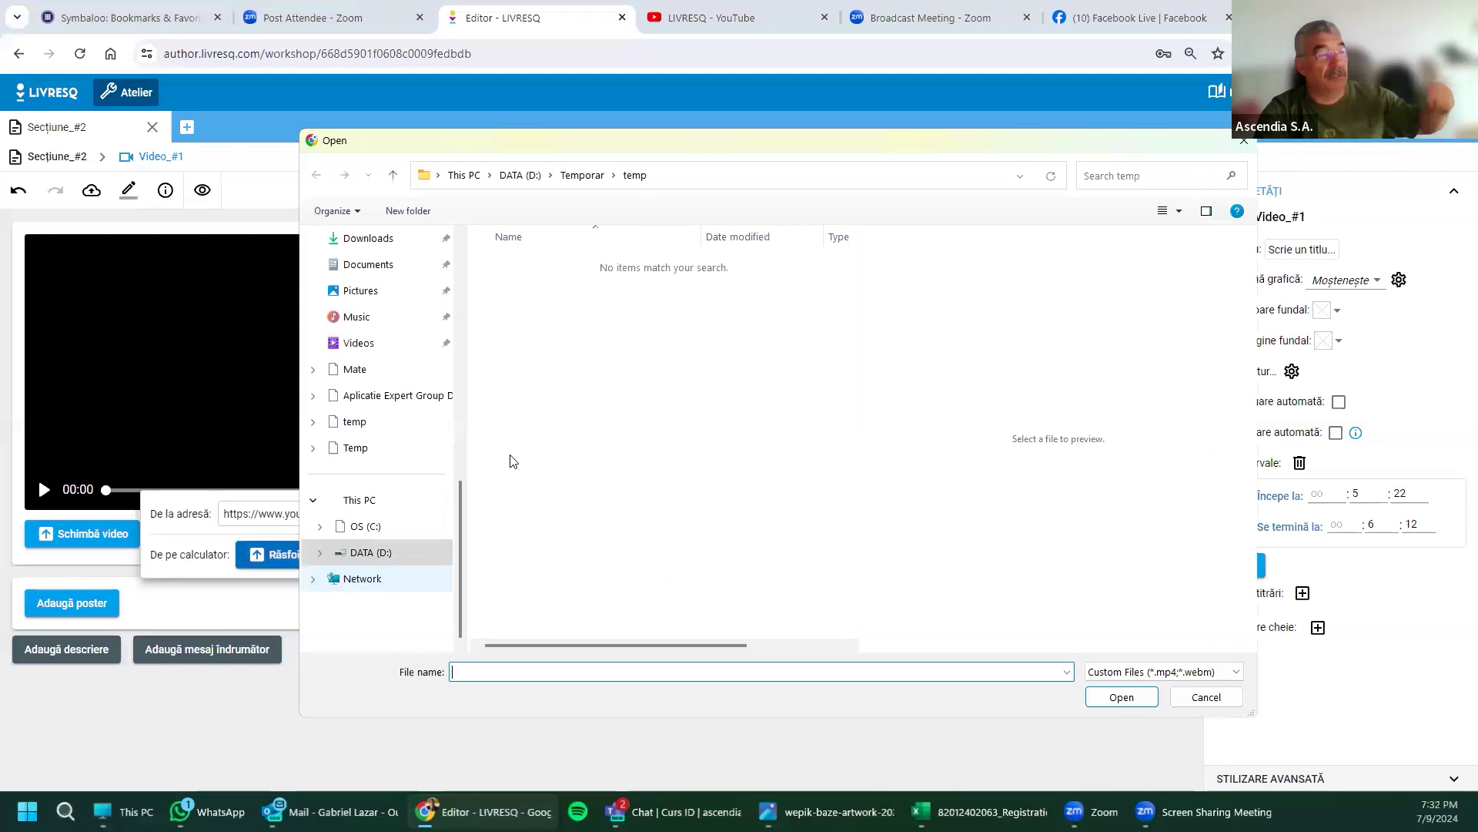
left_click(1247, 144)
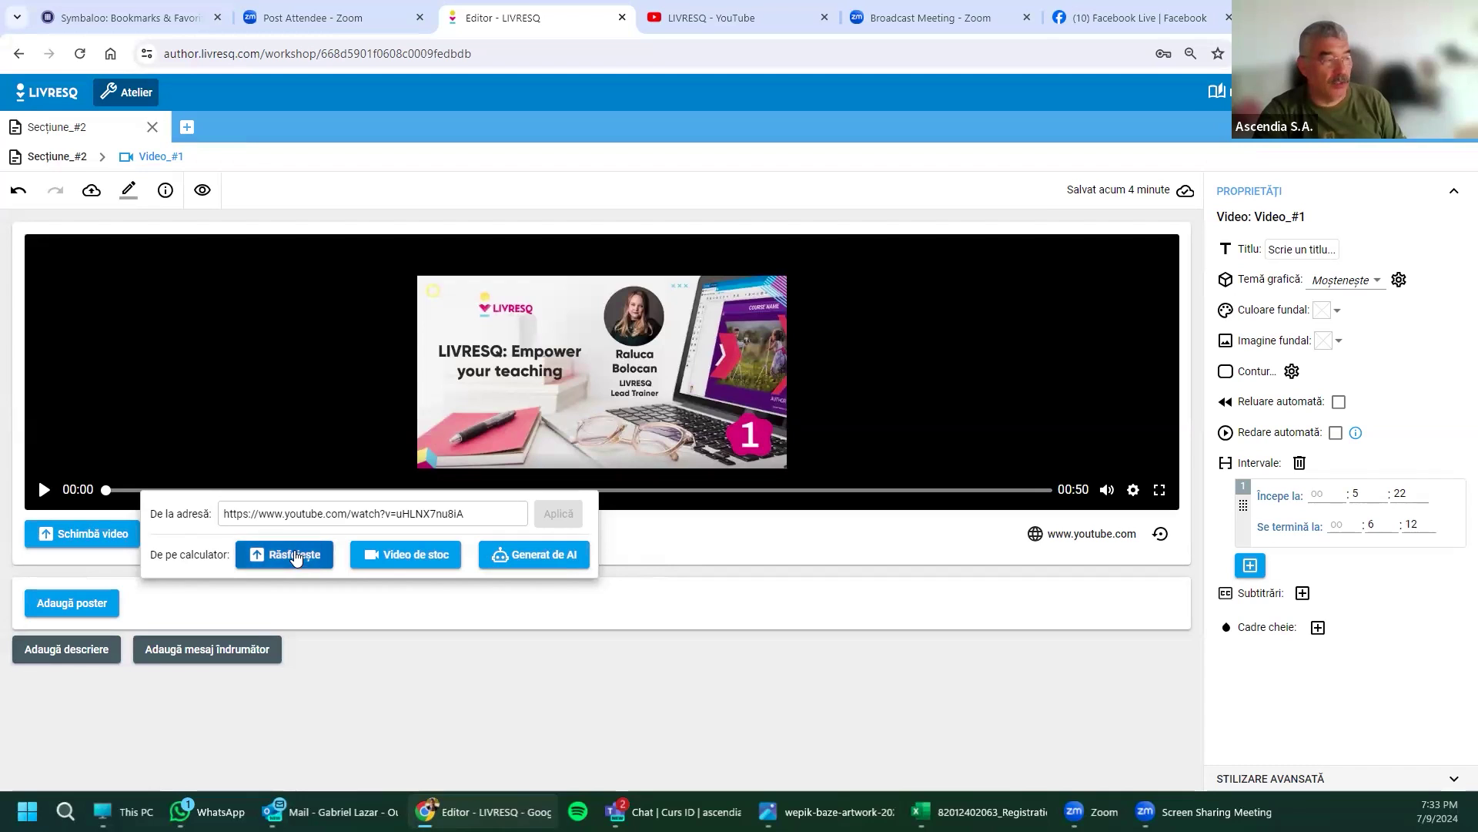
left_click(297, 558)
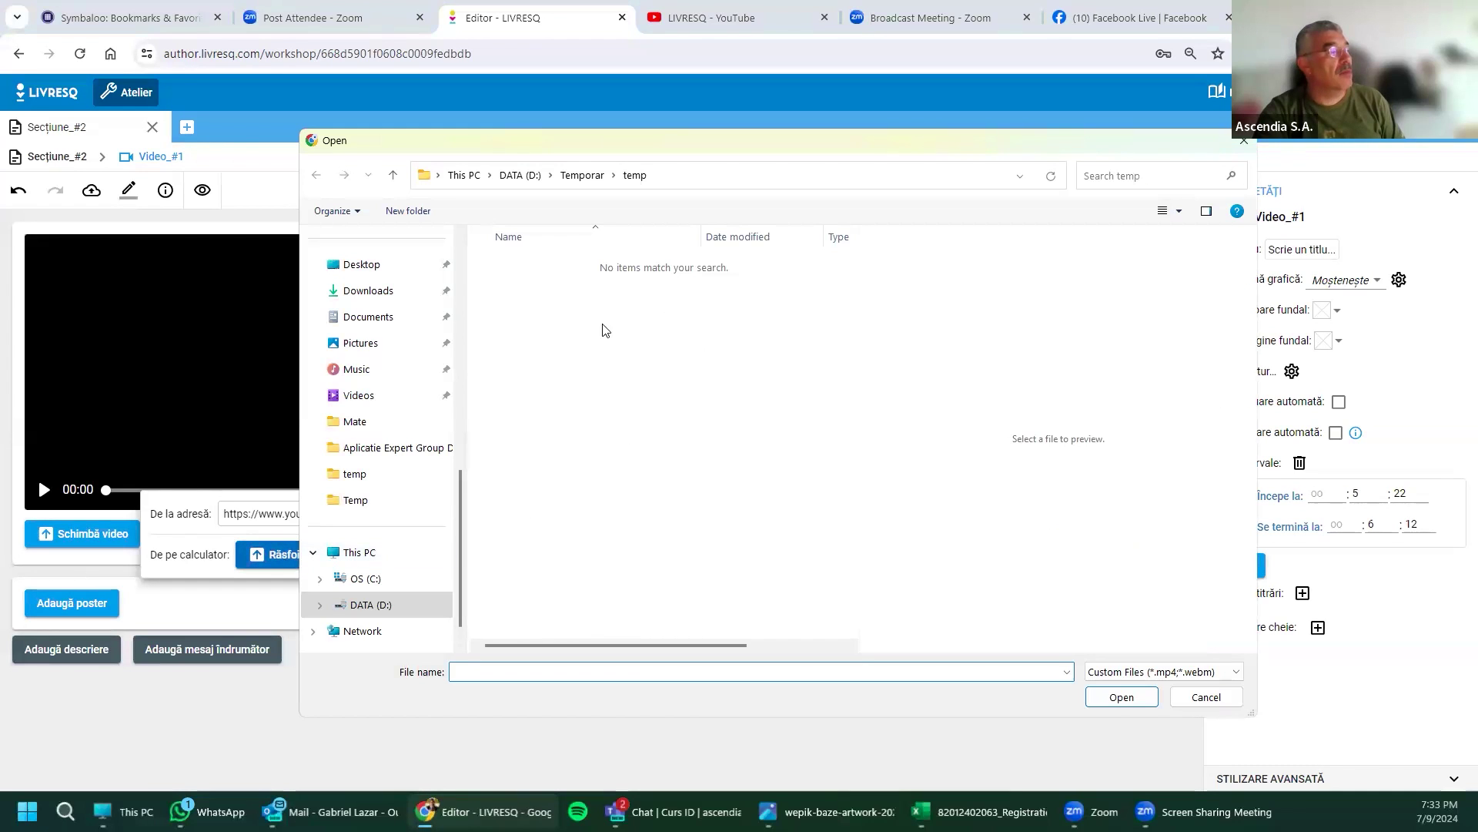
left_click(319, 607)
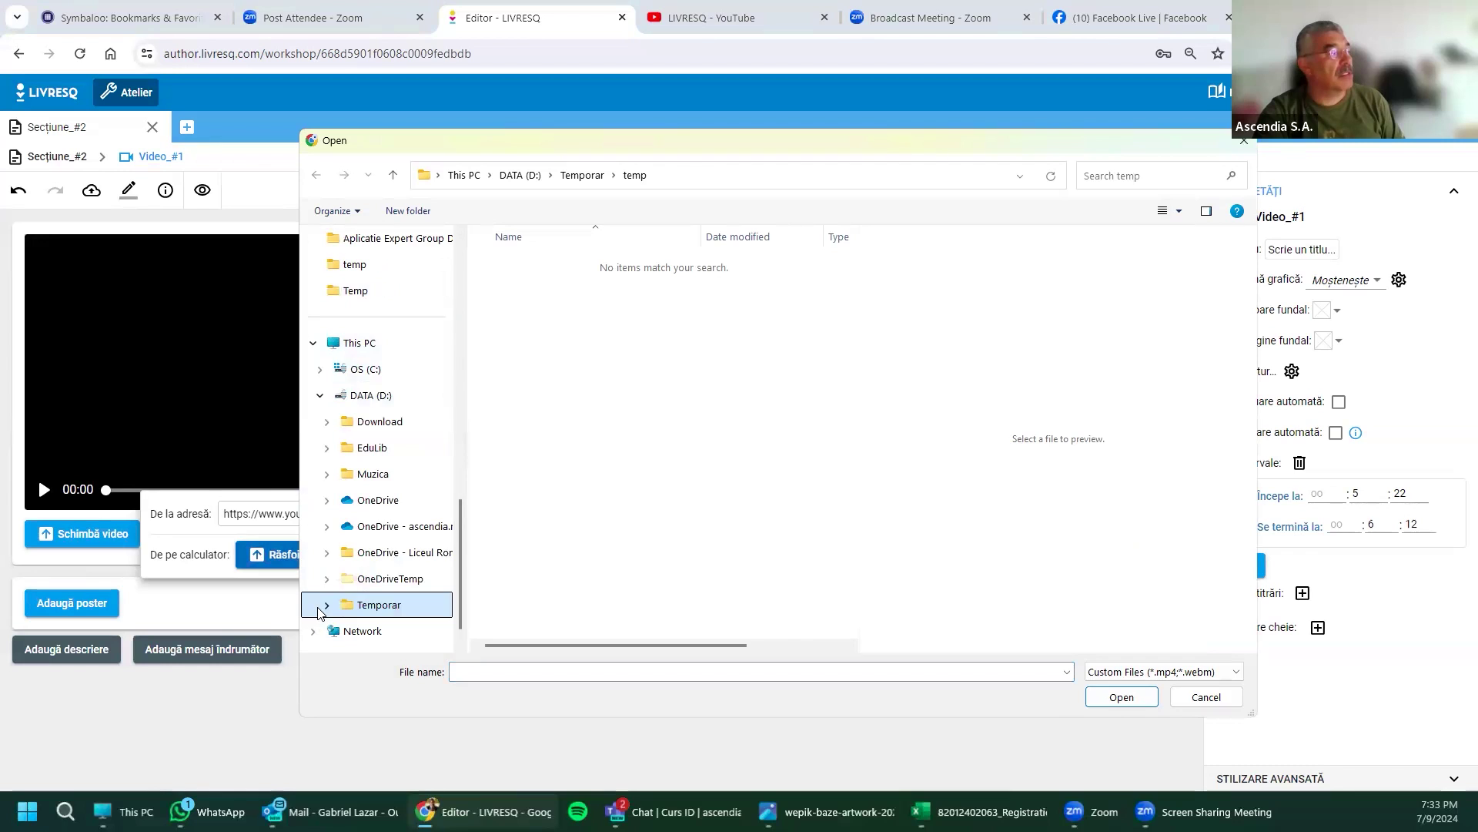
left_click(328, 501)
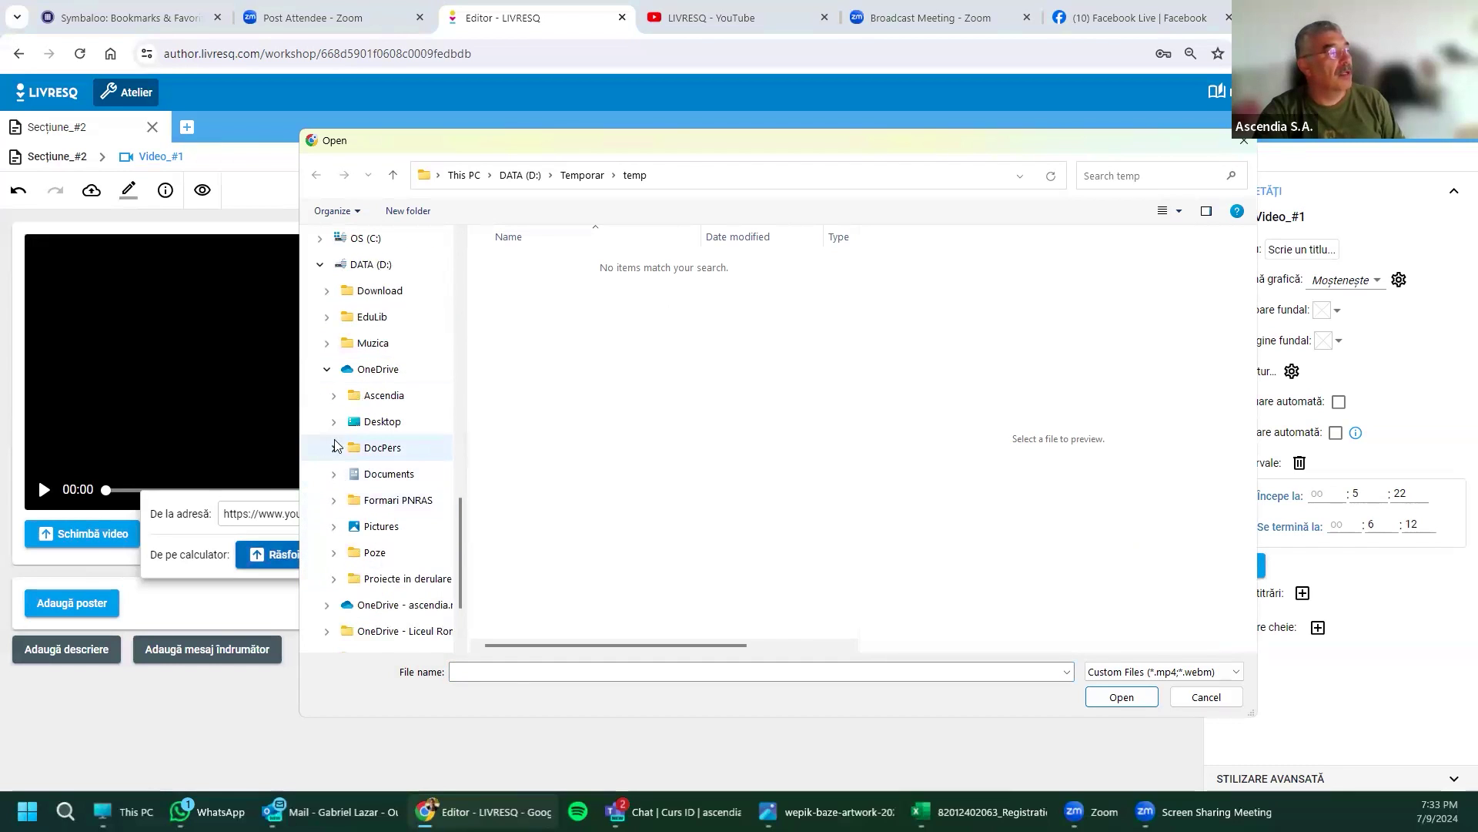
left_click(333, 394)
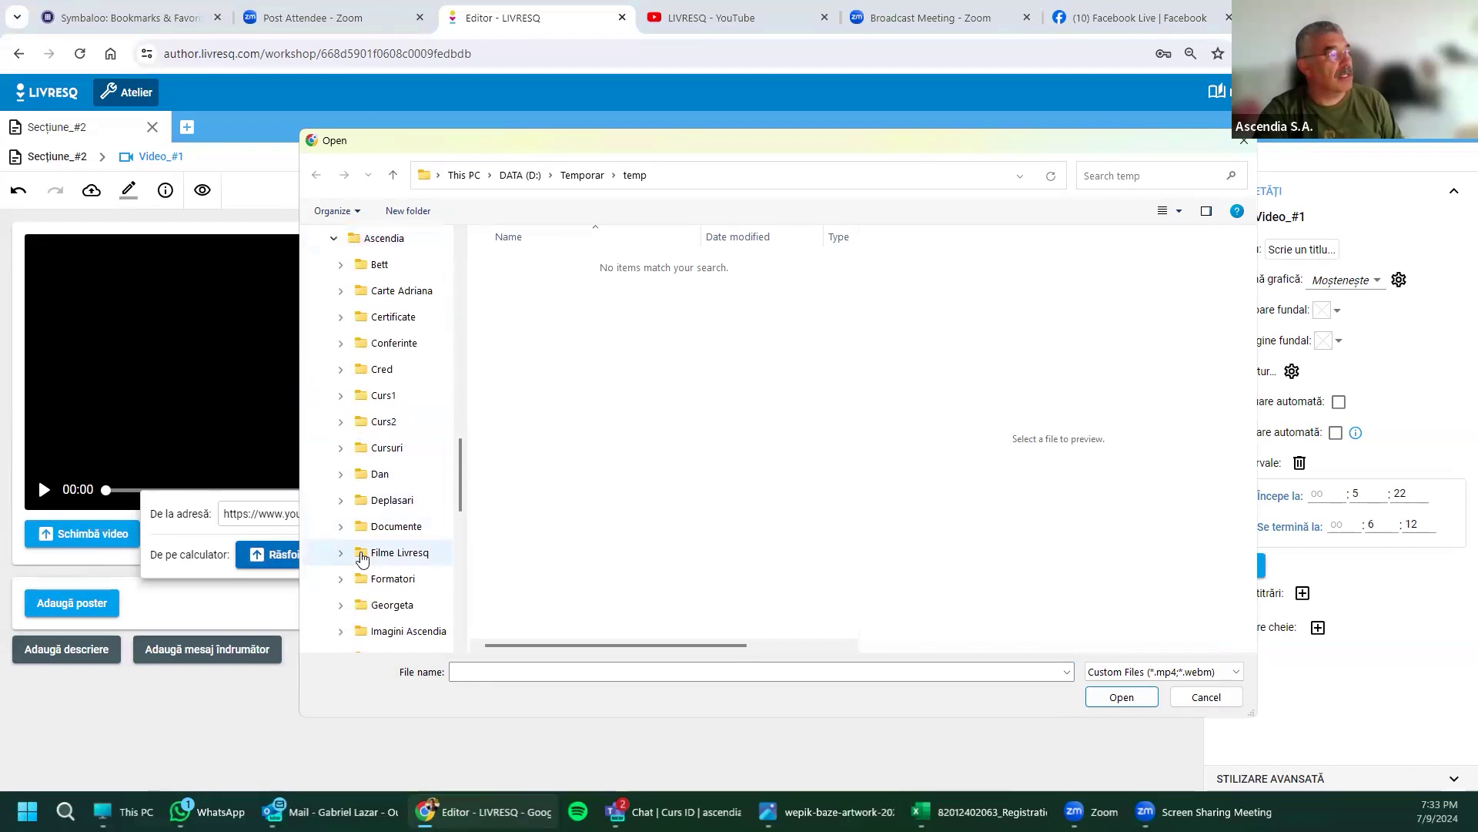
left_click(379, 560)
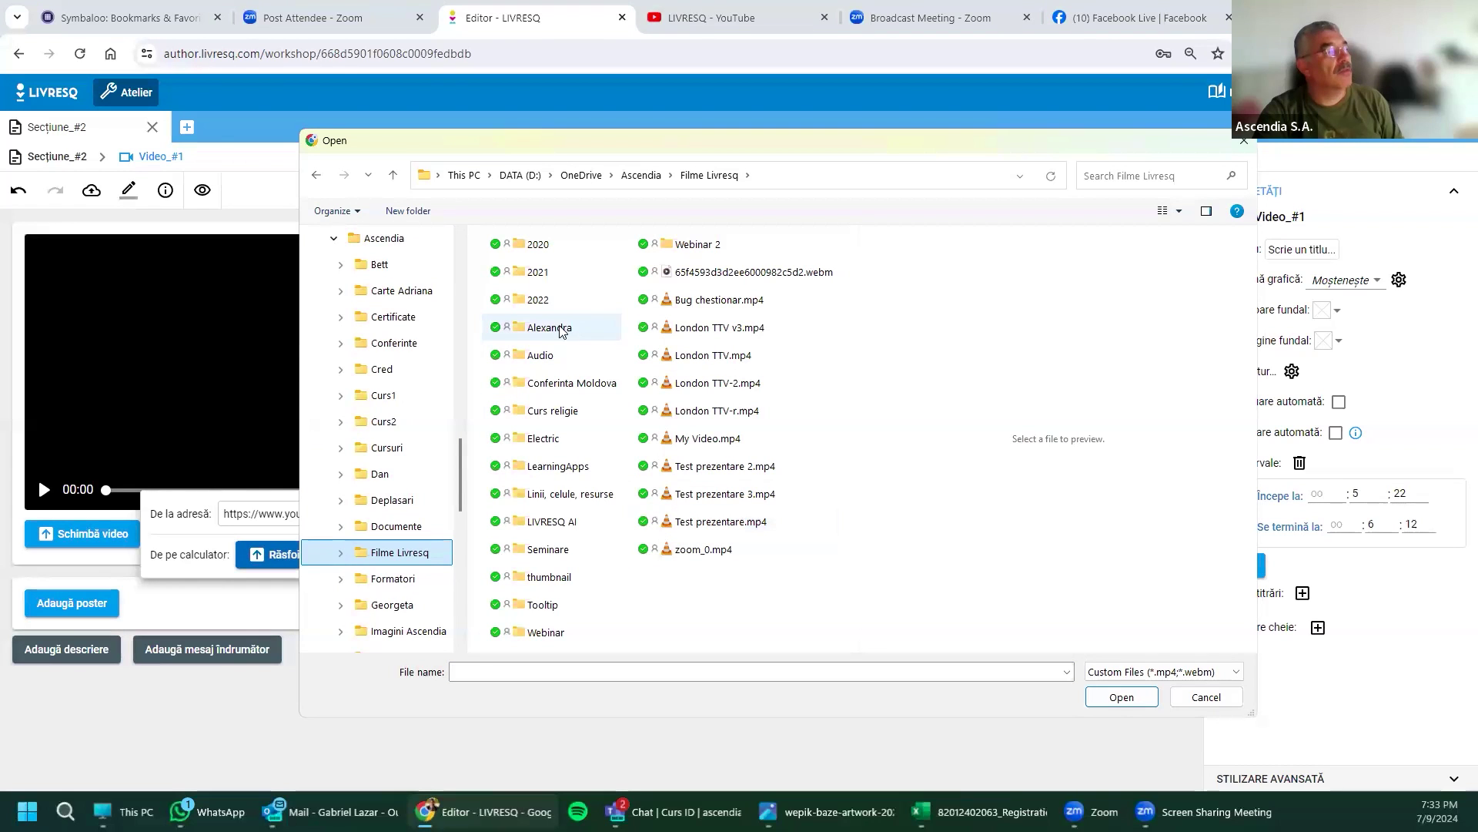
Step: Replace the element's video with 2.1 Creare directorx.mp4 from the 2020 > 2.1 Create directory folder
double_click(531, 247)
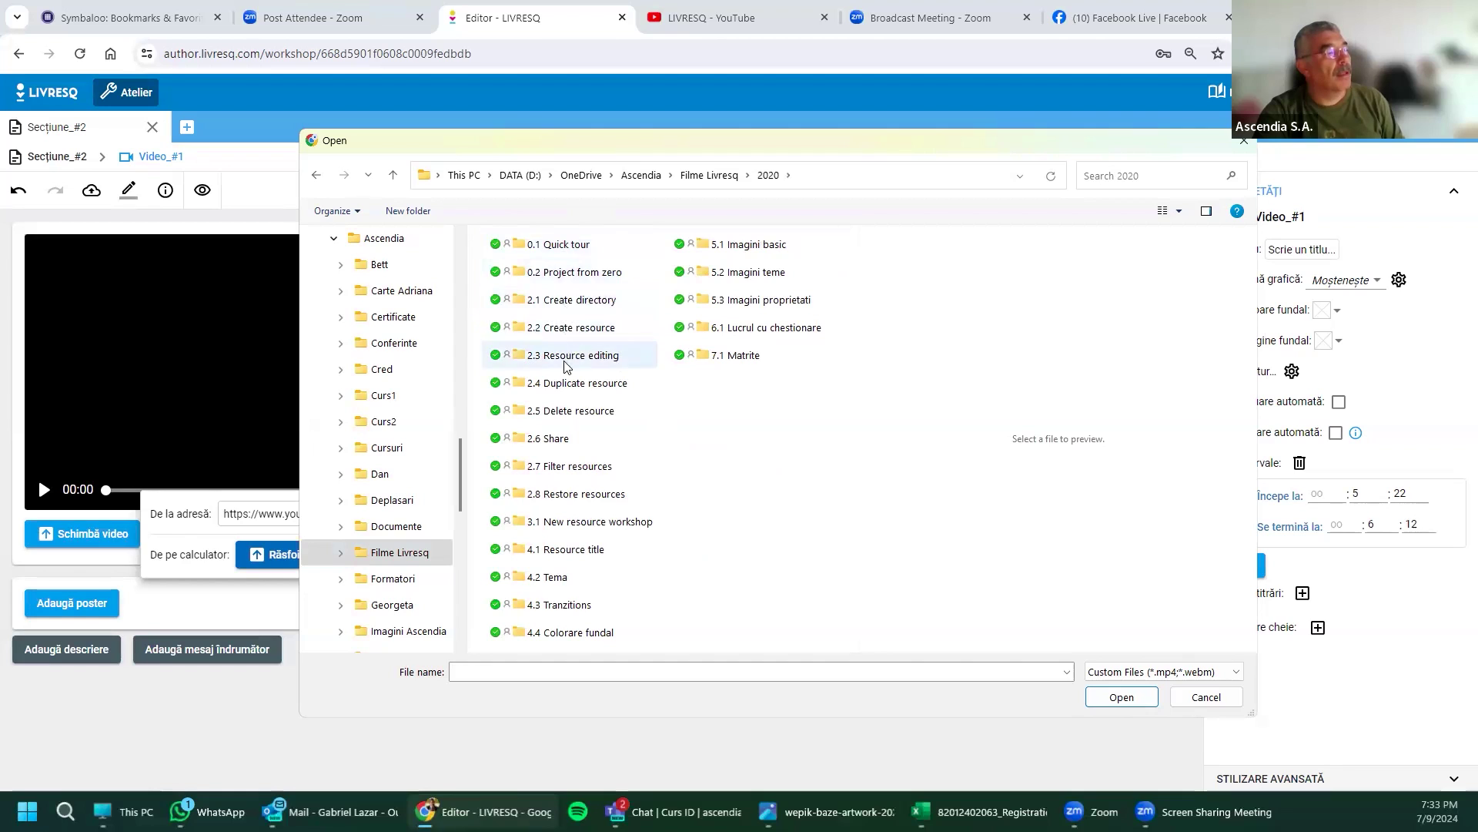
left_click(563, 304)
double_click(563, 303)
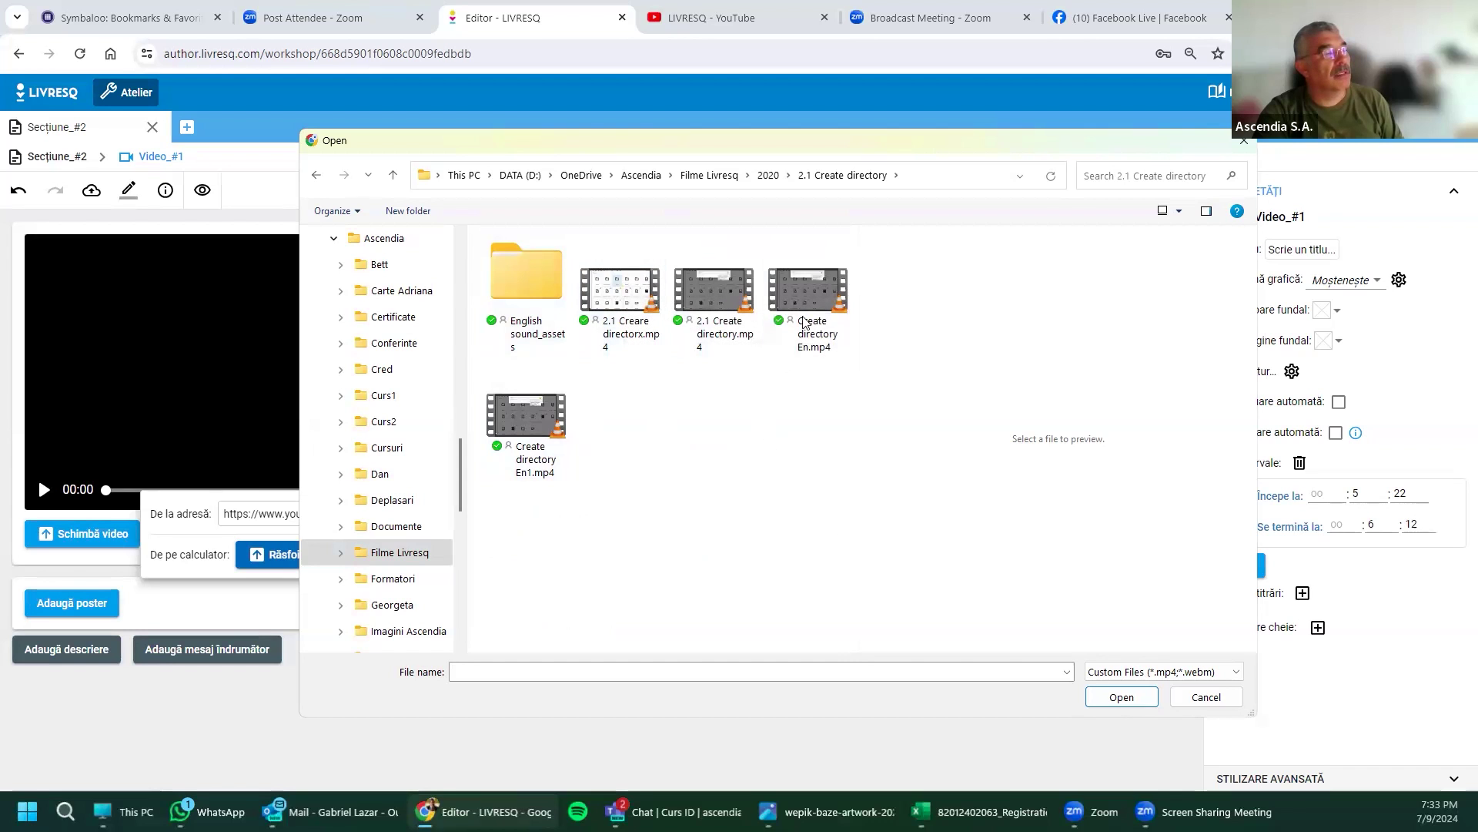
double_click(626, 308)
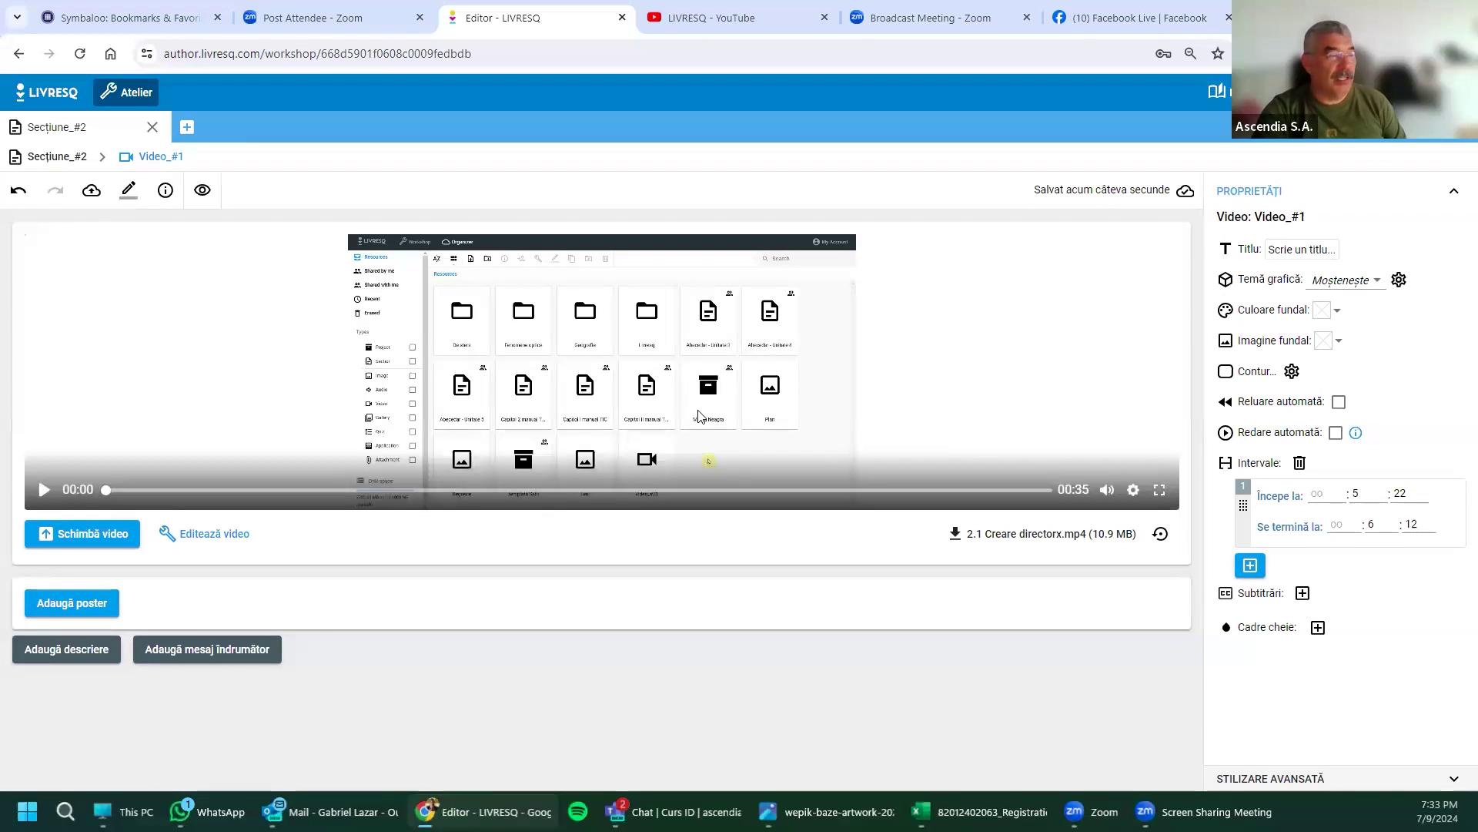
Step: Trim the uploaded video to the segment from about 61.5 seconds to about 1:12 and save the edit
left_click(215, 541)
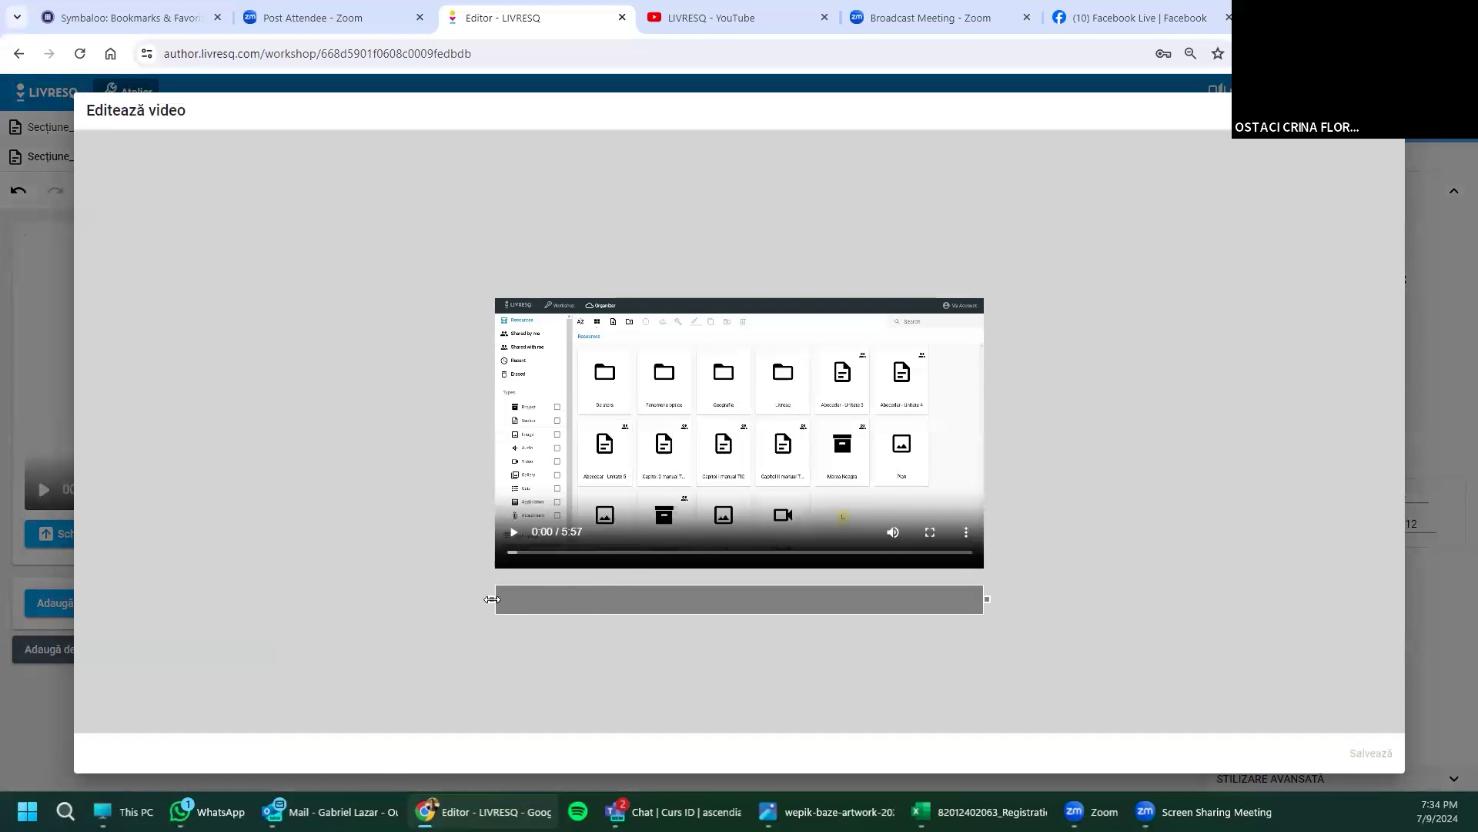
left_click_drag(493, 599, 577, 604)
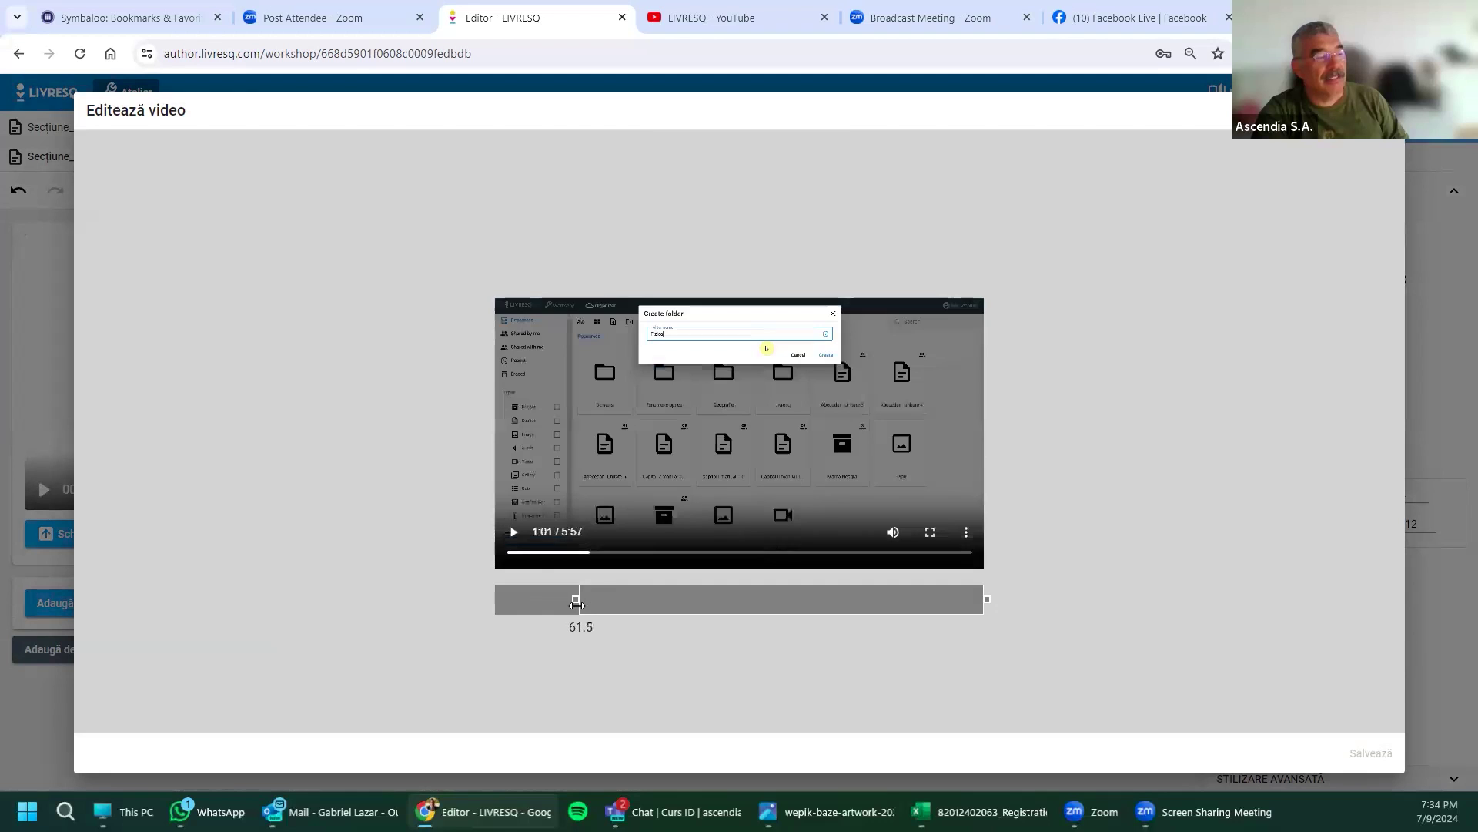
left_click_drag(989, 597, 598, 627)
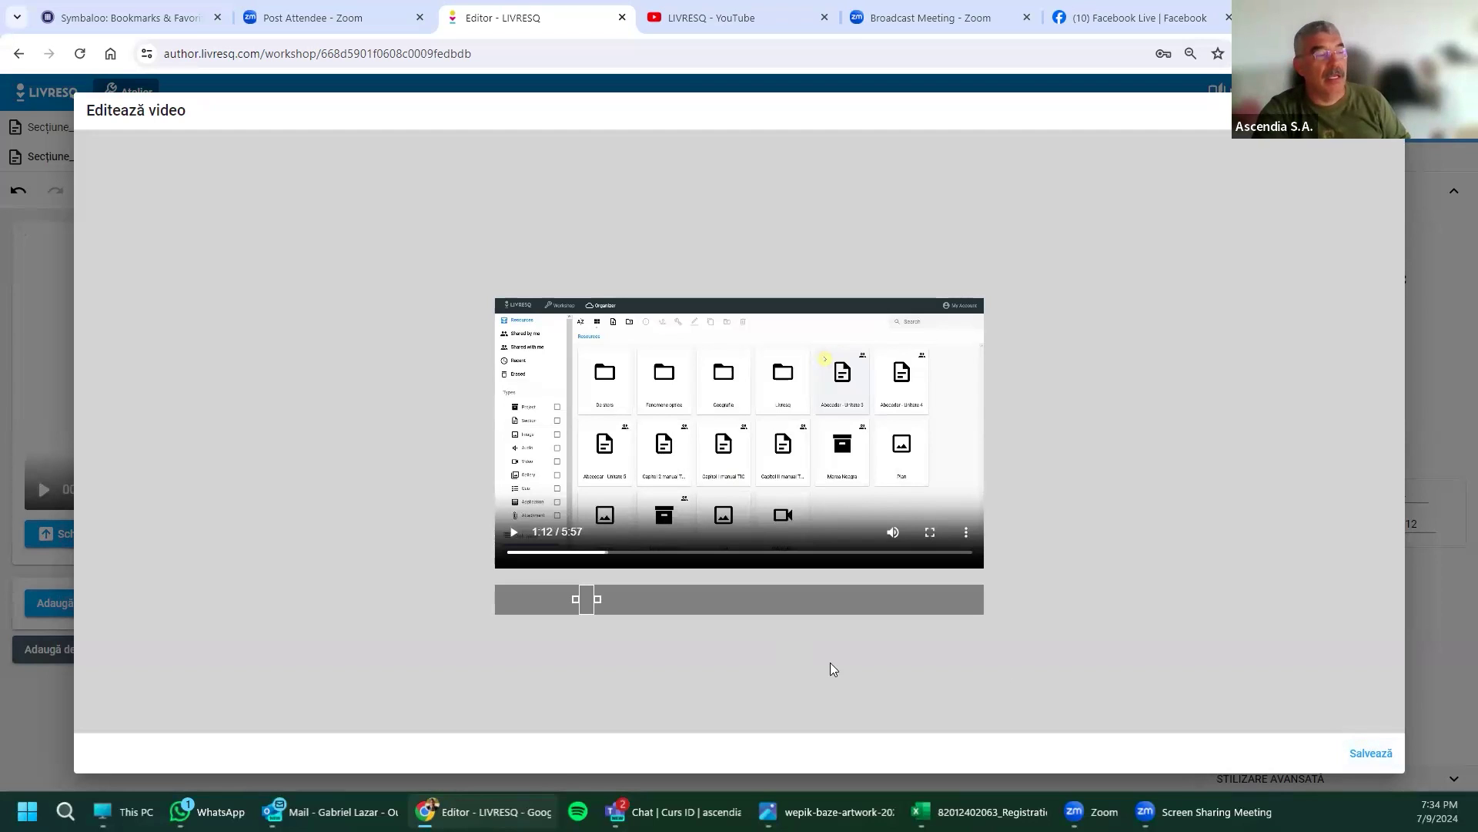
left_click(1369, 754)
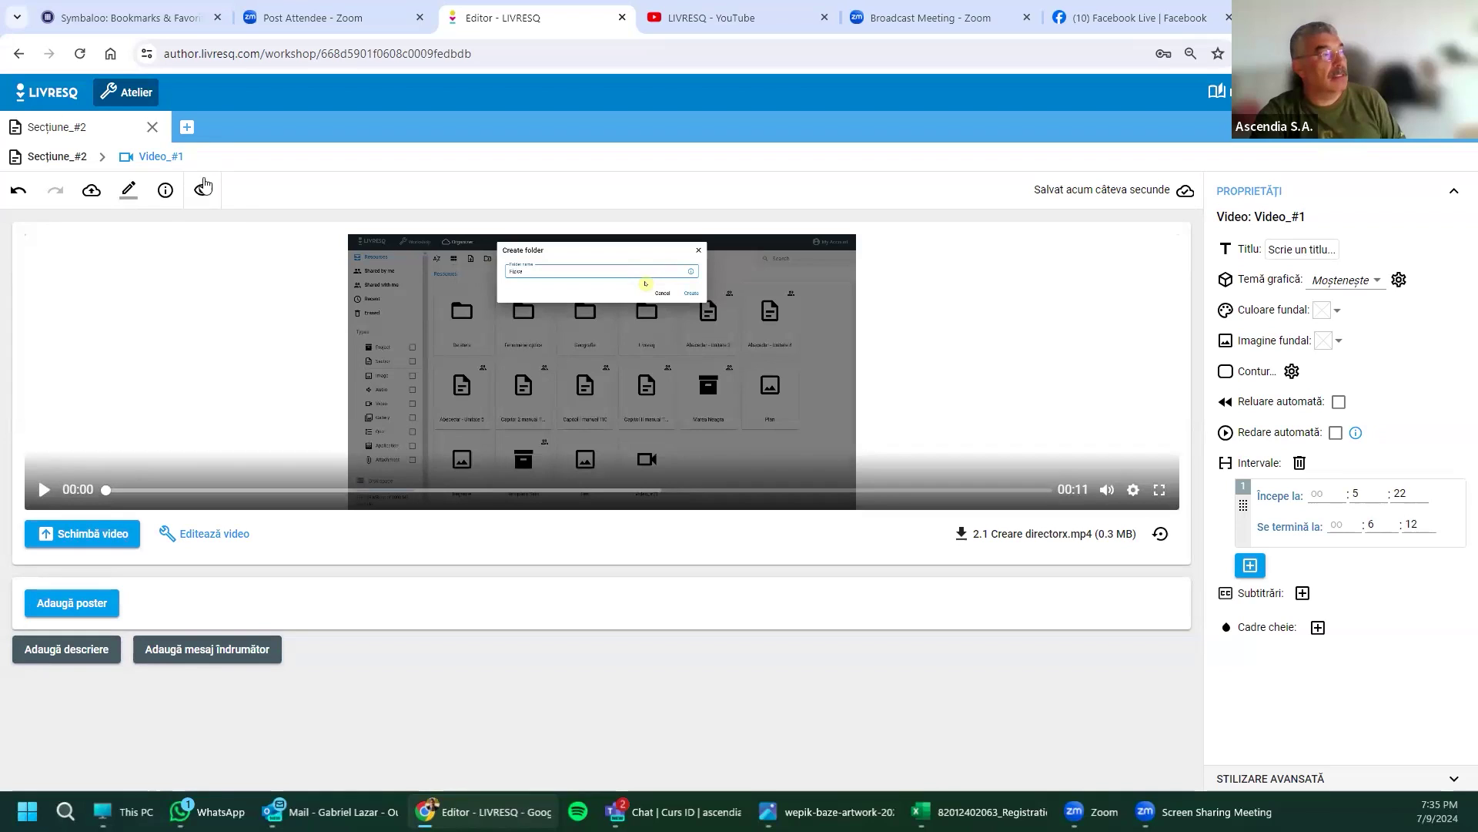
Step: Go to the editor's home page, look over the personal shelf of publications in the Library, and return to the editor
left_click(46, 96)
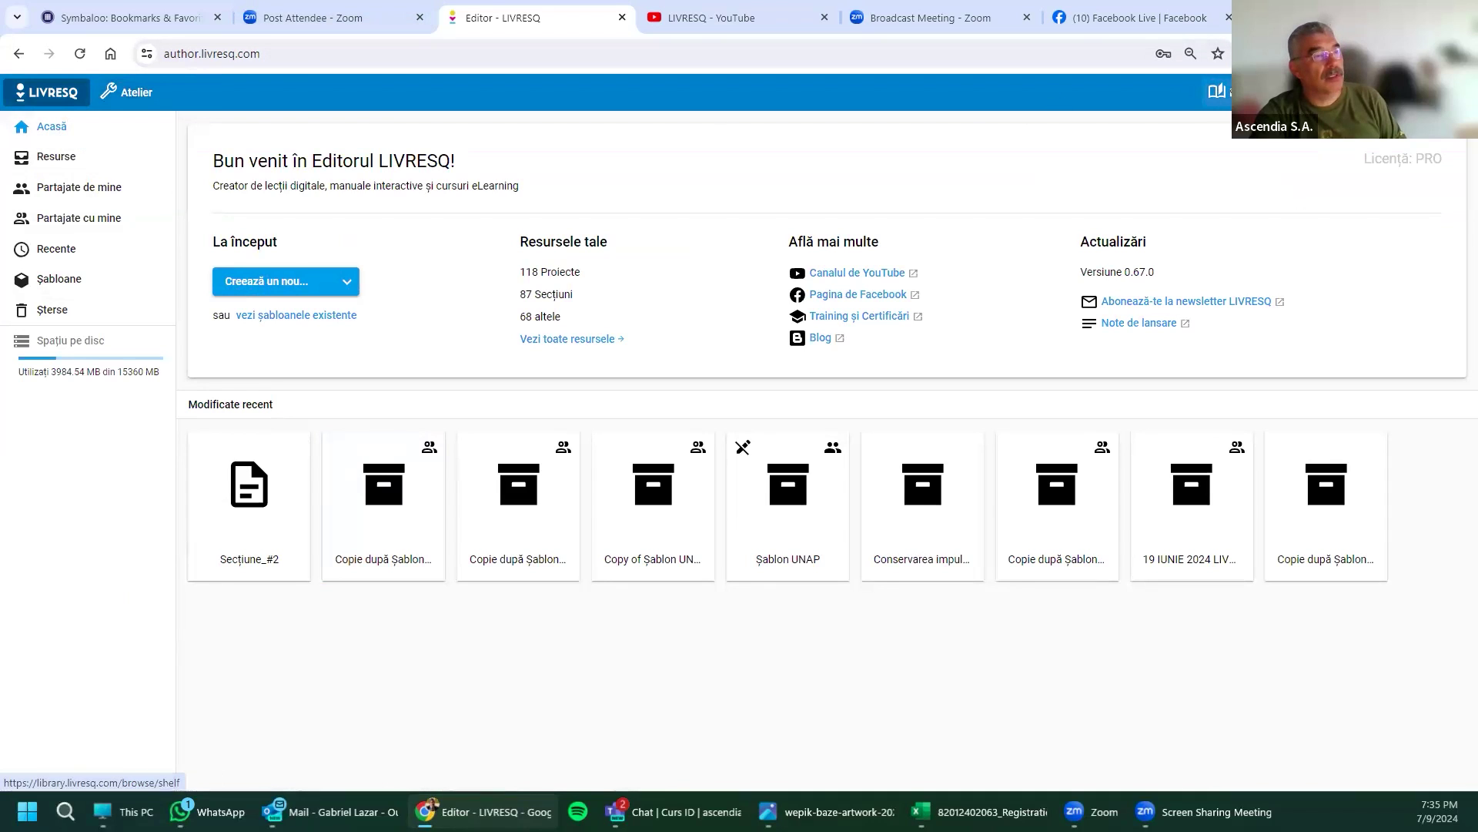
left_click(1217, 92)
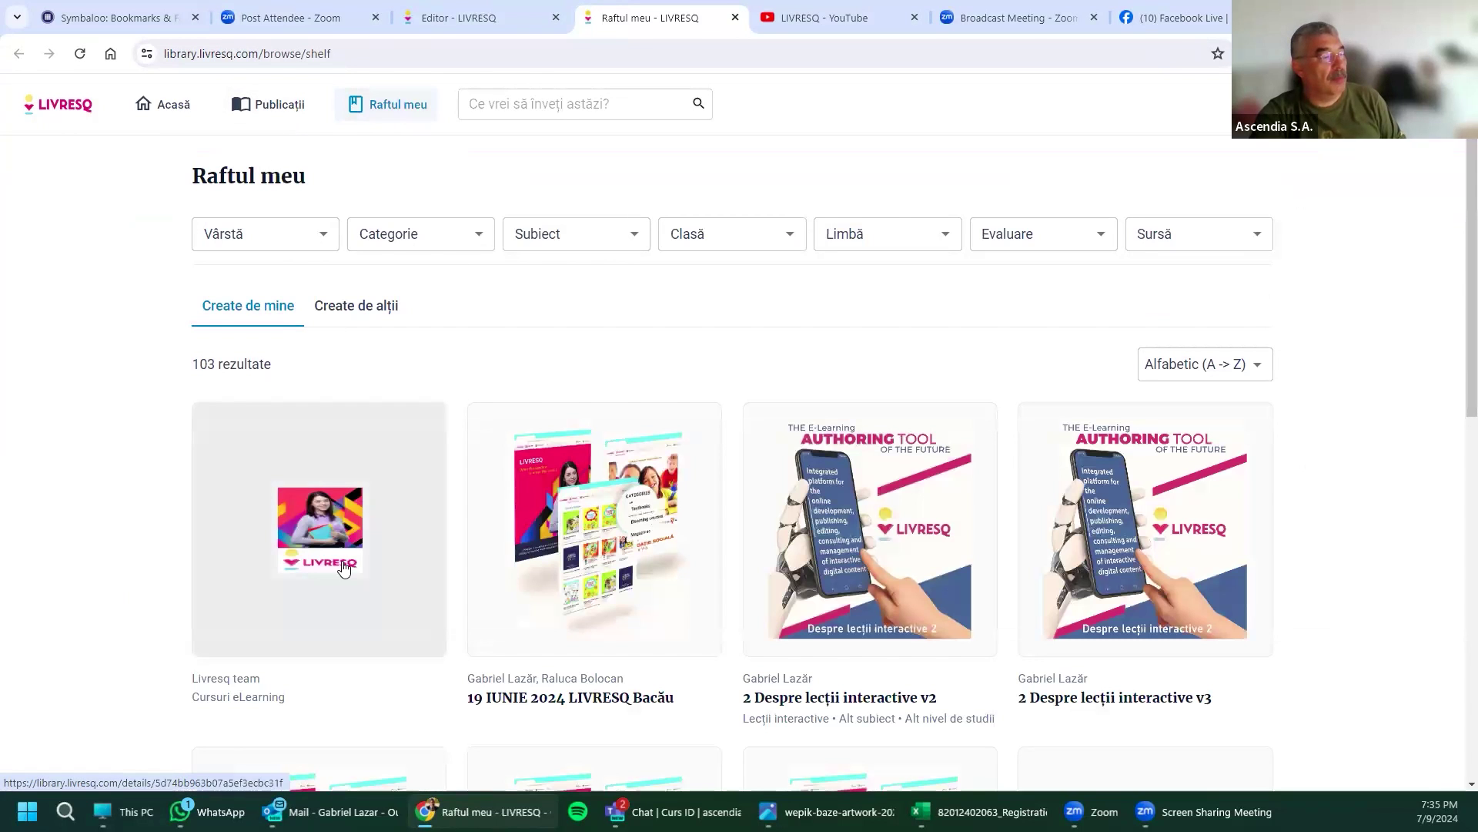
scroll(478, 526, "down", 3)
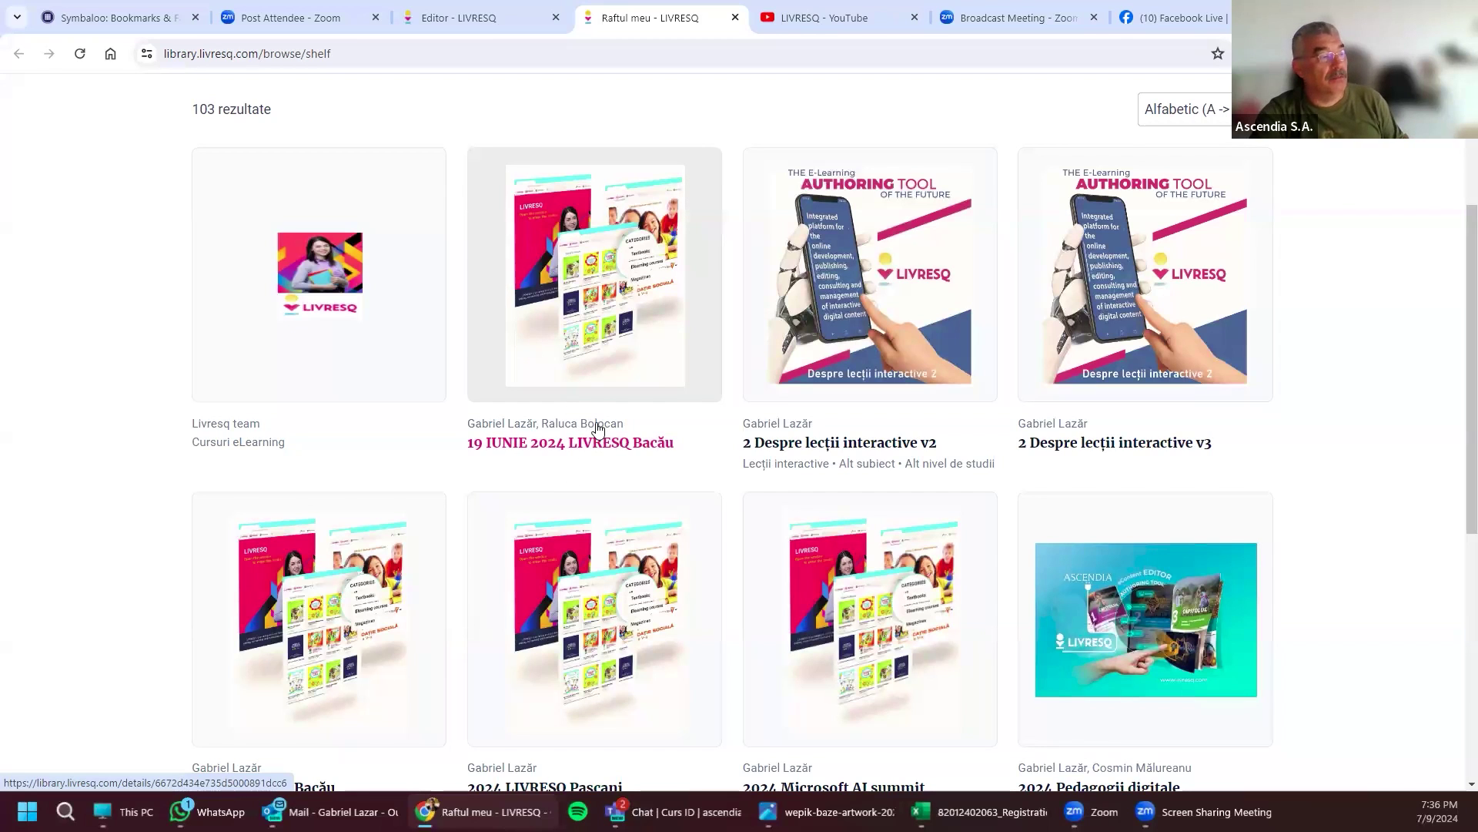
left_click(499, 21)
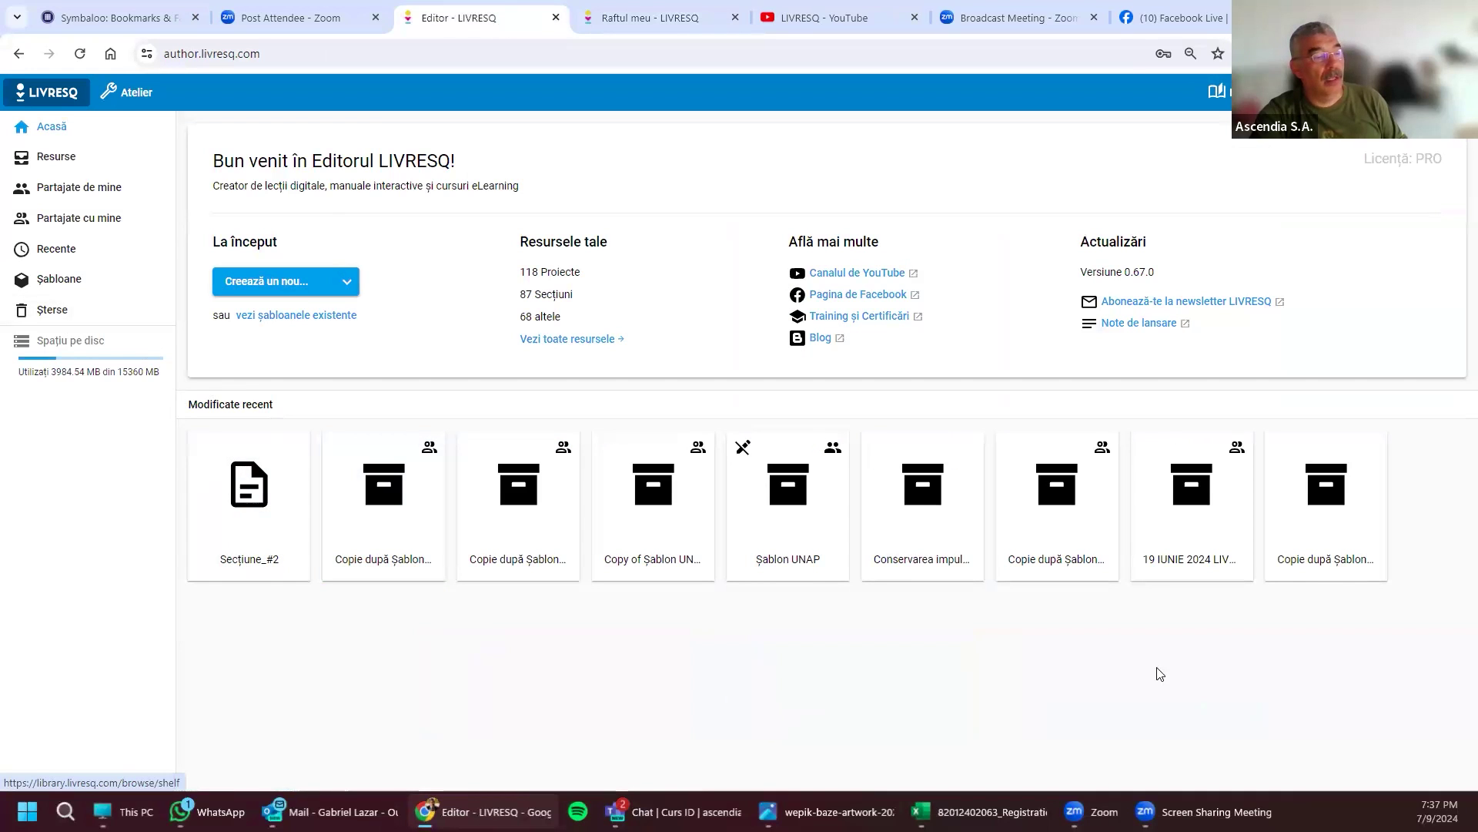
Step: Open the 19 IUNIE 2024 LIVRESQ Bacău project and publish it to the personal Library shelf without sharing its source
left_click(1194, 515)
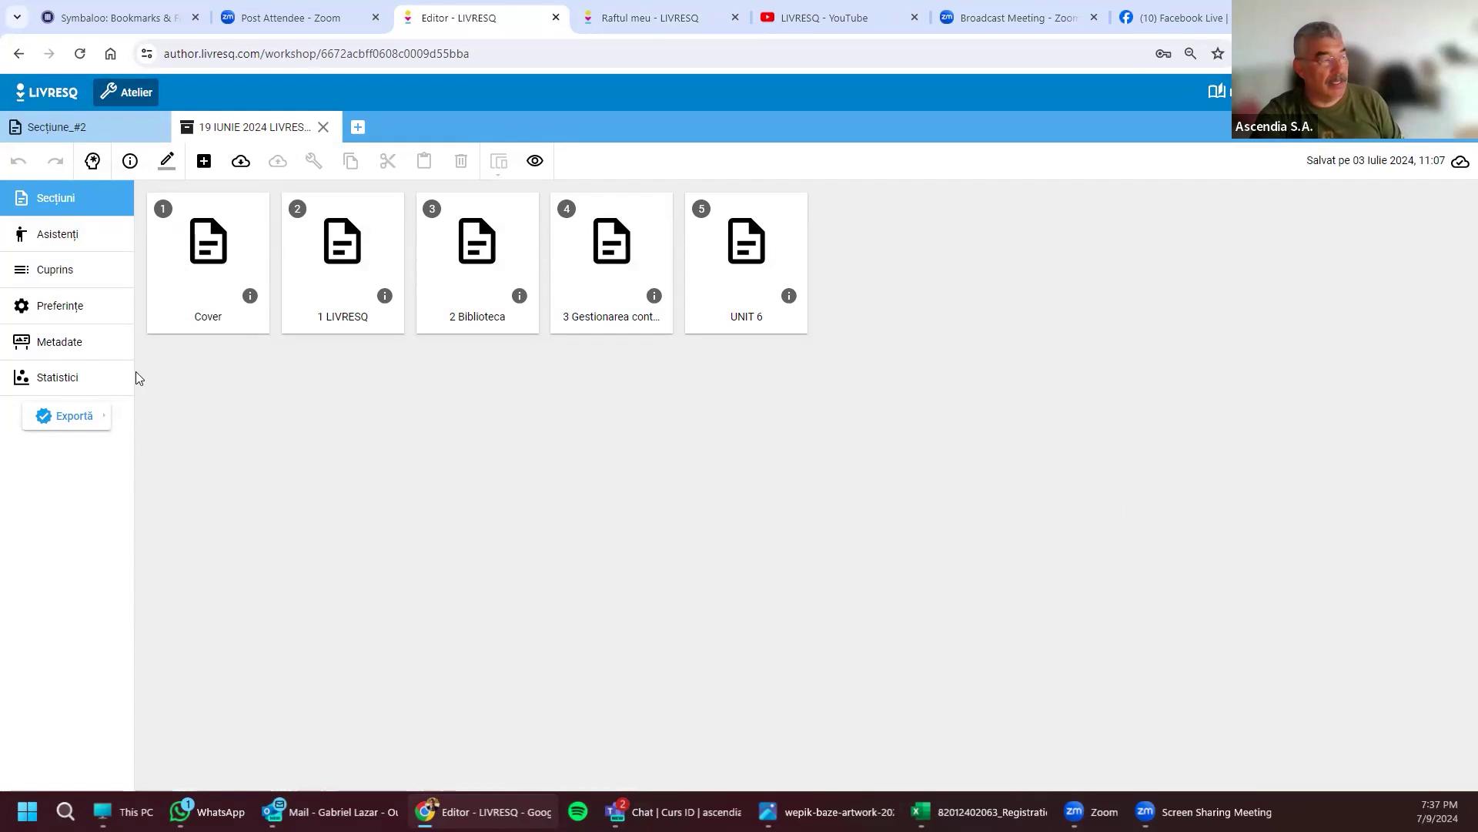
left_click(69, 418)
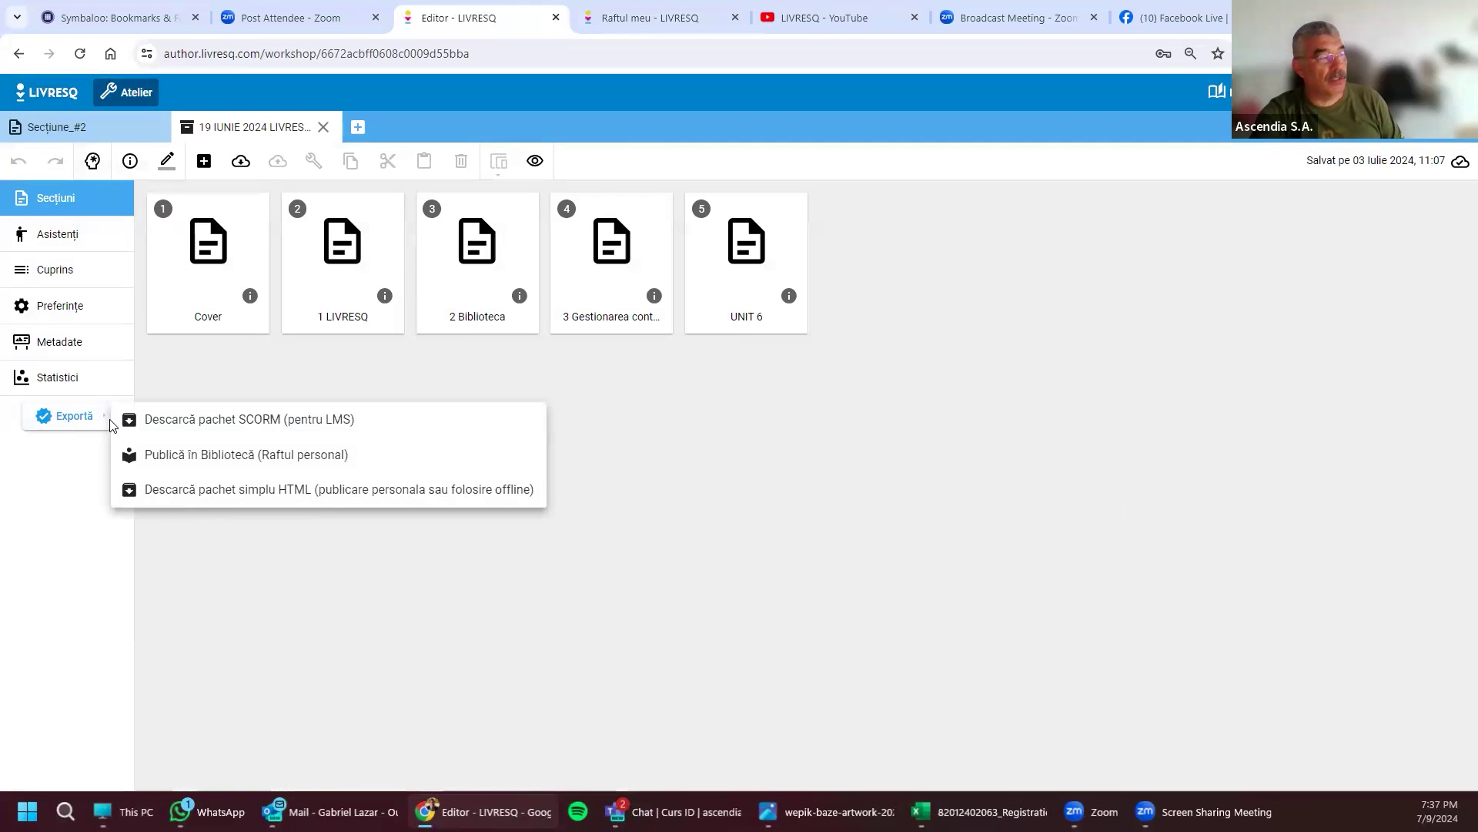
left_click(220, 454)
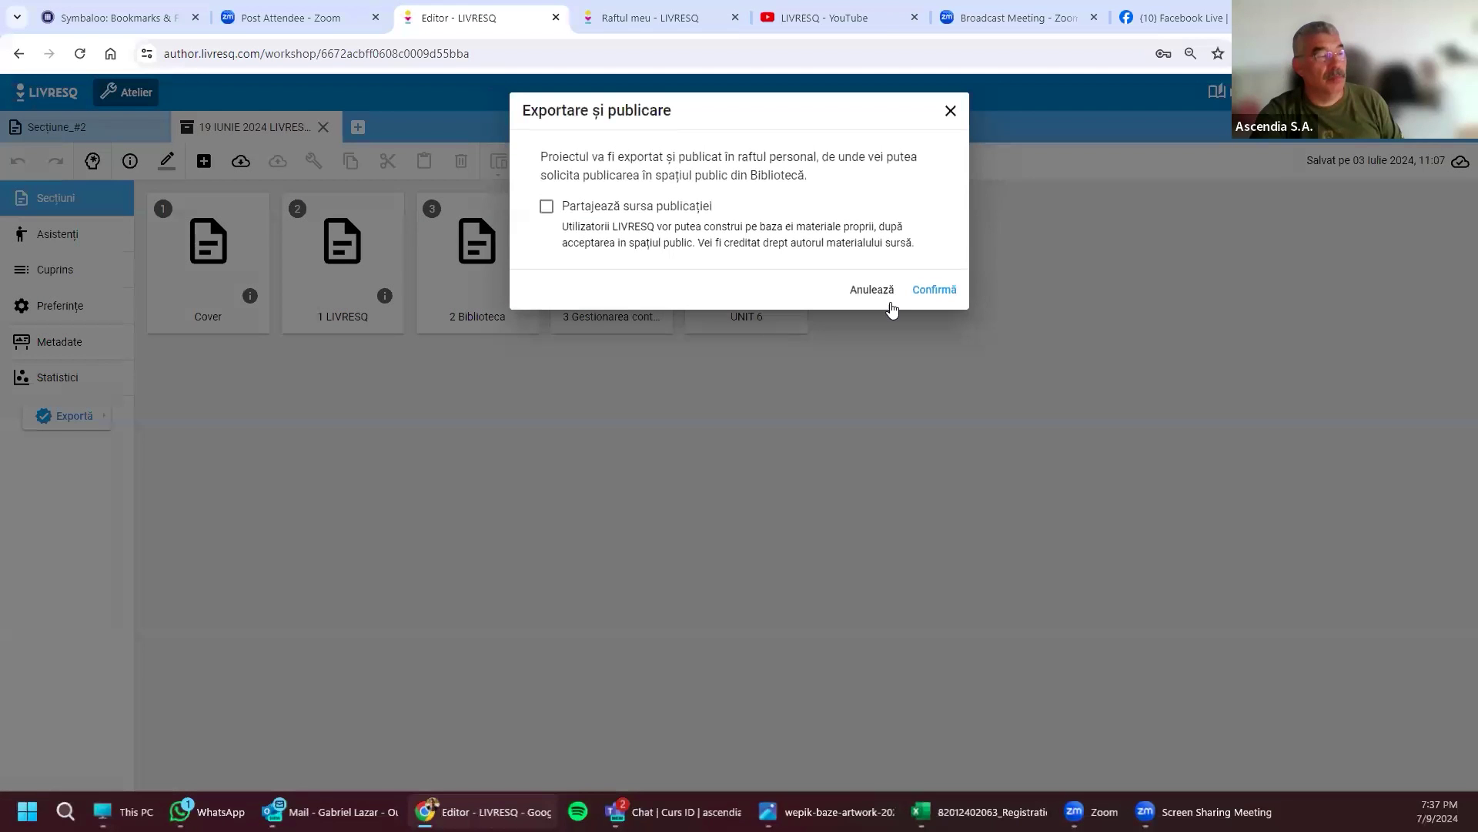
left_click(935, 288)
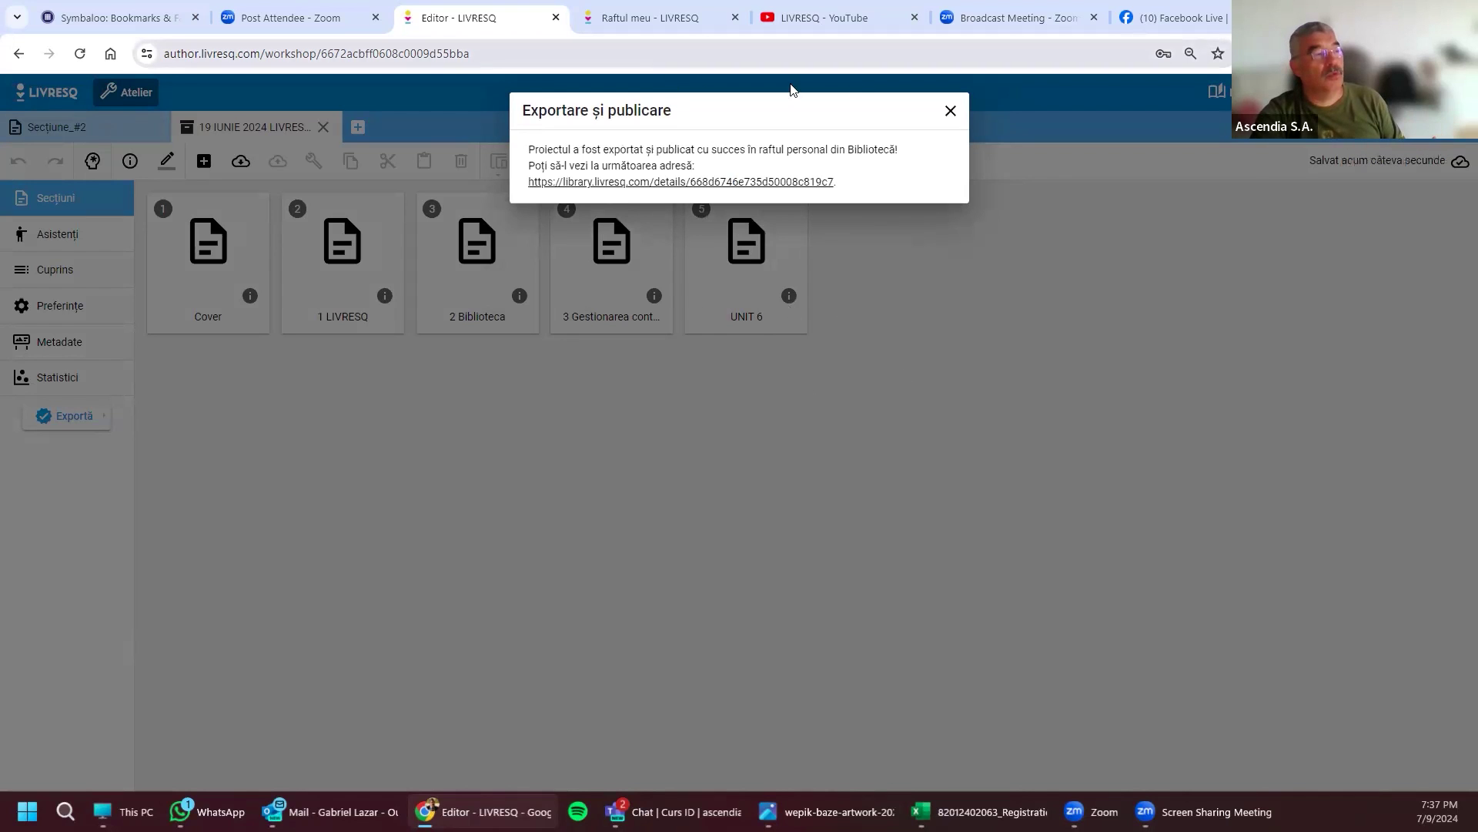
left_click(951, 111)
Step: Refresh the personal shelf and check the publication details of the newly published 19 IUNIE 2024 LIVRESQ Bacău copy
left_click(689, 13)
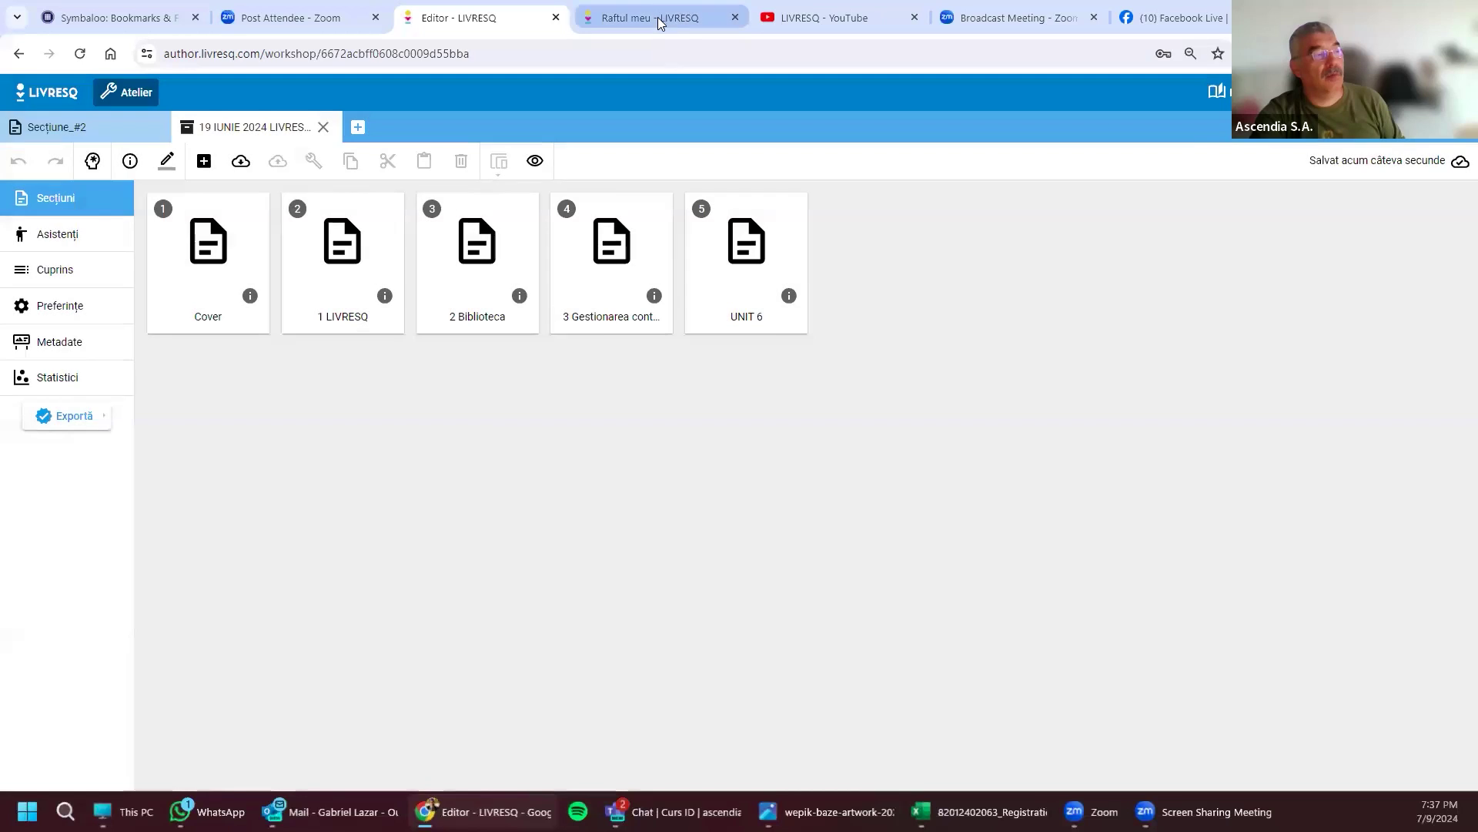
left_click(80, 53)
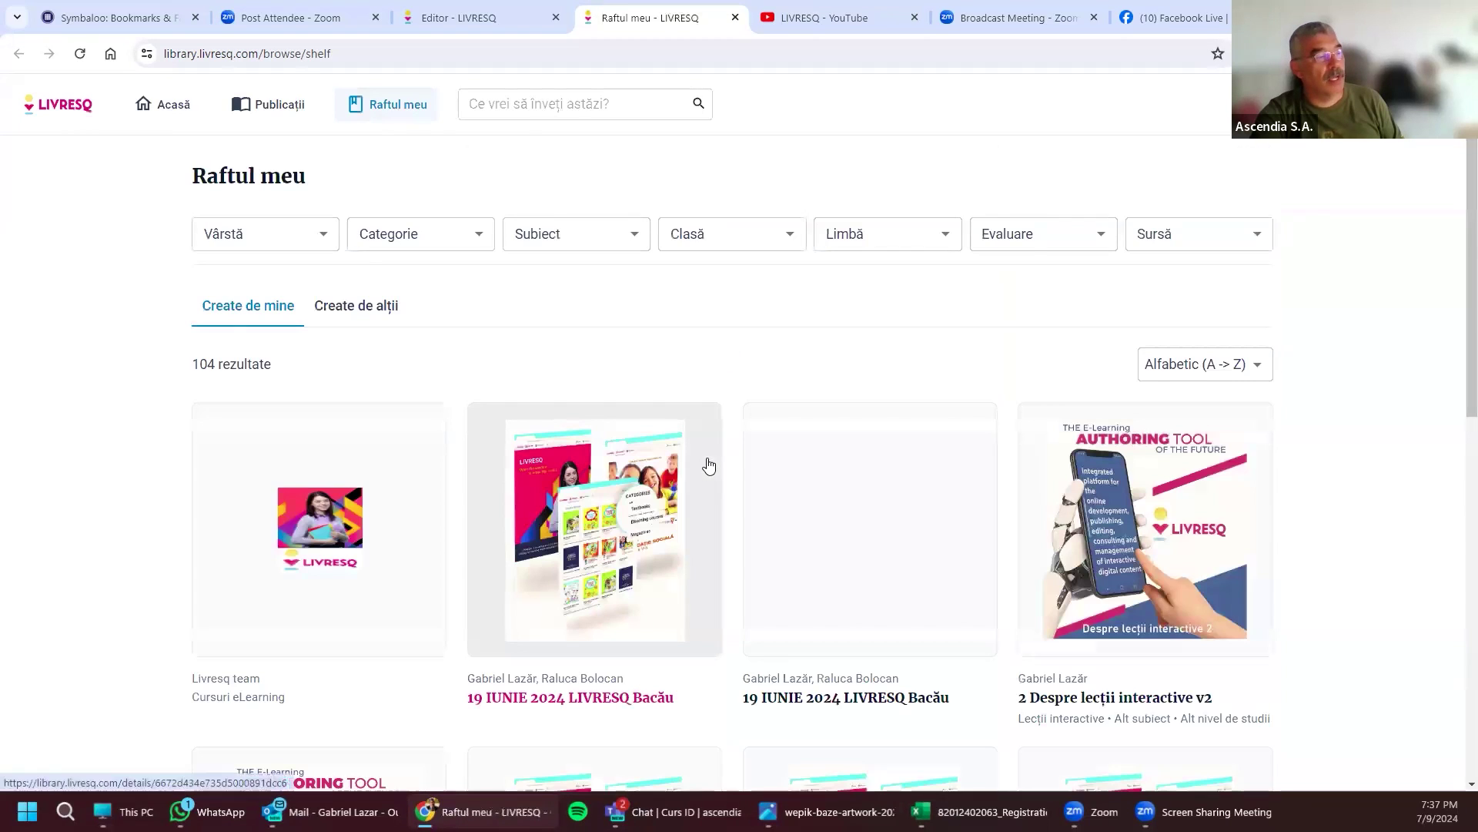
scroll(660, 446, "down", 5)
scroll(660, 445, "up", 2)
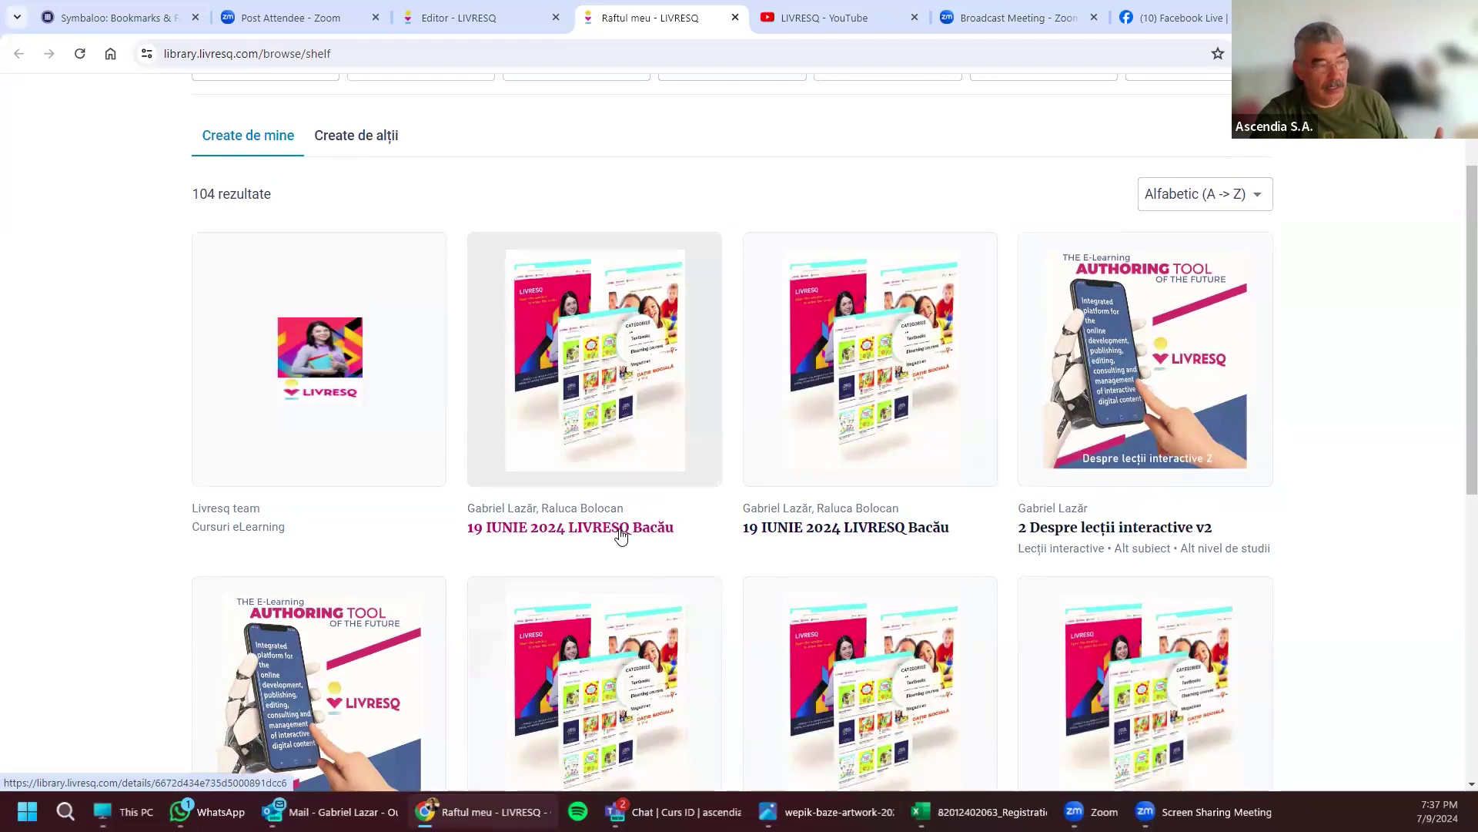
left_click(845, 526)
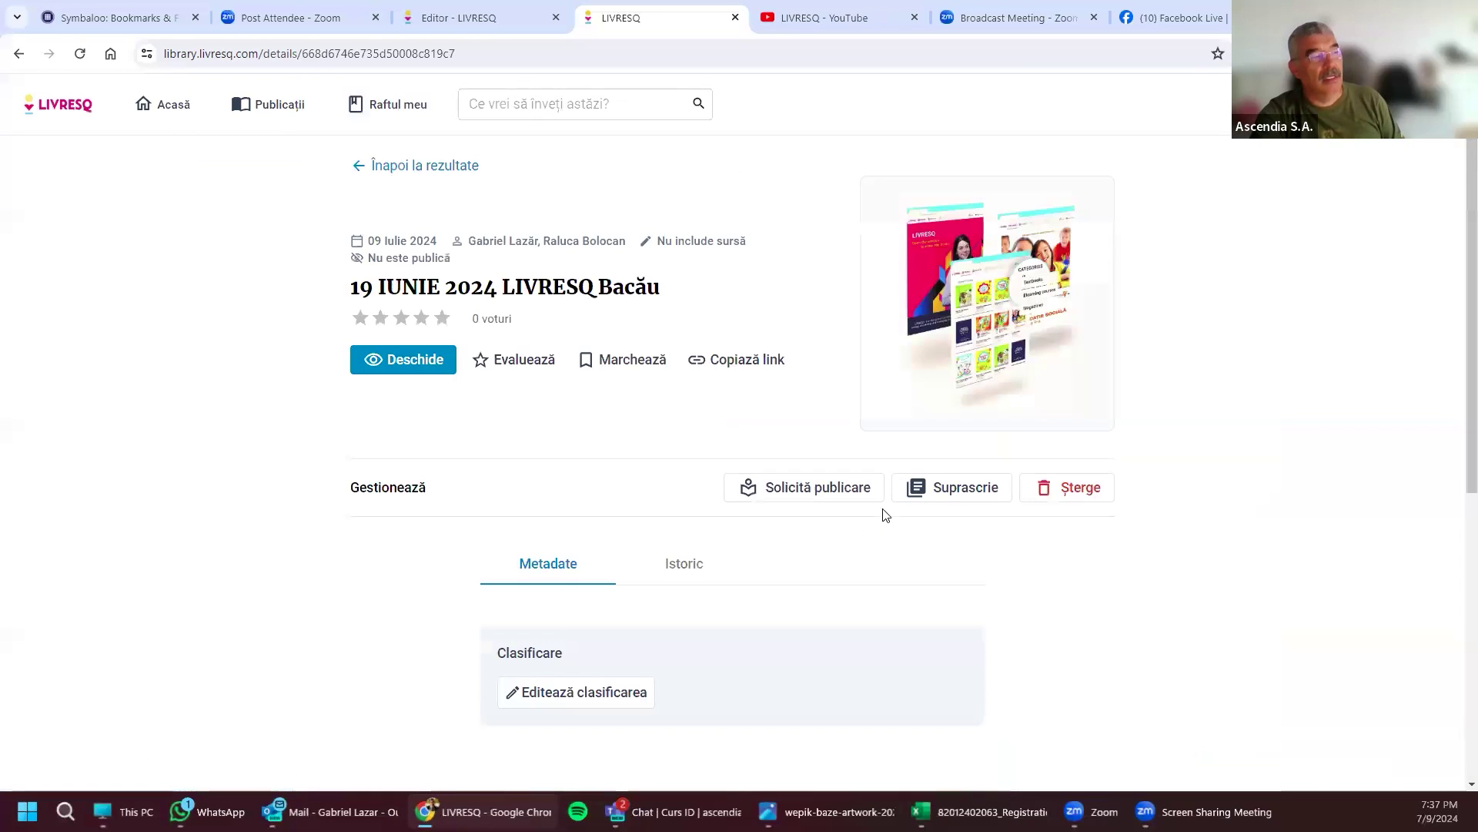
scroll(663, 435, "down", 6)
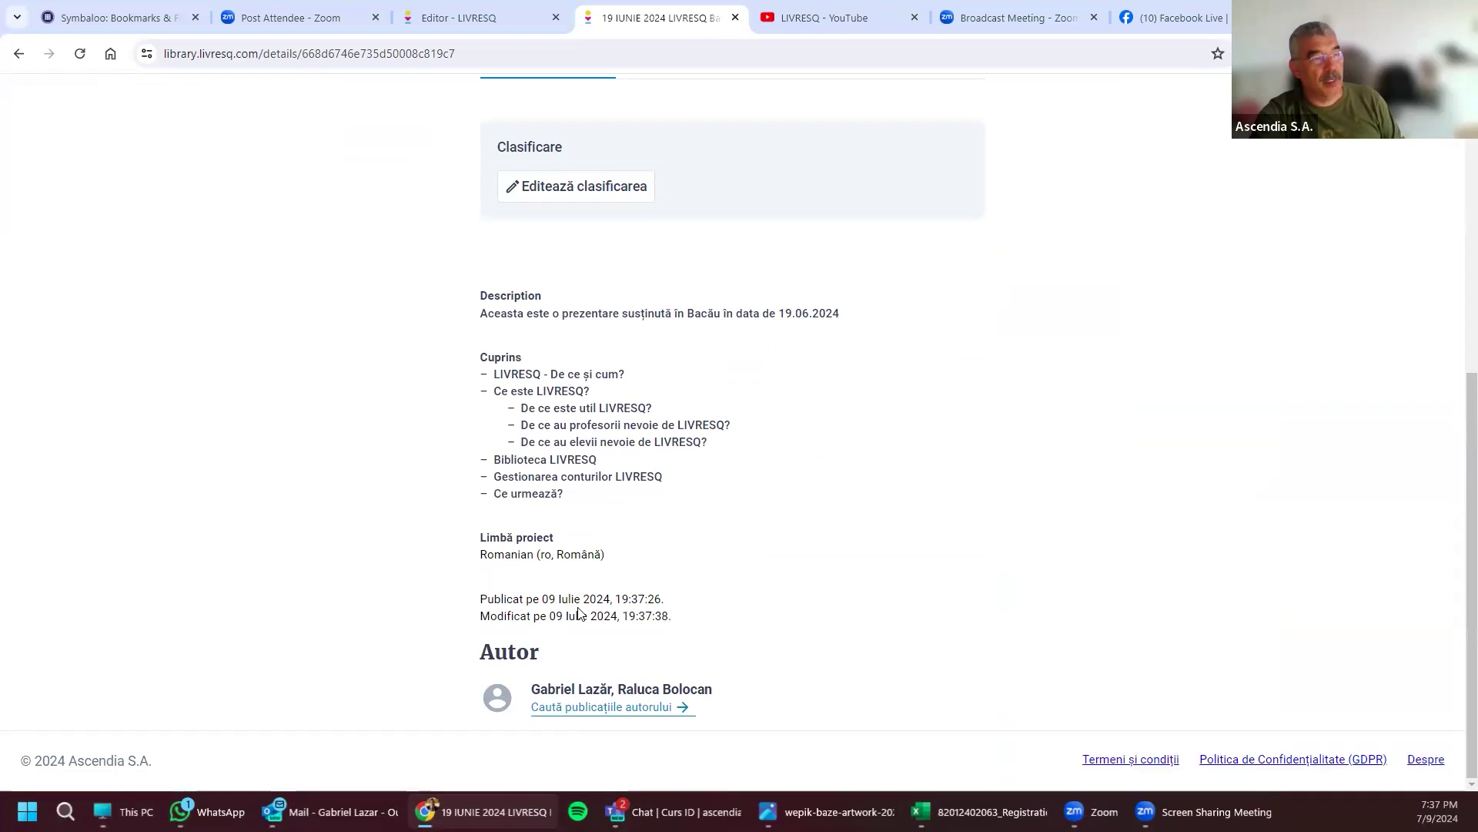
scroll(579, 612, "up", 6)
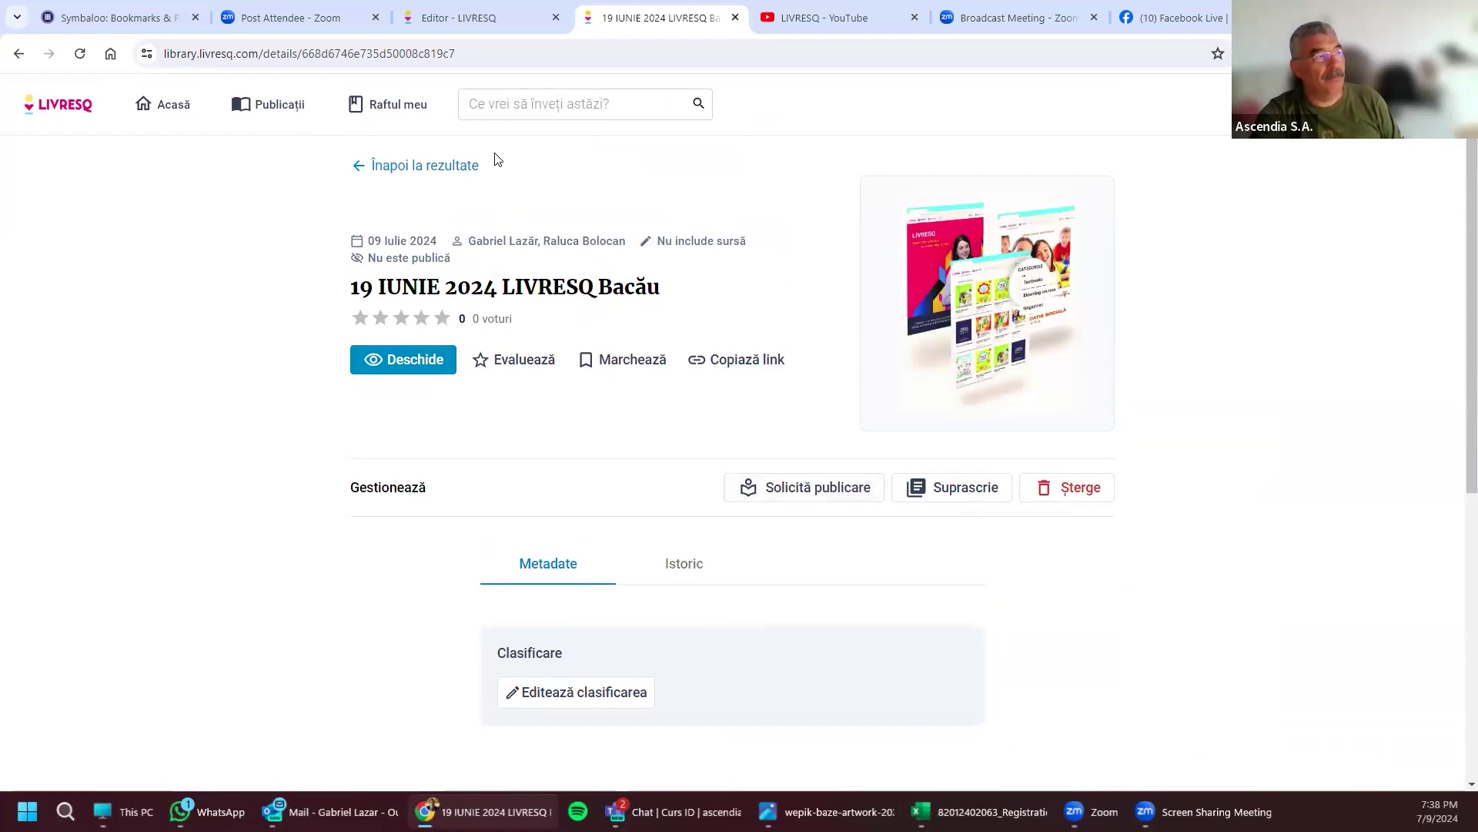
Step: Return to the shelf and check the publication and modification dates of the older 19 IUNIE 2024 LIVRESQ Bacău copy
left_click(20, 54)
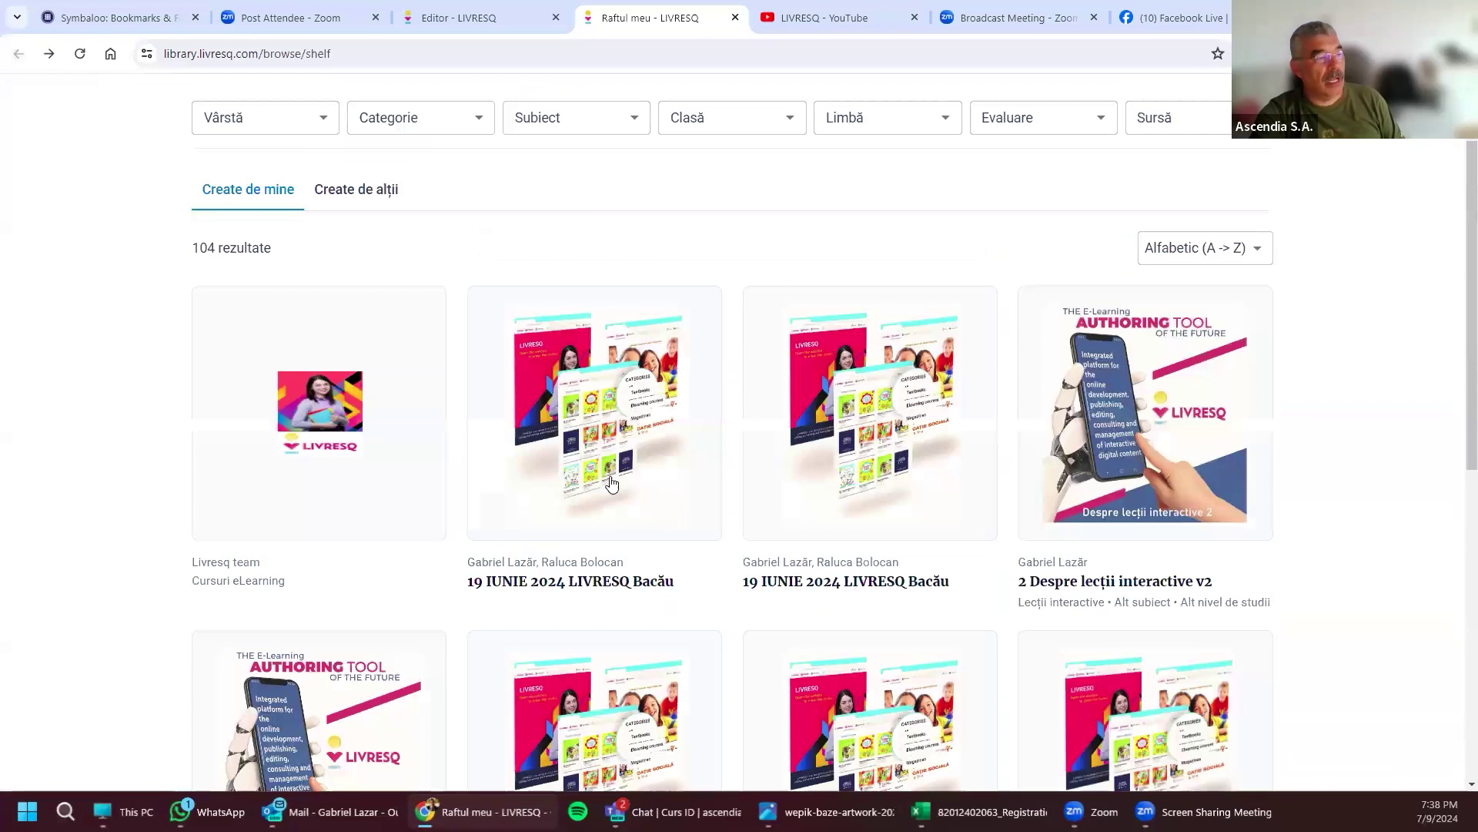
left_click(563, 584)
scroll(561, 588, "down", 6)
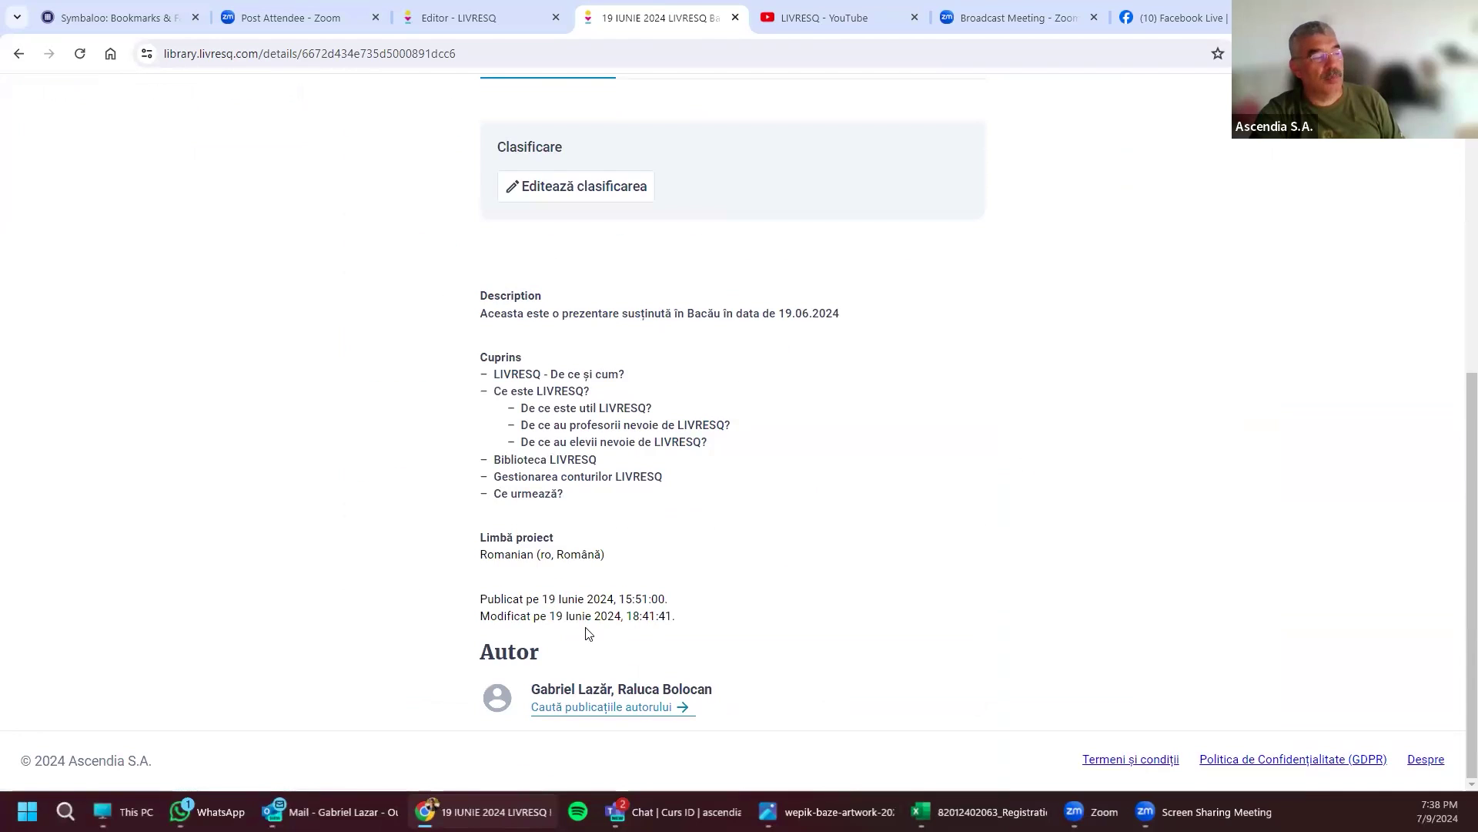
Step: Return to the personal shelf, view the details of the newer 19 IUNIE 2024 LIVRESQ Bacău copy, and go back to the shelf
left_click(18, 54)
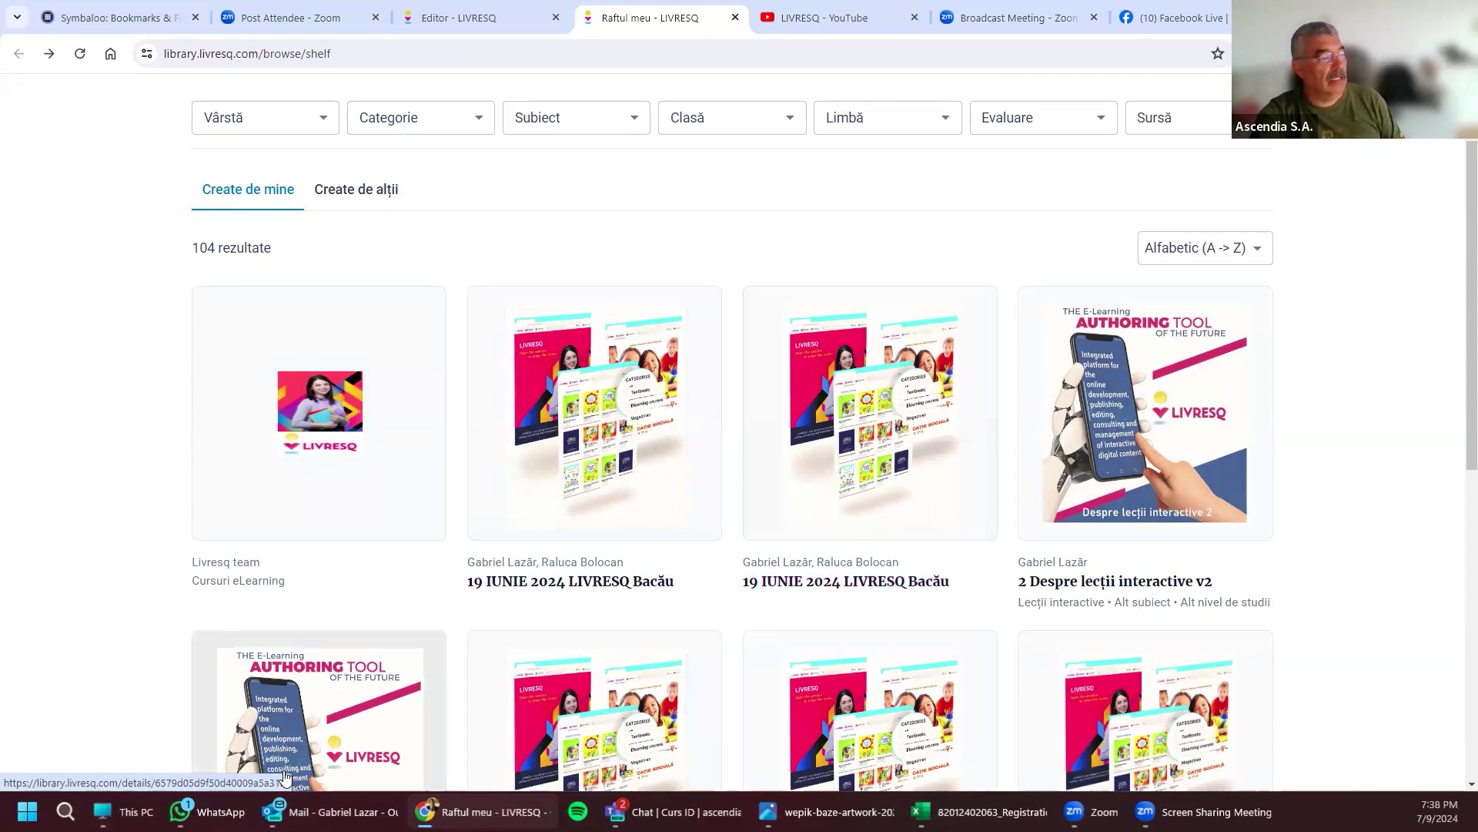
left_click(842, 566)
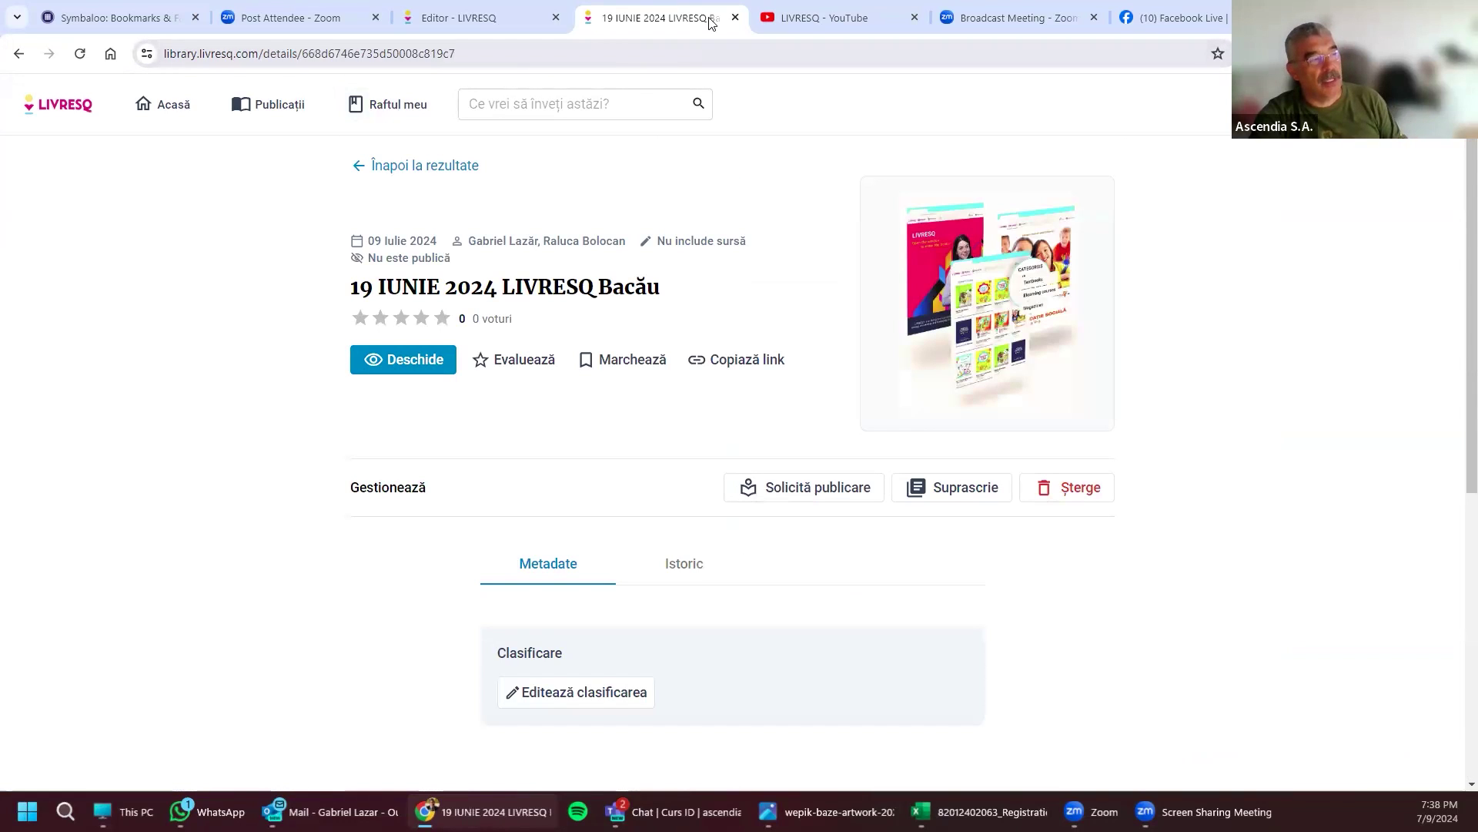
left_click(18, 53)
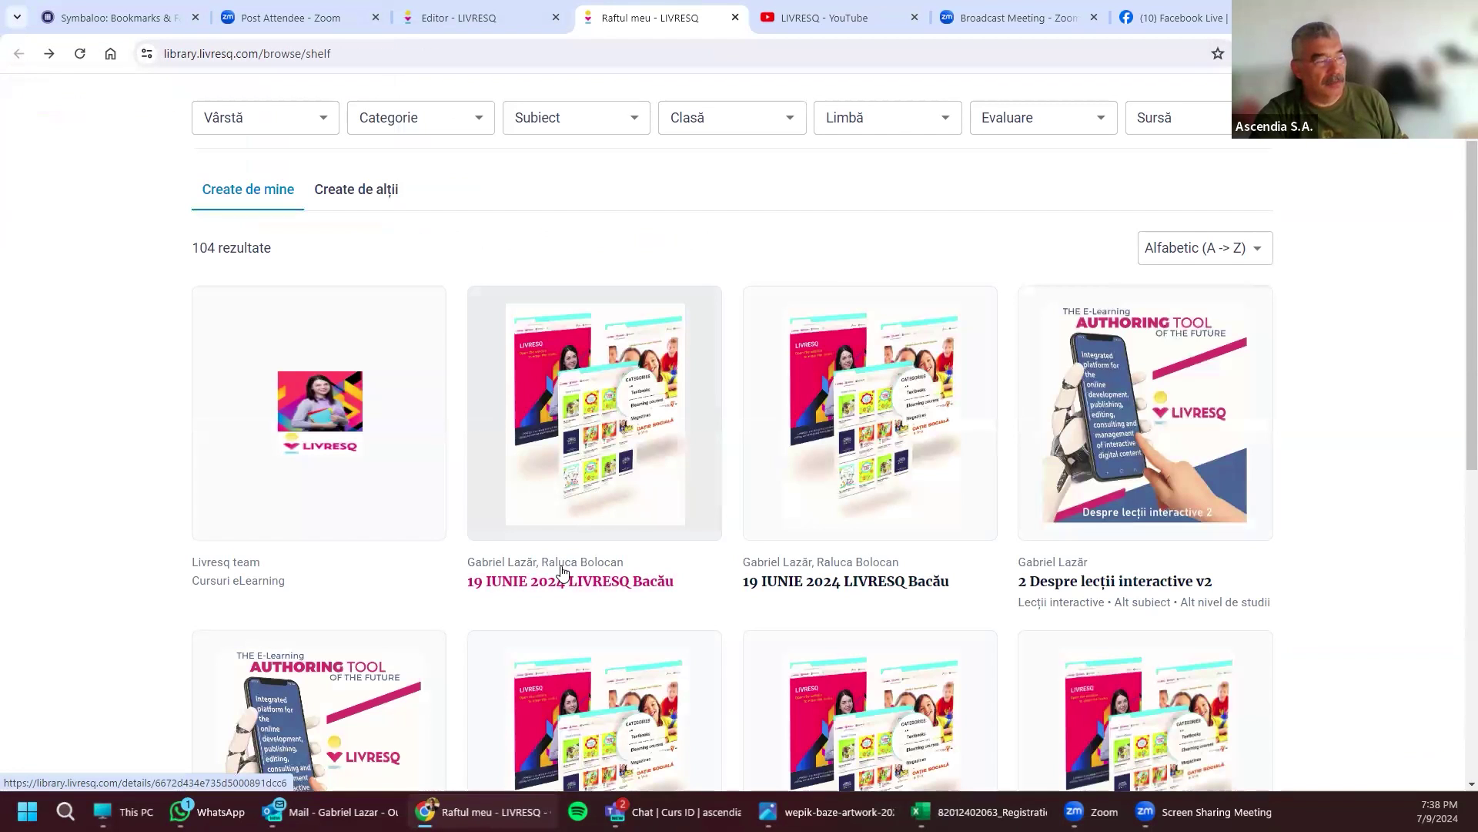
Step: Overwrite the older 19 IUNIE 2024 LIVRESQ Bacău publication with the newly published copy of the same name and check its modification date
left_click(562, 571)
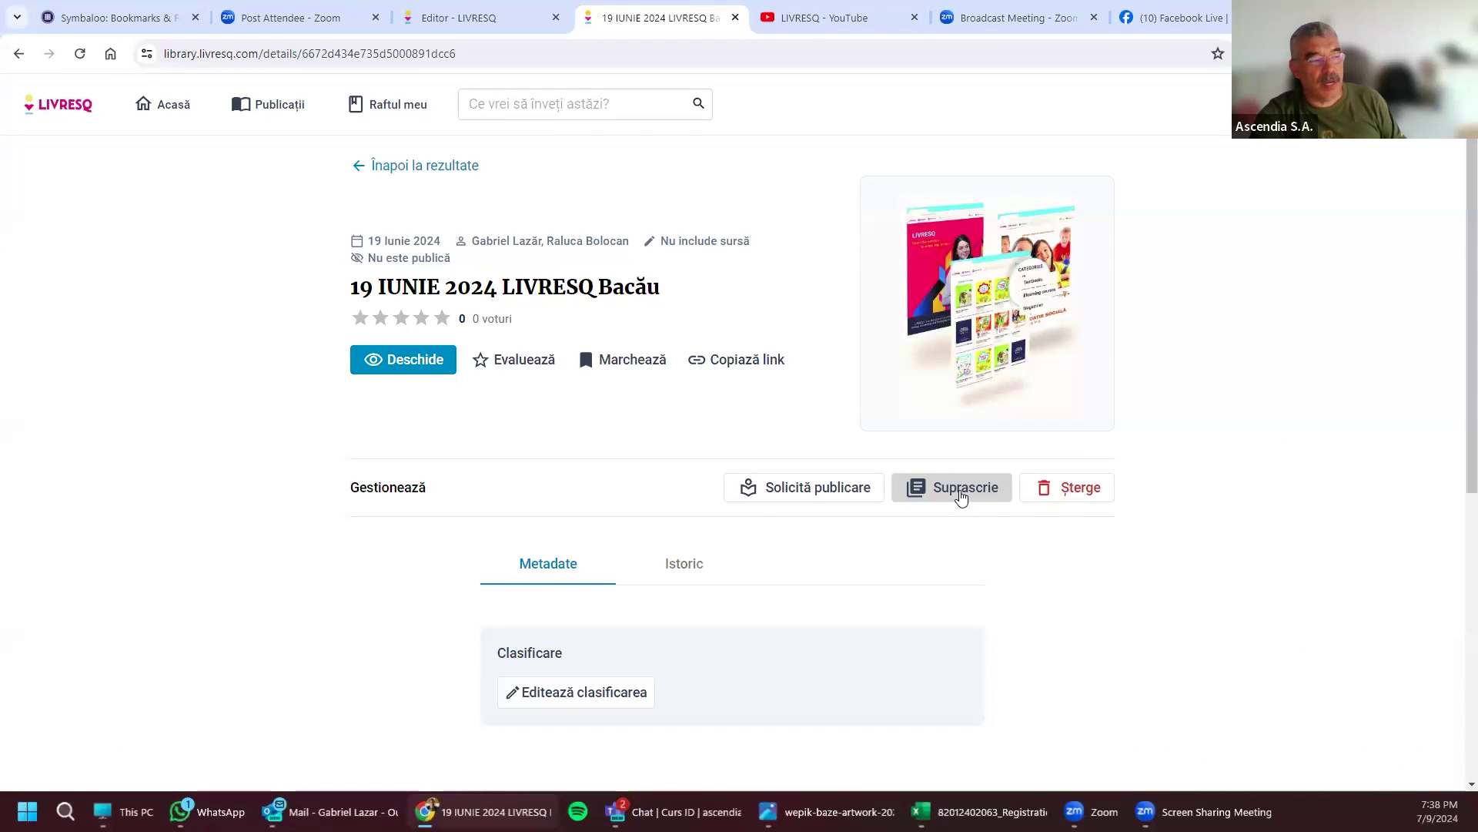
left_click(961, 497)
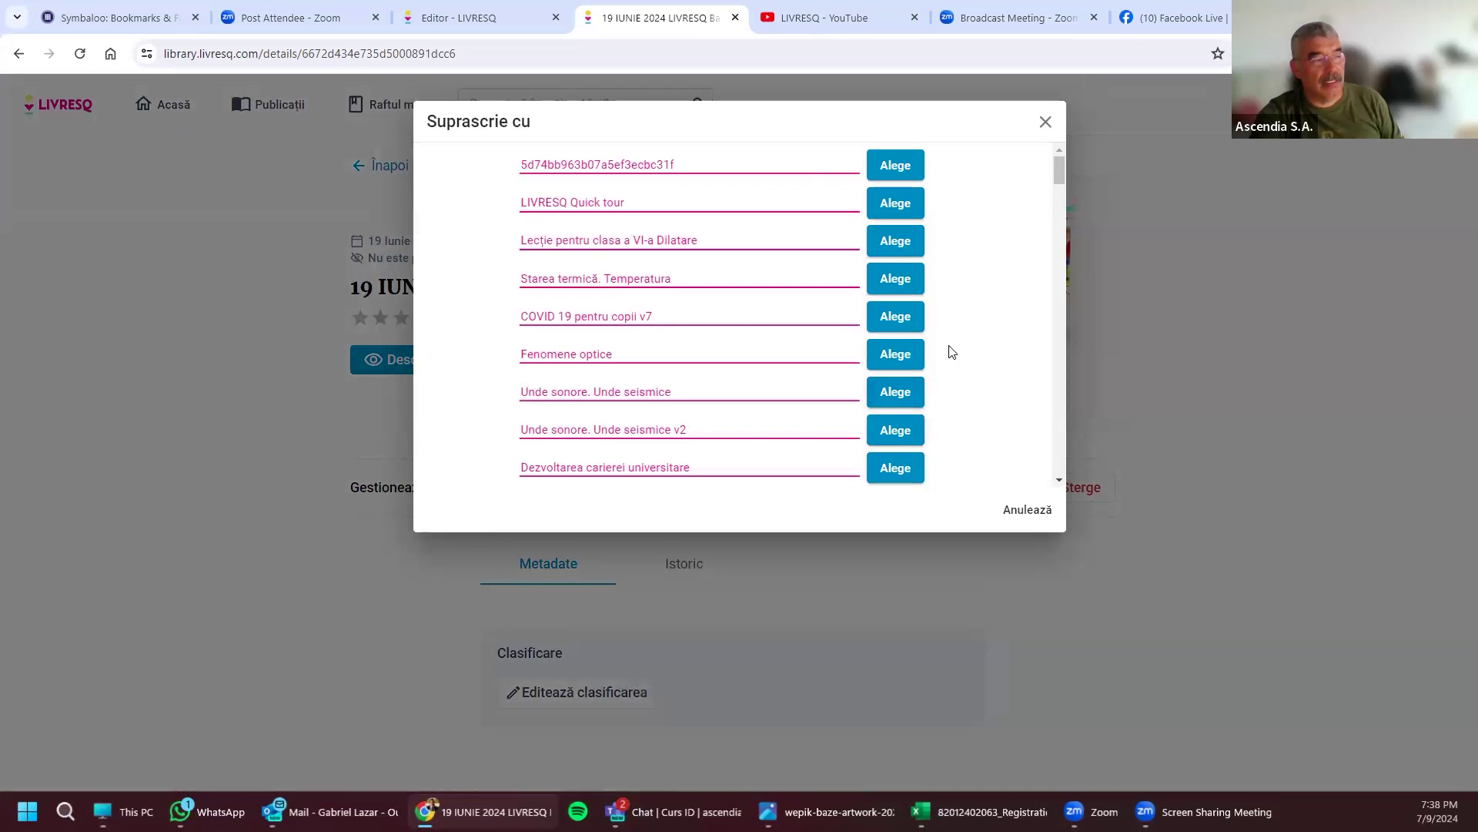
scroll(1003, 266, "down", 15)
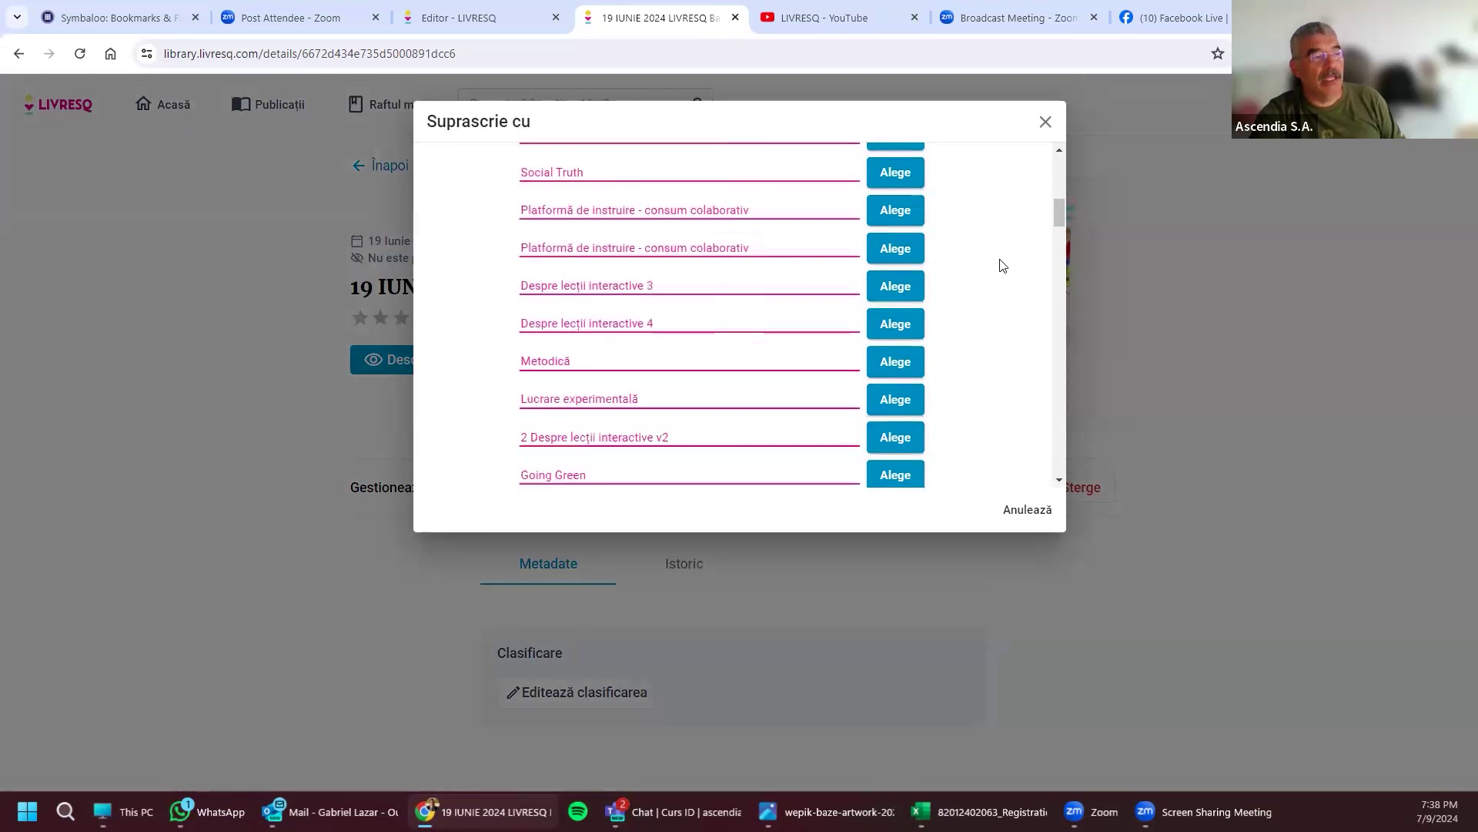
scroll(1004, 266, "down", 10)
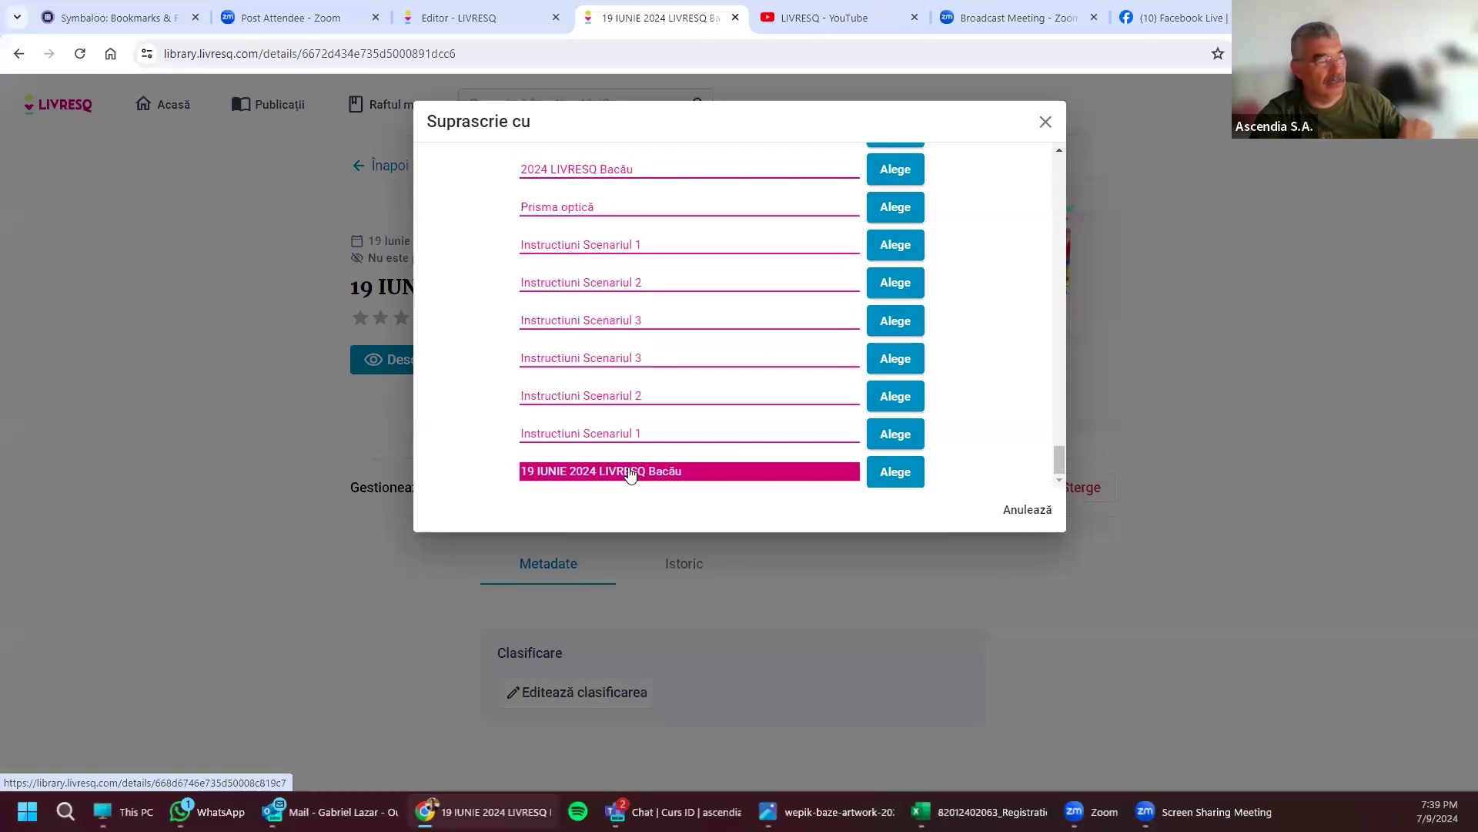
left_click(902, 473)
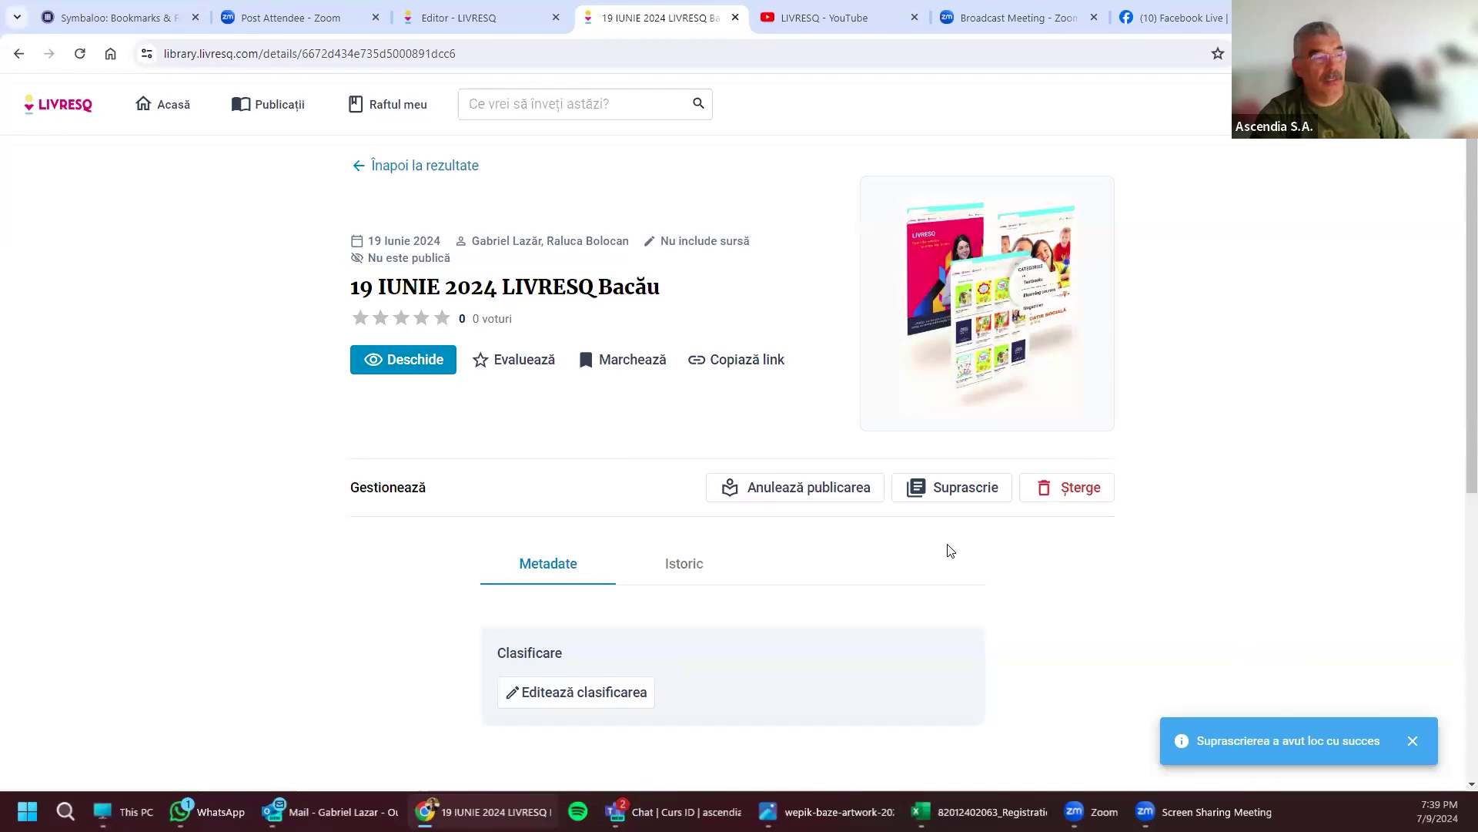
scroll(949, 550, "down", 6)
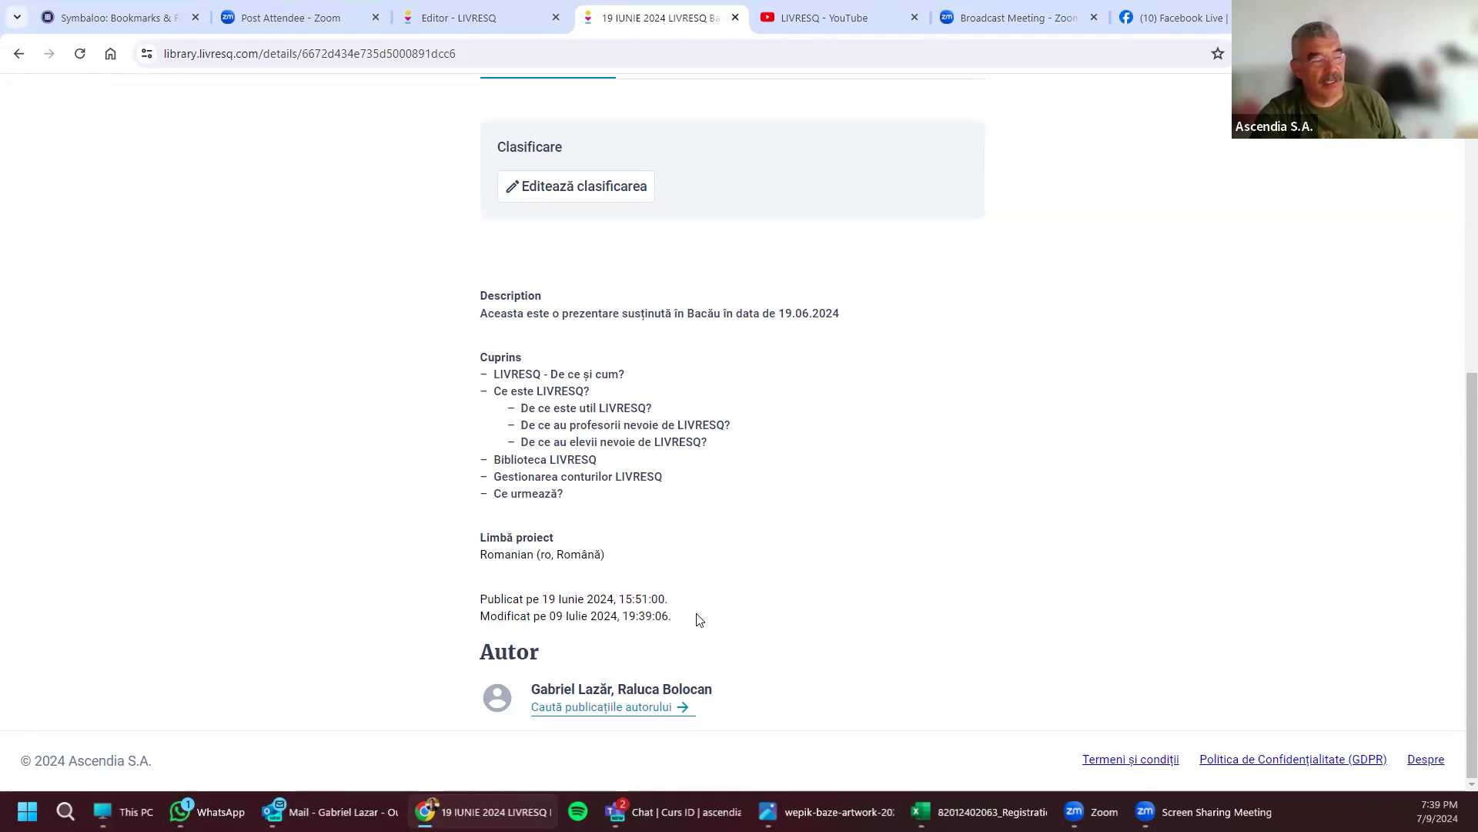
scroll(699, 620, "up", 7)
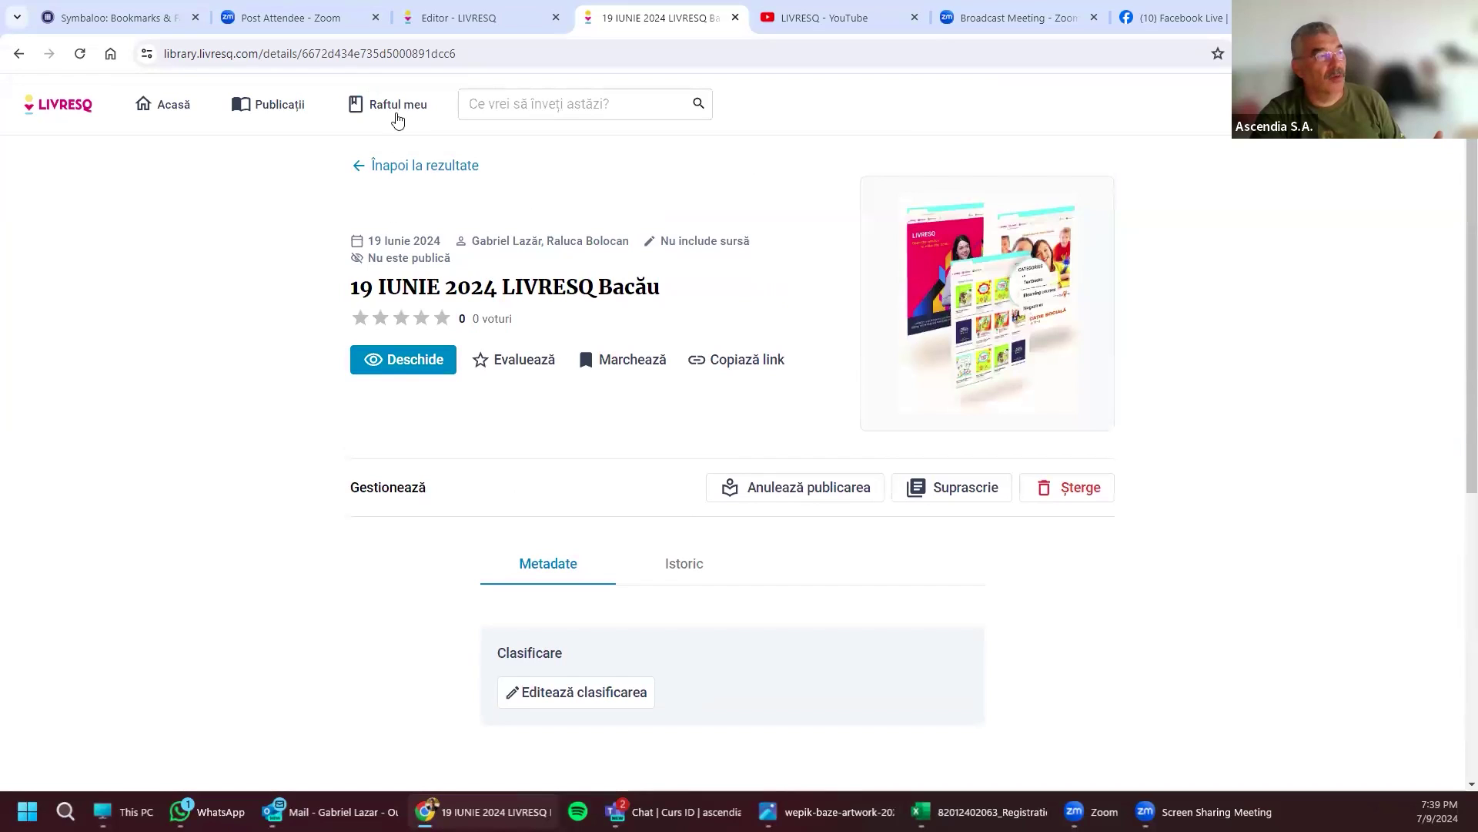
Step: Delete the redundant newer 19 IUNIE 2024 LIVRESQ Bacău copy, published on 09 Iulie 2024, from the personal shelf
left_click(398, 108)
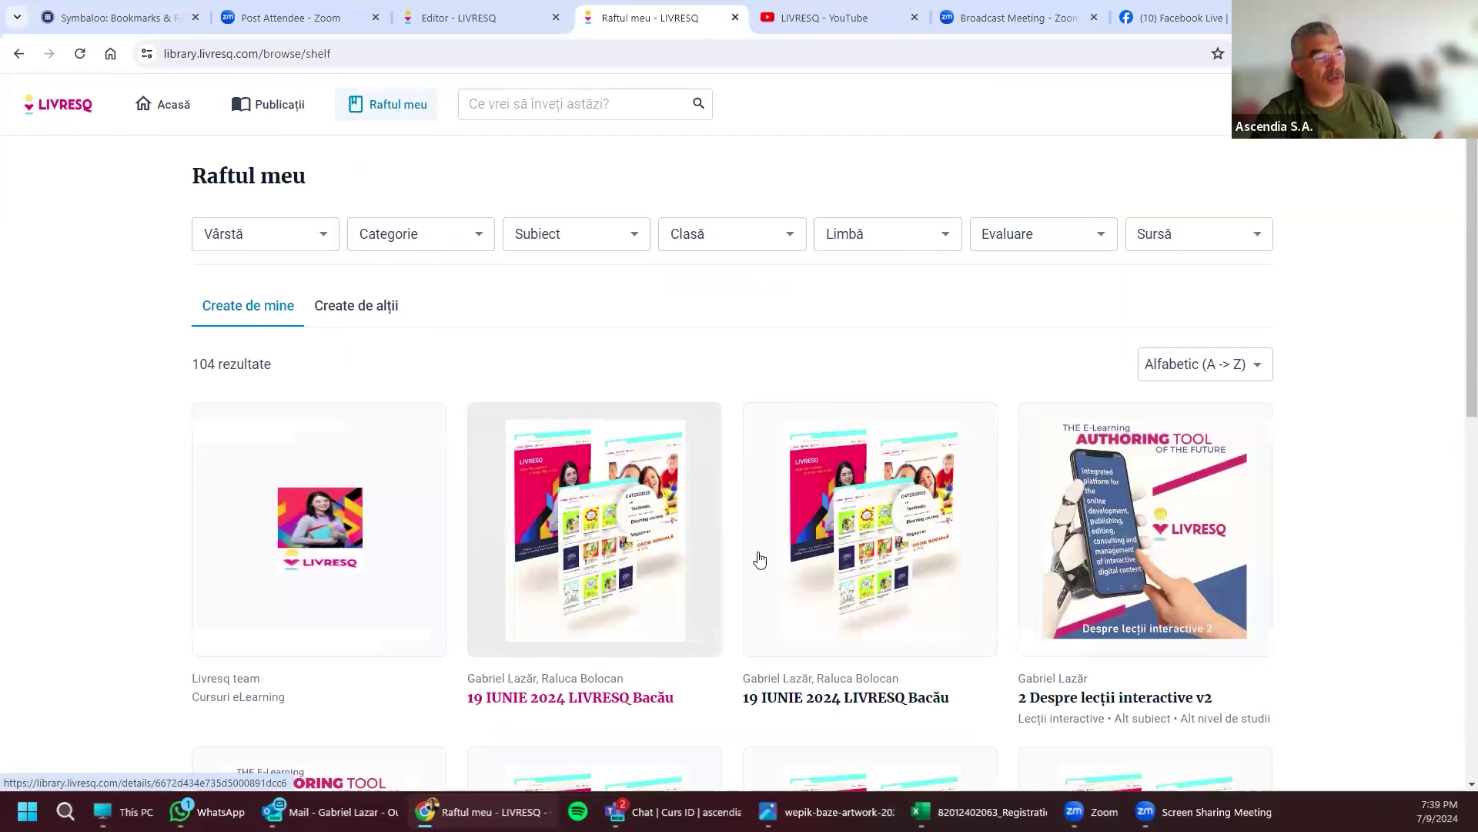
scroll(760, 559, "down", 3)
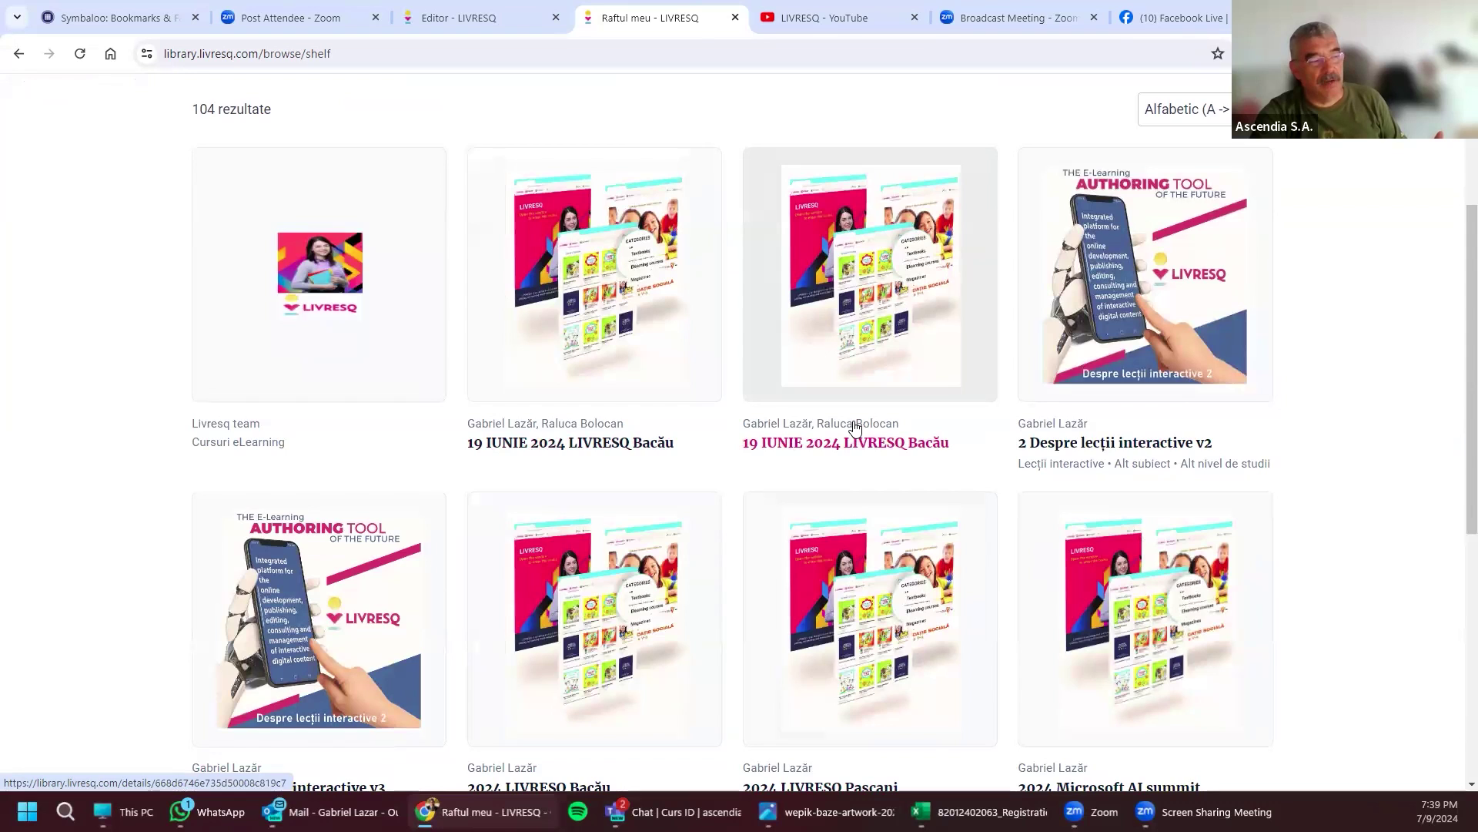
left_click(856, 429)
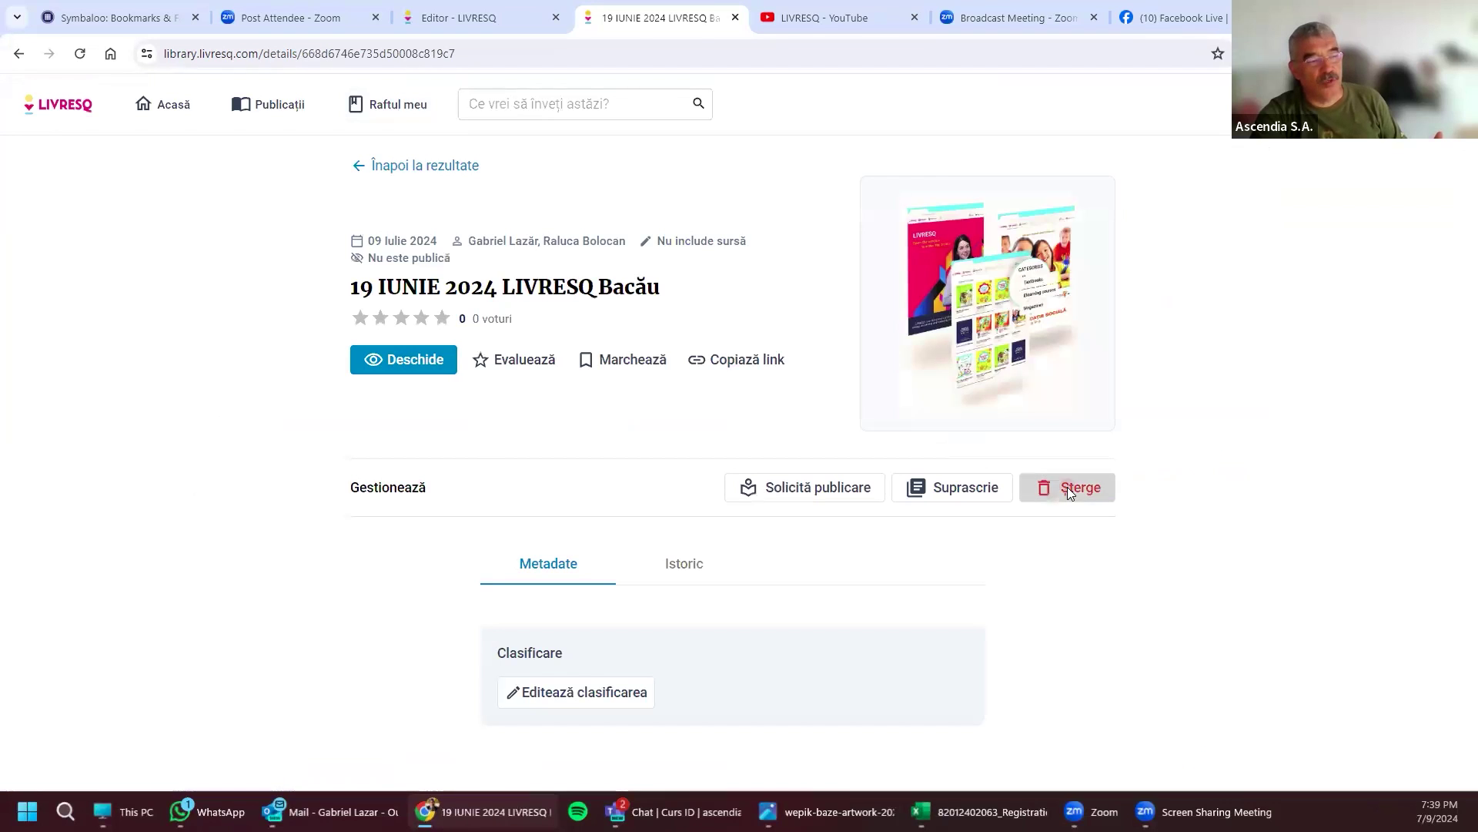
left_click(1067, 487)
left_click(1032, 178)
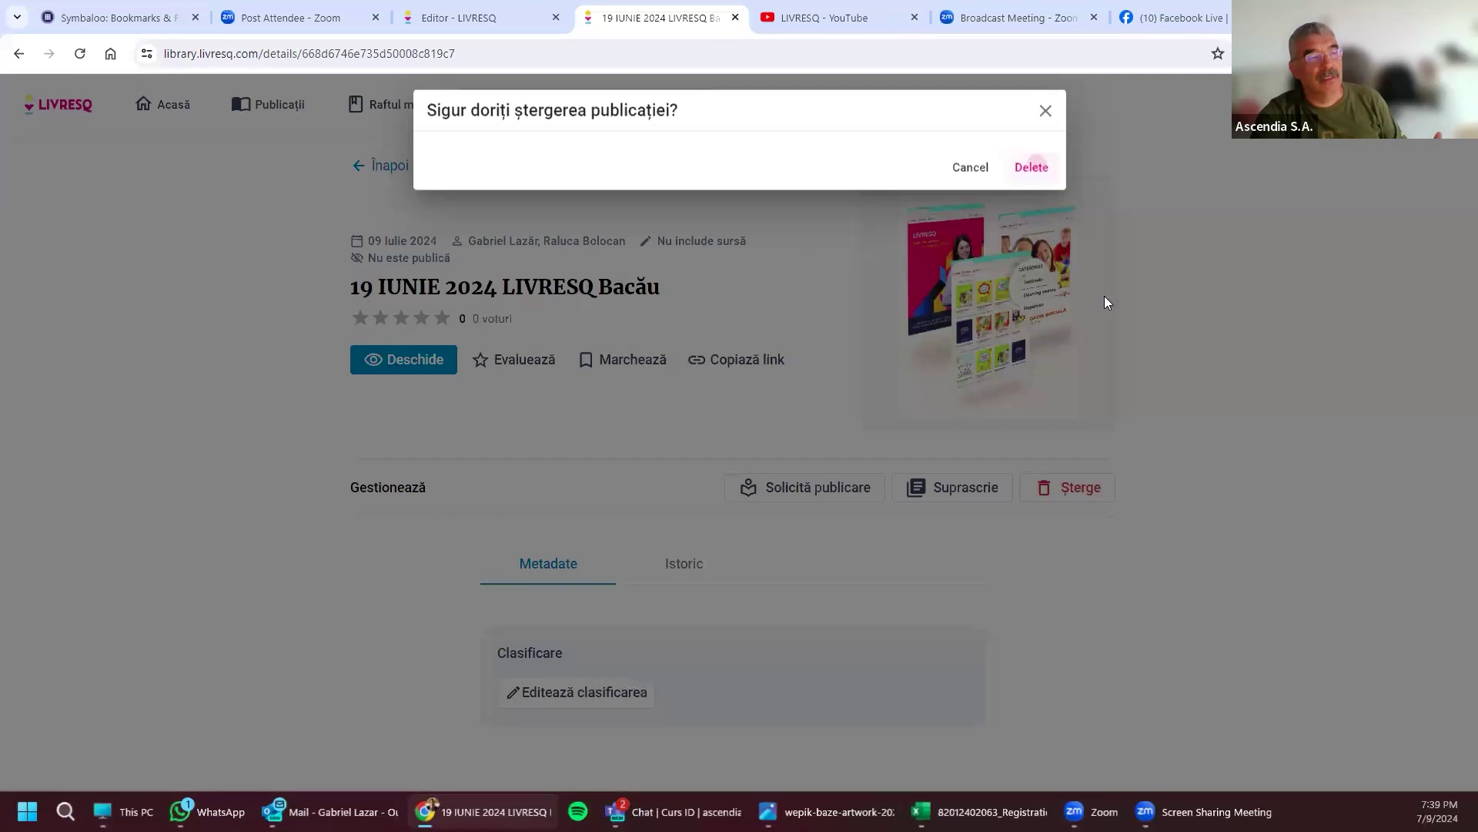